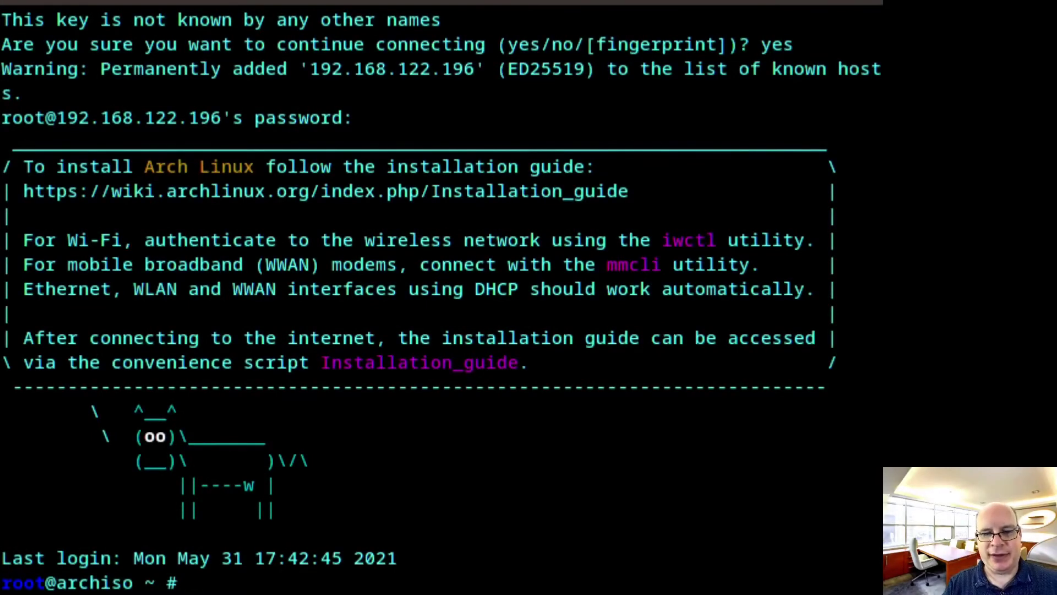
# Enable NTP time sync, then save the 5 latest US HTTPS mirrors, sorted by rate, to /etc/pacman.d/mirrorlist
pyautogui.write('imedate')
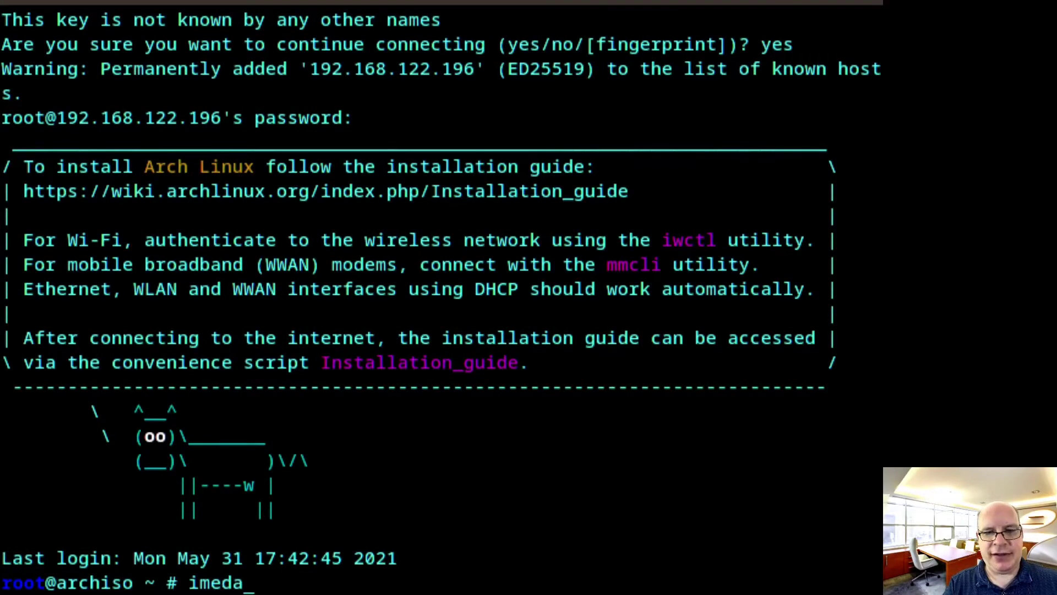
pyautogui.press('BackSpace')
pyautogui.press('BackSpace')
pyautogui.press('BackSpace')
pyautogui.press('BackSpace')
pyautogui.press('BackSpace')
pyautogui.press('BackSpace')
pyautogui.press('BackSpace')
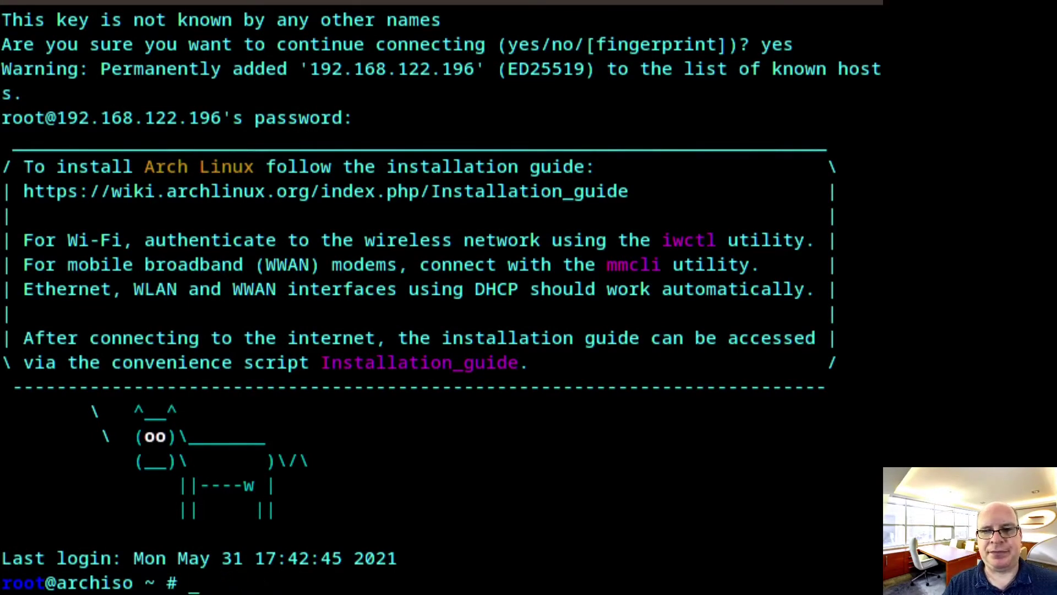
pyautogui.write('timedate')
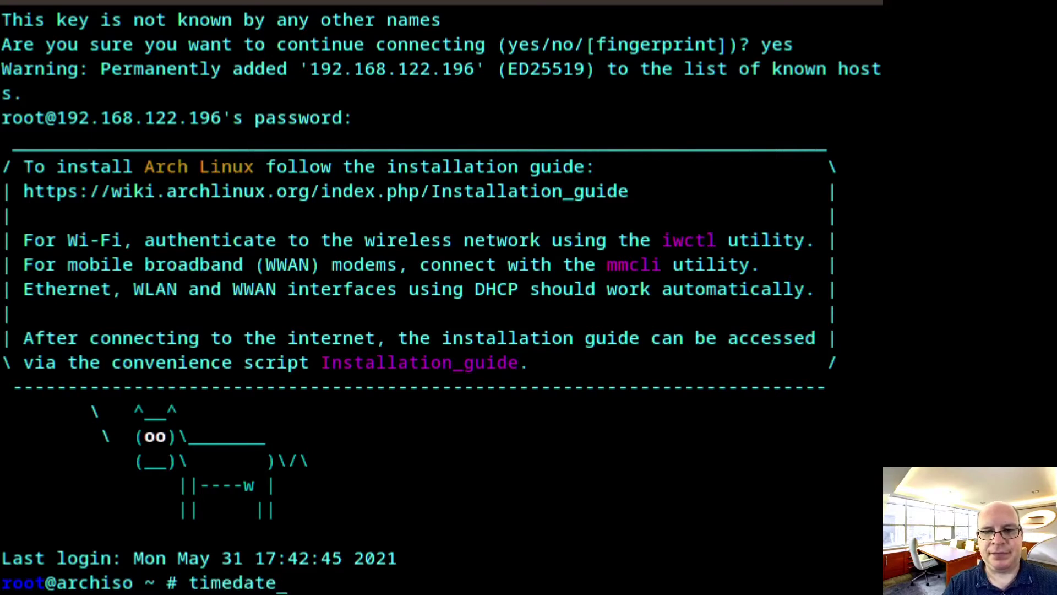
pyautogui.write('ctl set-ntp')
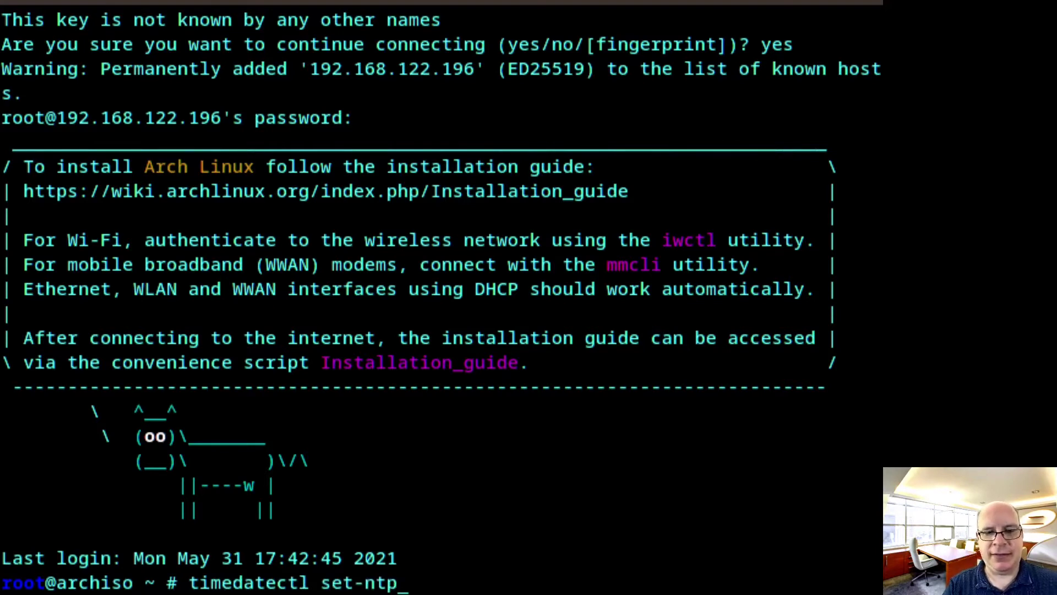
pyautogui.write(' true')
pyautogui.press('Return')
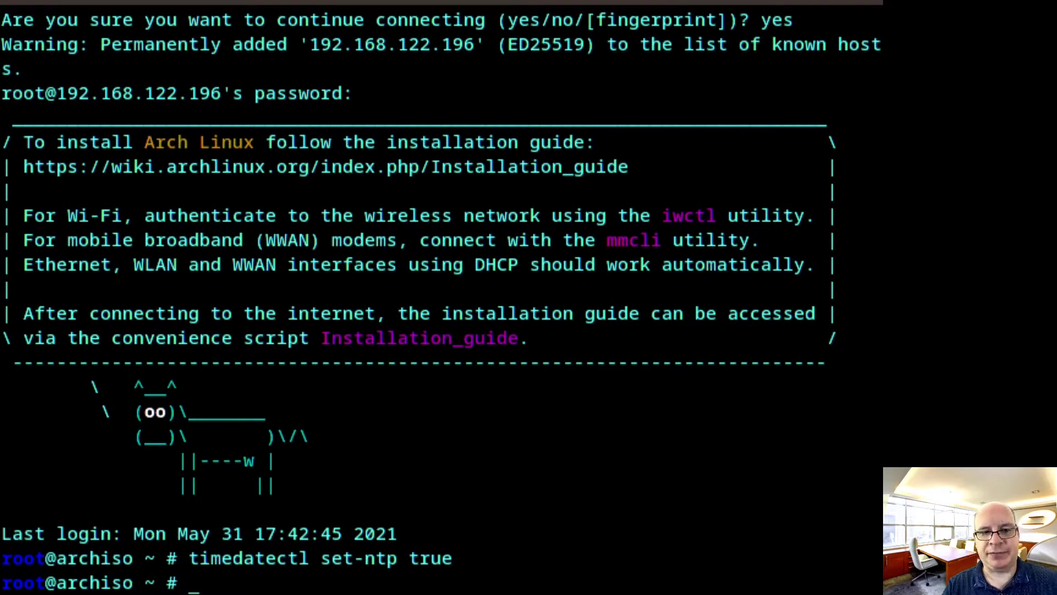
pyautogui.write('ref')
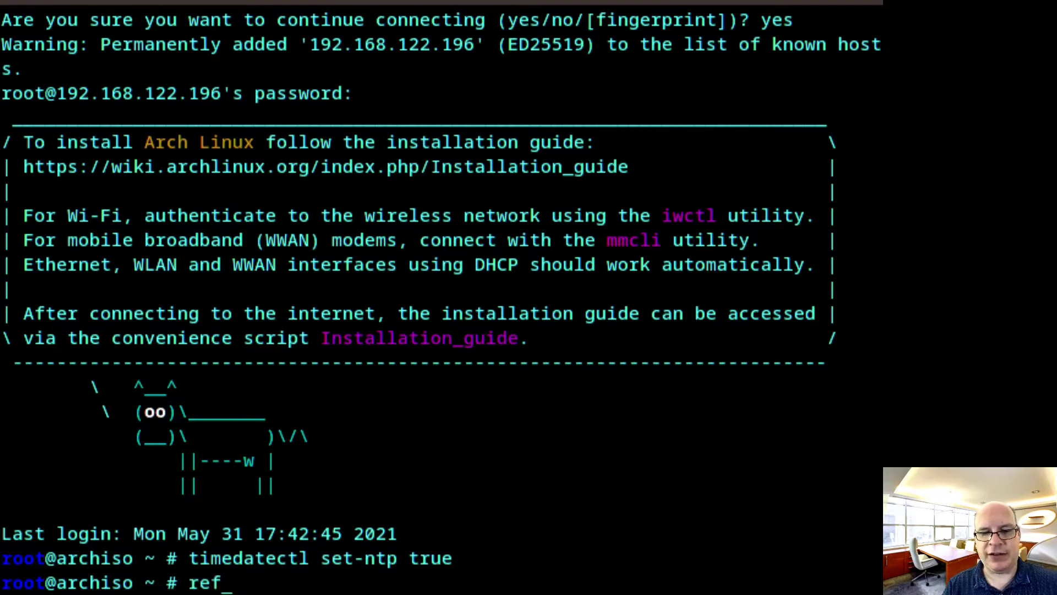
pyautogui.write('lector ')
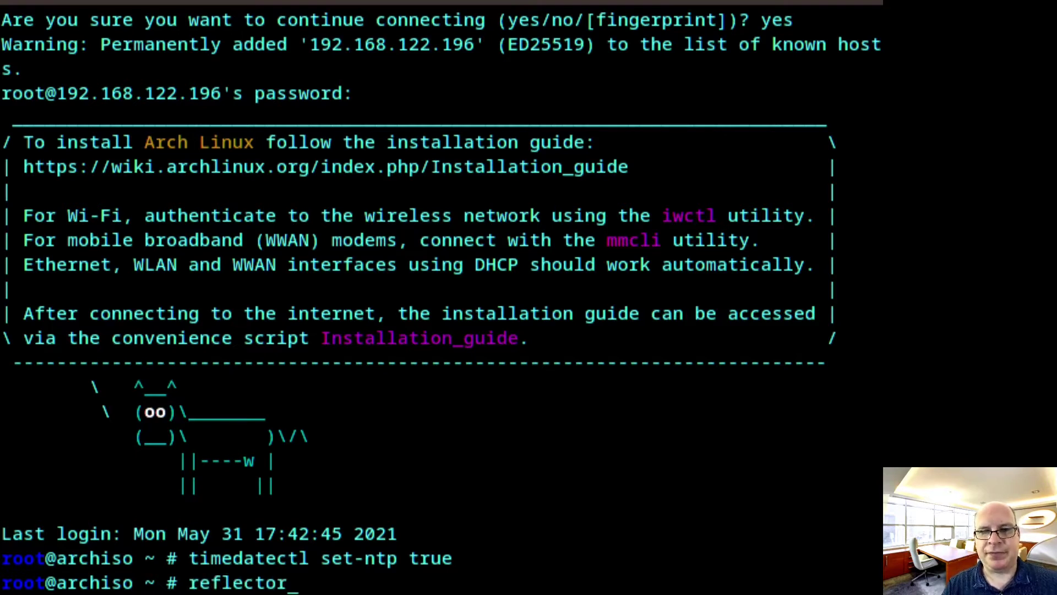
pyautogui.write('--')
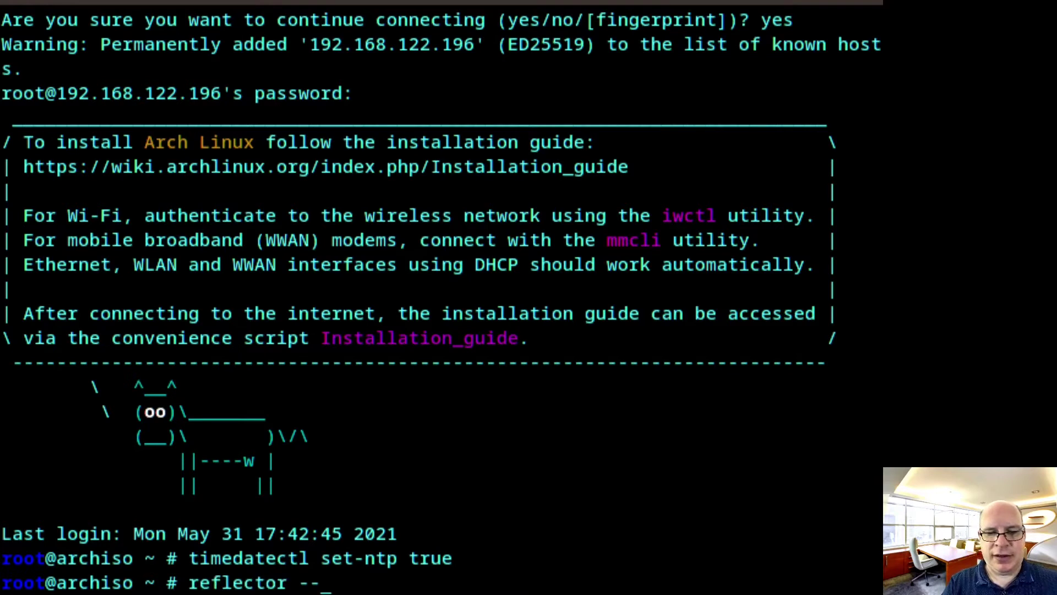
pyautogui.write('country ')
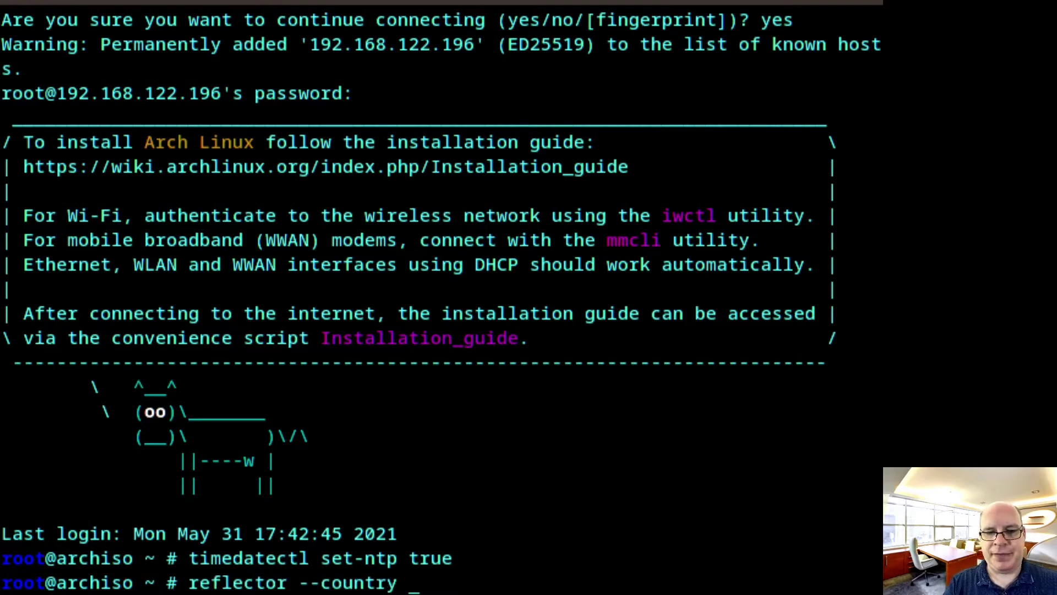
pyautogui.write('US')
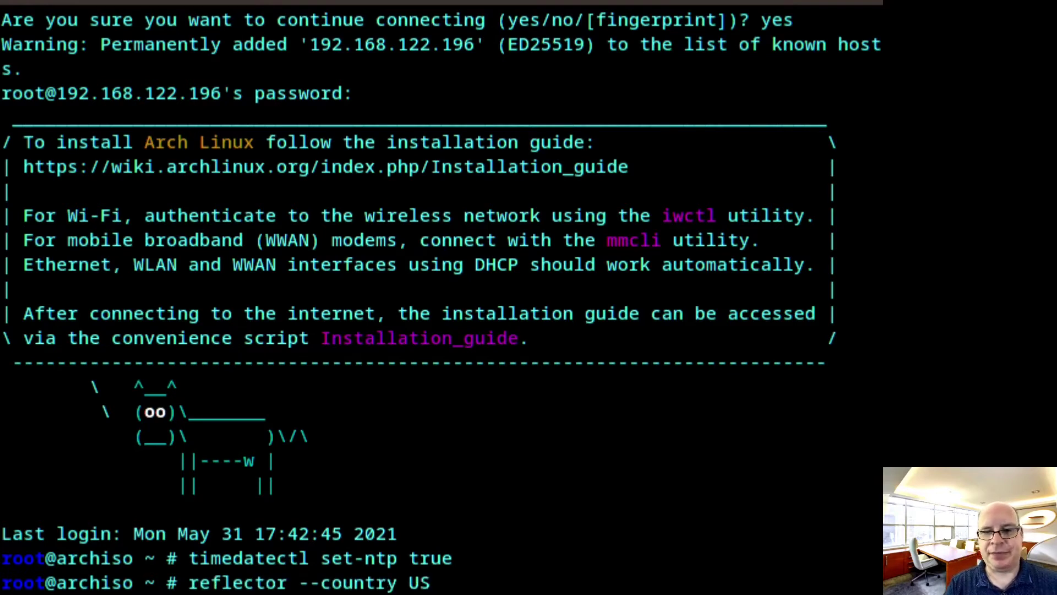
pyautogui.write(' --a')
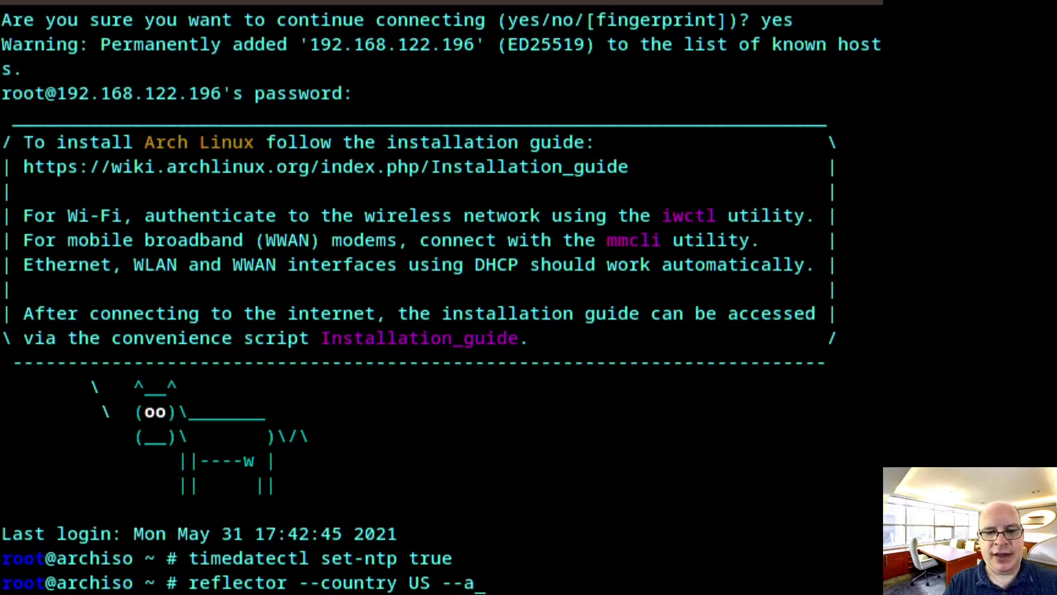
pyautogui.write('ge 6')
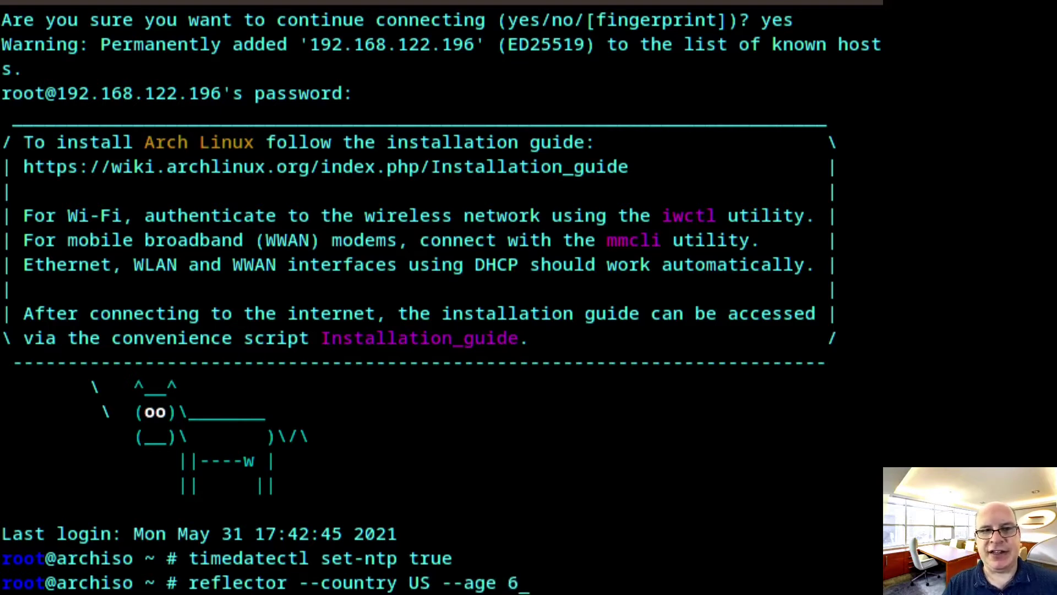
pyautogui.write(' --')
pyautogui.write('protoc')
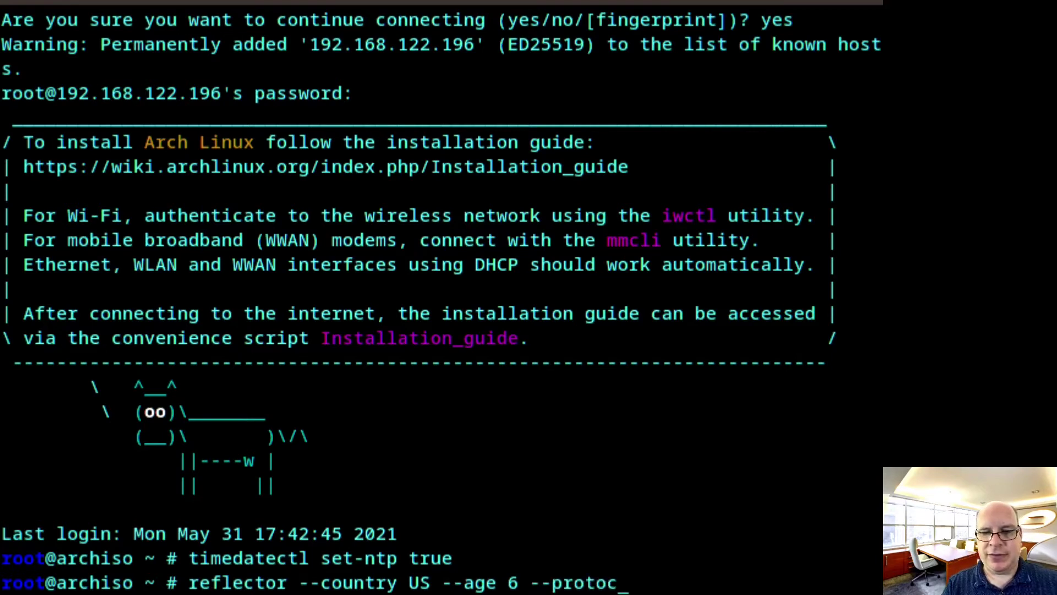
pyautogui.write('ol ')
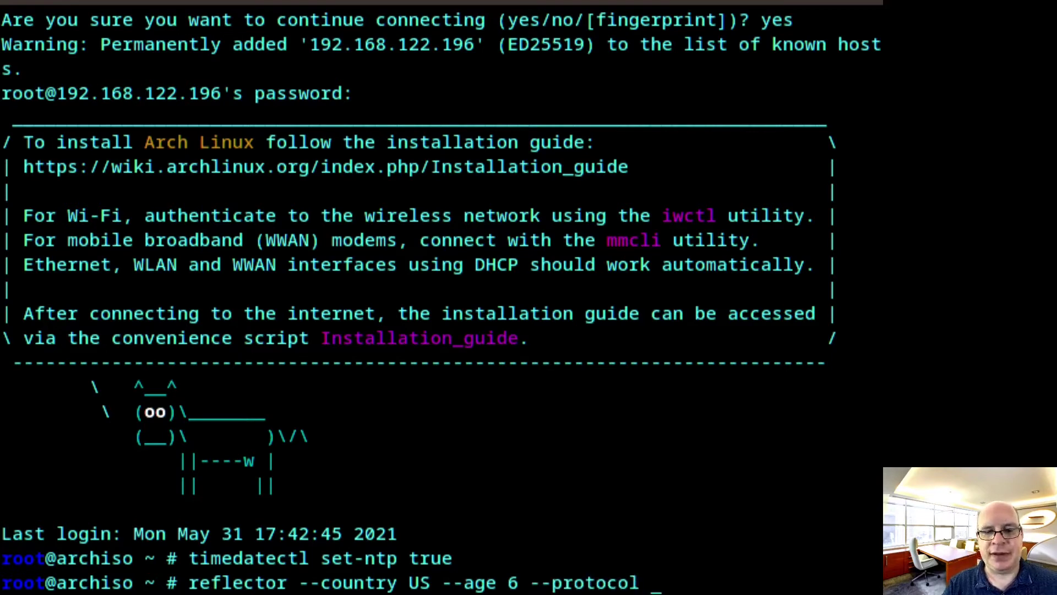
pyautogui.write('https')
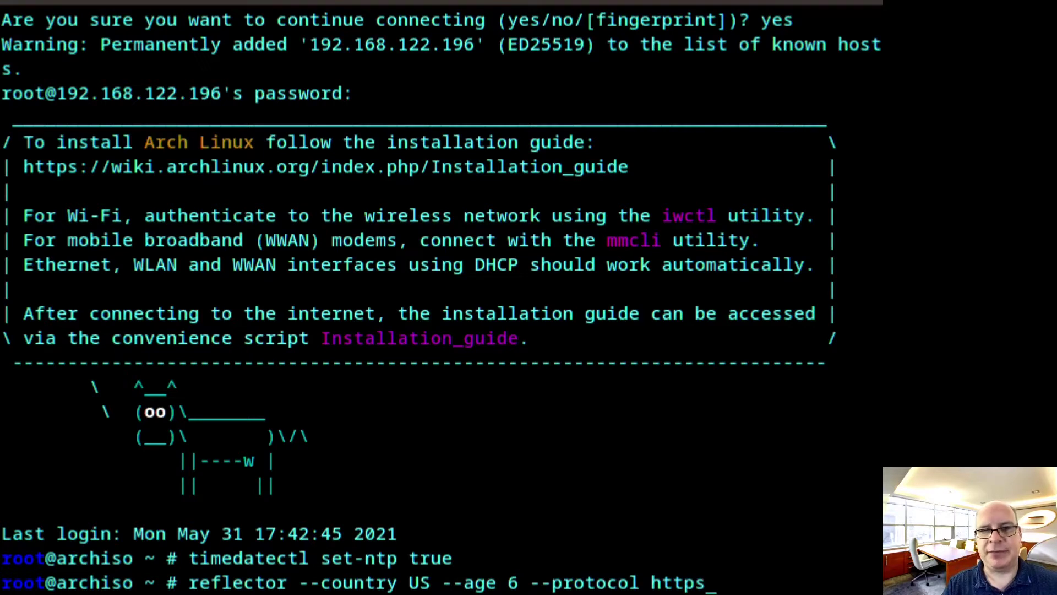
pyautogui.write(' --')
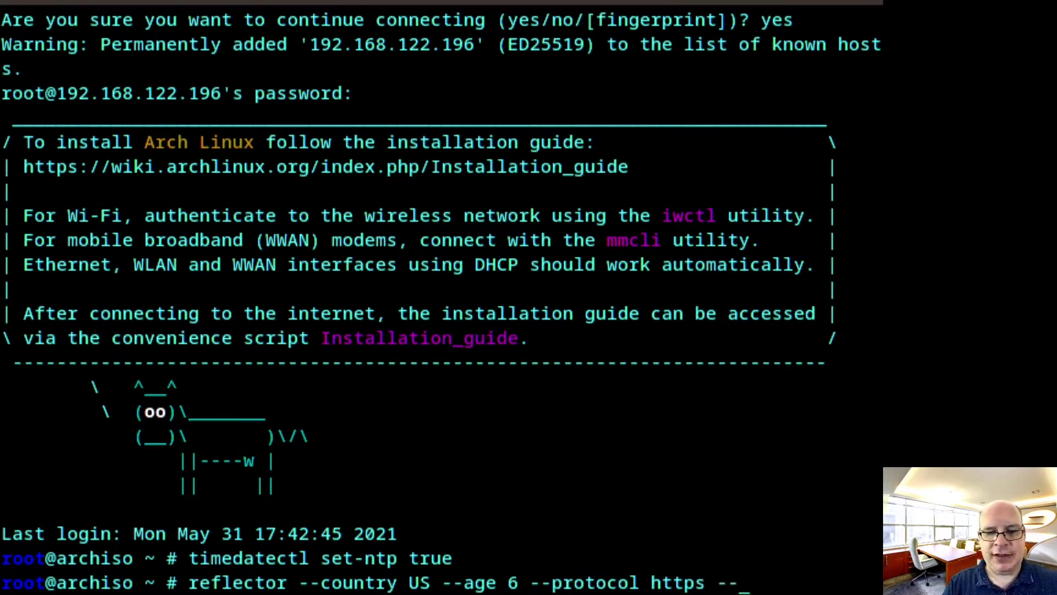
pyautogui.write('latest ')
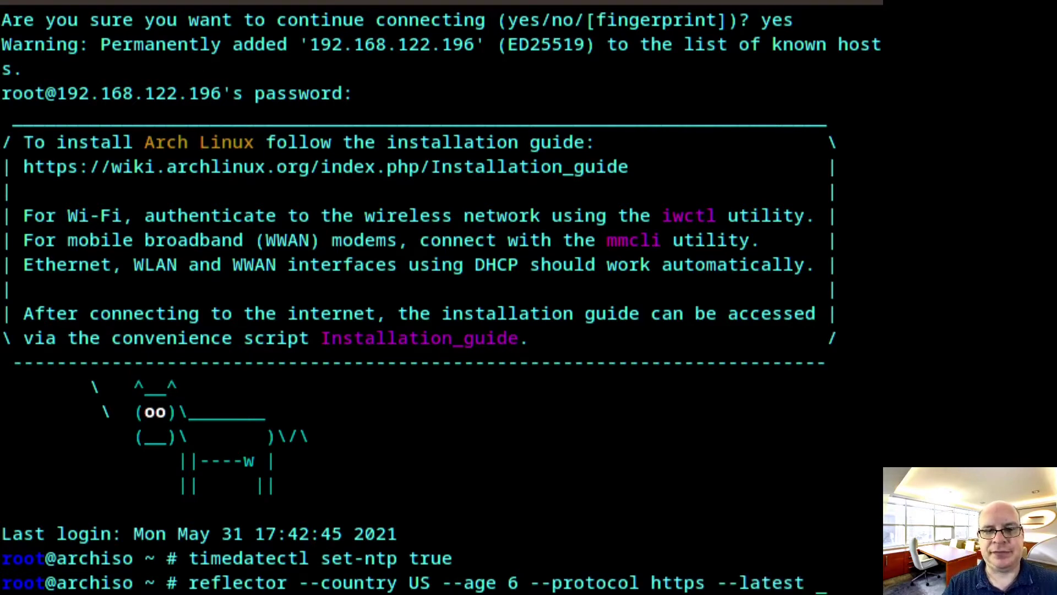
pyautogui.write('5 -')
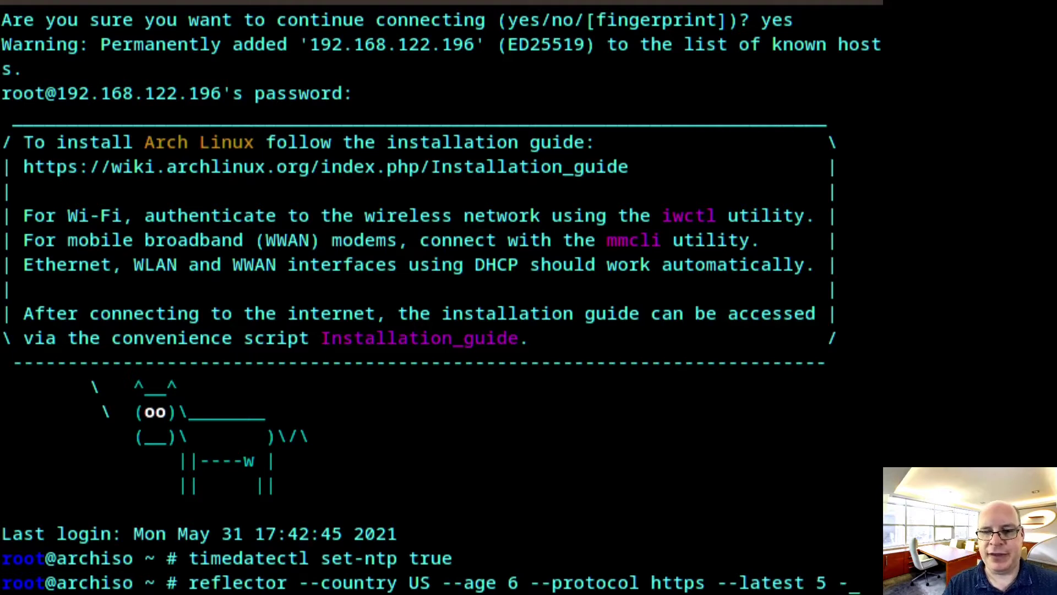
pyautogui.write('-sort r')
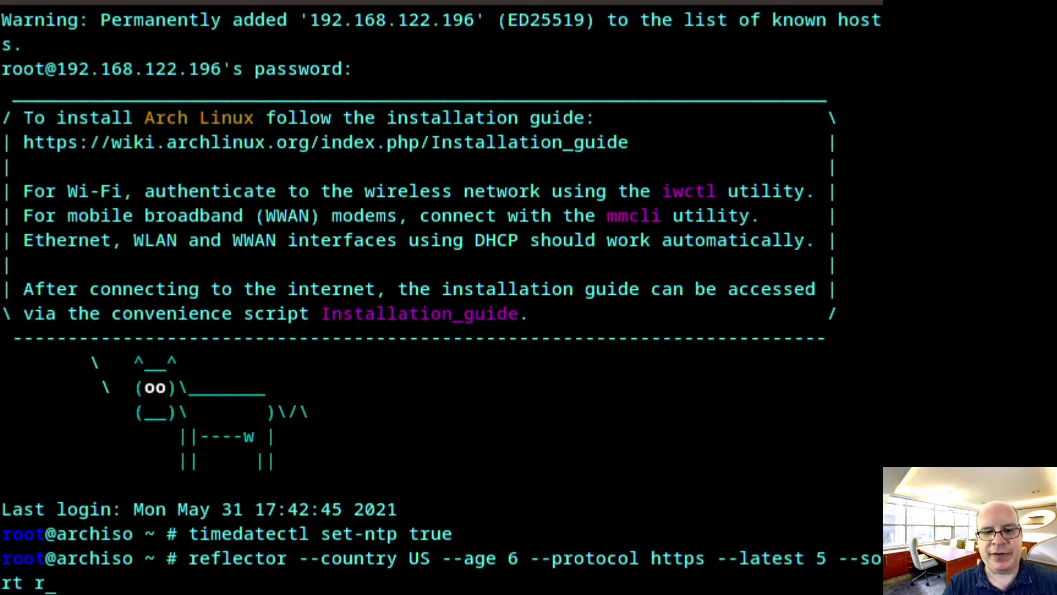
pyautogui.write('ate ')
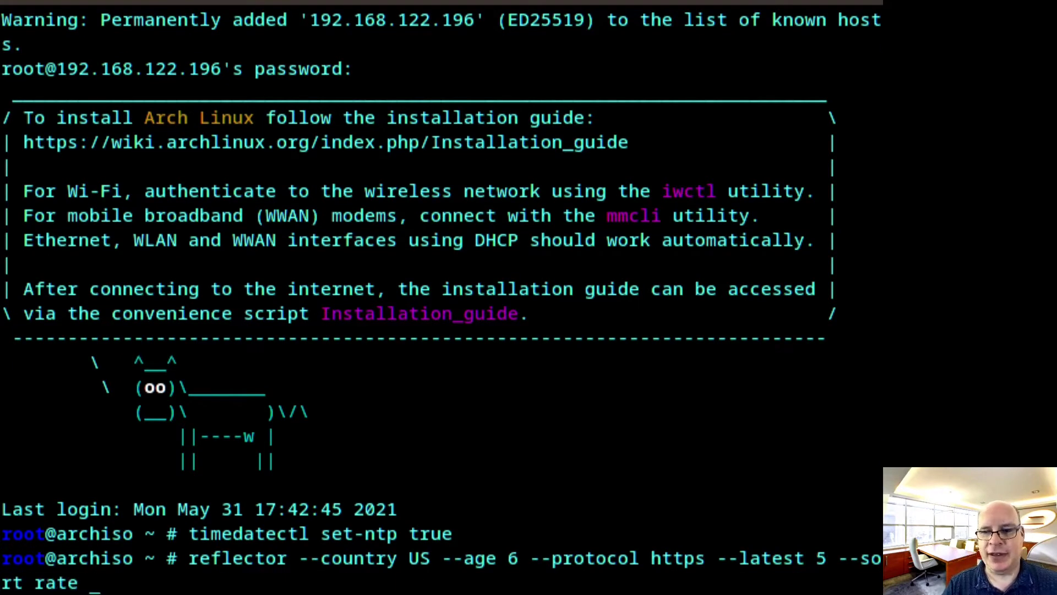
pyautogui.write('--sa')
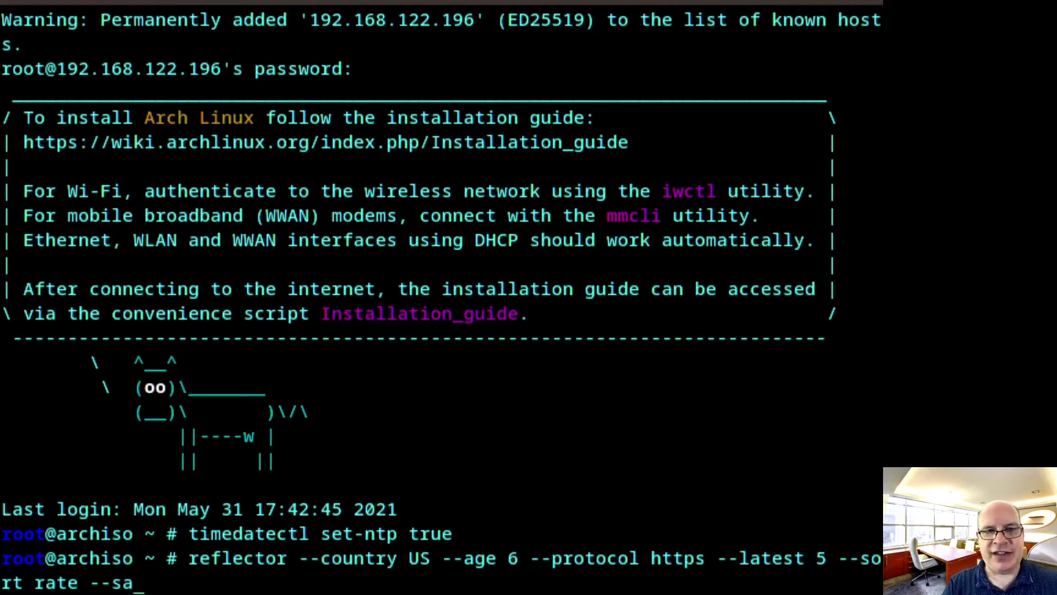
pyautogui.write('ve')
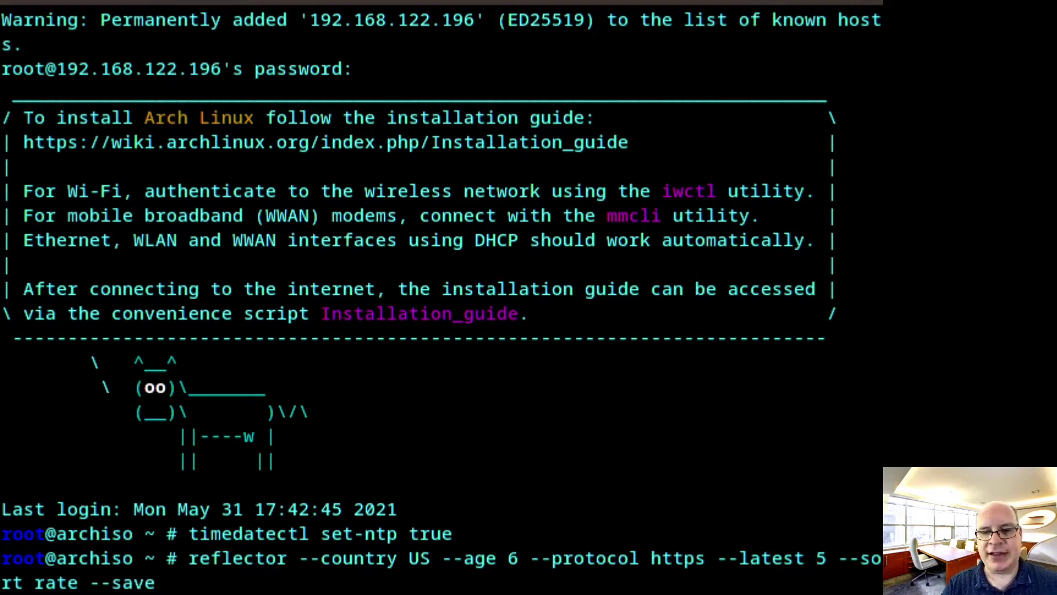
pyautogui.write(' /etc')
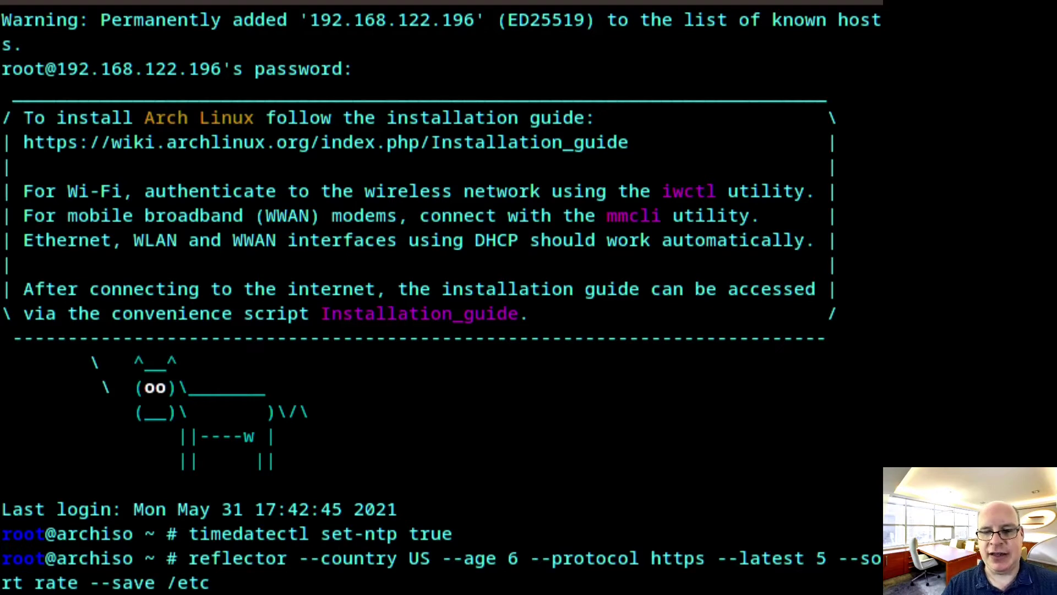
pyautogui.write('/pacman')
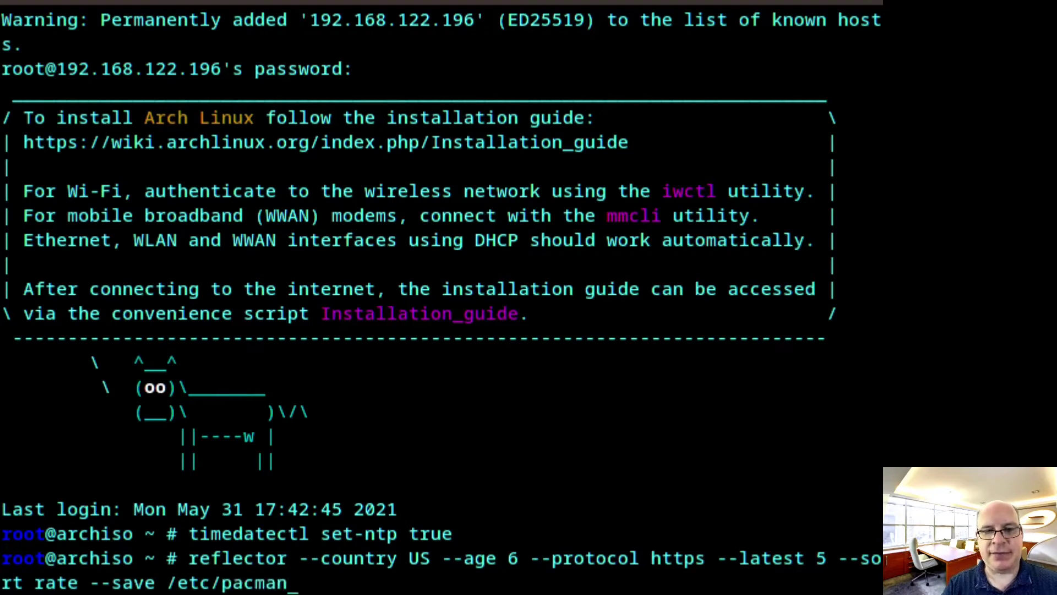
pyautogui.write('.d/mirrorlist')
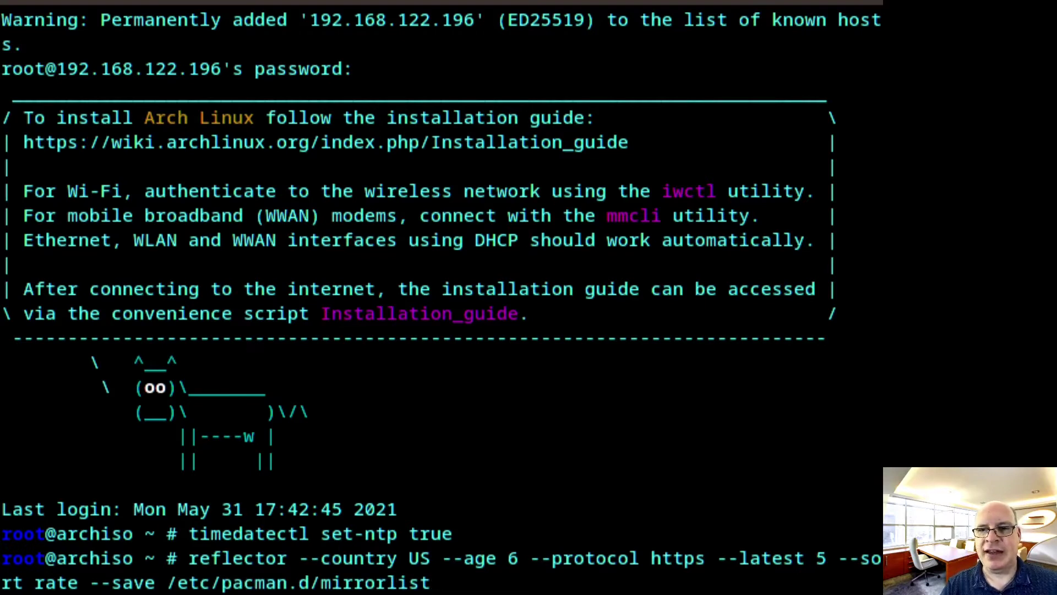
pyautogui.press('Return')
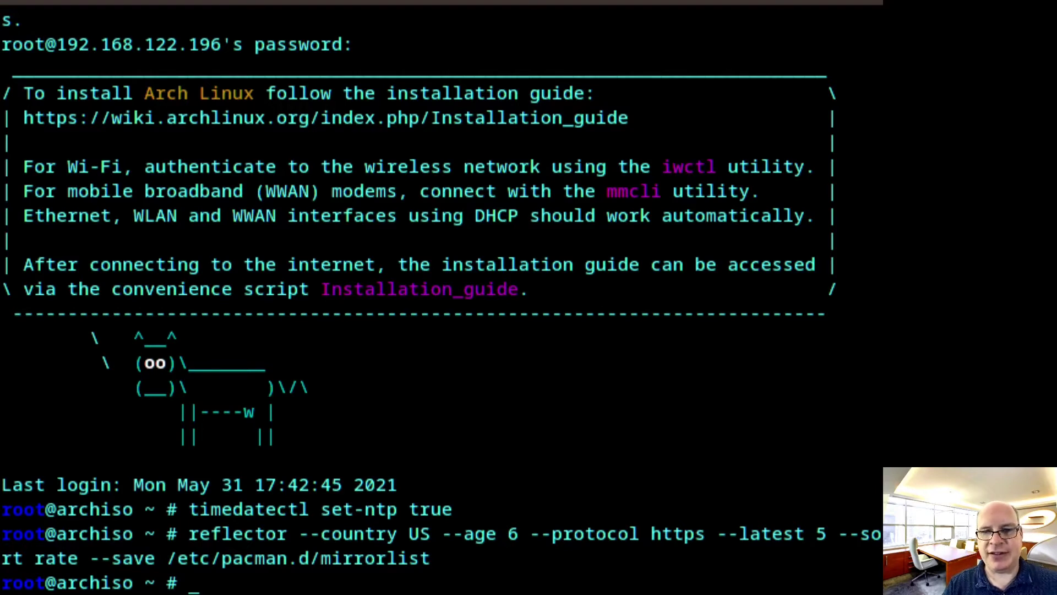
# Force-refresh the package databases with pacman -Syy and list block devices to find the 128G disk vda
pyautogui.write('pacm')
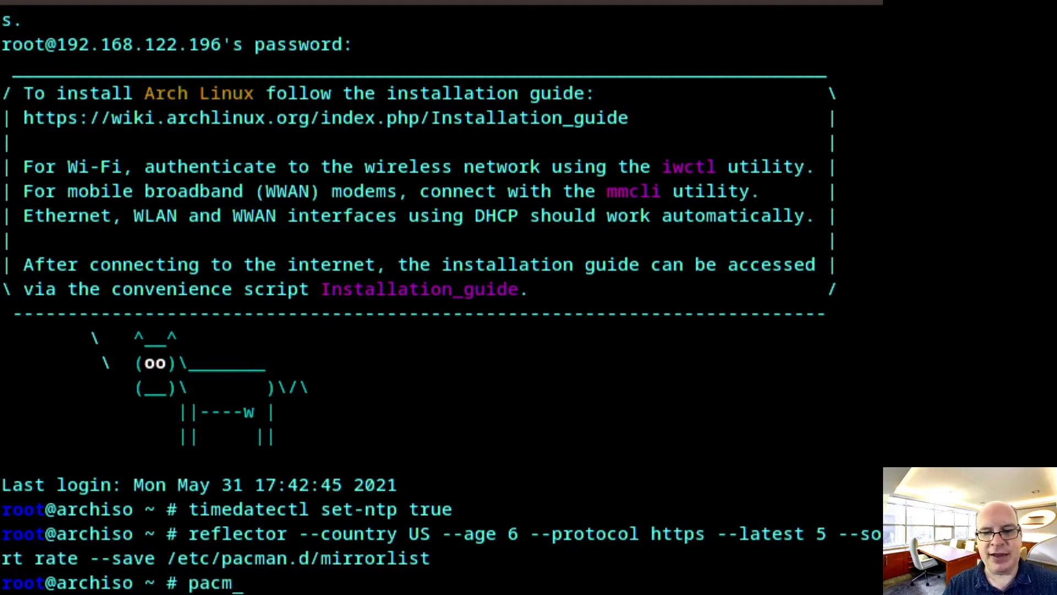
pyautogui.write('an')
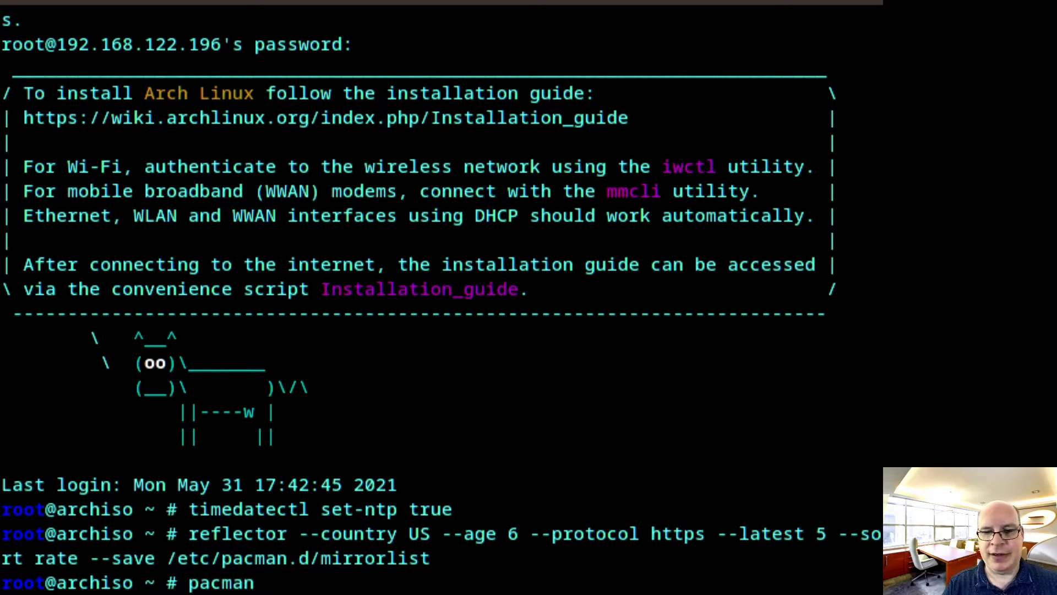
pyautogui.write(' -Syy')
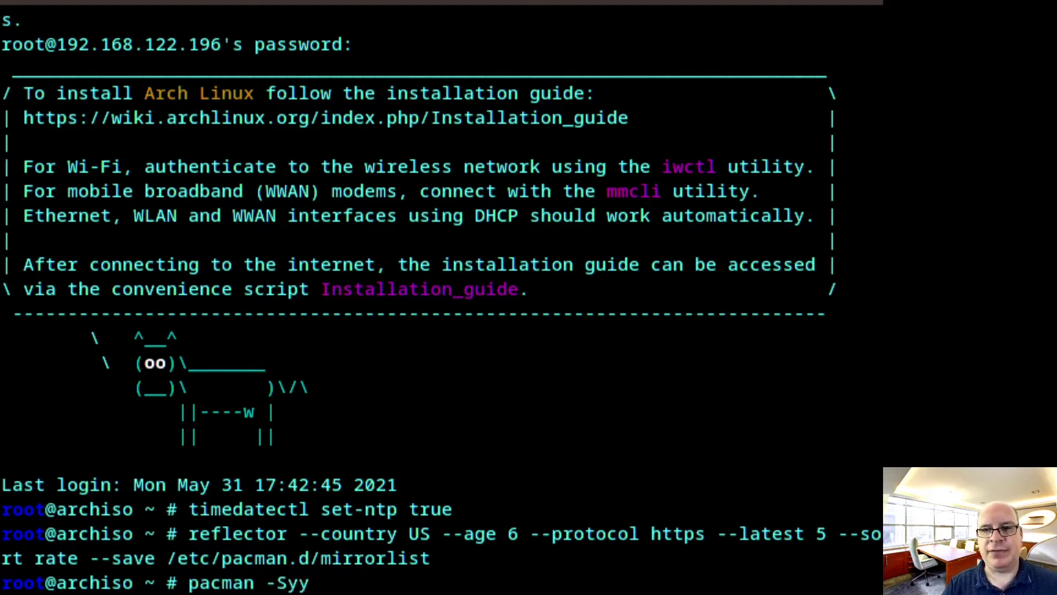
pyautogui.press('Return')
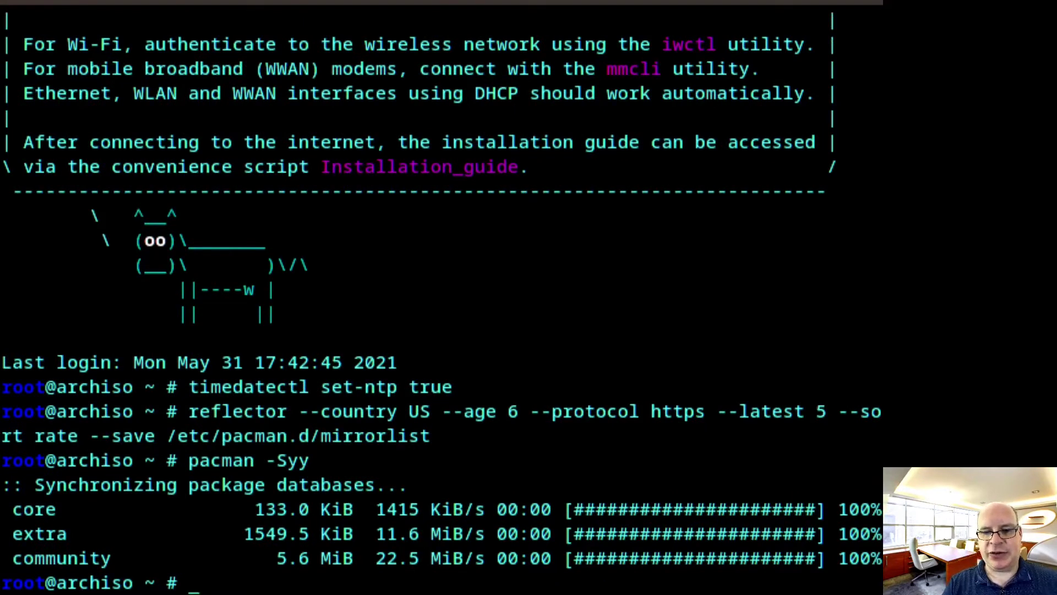
pyautogui.write('lsblk')
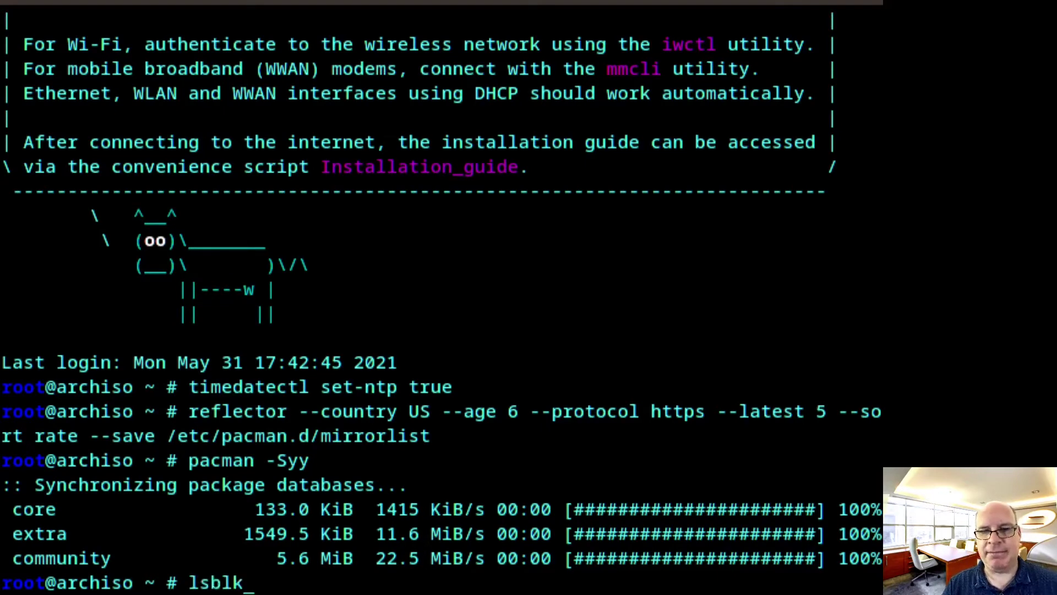
pyautogui.press('Return')
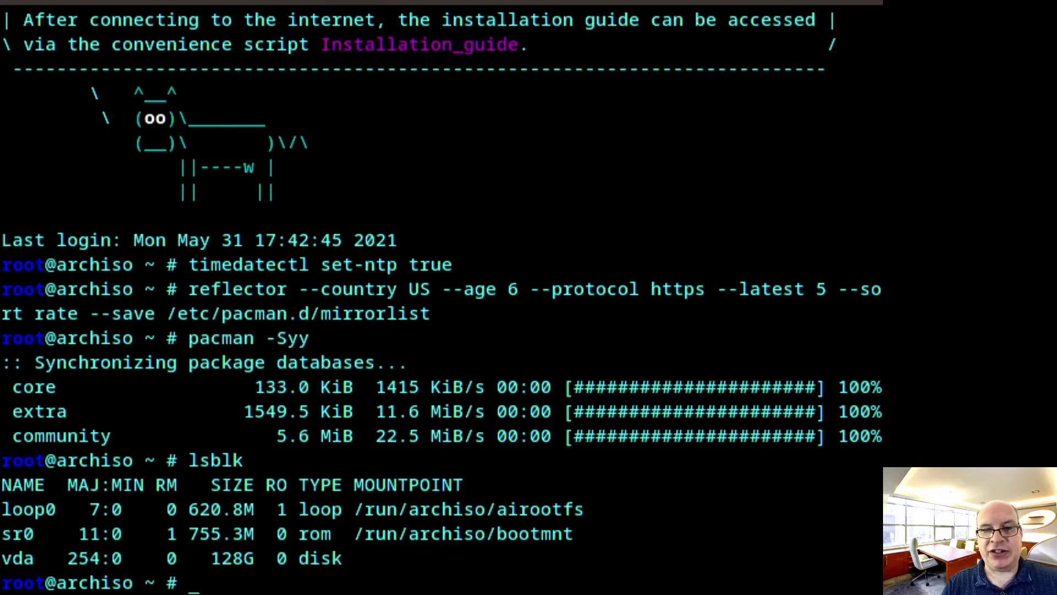
# Open /dev/vda in gdisk and create partition 1 at the default first sector, sized +300M
pyautogui.write('gdisk')
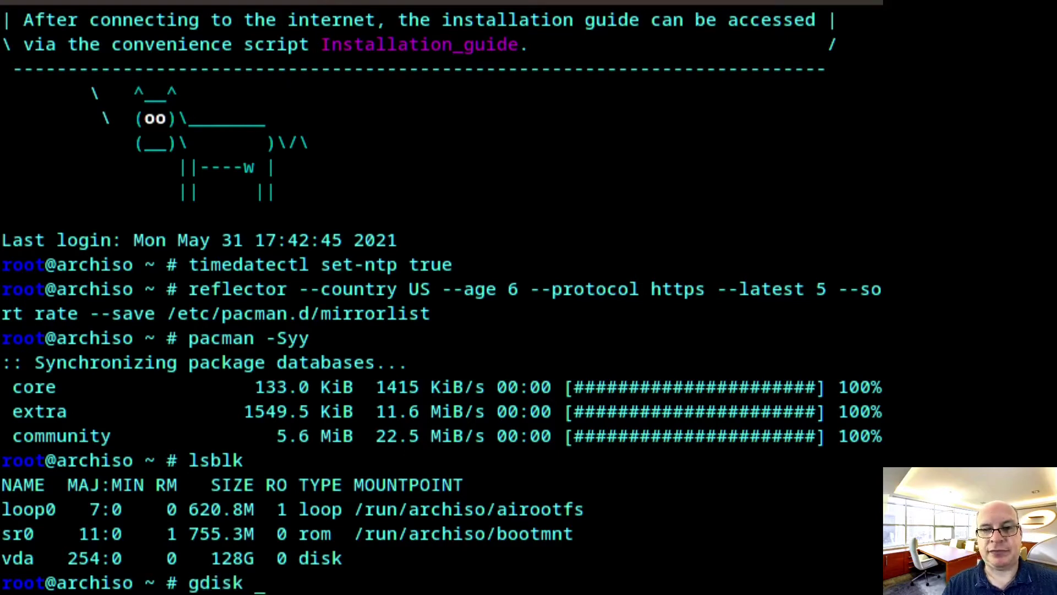
pyautogui.write(' /de')
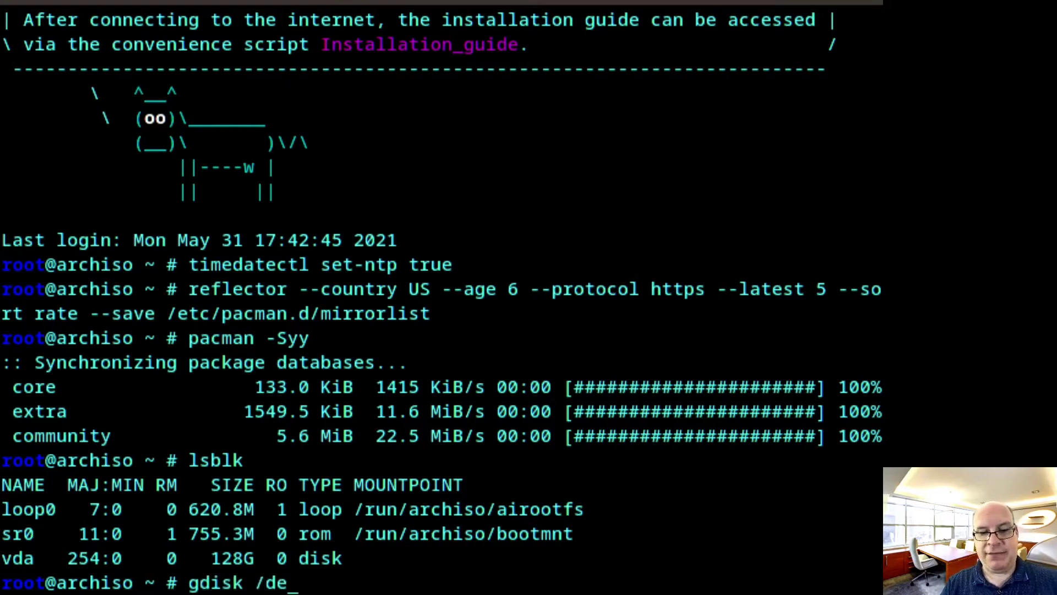
pyautogui.write('v/vda')
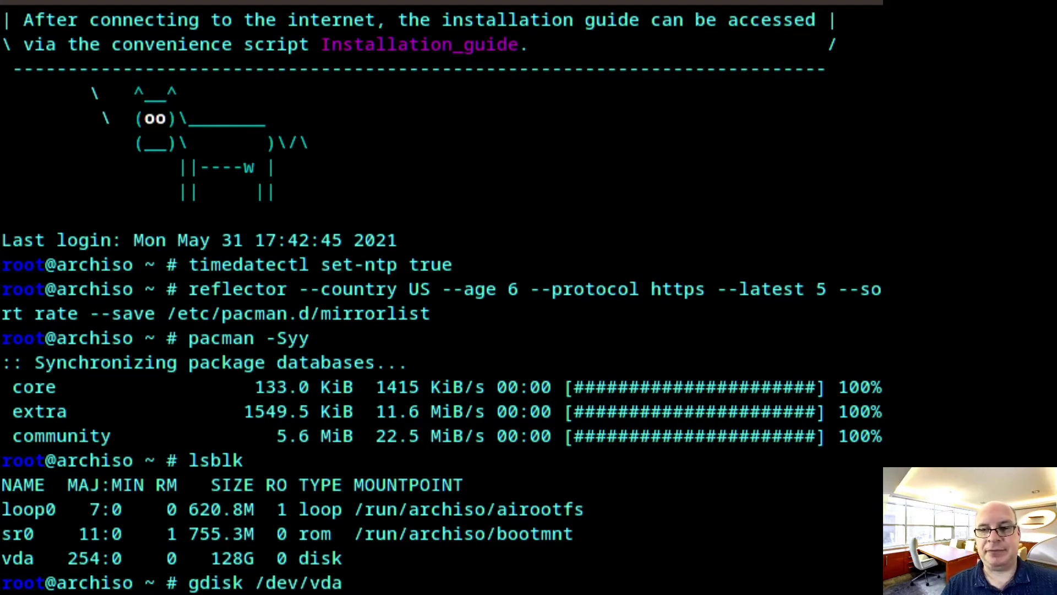
pyautogui.press('Return')
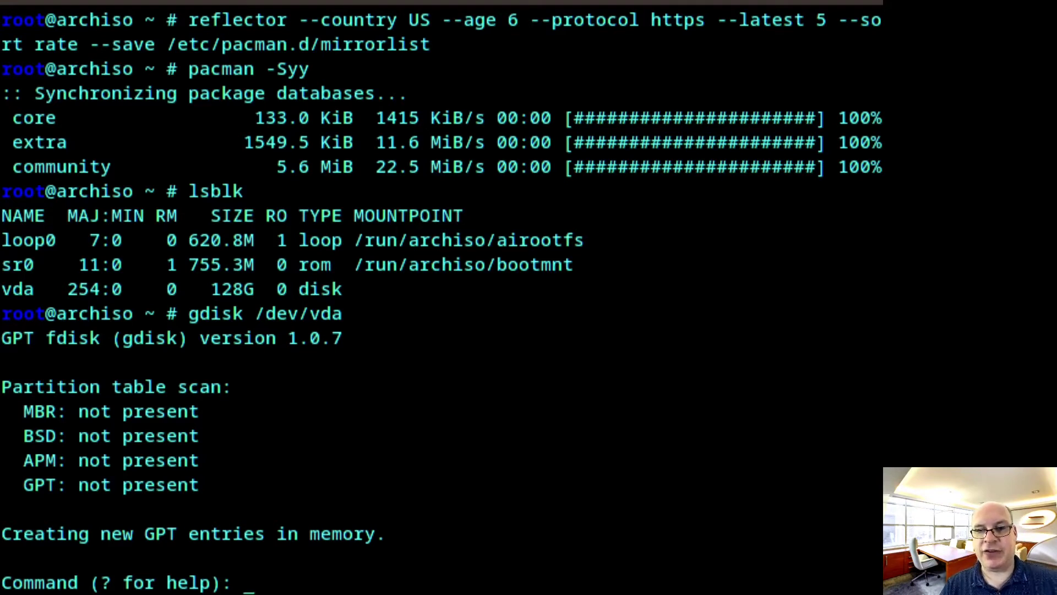
pyautogui.write('n')
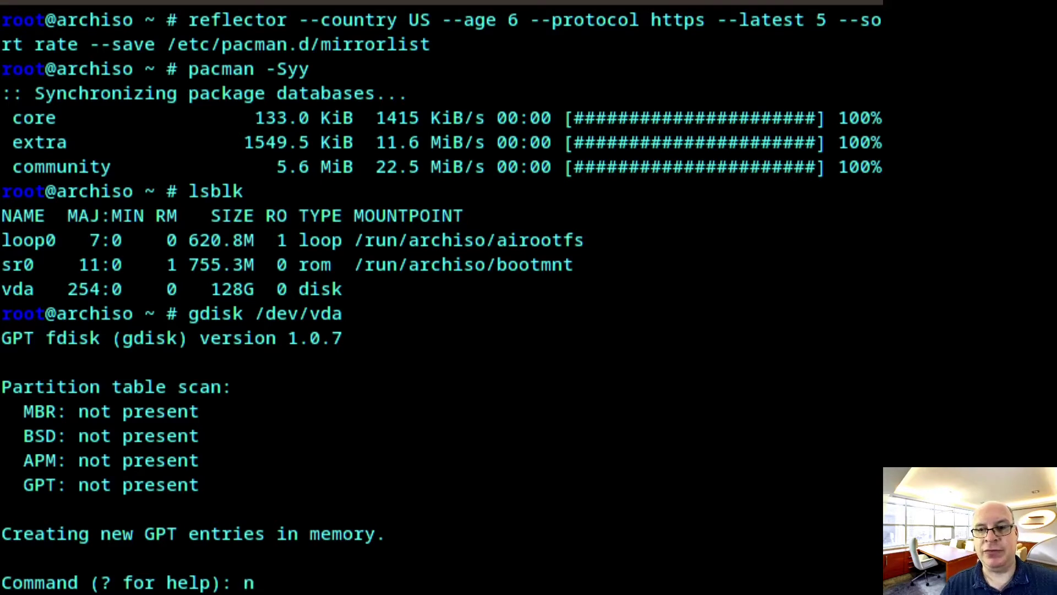
pyautogui.press('Return')
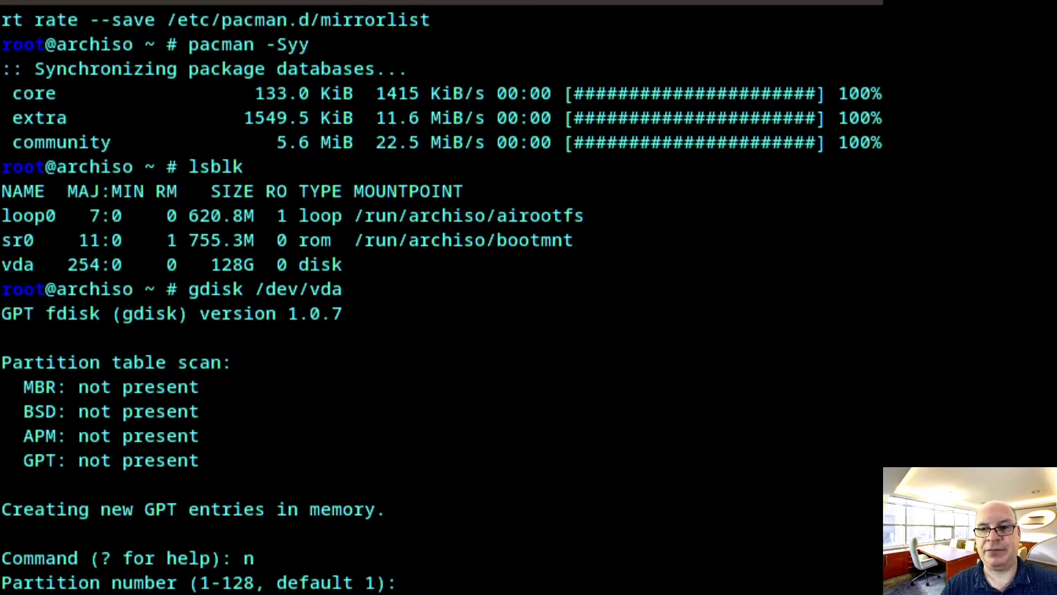
pyautogui.press('Return')
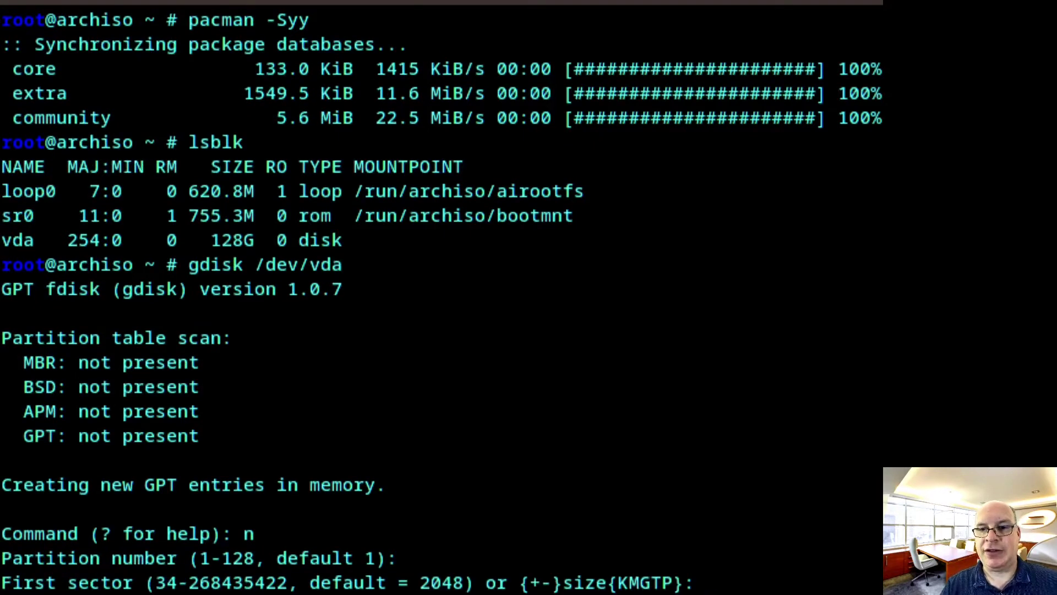
pyautogui.press('Return')
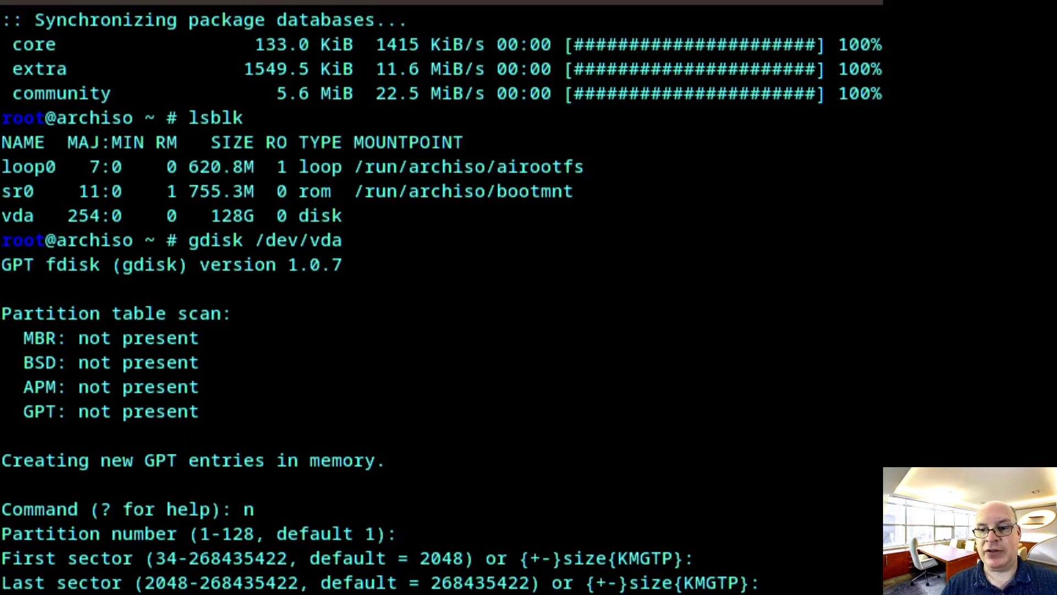
pyautogui.write('+')
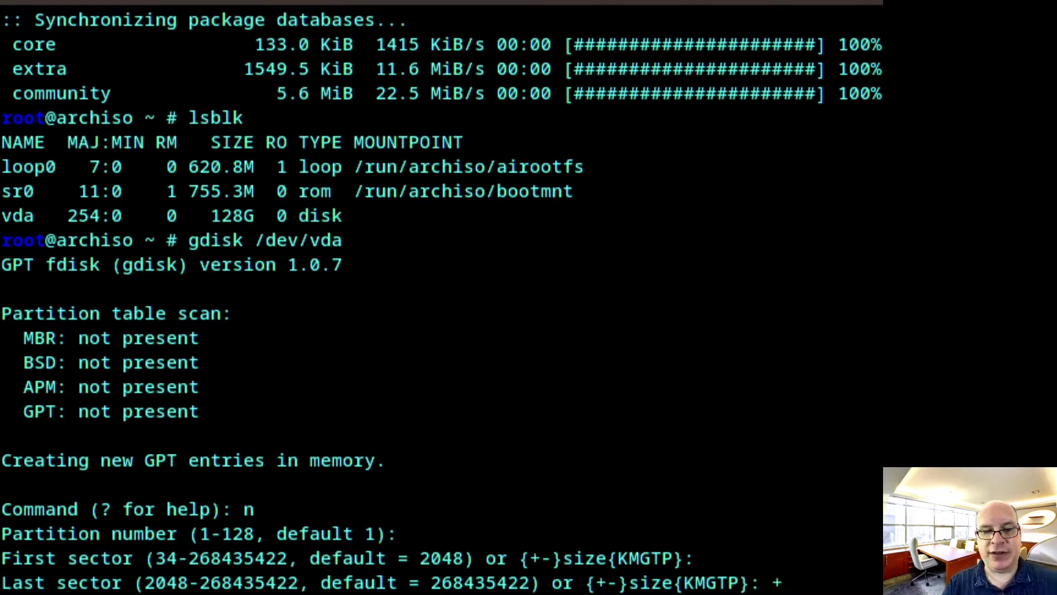
pyautogui.write('300M')
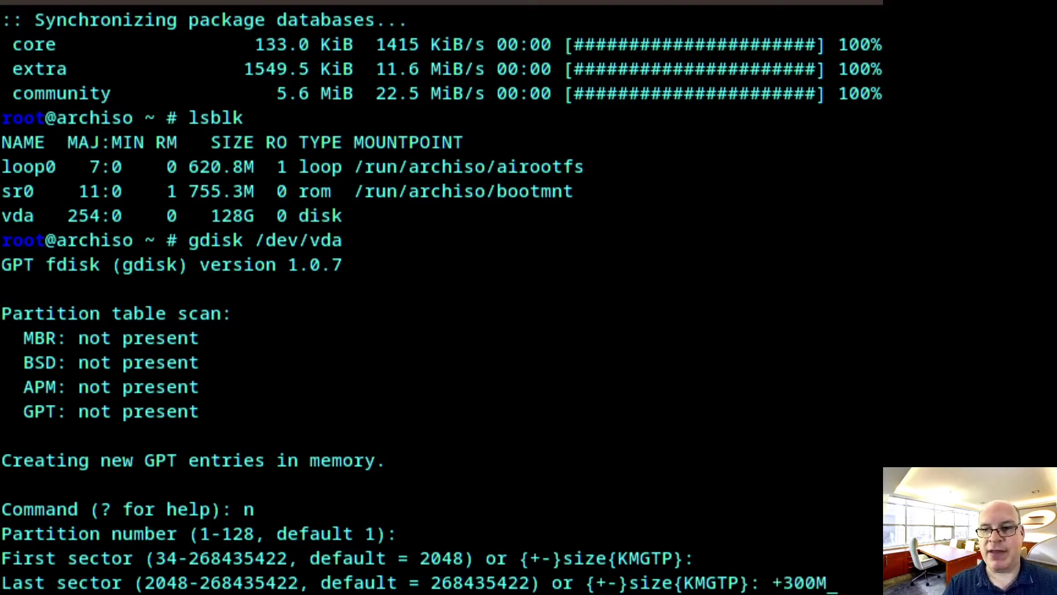
pyautogui.press('Return')
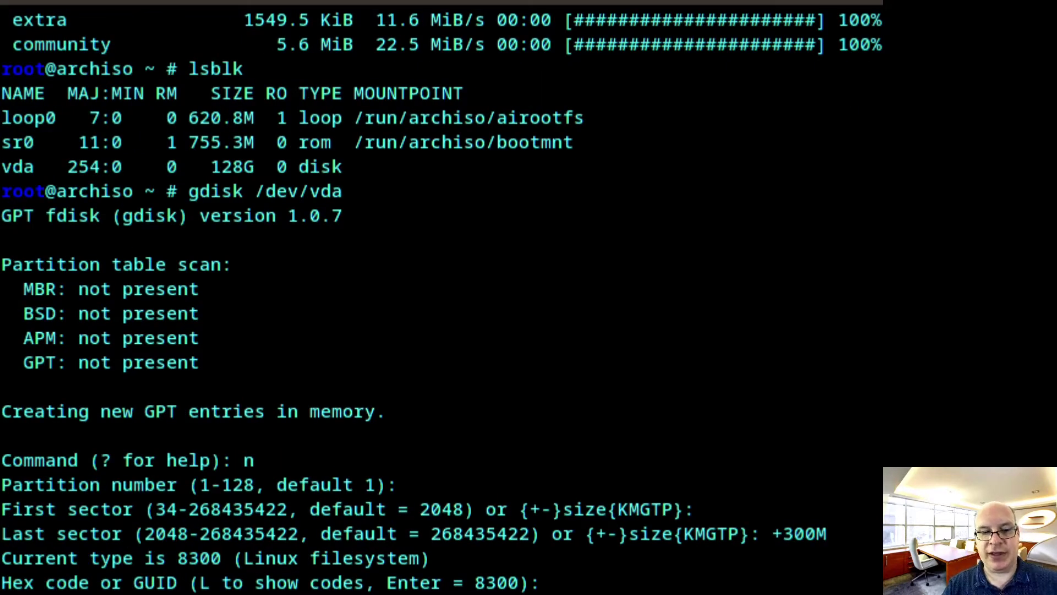
# Set partition 1 to type ef00 (EFI) and add a +9G partition 2 of type 8200 Linux swap
pyautogui.write('ef00')
pyautogui.press('Return')
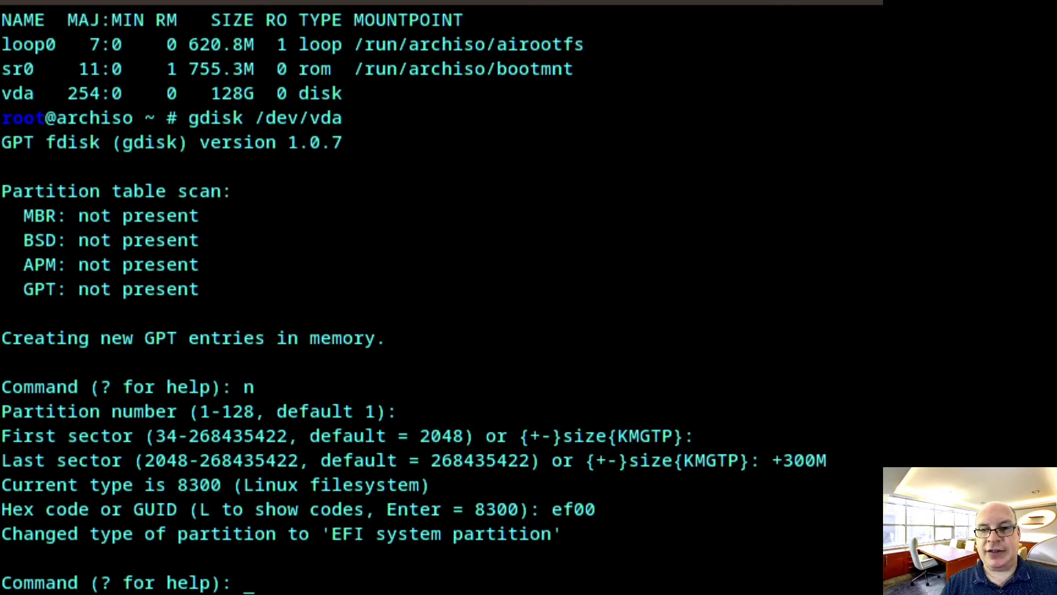
pyautogui.write('n')
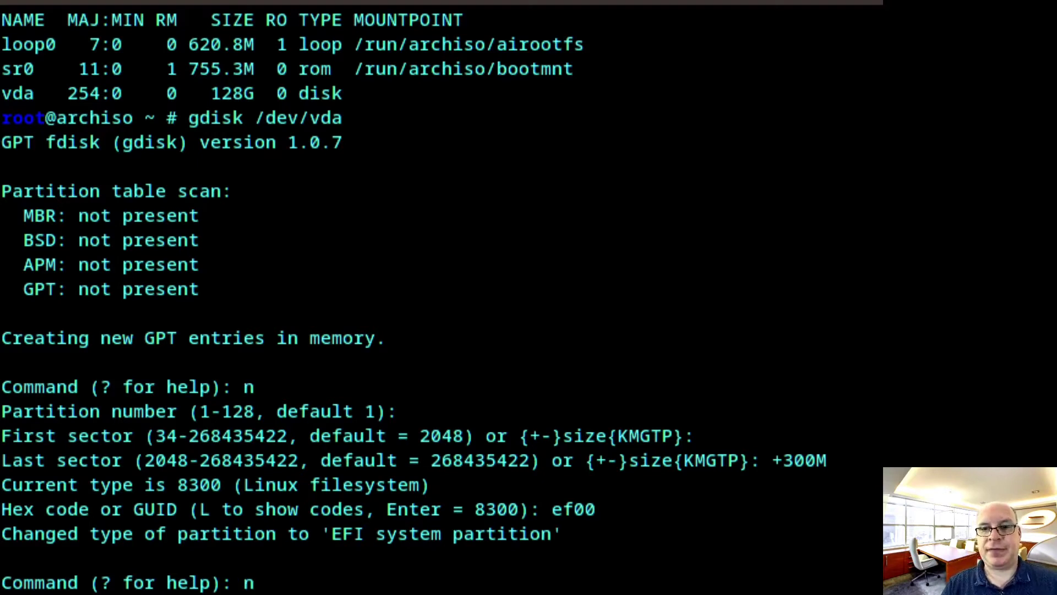
pyautogui.press('Return')
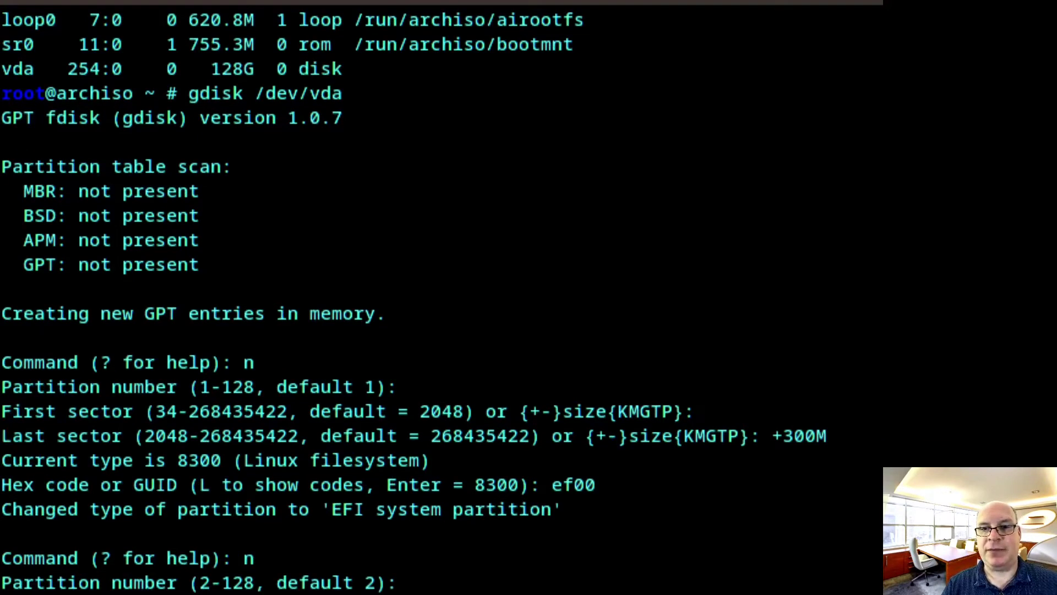
pyautogui.press('Return')
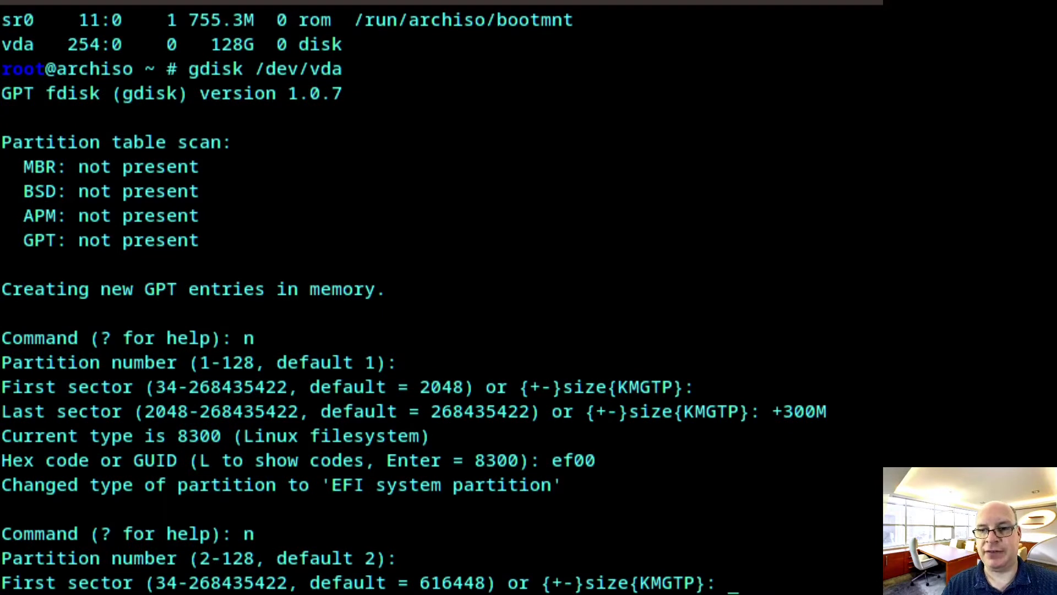
pyautogui.press('Return')
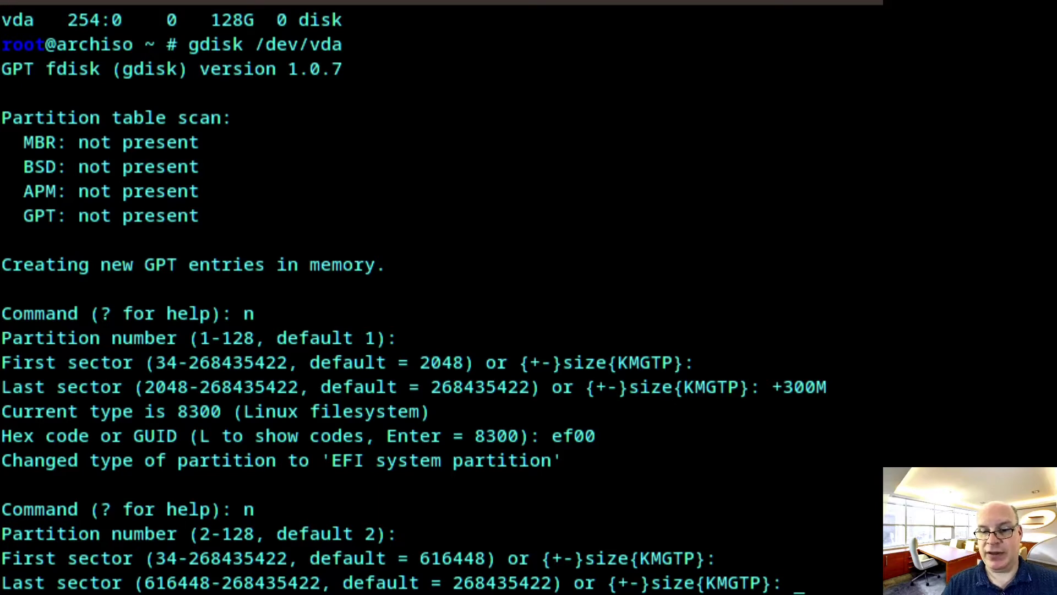
pyautogui.write('+9')
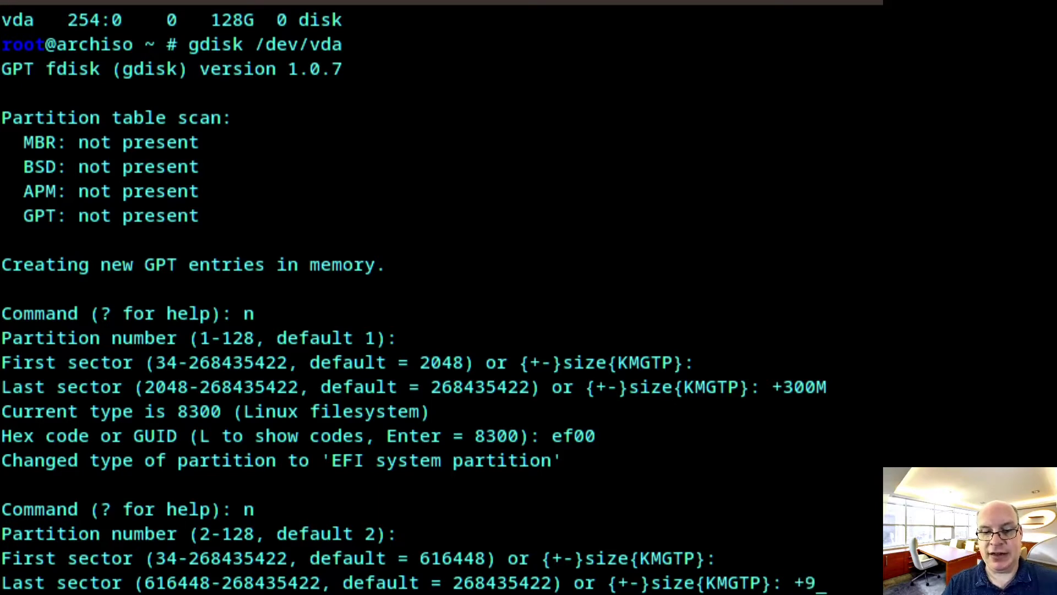
pyautogui.write('G')
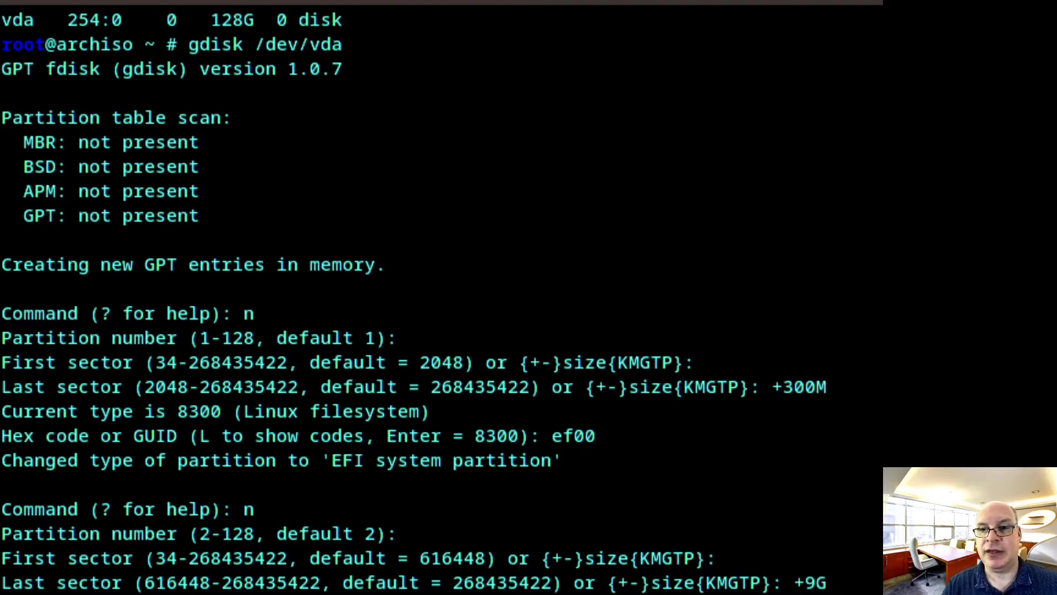
pyautogui.press('Return')
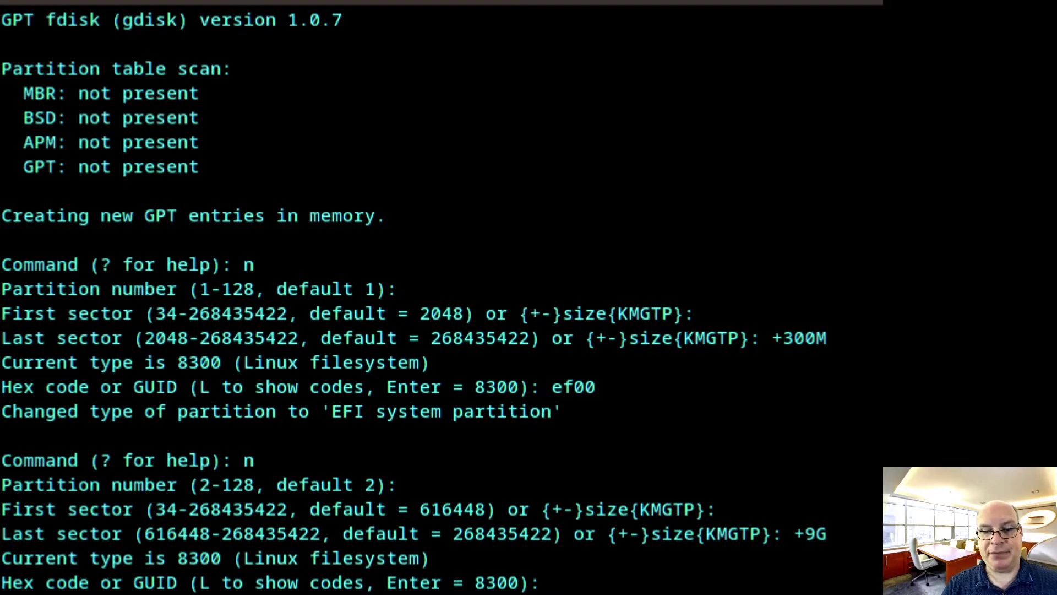
pyautogui.write('8200')
pyautogui.press('Return')
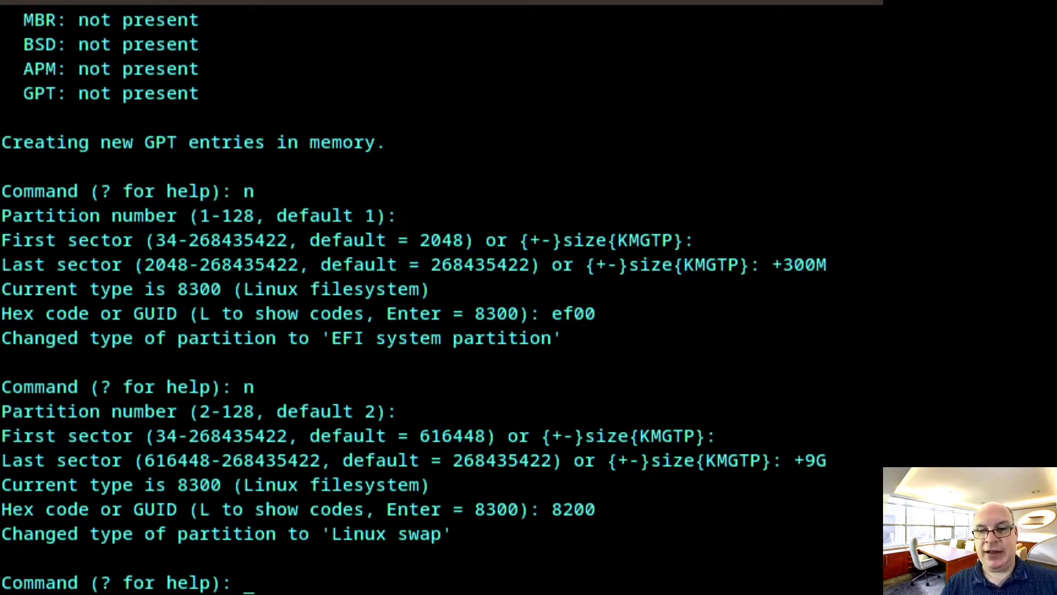
# Add partition 3 filling the remaining 118.7 GiB as 8300 Linux filesystem, then print the table
pyautogui.write('n')
pyautogui.press('Return')
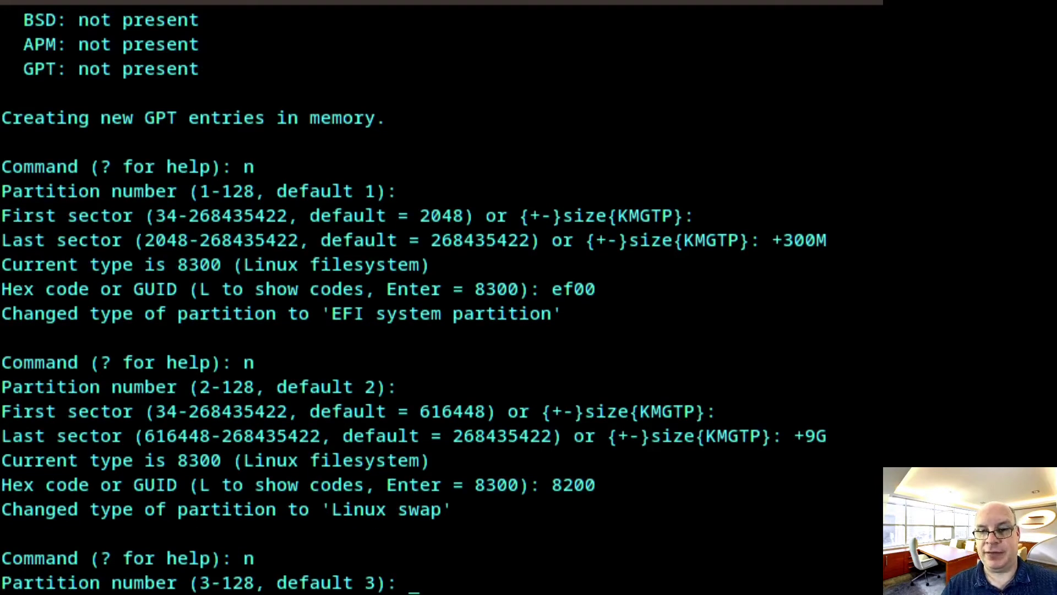
pyautogui.press('Return')
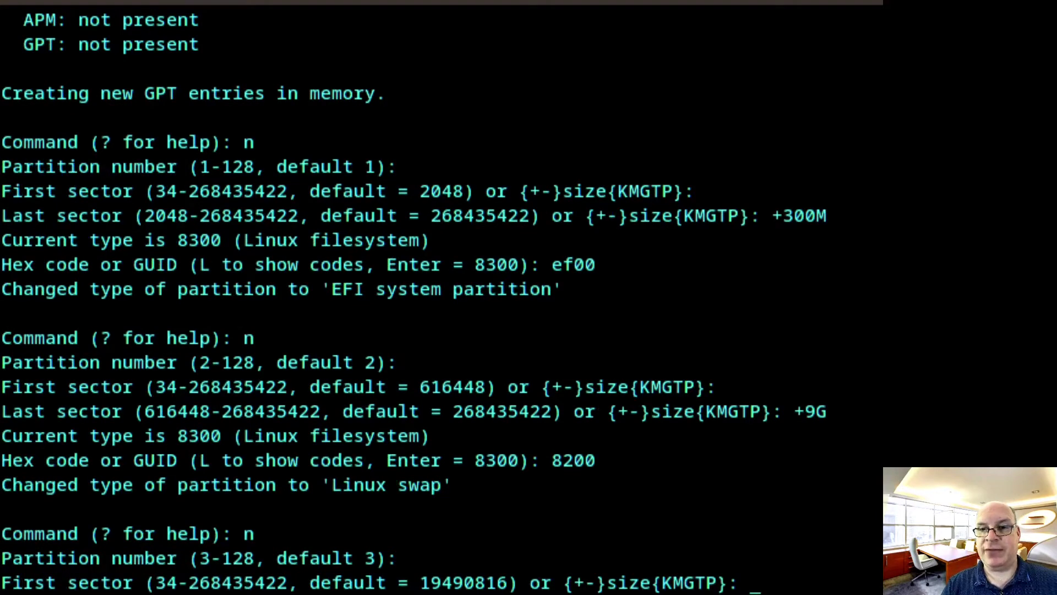
pyautogui.press('Return')
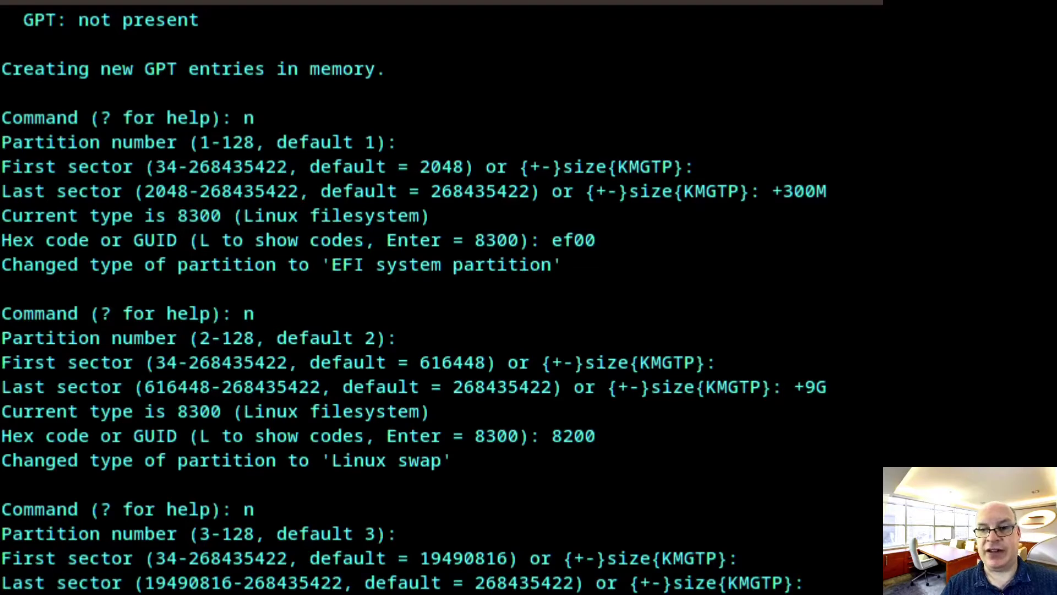
pyautogui.press('Return')
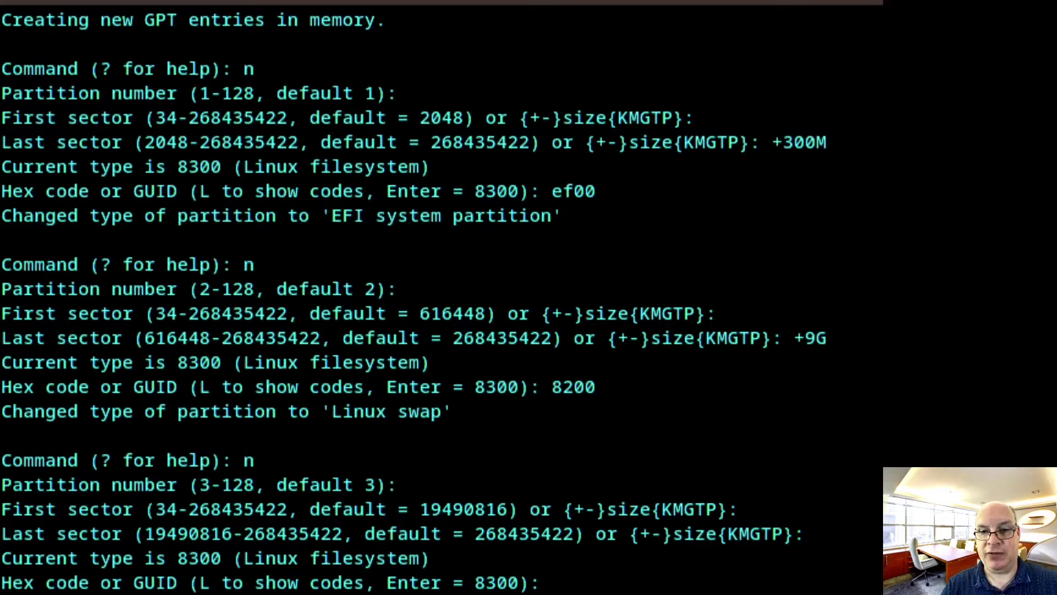
pyautogui.press('Return')
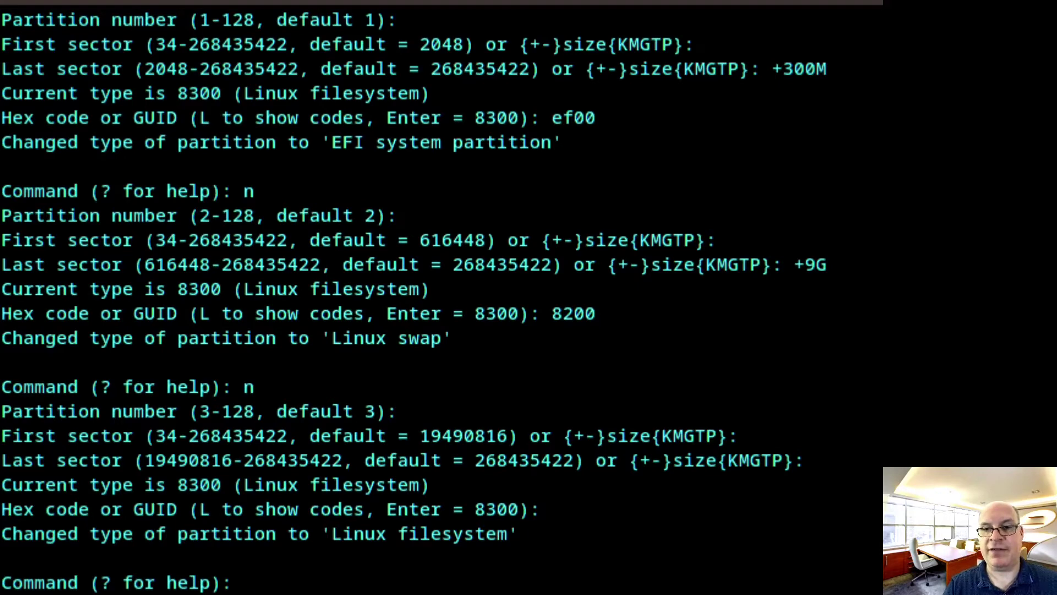
pyautogui.write('p')
pyautogui.press('Return')
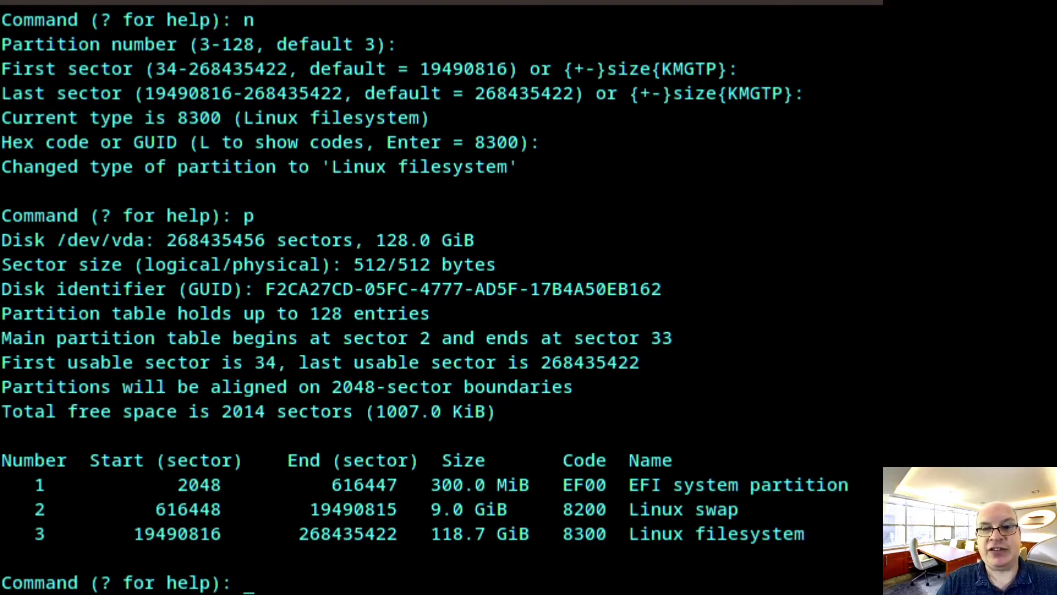
# Write the GPT table to /dev/vda, confirm with y, and check vda1, vda2 and vda3 with lsblk
pyautogui.write('w')
pyautogui.press('Return')
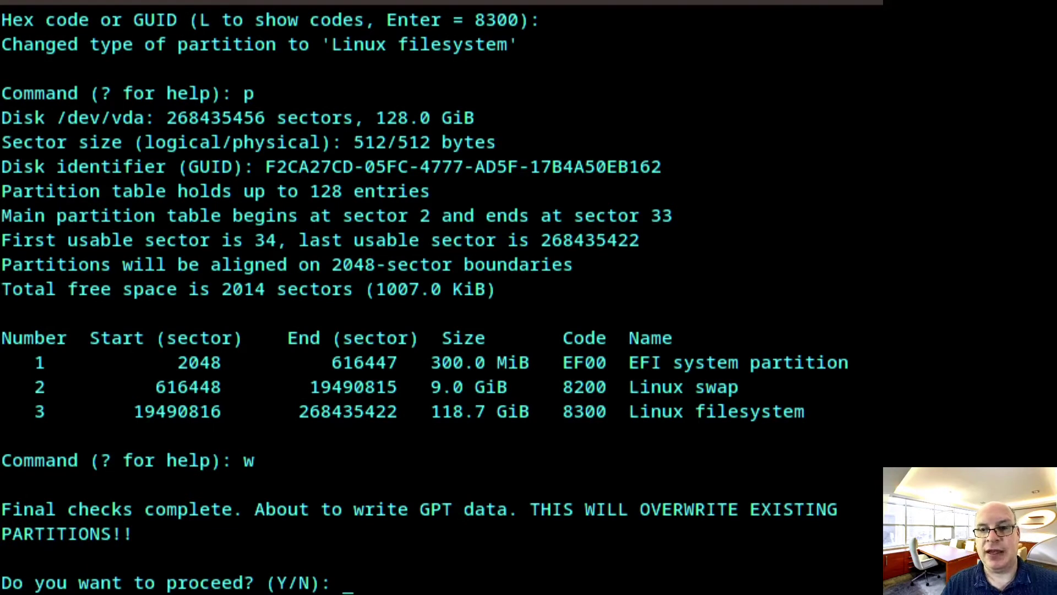
pyautogui.write('y')
pyautogui.press('Return')
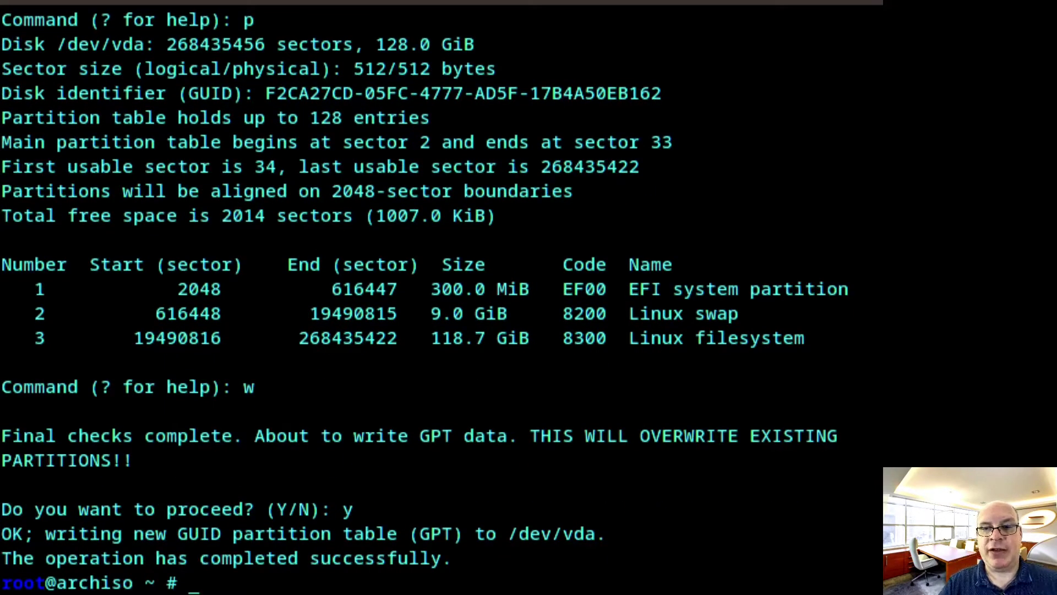
pyautogui.write('lsblk')
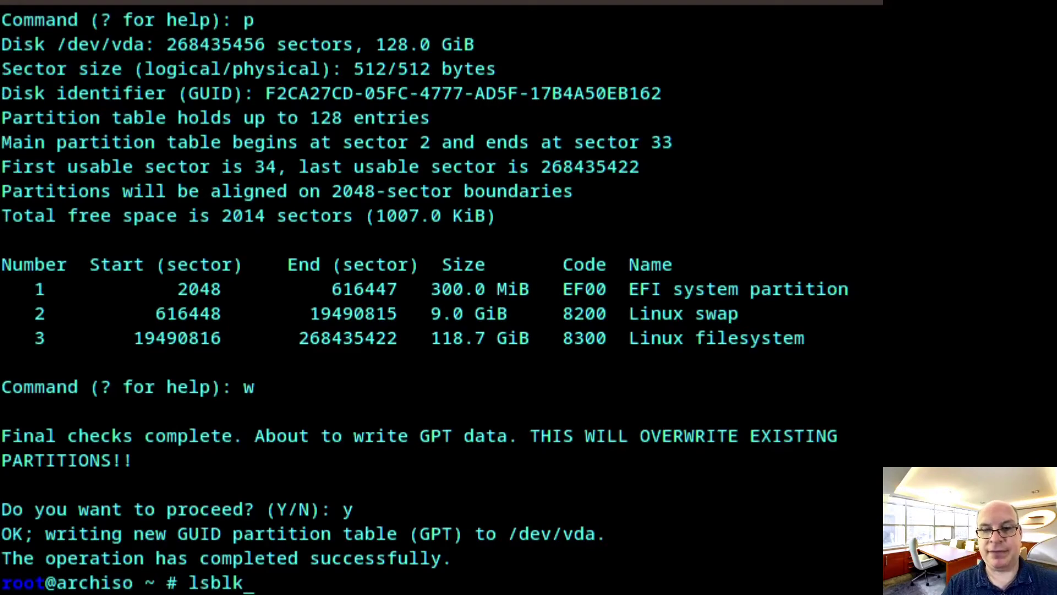
pyautogui.press('Return')
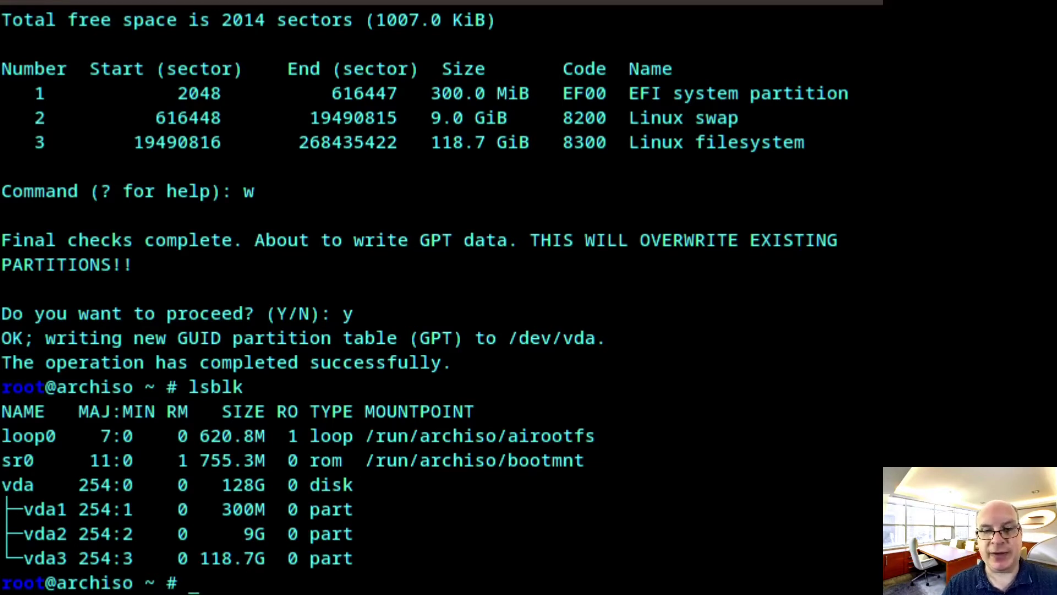
# Format vda1 as FAT with mkfs.vfat, then make vda2 swap with mkswap and swapon
pyautogui.write('mkfs')
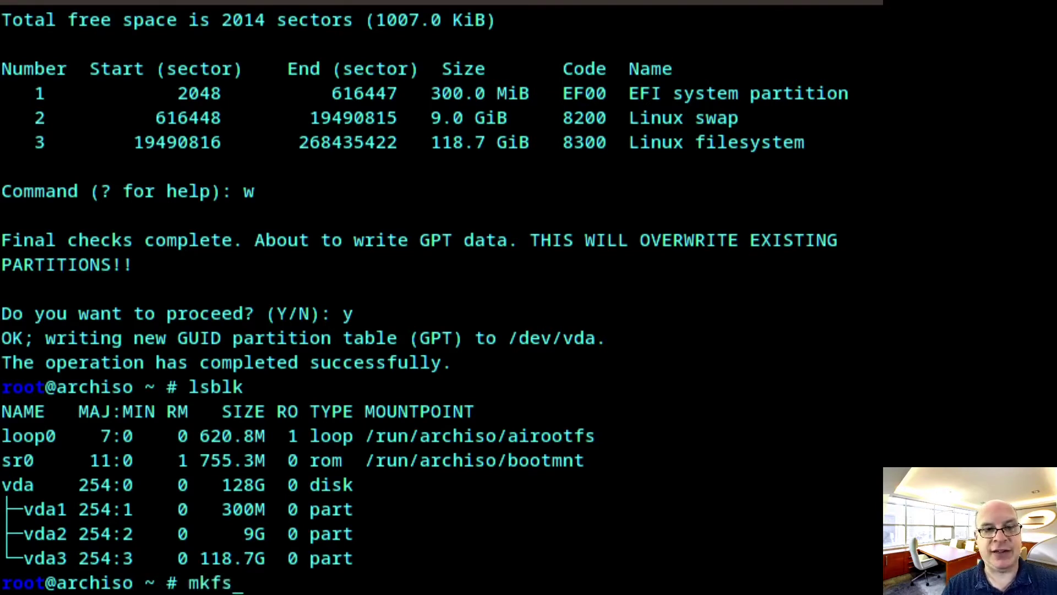
pyautogui.write('.vfat')
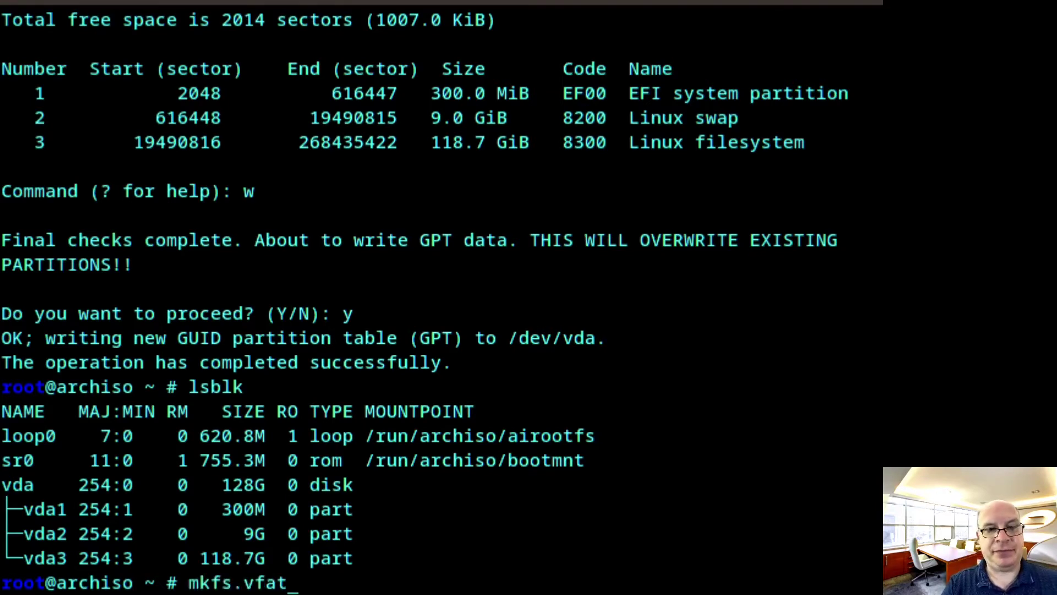
pyautogui.write(' /de')
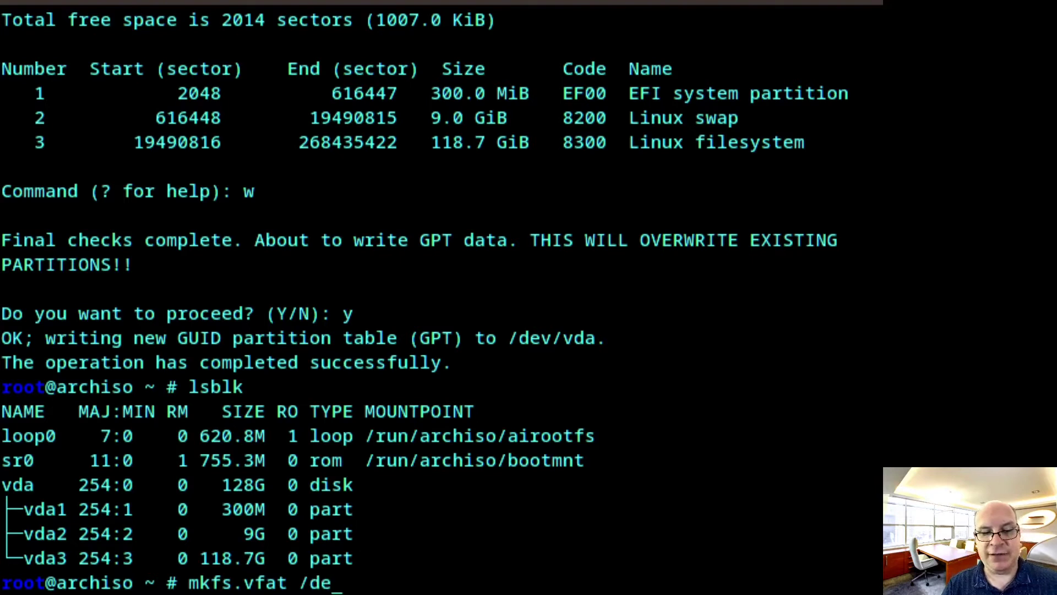
pyautogui.write('v/vda')
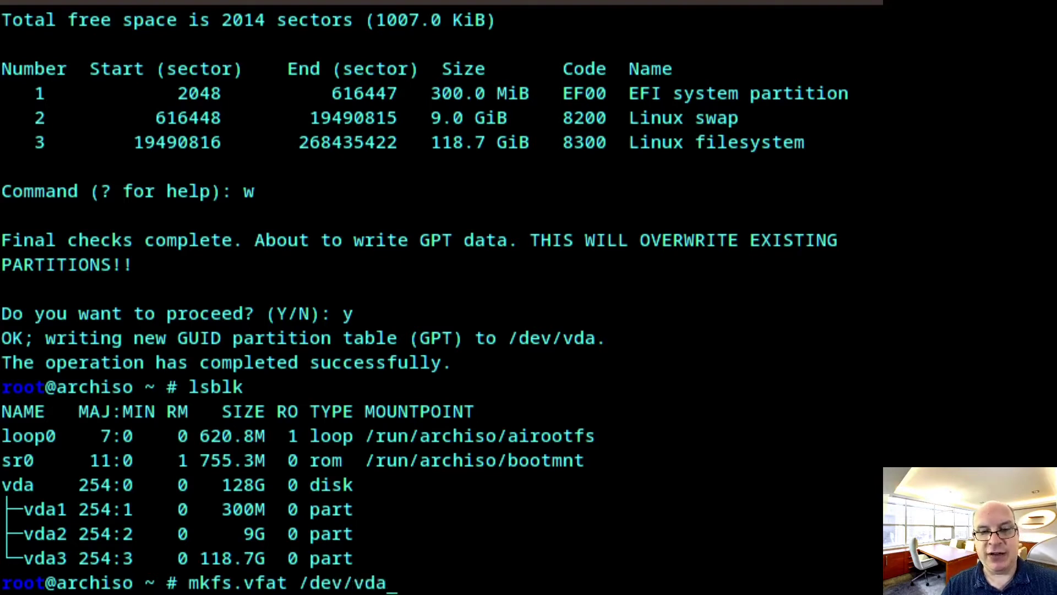
pyautogui.write('1')
pyautogui.press('Return')
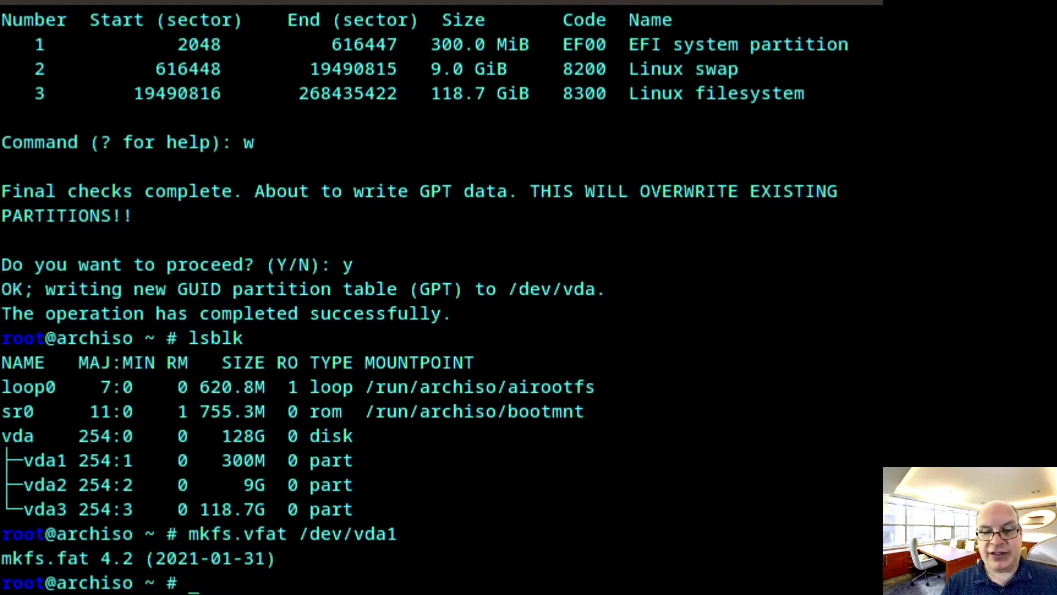
pyautogui.write('mkswap')
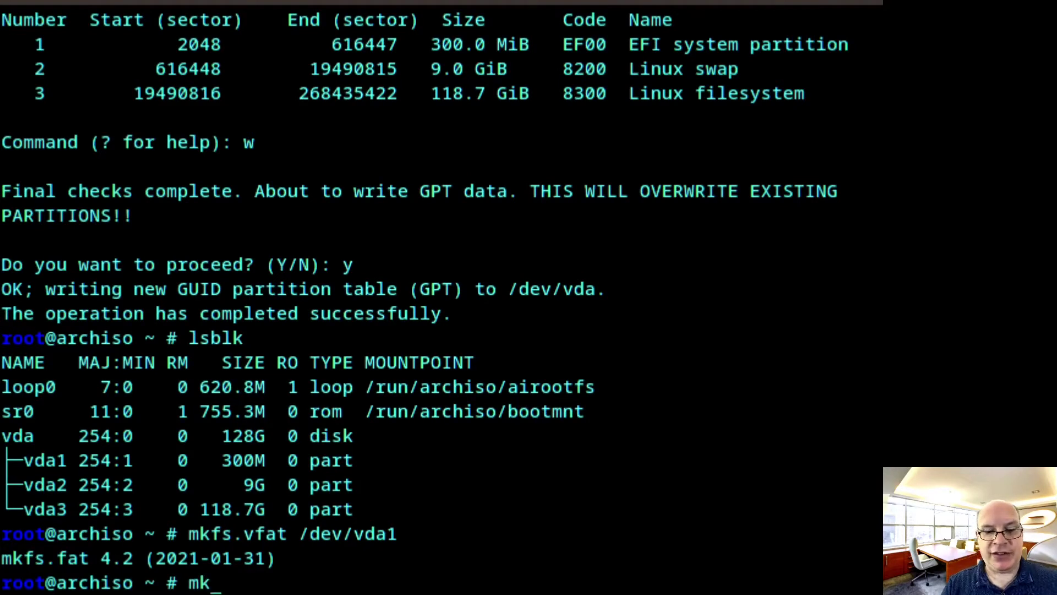
pyautogui.write(' /dev/')
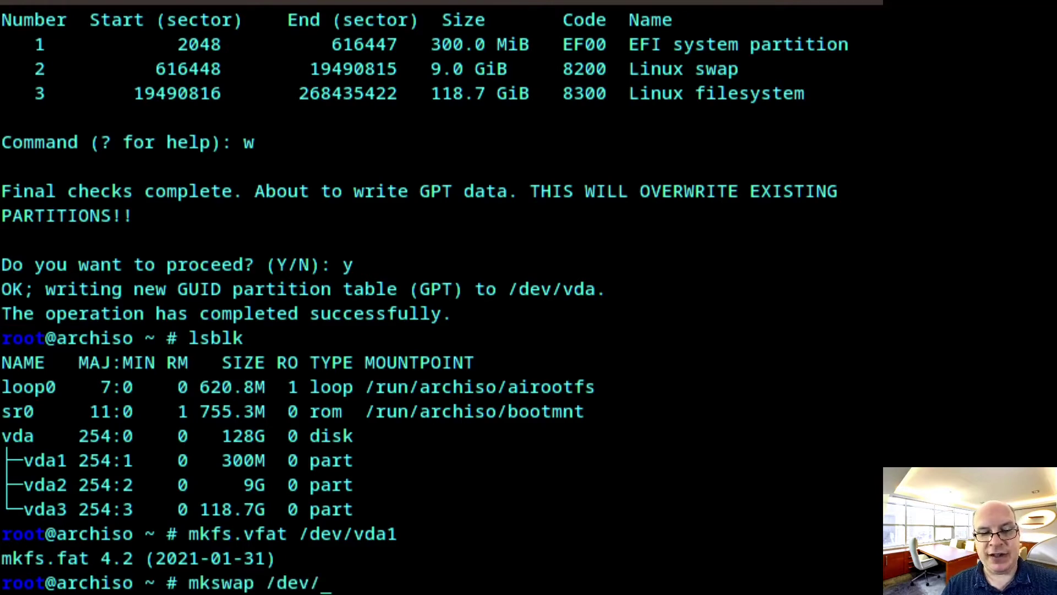
pyautogui.write('vda2')
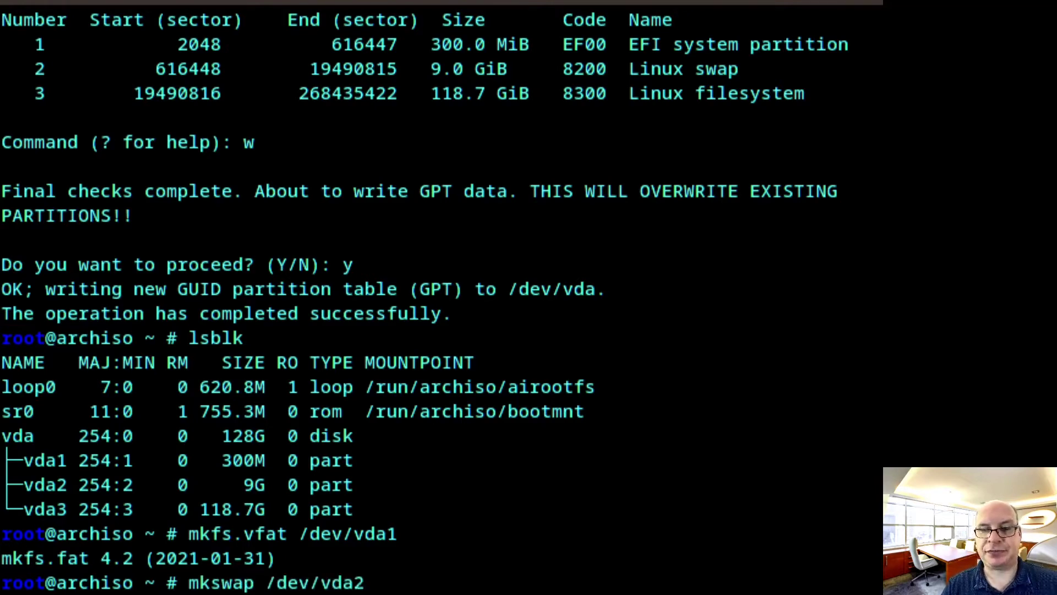
pyautogui.press('Return')
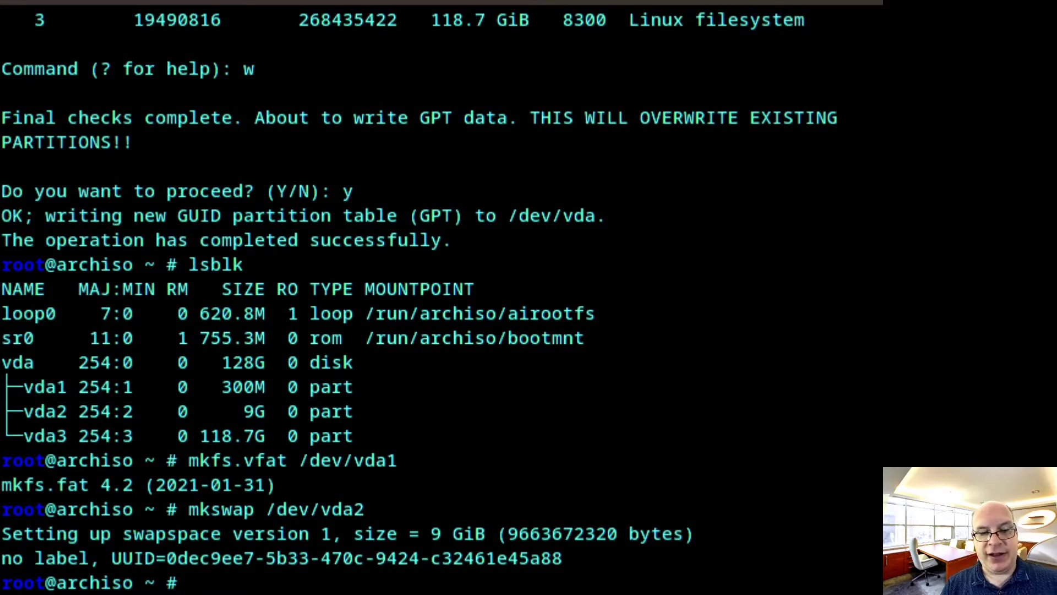
pyautogui.write('swapon /dev/vda2')
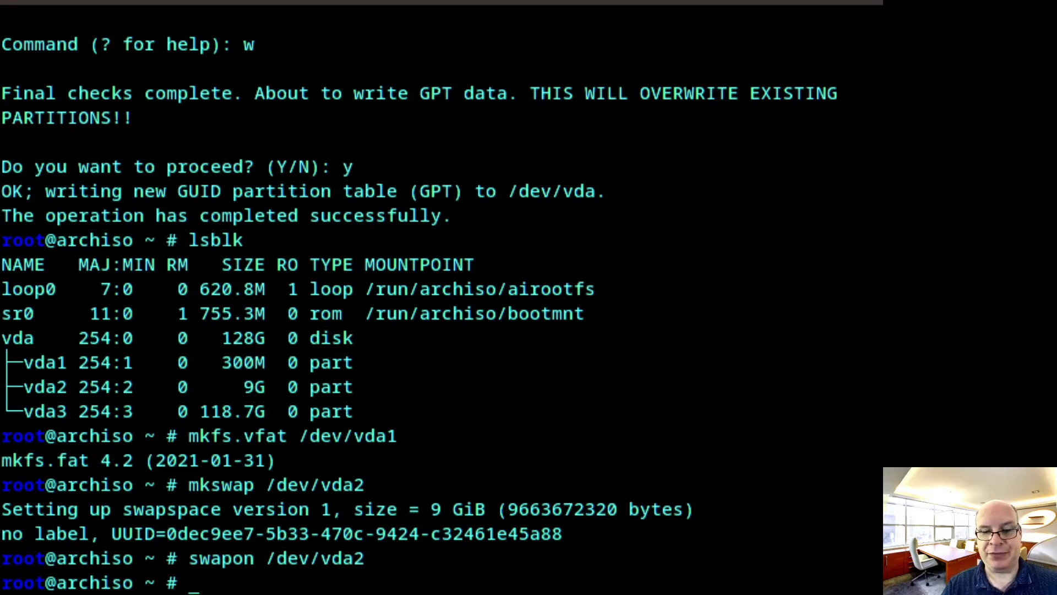
# Create a Btrfs filesystem labelled arch on /dev/vda3 with mkfs.btrfs
pyautogui.write('mk')
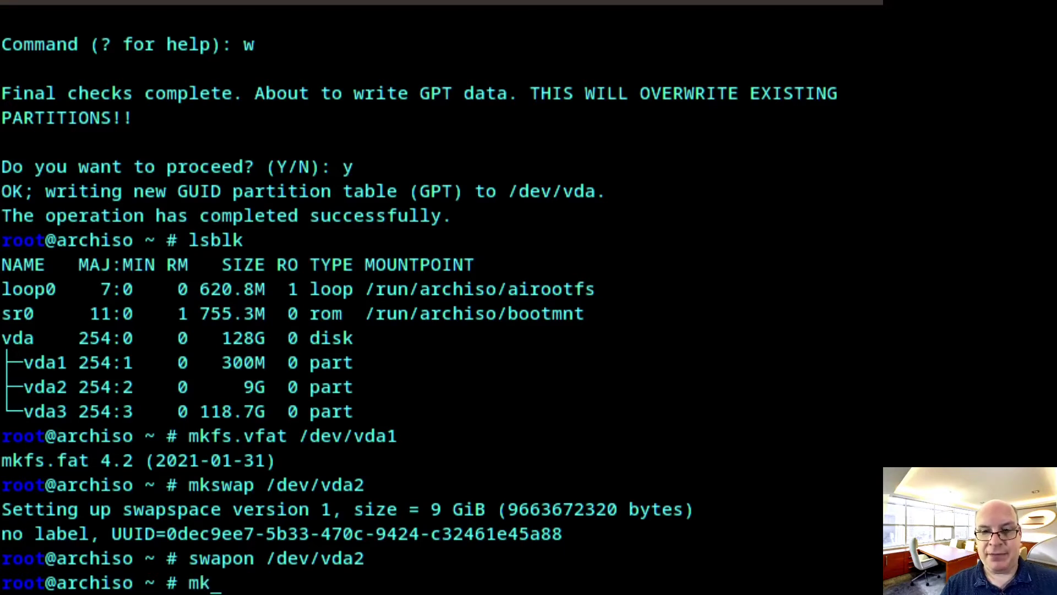
pyautogui.write('btrfs')
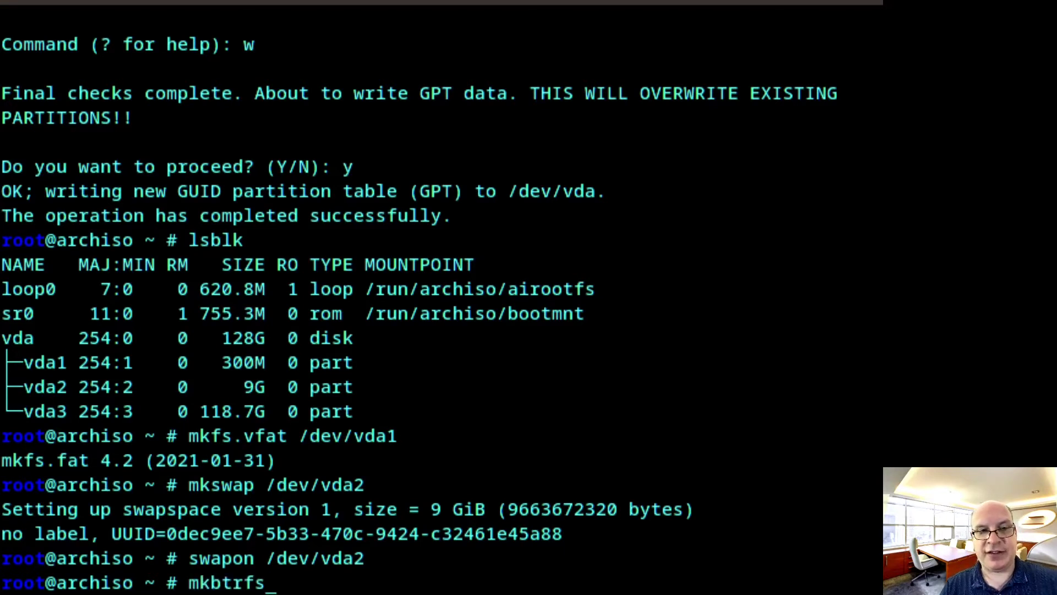
pyautogui.press('BackSpace')
pyautogui.press('BackSpace')
pyautogui.press('BackSpace')
pyautogui.press('BackSpace')
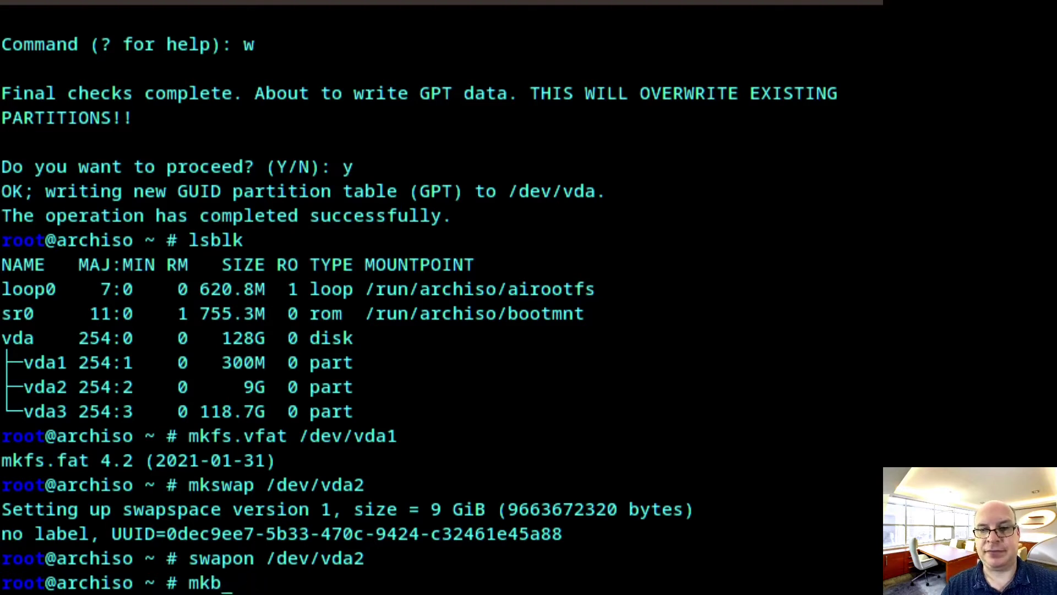
pyautogui.press('BackSpace')
pyautogui.write('.bt')
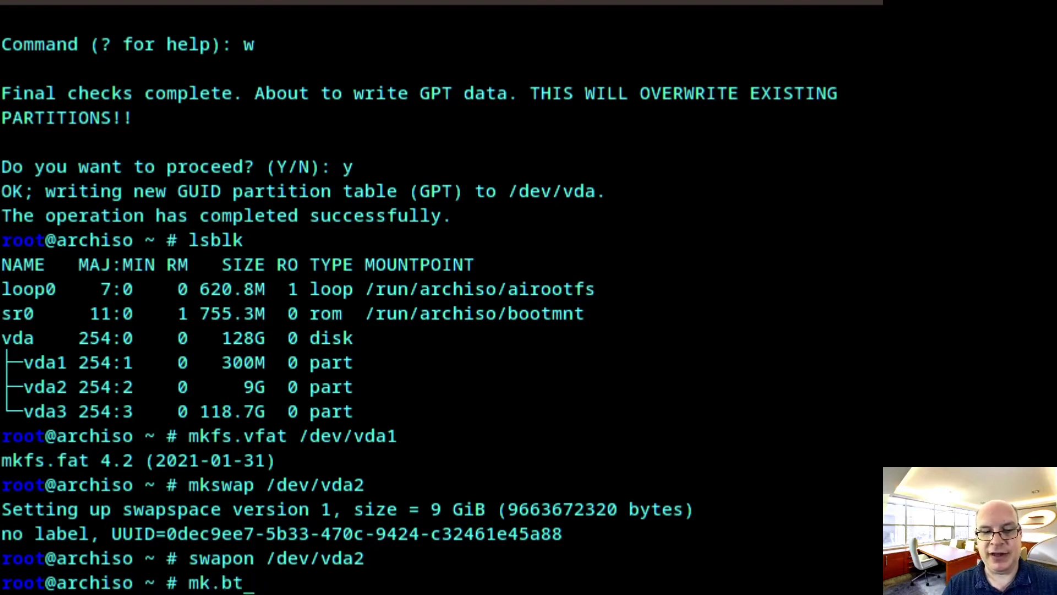
pyautogui.write('rfs')
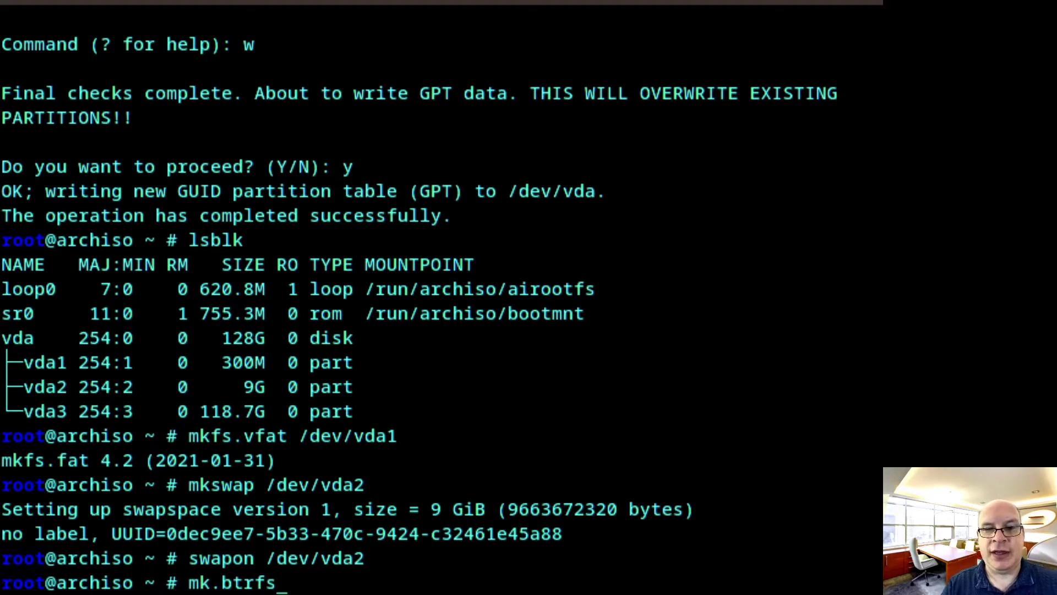
pyautogui.press('Left')
pyautogui.press('Left')
pyautogui.press('Left')
pyautogui.press('Left')
pyautogui.press('Left')
pyautogui.press('Left')
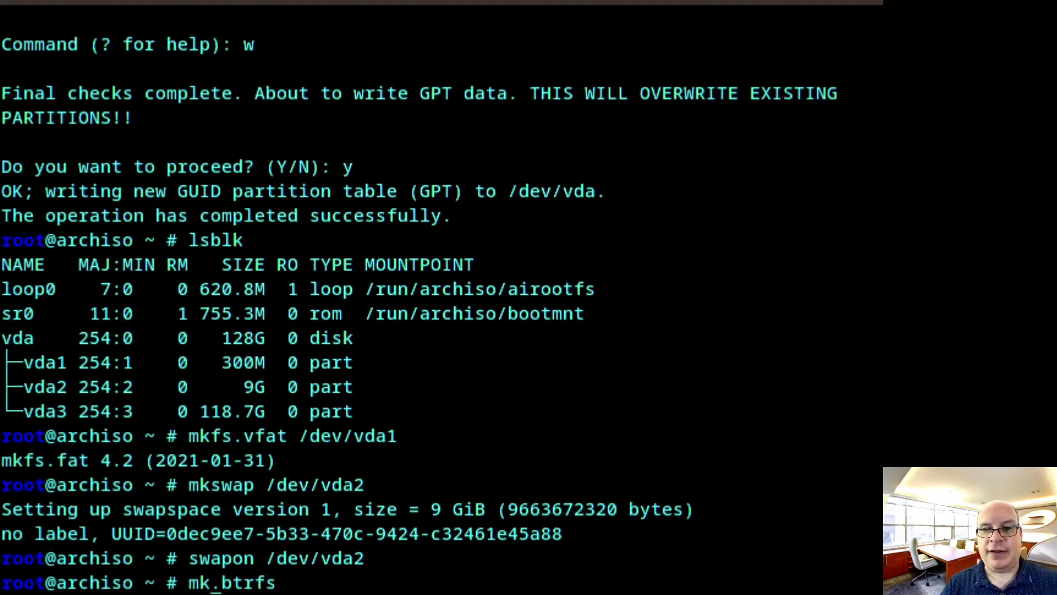
pyautogui.write('fs')
pyautogui.press('Right')
pyautogui.press('Right')
pyautogui.press('Right')
pyautogui.press('Right')
pyautogui.press('Right')
pyautogui.press('Right')
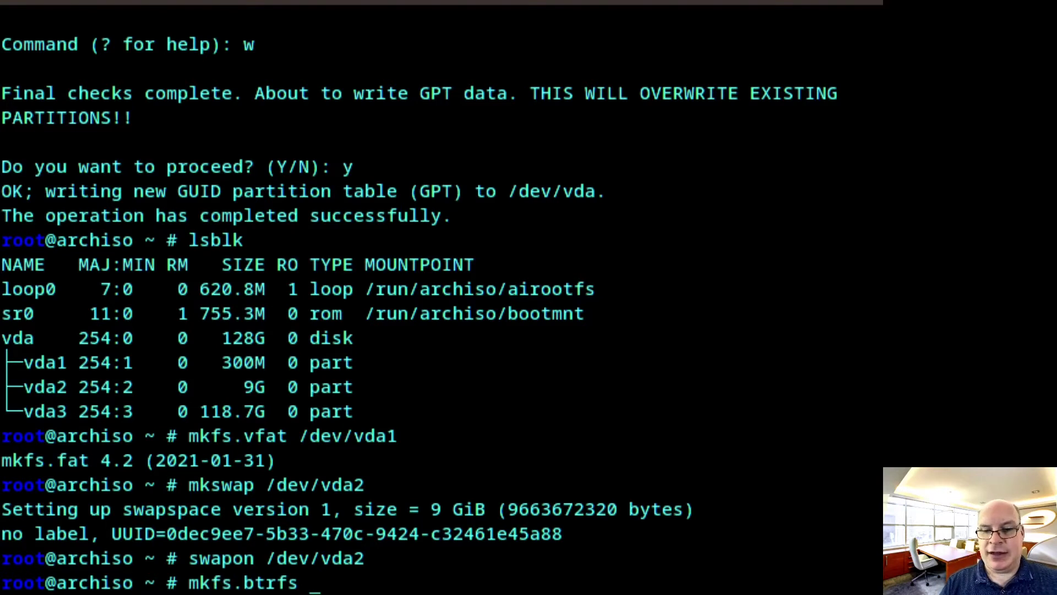
pyautogui.write('-L')
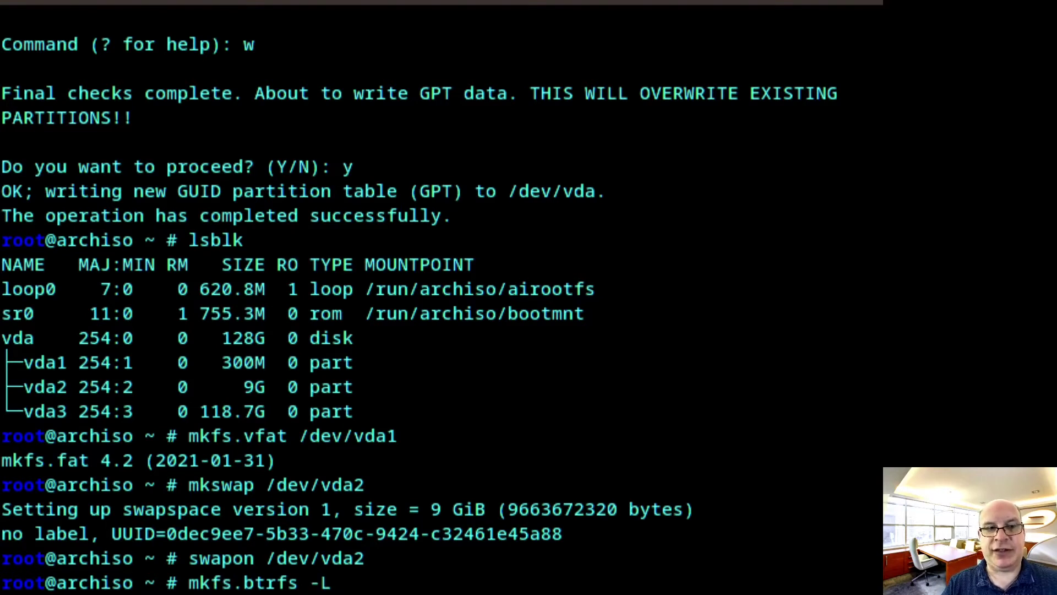
pyautogui.write(' arch')
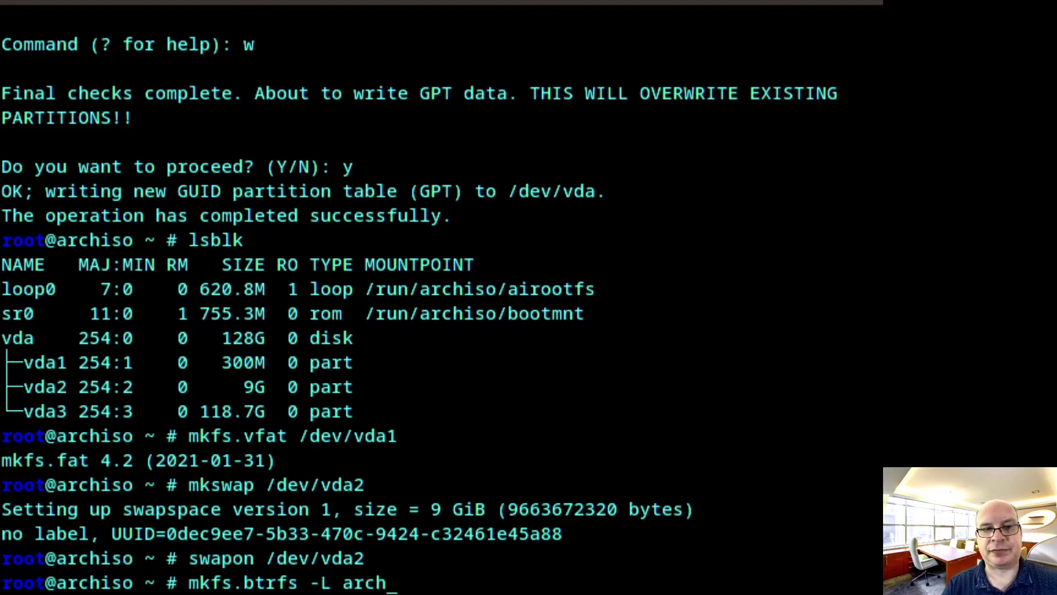
pyautogui.write(' /')
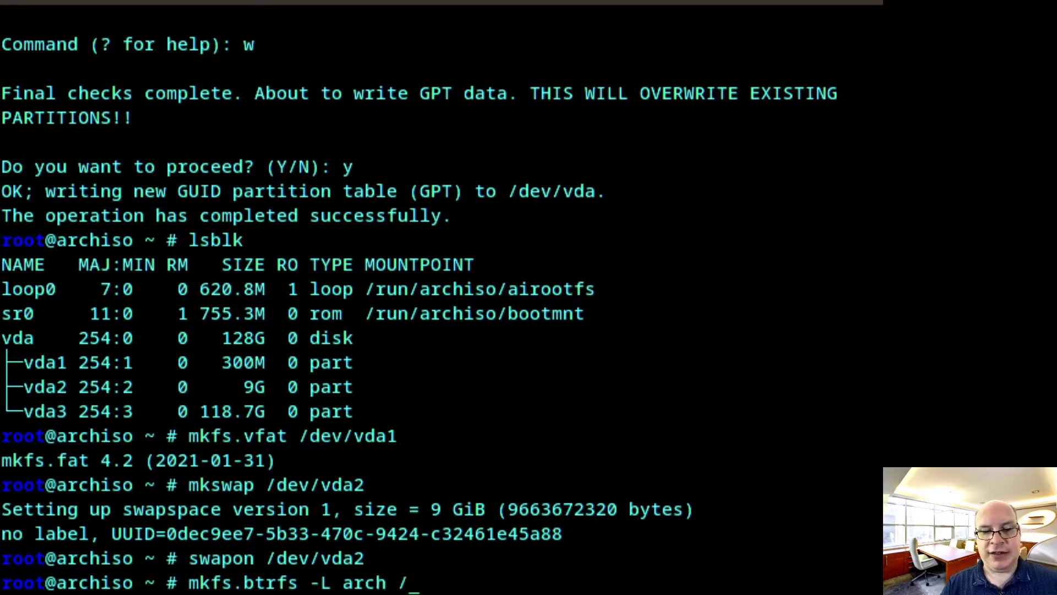
pyautogui.write('dev')
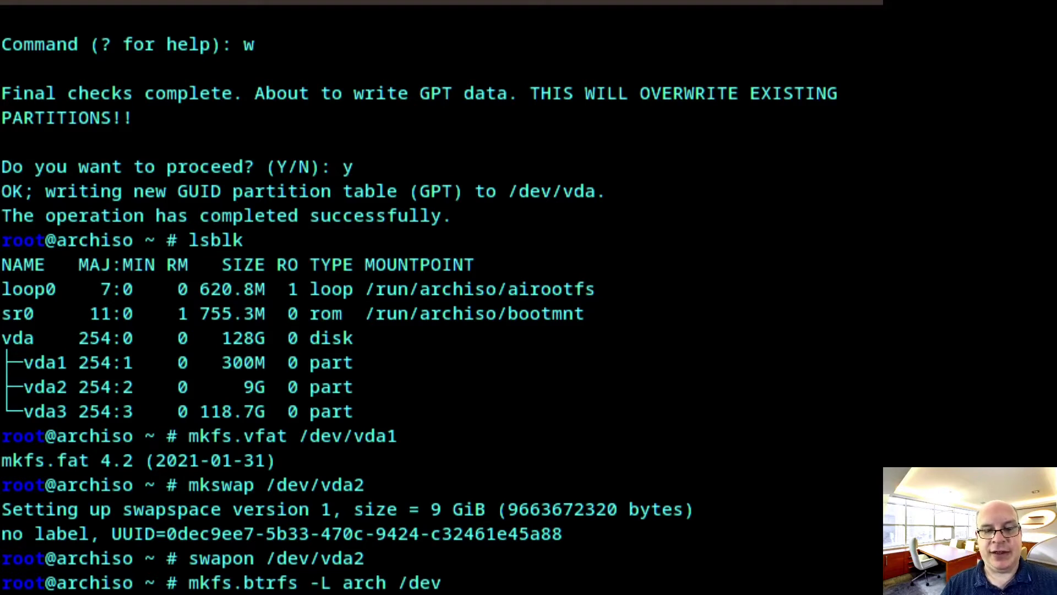
pyautogui.write('/vda3')
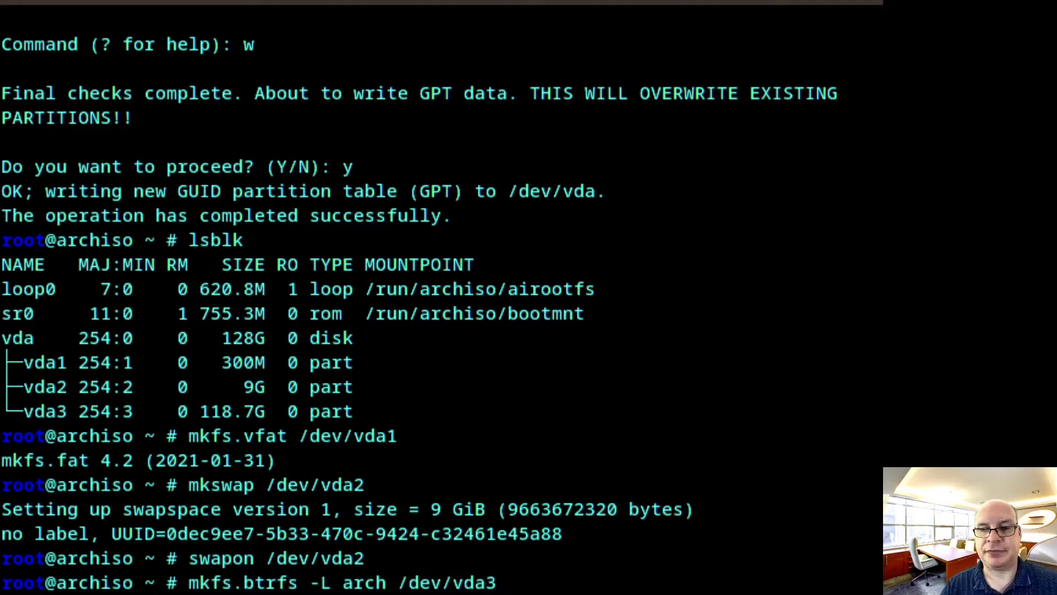
pyautogui.press('Return')
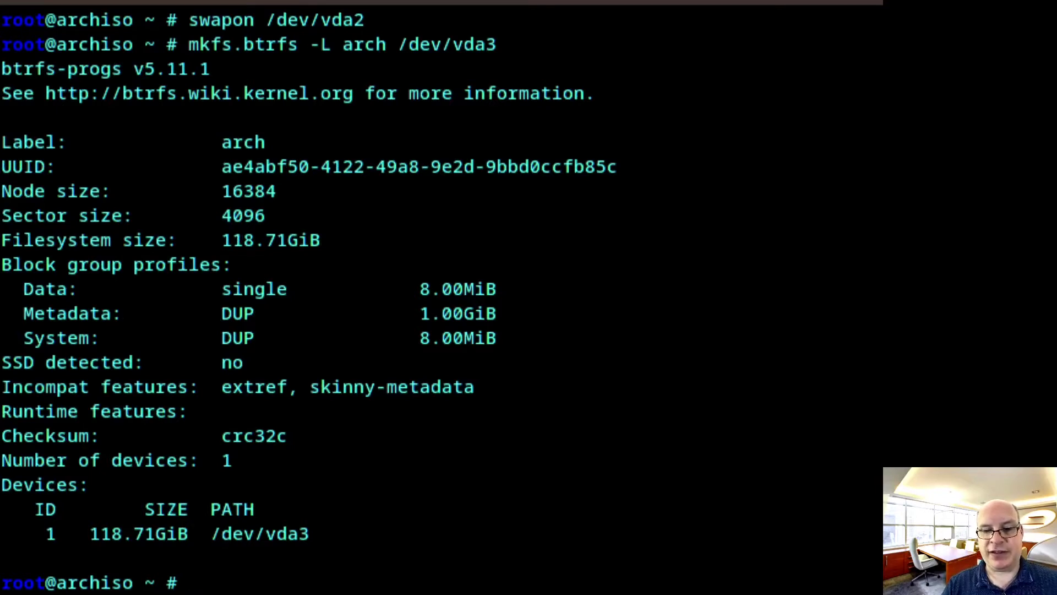
# Mount /dev/vda3 at /mnt and enter cd /mnt
pyautogui.write('moun')
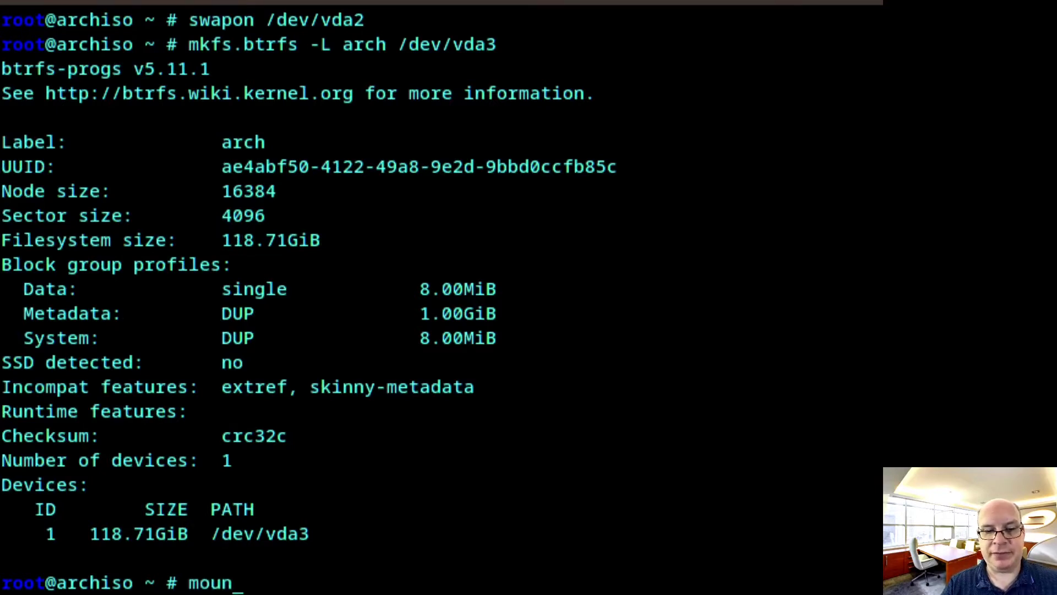
pyautogui.write('t ')
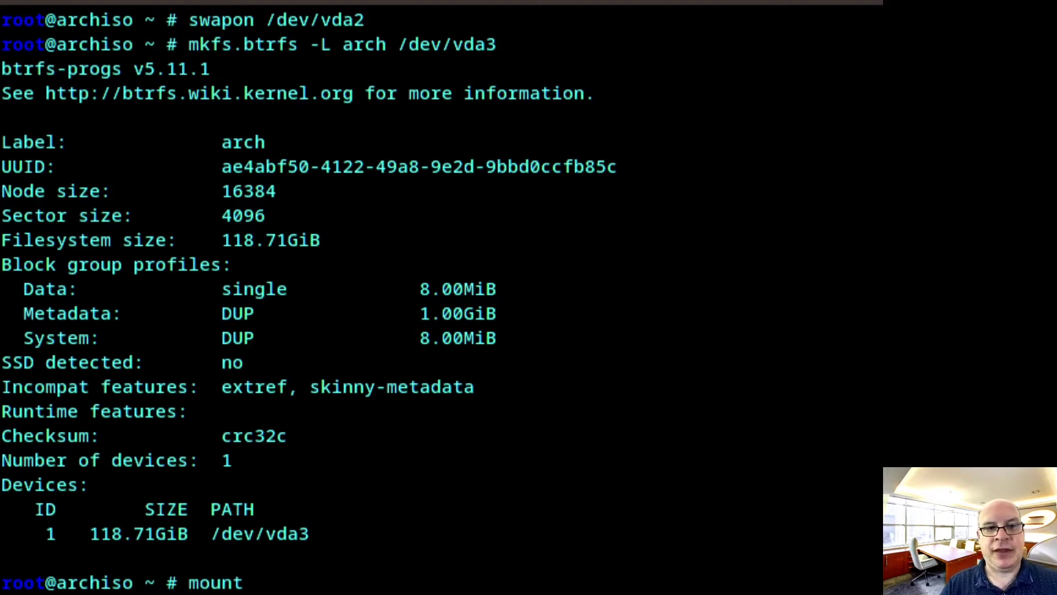
pyautogui.write('/dev/')
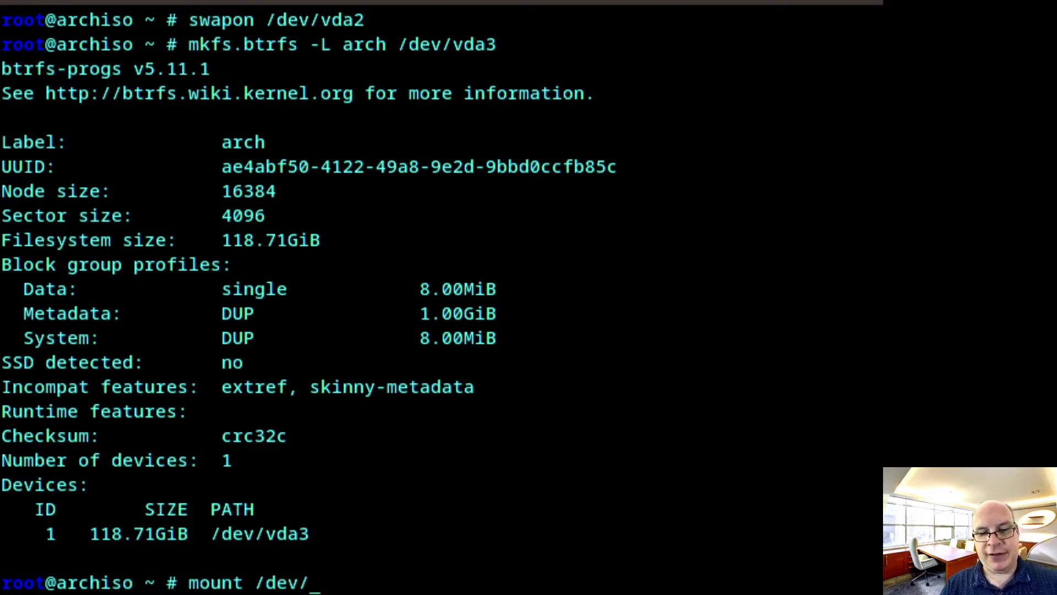
pyautogui.write('vda3 ')
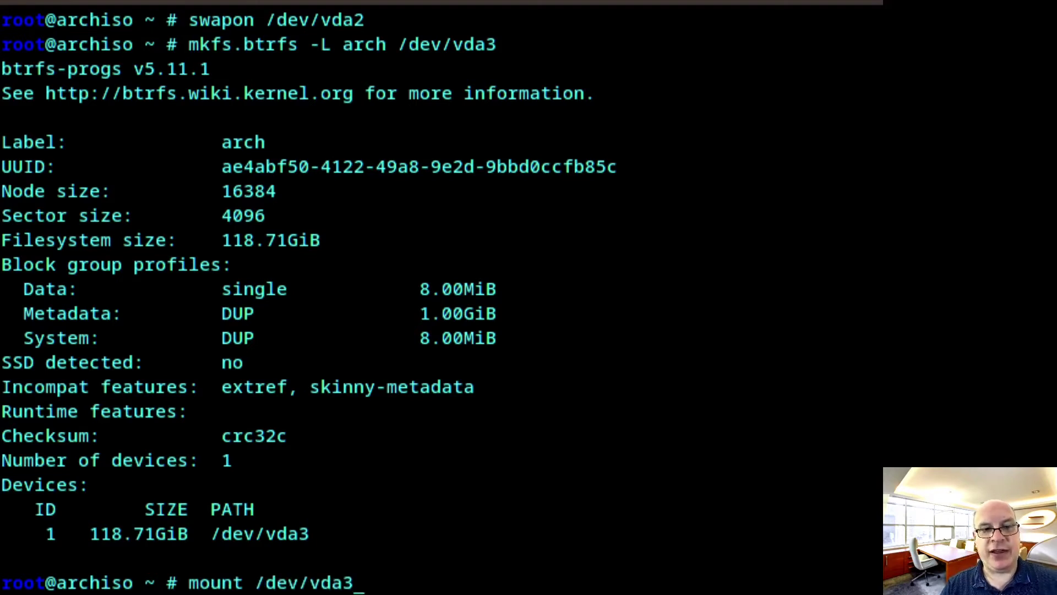
pyautogui.write('/mnt')
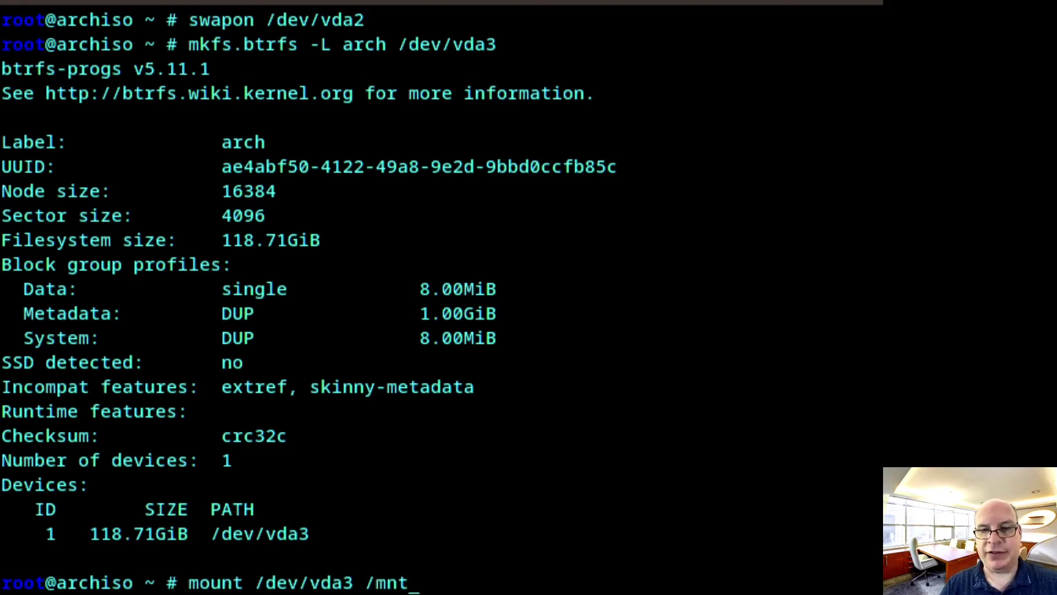
pyautogui.press('Return')
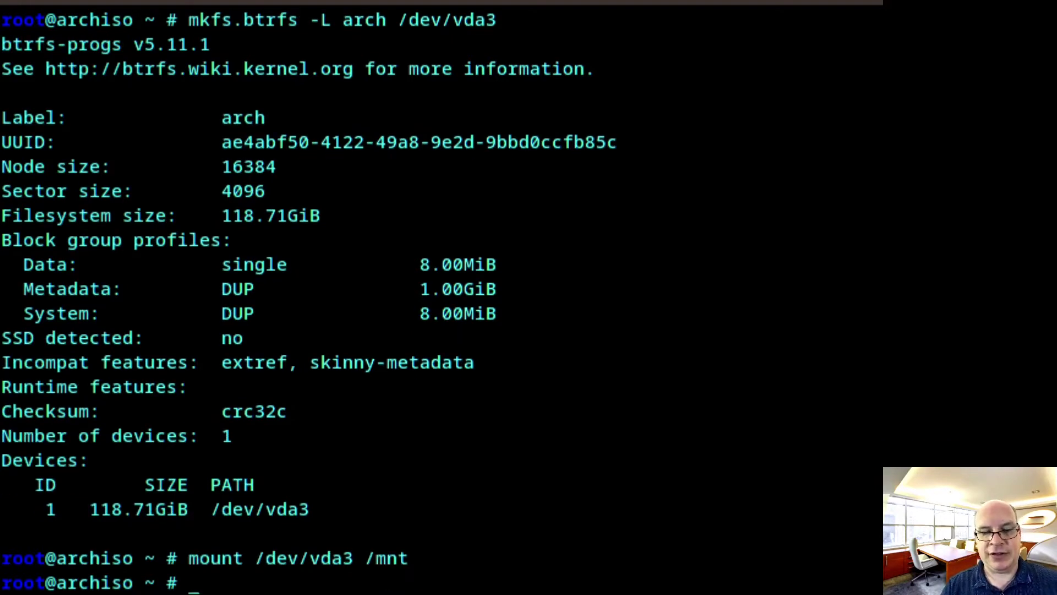
pyautogui.write('cd /')
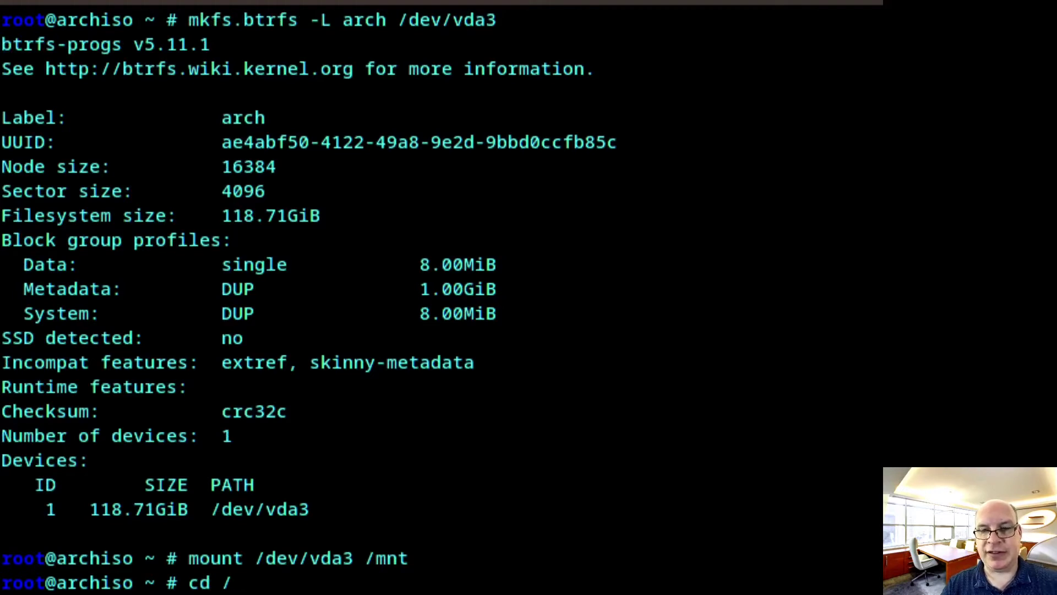
pyautogui.write('mnt')
pyautogui.press('Return')
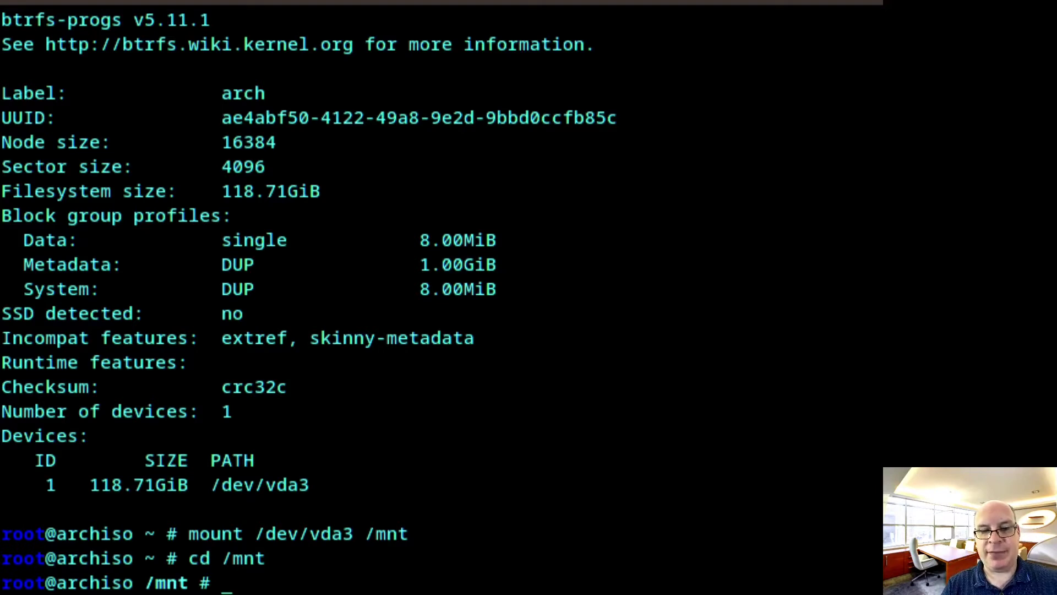
pyautogui.write('btrfs')
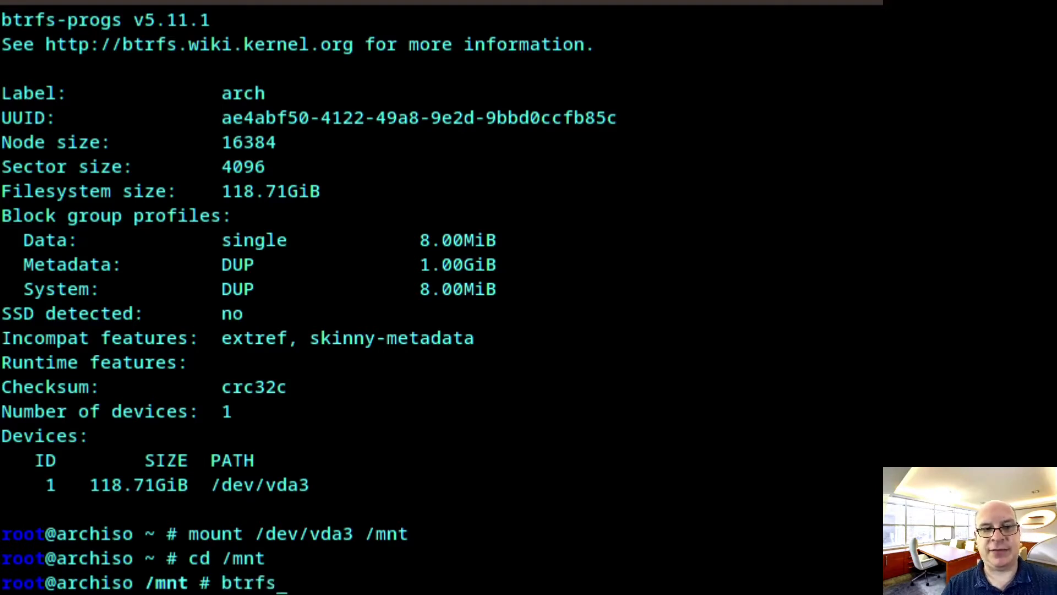
pyautogui.write(' sub')
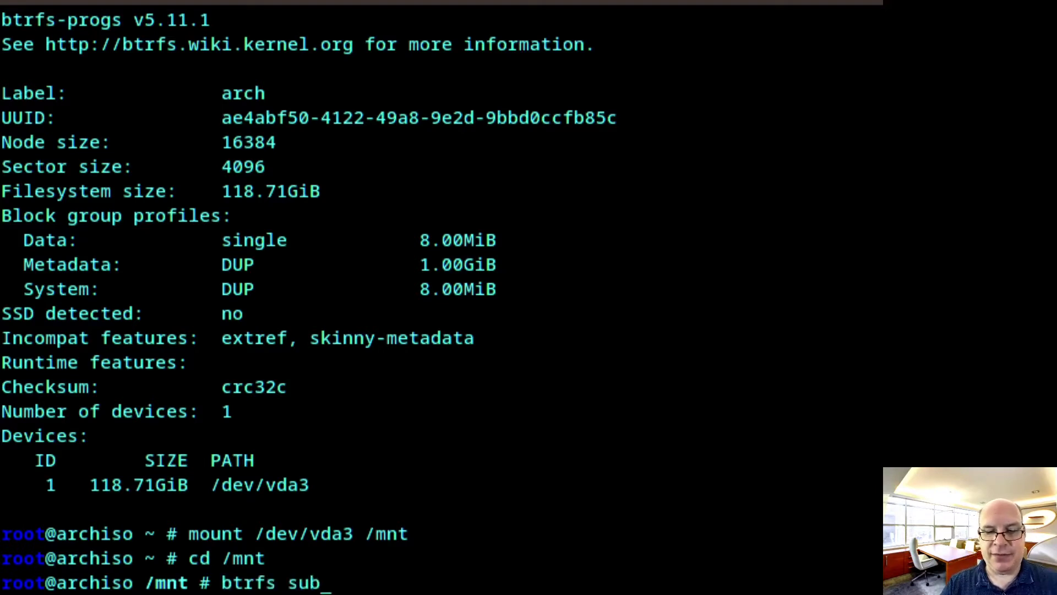
pyautogui.write('volume ')
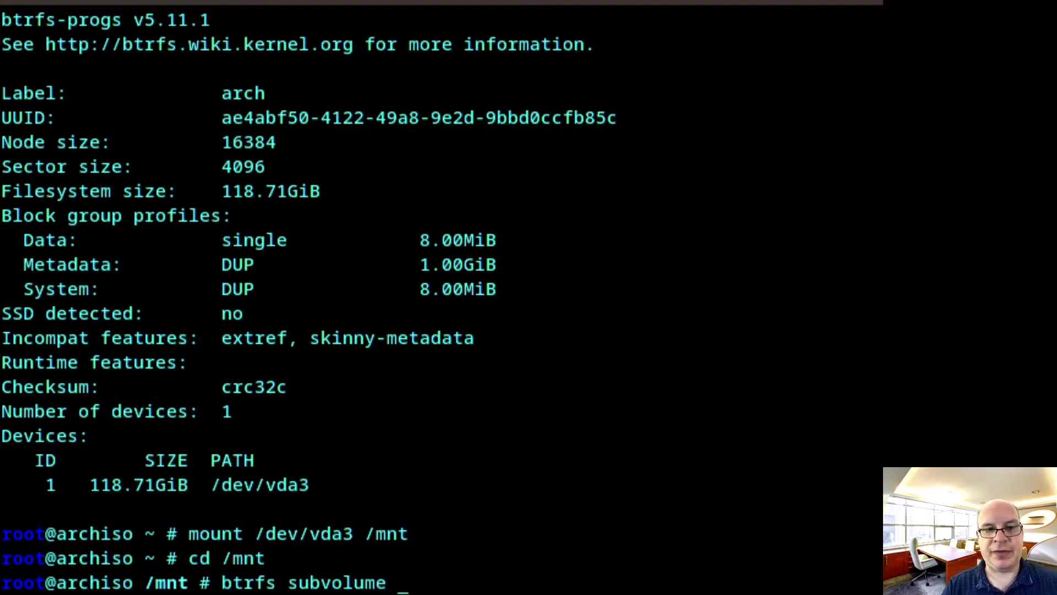
pyautogui.write('create')
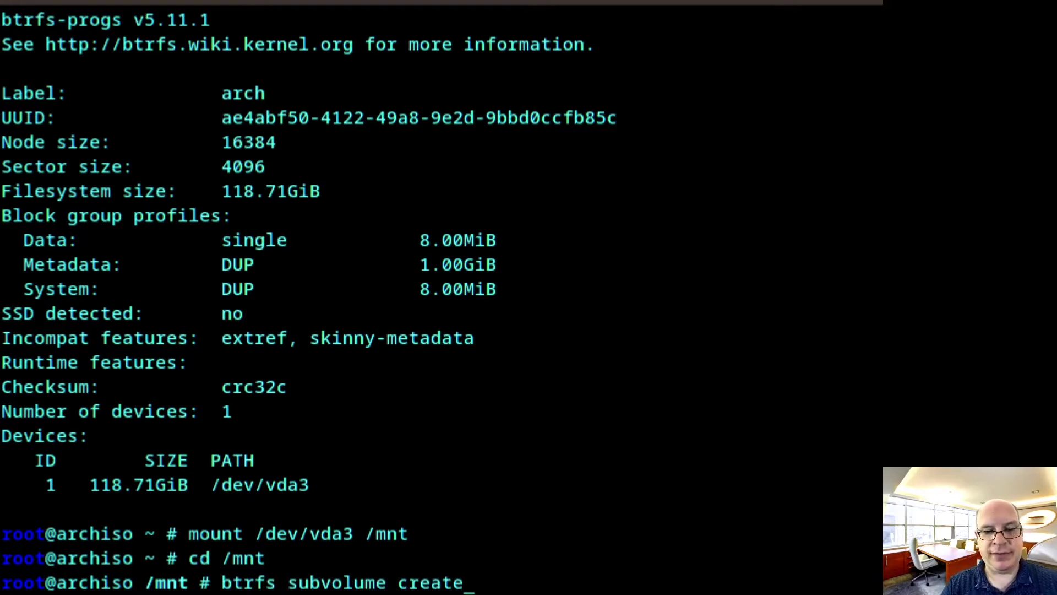
pyautogui.write(' @')
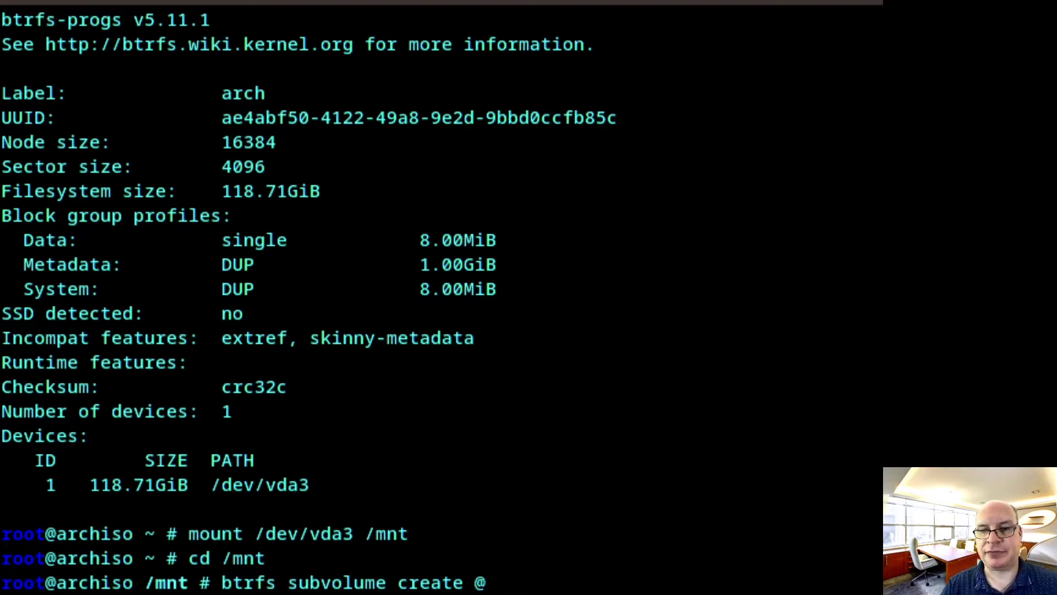
pyautogui.press('Return')
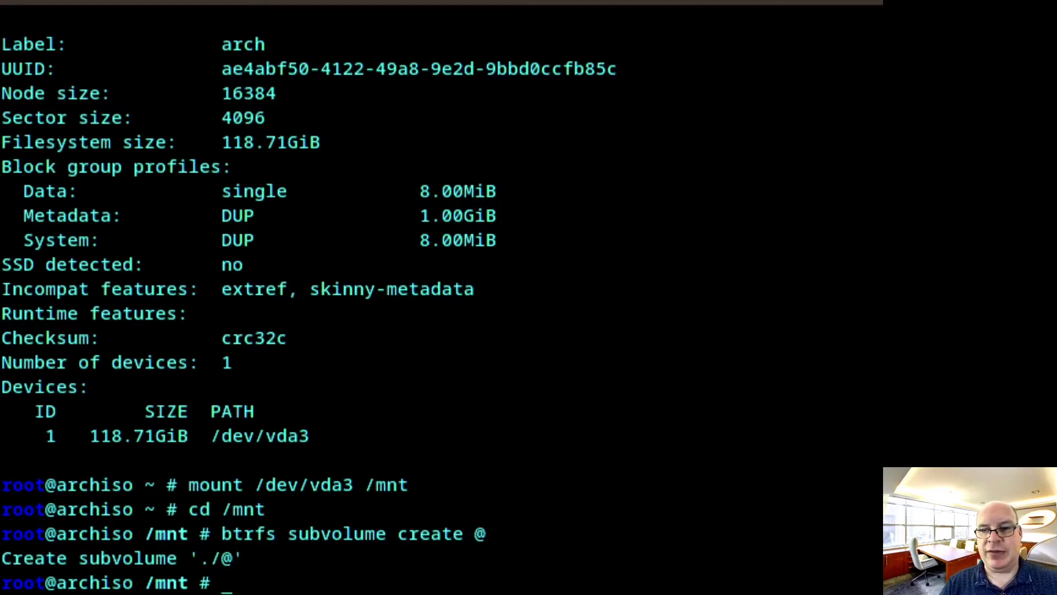
pyautogui.press('Up')
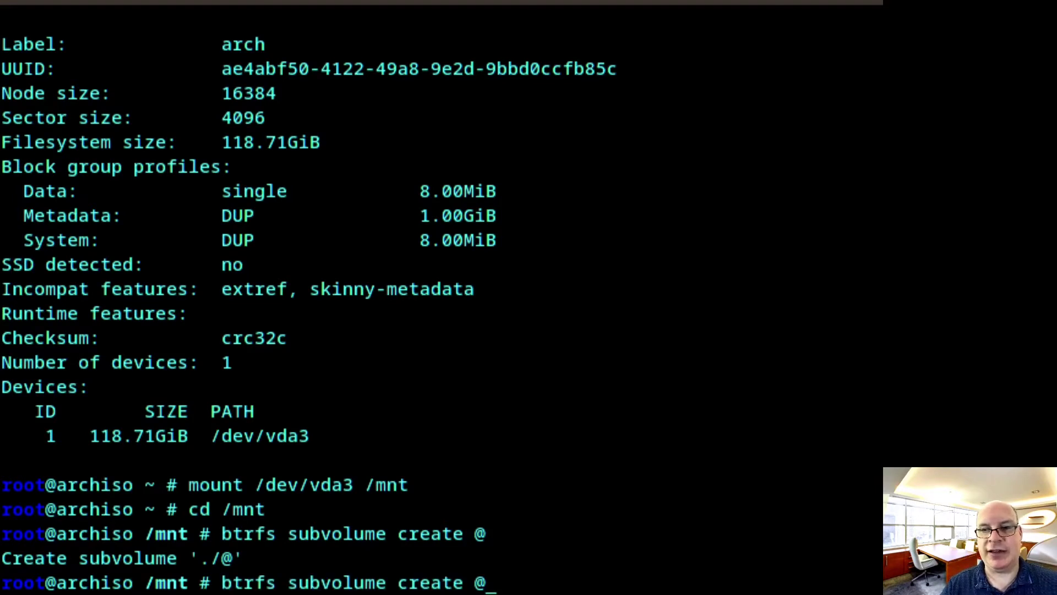
pyautogui.write('home')
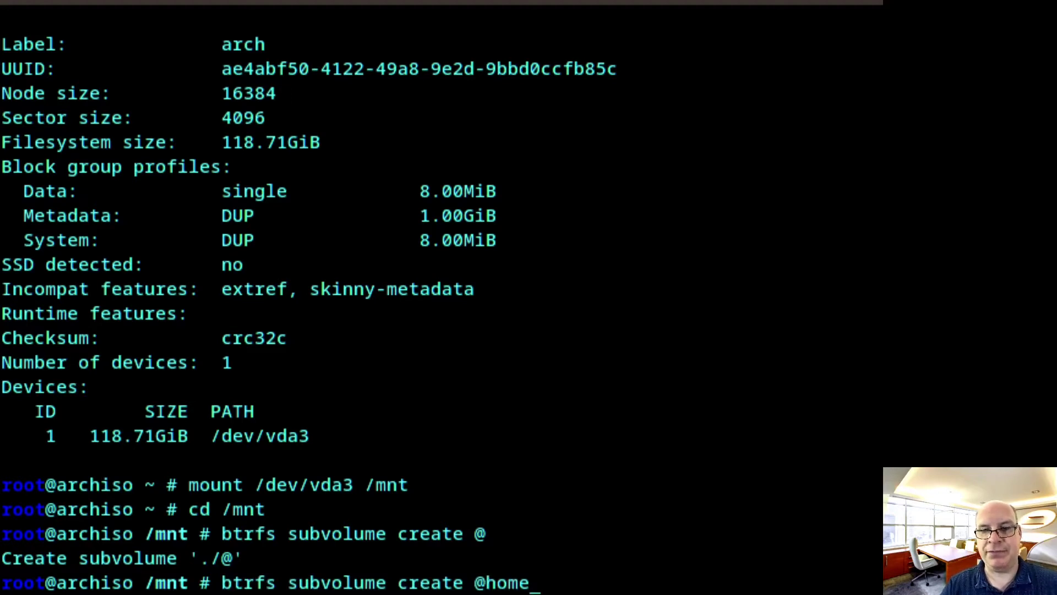
pyautogui.press('Return')
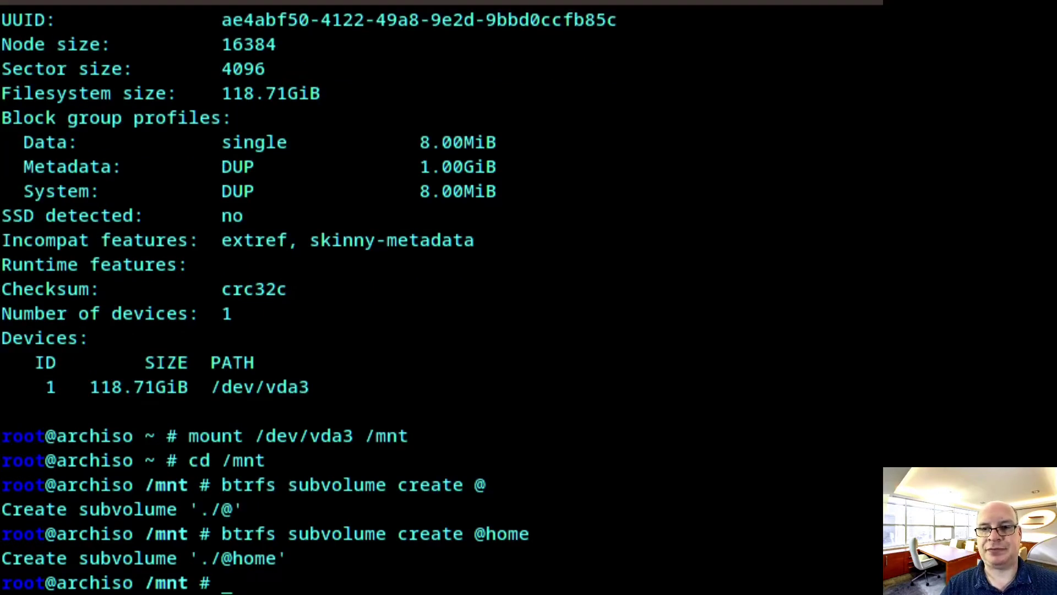
pyautogui.press('Up')
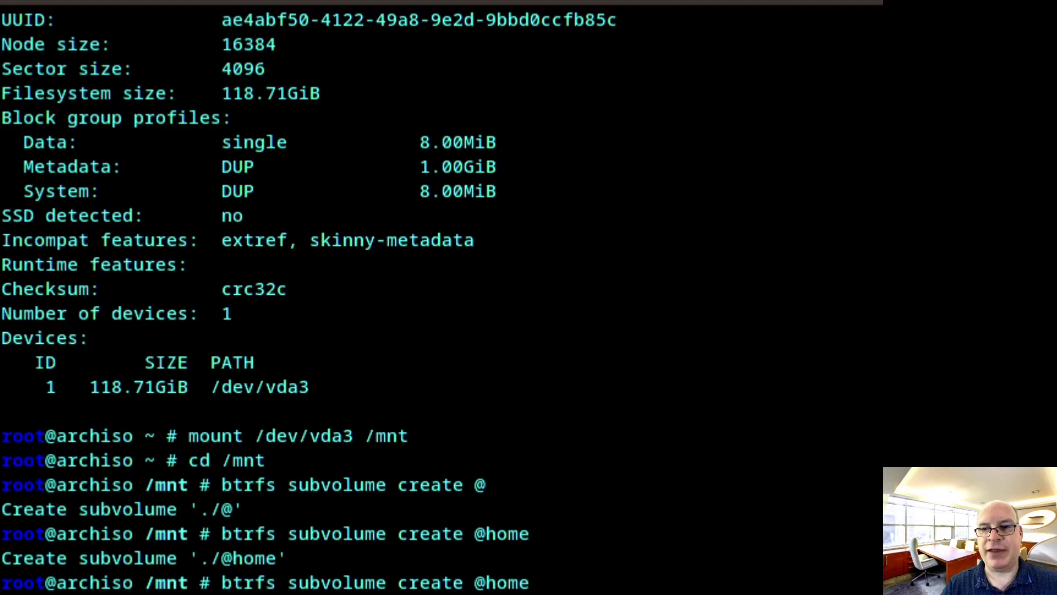
pyautogui.press('BackSpace')
pyautogui.press('BackSpace')
pyautogui.press('BackSpace')
pyautogui.press('BackSpace')
pyautogui.write('var')
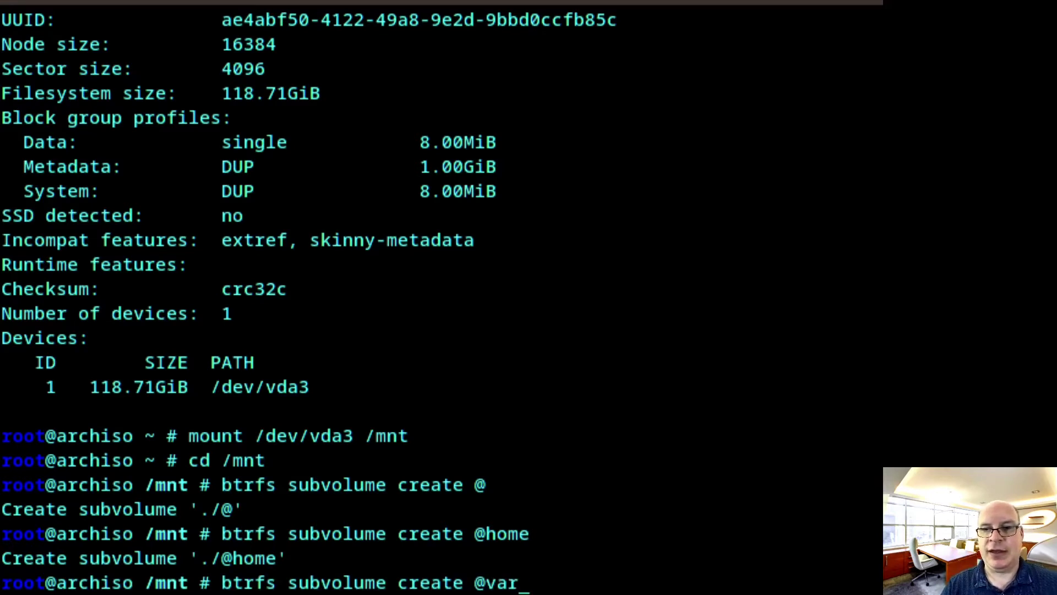
pyautogui.press('Return')
pyautogui.press('Up')
pyautogui.press('BackSpace')
pyautogui.press('BackSpace')
pyautogui.press('BackSpace')
pyautogui.write('data')
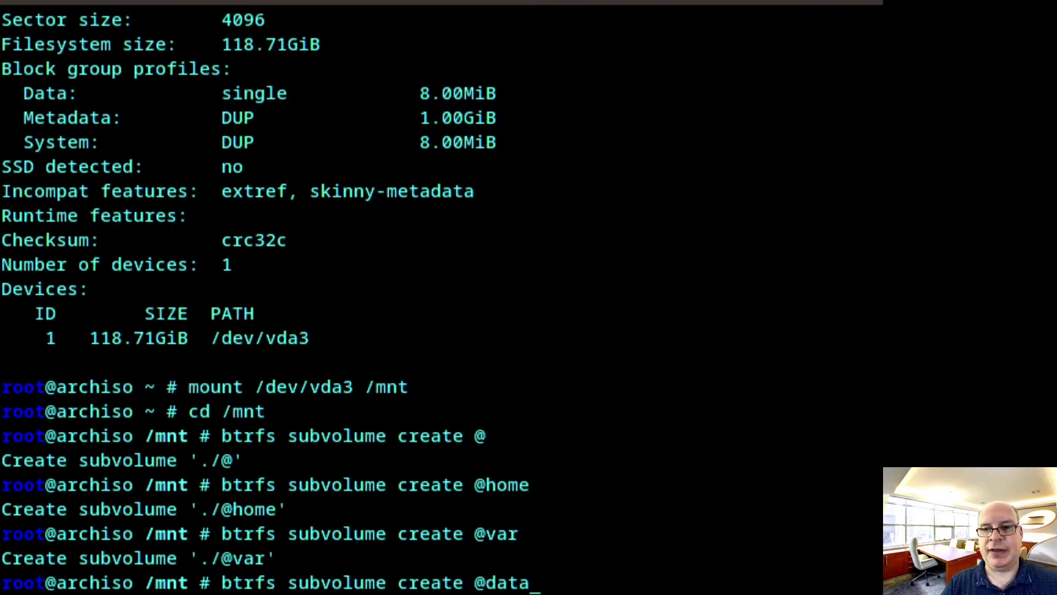
pyautogui.press('Return')
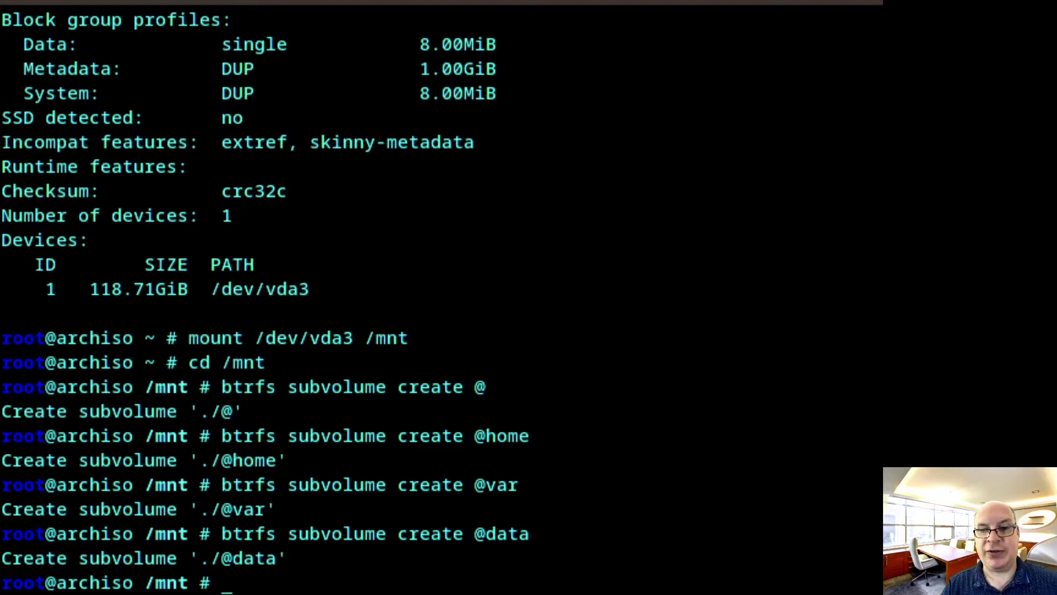
# Return to the home directory with cd and unmount vda3 from /mnt
pyautogui.write('cd')
pyautogui.press('Return')
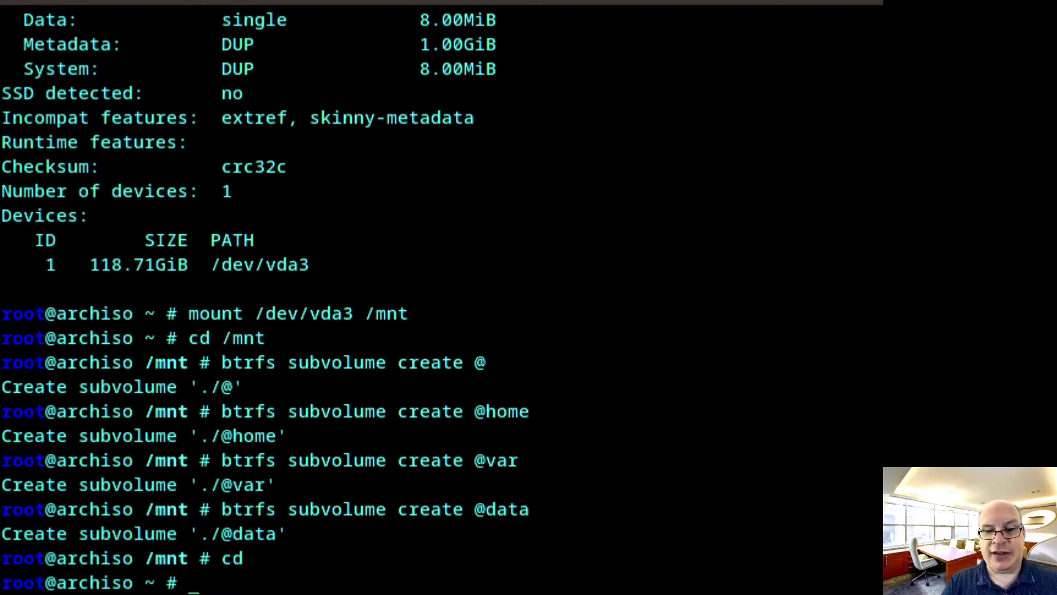
pyautogui.write('umount')
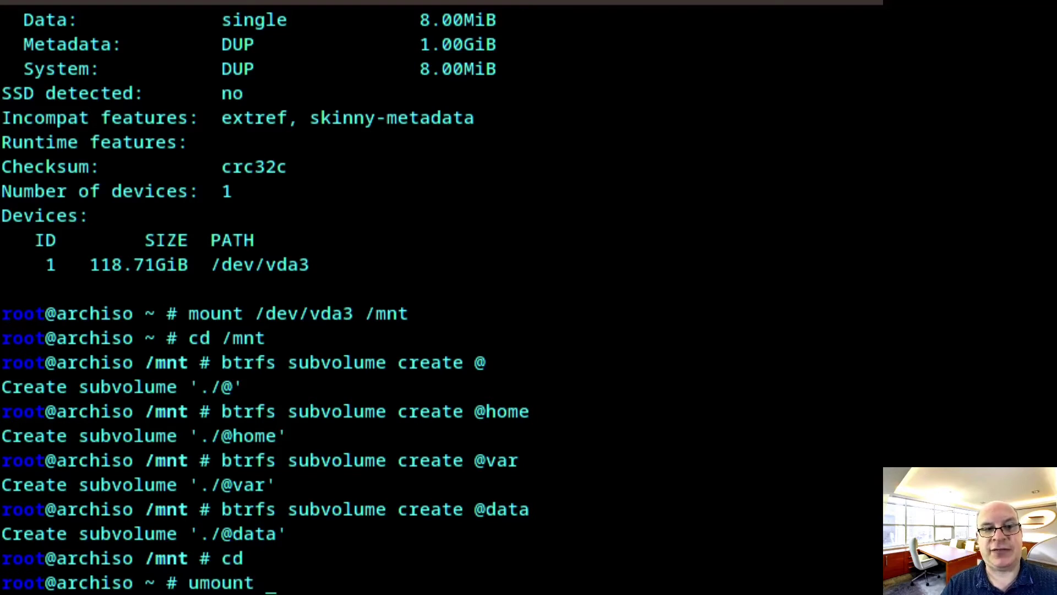
pyautogui.write(' /mnt')
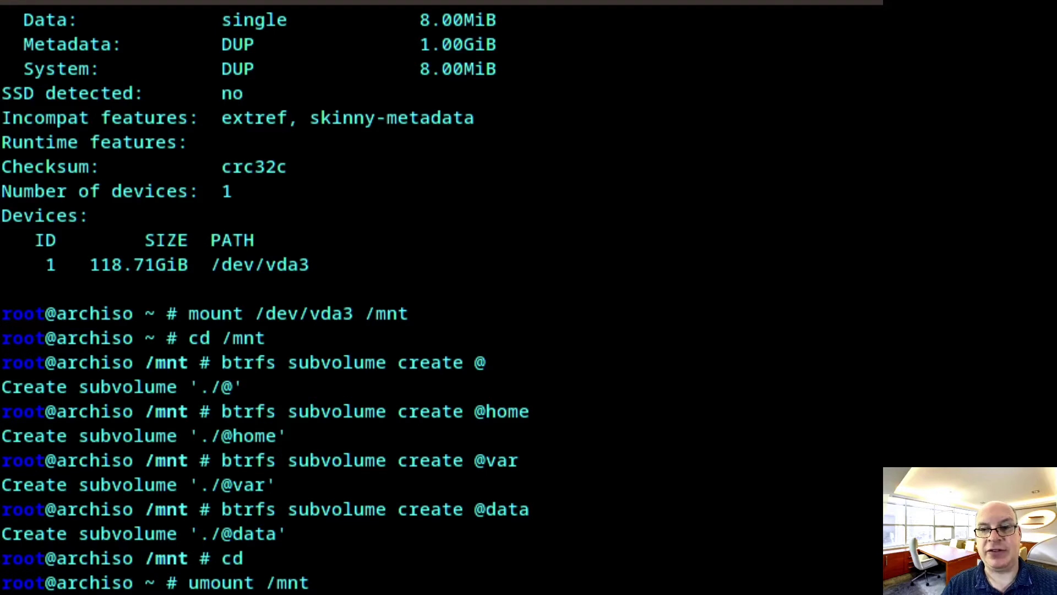
pyautogui.press('Return')
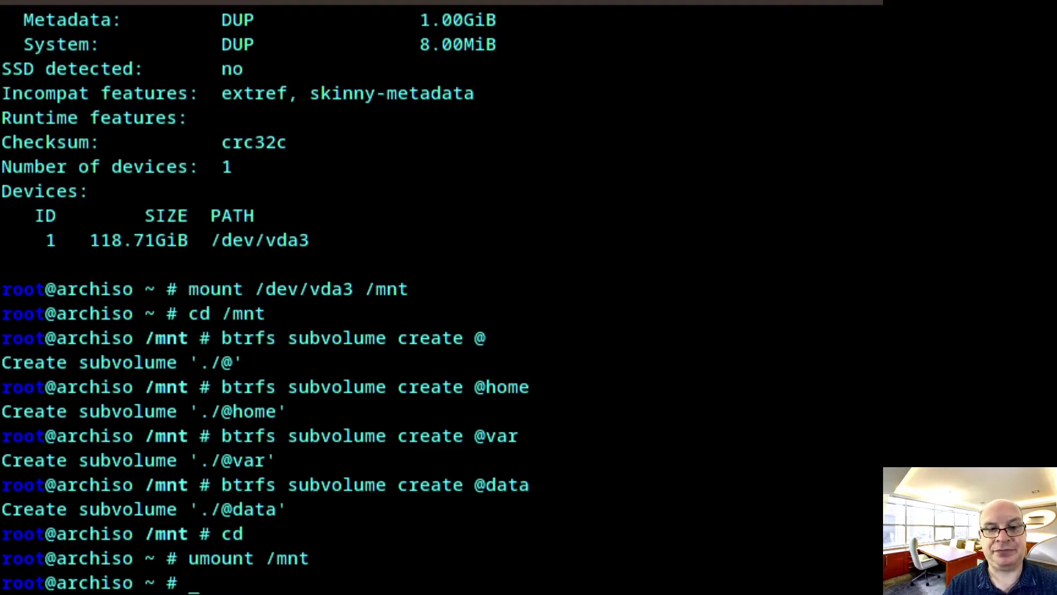
# Mount /dev/vda3 subvol=@ at /mnt with noatime, compress=zstd, space_cache and discard=async
pyautogui.write('mount')
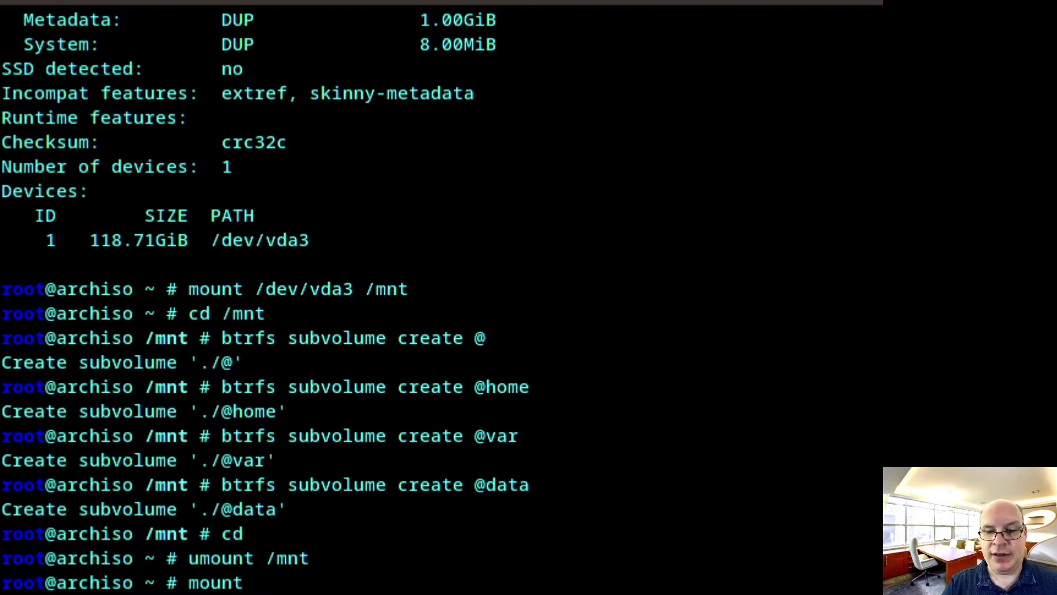
pyautogui.write(' -')
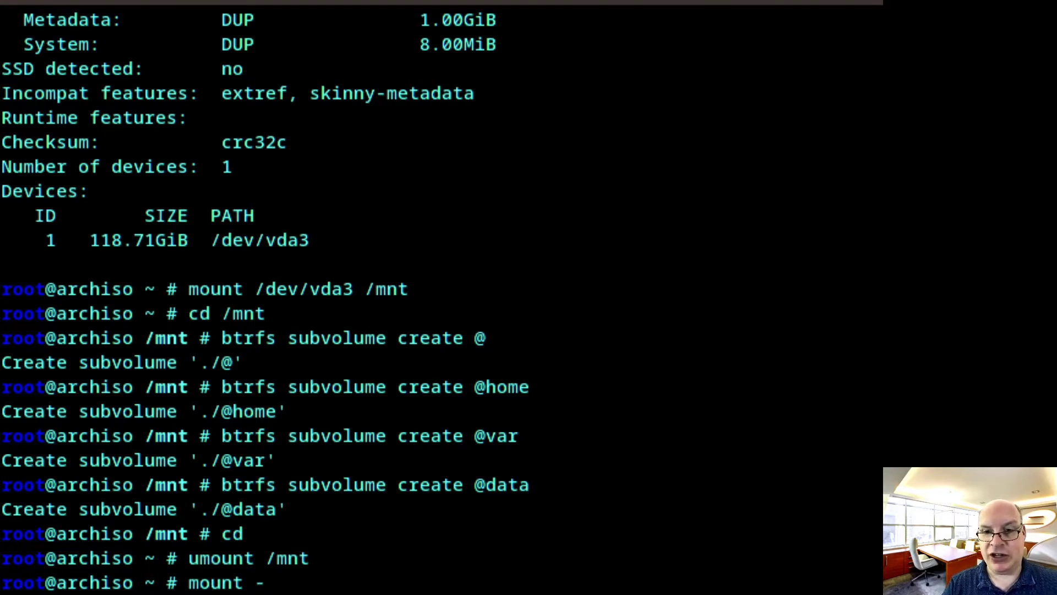
pyautogui.write('o')
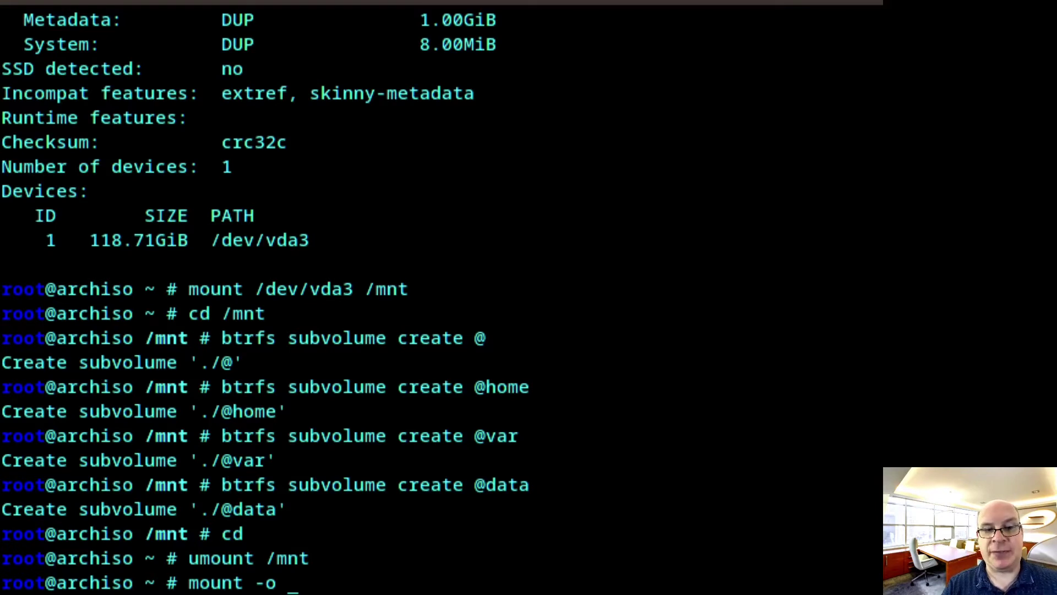
pyautogui.write('noati')
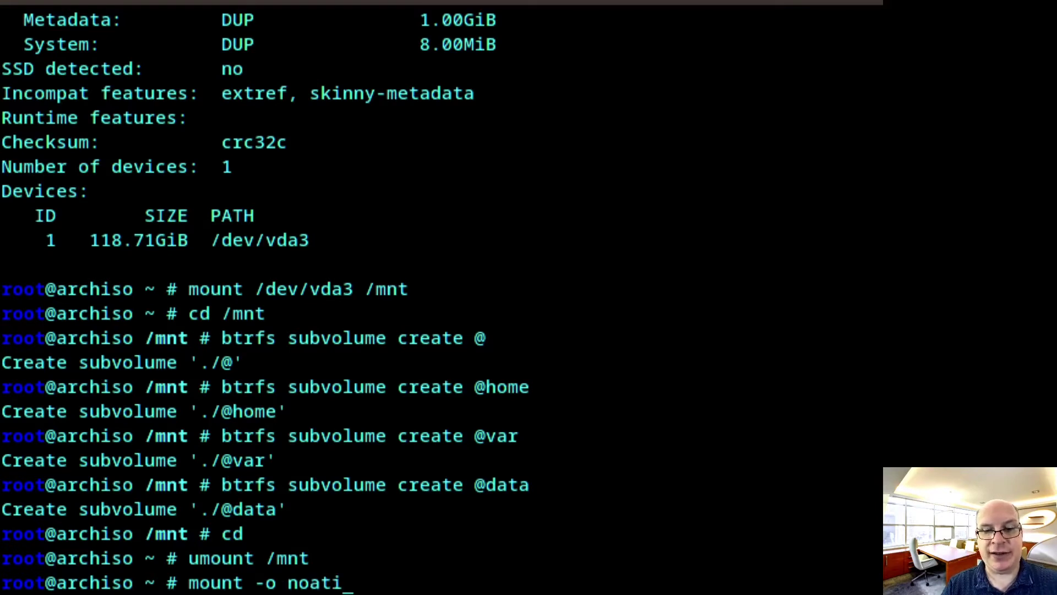
pyautogui.write('me,compres')
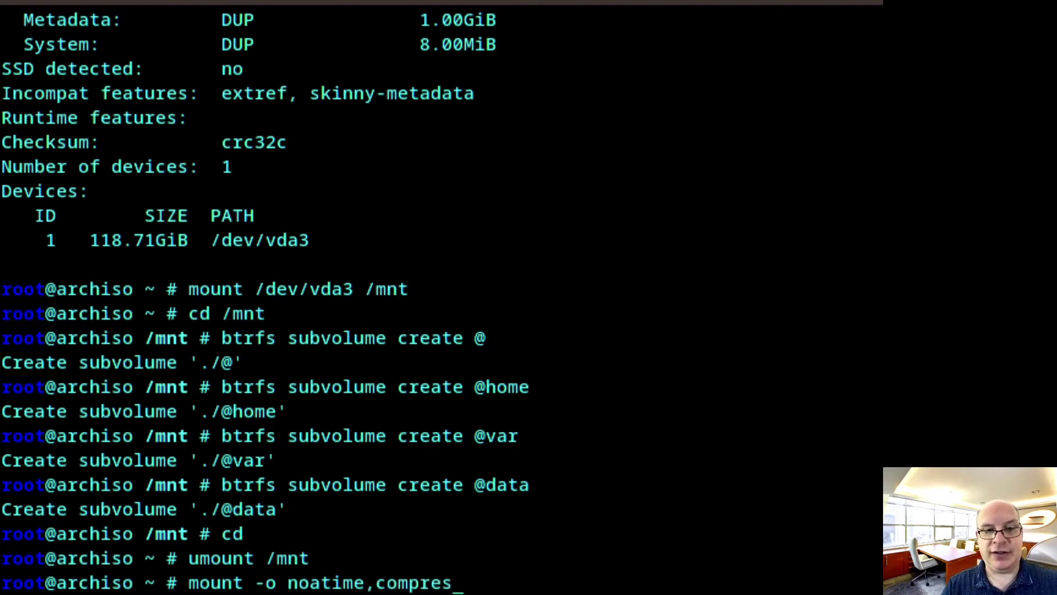
pyautogui.write('s=zstd')
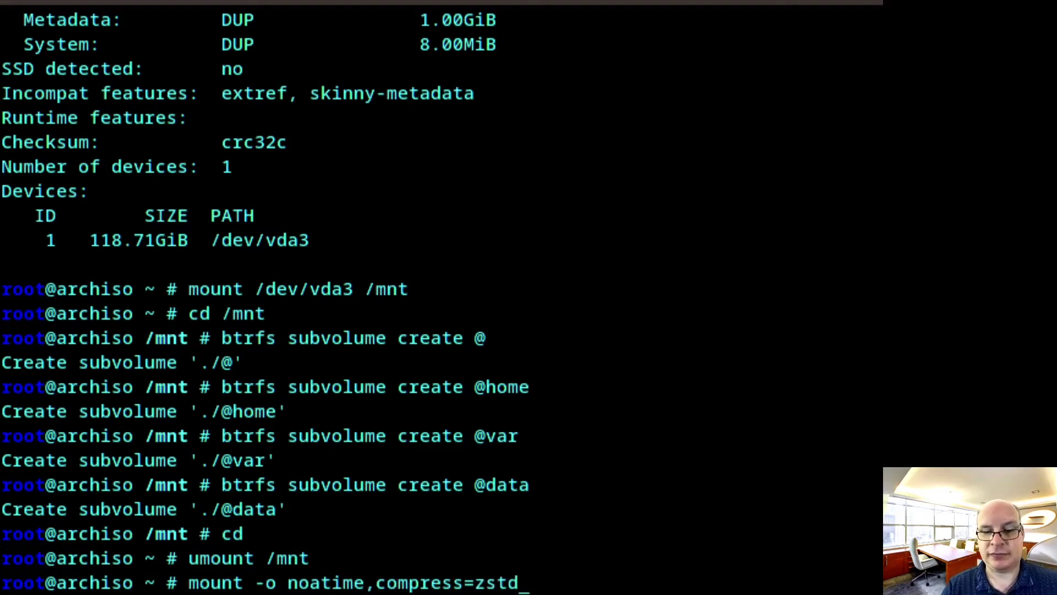
pyautogui.write(',')
pyautogui.write('spac')
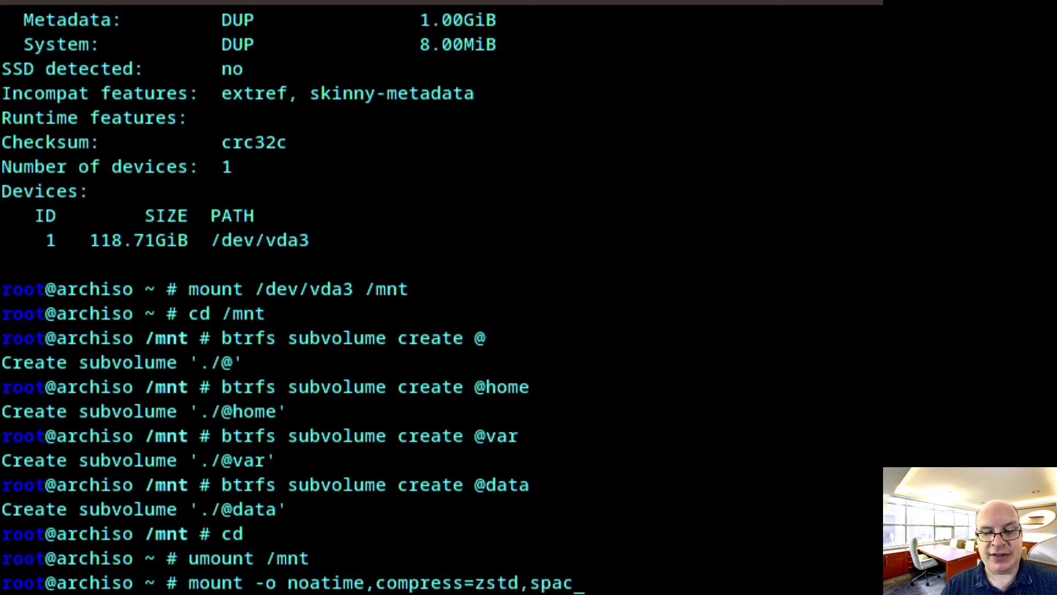
pyautogui.write('e_cache')
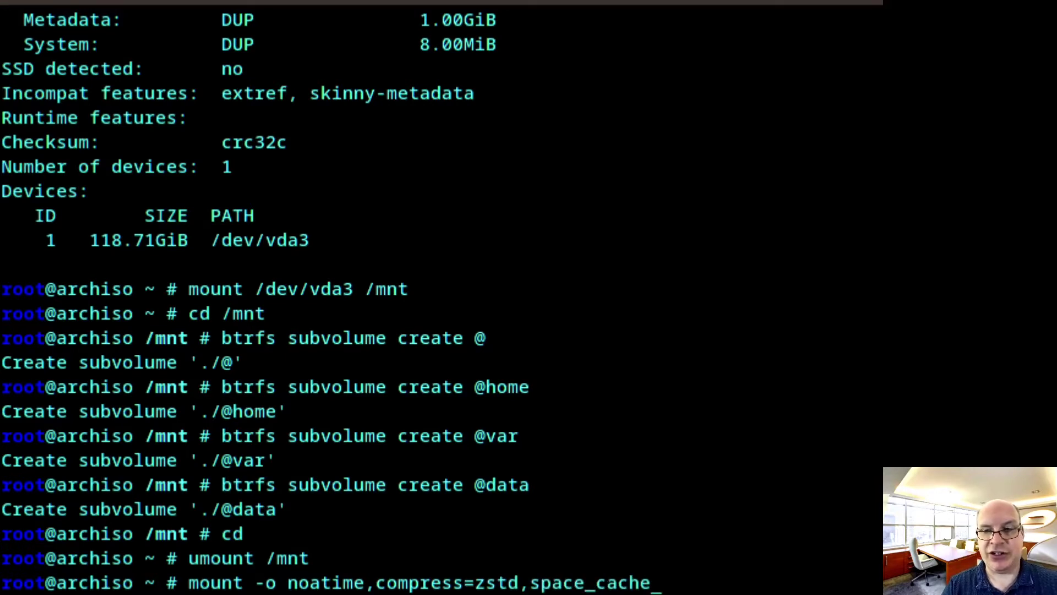
pyautogui.write(',')
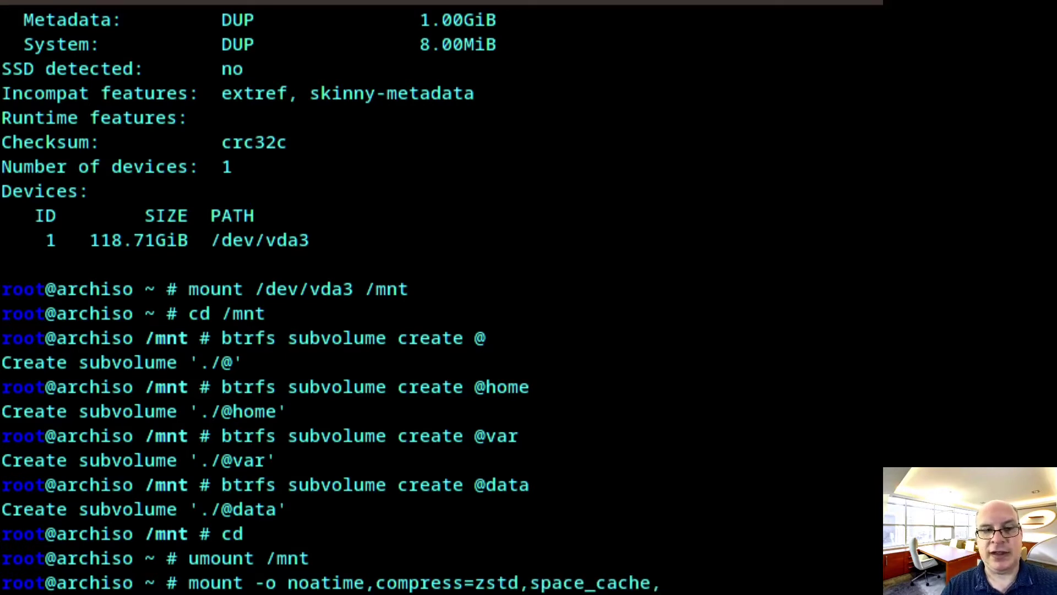
pyautogui.write('discard')
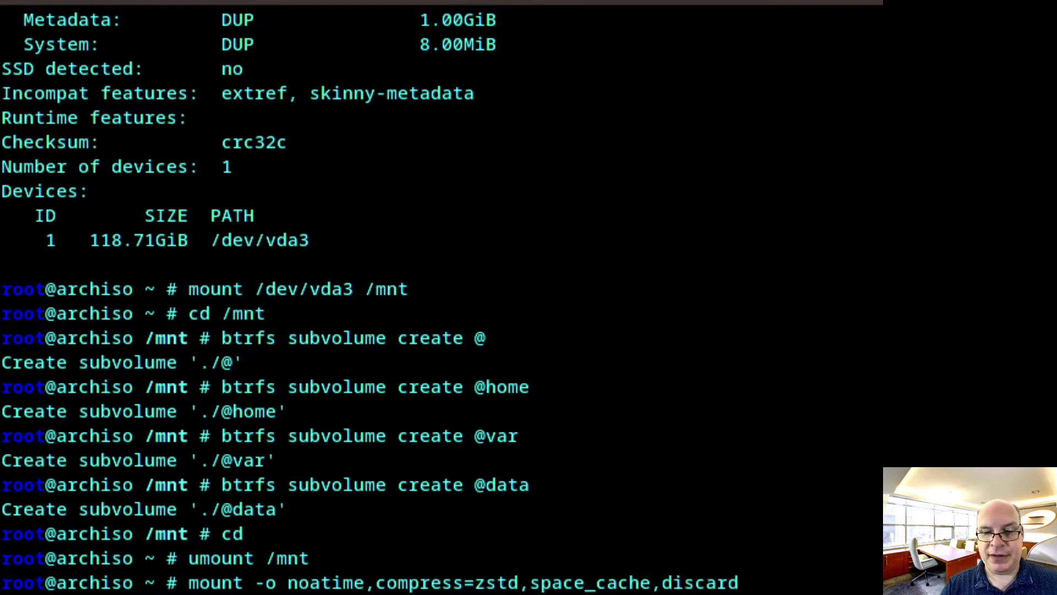
pyautogui.write('=async')
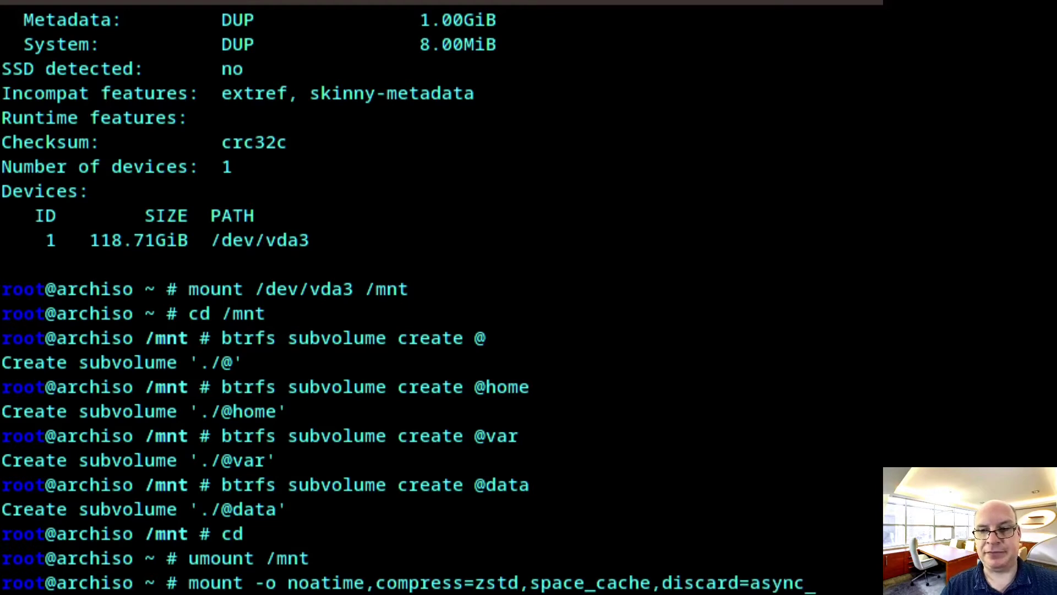
pyautogui.write(',')
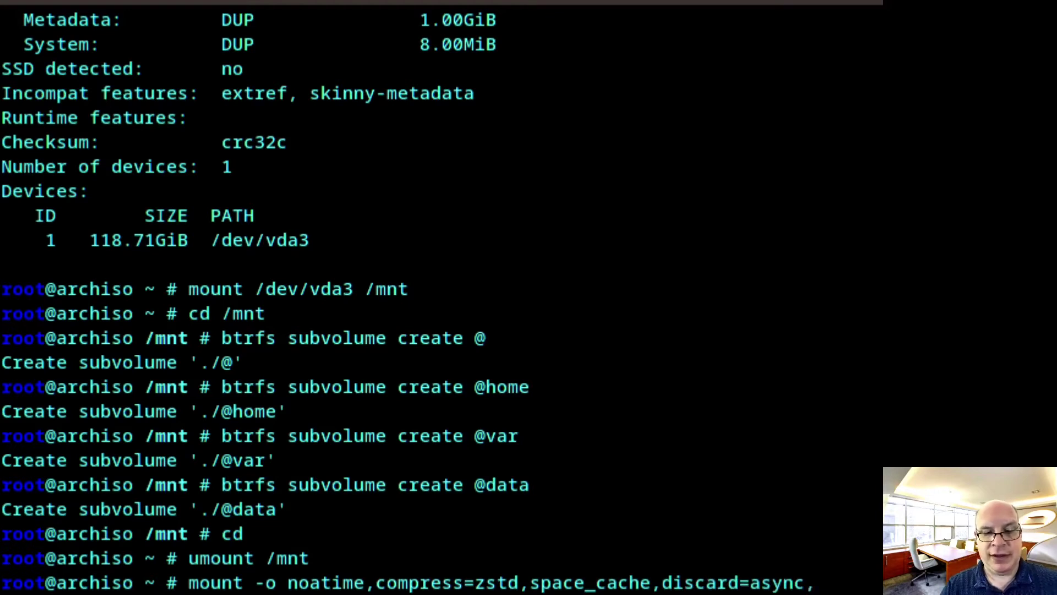
pyautogui.write('subvo')
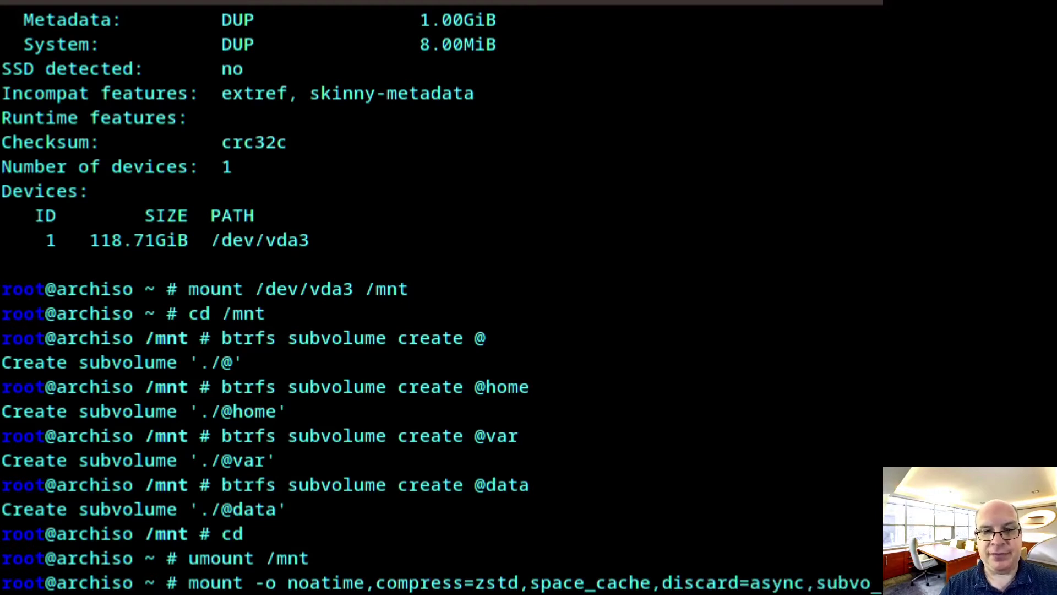
pyautogui.write('l=')
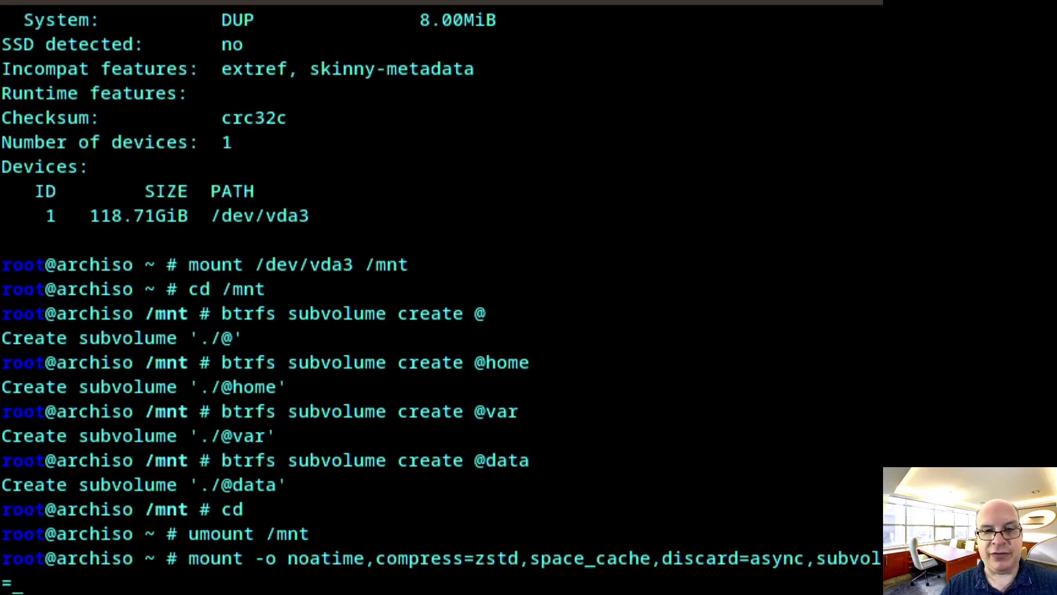
pyautogui.write('@ ')
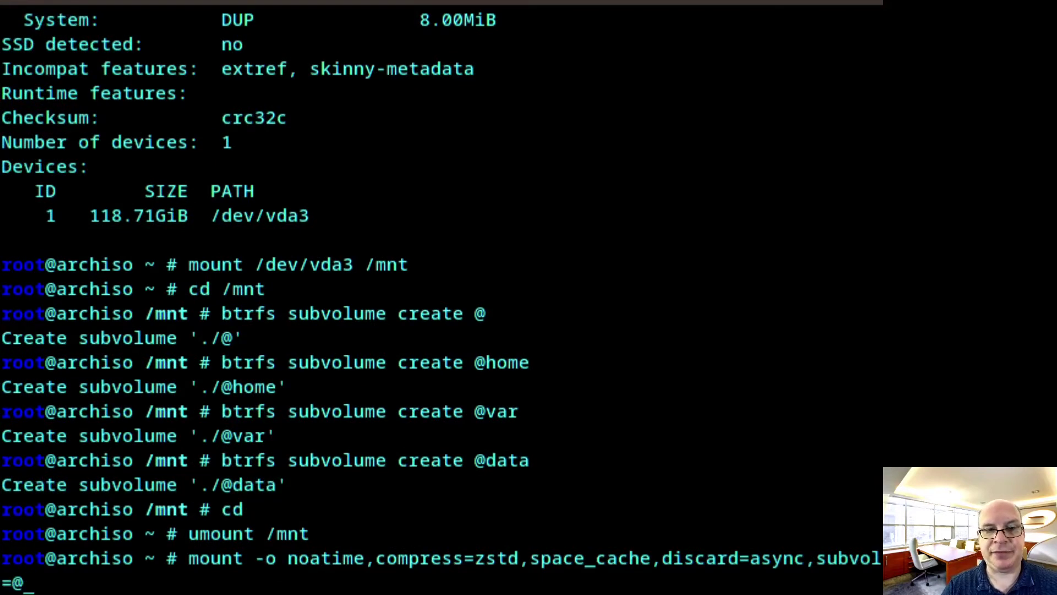
pyautogui.write('/dev')
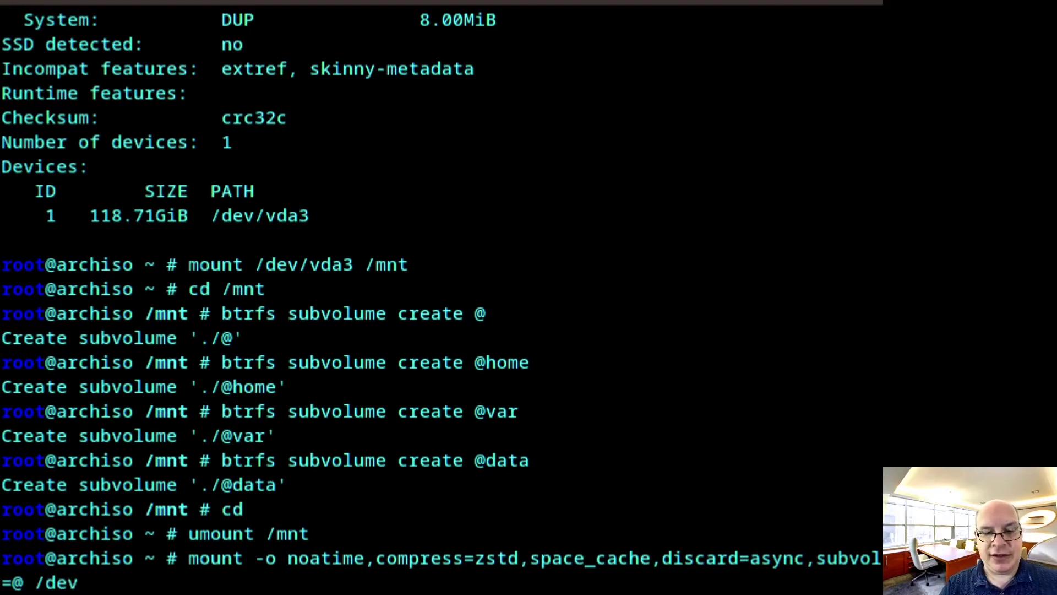
pyautogui.write('/vda3')
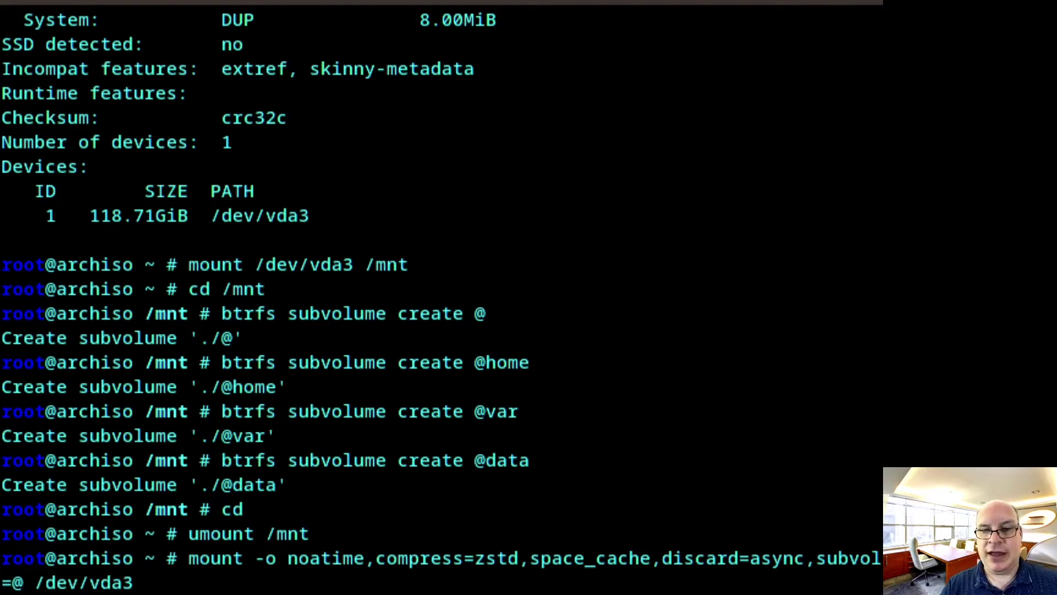
pyautogui.write(' /mnt')
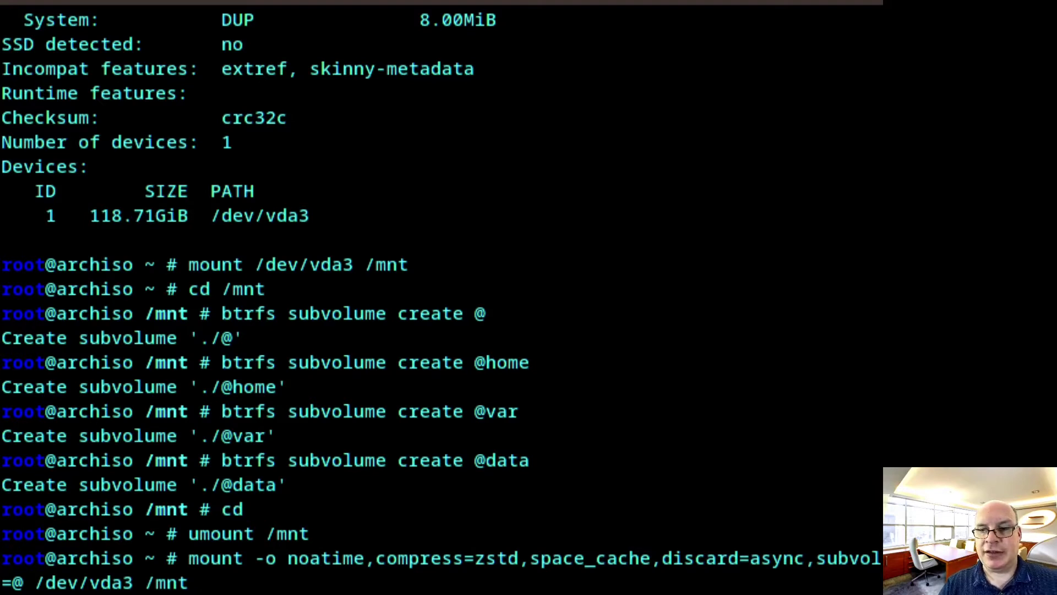
pyautogui.press('Return')
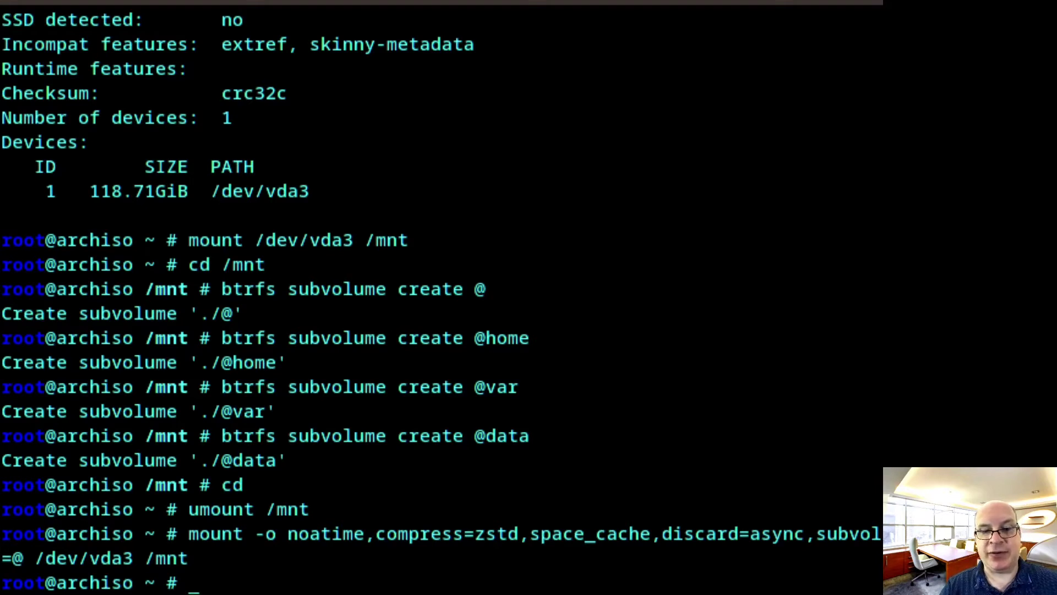
# Run mkdir -p /mnt/{boot/efi,home,var,data} to create the four mount points, fixing the 'date' typo
pyautogui.write('mk')
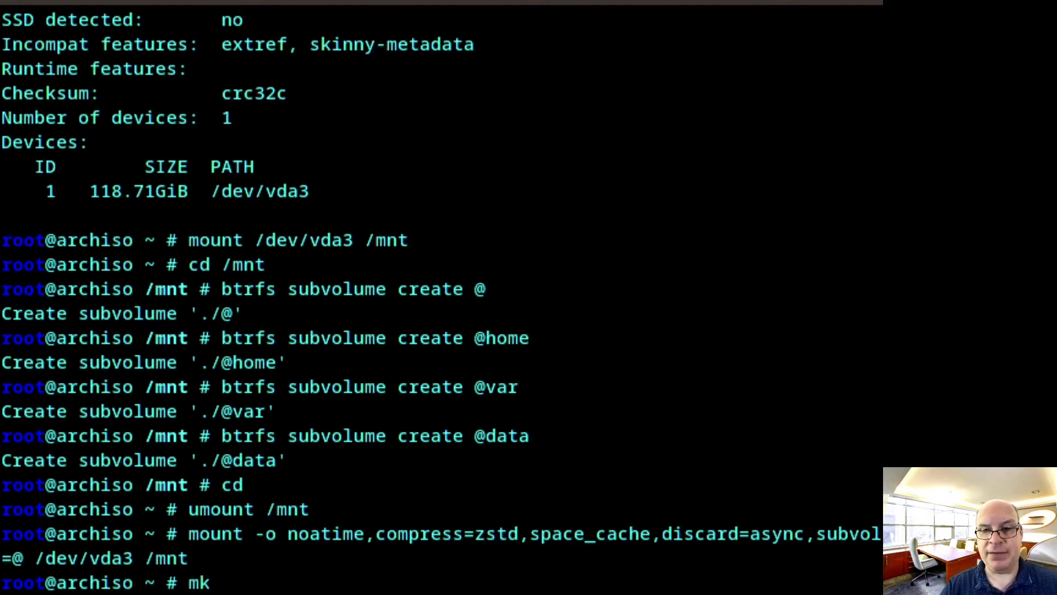
pyautogui.write('dir')
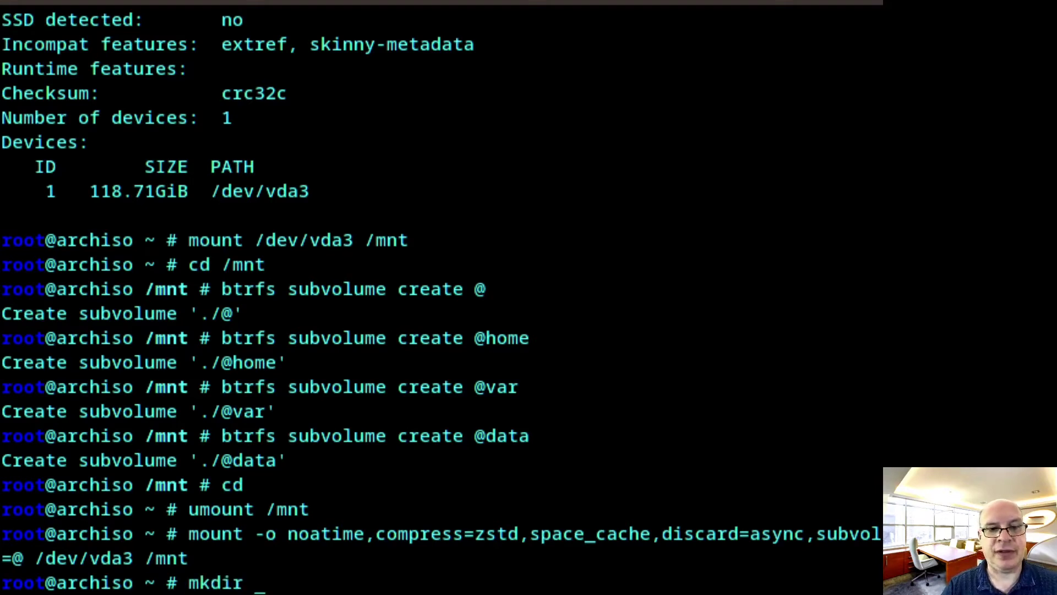
pyautogui.write(' -')
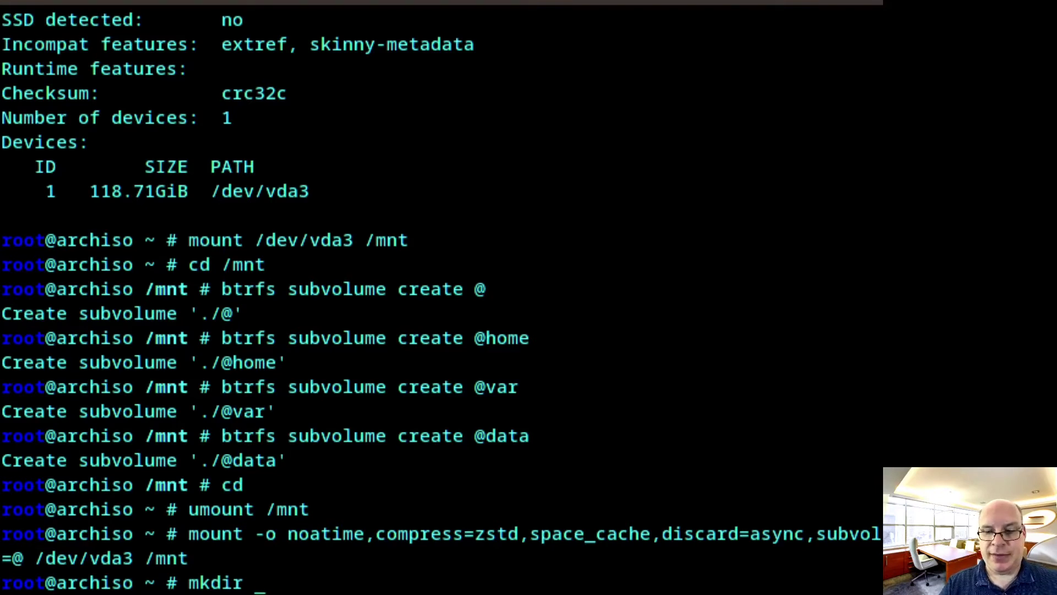
pyautogui.write('p ')
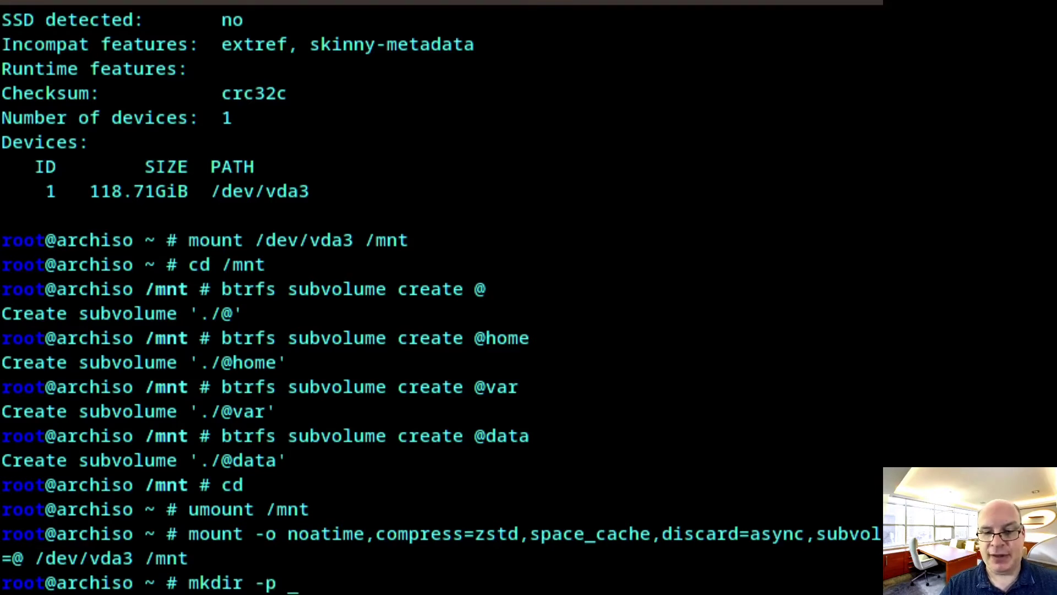
pyautogui.write('/mnt/')
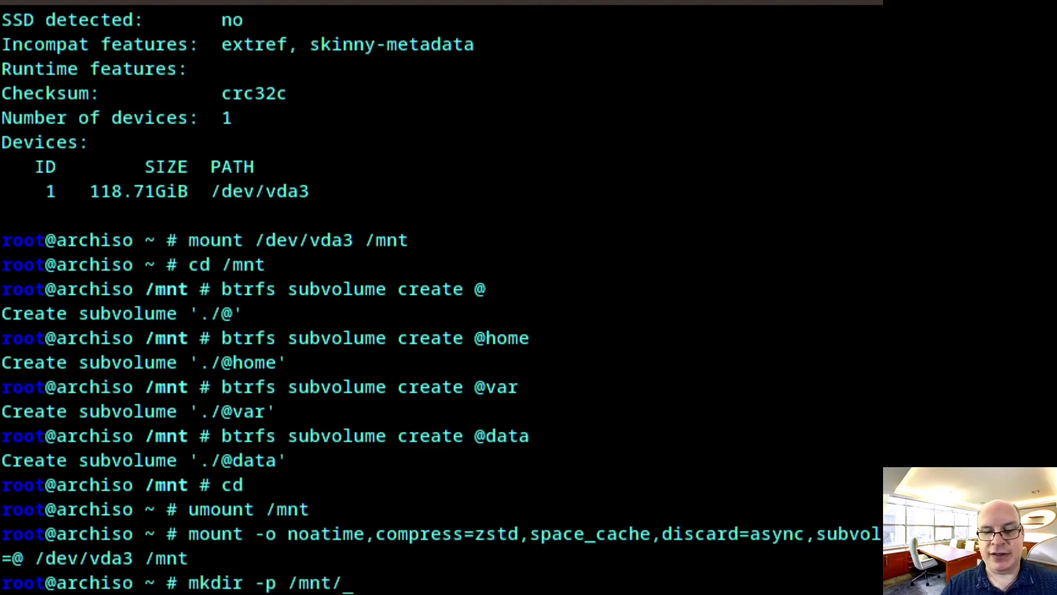
pyautogui.write('{')
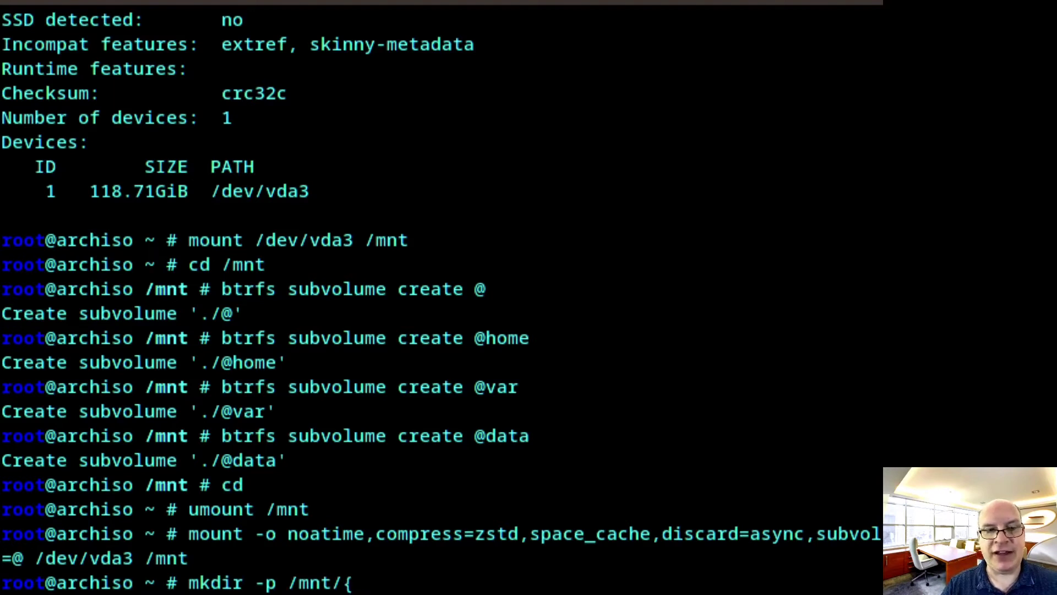
pyautogui.write('bo')
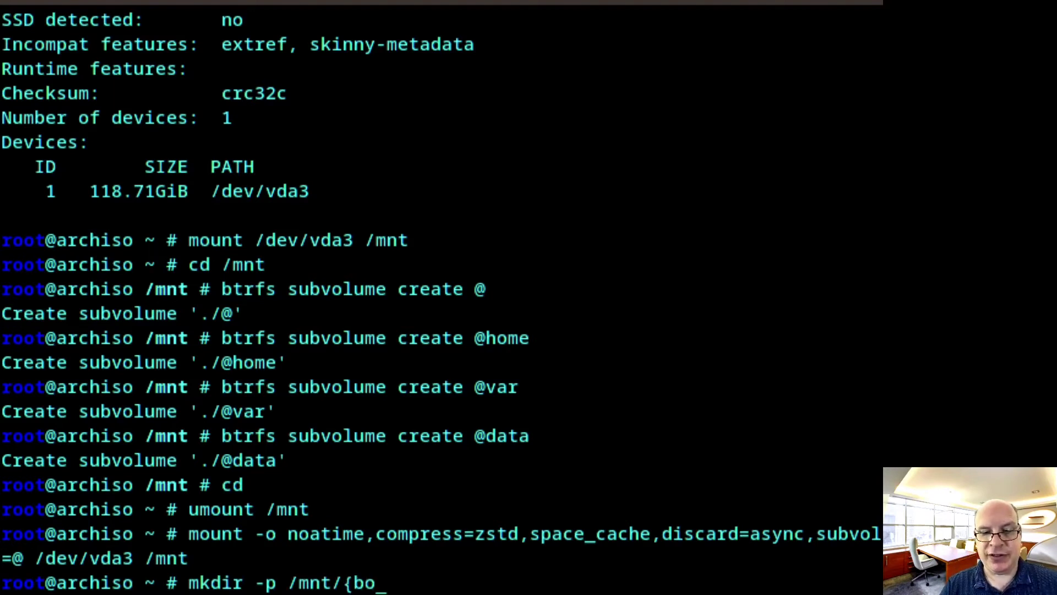
pyautogui.write('ot/efi')
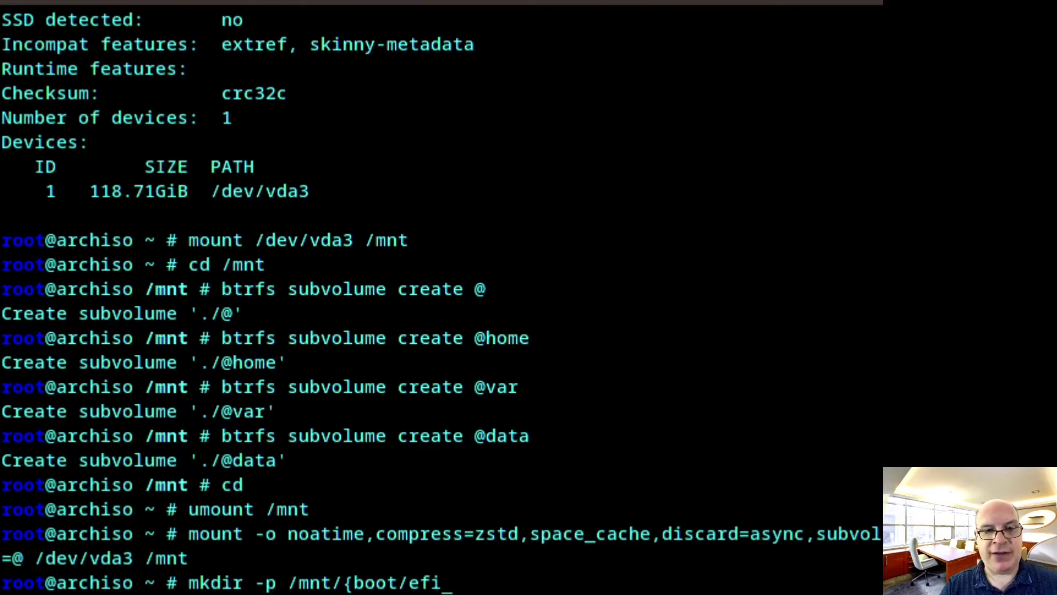
pyautogui.write(',home')
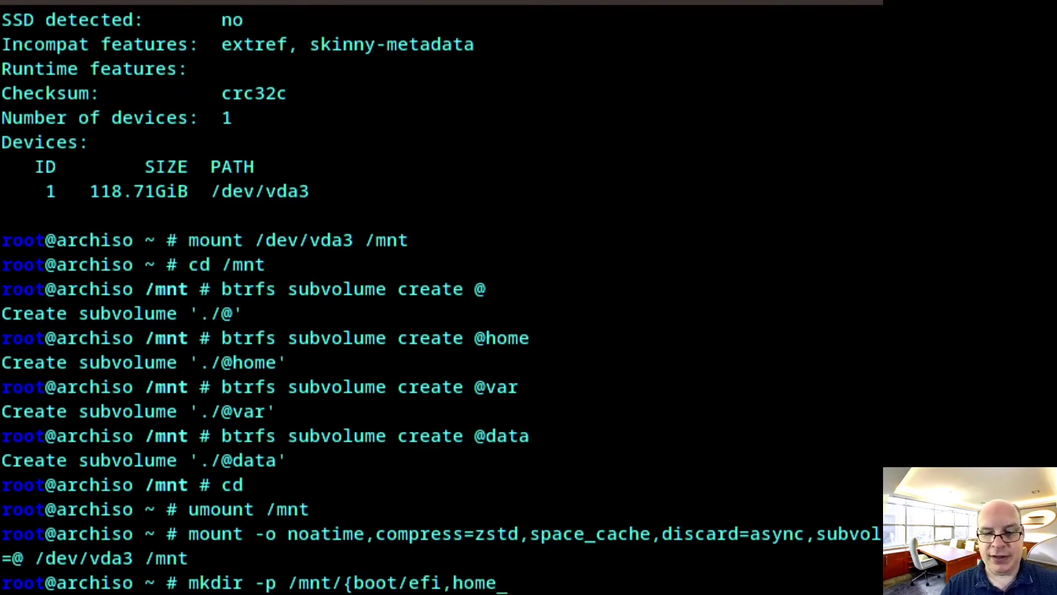
pyautogui.write(',var')
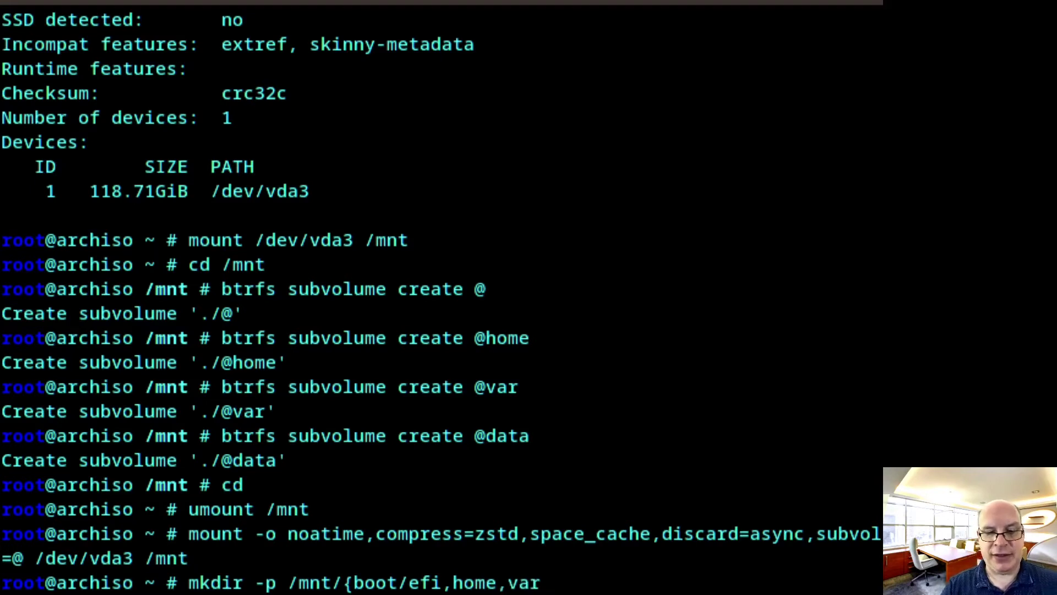
pyautogui.write(',date')
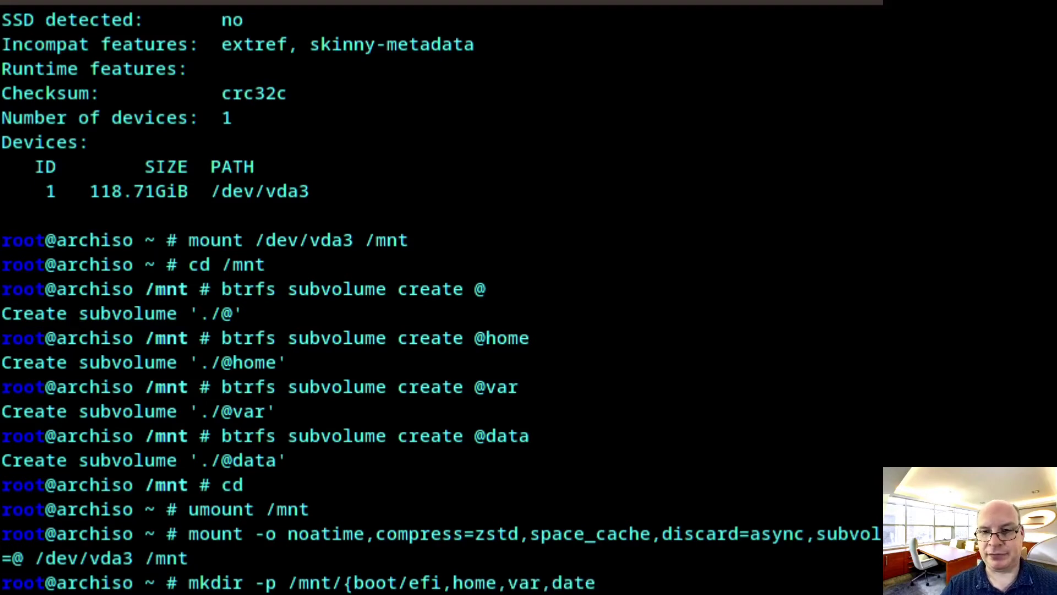
pyautogui.press('BackSpace')
pyautogui.write('s')
pyautogui.press('BackSpace')
pyautogui.write('a')
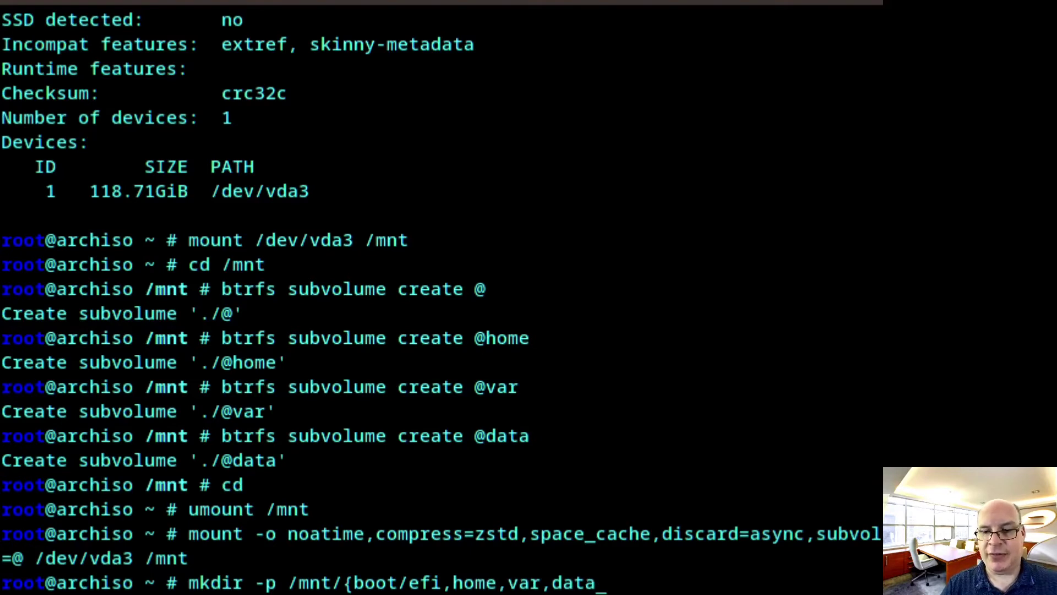
pyautogui.write('}')
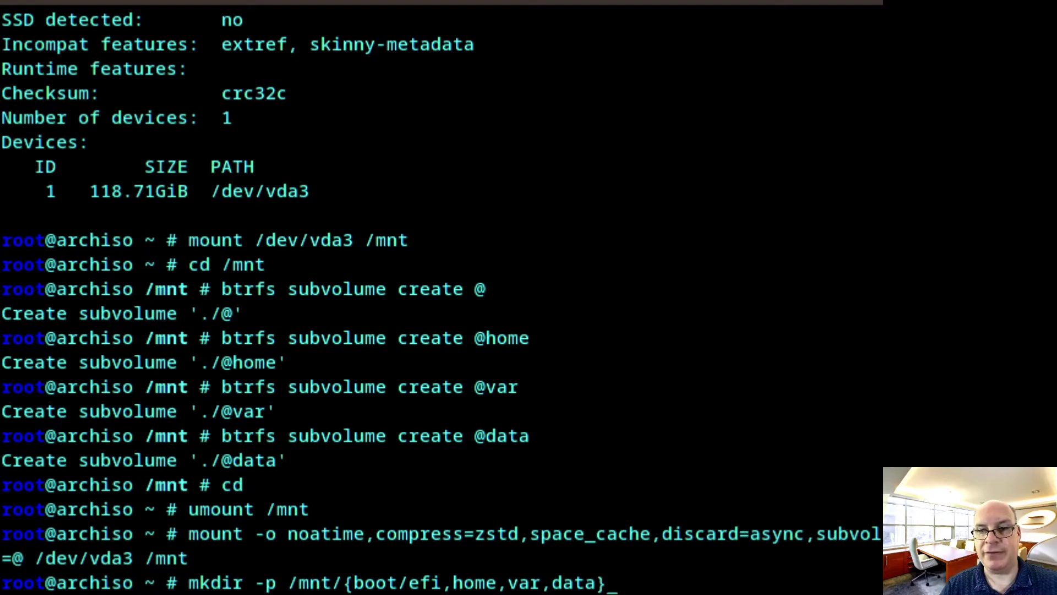
pyautogui.press('Return')
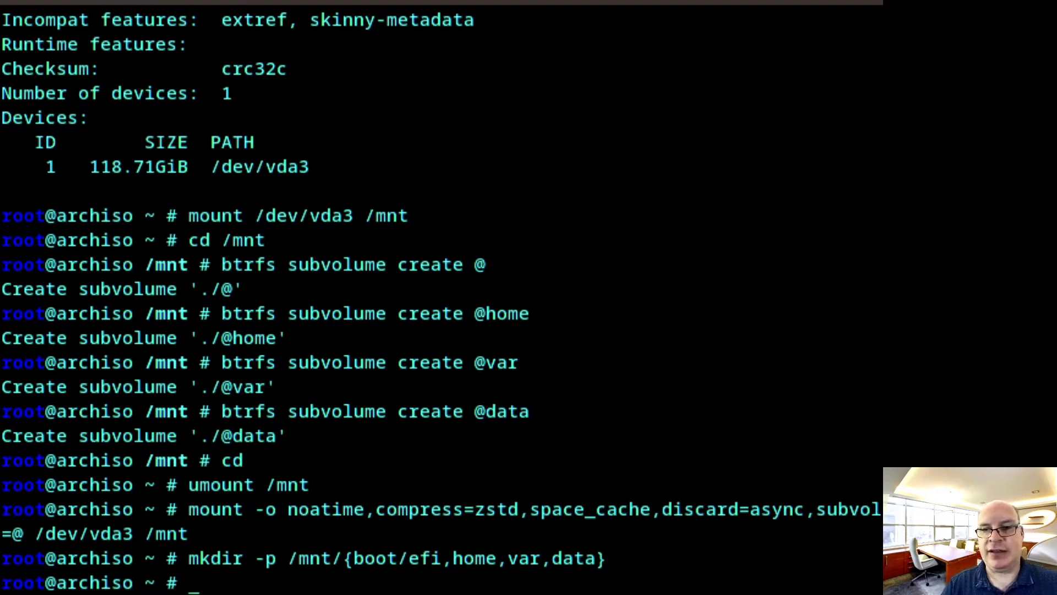
pyautogui.press('Up')
pyautogui.press('Up')
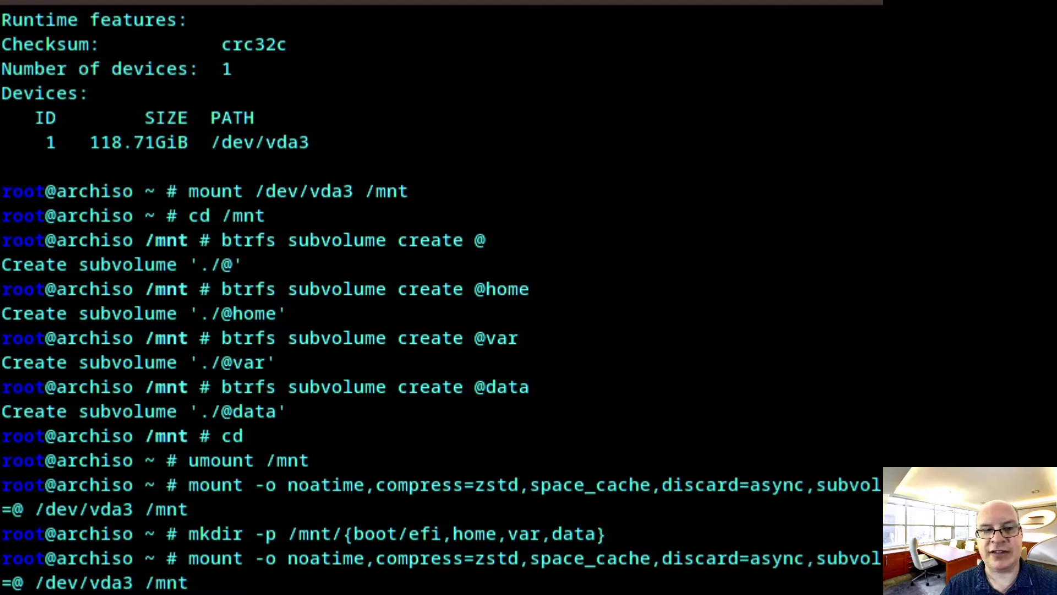
pyautogui.press('Left')
pyautogui.press('Left')
pyautogui.press('Left')
pyautogui.press('Left')
pyautogui.press('Left')
pyautogui.press('Left')
pyautogui.press('Left')
pyautogui.press('Left')
pyautogui.press('Left')
pyautogui.press('Left')
pyautogui.press('Left')
pyautogui.press('Left')
pyautogui.press('Left')
pyautogui.press('Left')
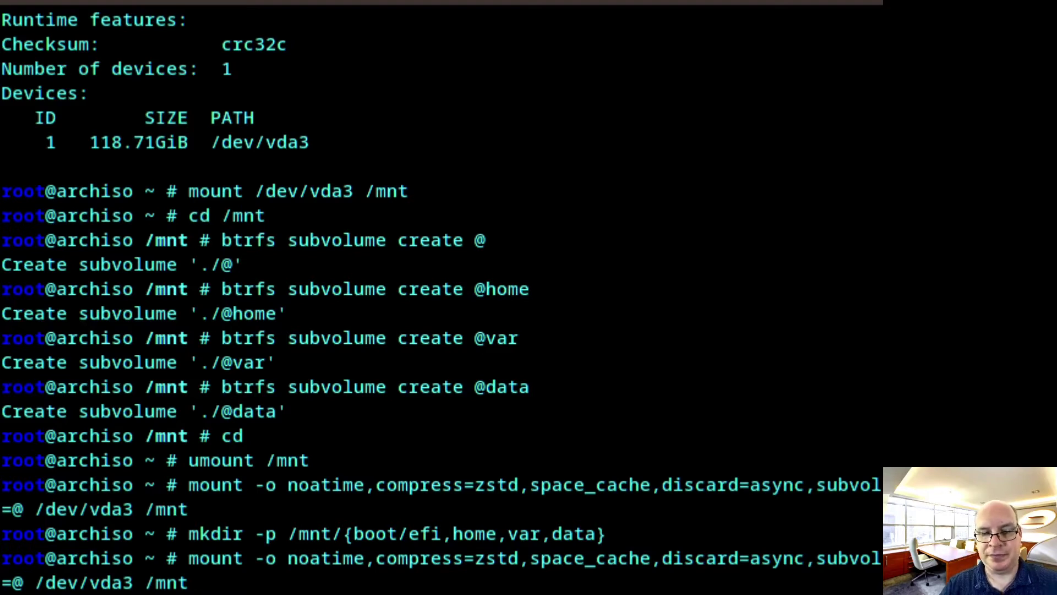
pyautogui.write('home')
pyautogui.press('Right')
pyautogui.press('Right')
pyautogui.press('Right')
pyautogui.press('Right')
pyautogui.press('Right')
pyautogui.press('Right')
pyautogui.press('Right')
pyautogui.press('Right')
pyautogui.press('Right')
pyautogui.press('Right')
pyautogui.press('Right')
pyautogui.press('Right')
pyautogui.press('Right')
pyautogui.press('Right')
pyautogui.press('Right')
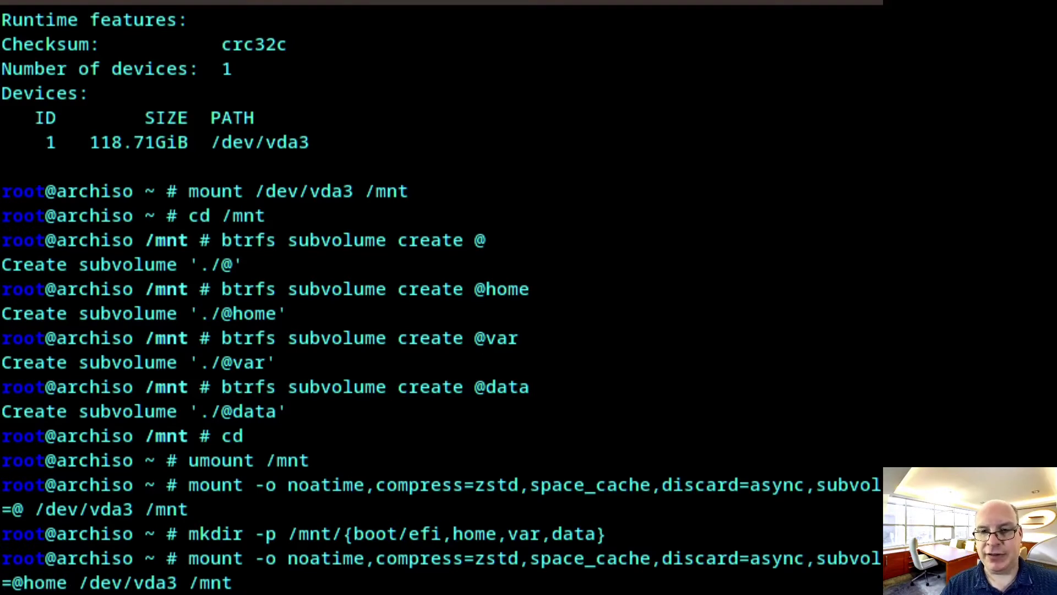
pyautogui.write('/home')
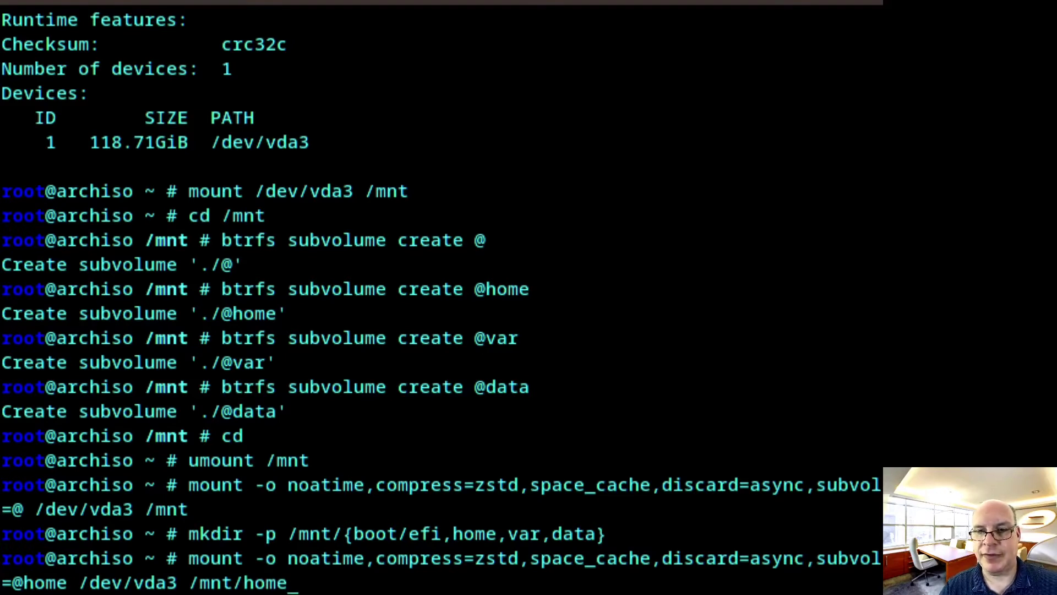
pyautogui.press('Return')
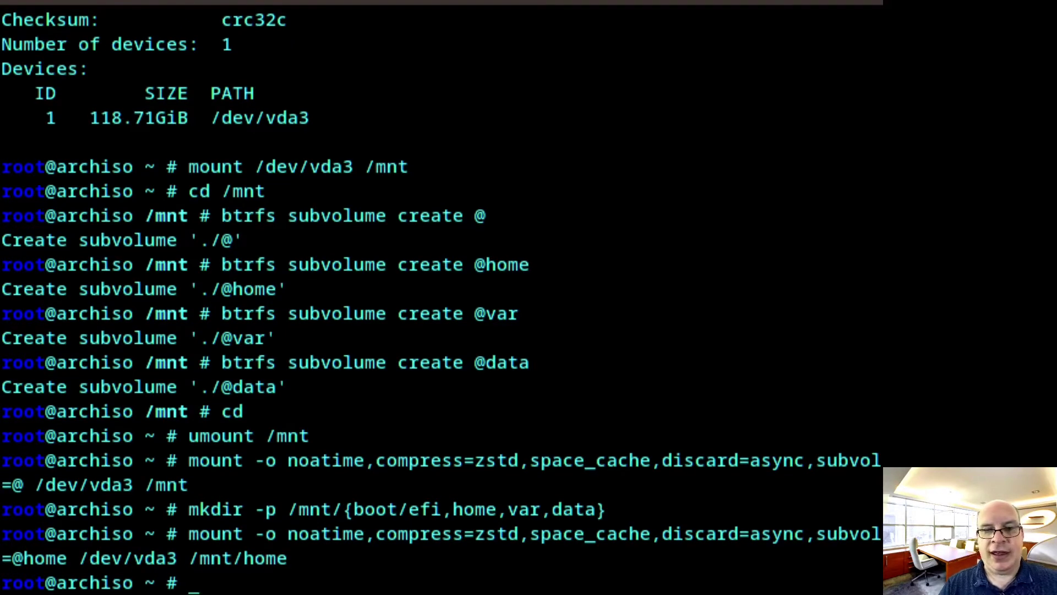
pyautogui.press('Up')
pyautogui.press('Left')
pyautogui.press('Left')
pyautogui.press('Left')
pyautogui.press('Left')
pyautogui.press('Left')
pyautogui.press('Left')
pyautogui.press('Left')
pyautogui.press('Left')
pyautogui.press('Left')
pyautogui.press('Left')
pyautogui.press('Left')
pyautogui.press('Left')
pyautogui.press('Left')
pyautogui.press('Left')
pyautogui.press('Left')
pyautogui.press('Left')
pyautogui.press('Left')
pyautogui.press('Left')
pyautogui.press('Left')
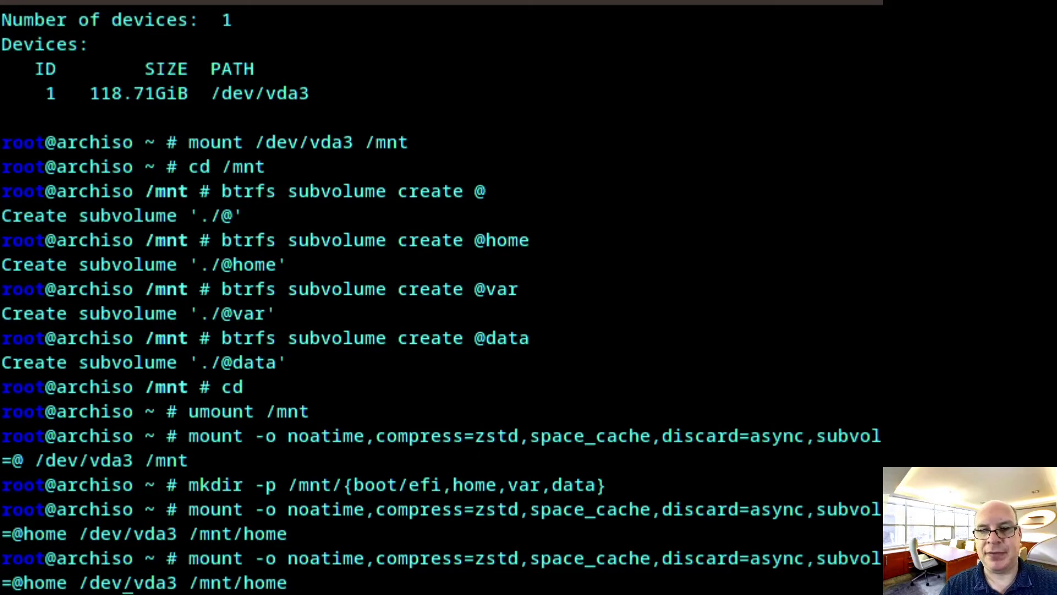
pyautogui.press('BackSpace')
pyautogui.press('BackSpace')
pyautogui.press('BackSpace')
pyautogui.press('BackSpace')
pyautogui.press('BackSpace')
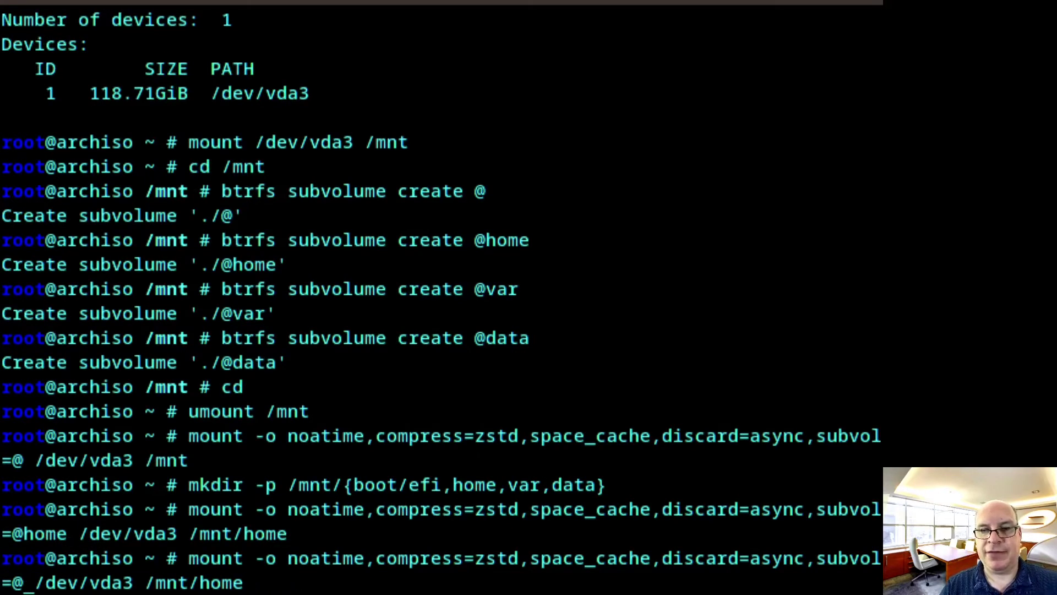
pyautogui.write('var')
pyautogui.press('Right')
pyautogui.press('Right')
pyautogui.press('Right')
pyautogui.press('Right')
pyautogui.press('Right')
pyautogui.press('Right')
pyautogui.press('Right')
pyautogui.press('Right')
pyautogui.press('Right')
pyautogui.press('Right')
pyautogui.press('Right')
pyautogui.press('Right')
pyautogui.press('End')
pyautogui.press('BackSpace')
pyautogui.press('BackSpace')
pyautogui.press('BackSpace')
pyautogui.press('BackSpace')
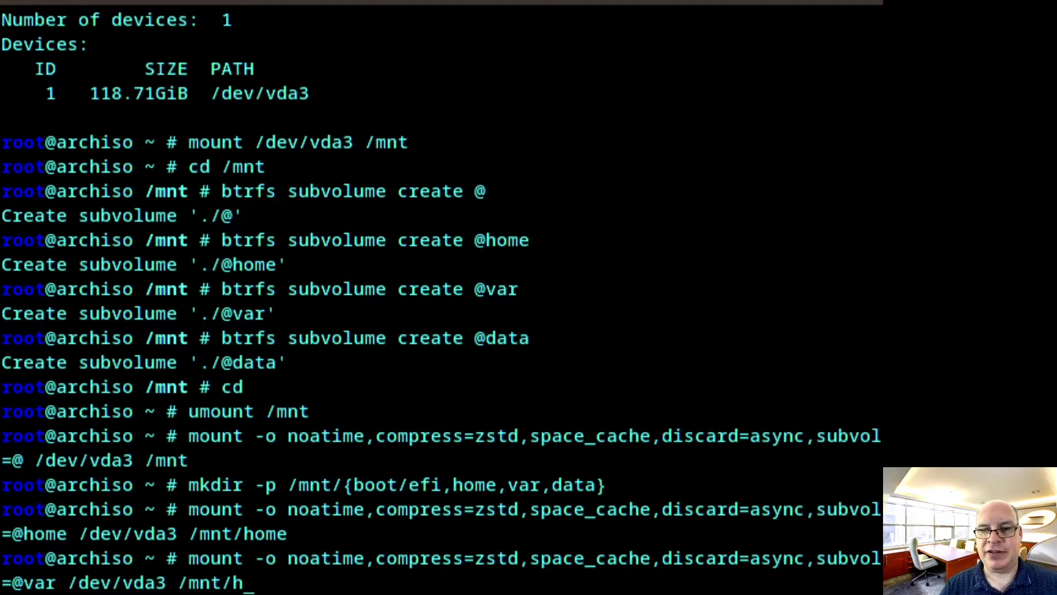
pyautogui.write('var')
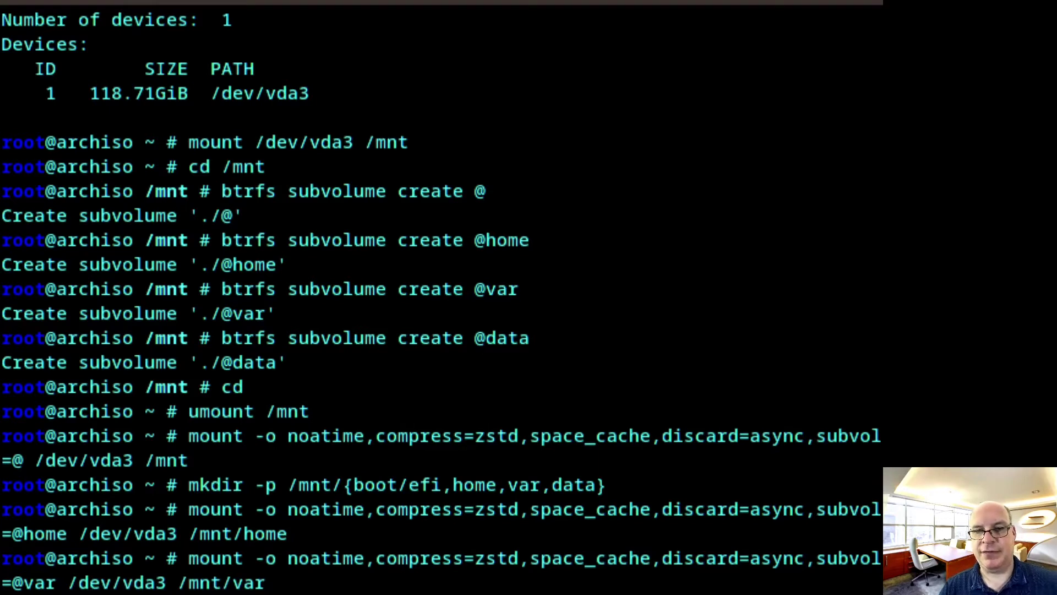
pyautogui.press('Return')
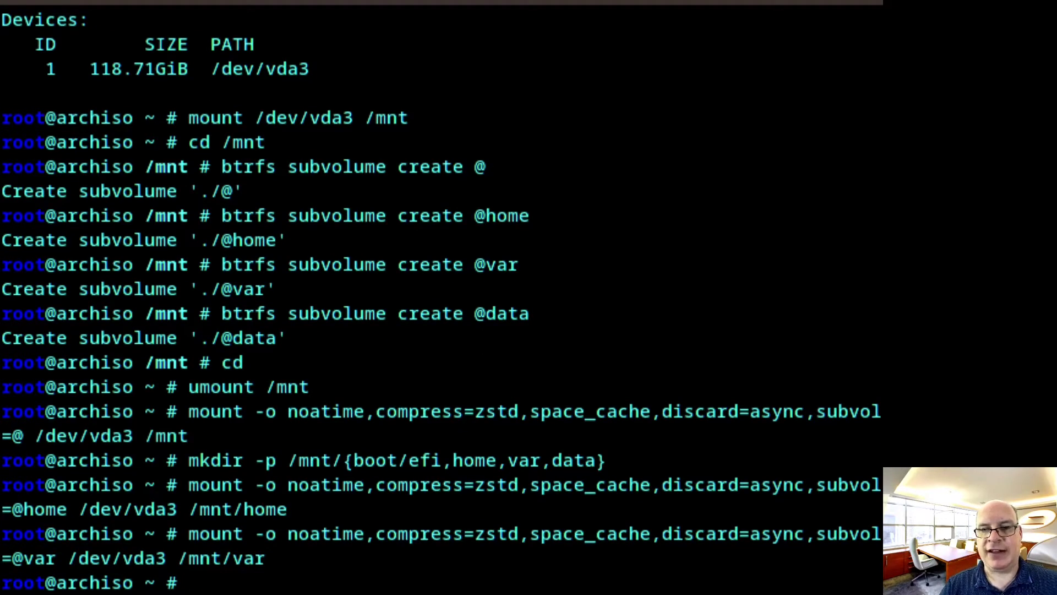
pyautogui.press('Up')
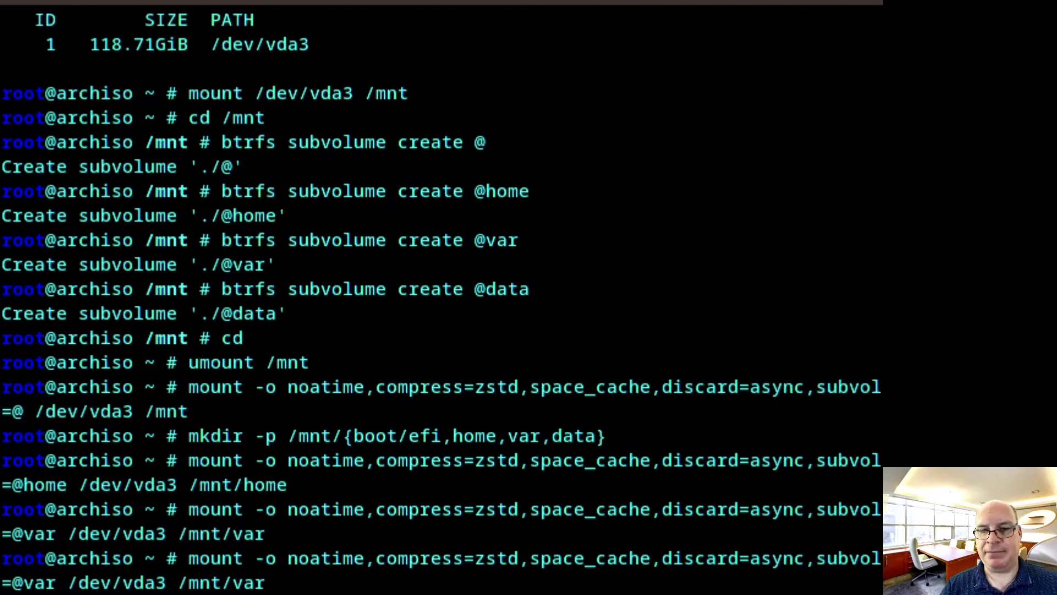
pyautogui.press('Left')
pyautogui.press('Left')
pyautogui.press('Left')
pyautogui.press('Left')
pyautogui.press('Left')
pyautogui.press('Left')
pyautogui.press('Left')
pyautogui.press('Left')
pyautogui.press('Left')
pyautogui.press('Left')
pyautogui.press('Left')
pyautogui.press('Left')
pyautogui.press('Left')
pyautogui.press('Left')
pyautogui.press('Left')
pyautogui.press('Left')
pyautogui.press('Left')
pyautogui.press('Left')
pyautogui.press('Left')
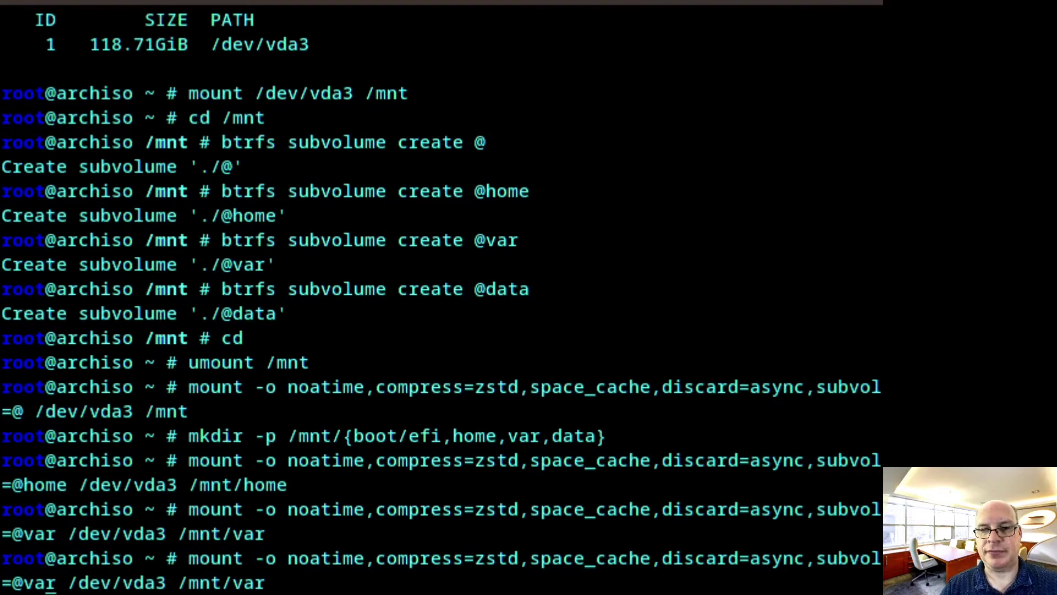
pyautogui.press('BackSpace')
pyautogui.press('BackSpace')
pyautogui.press('BackSpace')
pyautogui.write('data')
pyautogui.press('Right')
pyautogui.press('Right')
pyautogui.press('Right')
pyautogui.press('Right')
pyautogui.press('Right')
pyautogui.press('Right')
pyautogui.press('Right')
pyautogui.press('Right')
pyautogui.press('Right')
pyautogui.press('Right')
pyautogui.press('Right')
pyautogui.press('Right')
pyautogui.press('Right')
pyautogui.press('Right')
pyautogui.press('Right')
pyautogui.press('Right')
pyautogui.press('Right')
pyautogui.press('Right')
pyautogui.press('BackSpace')
pyautogui.press('BackSpace')
pyautogui.press('BackSpace')
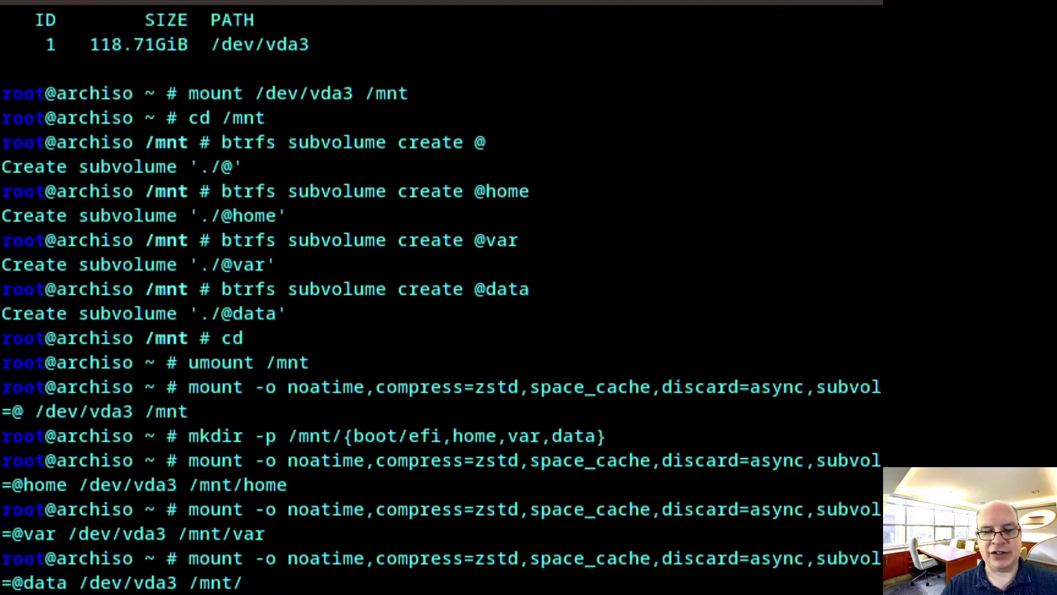
pyautogui.write('data')
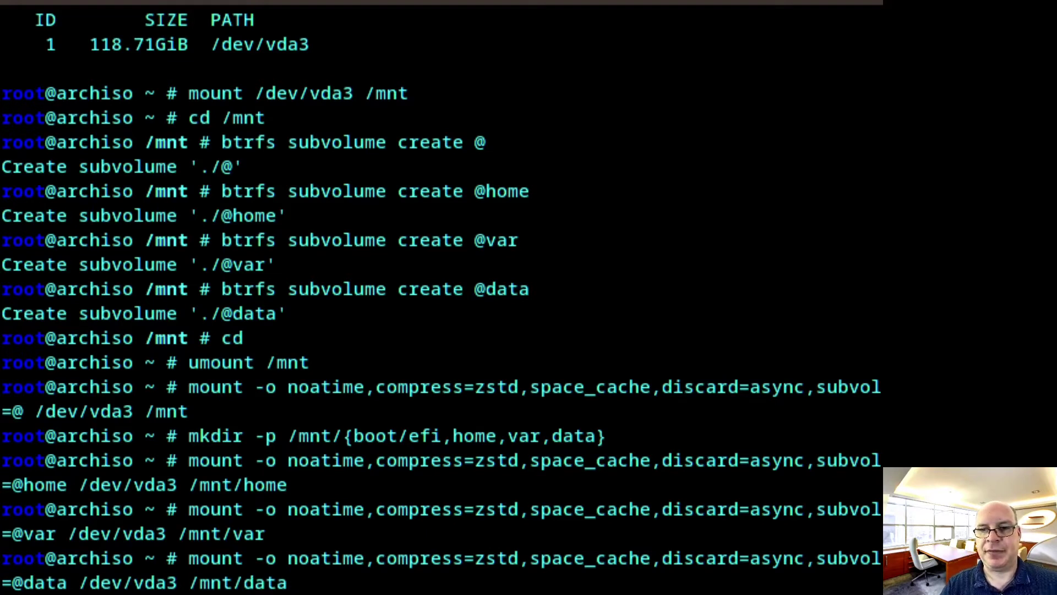
pyautogui.press('Return')
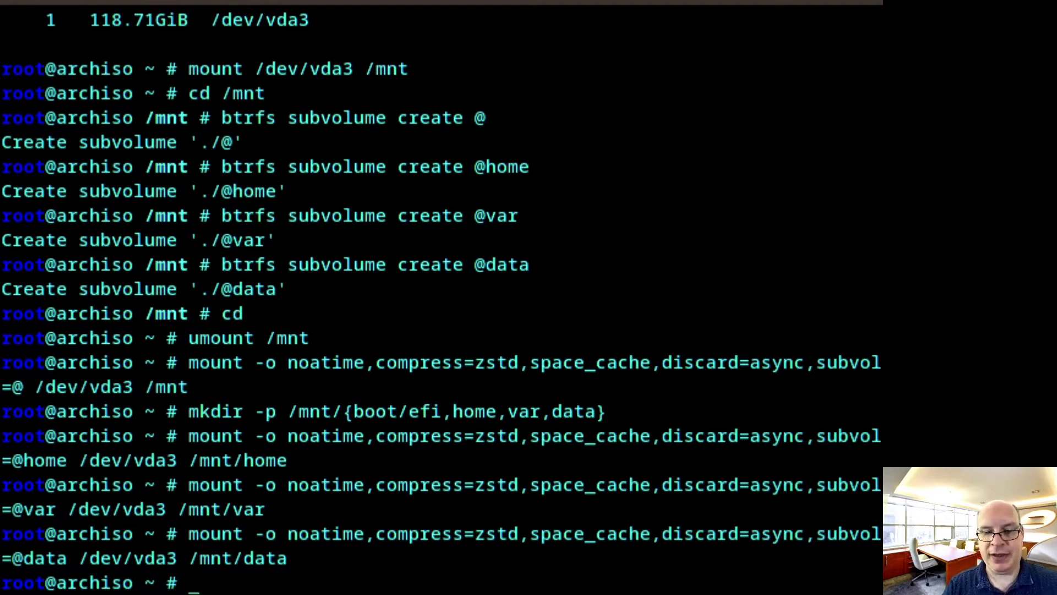
# Run mount /dev/vda1 /mnt/boot/efi to mount the FAT EFI partition
pyautogui.write('mount')
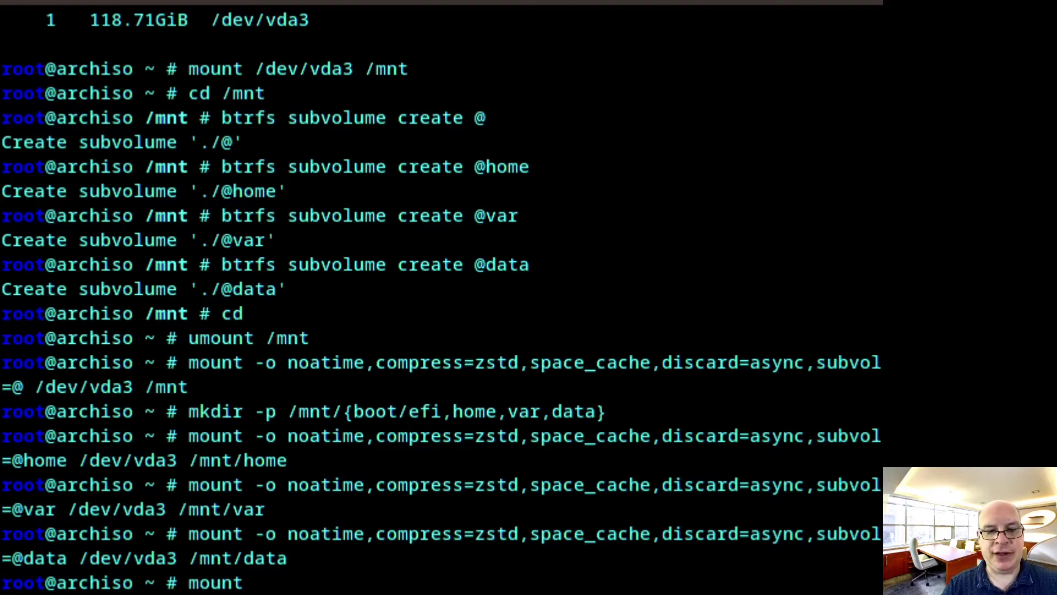
pyautogui.write(' /dev/')
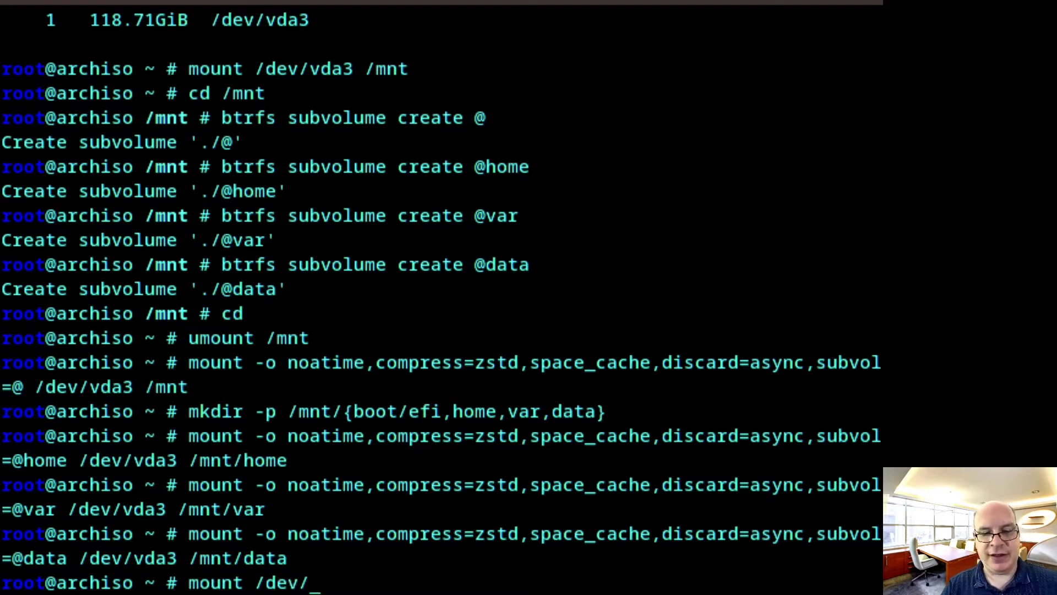
pyautogui.write('vda')
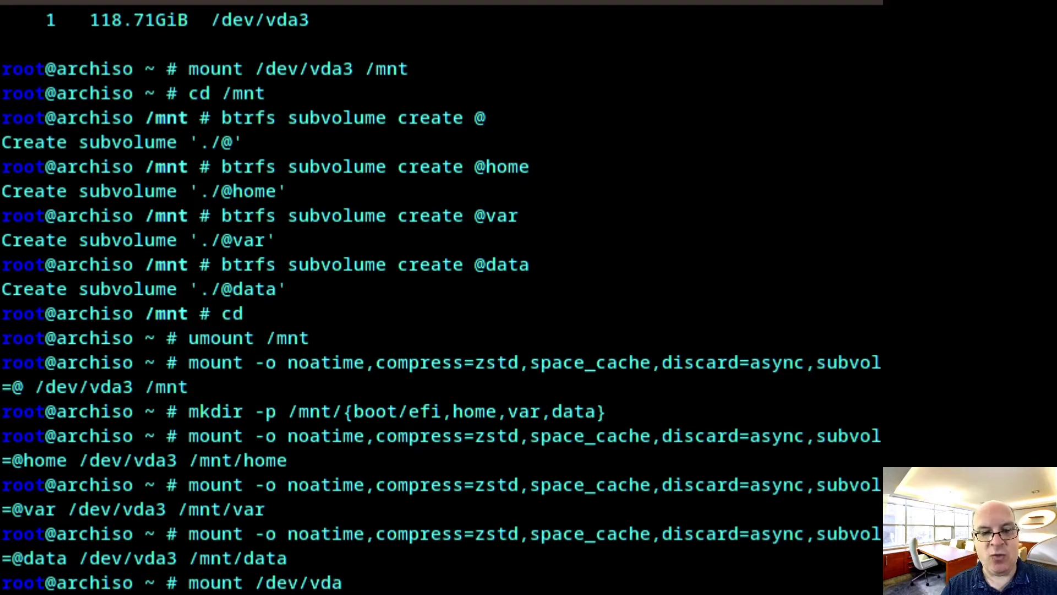
pyautogui.write('1')
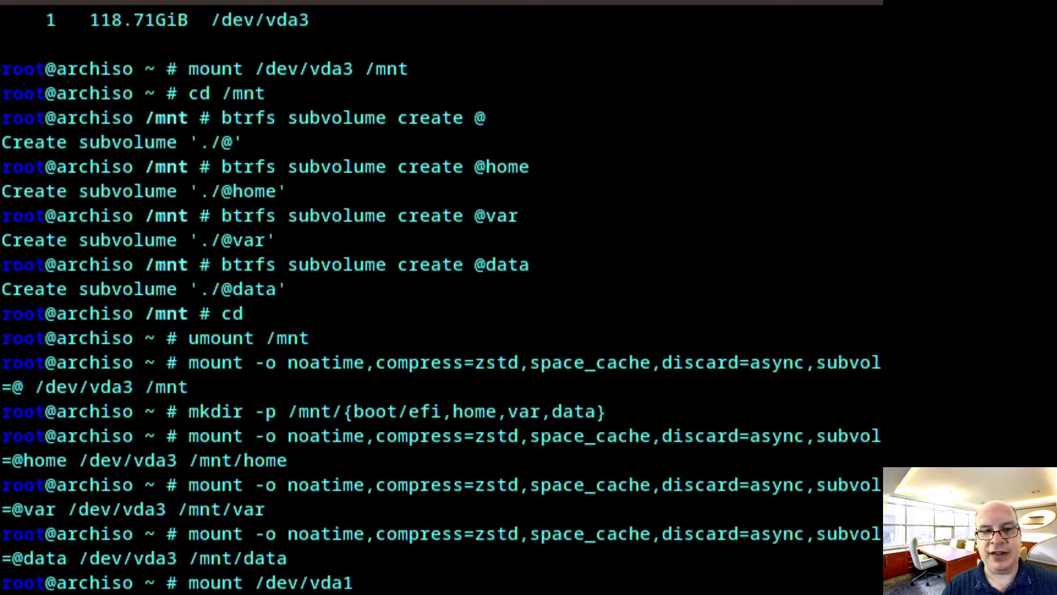
pyautogui.write(' /mnt')
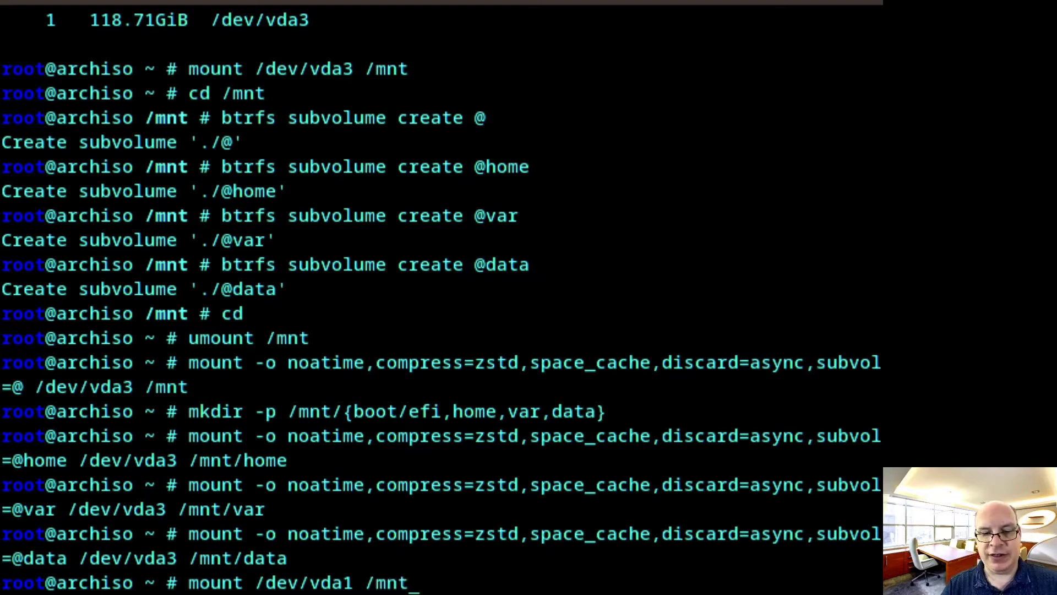
pyautogui.write('/boot/')
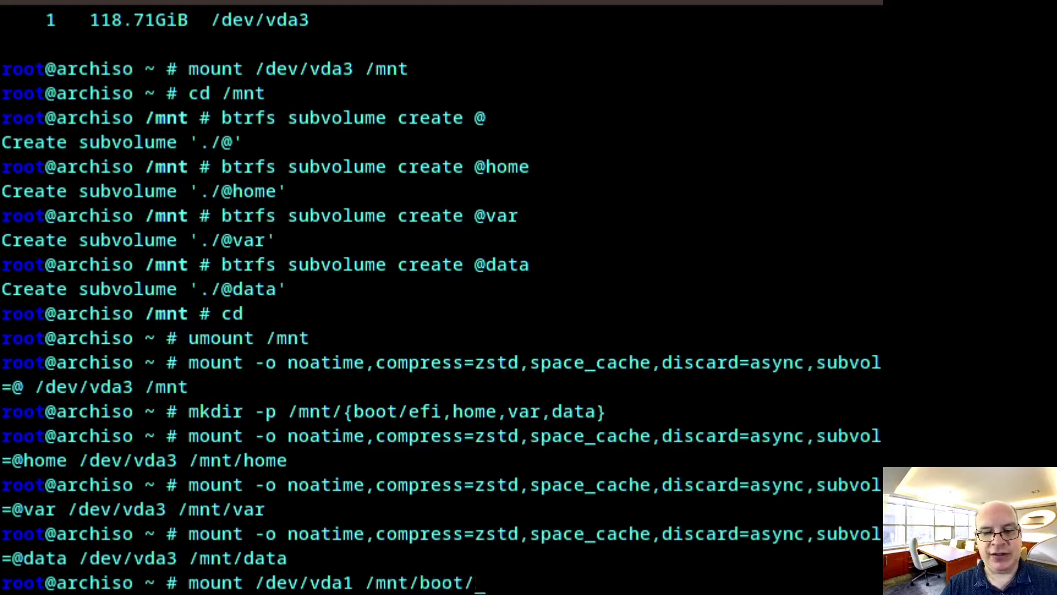
pyautogui.write('efi')
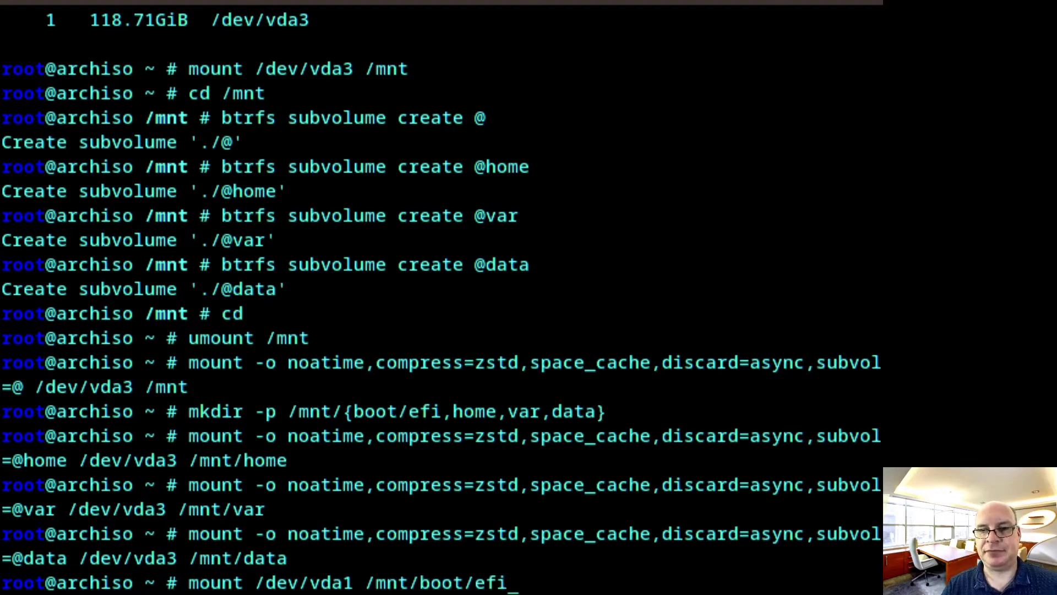
pyautogui.press('Return')
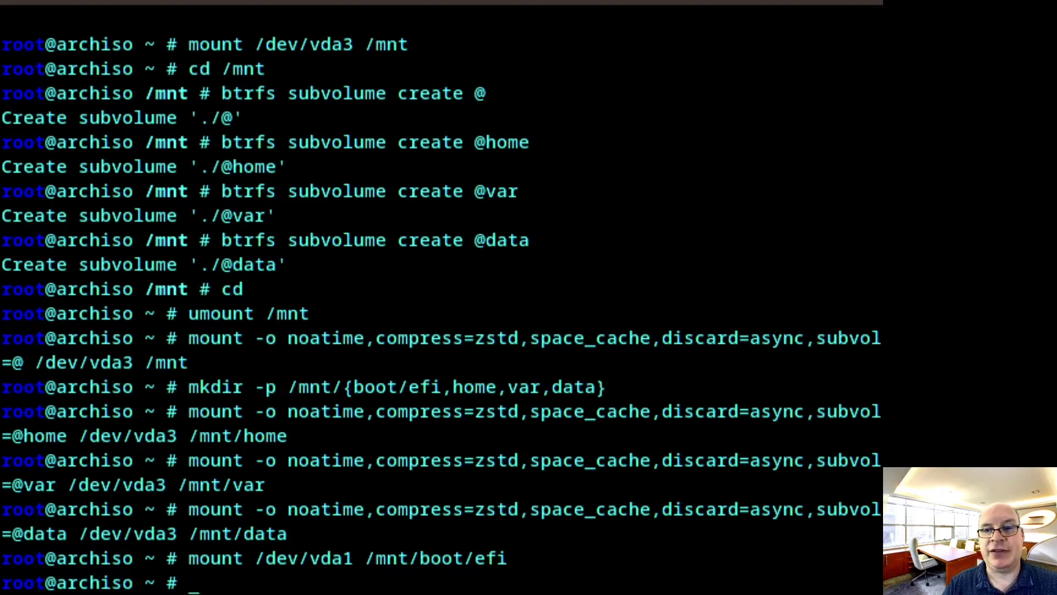
# Run the pasted pacstrap /mnt command installing base, base-devel, linux-lts, linux-firmware and the other packages
pyautogui.write('pacstrap /mnt base base-devel linux-lts linux-firmware intel-ucode sysfsutils btrfs-progs cryptsetup device-mapper dhcpcd dialog e2fsprogs grml-zsh-config grub gptfdisk less lvm2 mkinitcpio nano neofetch netctl nvme-cli os-prober vim zsh')
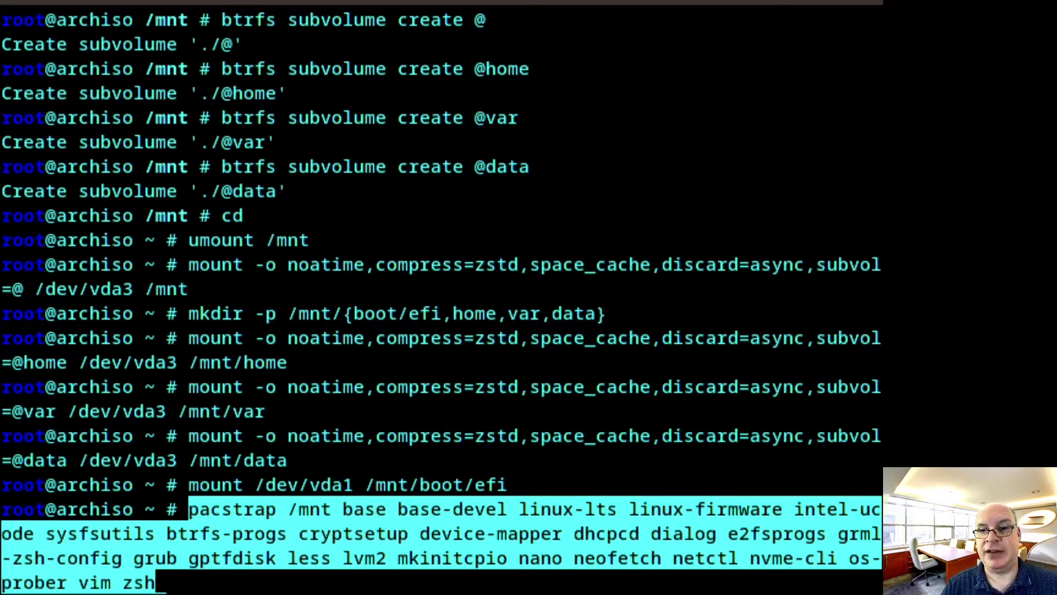
pyautogui.press('Return')
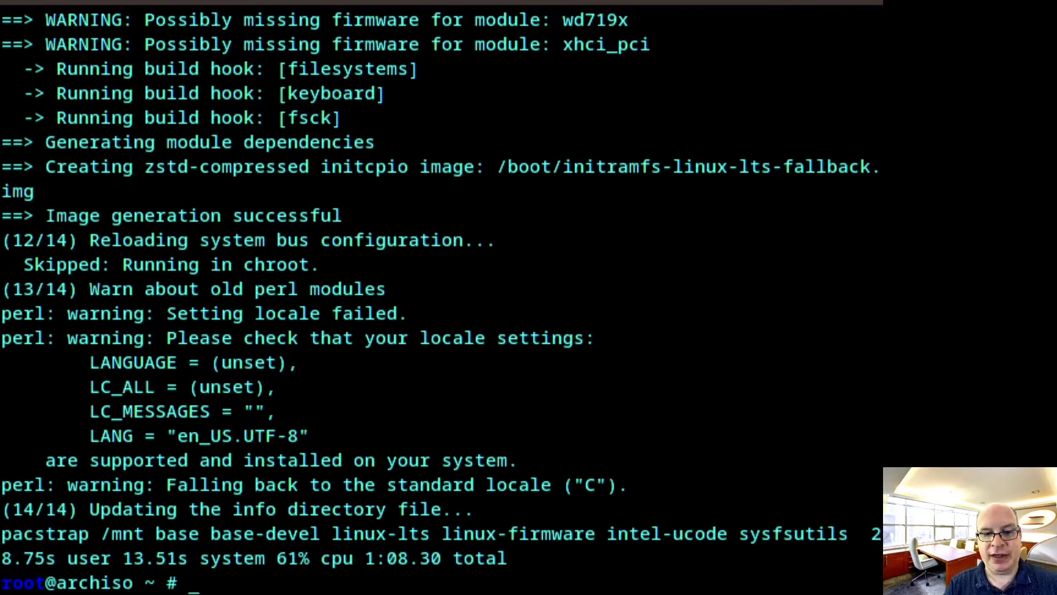
# Run genfstab -U /mnt >> /mnt/etc/fstab to write UUID-based mount entries
pyautogui.write('ge')
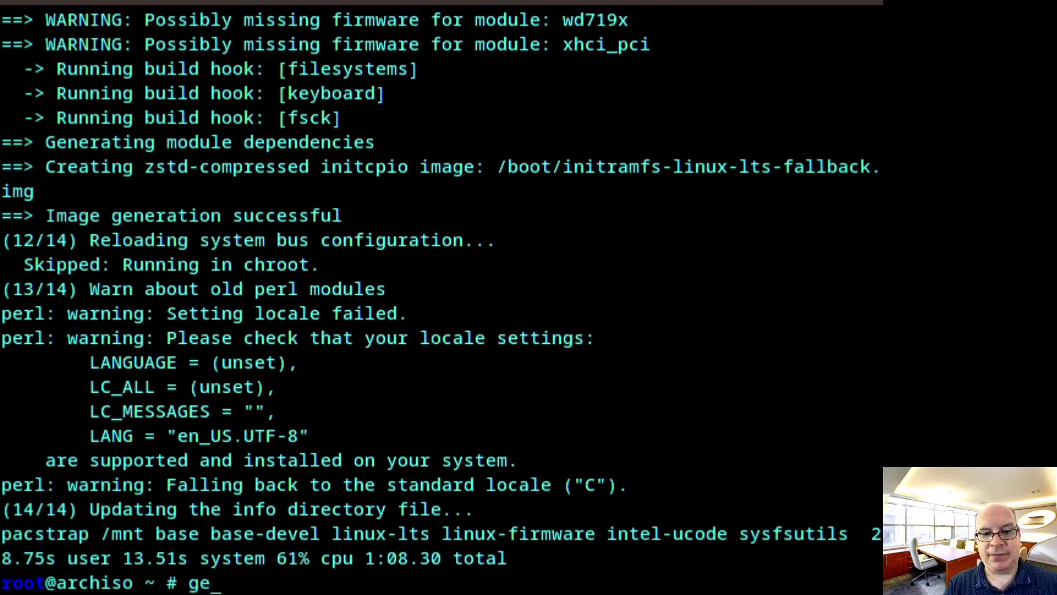
pyautogui.write('nfstab ')
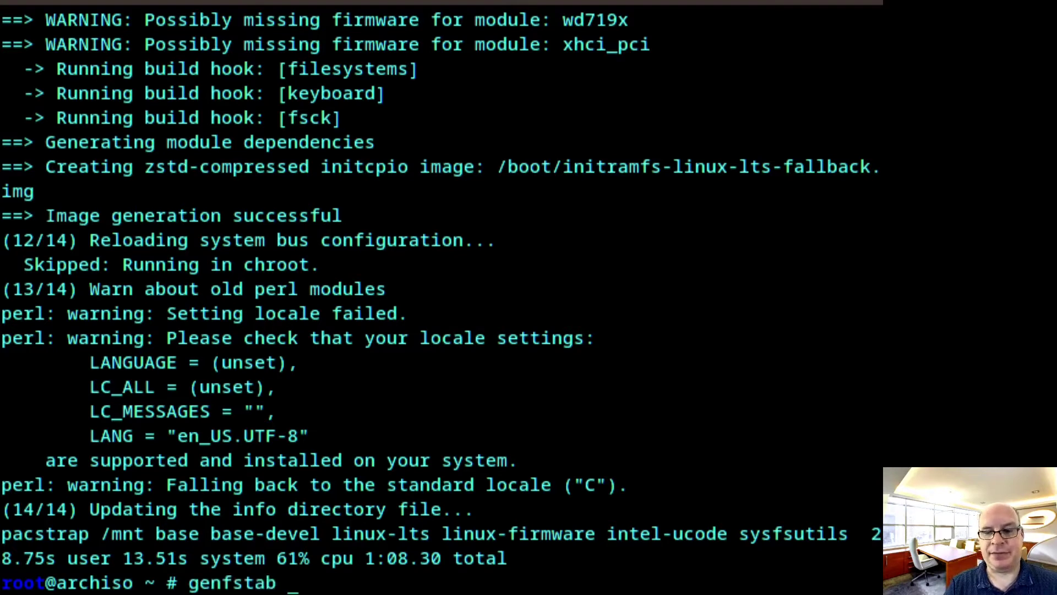
pyautogui.write('-U /mnt ')
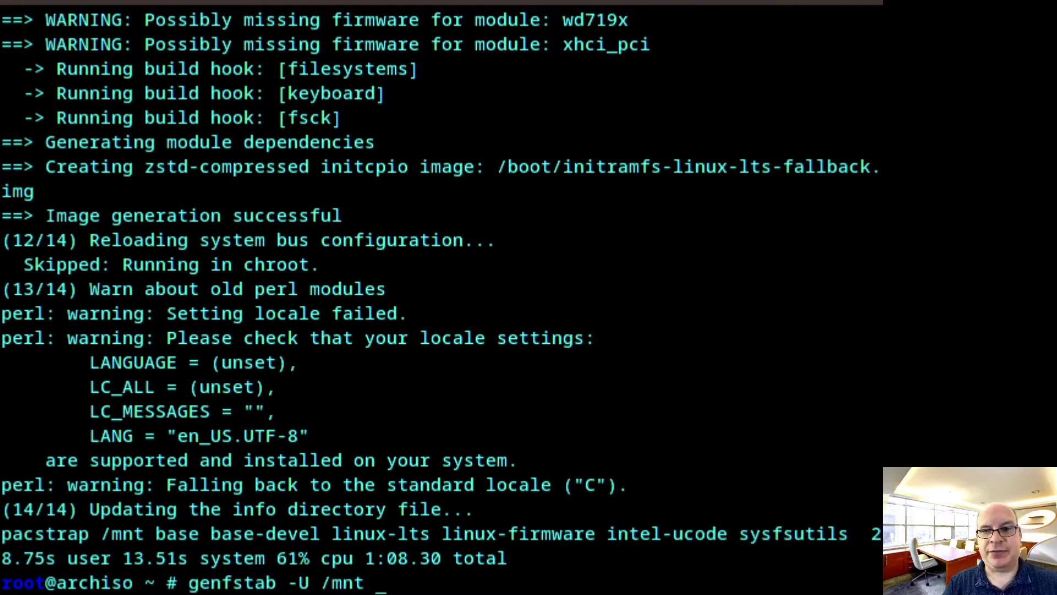
pyautogui.write('>>')
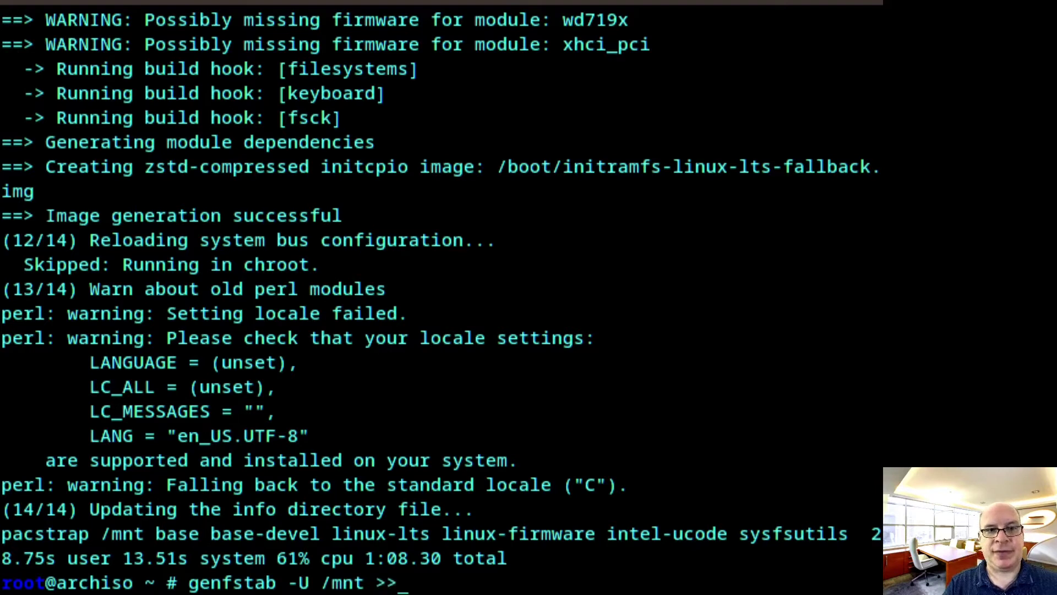
pyautogui.write(' /')
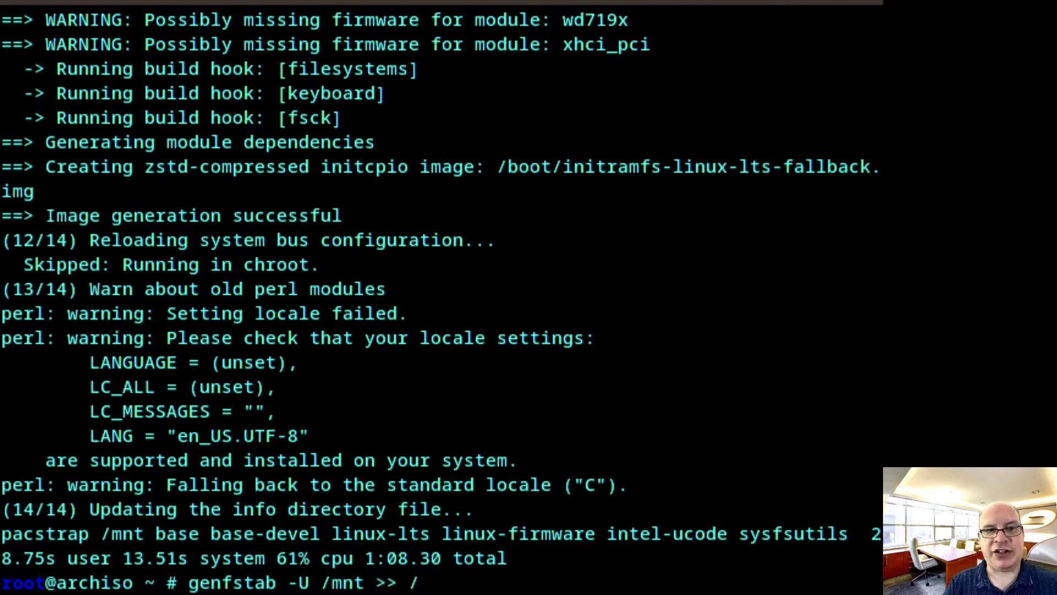
pyautogui.write('mnt/etc')
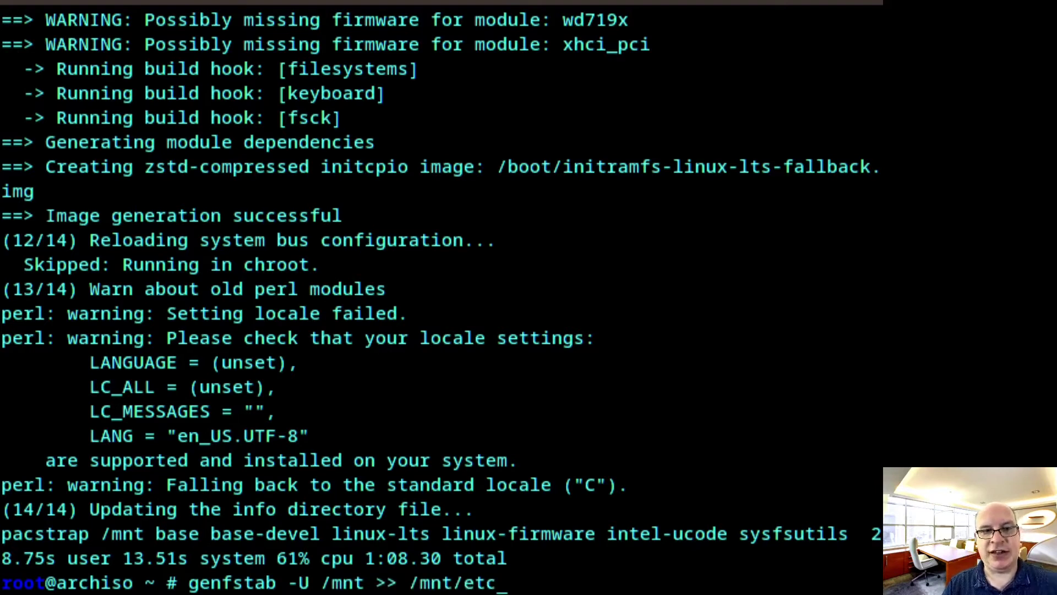
pyautogui.write('/fstab')
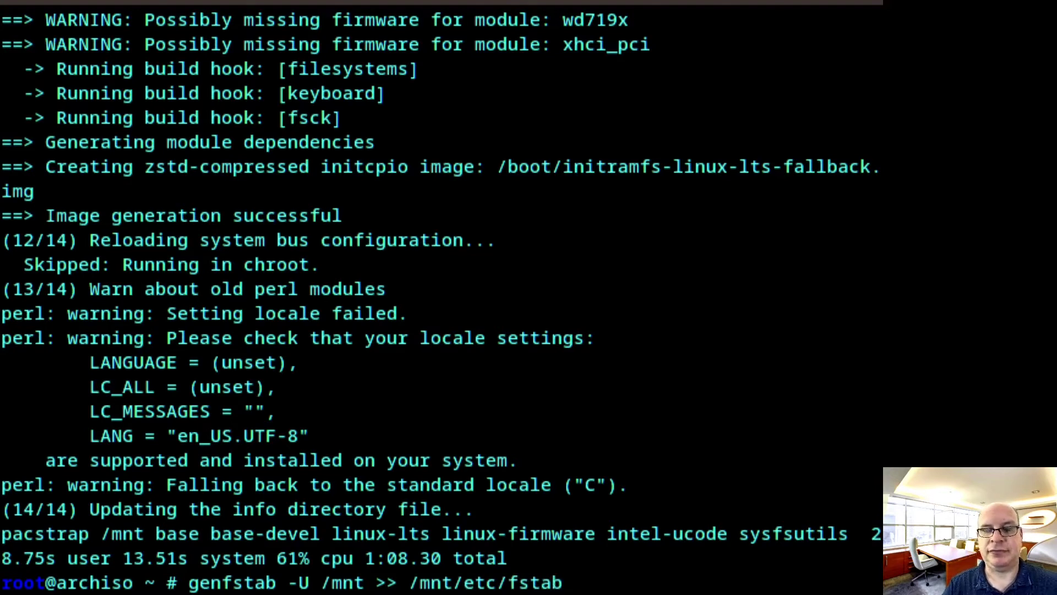
pyautogui.press('Return')
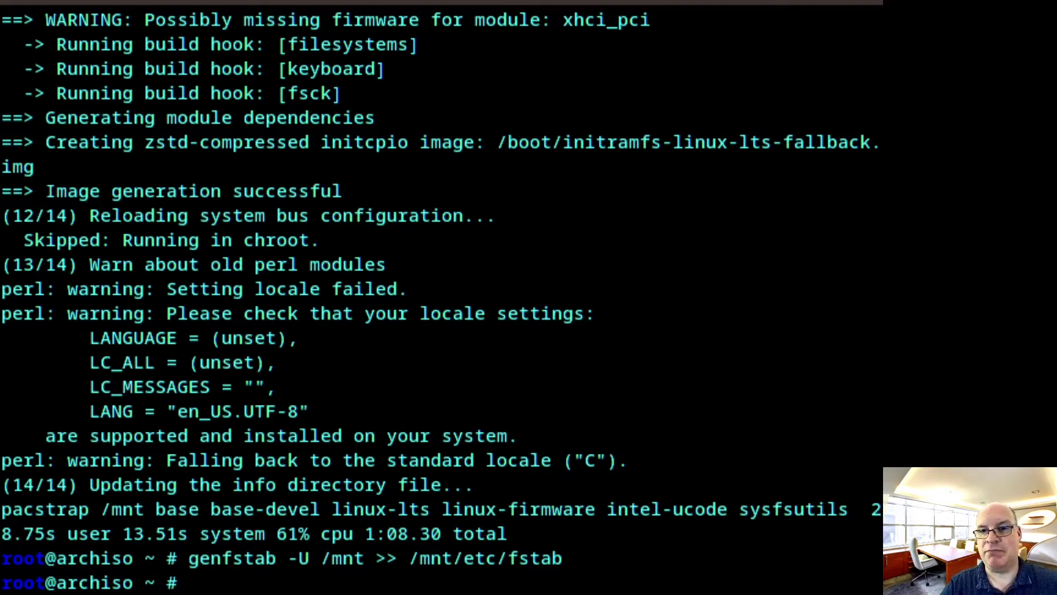
# Run arch-chroot /mnt to get a root shell in the new system
pyautogui.write('arch-')
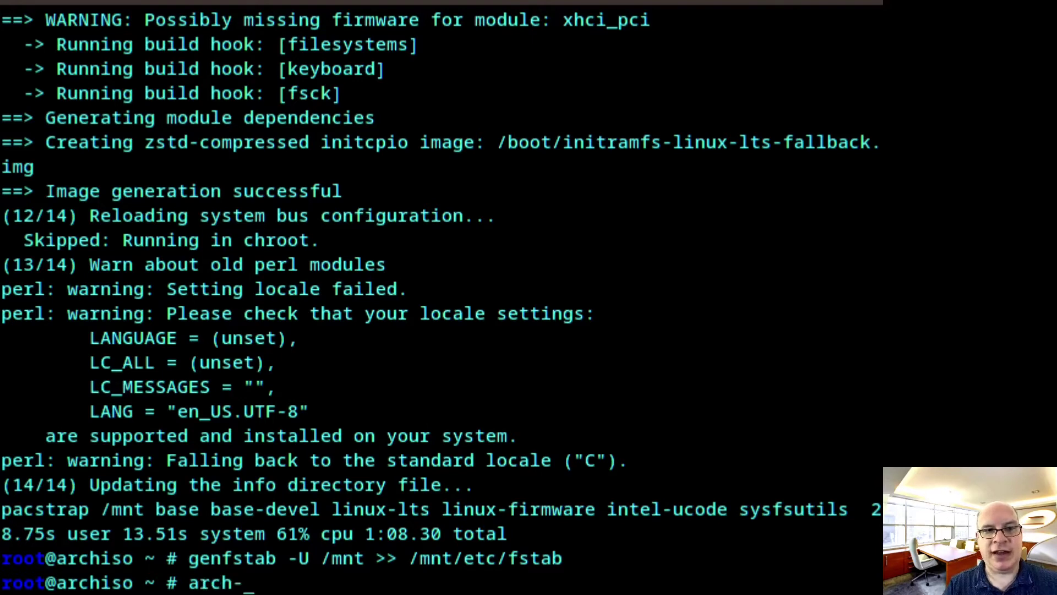
pyautogui.write('chr')
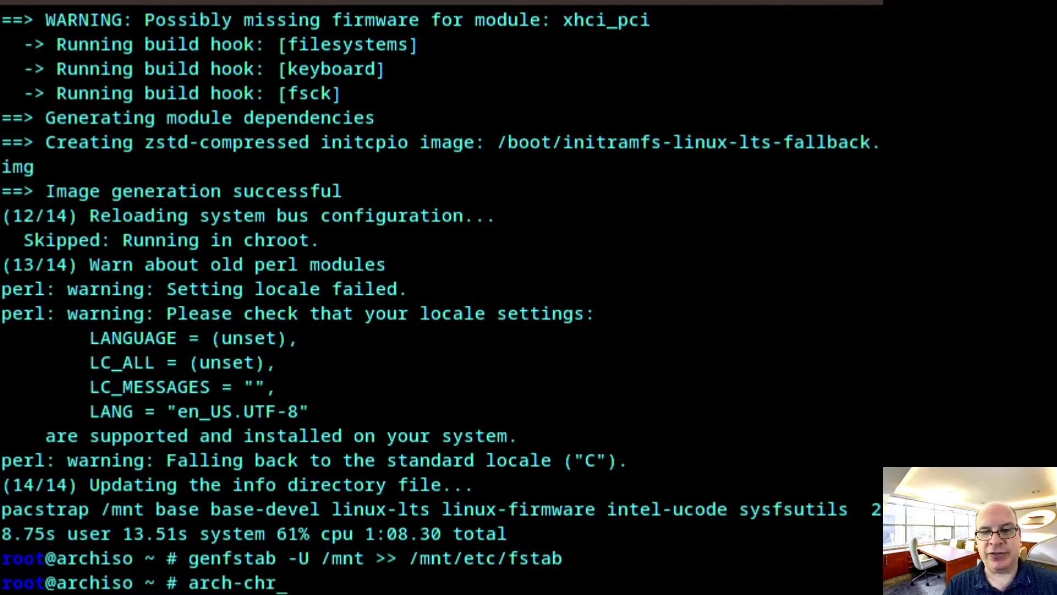
pyautogui.write('oot /mnt')
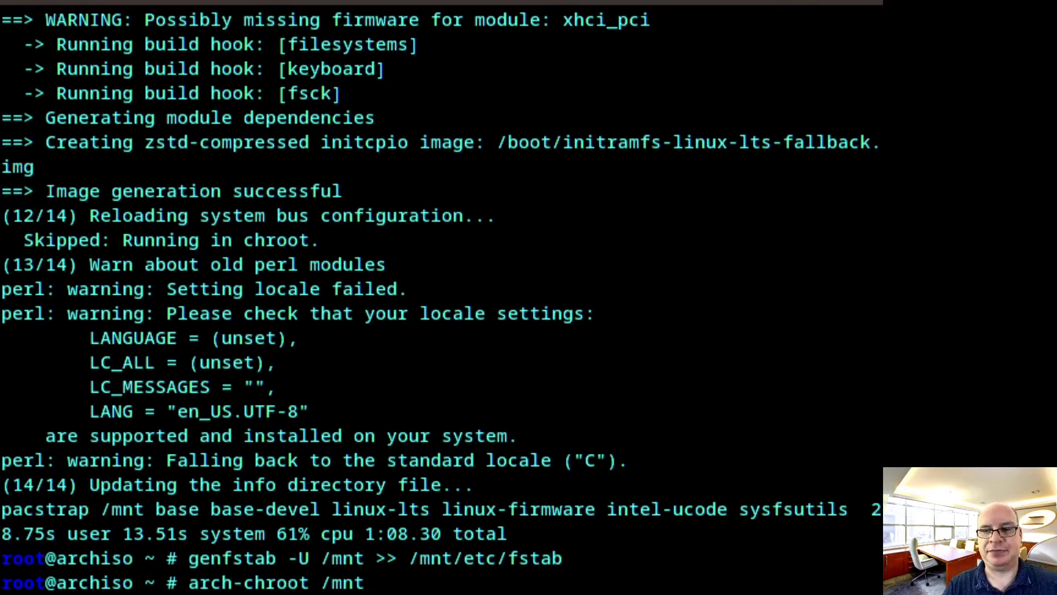
pyautogui.press('Return')
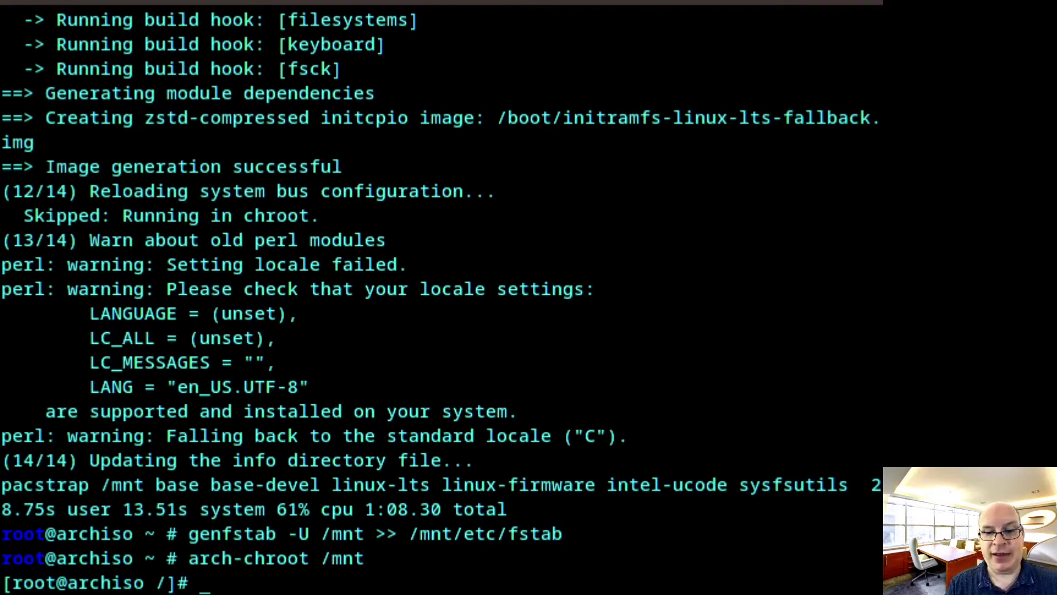
# Enter the command nano /etc/fstab at the chroot prompt
pyautogui.write('nano ')
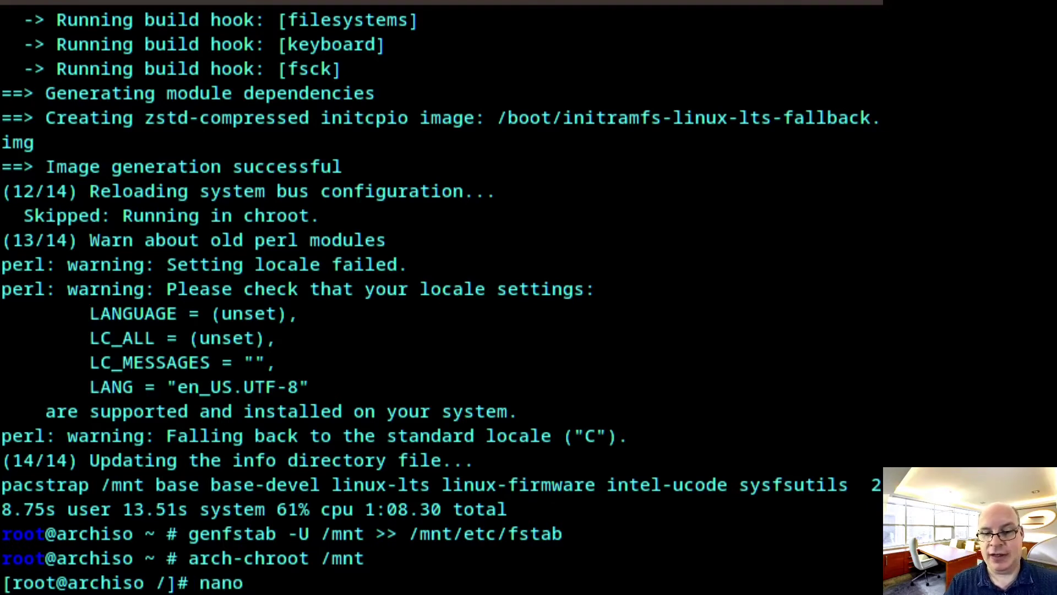
pyautogui.write('/etc')
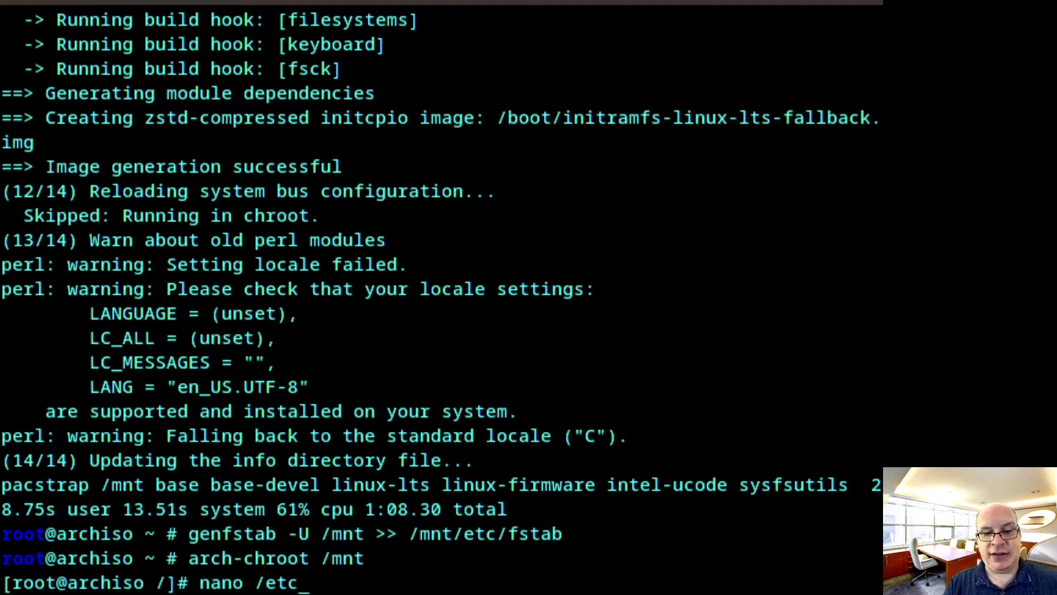
pyautogui.write('/fstab')
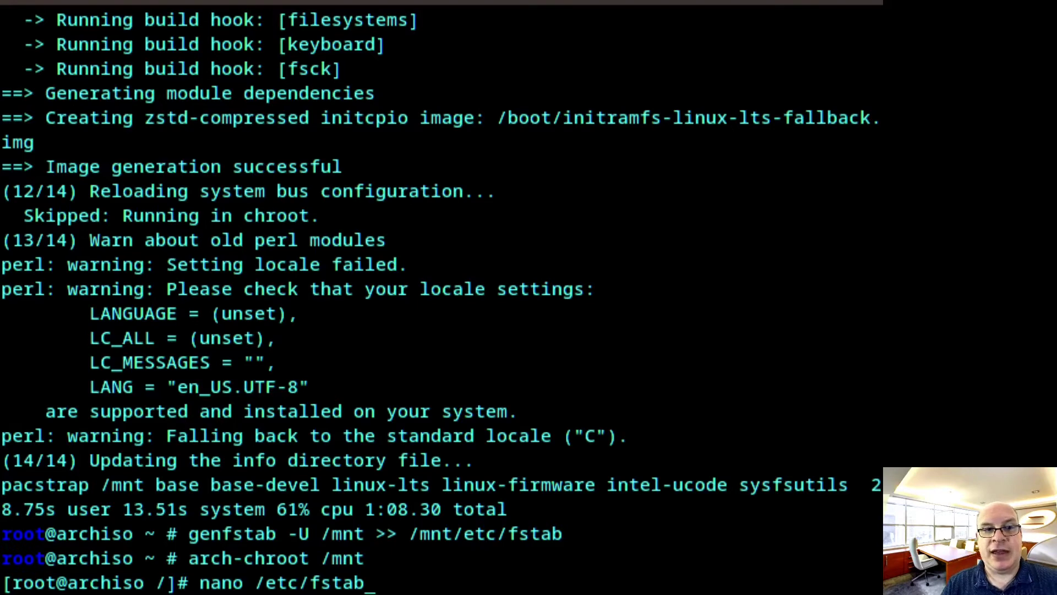
pyautogui.press('Return')
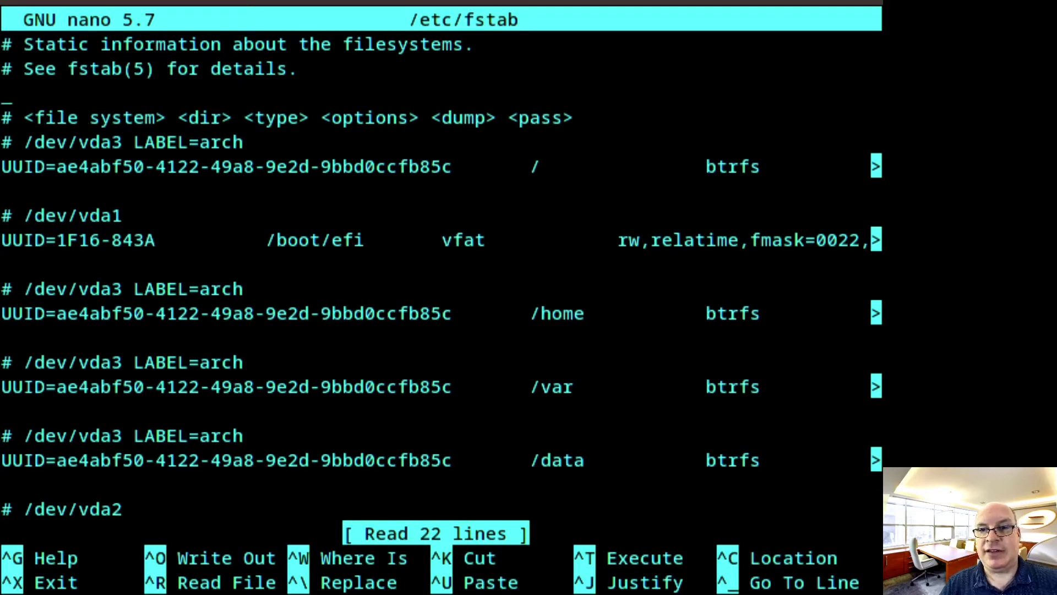
pyautogui.press('Down')
pyautogui.press('Down')
pyautogui.press('Down')
pyautogui.press('Down')
pyautogui.press('Down')
pyautogui.press('Down')
pyautogui.press('Down')
pyautogui.press('Down')
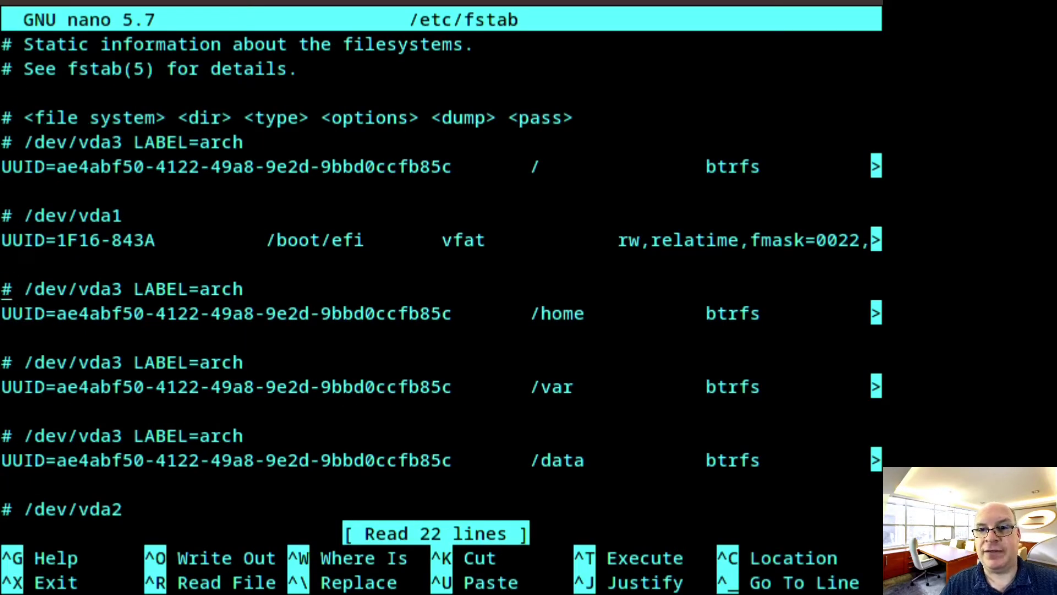
pyautogui.press('Down')
pyautogui.press('Down')
pyautogui.press('Up')
pyautogui.press('Right')
pyautogui.press('Right')
pyautogui.press('Right')
pyautogui.press('Right')
pyautogui.press('Right')
pyautogui.press('Right')
pyautogui.press('Right')
pyautogui.press('Right')
pyautogui.press('Right')
pyautogui.press('Right')
pyautogui.press('Right')
pyautogui.press('Right')
pyautogui.press('Right')
pyautogui.press('Right')
pyautogui.press('Right')
pyautogui.press('Right')
pyautogui.press('Right')
pyautogui.press('Right')
pyautogui.press('Right')
pyautogui.press('Right')
pyautogui.press('Right')
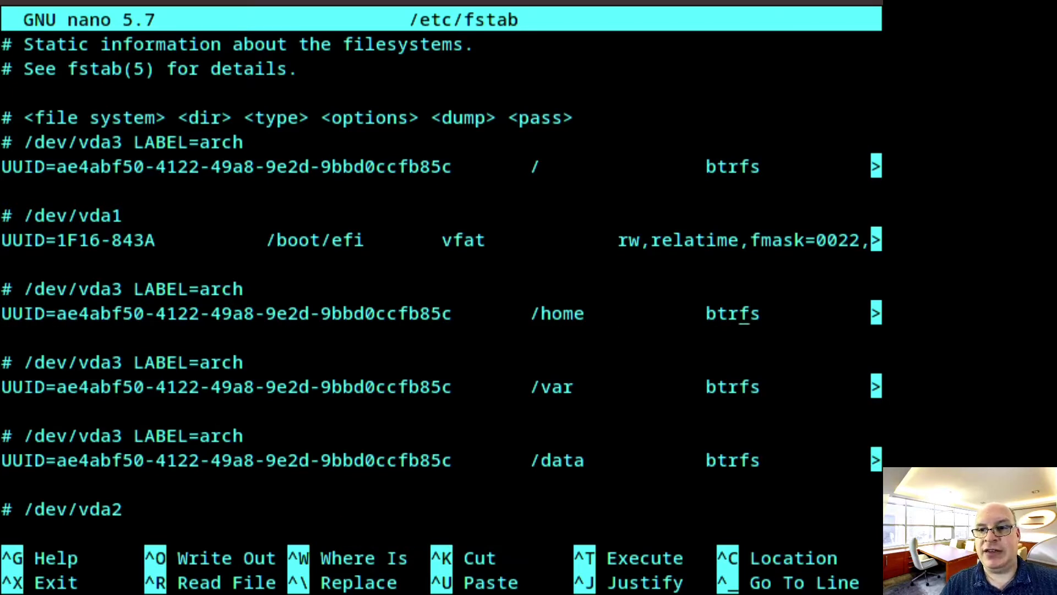
pyautogui.press('Right')
pyautogui.press('Right')
pyautogui.press('Right')
pyautogui.press('Right')
pyautogui.press('Right')
pyautogui.press('Right')
pyautogui.press('Right')
pyautogui.press('Right')
pyautogui.press('Right')
pyautogui.press('Right')
pyautogui.press('Right')
pyautogui.press('Right')
pyautogui.press('Right')
pyautogui.press('Right')
pyautogui.press('Right')
pyautogui.press('Right')
pyautogui.press('Right')
pyautogui.press('Right')
pyautogui.press('Right')
pyautogui.press('Right')
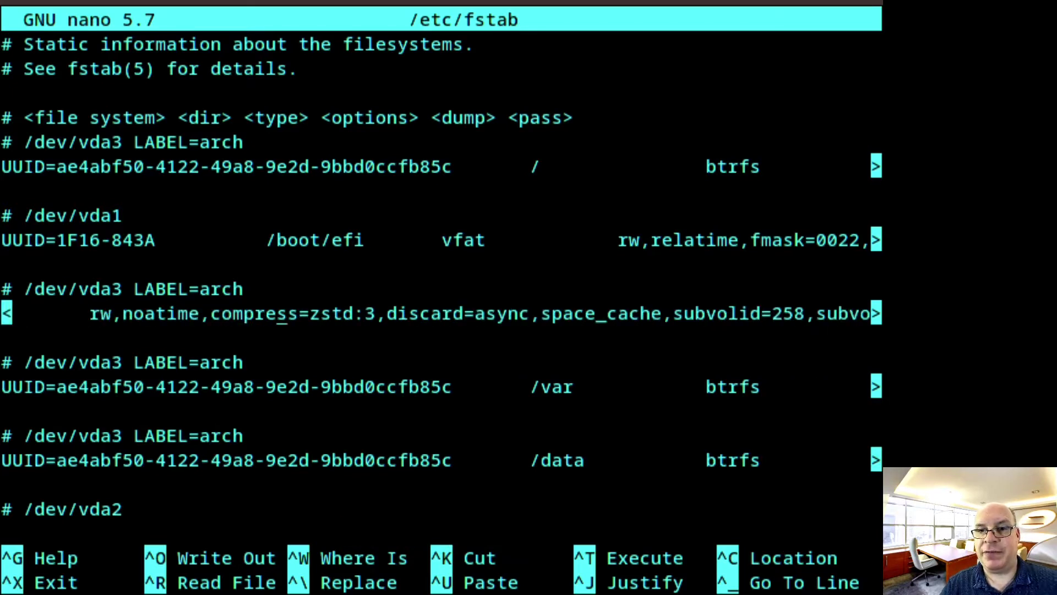
pyautogui.press('Right')
pyautogui.press('Right')
pyautogui.press('Right')
pyautogui.press('Right')
pyautogui.press('Right')
pyautogui.press('Right')
pyautogui.press('Right')
pyautogui.press('Right')
pyautogui.press('Right')
pyautogui.press('Right')
pyautogui.press('Right')
pyautogui.press('Right')
pyautogui.press('Right')
pyautogui.press('Right')
pyautogui.press('Right')
pyautogui.press('Right')
pyautogui.press('Right')
pyautogui.press('Right')
pyautogui.press('Right')
pyautogui.press('Right')
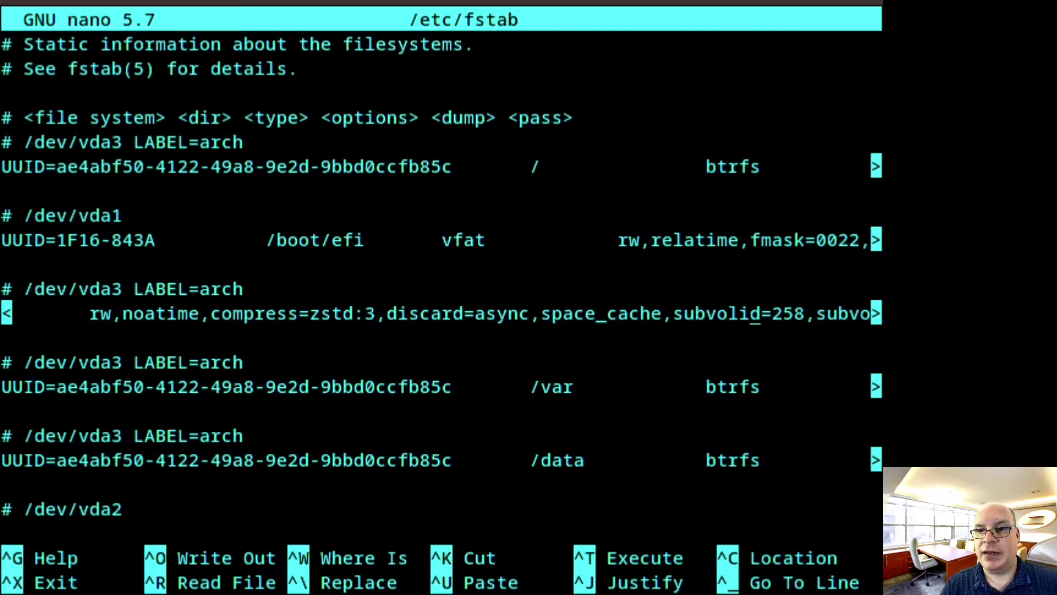
pyautogui.press('Right')
pyautogui.press('Right')
pyautogui.press('Right')
pyautogui.press('Right')
pyautogui.press('Right')
pyautogui.press('Right')
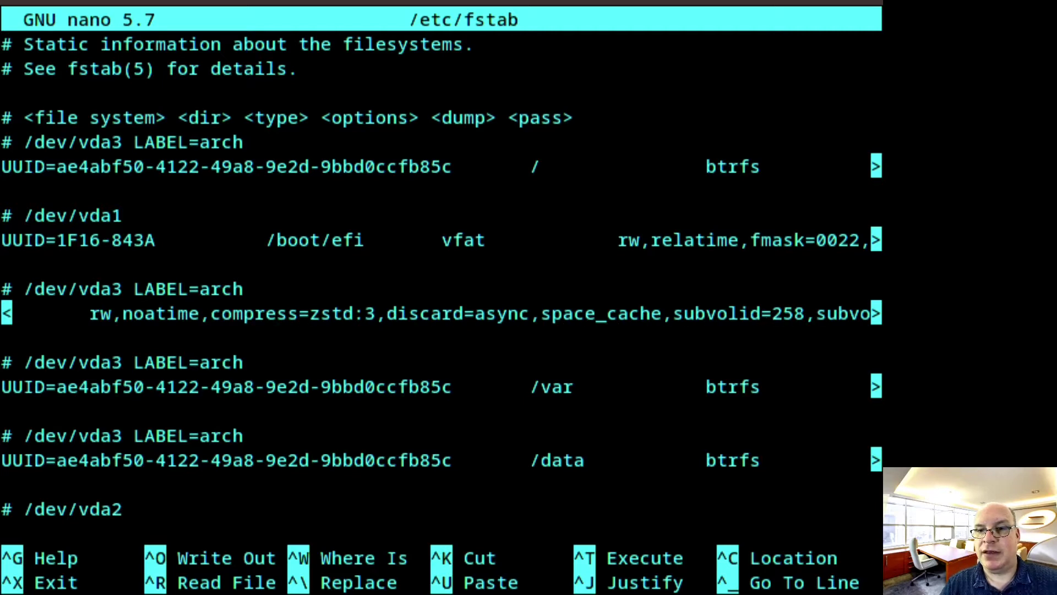
pyautogui.press('BackSpace')
pyautogui.press('BackSpace')
pyautogui.press('BackSpace')
pyautogui.press('BackSpace')
pyautogui.press('BackSpace')
pyautogui.press('BackSpace')
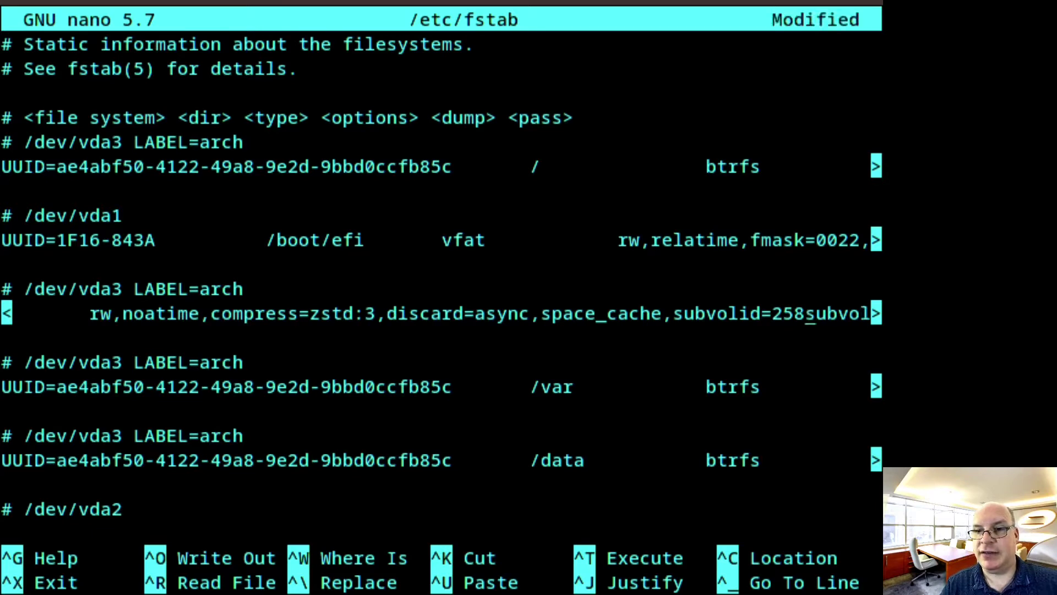
pyautogui.press('BackSpace')
pyautogui.press('BackSpace')
pyautogui.press('BackSpace')
pyautogui.press('BackSpace')
pyautogui.press('BackSpace')
pyautogui.press('BackSpace')
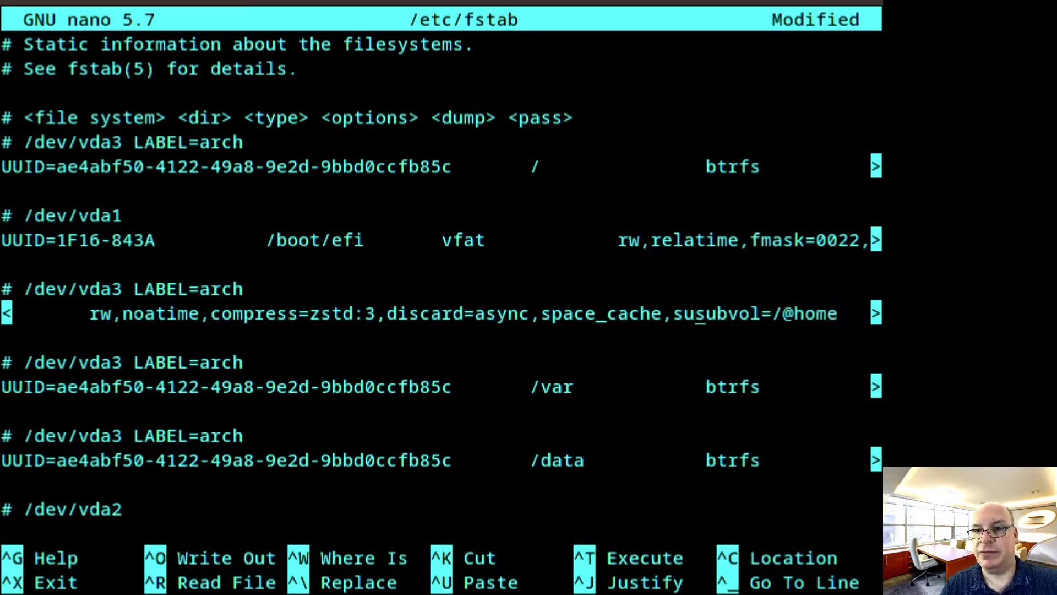
pyautogui.press('BackSpace')
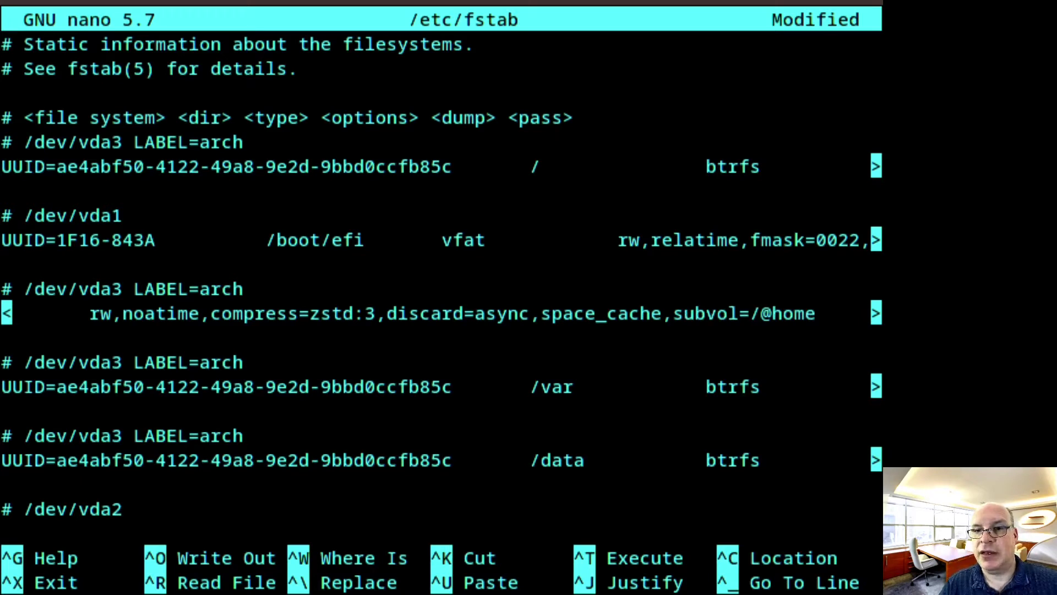
# Delete the subvolid=256 setting from the root filesystem entry
pyautogui.press('Up')
pyautogui.press('Up')
pyautogui.press('Up')
pyautogui.press('Up')
pyautogui.press('Up')
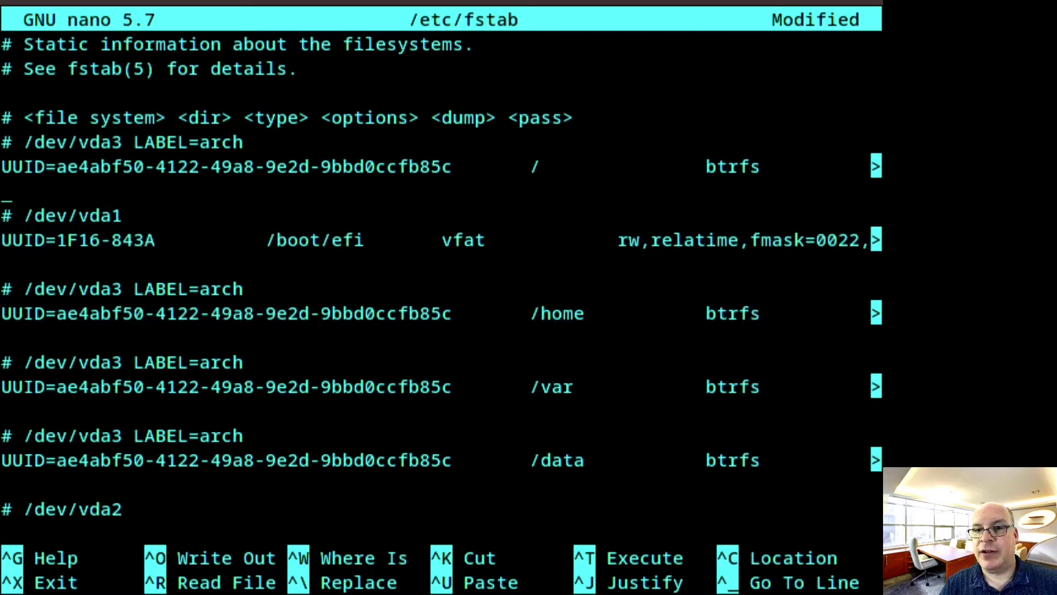
pyautogui.press('Up')
pyautogui.hotkey('ctrl', 'Right')
pyautogui.hotkey('ctrl', 'Right')
pyautogui.hotkey('ctrl', 'Right')
pyautogui.hotkey('ctrl', 'Right')
pyautogui.hotkey('ctrl', 'Right')
pyautogui.hotkey('ctrl', 'Right')
pyautogui.hotkey('ctrl', 'Right')
pyautogui.hotkey('ctrl', 'Right')
pyautogui.hotkey('ctrl', 'Right')
pyautogui.hotkey('ctrl', 'Right')
pyautogui.hotkey('ctrl', 'Right')
pyautogui.hotkey('ctrl', 'Right')
pyautogui.hotkey('ctrl', 'Right')
pyautogui.hotkey('ctrl', 'Right')
pyautogui.hotkey('ctrl', 'Right')
pyautogui.hotkey('ctrl', 'Right')
pyautogui.press('Right')
pyautogui.press('Right')
pyautogui.press('Right')
pyautogui.press('Right')
pyautogui.press('Right')
pyautogui.press('Right')
pyautogui.press('Right')
pyautogui.press('Right')
pyautogui.press('Right')
pyautogui.press('Right')
pyautogui.press('Right')
pyautogui.press('Right')
pyautogui.press('Right')
pyautogui.press('BackSpace')
pyautogui.press('BackSpace')
pyautogui.press('BackSpace')
pyautogui.press('BackSpace')
pyautogui.press('BackSpace')
pyautogui.press('BackSpace')
pyautogui.press('BackSpace')
pyautogui.press('BackSpace')
pyautogui.press('BackSpace')
pyautogui.press('BackSpace')
pyautogui.press('BackSpace')
pyautogui.press('BackSpace')
pyautogui.press('BackSpace')
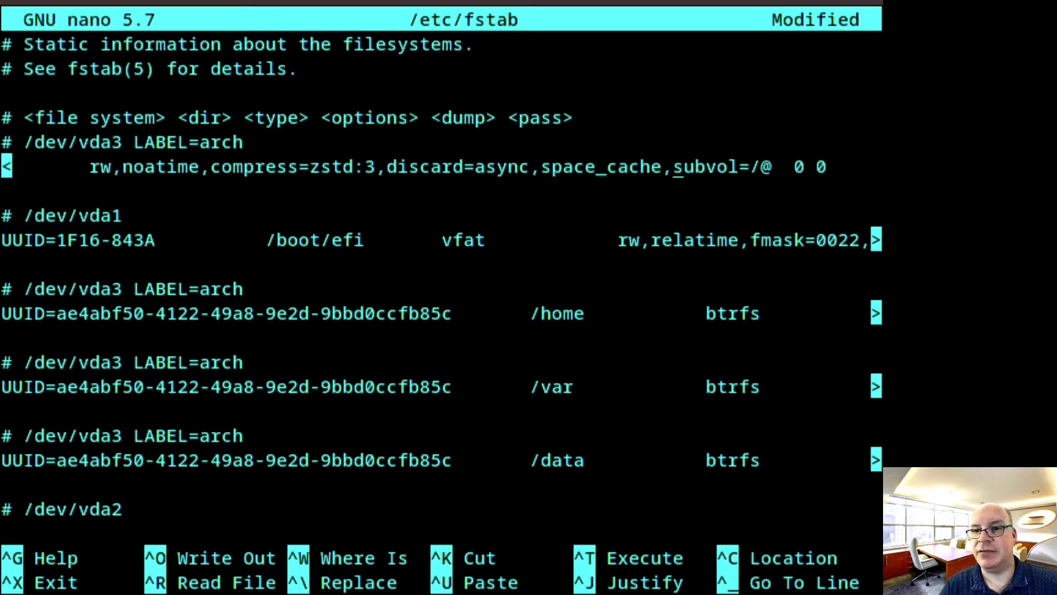
# Delete subvolid=259 from the /var entry and subvolid=260 from the /data entry
pyautogui.press('Down')
pyautogui.press('Down')
pyautogui.press('Down')
pyautogui.press('Down')
pyautogui.press('Down')
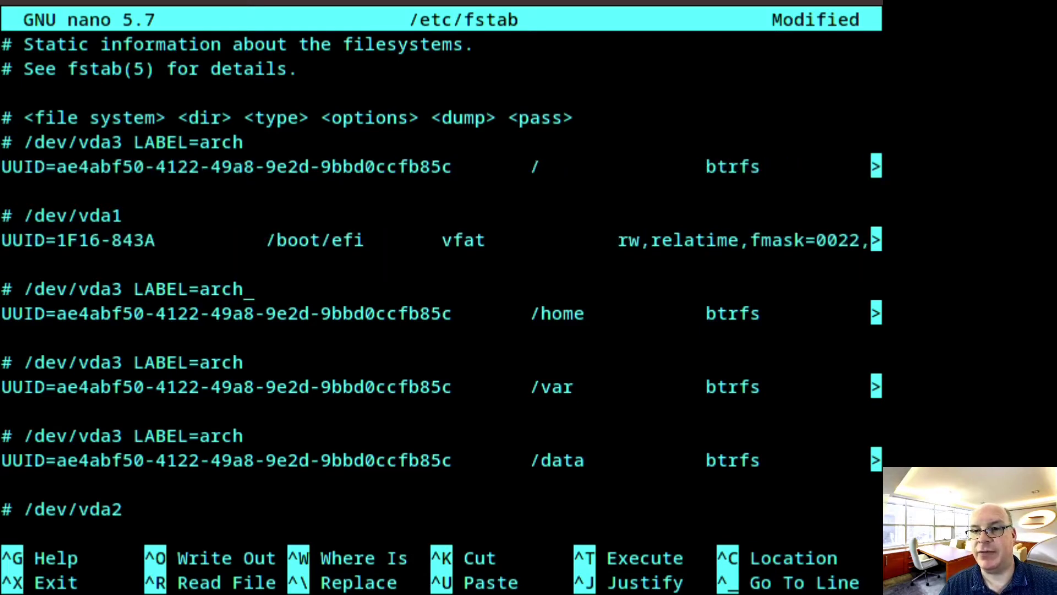
pyautogui.press('Down')
pyautogui.press('Down')
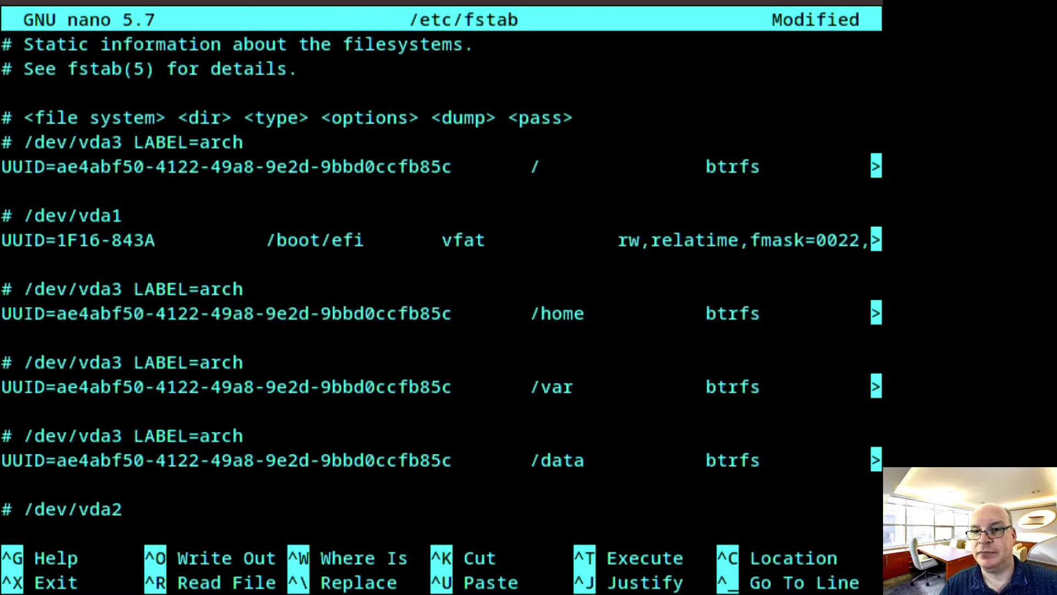
pyautogui.press('Up')
pyautogui.press('Down')
pyautogui.press('Down')
pyautogui.press('Down')
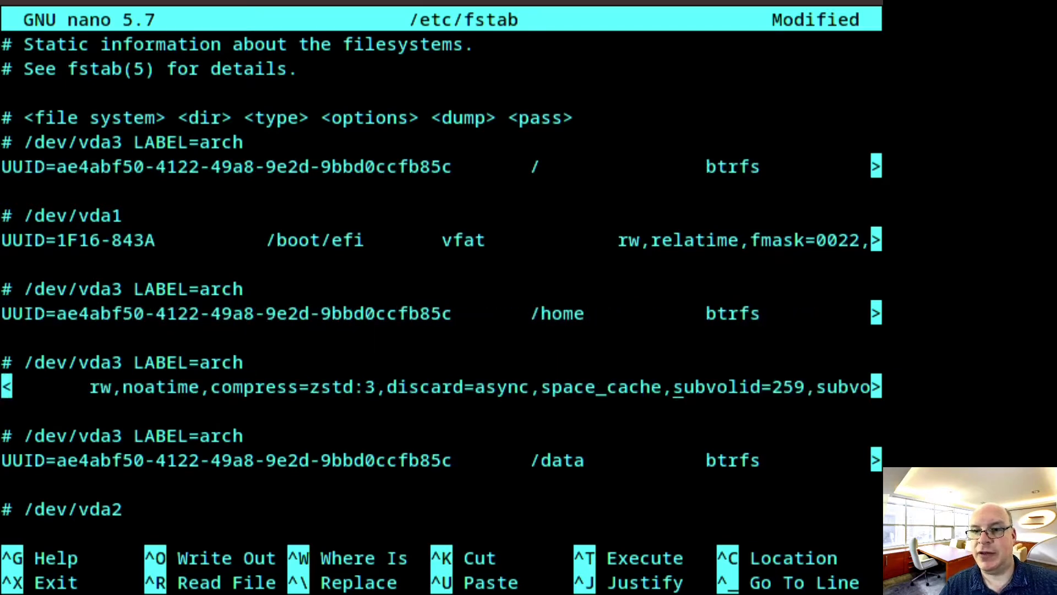
pyautogui.press('Right')
pyautogui.press('Right')
pyautogui.press('Right')
pyautogui.press('Right')
pyautogui.press('Right')
pyautogui.press('BackSpace')
pyautogui.press('BackSpace')
pyautogui.press('BackSpace')
pyautogui.press('BackSpace')
pyautogui.press('BackSpace')
pyautogui.press('BackSpace')
pyautogui.press('BackSpace')
pyautogui.press('BackSpace')
pyautogui.press('BackSpace')
pyautogui.press('BackSpace')
pyautogui.press('BackSpace')
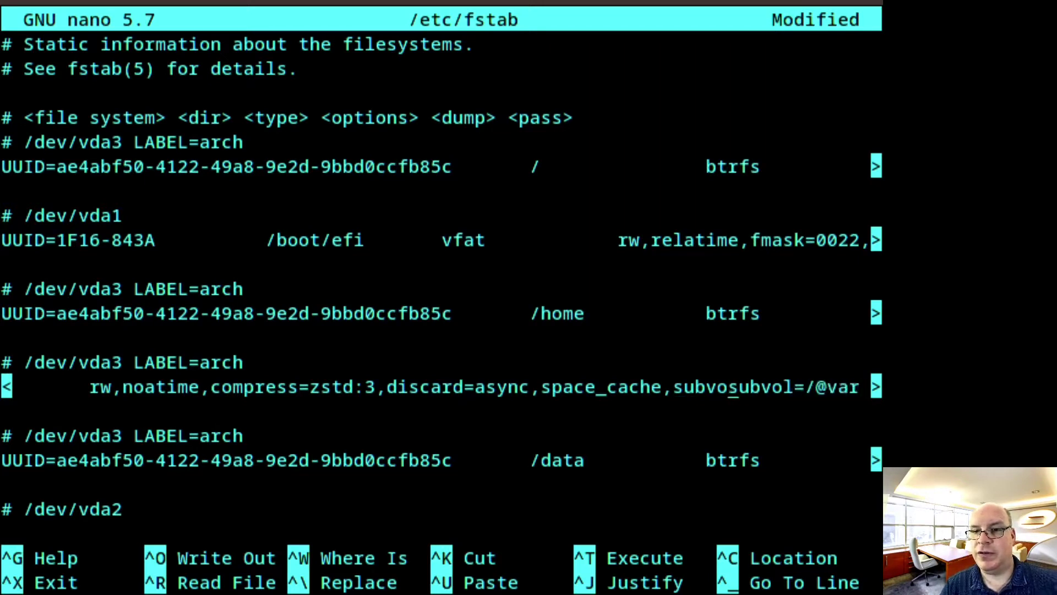
pyautogui.press('BackSpace')
pyautogui.press('BackSpace')
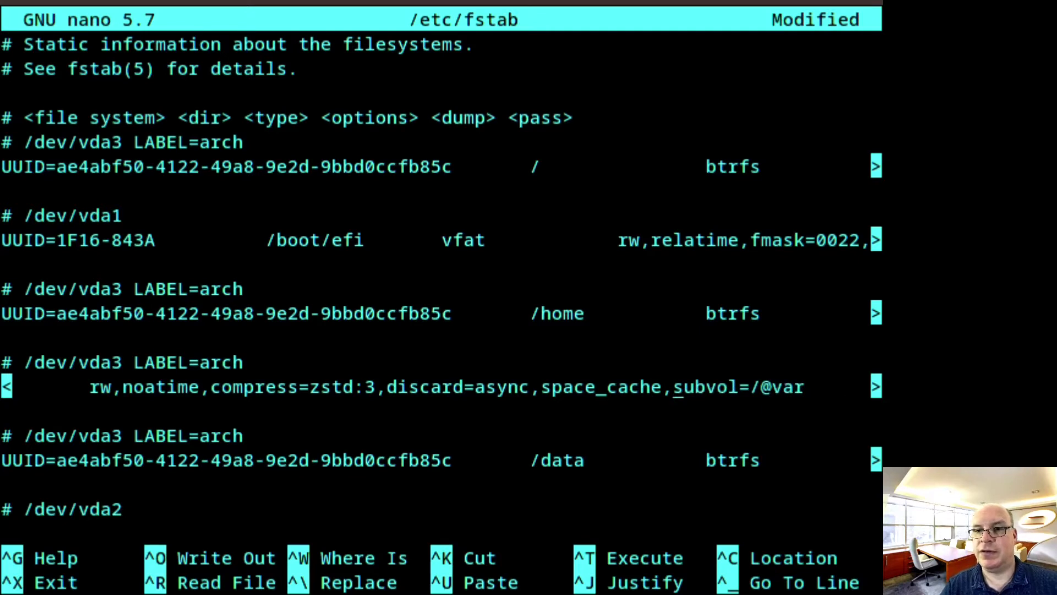
pyautogui.press('Down')
pyautogui.press('Down')
pyautogui.press('Down')
pyautogui.press('Right')
pyautogui.press('Right')
pyautogui.press('Right')
pyautogui.press('Right')
pyautogui.press('Right')
pyautogui.press('Right')
pyautogui.press('Right')
pyautogui.press('Right')
pyautogui.press('Right')
pyautogui.press('Right')
pyautogui.press('Right')
pyautogui.press('Right')
pyautogui.press('Right')
pyautogui.press('BackSpace')
pyautogui.press('BackSpace')
pyautogui.press('BackSpace')
pyautogui.press('BackSpace')
pyautogui.press('BackSpace')
pyautogui.press('BackSpace')
pyautogui.press('BackSpace')
pyautogui.press('BackSpace')
pyautogui.press('BackSpace')
pyautogui.press('BackSpace')
pyautogui.press('BackSpace')
pyautogui.press('BackSpace')
pyautogui.press('BackSpace')
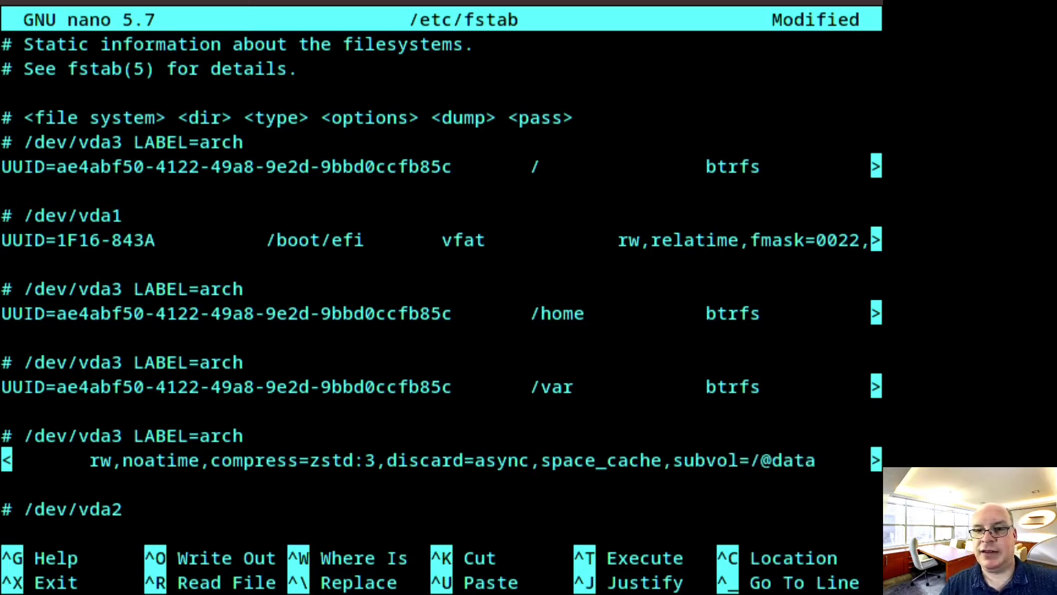
pyautogui.press('Down')
pyautogui.press('Down')
# Append ,pri=10 after defaults on the /dev/vda2 swap entry
pyautogui.press('Return')
pyautogui.write('UUID=0dec9ee7-5b33-470c-9424-c32461e45a88 none swap defaults 0 0')
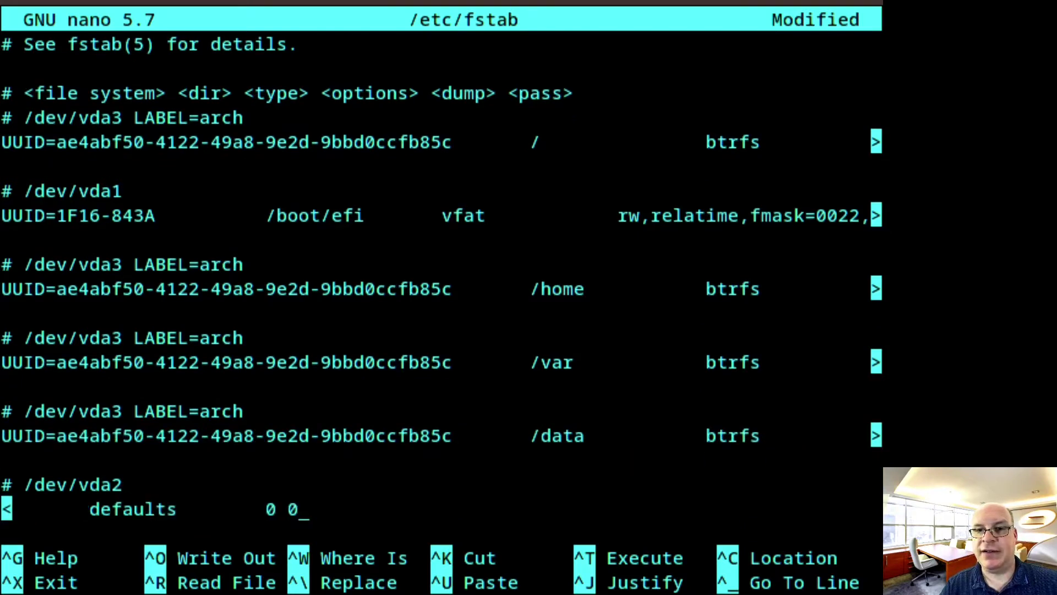
pyautogui.press('Return')
pyautogui.press('BackSpace')
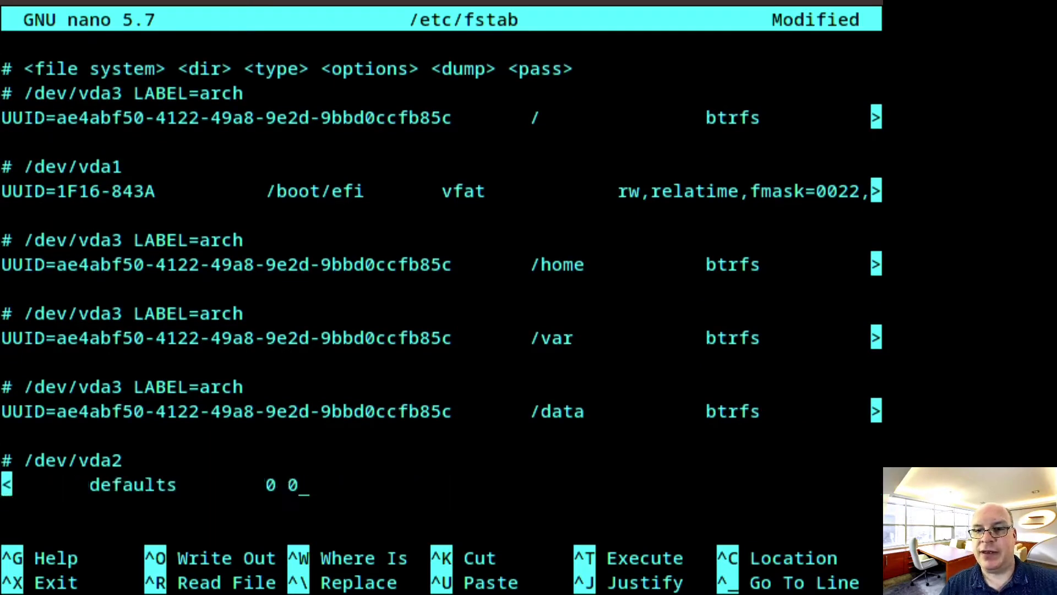
pyautogui.press('Left')
pyautogui.press('Left')
pyautogui.press('Left')
pyautogui.press('Left')
pyautogui.press('Left')
pyautogui.write(',pri')
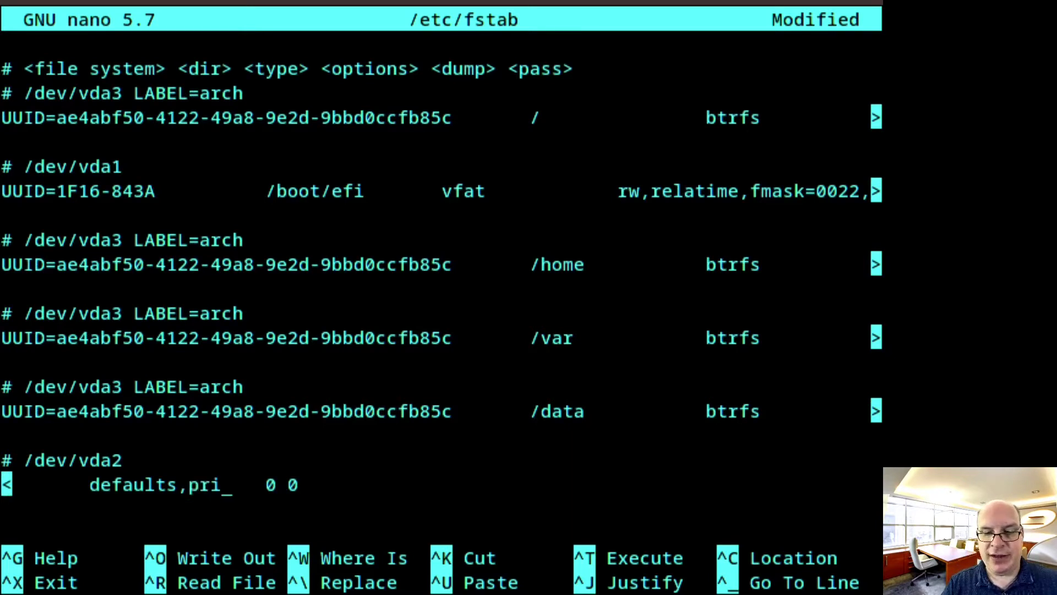
pyautogui.write('=10')
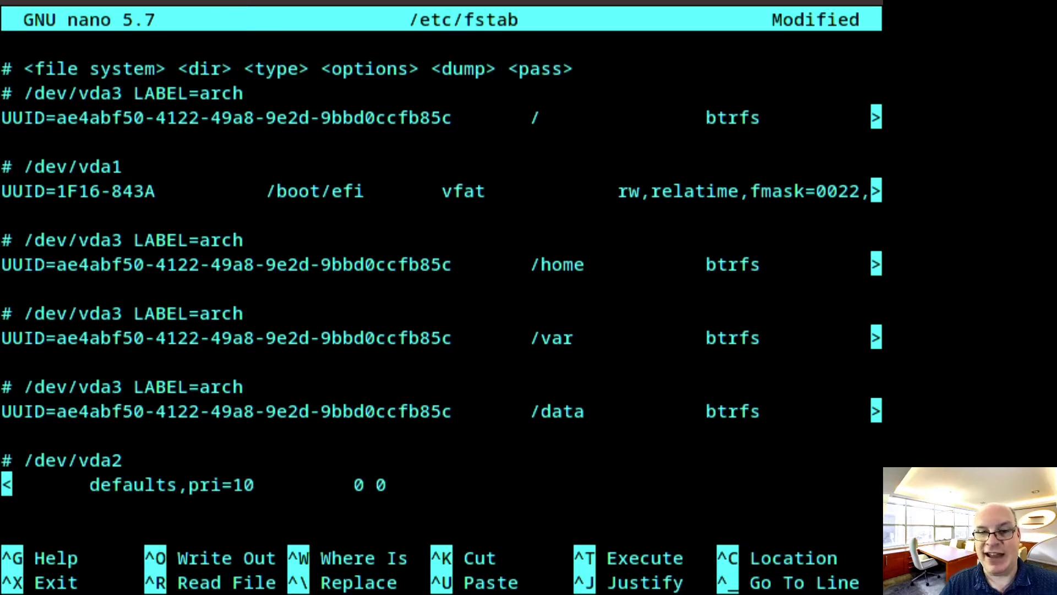
pyautogui.press('Left')
pyautogui.press('Left')
pyautogui.press('Left')
pyautogui.press('Left')
pyautogui.press('Left')
pyautogui.press('Left')
pyautogui.press('Left')
pyautogui.press('Left')
pyautogui.press('Left')
pyautogui.press('Left')
pyautogui.press('Left')
pyautogui.press('Left')
pyautogui.press('Left')
pyautogui.press('Left')
pyautogui.press('Left')
pyautogui.press('Left')
pyautogui.press('Left')
pyautogui.press('Left')
pyautogui.press('Left')
pyautogui.press('Left')
pyautogui.press('Right')
pyautogui.press('Right')
pyautogui.press('Right')
pyautogui.press('Right')
pyautogui.press('Right')
pyautogui.press('Right')
pyautogui.press('Right')
pyautogui.press('Right')
pyautogui.press('Right')
pyautogui.press('Right')
pyautogui.press('Right')
pyautogui.press('Right')
pyautogui.press('Right')
pyautogui.press('Right')
pyautogui.press('Right')
pyautogui.press('Right')
pyautogui.press('Right')
pyautogui.press('Left')
pyautogui.press('Left')
pyautogui.press('Left')
pyautogui.press('Left')
pyautogui.press('Left')
pyautogui.press('Left')
pyautogui.press('Left')
pyautogui.press('Left')
pyautogui.press('Left')
pyautogui.press('Left')
pyautogui.press('Left')
pyautogui.press('Left')
pyautogui.press('Left')
pyautogui.press('Left')
pyautogui.press('Left')
pyautogui.press('Left')
pyautogui.press('Left')
pyautogui.press('Left')
pyautogui.press('Left')
pyautogui.press('Left')
pyautogui.press('Left')
pyautogui.press('Right')
pyautogui.press('Right')
pyautogui.press('Right')
pyautogui.press('Right')
pyautogui.press('Right')
pyautogui.press('Right')
pyautogui.press('Right')
pyautogui.press('Right')
pyautogui.press('Right')
pyautogui.press('Right')
pyautogui.press('Right')
pyautogui.press('Right')
pyautogui.press('Right')
pyautogui.press('Right')
pyautogui.press('Right')
pyautogui.press('Right')
pyautogui.press('Right')
pyautogui.press('Right')
pyautogui.press('Right')
pyautogui.press('Right')
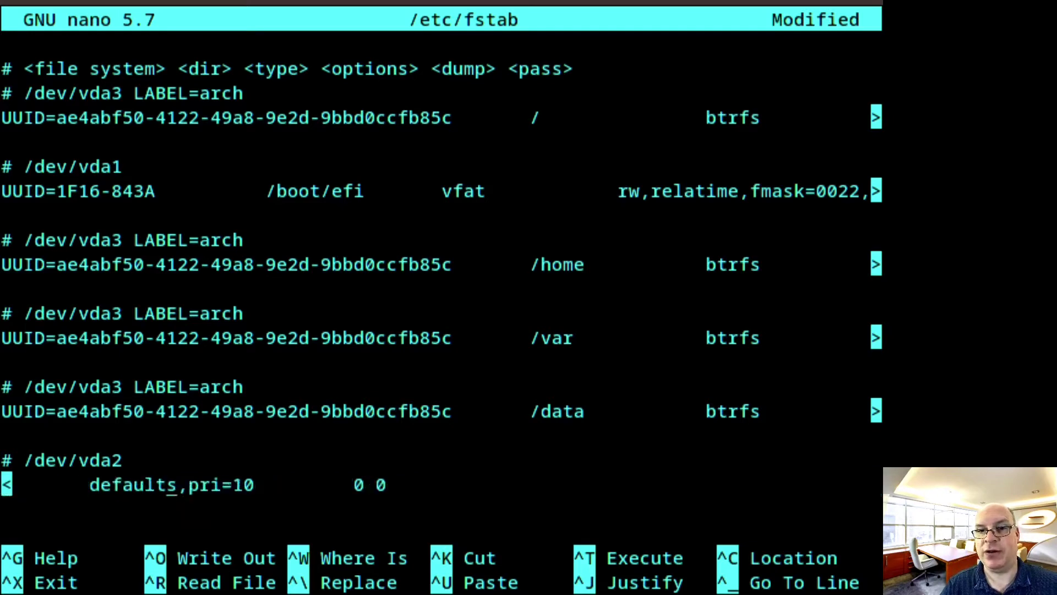
pyautogui.press('Left')
pyautogui.press('Left')
pyautogui.press('Left')
pyautogui.press('Left')
pyautogui.press('Left')
pyautogui.press('Left')
pyautogui.press('Left')
pyautogui.press('Left')
pyautogui.press('Left')
pyautogui.press('Left')
pyautogui.press('Left')
pyautogui.press('Left')
pyautogui.press('Left')
pyautogui.press('Left')
pyautogui.press('Left')
pyautogui.press('Left')
pyautogui.press('Left')
pyautogui.press('Left')
pyautogui.press('Left')
pyautogui.press('Left')
pyautogui.press('Left')
pyautogui.press('Left')
pyautogui.press('Left')
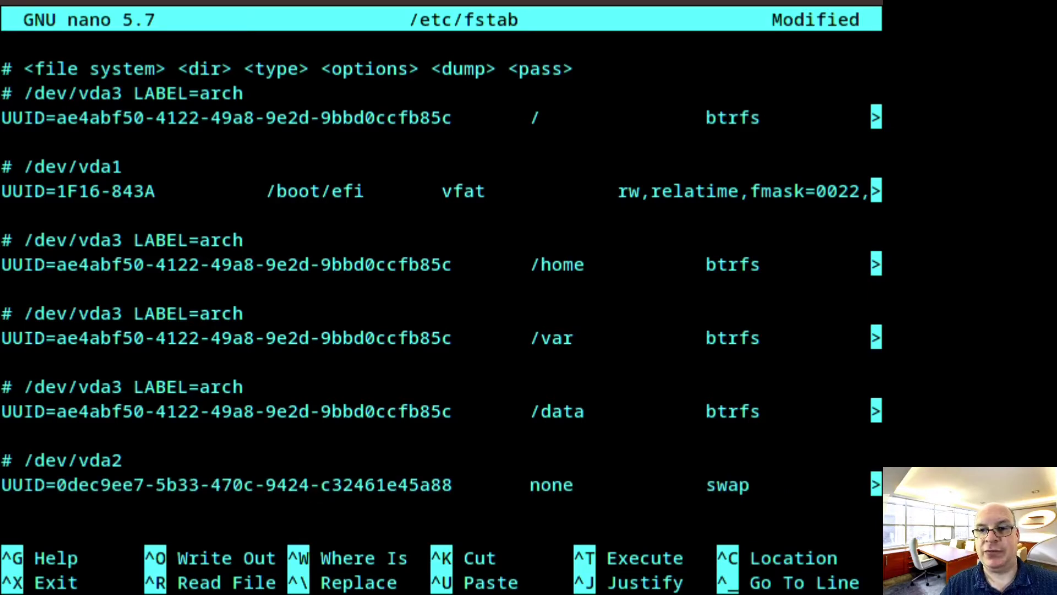
pyautogui.press('Right')
pyautogui.press('Right')
pyautogui.press('Right')
pyautogui.press('Right')
pyautogui.press('Right')
pyautogui.press('Right')
pyautogui.press('Right')
pyautogui.press('Right')
pyautogui.press('Right')
pyautogui.press('Right')
pyautogui.press('Right')
pyautogui.press('Right')
pyautogui.press('Right')
pyautogui.press('Right')
pyautogui.press('Right')
pyautogui.press('Right')
pyautogui.press('Right')
pyautogui.press('Right')
pyautogui.press('Right')
pyautogui.press('Right')
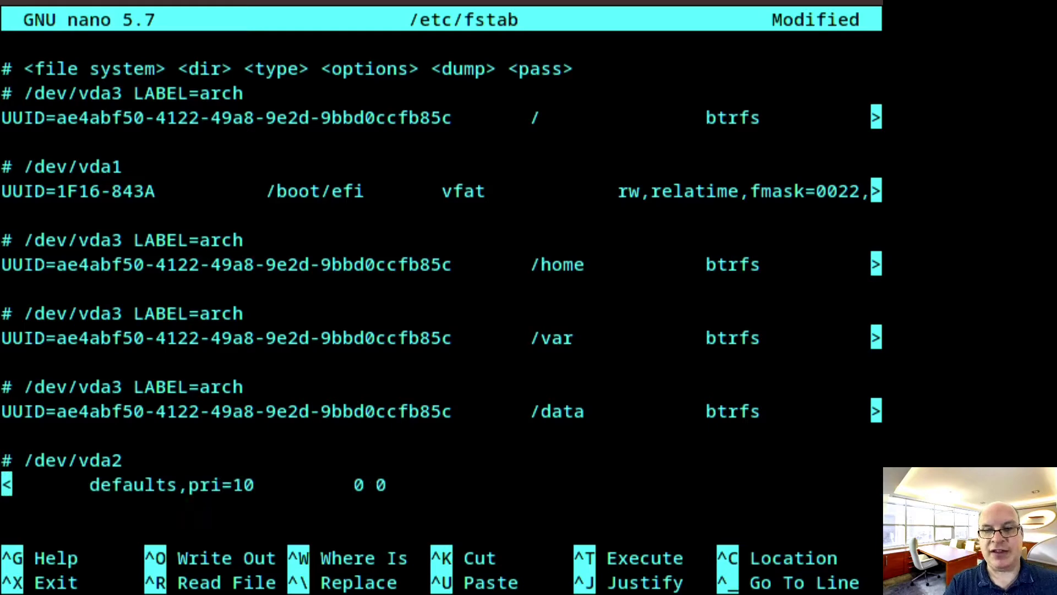
# Save /etc/fstab and exit nano back to the chroot shell
pyautogui.hotkey('ctrl', 'x')
pyautogui.press('y')
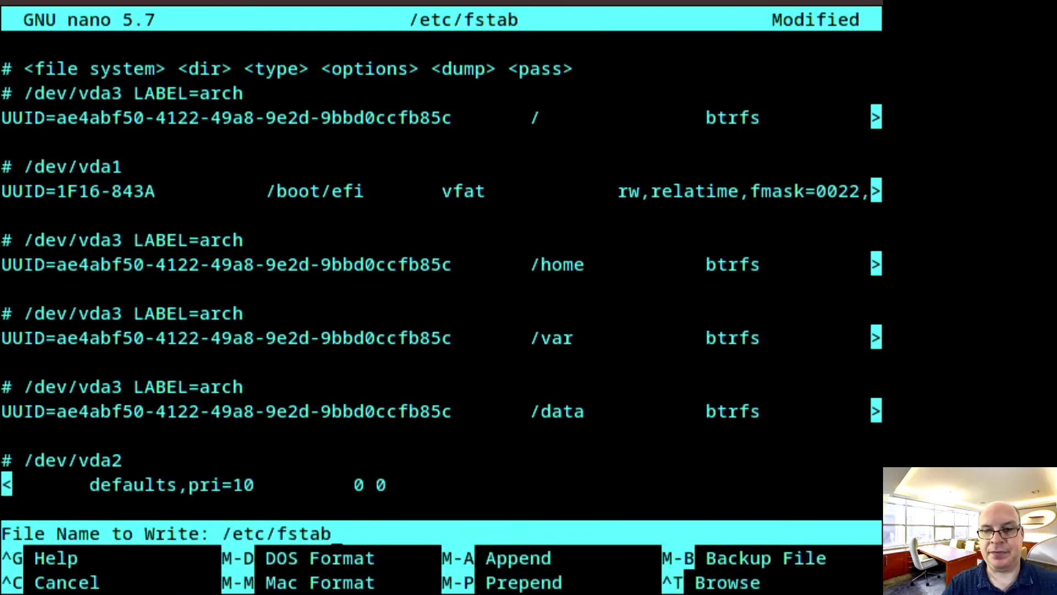
pyautogui.press('Return')
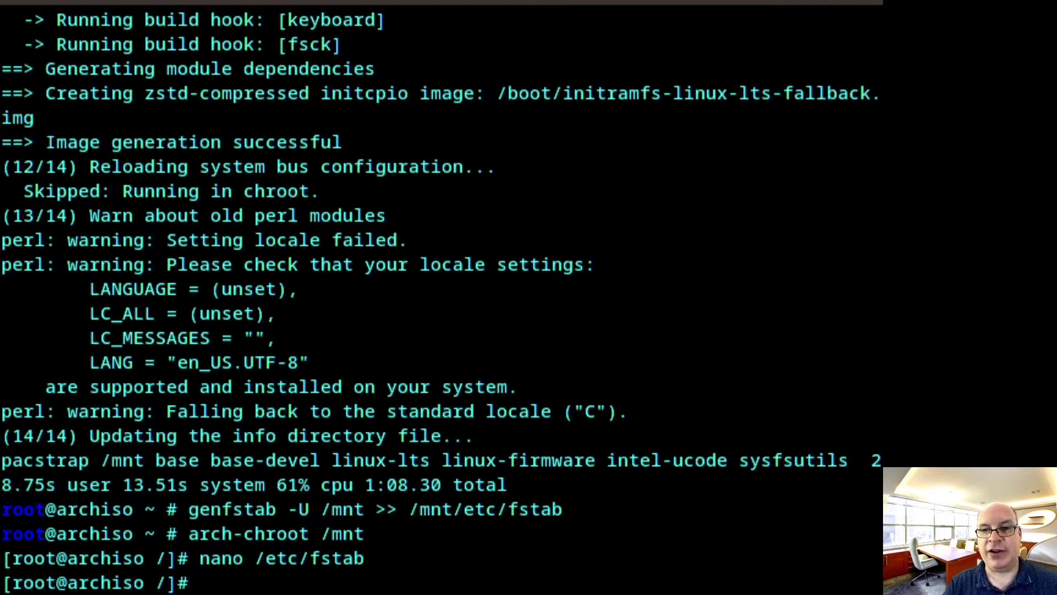
# Link /etc/localtime to the America/Los_Angeles zone file and sync the hardware clock with hwclock --systohc
pyautogui.hotkey('ctrl', 'l')
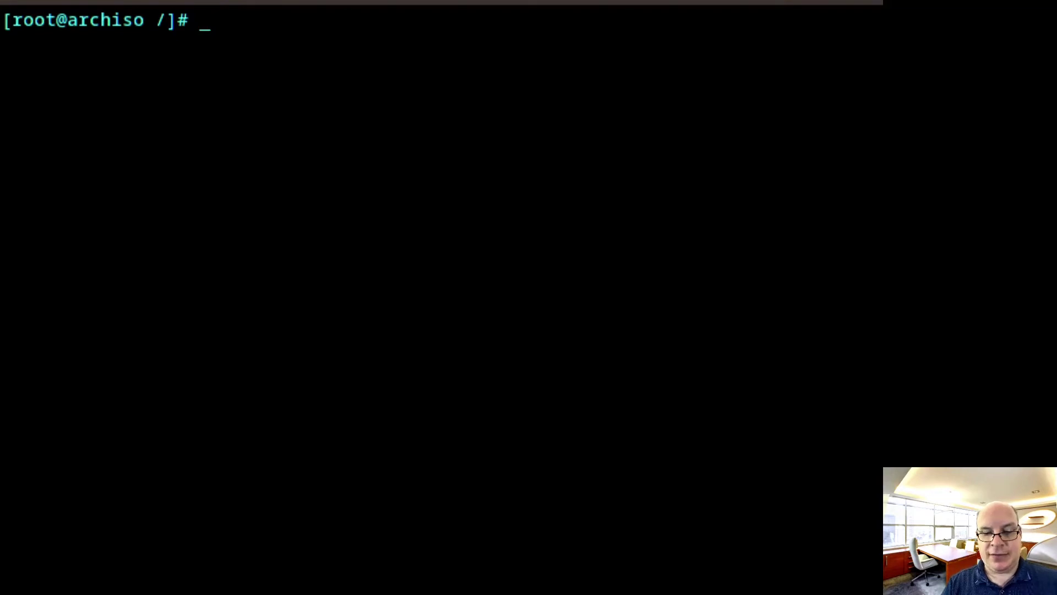
pyautogui.write('ln ')
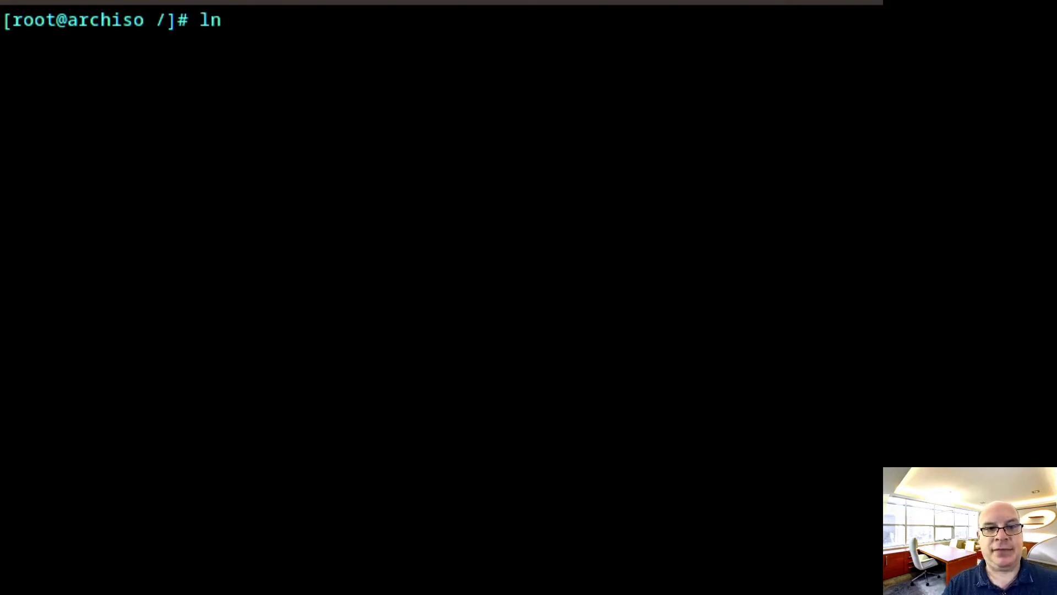
pyautogui.write('-sf')
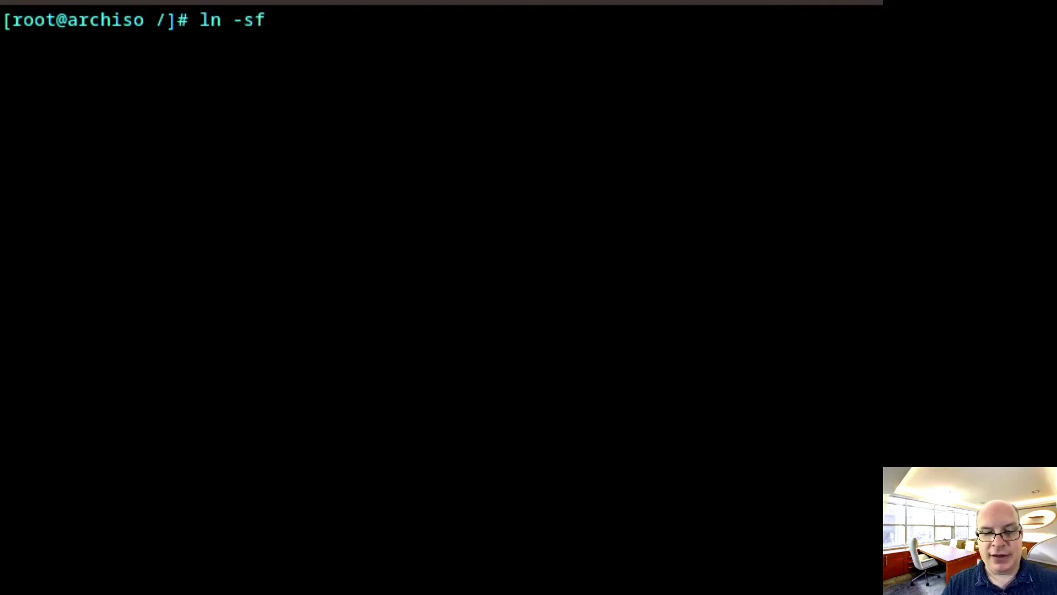
pyautogui.write(' /usr')
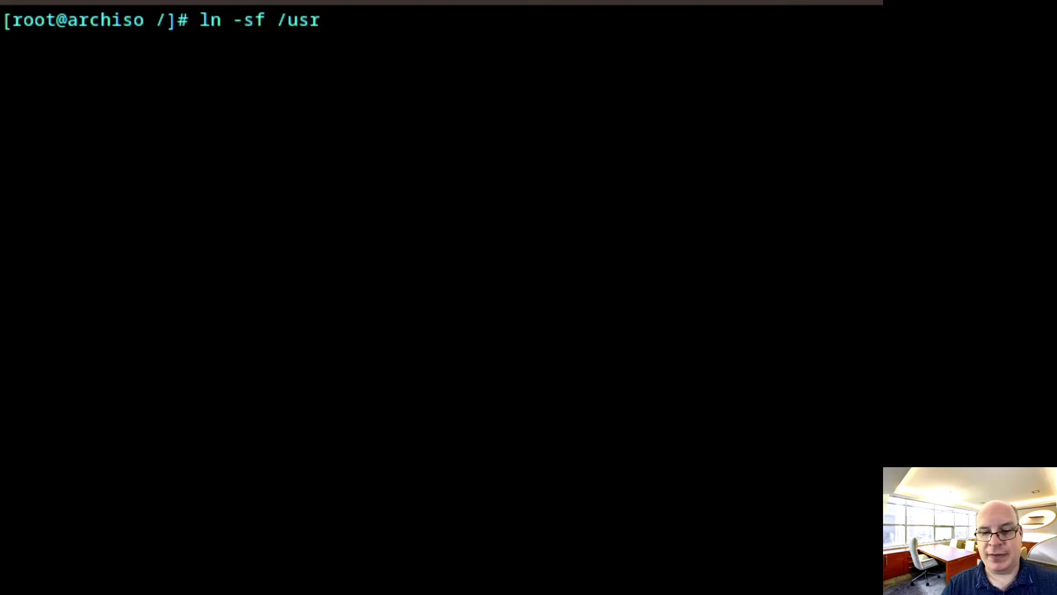
pyautogui.write('/share/zoneinfo')
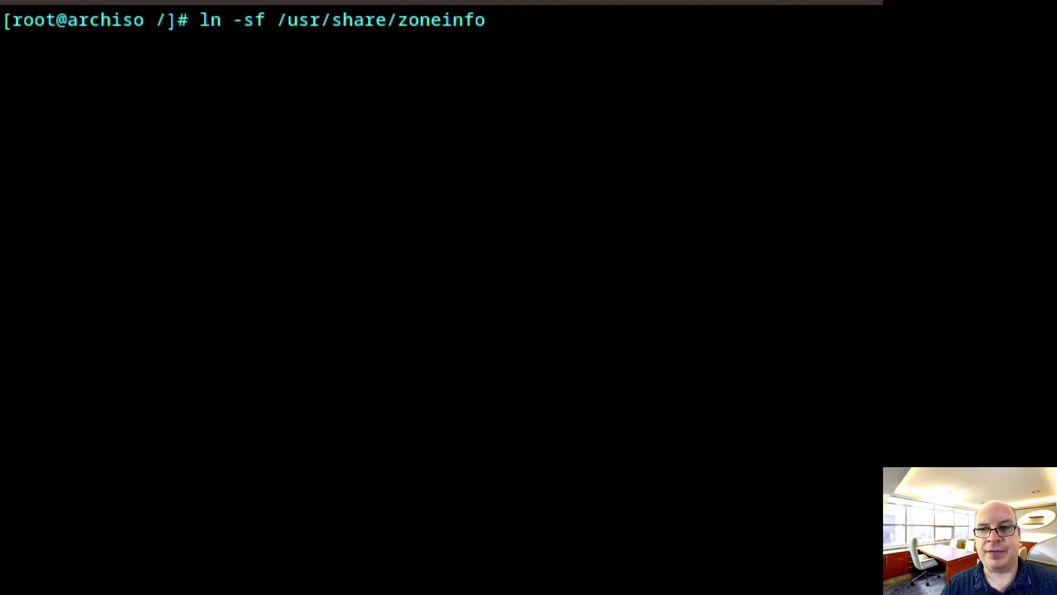
pyautogui.write('/')
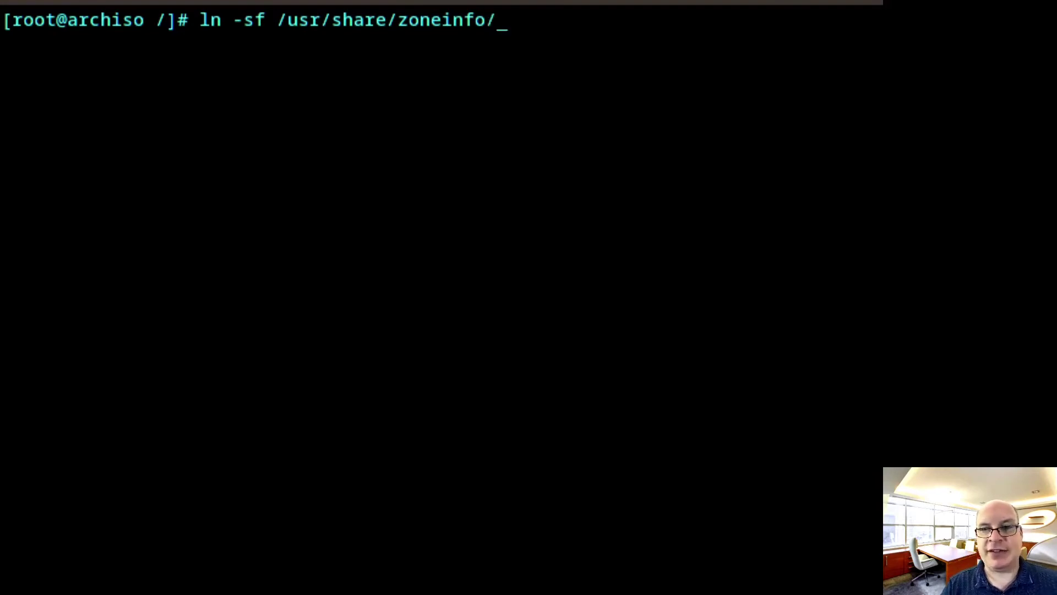
pyautogui.write('Ameri')
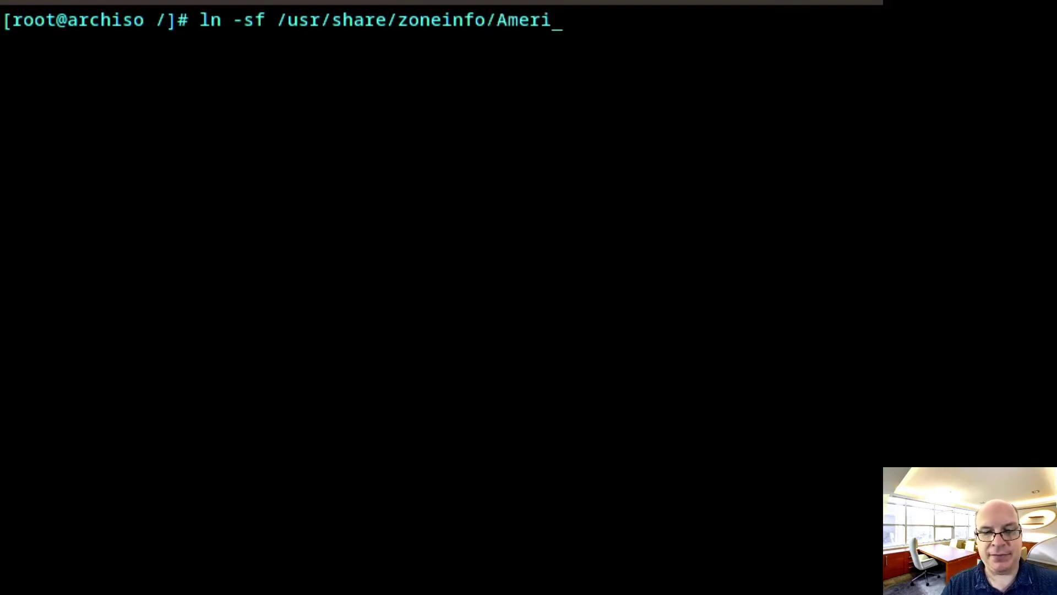
pyautogui.write('ca/Los')
pyautogui.press('Tab')
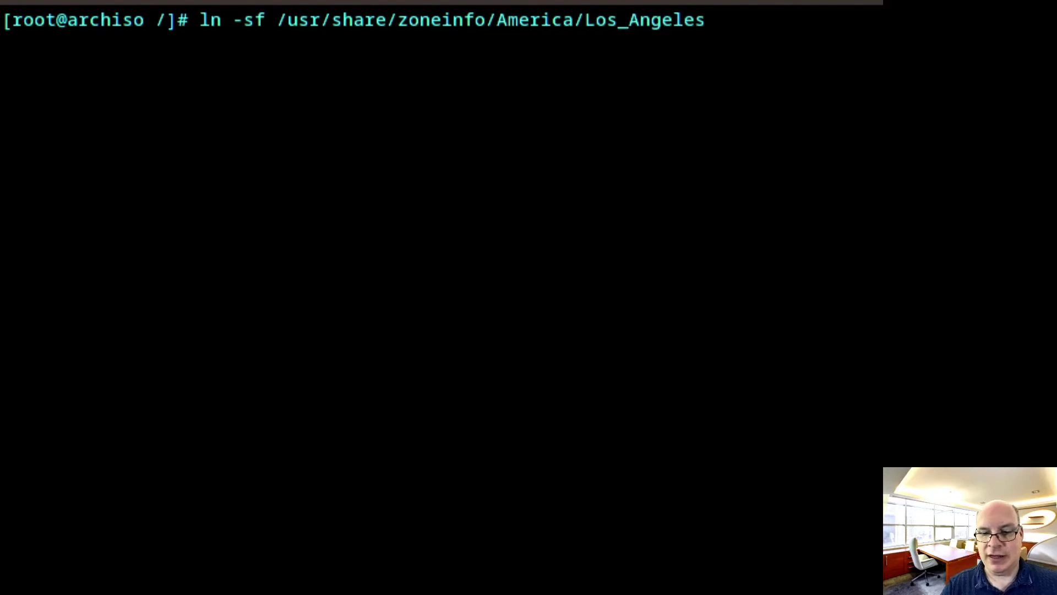
pyautogui.write('/etc/l')
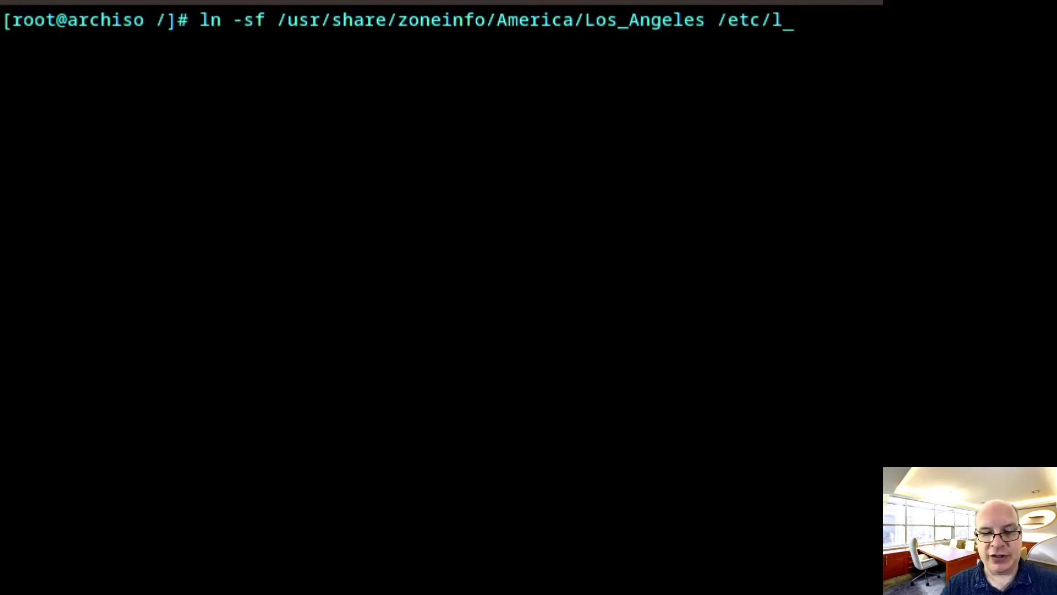
pyautogui.write('ocaltime')
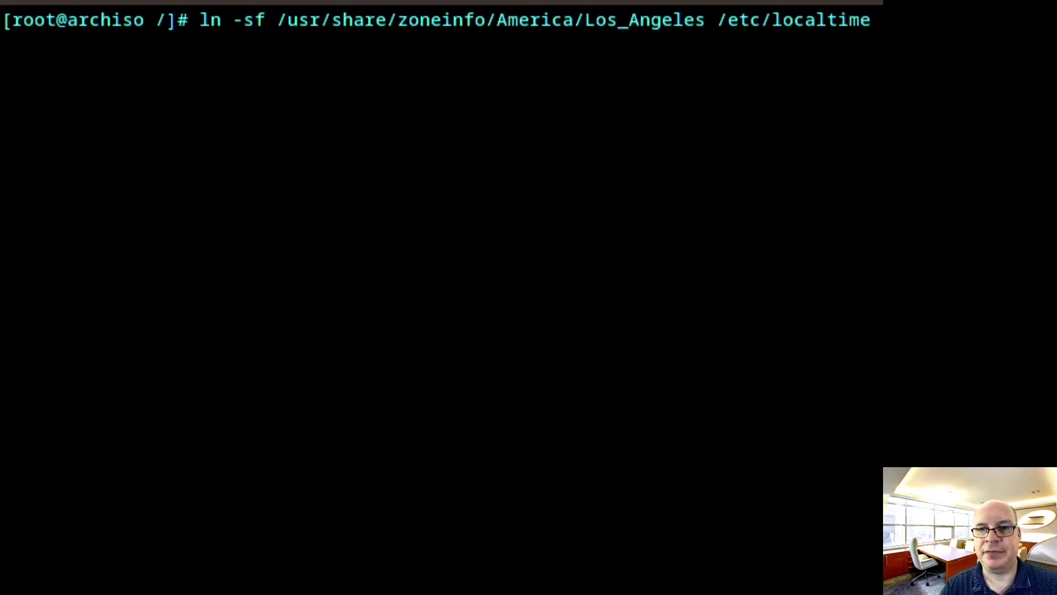
pyautogui.press('Return')
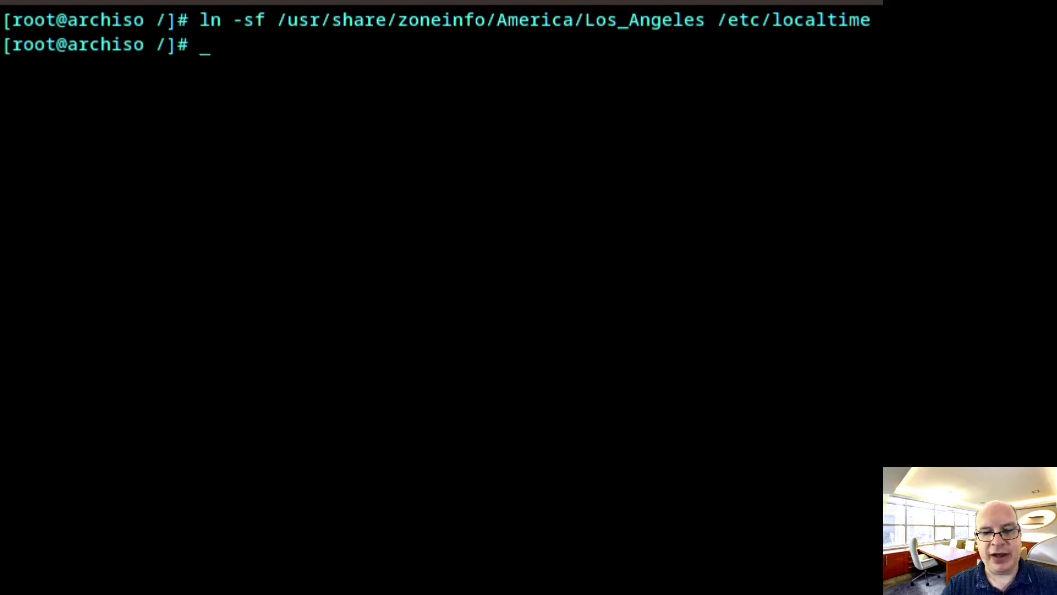
pyautogui.write('hwclock -')
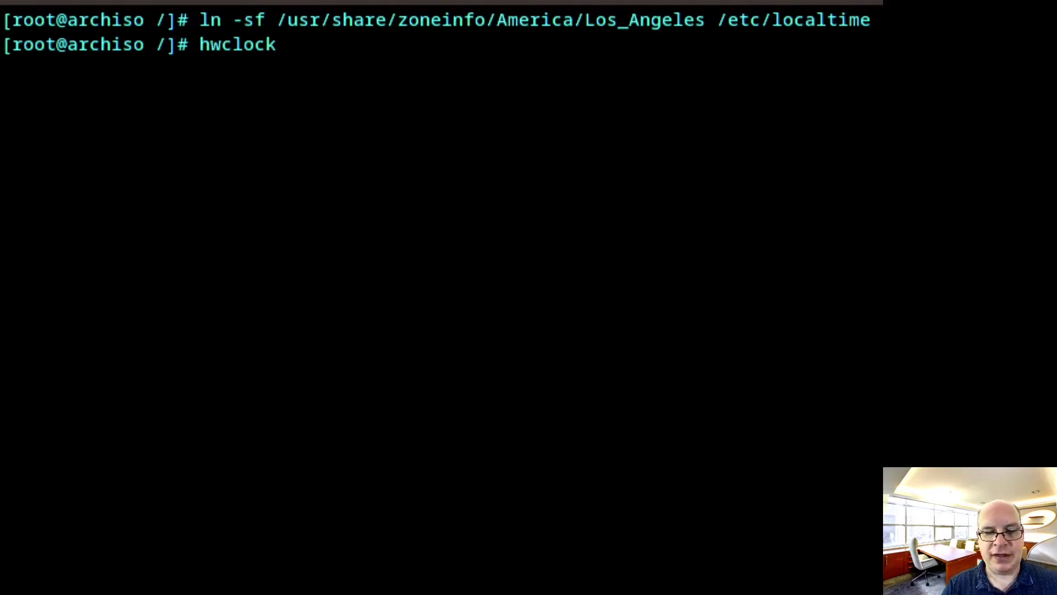
pyautogui.write('-')
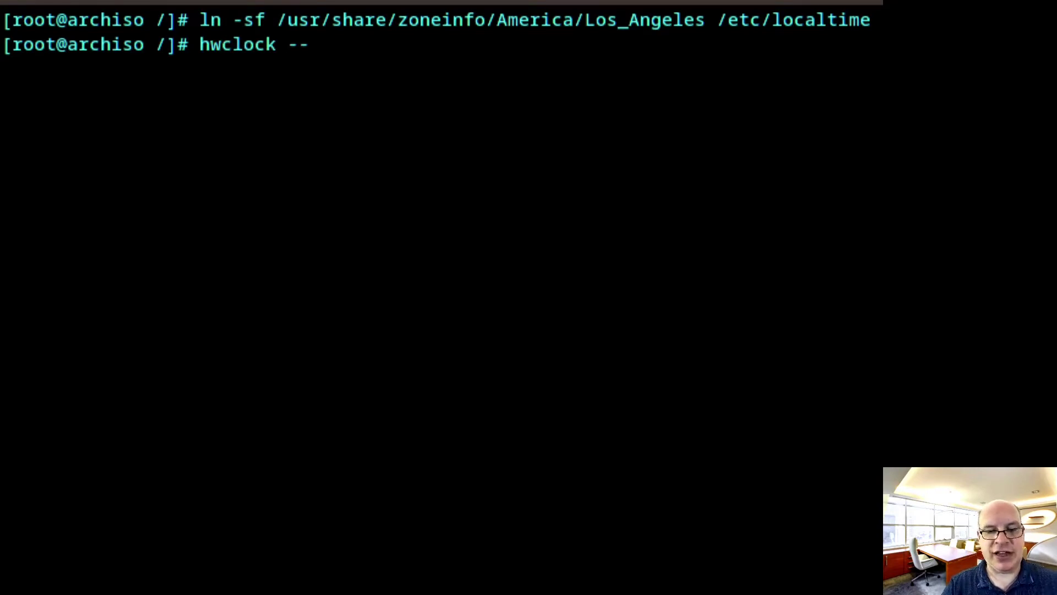
pyautogui.write('sys')
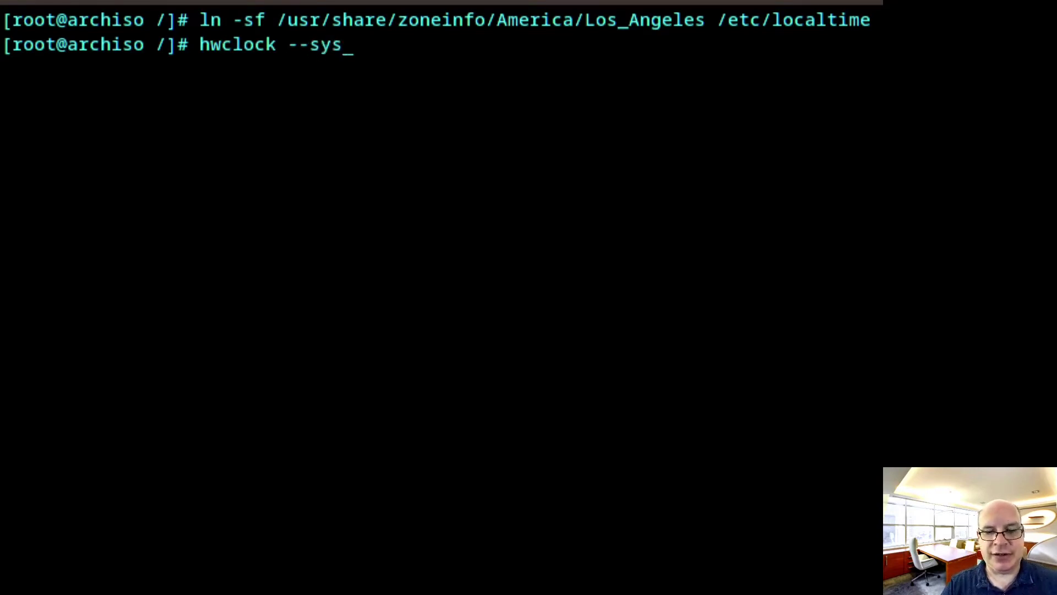
pyautogui.write('tohc')
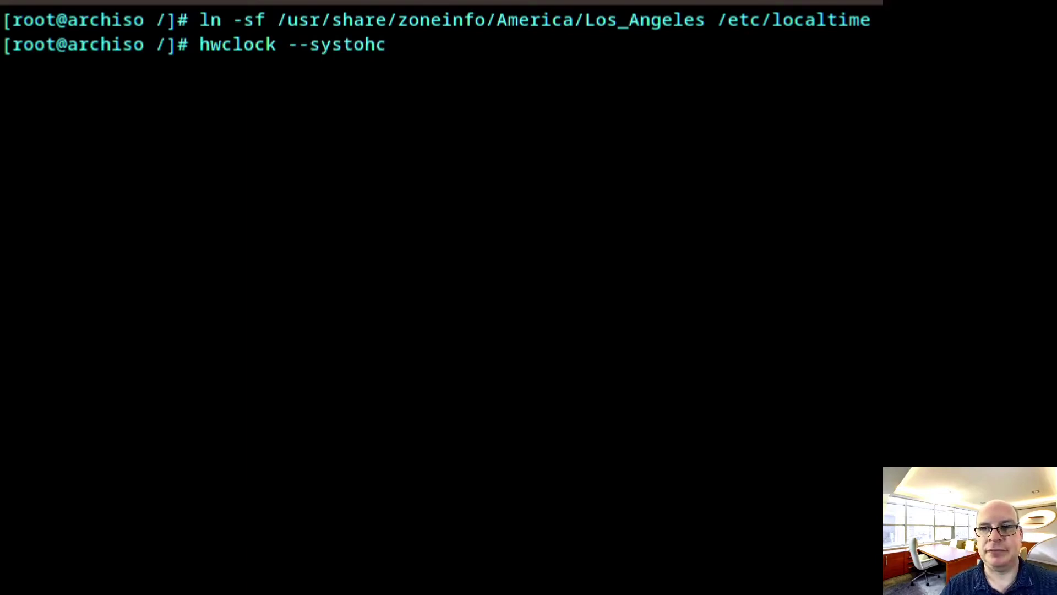
pyautogui.press('Return')
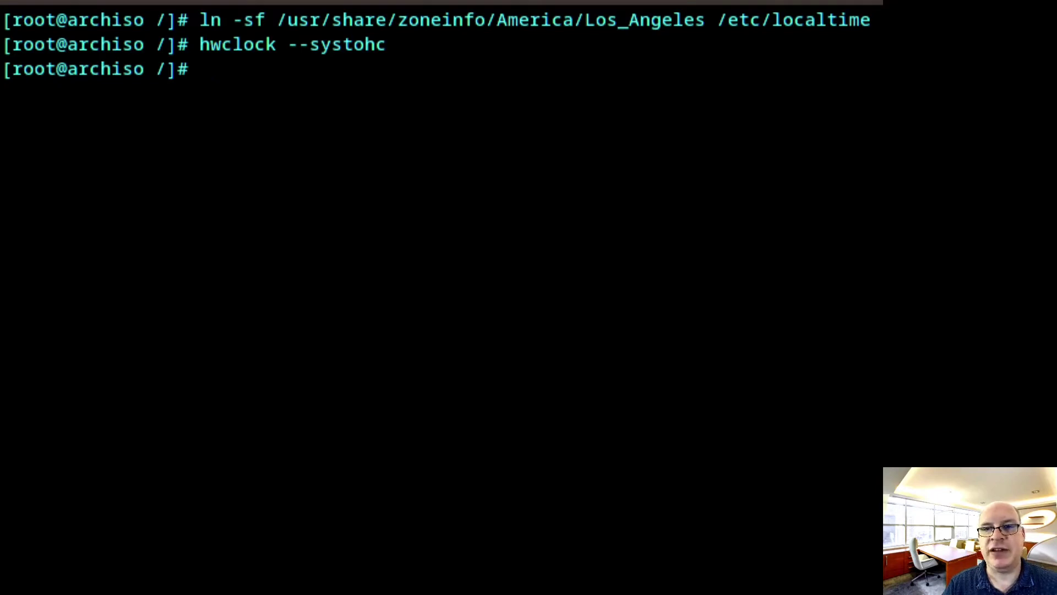
# Enable and generate the en_US.UTF-8 locale, then append LANG=en_US.UTF-8 to /etc/locale.conf
pyautogui.write("sed -i 's/#en_US.UTF-8/en_US.UTF-8/' /etc/locale.gen && locale-gen")
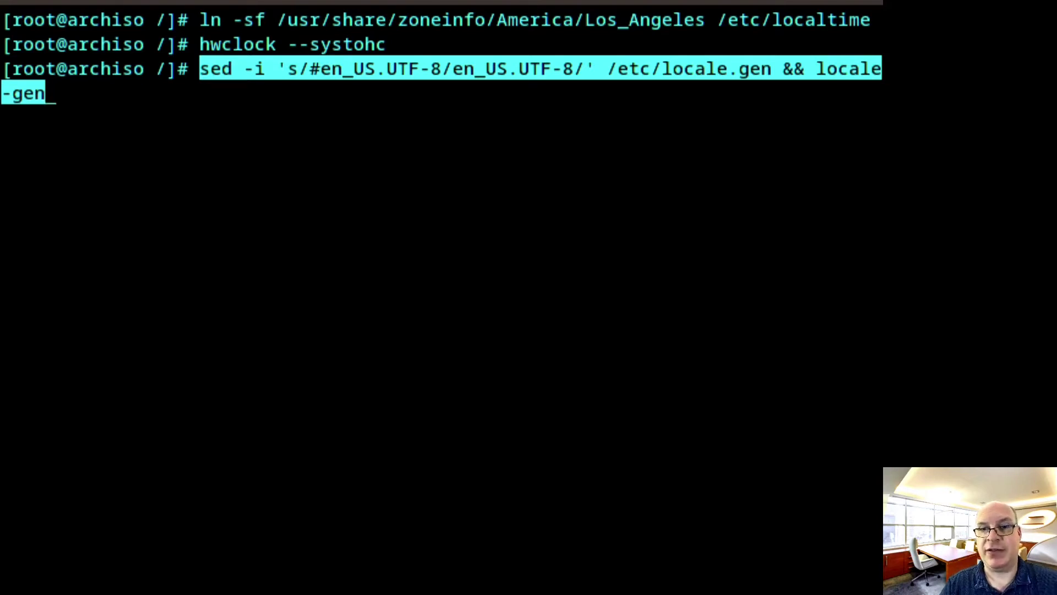
pyautogui.press('Return')
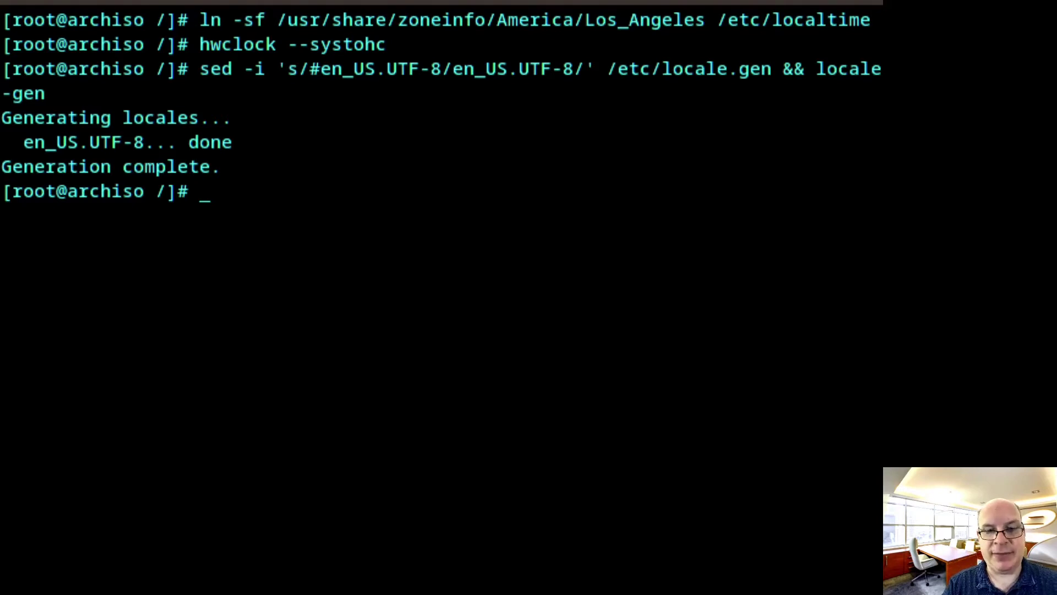
pyautogui.write('echo')
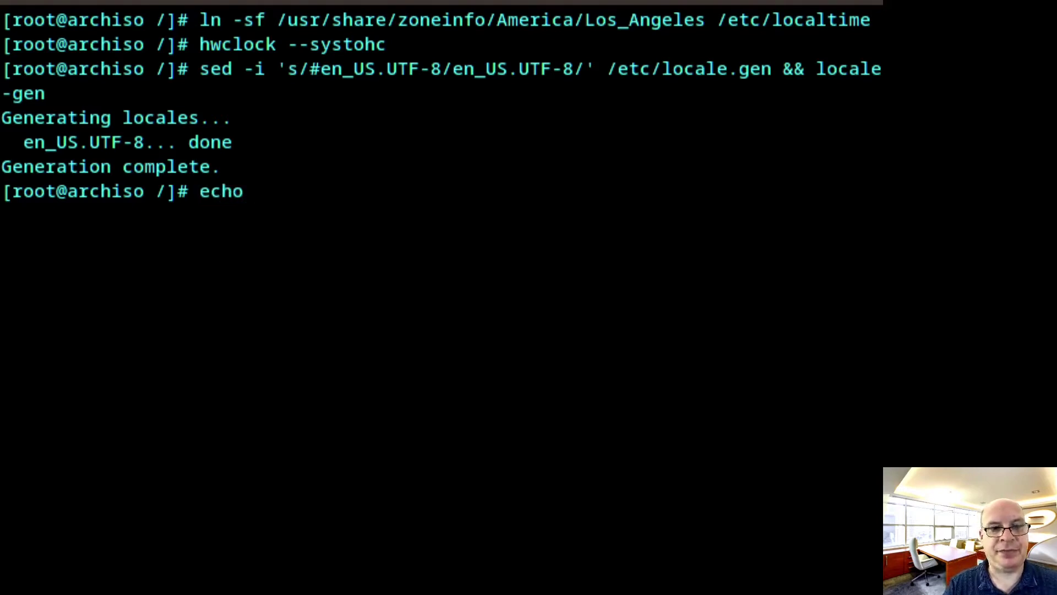
pyautogui.write(' "')
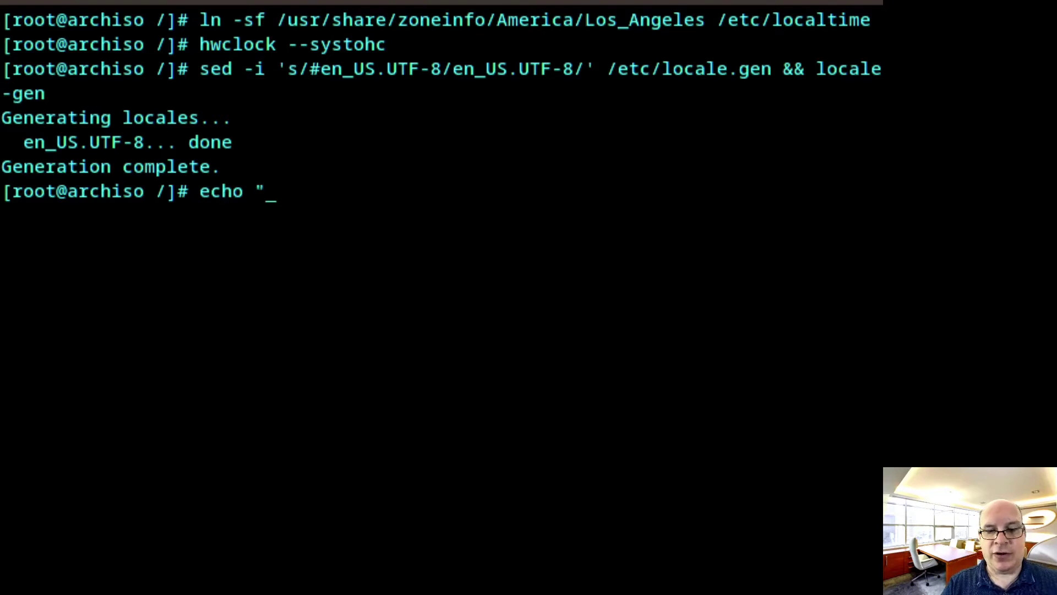
pyautogui.write('LANG')
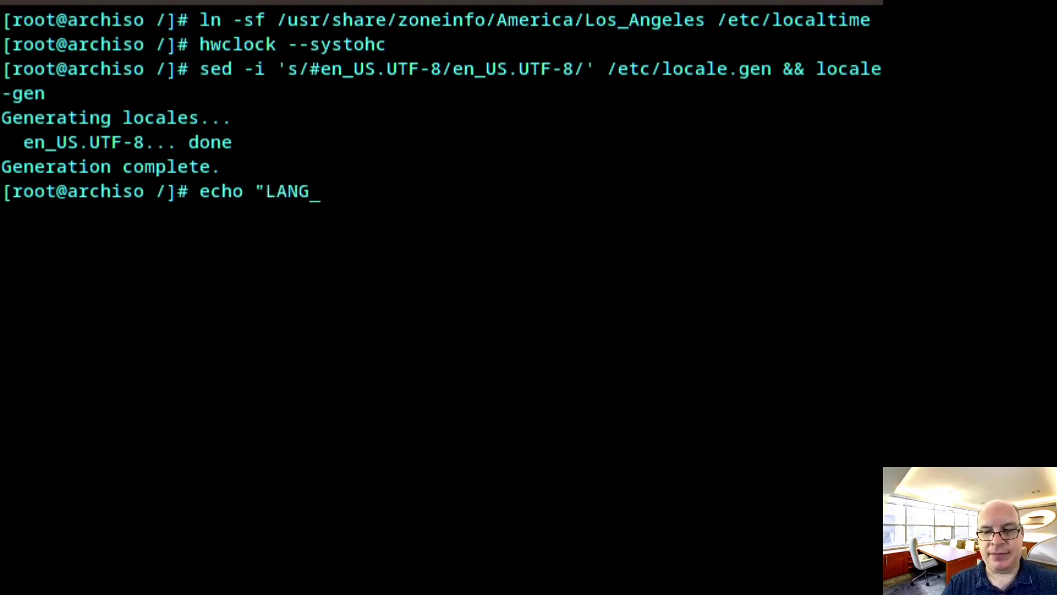
pyautogui.write('=')
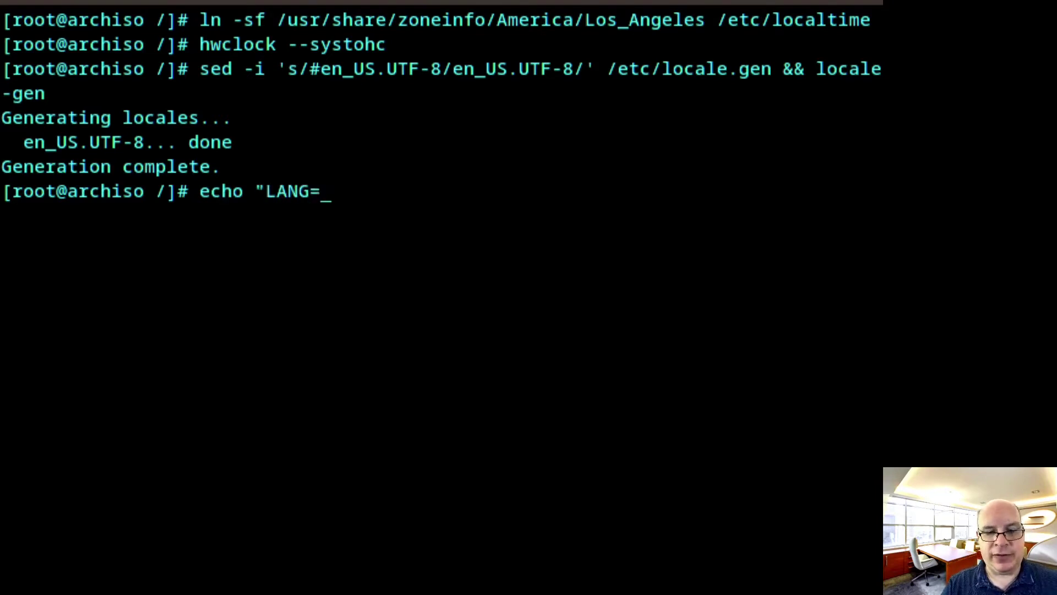
pyautogui.write('en_US')
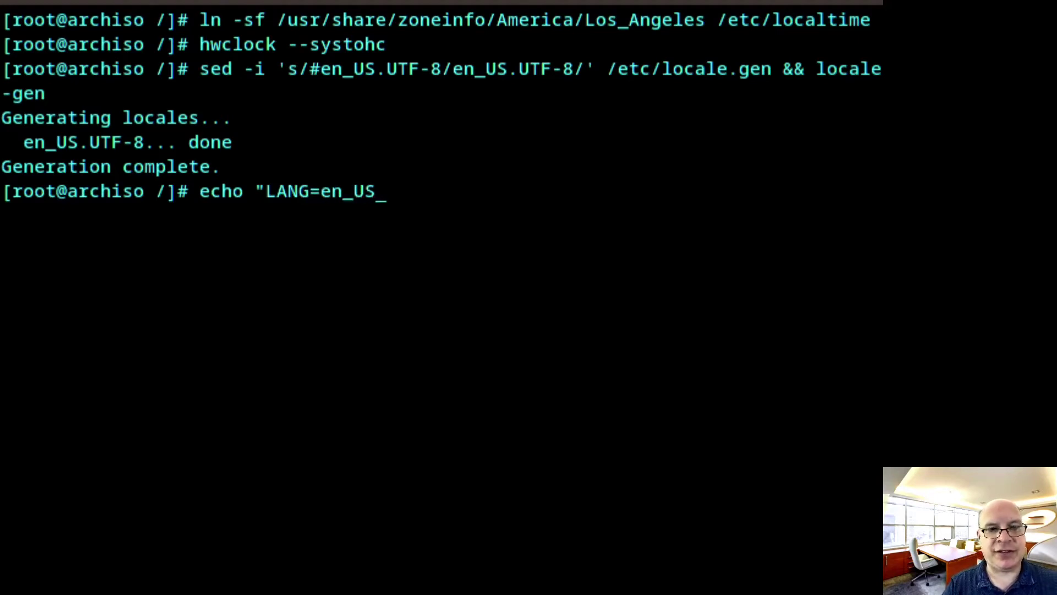
pyautogui.write('.UTF')
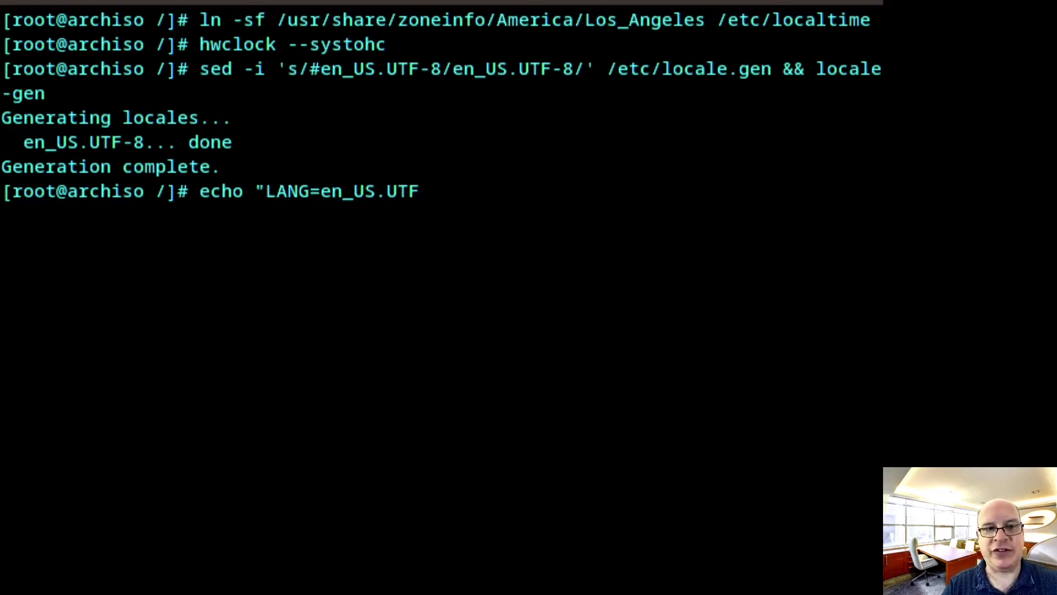
pyautogui.write('-')
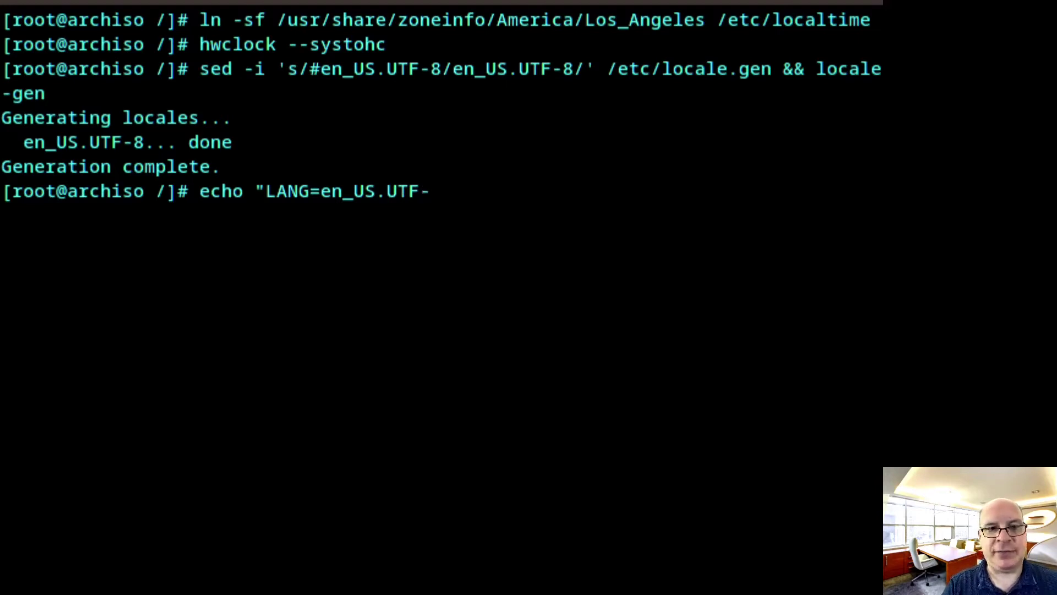
pyautogui.write('8')
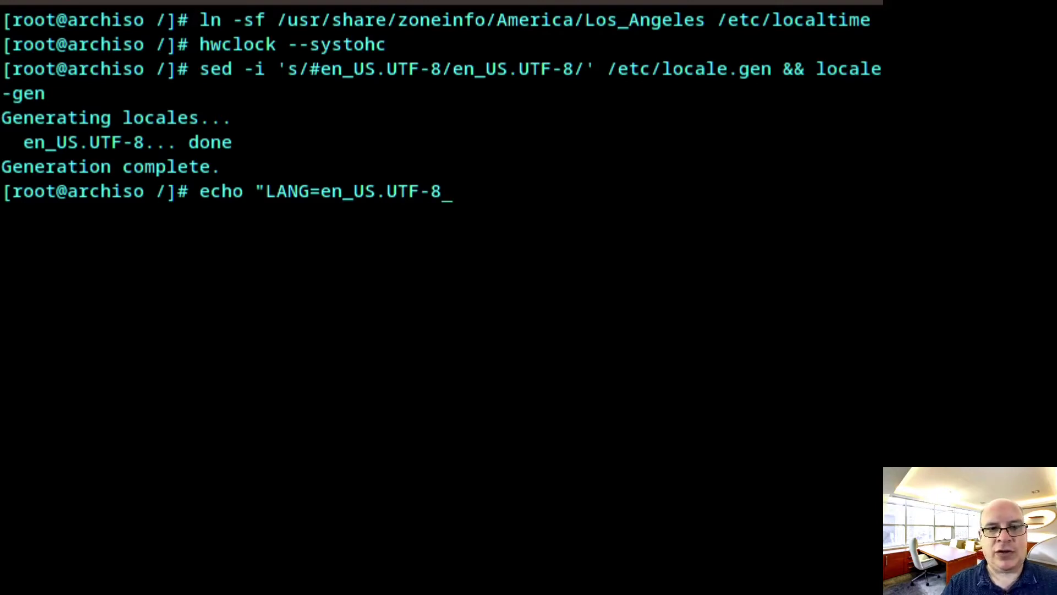
pyautogui.write('"')
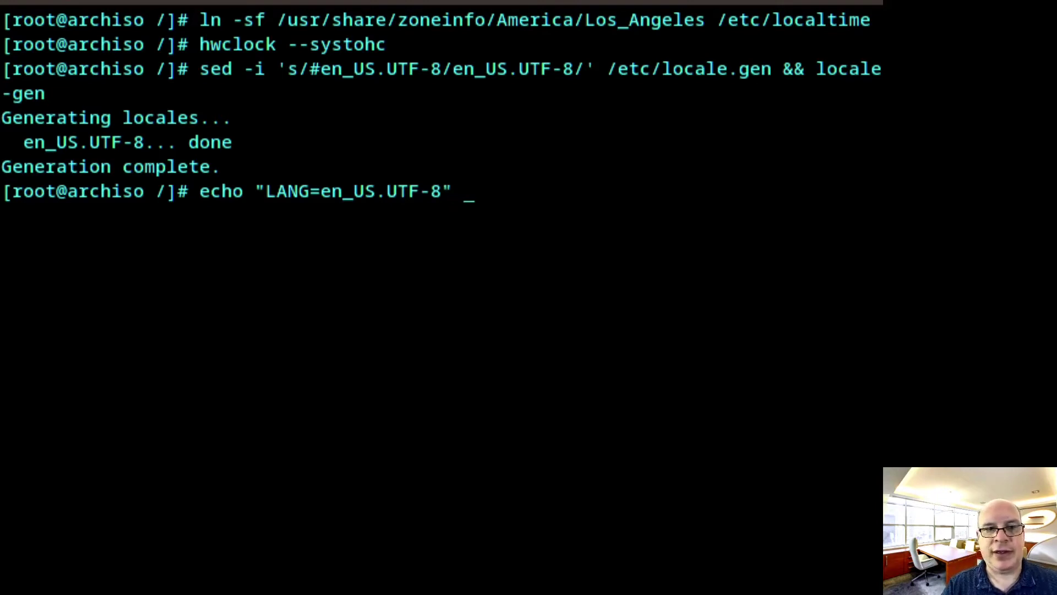
pyautogui.write(' >> ')
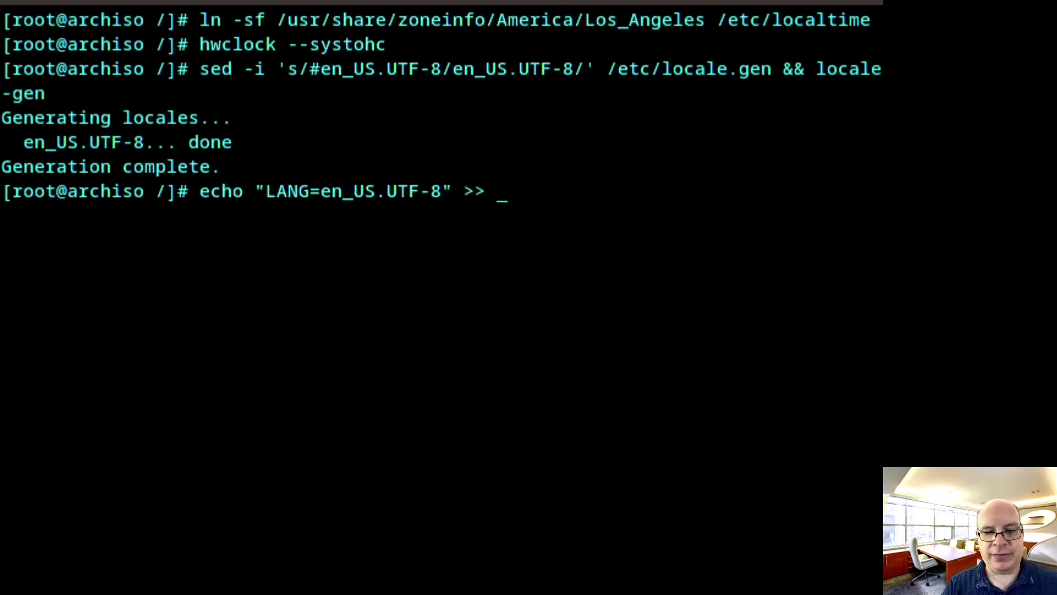
pyautogui.write('/etc/l')
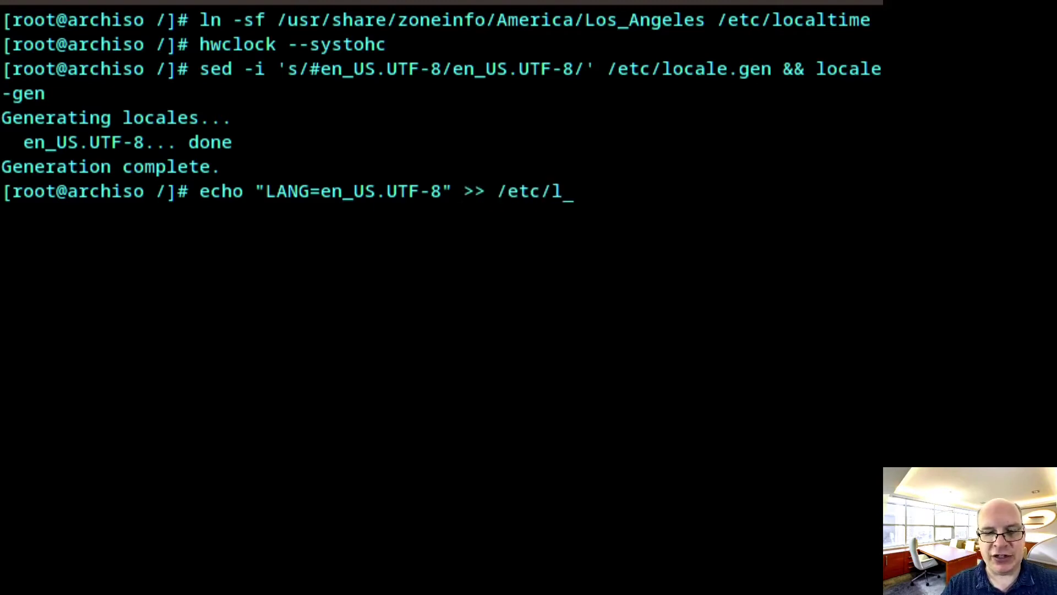
pyautogui.write('ocale.conf')
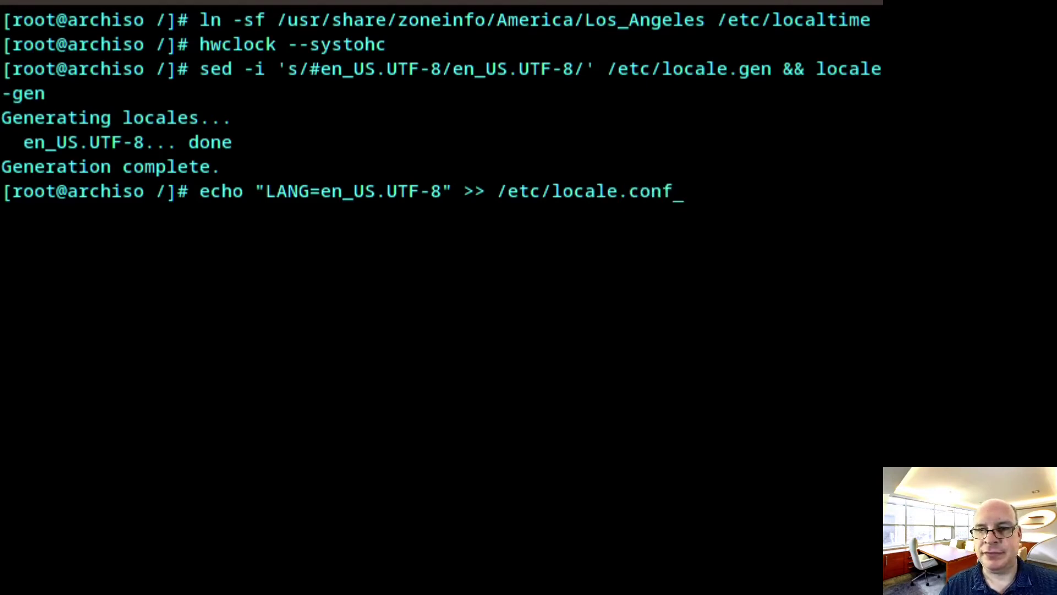
pyautogui.press('Return')
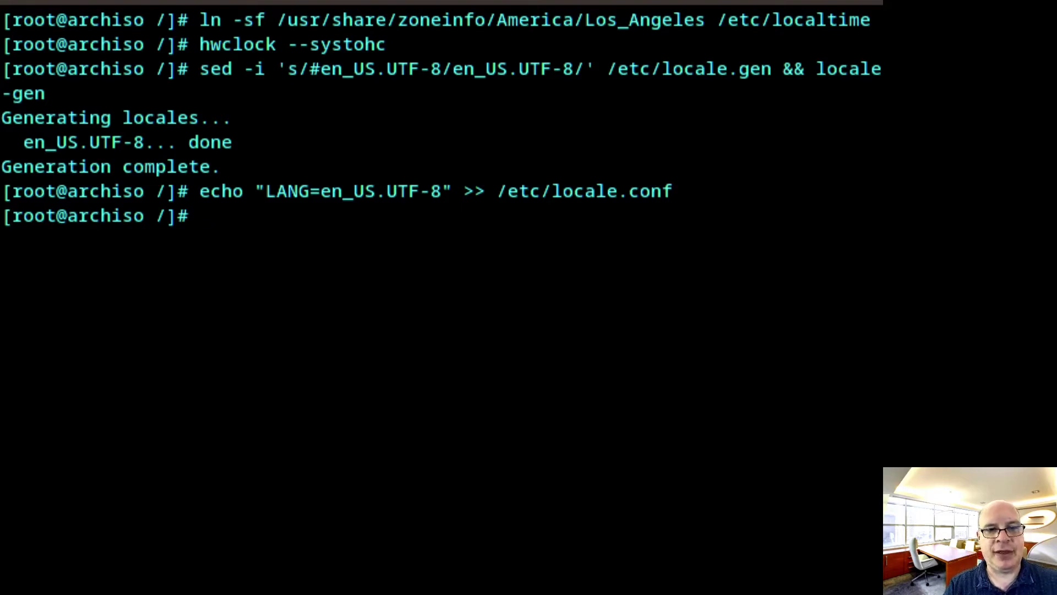
# Append the name 'arch' to /etc/hostname with an echo command
pyautogui.write('ec')
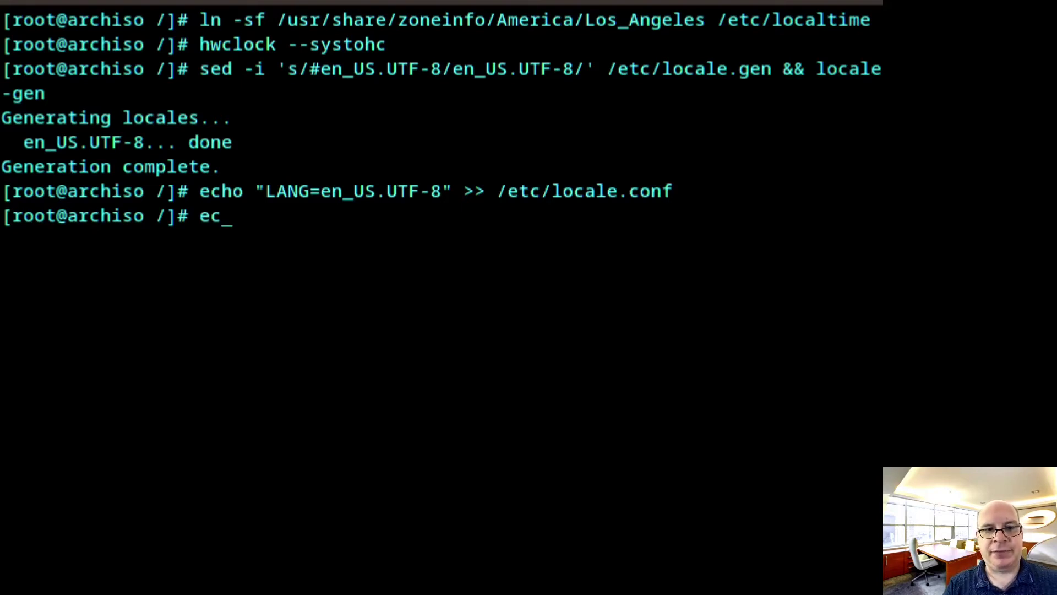
pyautogui.write('ho "')
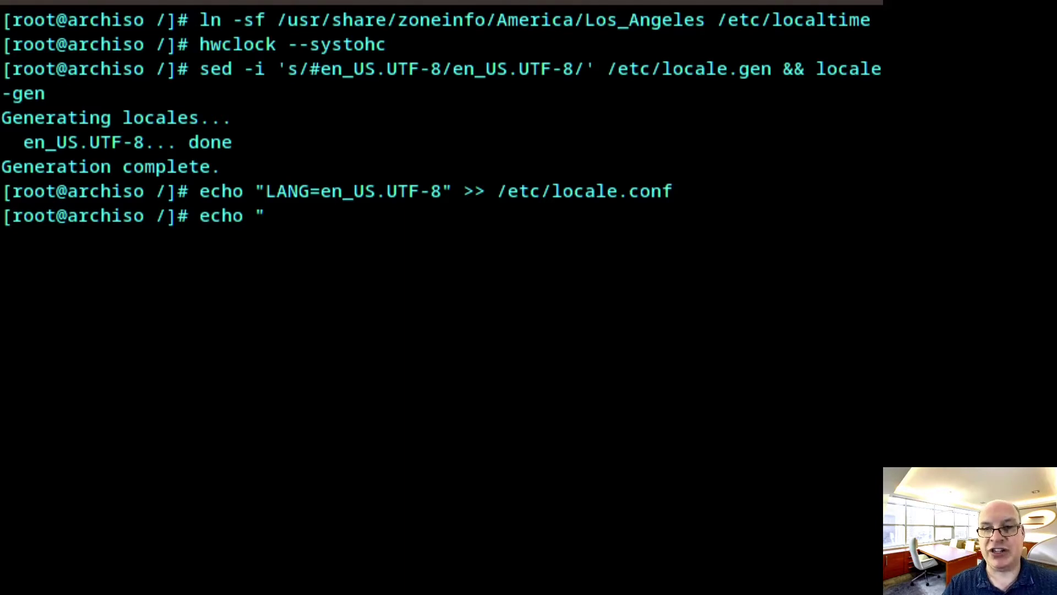
pyautogui.write('arch')
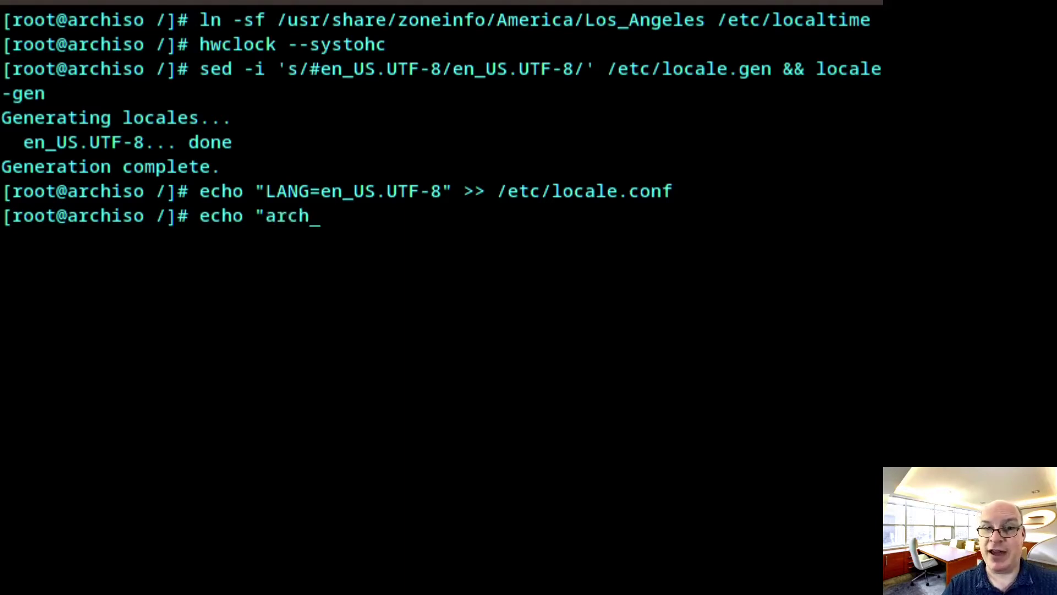
pyautogui.write('"')
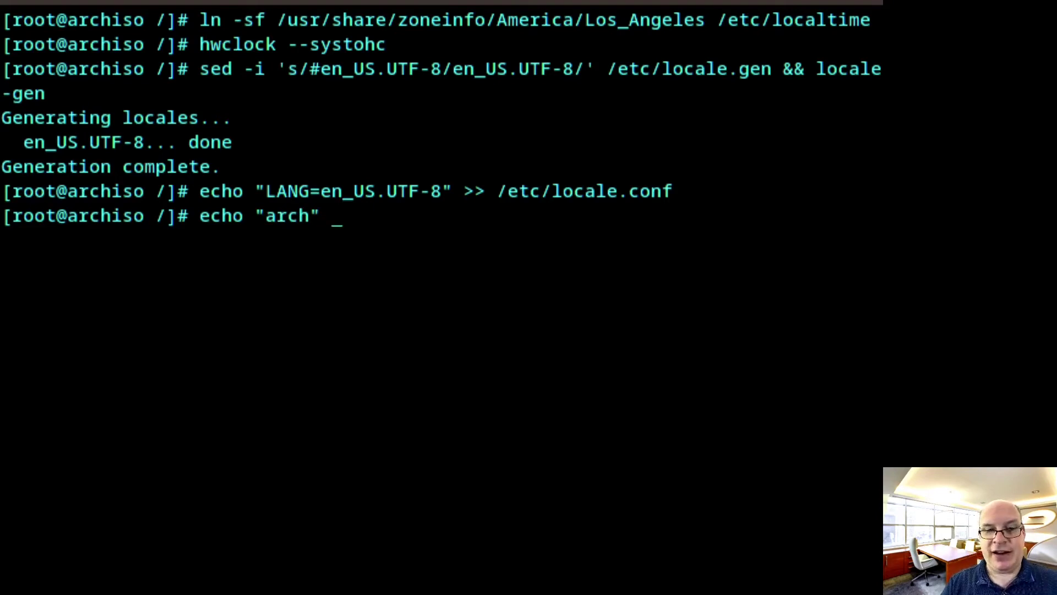
pyautogui.write(' >> /')
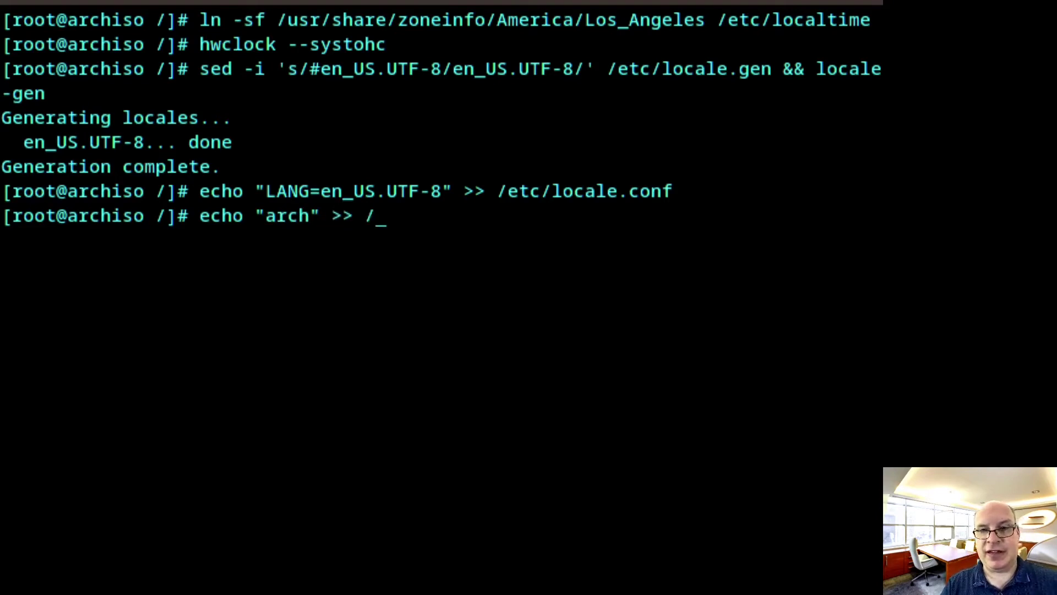
pyautogui.write('etc/host')
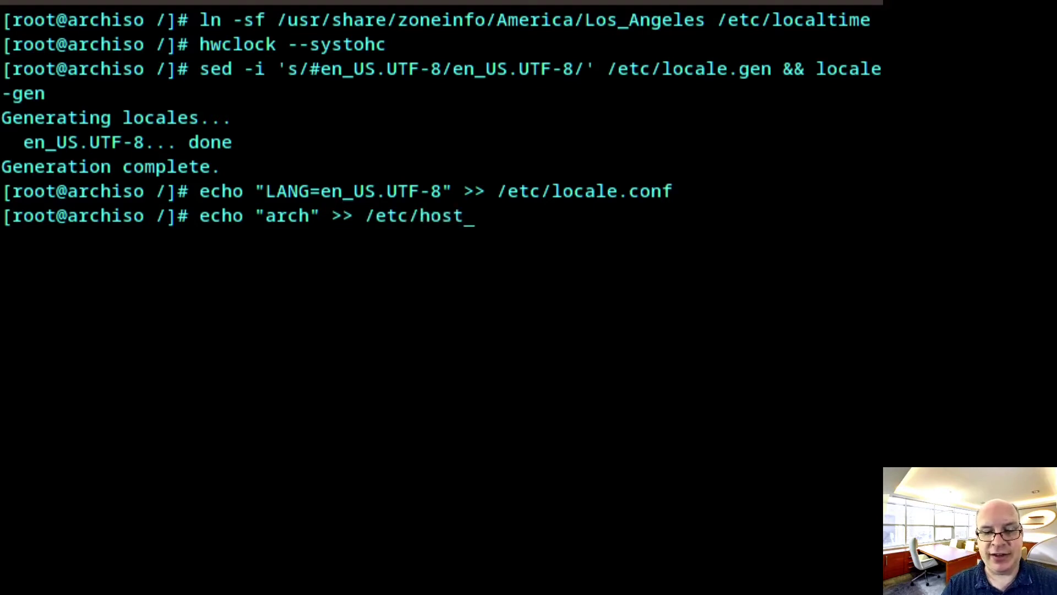
pyautogui.write('name')
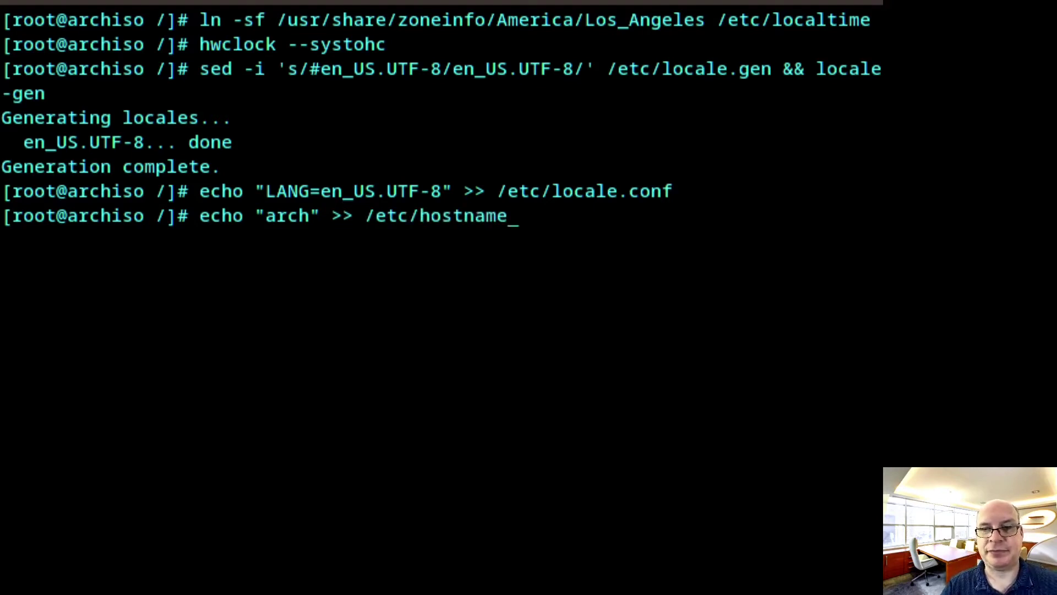
pyautogui.press('Return')
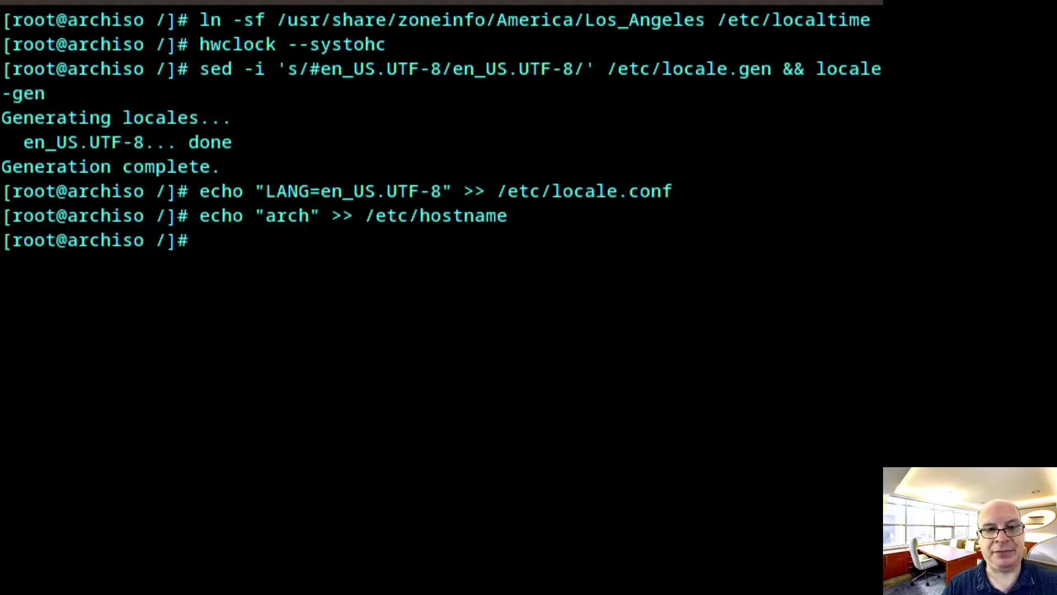
# Append the '127.0.0.1 localhost' and '::1 localhost' lines to /etc/hosts
pyautogui.write('echo')
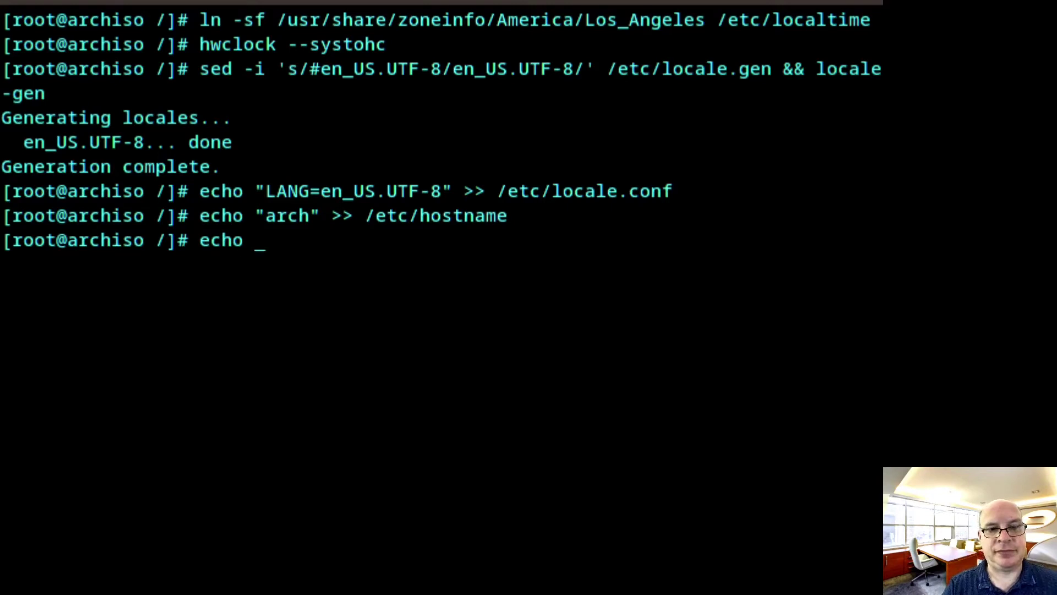
pyautogui.write(' "127.0.0.1')
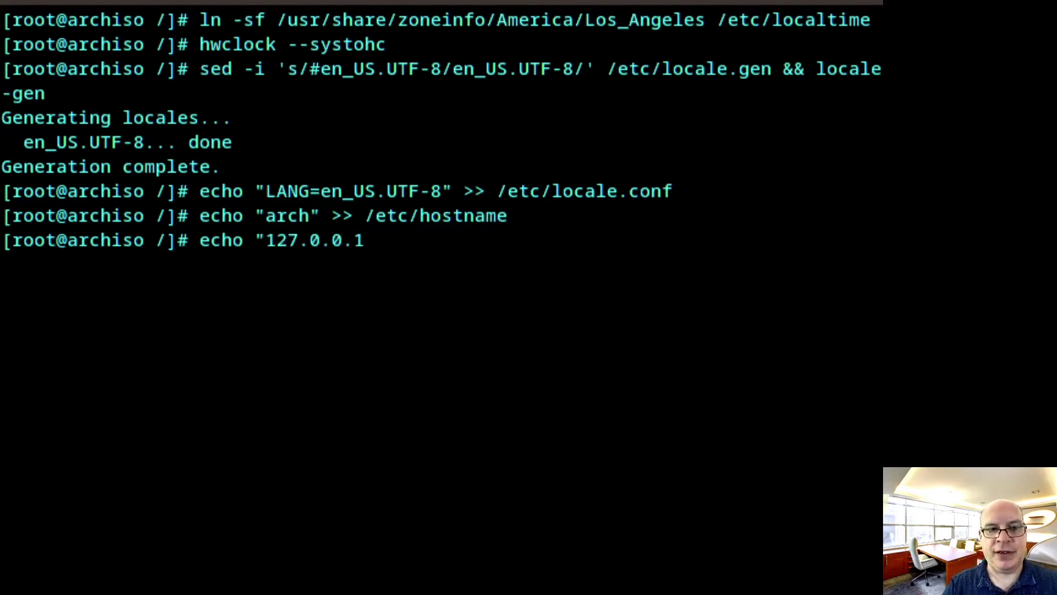
pyautogui.write(' localhost')
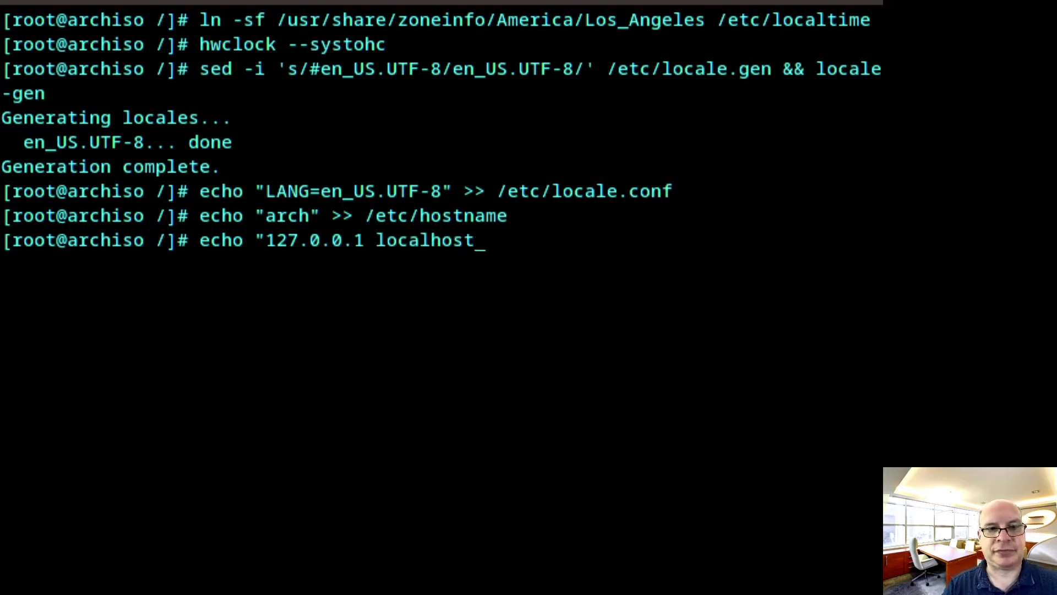
pyautogui.write('" ')
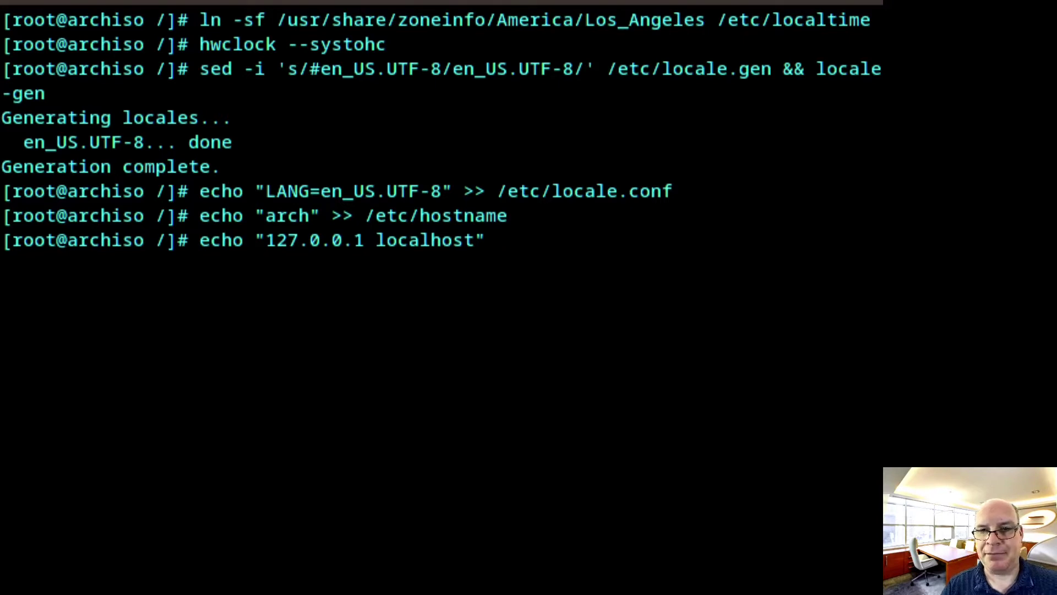
pyautogui.write('>> ')
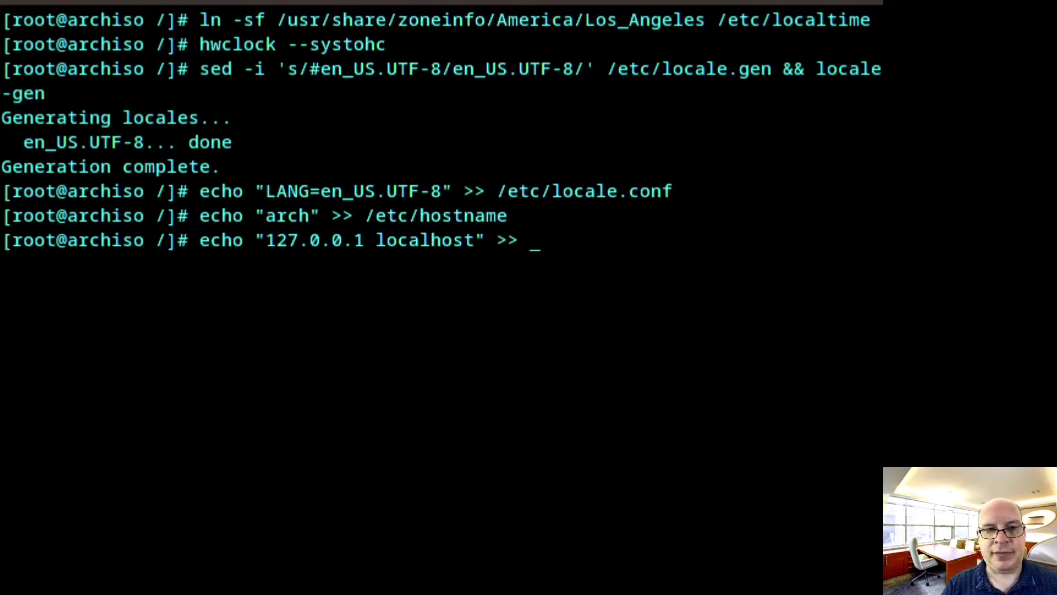
pyautogui.write('/etc/hos')
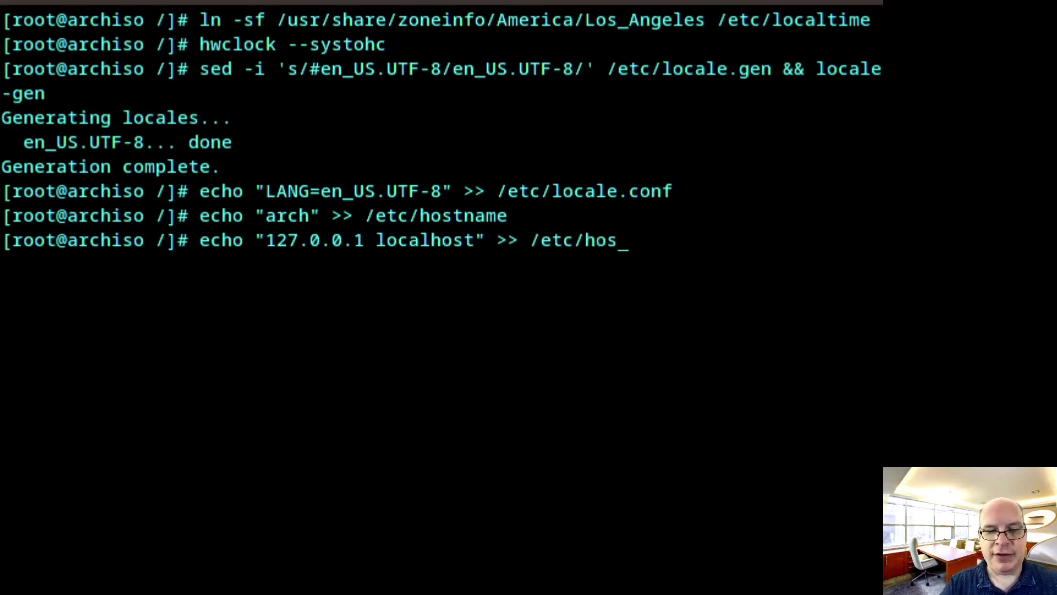
pyautogui.write('ts')
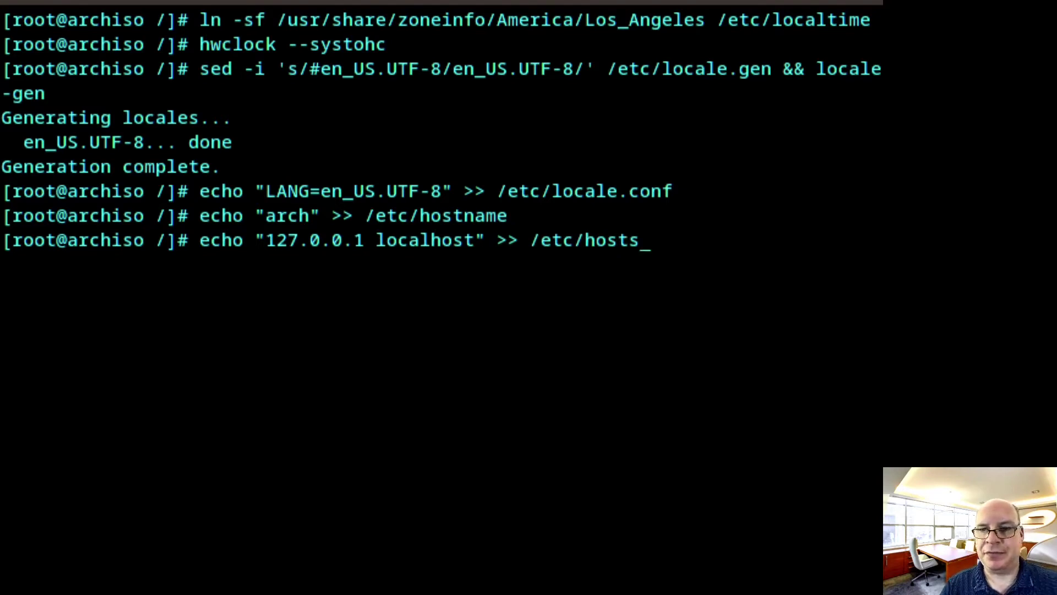
pyautogui.press('Return')
pyautogui.press('Up')
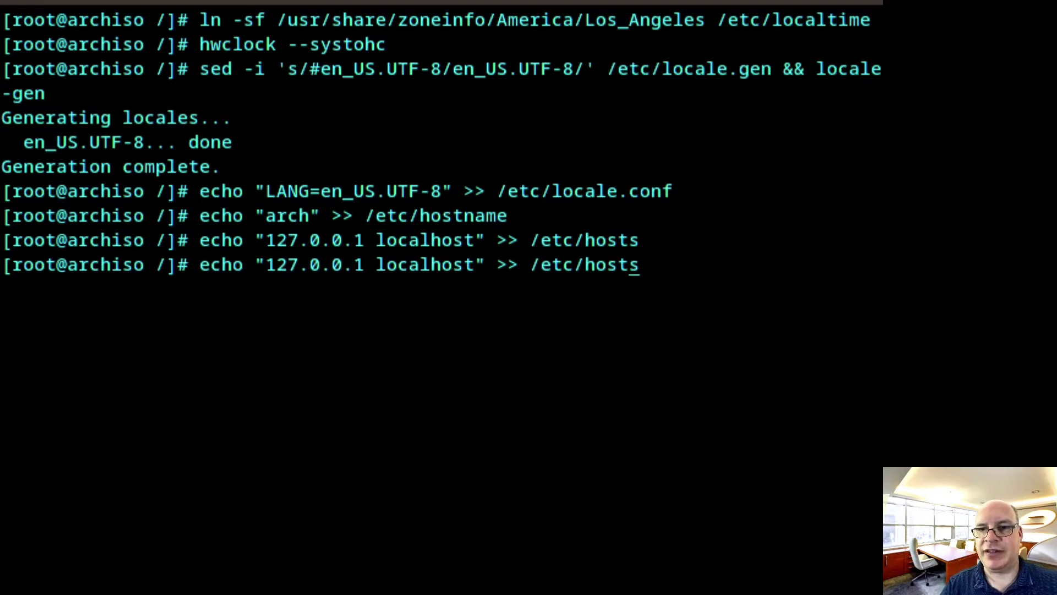
pyautogui.press('Left')
pyautogui.press('Left')
pyautogui.press('Left')
pyautogui.press('Left')
pyautogui.press('Left')
pyautogui.press('Left')
pyautogui.press('Left')
pyautogui.press('Left')
pyautogui.press('Left')
pyautogui.press('Left')
pyautogui.press('Left')
pyautogui.press('Left')
pyautogui.press('Left')
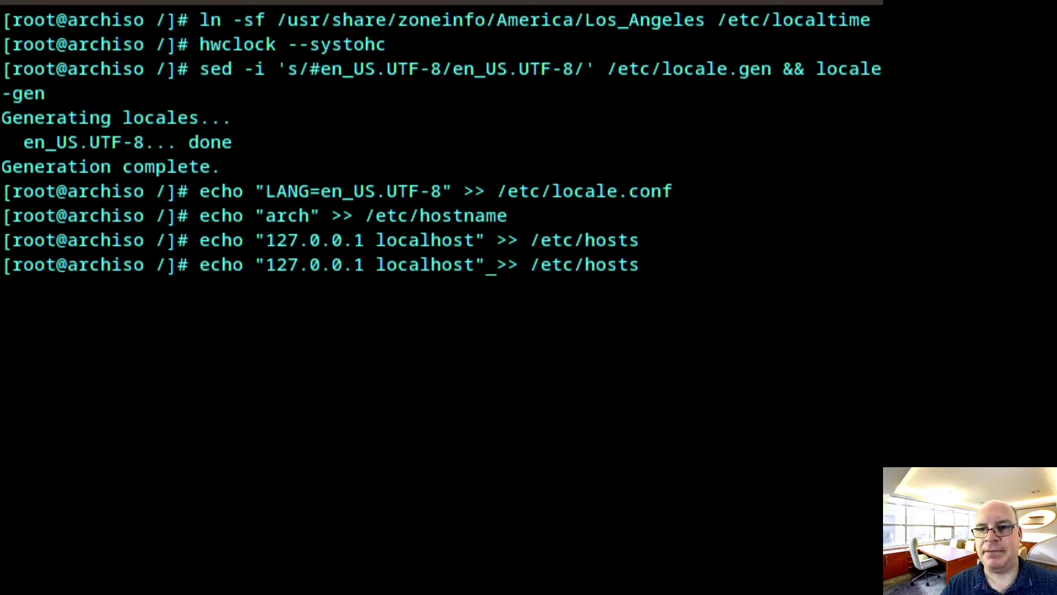
pyautogui.press('Left')
pyautogui.press('Left')
pyautogui.press('Left')
pyautogui.press('Left')
pyautogui.press('Left')
pyautogui.press('Left')
pyautogui.press('Left')
pyautogui.press('Left')
pyautogui.press('Left')
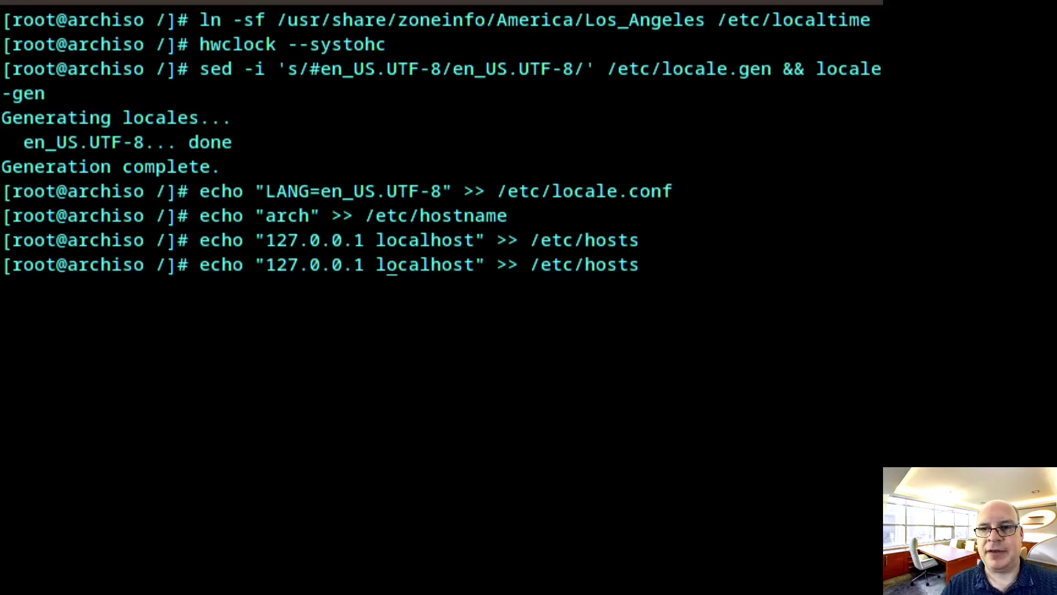
pyautogui.press('Left')
pyautogui.press('Left')
pyautogui.press('BackSpace')
pyautogui.press('BackSpace')
pyautogui.press('BackSpace')
pyautogui.press('BackSpace')
pyautogui.press('BackSpace')
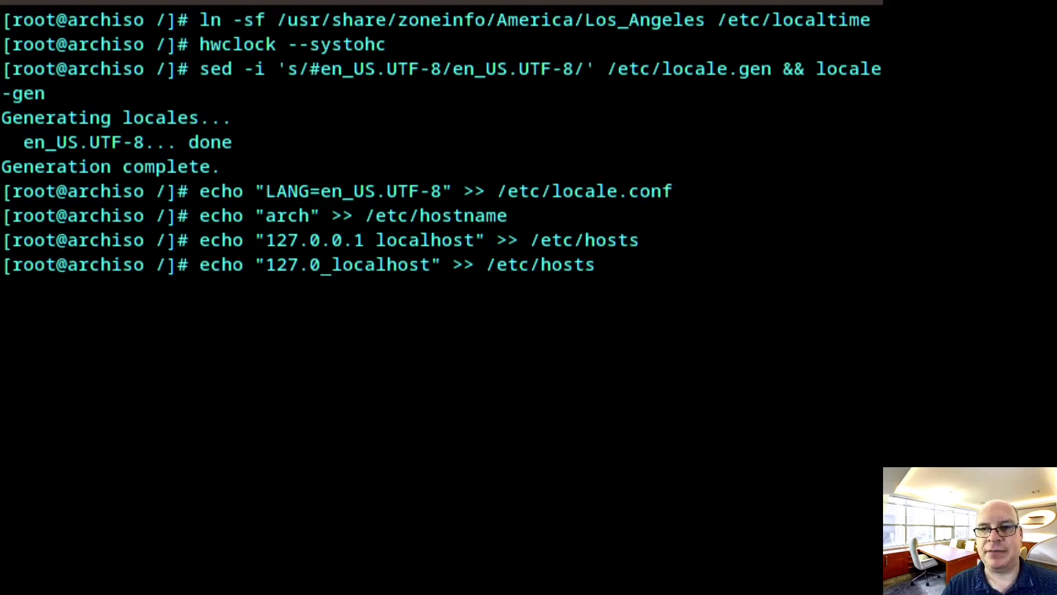
pyautogui.press('BackSpace')
pyautogui.press('BackSpace')
pyautogui.press('BackSpace')
pyautogui.press('BackSpace')
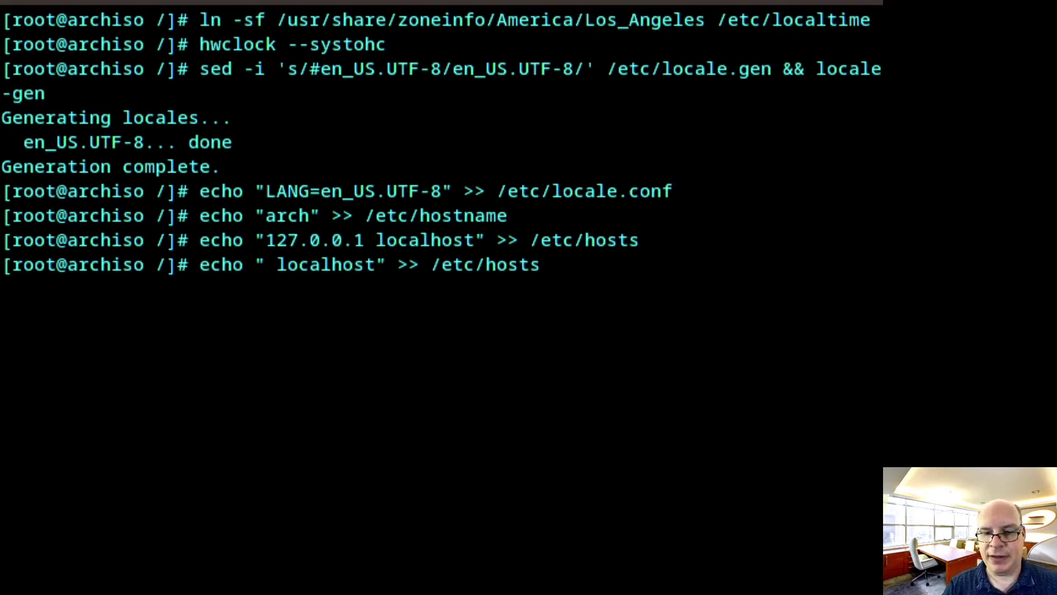
pyautogui.write('::1')
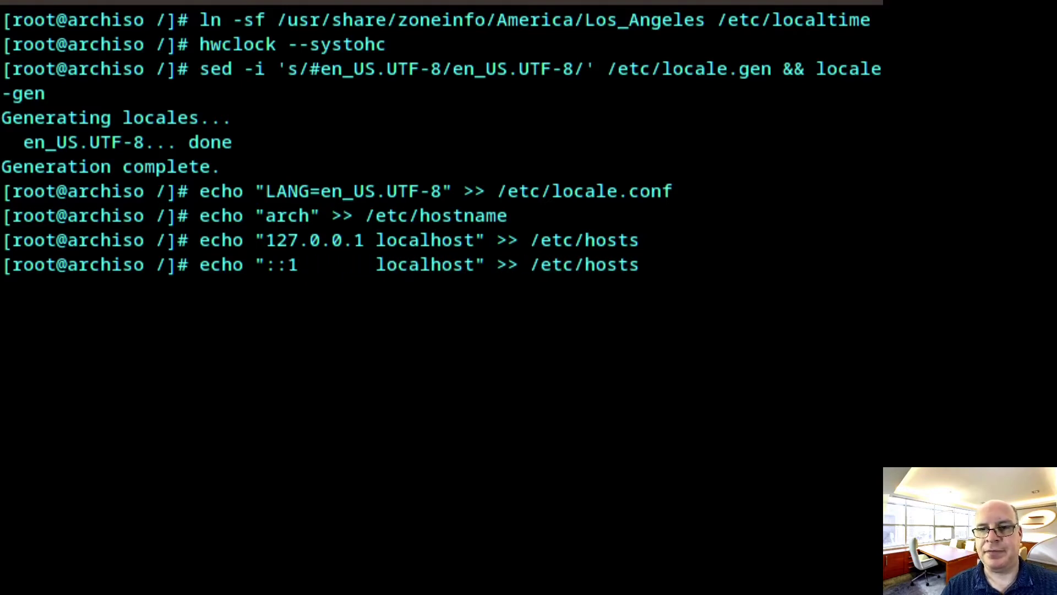
pyautogui.press('Right')
pyautogui.press('Right')
pyautogui.press('Right')
pyautogui.press('Right')
pyautogui.press('Right')
pyautogui.press('Right')
pyautogui.press('Right')
pyautogui.press('Right')
pyautogui.press('Right')
pyautogui.press('Right')
pyautogui.press('Right')
pyautogui.press('Right')
pyautogui.press('Right')
pyautogui.press('Right')
pyautogui.press('Right')
pyautogui.press('Right')
pyautogui.press('Right')
pyautogui.press('Right')
pyautogui.press('Right')
pyautogui.press('Right')
pyautogui.press('Right')
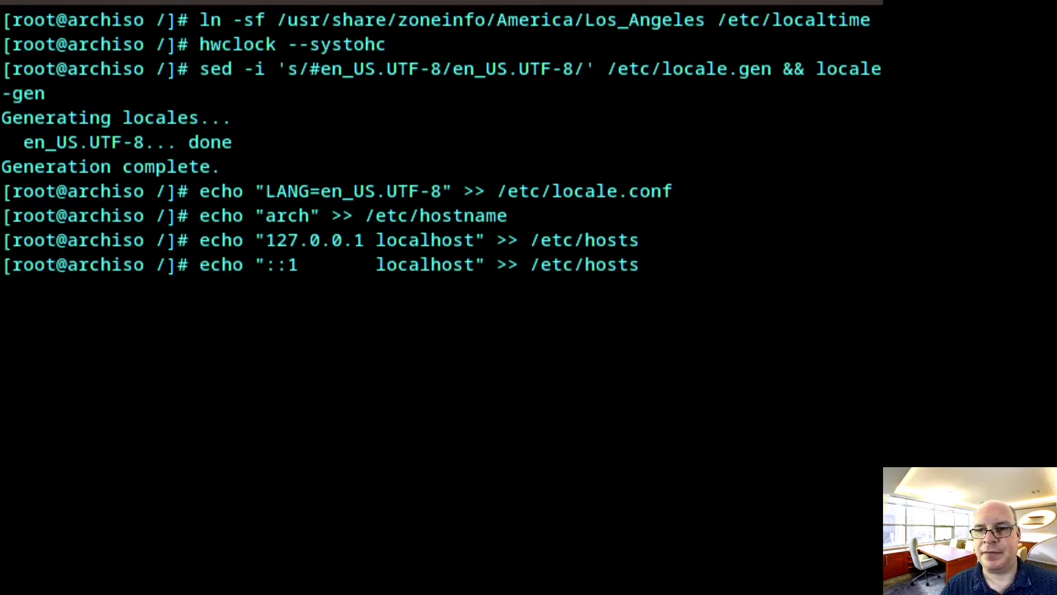
pyautogui.press('Return')
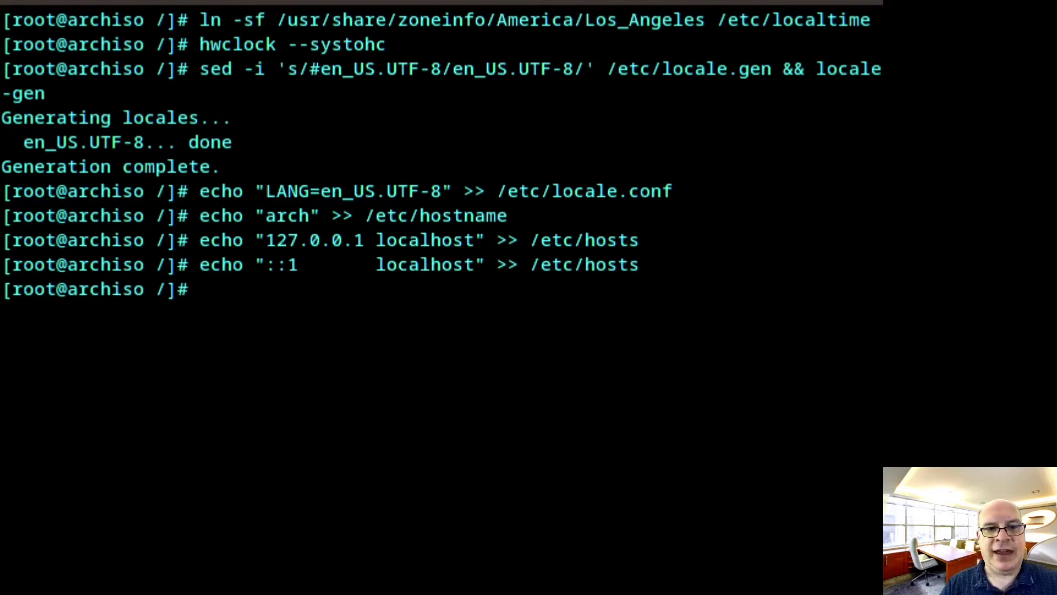
# Append the '127.0.1.1 arch.localdomain arch' line to /etc/hosts by editing the recalled command
pyautogui.press('Up')
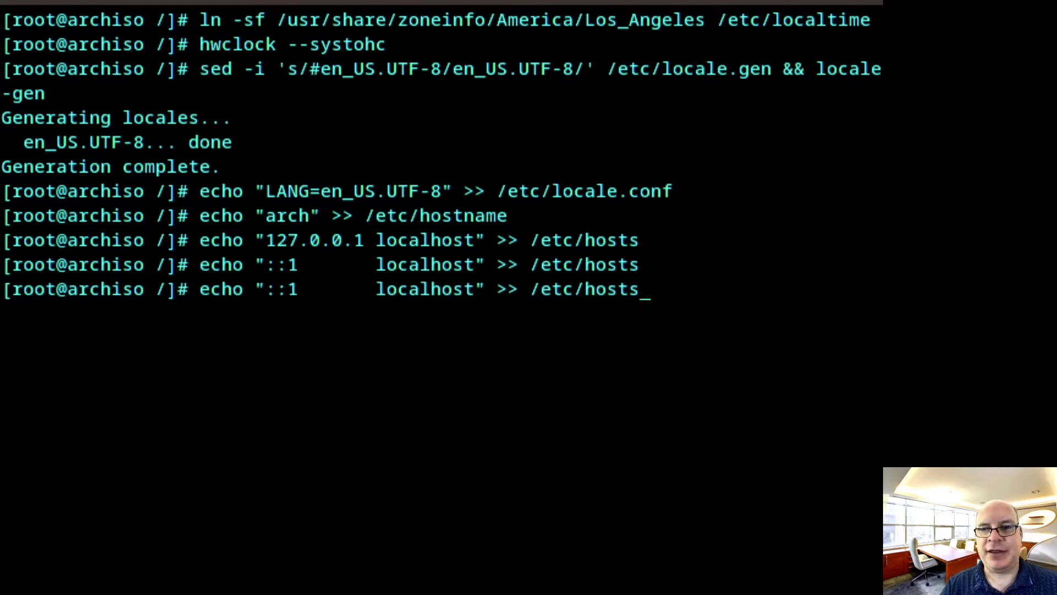
pyautogui.press('Left')
pyautogui.press('Left')
pyautogui.press('Left')
pyautogui.press('Left')
pyautogui.press('Left')
pyautogui.press('Left')
pyautogui.press('Left')
pyautogui.press('Left')
pyautogui.press('Left')
pyautogui.press('Left')
pyautogui.press('Left')
pyautogui.press('Left')
pyautogui.press('Left')
pyautogui.press('Left')
pyautogui.press('Left')
pyautogui.press('Left')
pyautogui.press('Left')
pyautogui.press('Left')
pyautogui.press('Left')
pyautogui.press('Left')
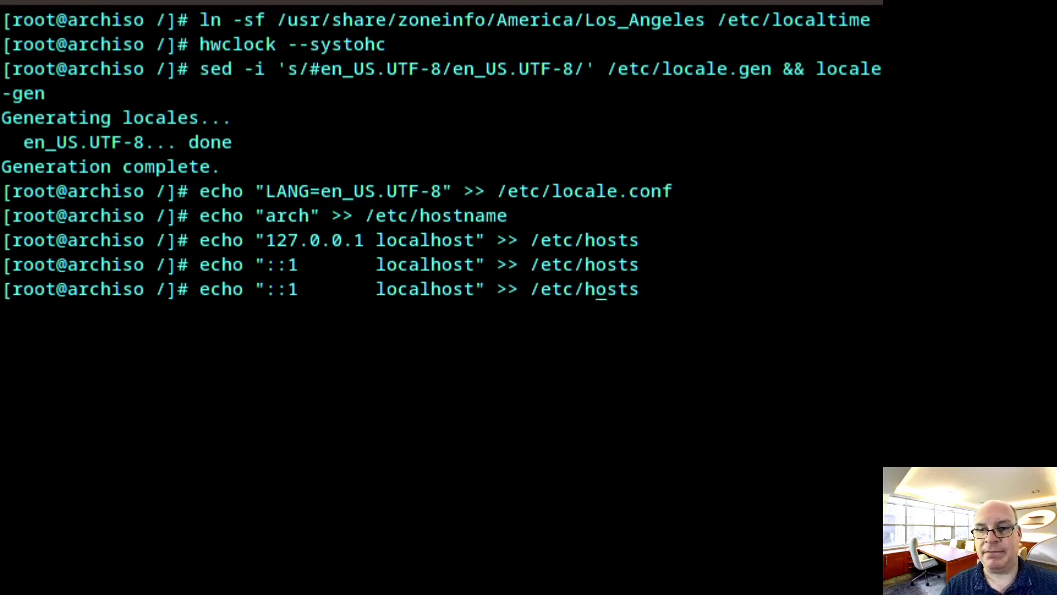
pyautogui.press('Left')
pyautogui.press('Right')
pyautogui.press('Left')
pyautogui.press('Right')
pyautogui.press('Right')
pyautogui.press('Right')
pyautogui.press('Right')
pyautogui.press('Right')
pyautogui.press('Right')
pyautogui.press('Right')
pyautogui.press('Right')
pyautogui.press('Right')
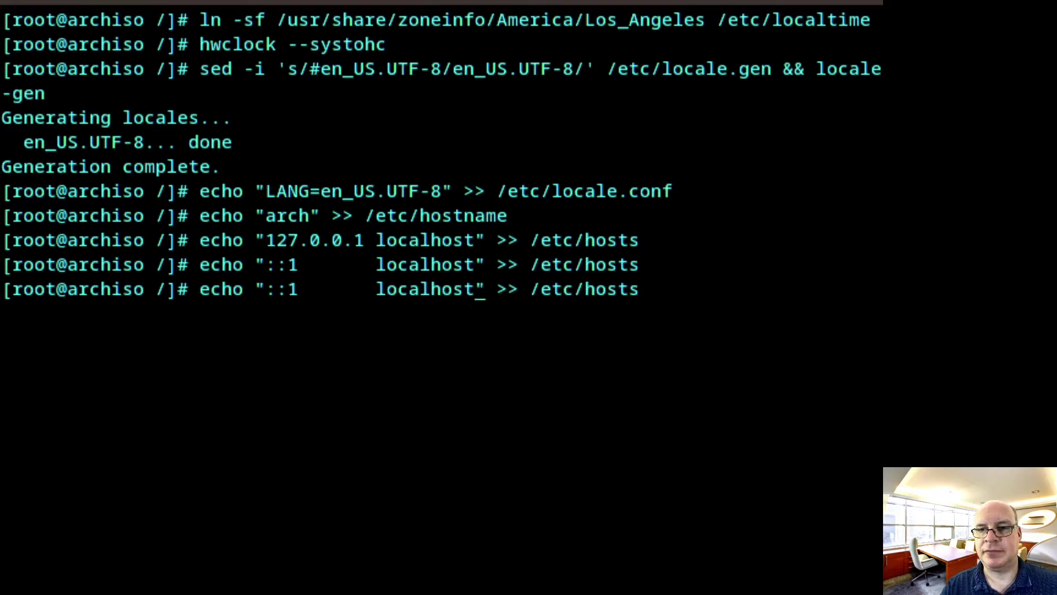
pyautogui.press('BackSpace')
pyautogui.press('BackSpace')
pyautogui.press('BackSpace')
pyautogui.press('BackSpace')
pyautogui.press('BackSpace')
pyautogui.press('BackSpace')
pyautogui.press('BackSpace')
pyautogui.press('BackSpace')
pyautogui.press('BackSpace')
pyautogui.press('BackSpace')
pyautogui.press('BackSpace')
pyautogui.press('BackSpace')
pyautogui.press('BackSpace')
pyautogui.press('BackSpace')
pyautogui.press('BackSpace')
pyautogui.press('BackSpace')
pyautogui.press('BackSpace')
pyautogui.press('BackSpace')
pyautogui.press('BackSpace')
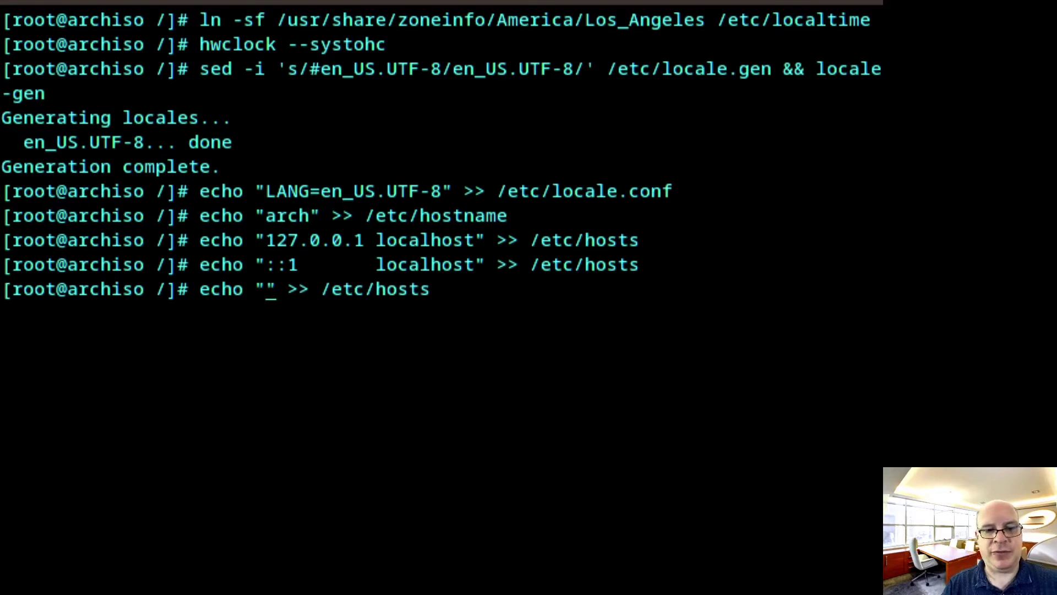
pyautogui.write('127.0.')
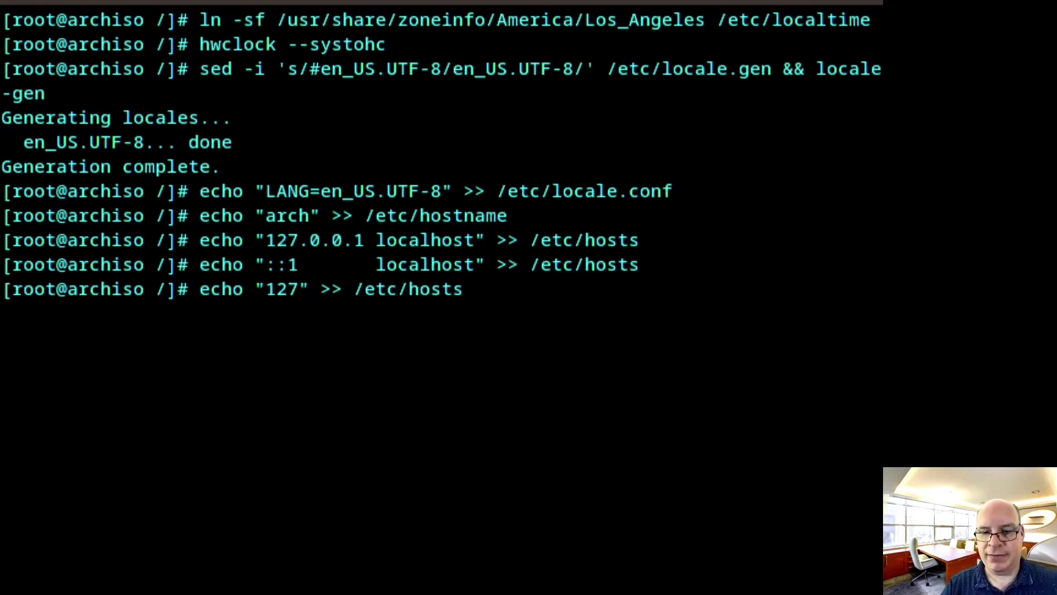
pyautogui.write('1.1')
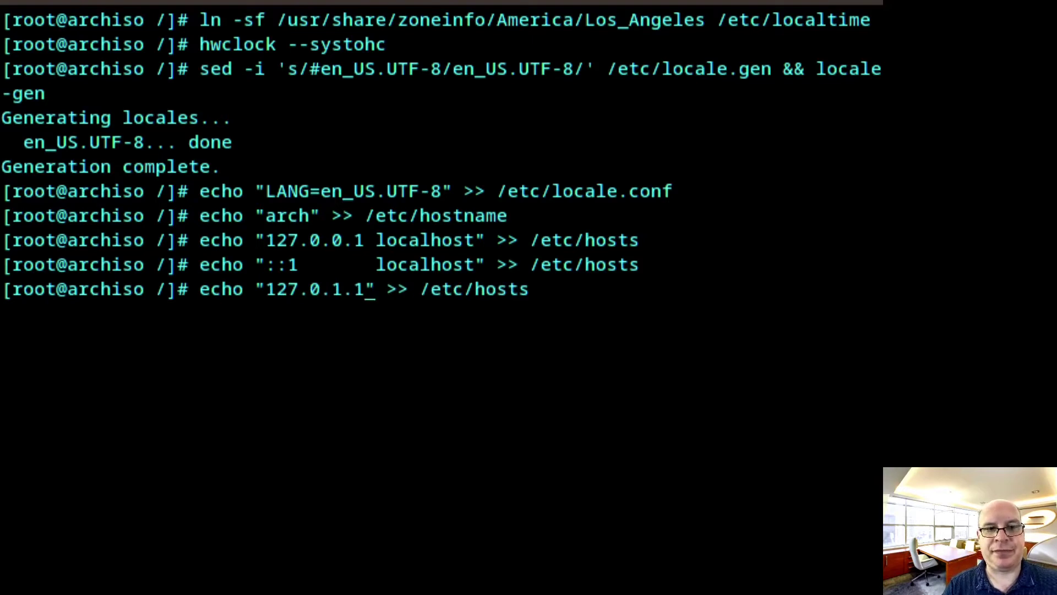
pyautogui.write(' arch.localdom')
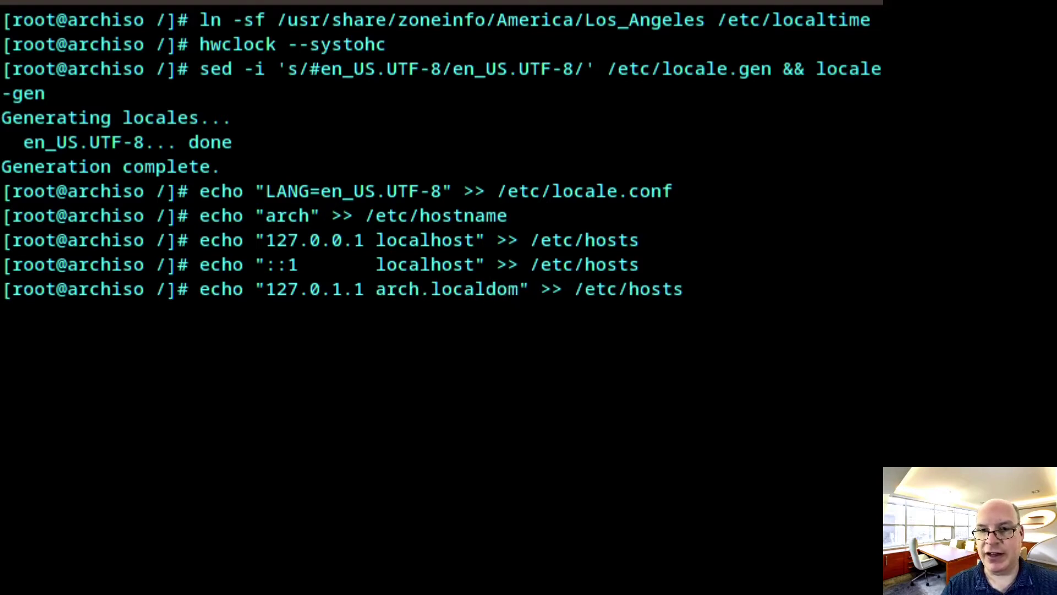
pyautogui.write('ain')
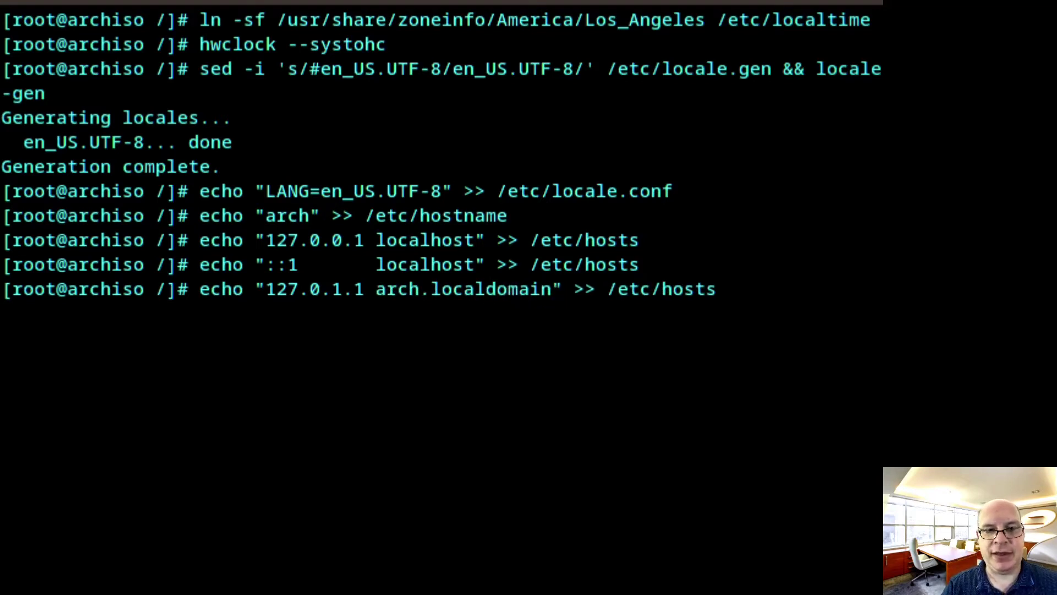
pyautogui.write(' arch')
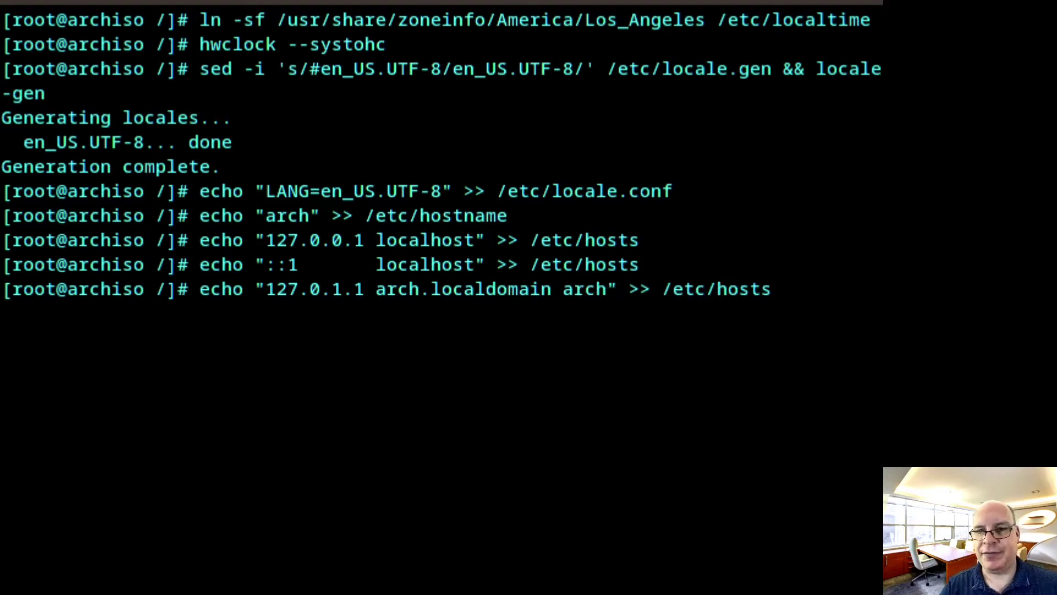
pyautogui.press('Right')
pyautogui.press('Right')
pyautogui.press('Right')
pyautogui.press('Right')
pyautogui.press('Right')
pyautogui.press('Right')
pyautogui.press('Right')
pyautogui.press('Right')
pyautogui.press('Right')
pyautogui.press('Right')
pyautogui.press('Right')
pyautogui.press('Right')
pyautogui.press('Right')
pyautogui.press('Right')
pyautogui.press('Right')
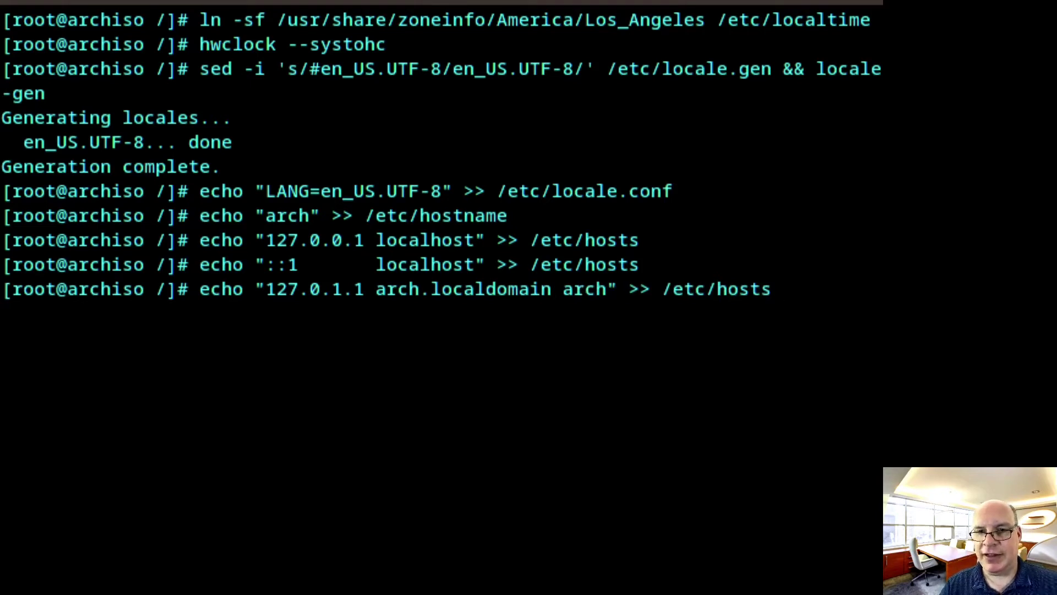
pyautogui.press('Return')
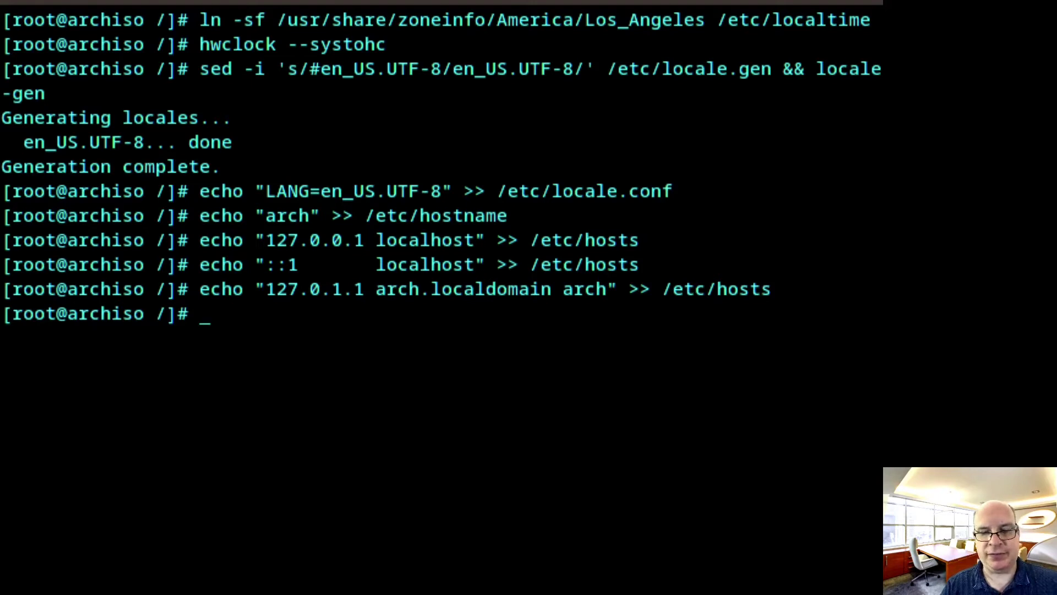
# Run passwd and enter the new root password twice
pyautogui.write('passwd')
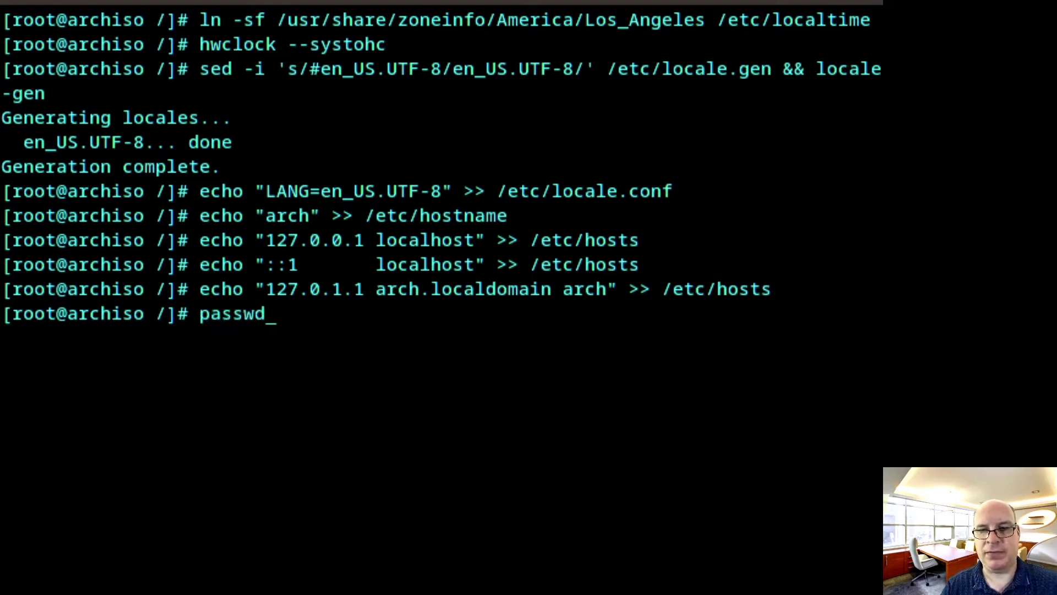
pyautogui.press('Return')
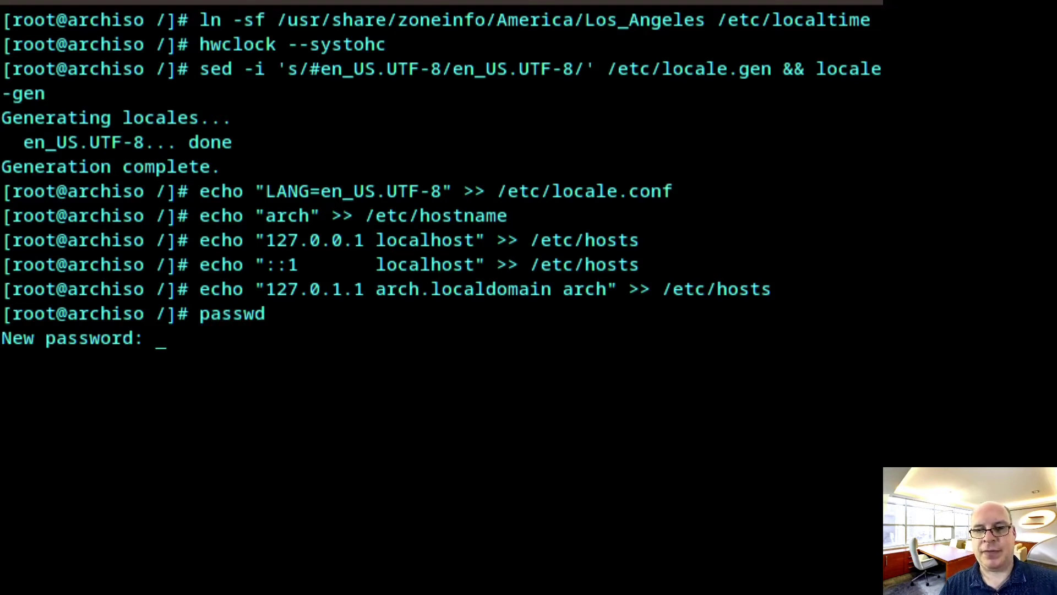
pyautogui.press('Return')
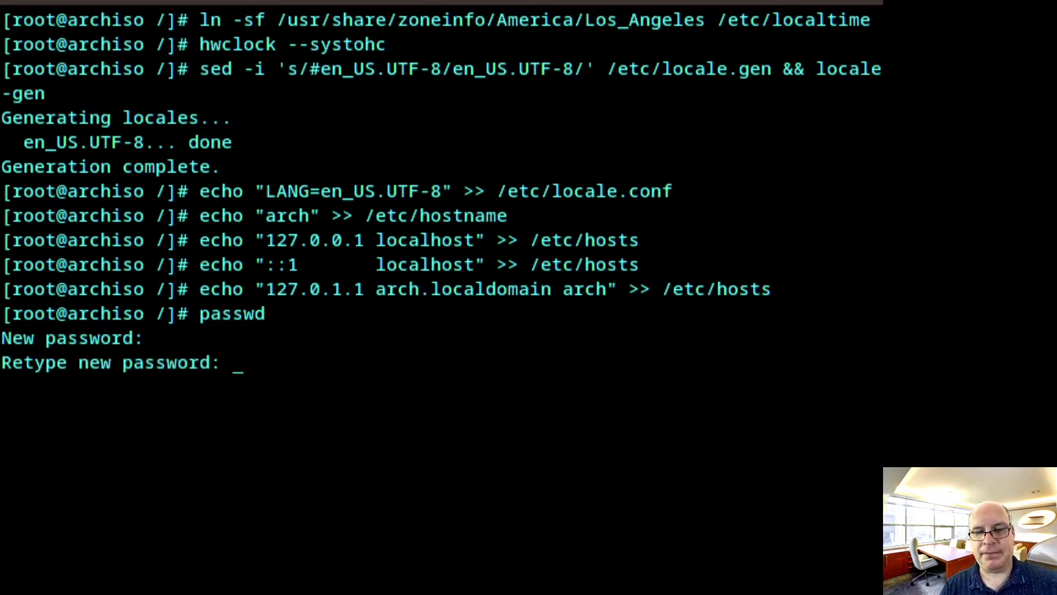
pyautogui.press('Return')
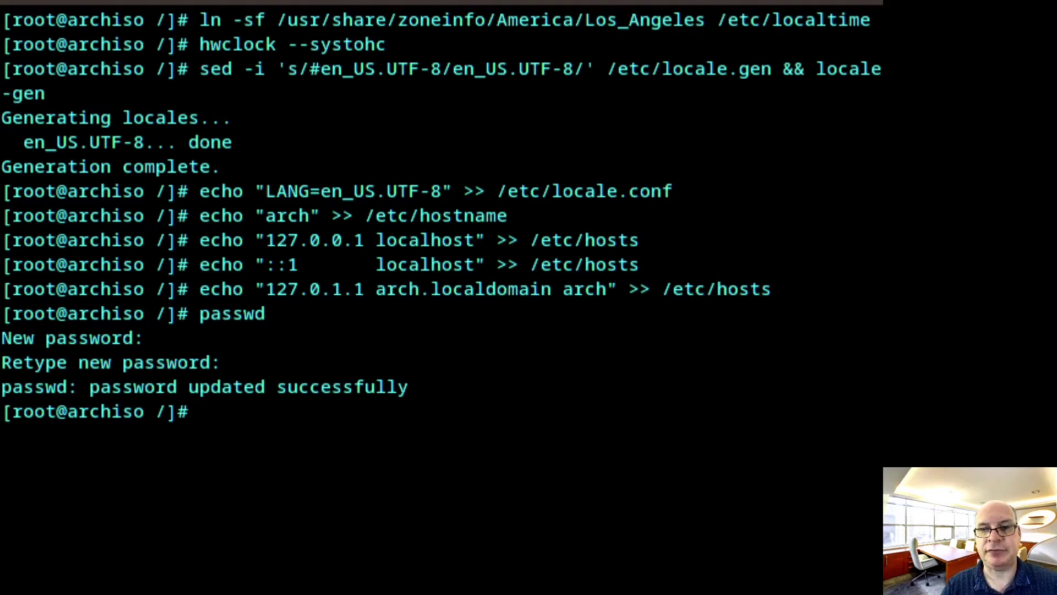
# Run the pasted pacman -S command to install the extra packages, clearing the screen before and after
pyautogui.hotkey('ctrl', 'l')
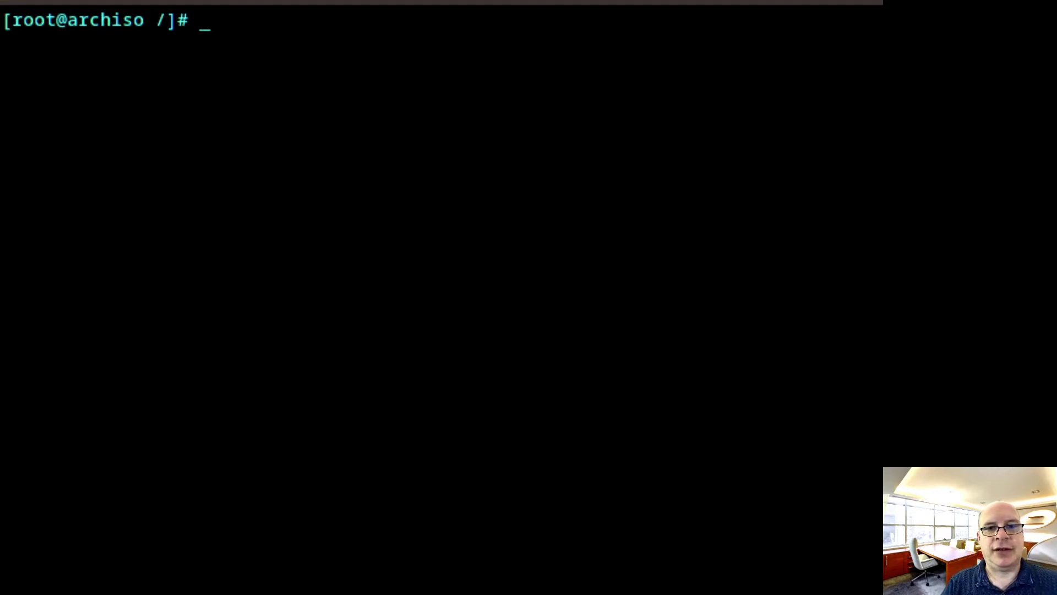
pyautogui.write('pacman -S grub efibootmgr networkmanager network-manager-applet networkmanager-openvpn wpa_supplicant mtools dialog dosfstools reflector linux-lts-headers avahi xdg-user-dirs xdg-utils gvfs gvfs-smb nfs-utils inetutils dnsutils bluez bluez-utils cups hplip system-config-printer foomatic-db foomatic-db-engine gutenprint simple-scan cups-pdf cups-filters cups-pk-helper ghostscript gsfonts python-pillow python-pyqt5 python-pip python-reportlab alsa-utils pipewire pipewire-alsa pipewire-pulse pipewire-jack bash-completion openssh rsync reflector htop acpi tlp virt-manager qemu qemu-arch-extra edk2-ovmf bridge-utils dnsmasq vde2 openbsd-netcat iptables-nft ipset flatpak sof-firmware nss-mdns acpid os-prober ntfs-3g git')
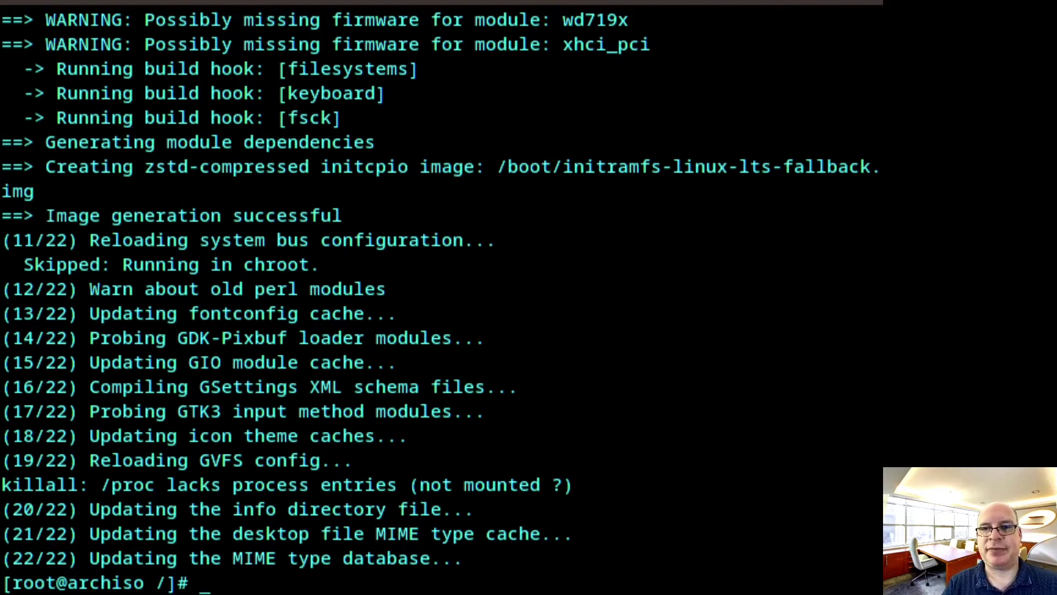
pyautogui.hotkey('ctrl', 'l')
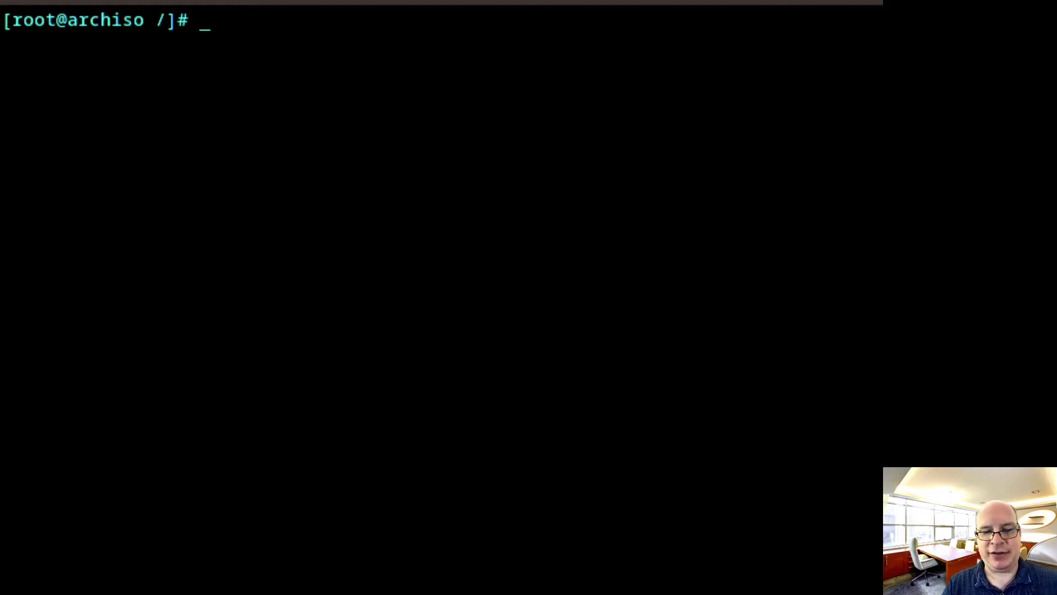
# Run grub-install with target x86_64-efi, EFI directory /boot/efi and bootloader ID ArchLinux
pyautogui.write('grub')
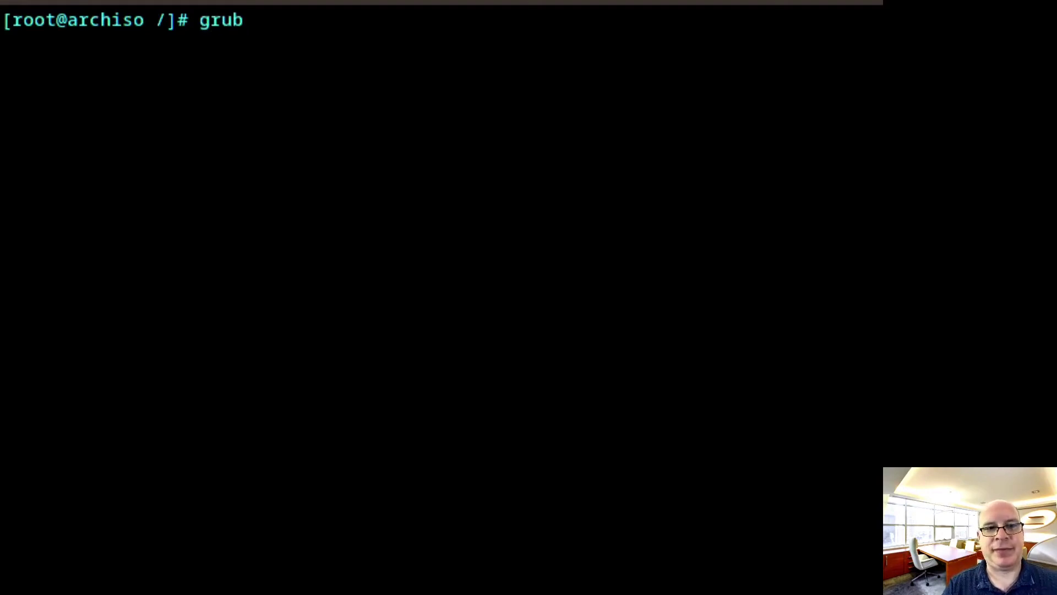
pyautogui.write('-inst')
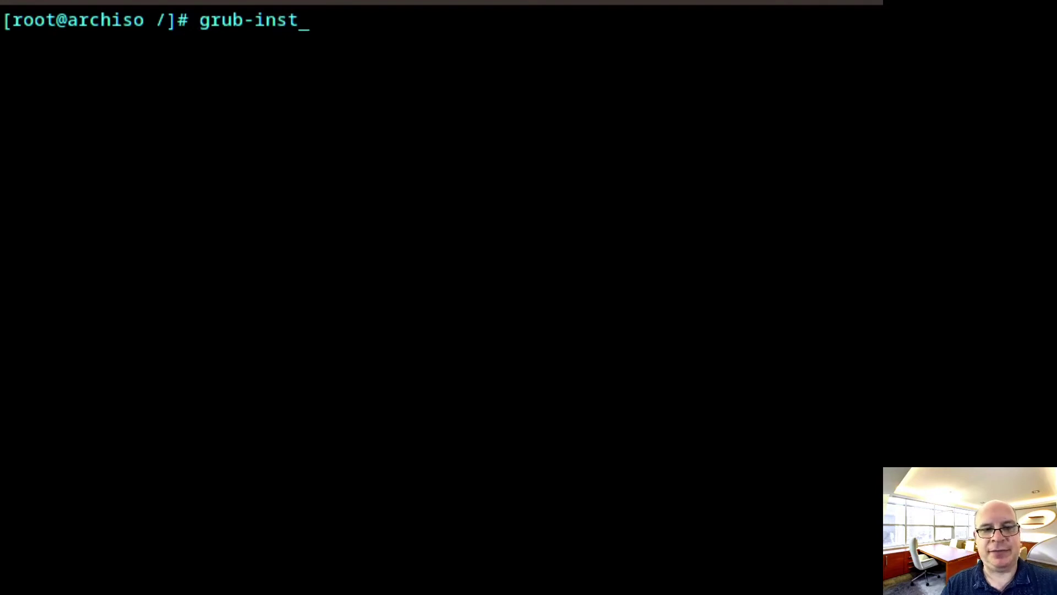
pyautogui.write('all ')
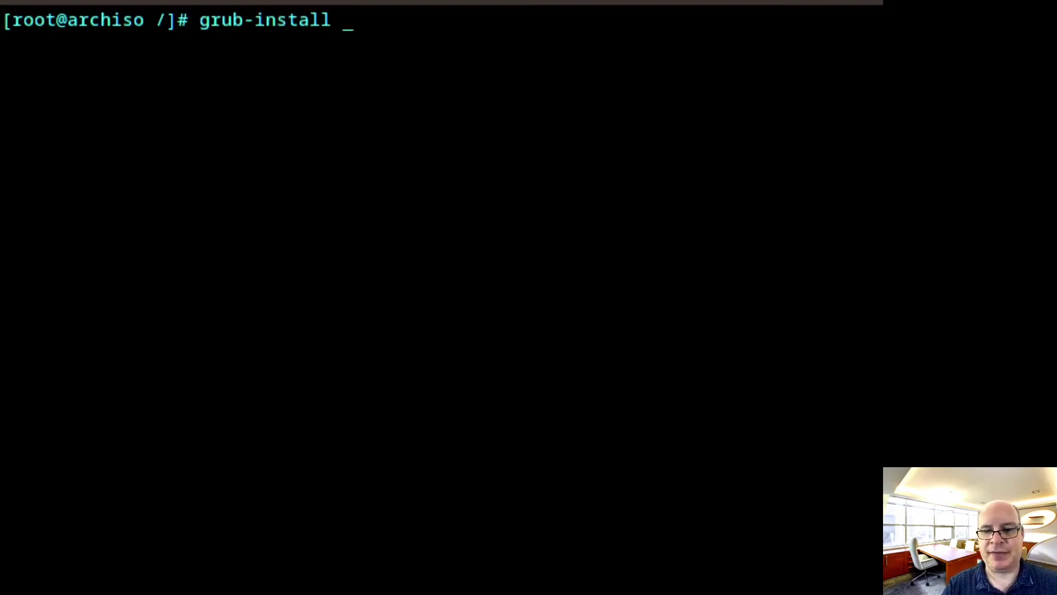
pyautogui.write('--')
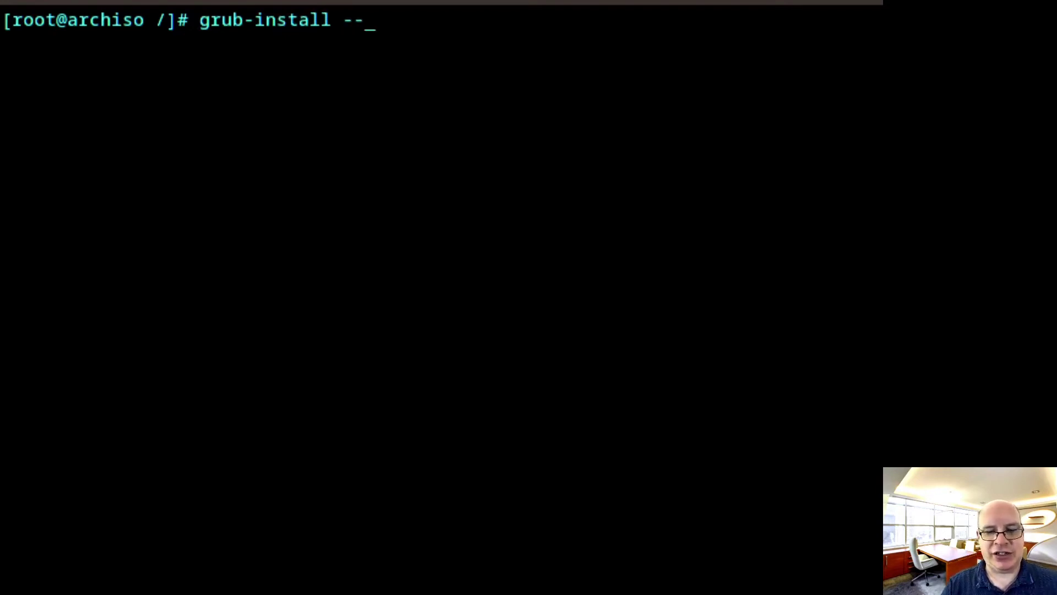
pyautogui.write('targ')
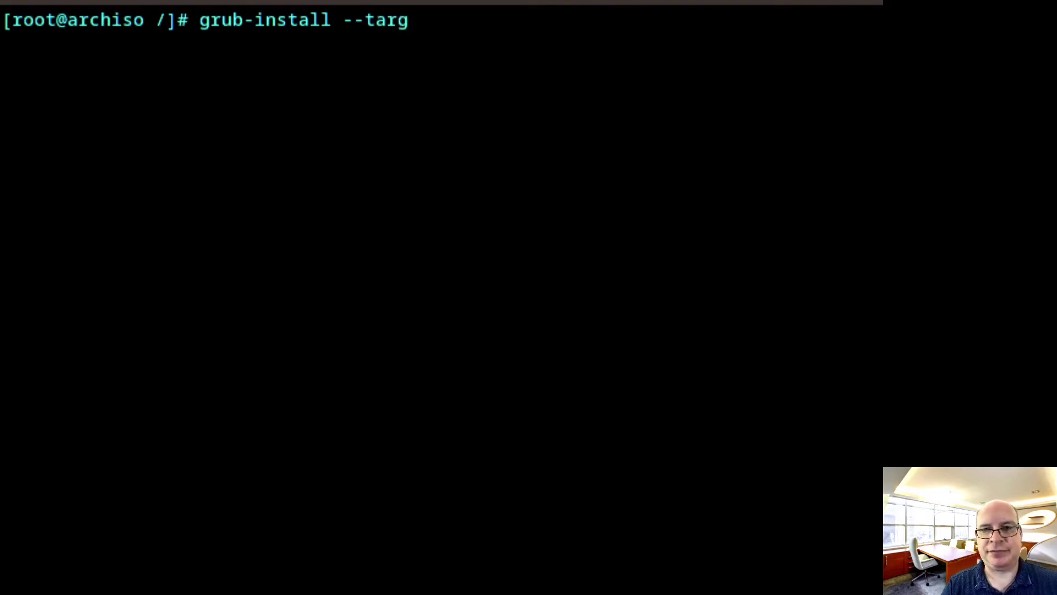
pyautogui.write('et')
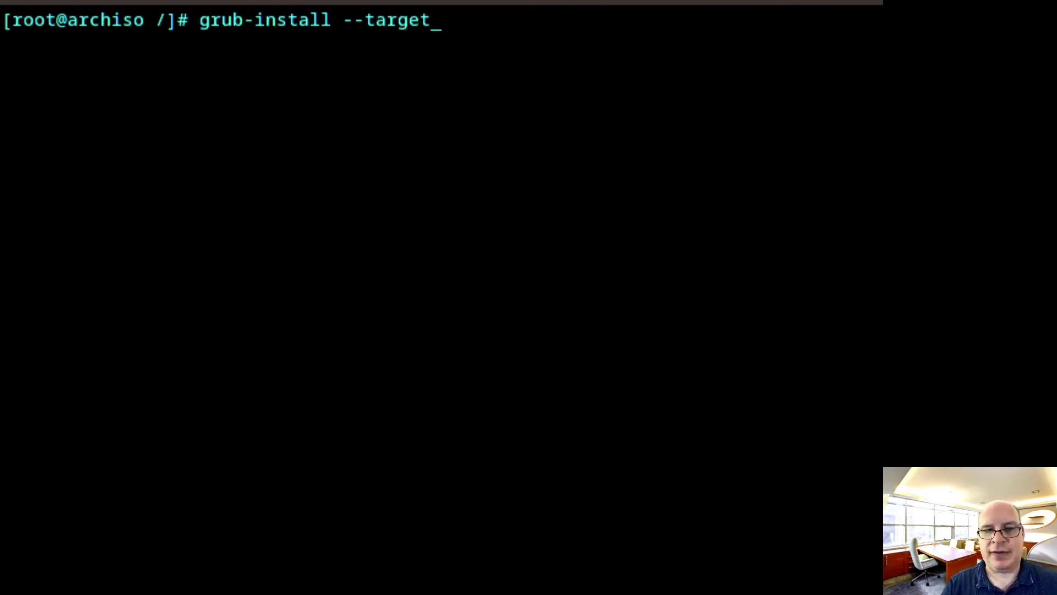
pyautogui.write('=')
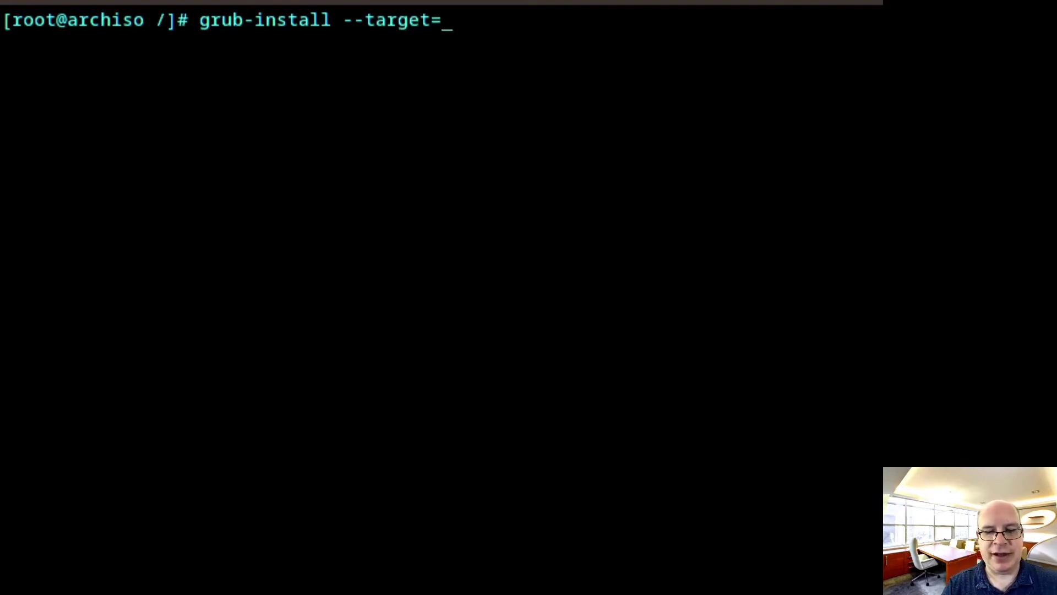
pyautogui.write('x')
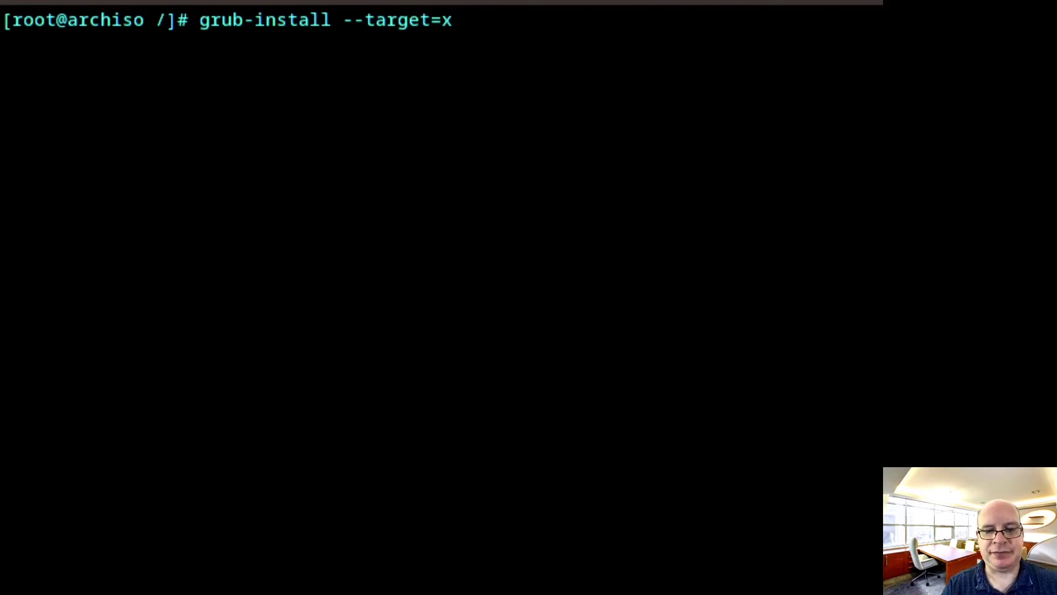
pyautogui.write('86')
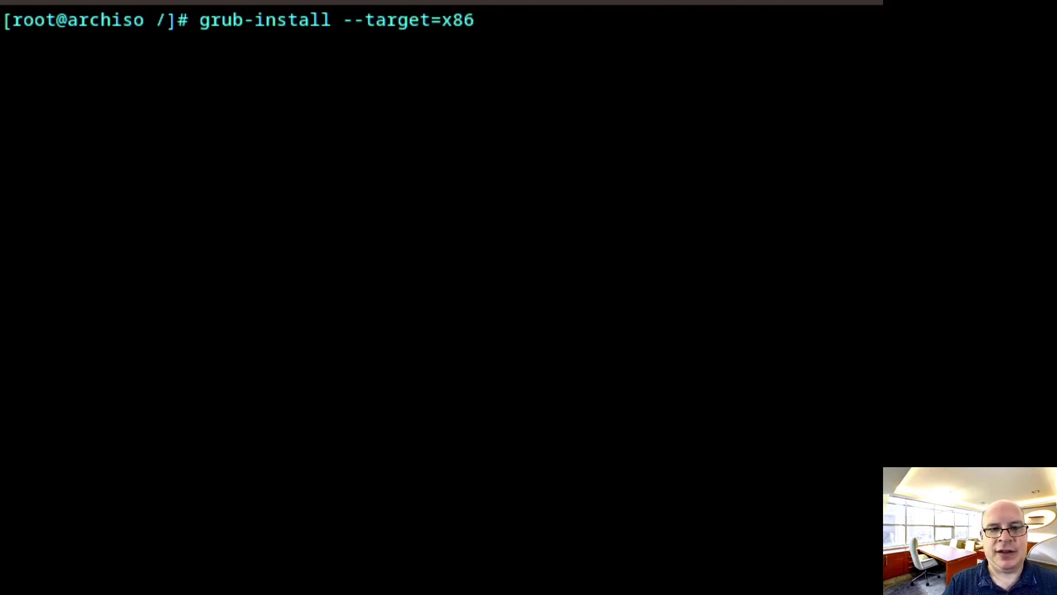
pyautogui.write('_64')
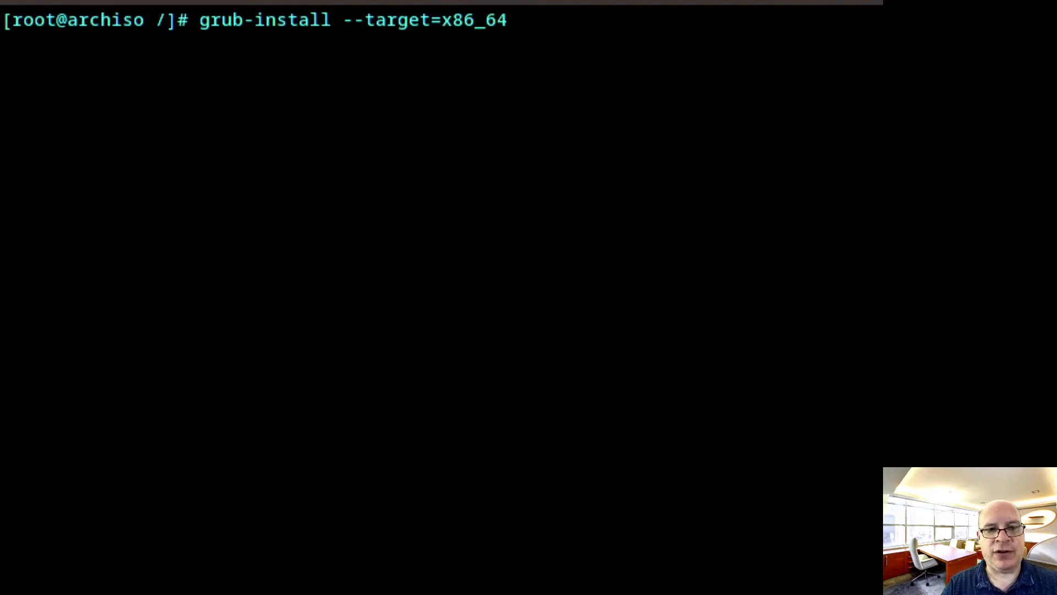
pyautogui.write('-efi')
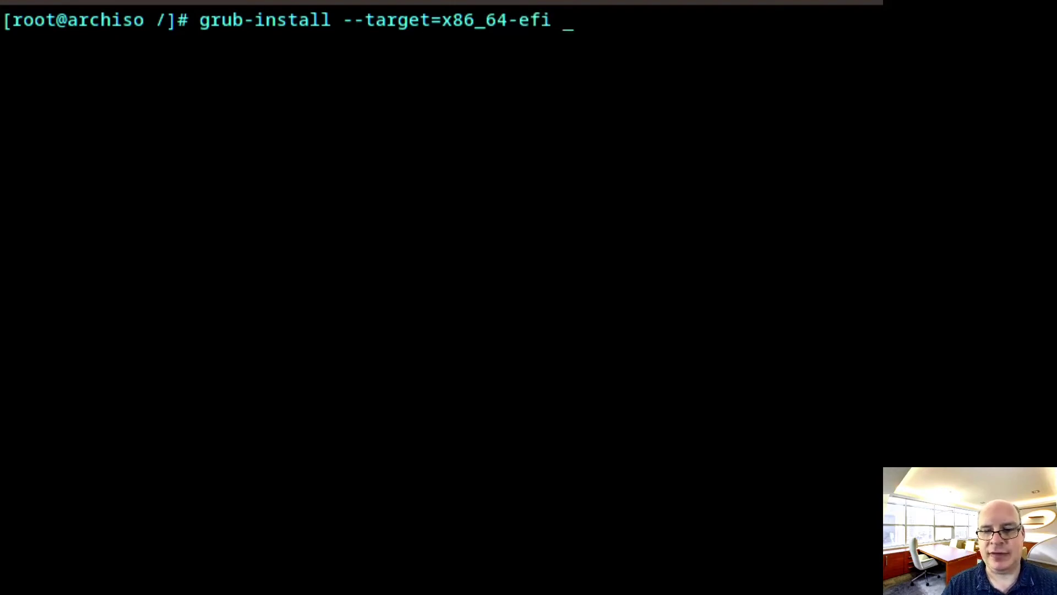
pyautogui.write(' --efi')
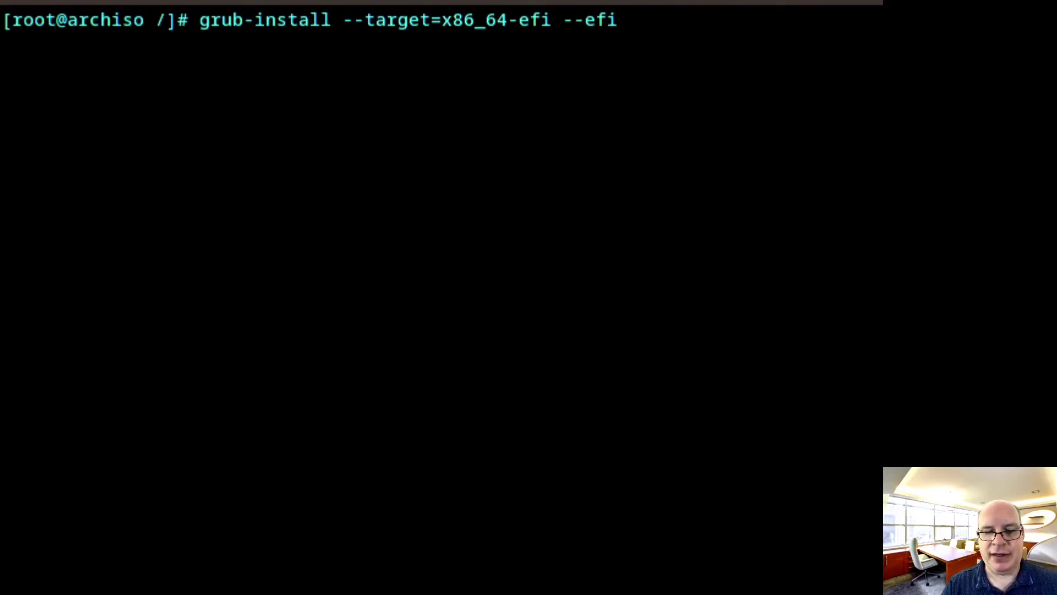
pyautogui.write('-directory')
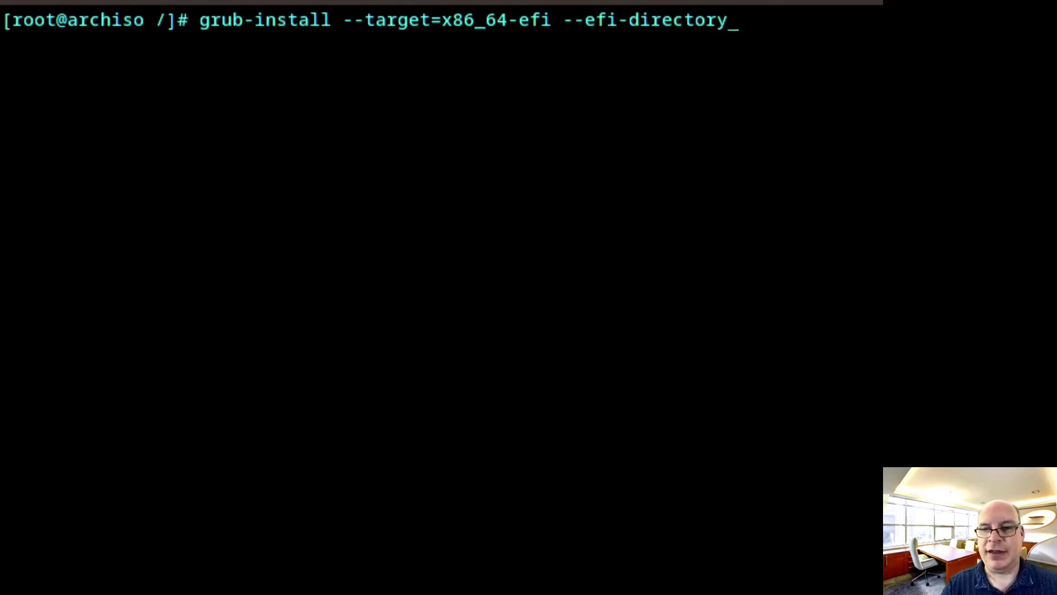
pyautogui.write('=')
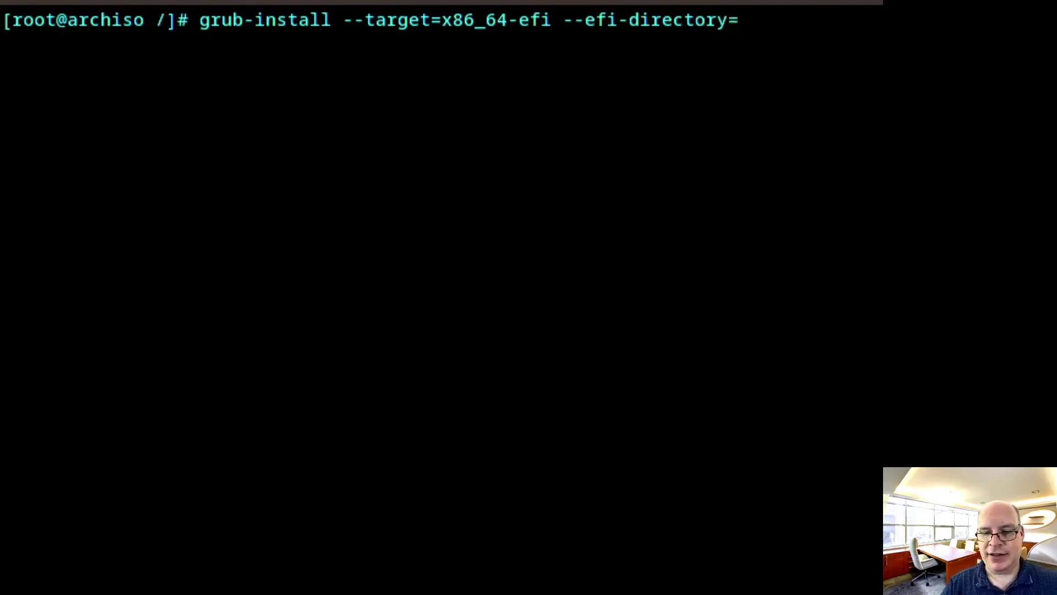
pyautogui.write('/boo')
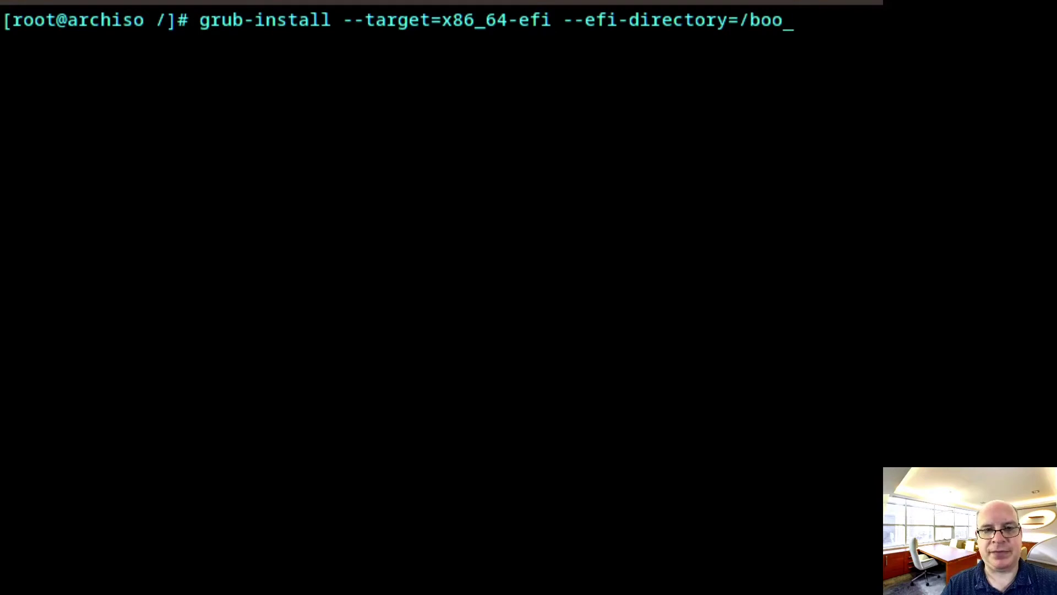
pyautogui.write('t/efi')
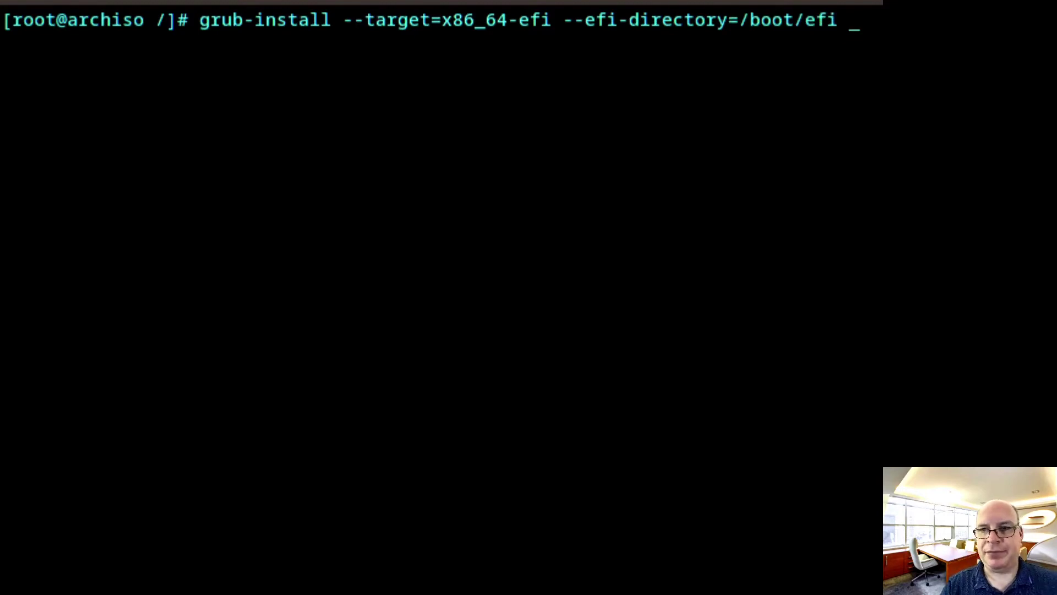
pyautogui.write(' --')
pyautogui.write('bo')
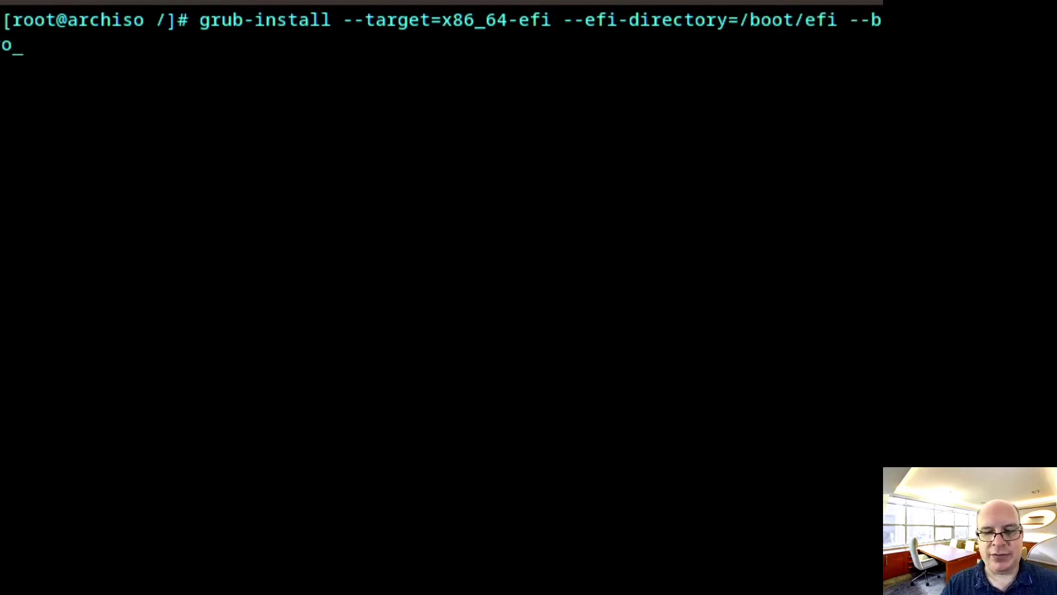
pyautogui.write('otloader')
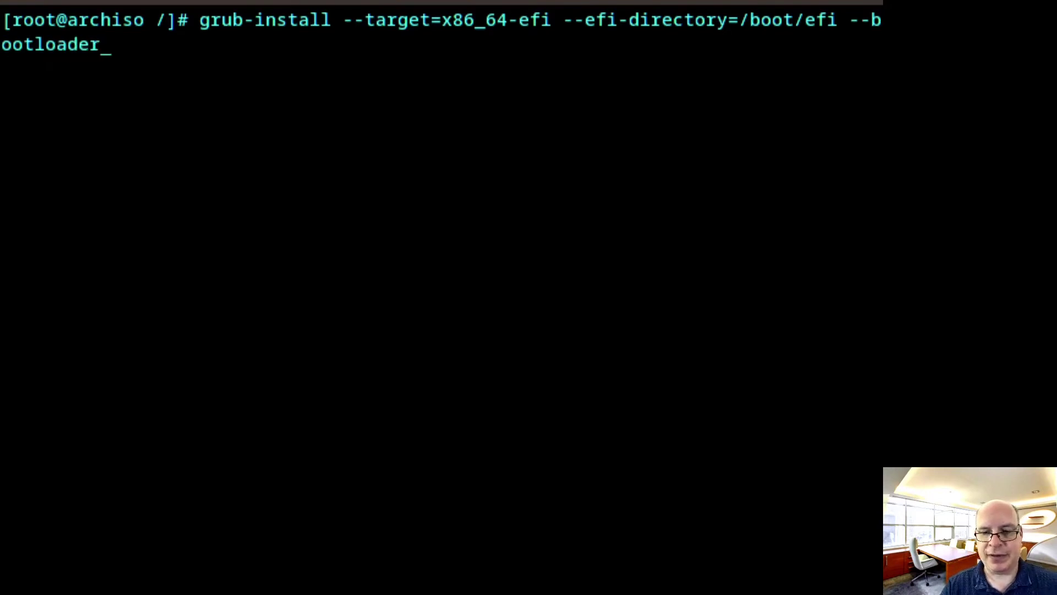
pyautogui.write('-id')
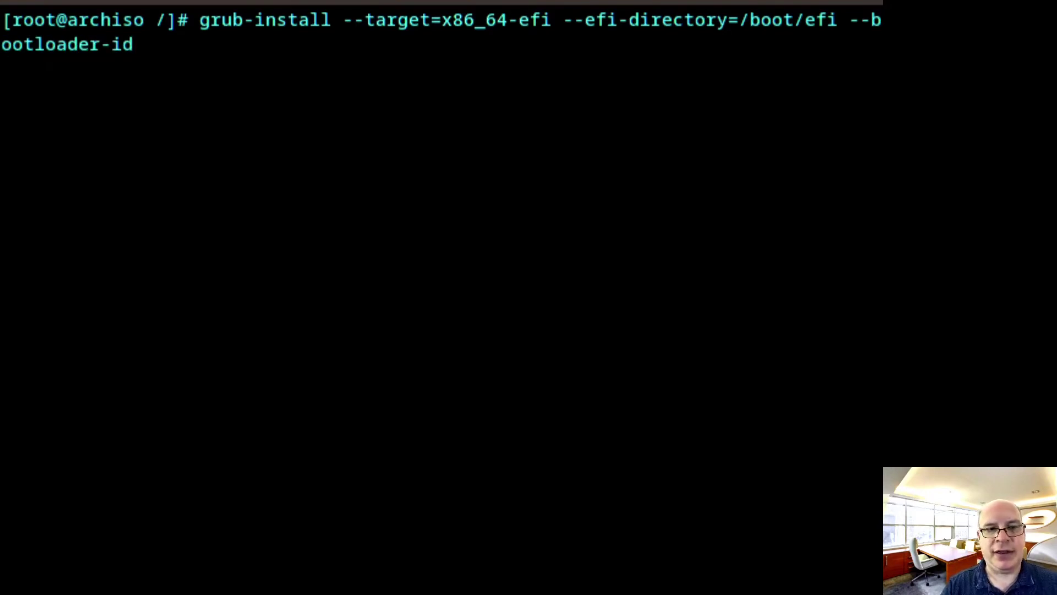
pyautogui.write('=')
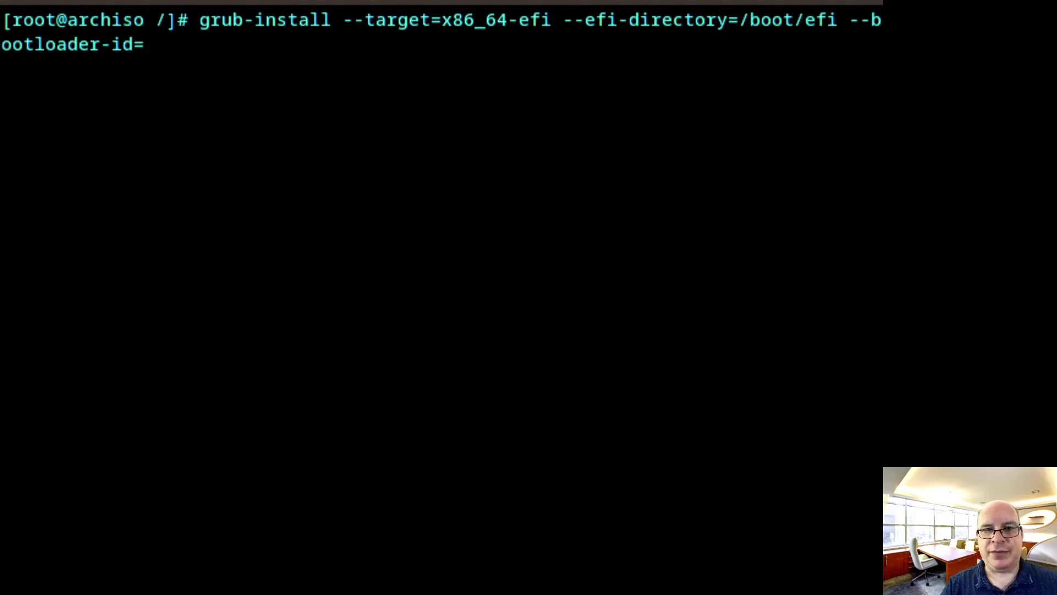
pyautogui.write('Arch')
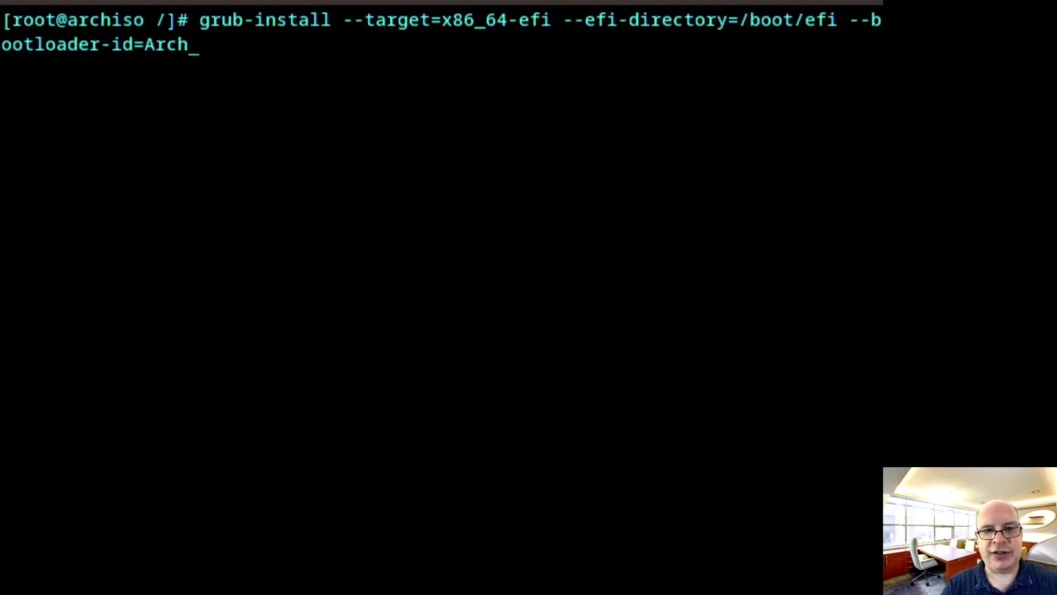
pyautogui.write('Linux')
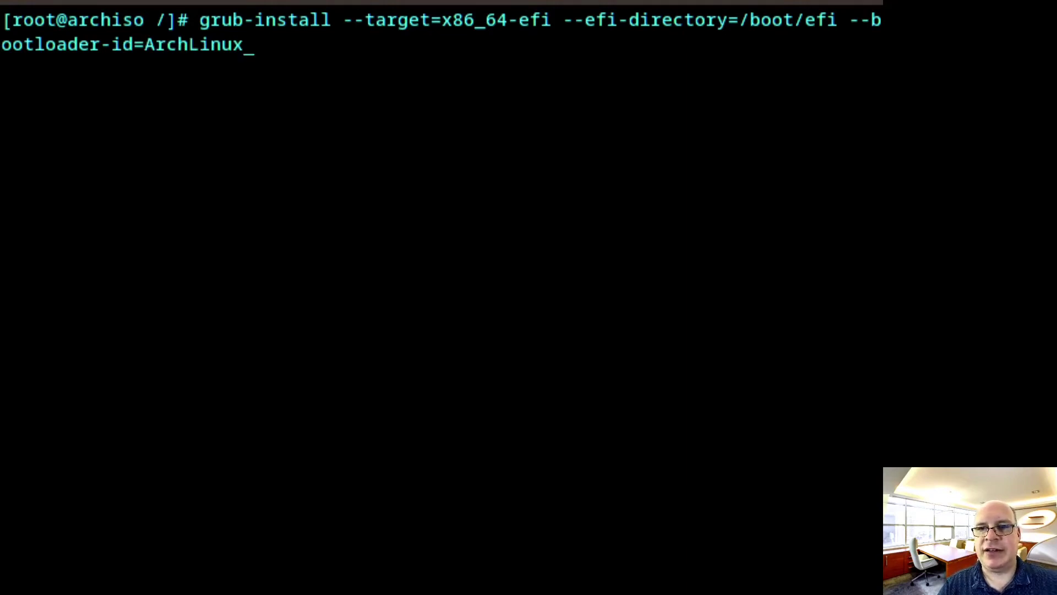
pyautogui.press('Return')
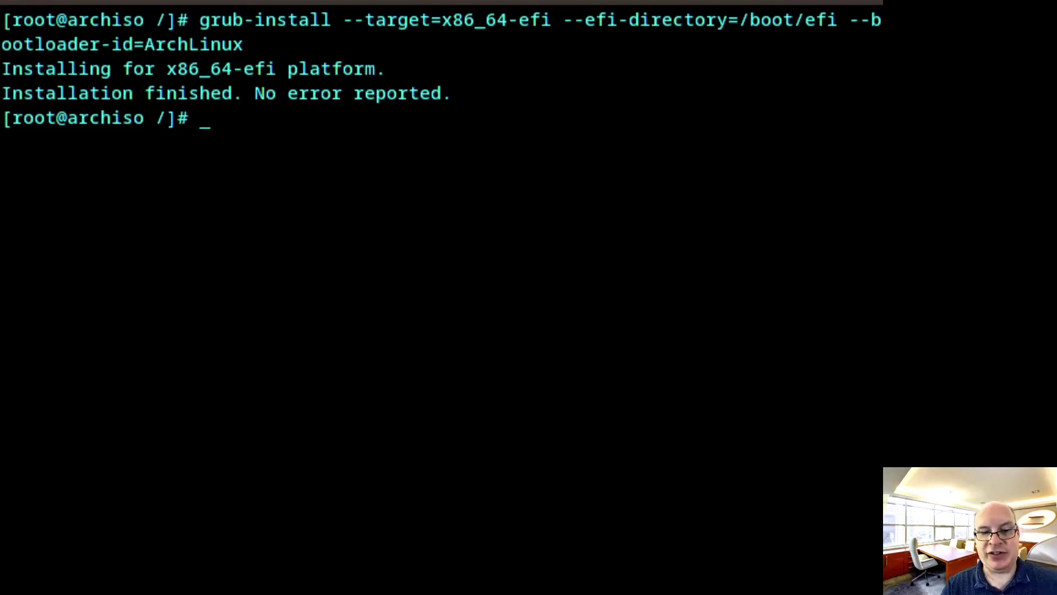
# Print /etc/fstab, copy the swap partition's UUID, and enter the nano /etc/default/grub command
pyautogui.write('cat ')
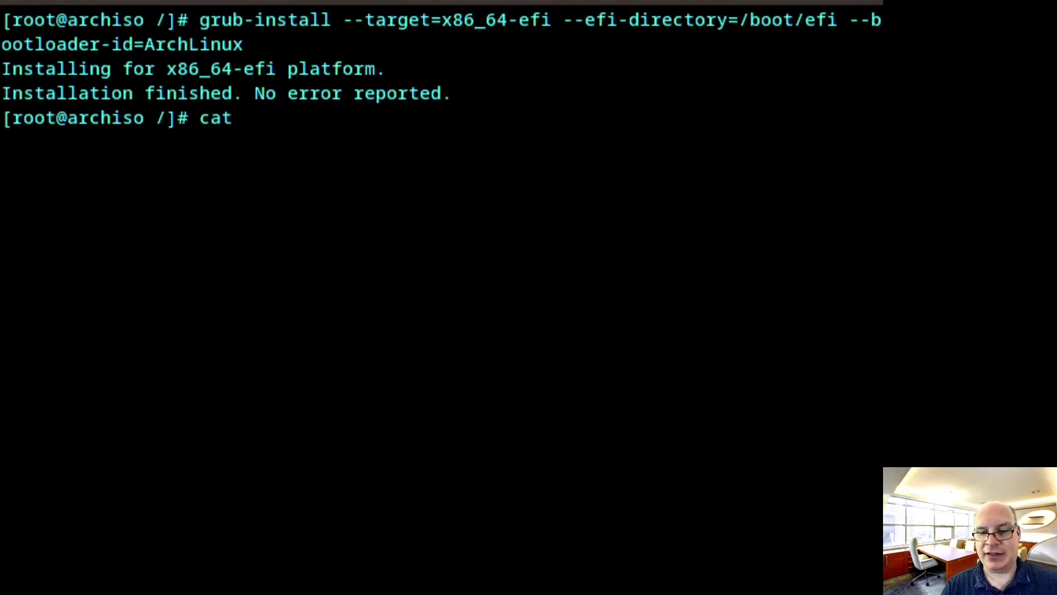
pyautogui.write('/etc/fstab')
pyautogui.press('Return')
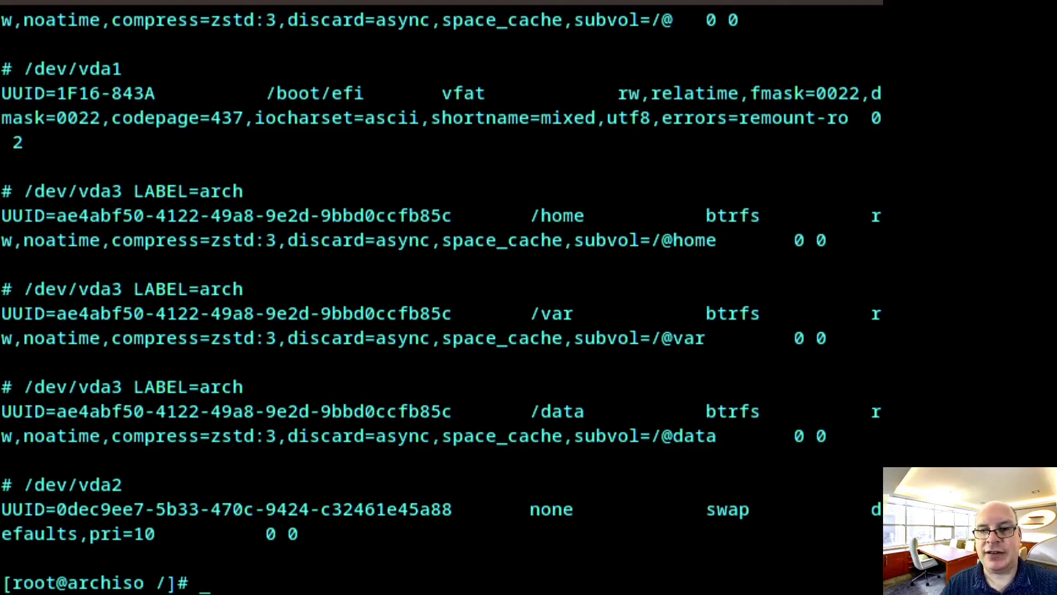
pyautogui.moveTo(2, 510); pyautogui.dragTo(453, 510)
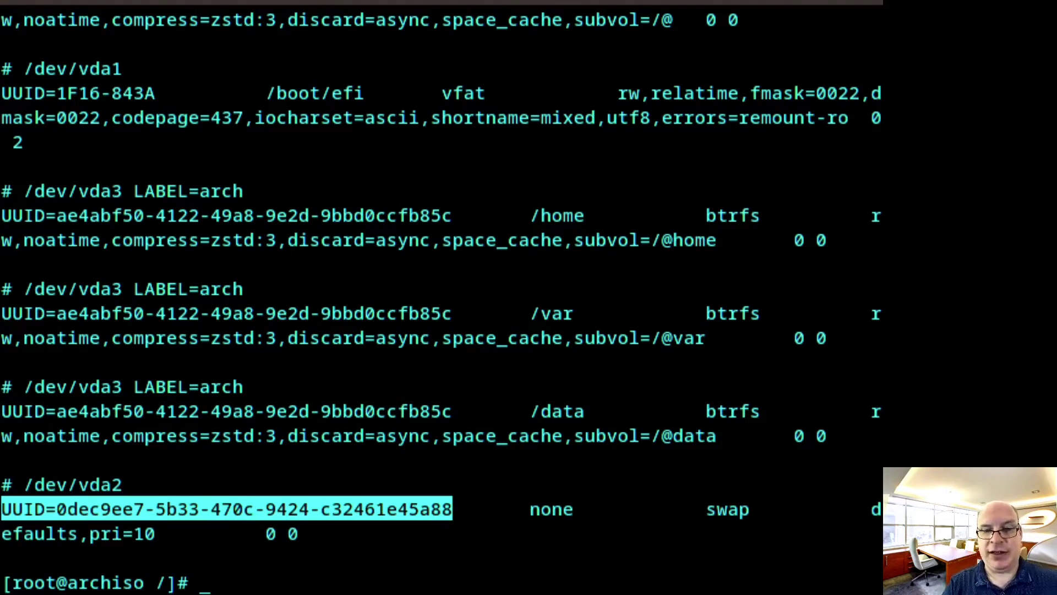
pyautogui.write('nano')
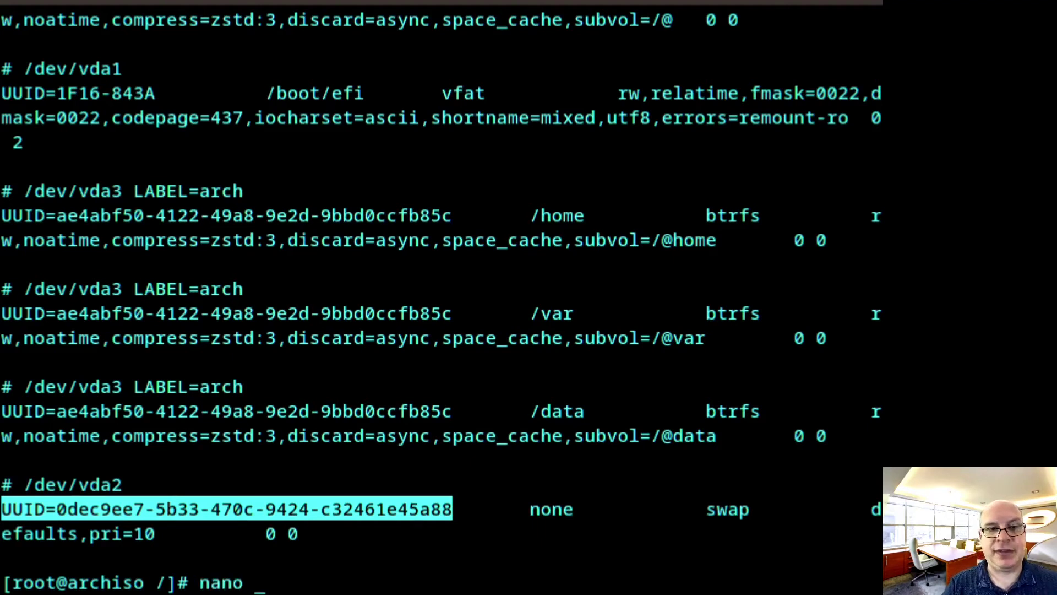
pyautogui.write(' /etc/de')
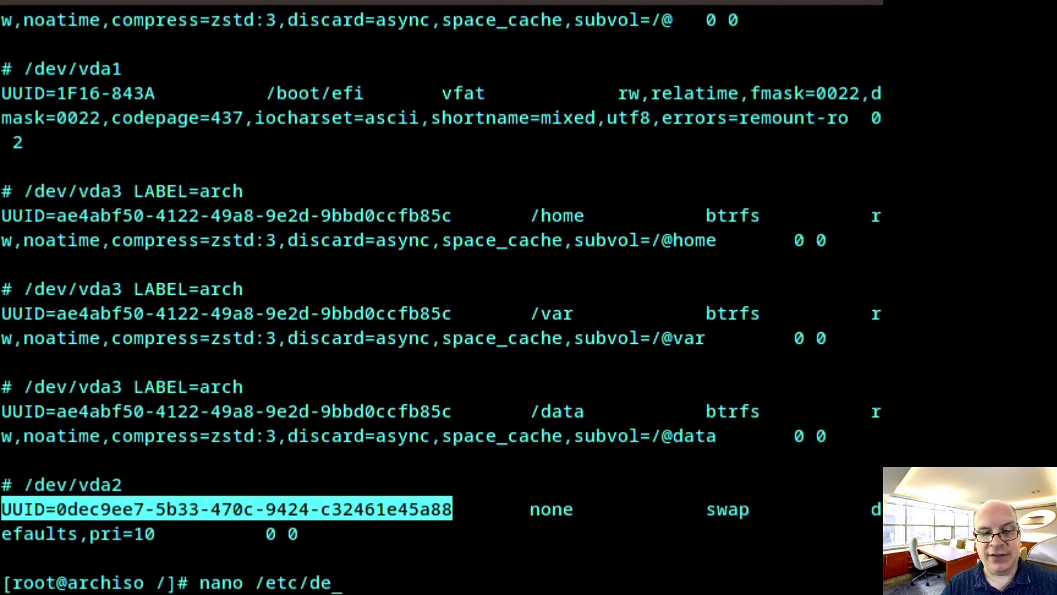
pyautogui.write('fault/grub')
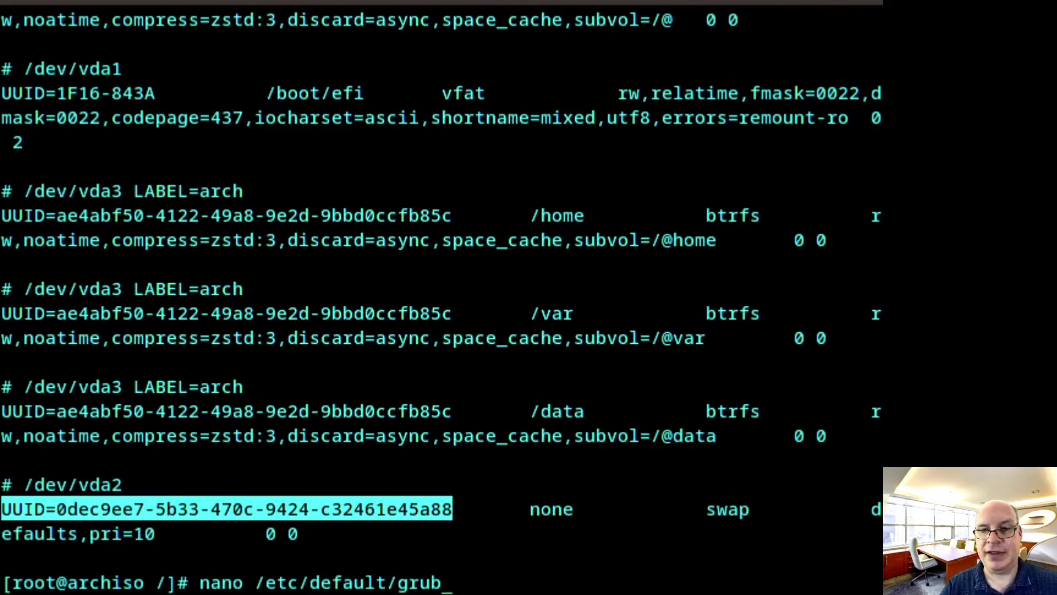
# Add resume= plus the pasted swap UUID to GRUB_CMDLINE_LINUX_DEFAULT in /etc/default/grub and save
pyautogui.press('Return')
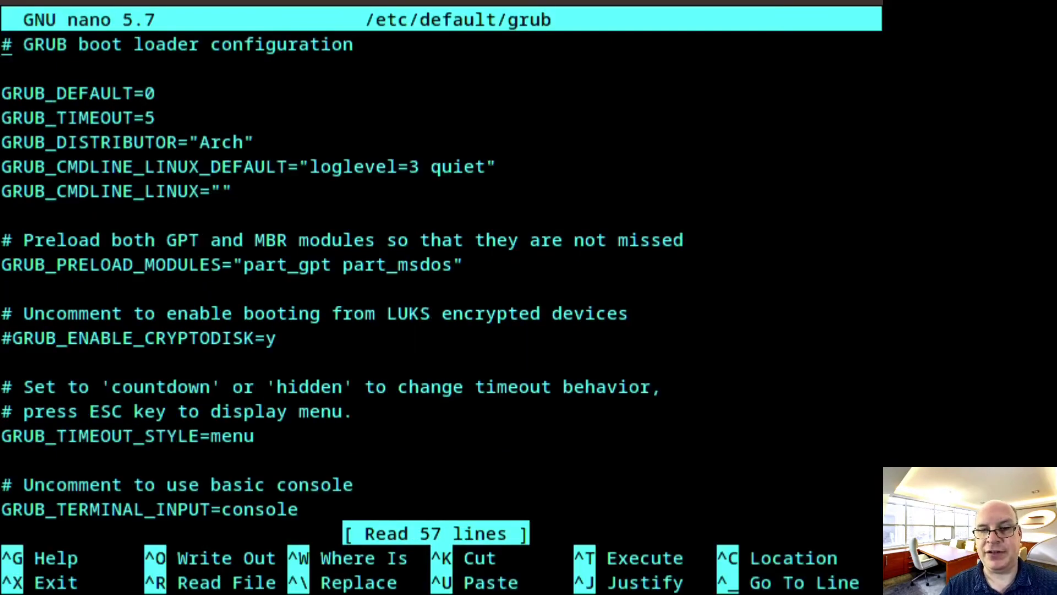
pyautogui.press('Down')
pyautogui.press('Down')
pyautogui.press('Down')
pyautogui.press('Down')
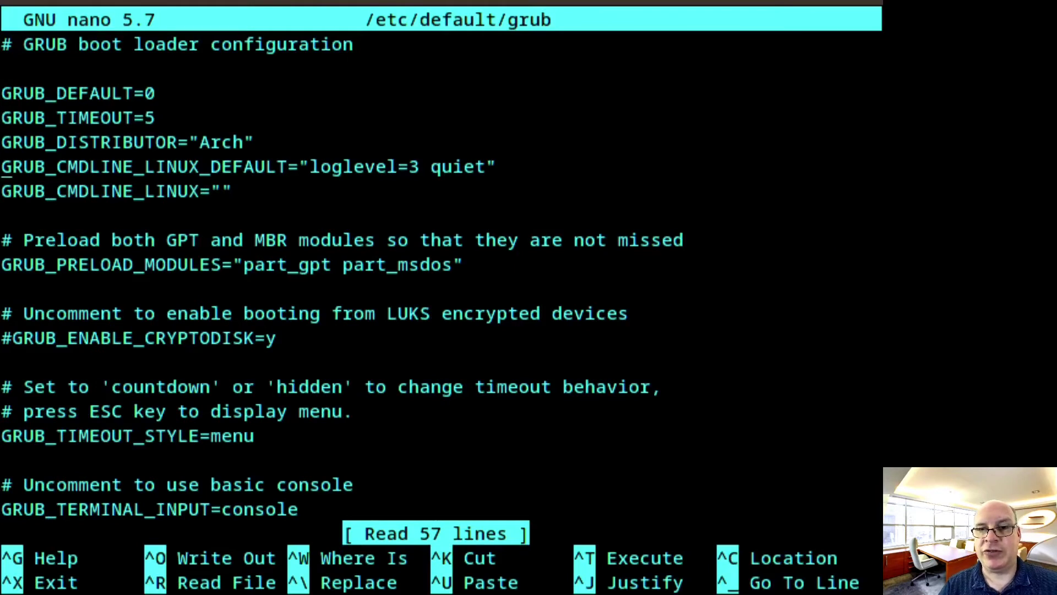
pyautogui.press('Right')
pyautogui.press('Right')
pyautogui.press('Right')
pyautogui.press('Right')
pyautogui.press('Right')
pyautogui.press('Right')
pyautogui.press('Right')
pyautogui.press('Right')
pyautogui.press('Right')
pyautogui.press('Right')
pyautogui.press('Right')
pyautogui.press('Right')
pyautogui.press('Right')
pyautogui.press('Right')
pyautogui.press('Right')
pyautogui.press('Right')
pyautogui.press('Right')
pyautogui.press('Right')
pyautogui.press('Right')
pyautogui.press('Right')
pyautogui.press('Right')
pyautogui.press('Right')
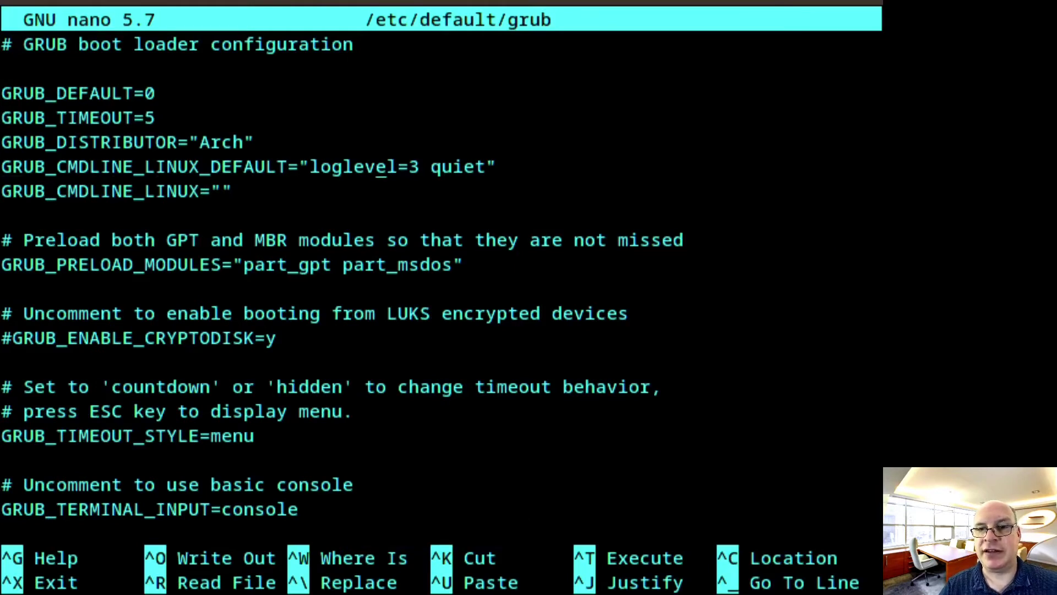
pyautogui.press('Right')
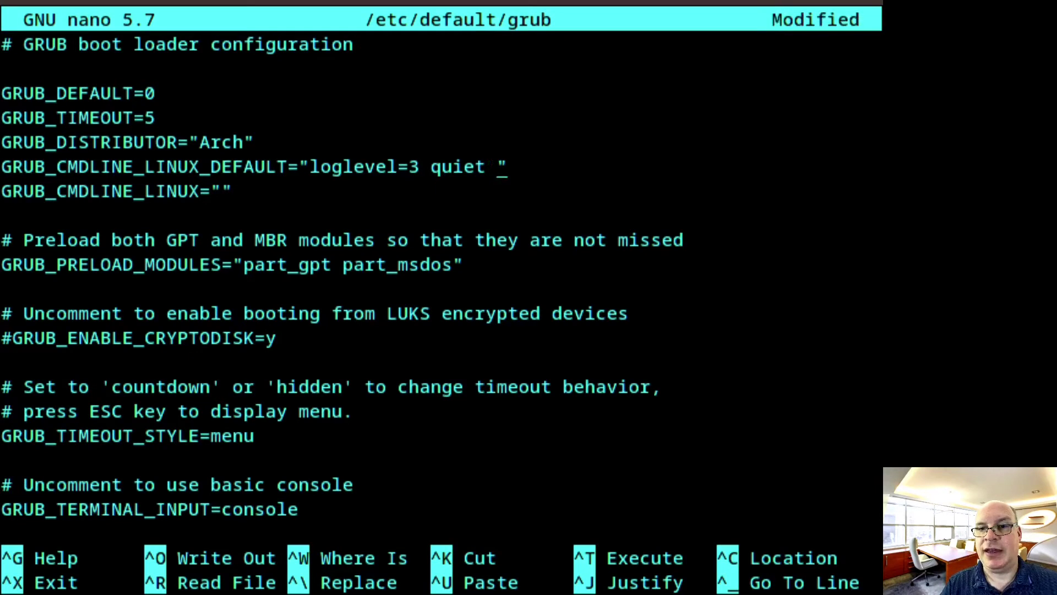
pyautogui.write('resume')
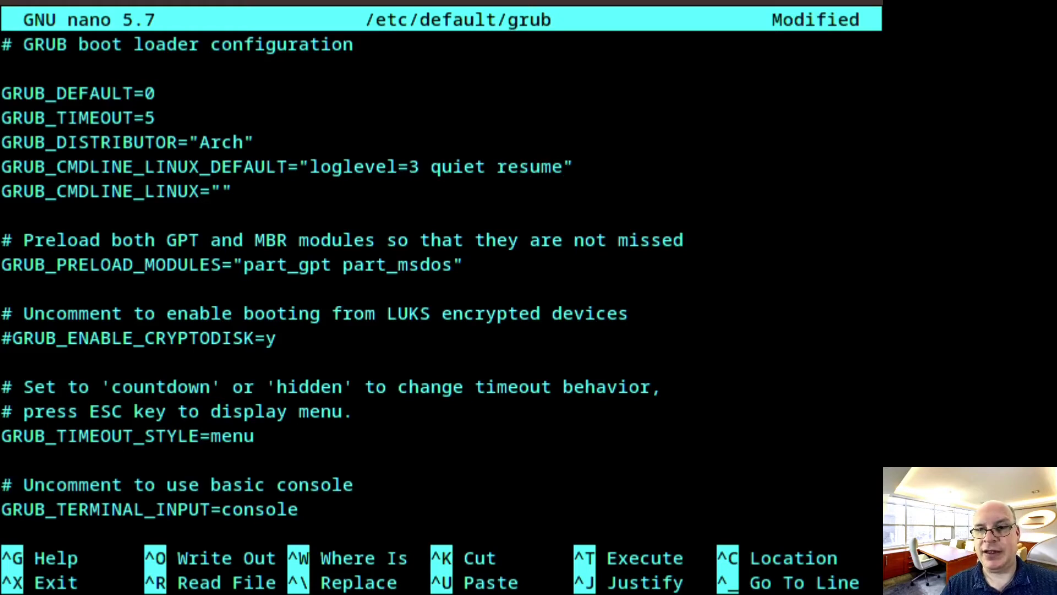
pyautogui.write('=')
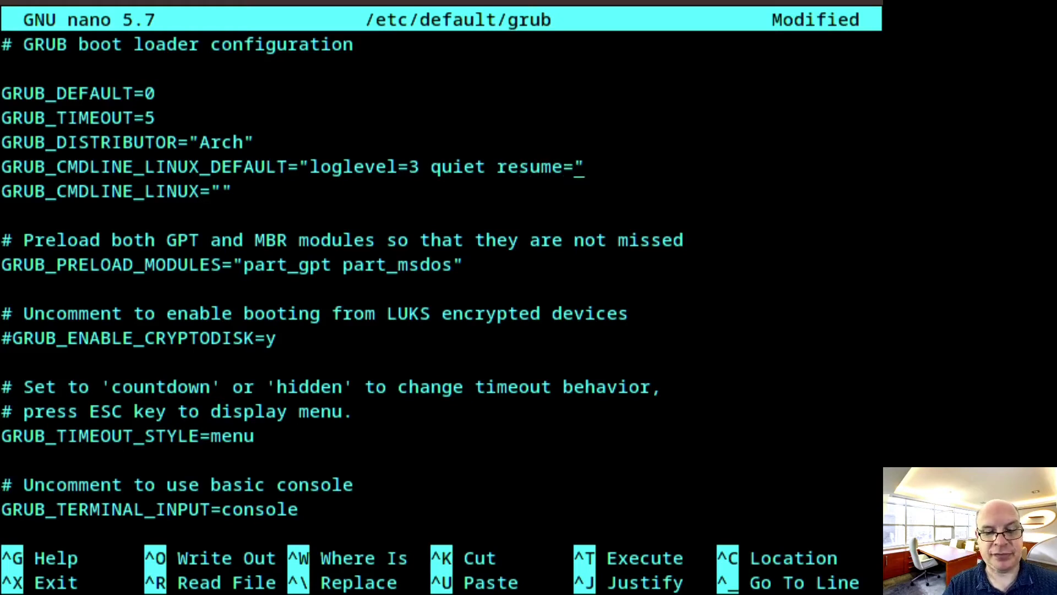
pyautogui.hotkey('ctrl', 'shift', 'v')
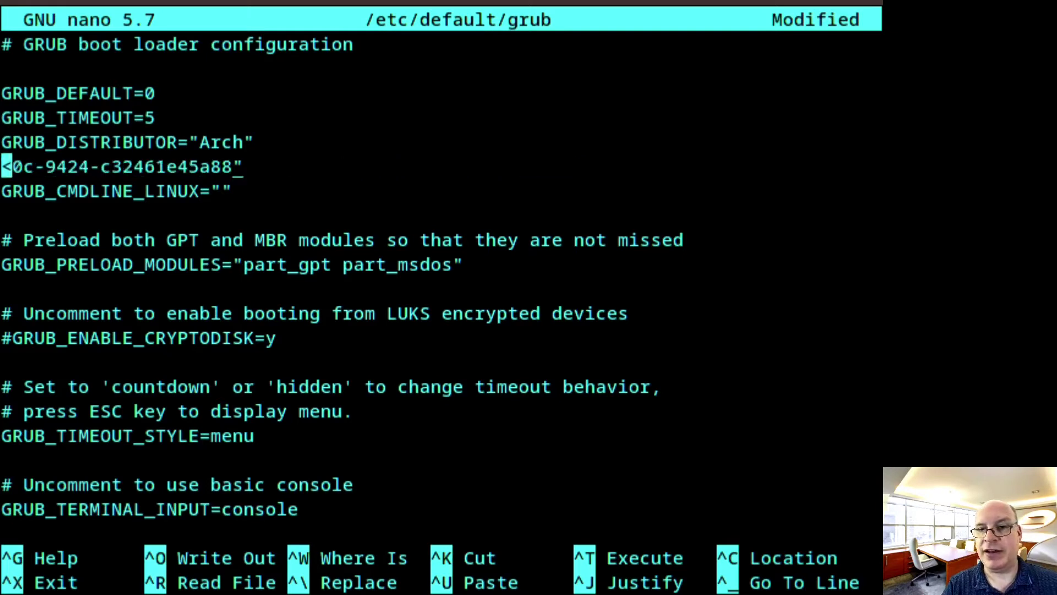
pyautogui.press('Left')
pyautogui.press('Left')
pyautogui.press('Left')
pyautogui.press('Left')
pyautogui.press('Left')
pyautogui.press('Left')
pyautogui.press('Left')
pyautogui.press('Left')
pyautogui.press('Left')
pyautogui.press('Left')
pyautogui.press('Left')
pyautogui.press('Left')
pyautogui.press('Left')
pyautogui.press('Left')
pyautogui.press('Left')
pyautogui.press('Left')
pyautogui.press('Left')
pyautogui.press('Left')
pyautogui.press('Left')
pyautogui.press('Left')
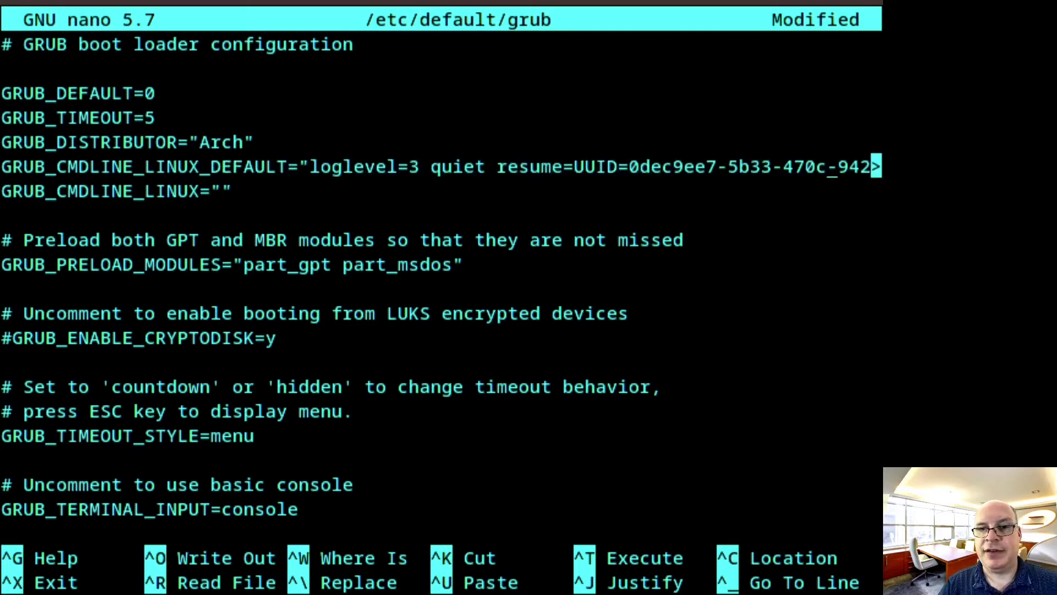
pyautogui.press('Left')
pyautogui.press('Left')
pyautogui.press('Left')
pyautogui.press('Left')
pyautogui.press('Left')
pyautogui.press('Left')
pyautogui.press('Left')
pyautogui.press('Left')
pyautogui.press('Left')
pyautogui.press('Left')
pyautogui.press('Left')
pyautogui.press('Left')
pyautogui.press('Left')
pyautogui.press('Left')
pyautogui.press('Left')
pyautogui.press('Left')
pyautogui.press('Left')
pyautogui.press('Left')
pyautogui.press('Right')
pyautogui.press('Right')
pyautogui.press('Right')
pyautogui.press('Right')
pyautogui.press('Right')
pyautogui.press('Right')
pyautogui.press('Right')
pyautogui.press('Right')
pyautogui.press('Right')
pyautogui.press('Right')
pyautogui.press('Right')
pyautogui.press('Right')
pyautogui.press('Right')
pyautogui.press('Right')
pyautogui.press('Right')
pyautogui.press('Right')
pyautogui.press('Right')
pyautogui.press('Right')
pyautogui.press('Right')
pyautogui.press('Right')
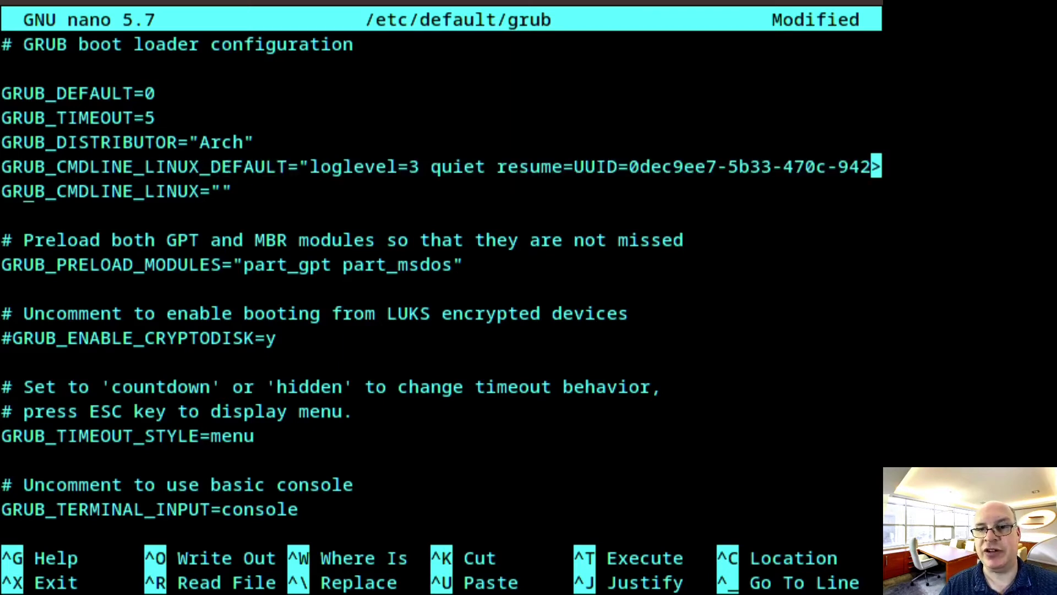
pyautogui.press('Left')
pyautogui.press('Left')
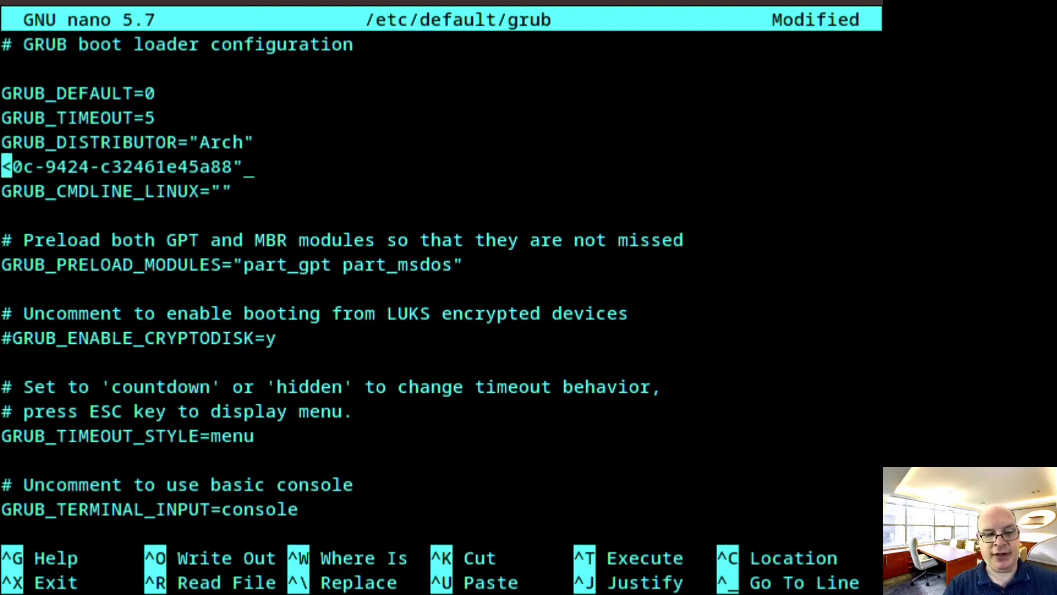
pyautogui.hotkey('ctrl', 'x')
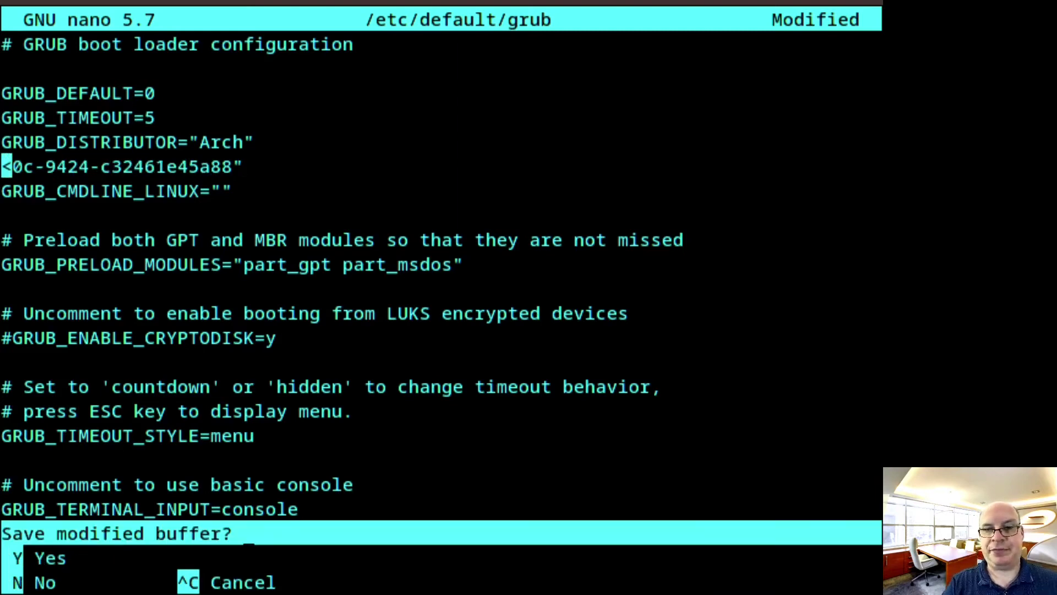
pyautogui.press('y')
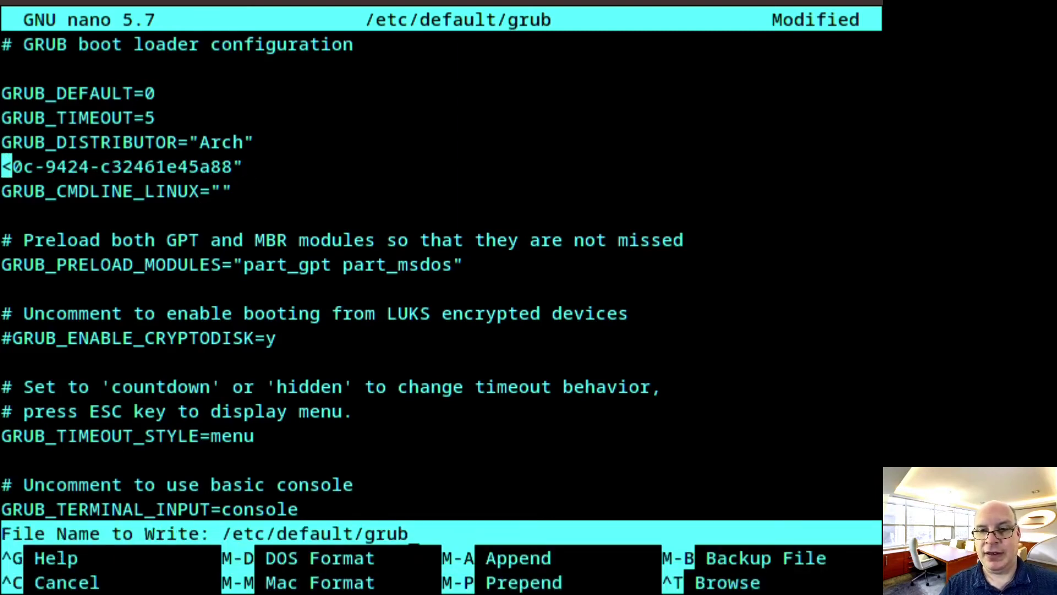
pyautogui.press('Return')
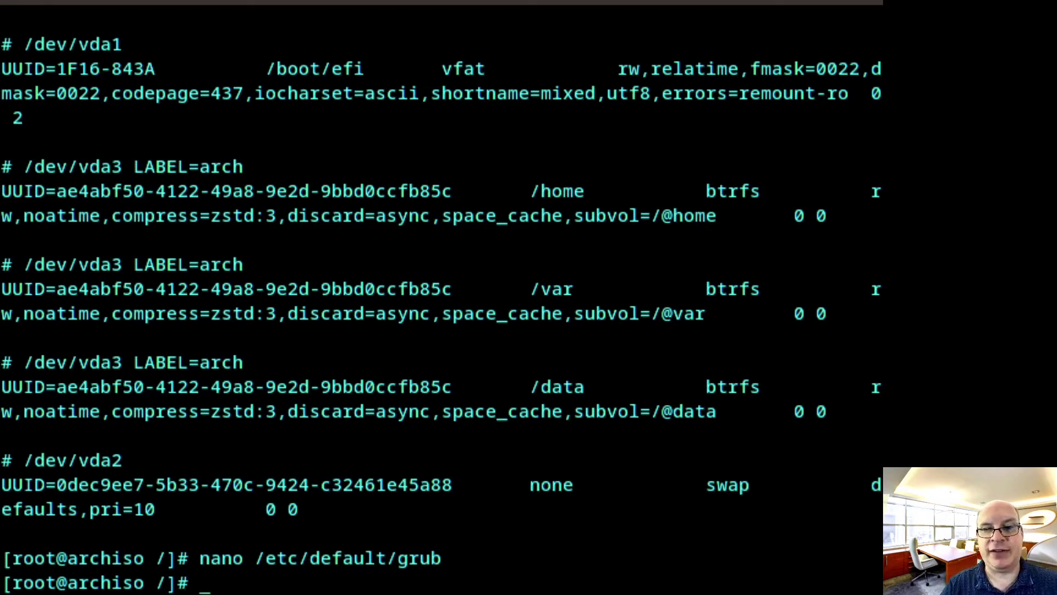
# Run grub-mkconfig -o /boot/grub/grub.cfg to build the boot menu for the linux-lts kernel
pyautogui.write('grub')
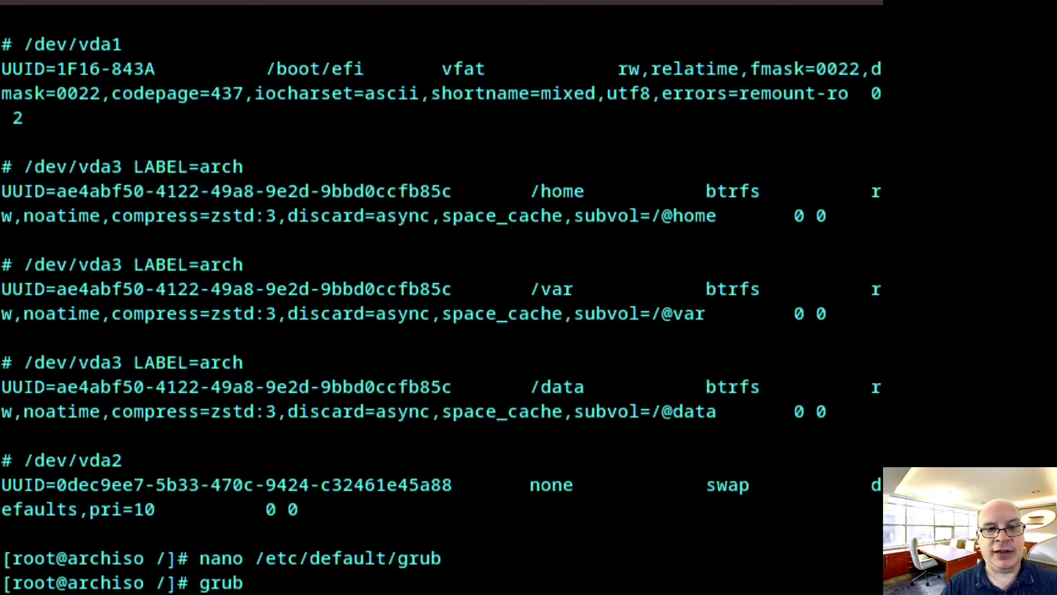
pyautogui.write('-mkconfig')
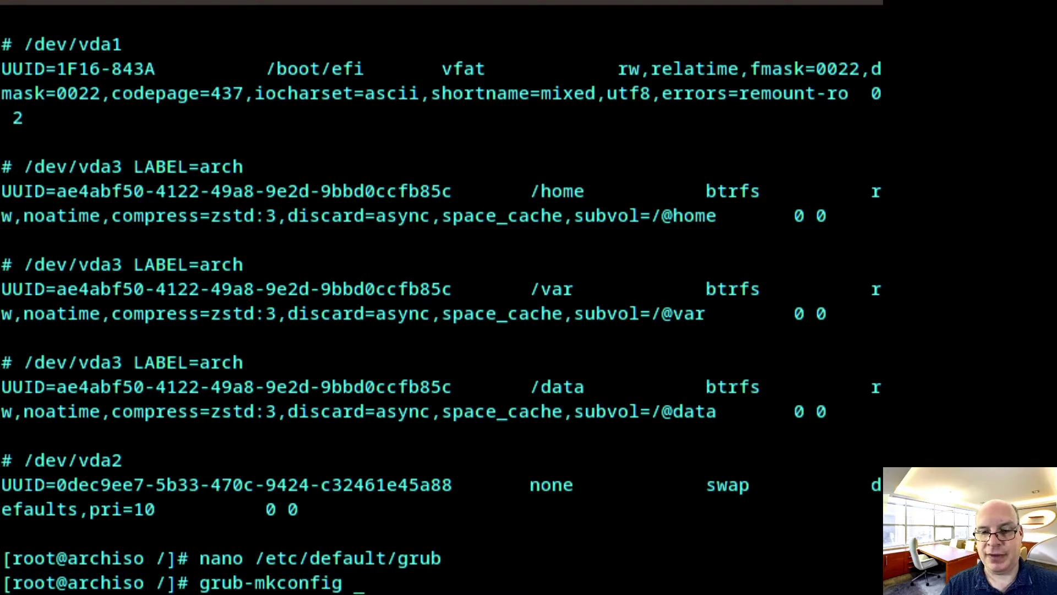
pyautogui.write(' -o')
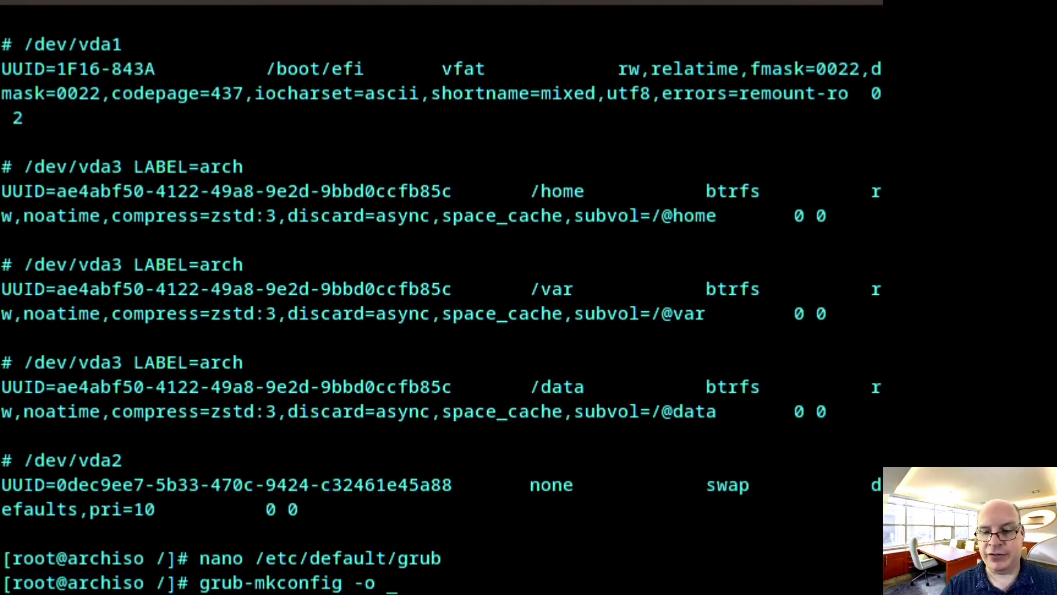
pyautogui.write(' /boot/grub')
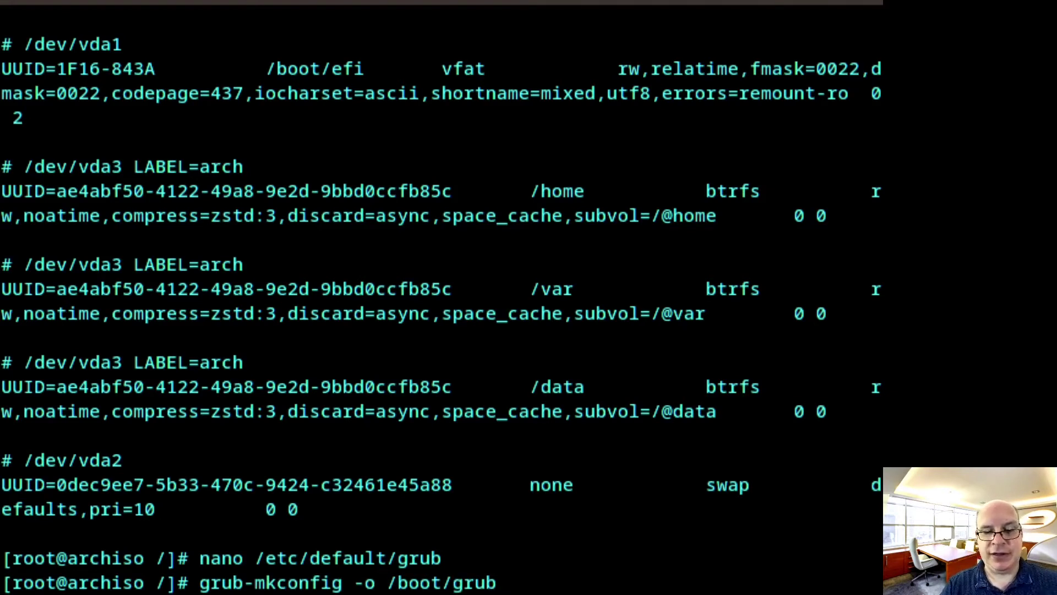
pyautogui.write('/grub')
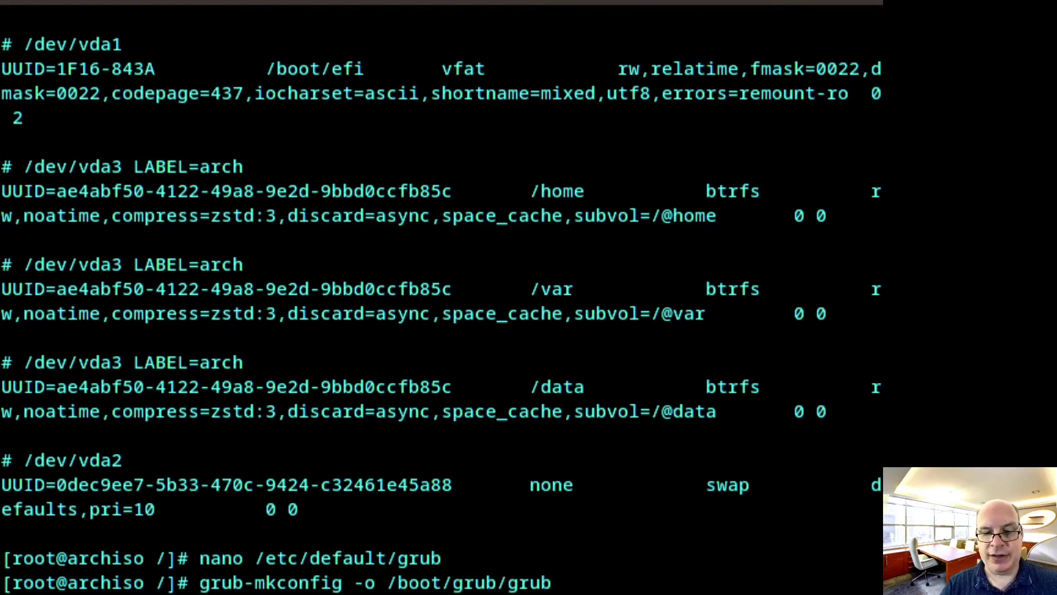
pyautogui.write('.cfg')
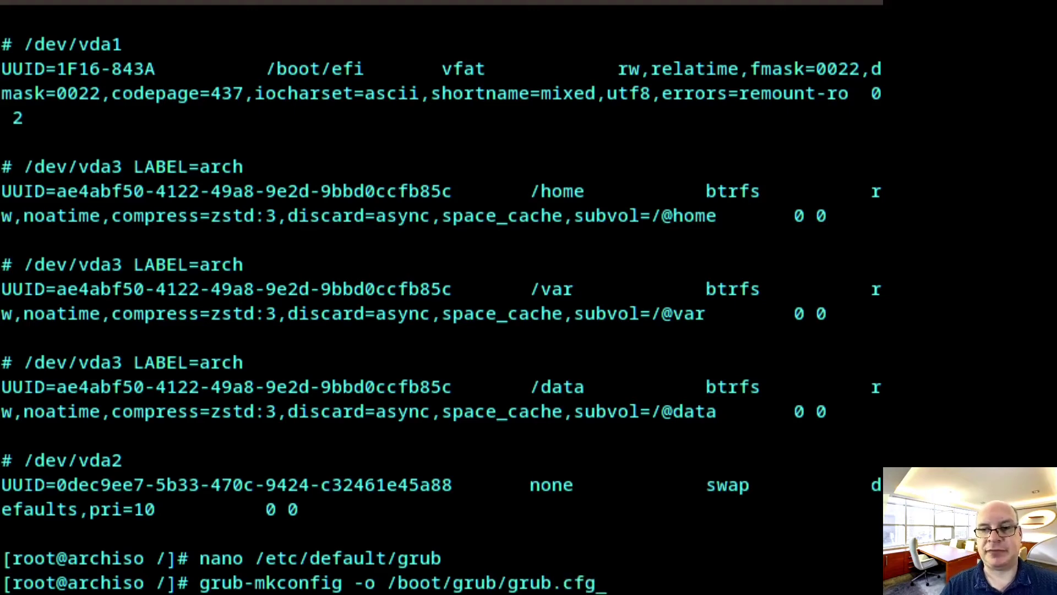
pyautogui.press('Return')
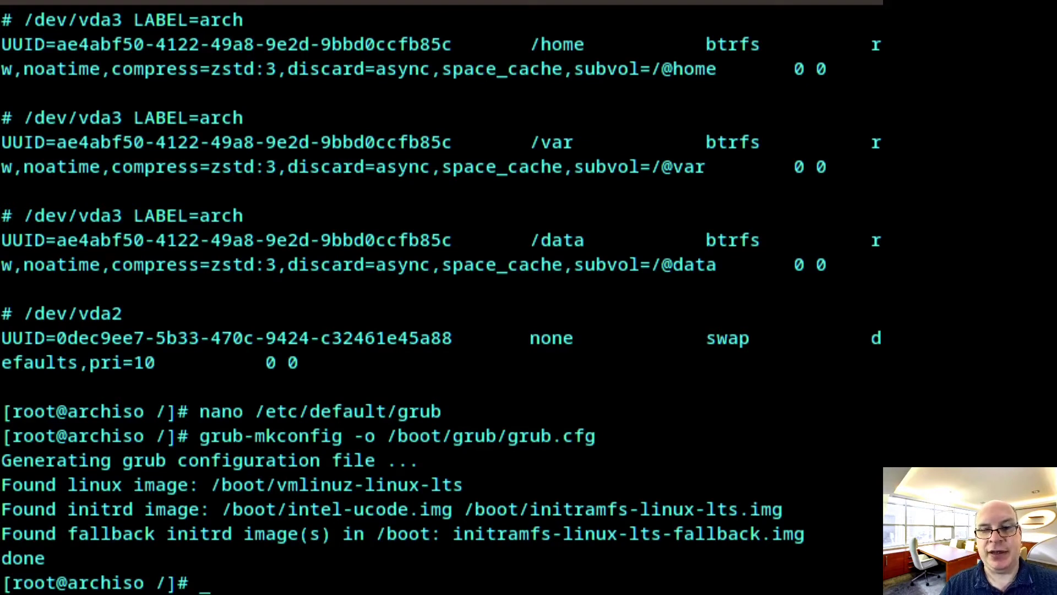
# Enable acpid, avahi-daemon, bluetooth, cups.service and fstrim.timer to start at boot with systemctl
pyautogui.write('systemctl enable')
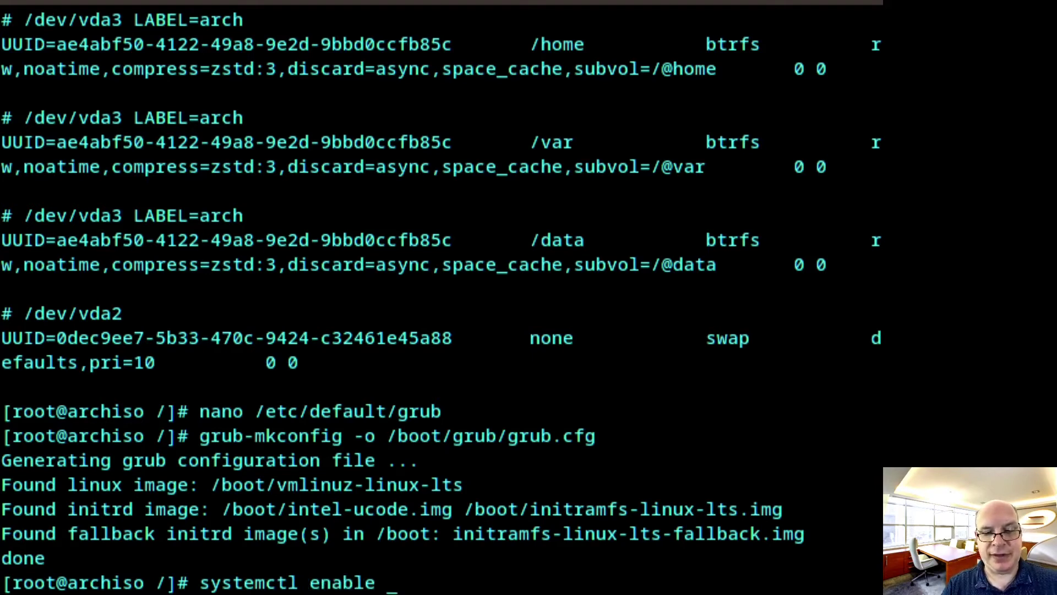
pyautogui.write(' acpid')
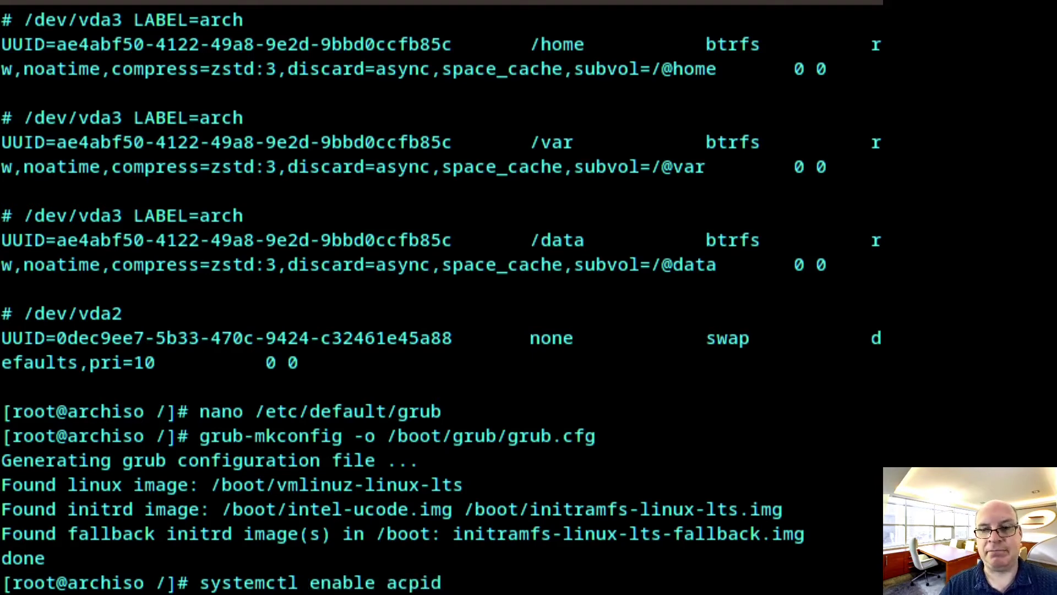
pyautogui.press('Return')
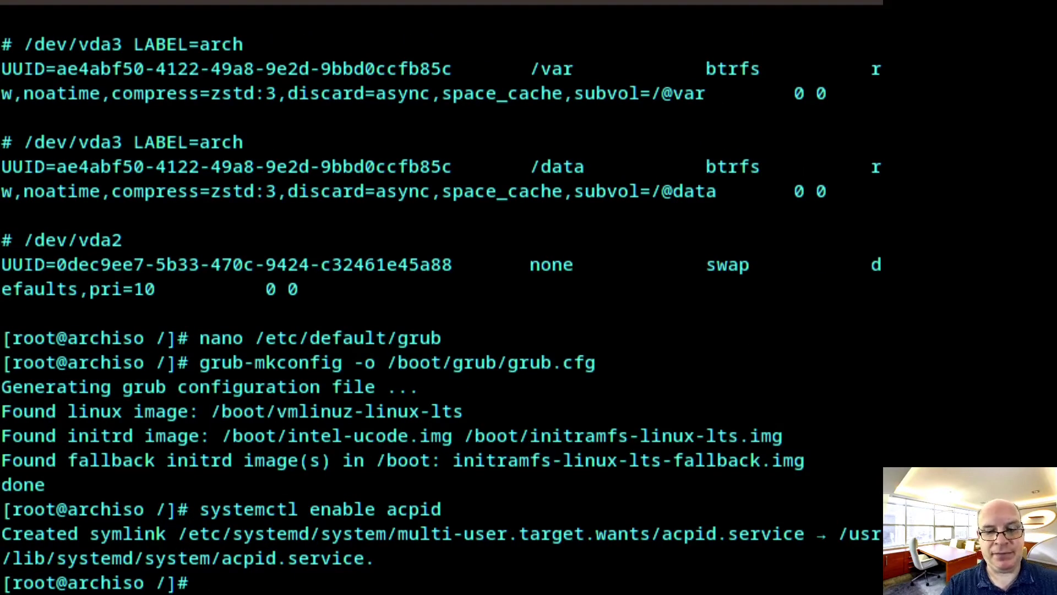
pyautogui.write('syste')
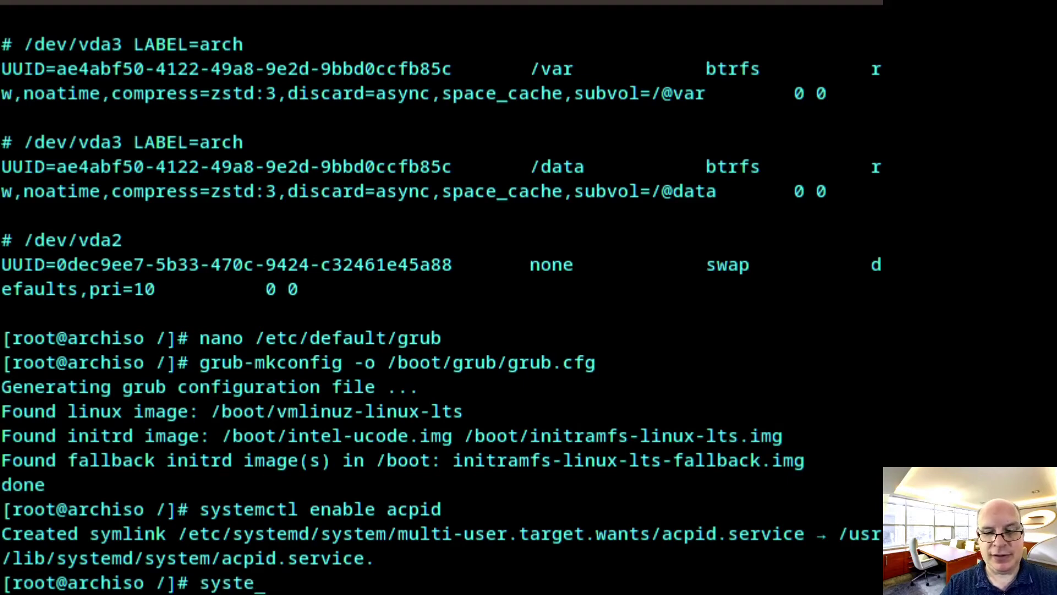
pyautogui.write('mctl')
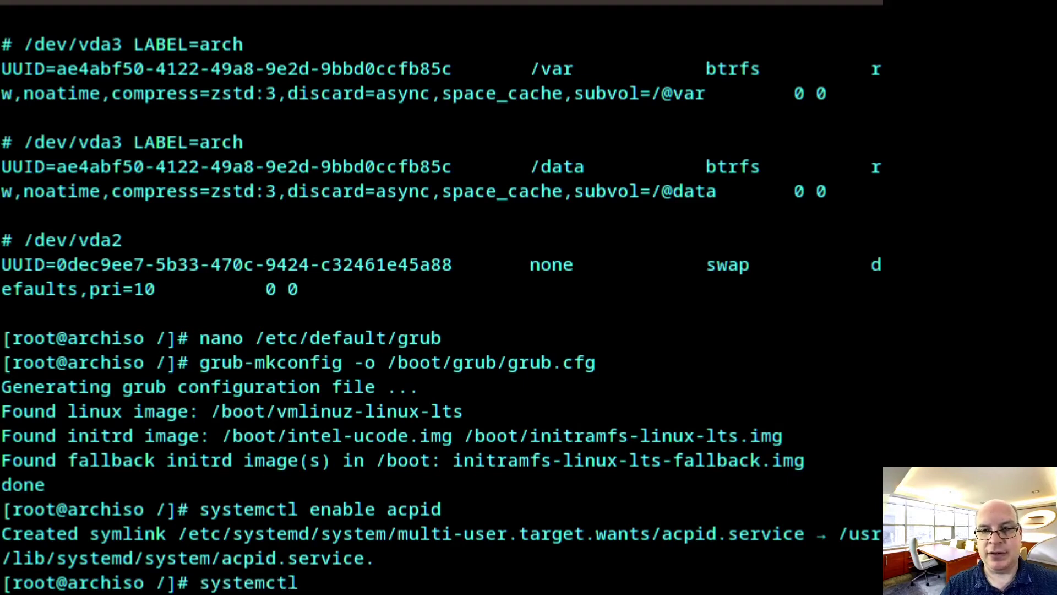
pyautogui.write(' enable ')
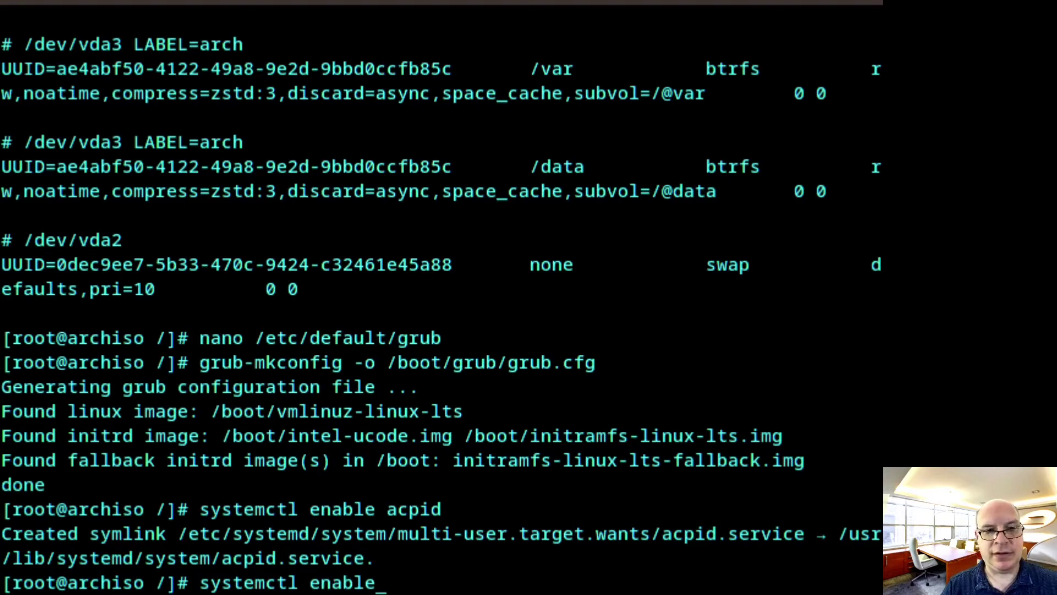
pyautogui.write('avahi')
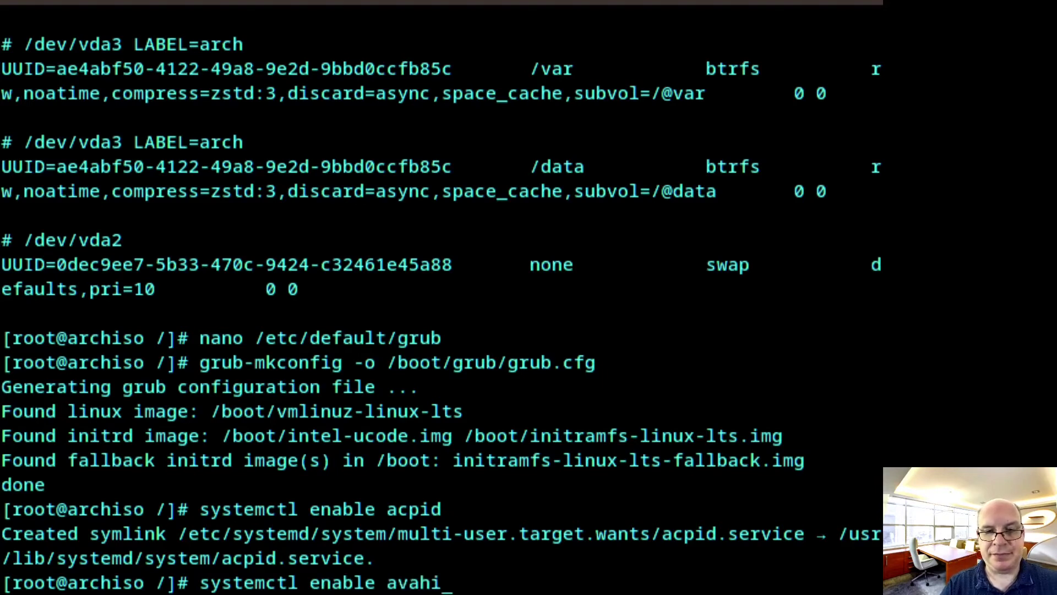
pyautogui.write('-da')
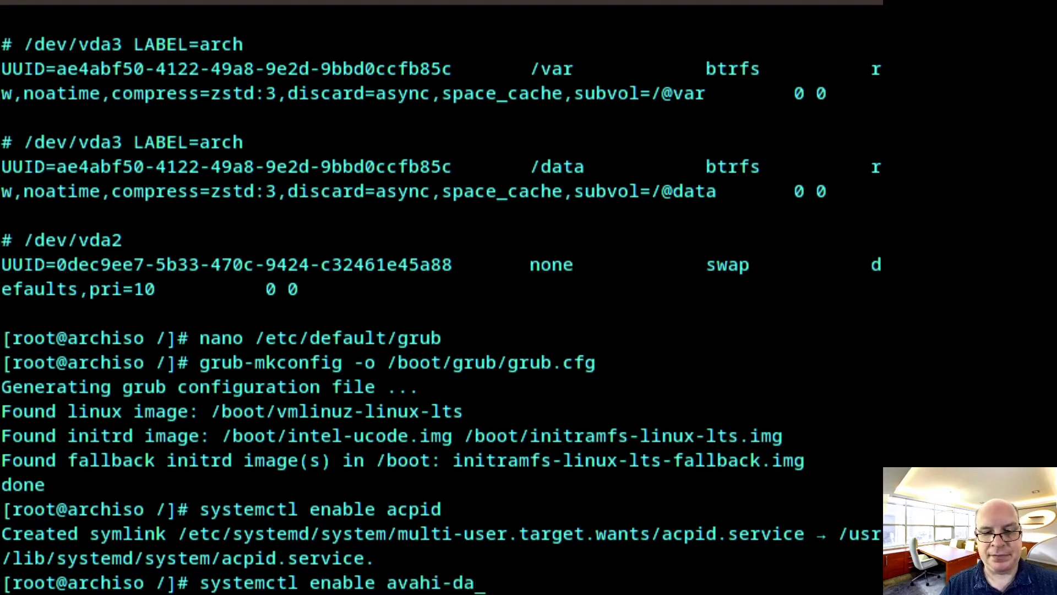
pyautogui.write('emon')
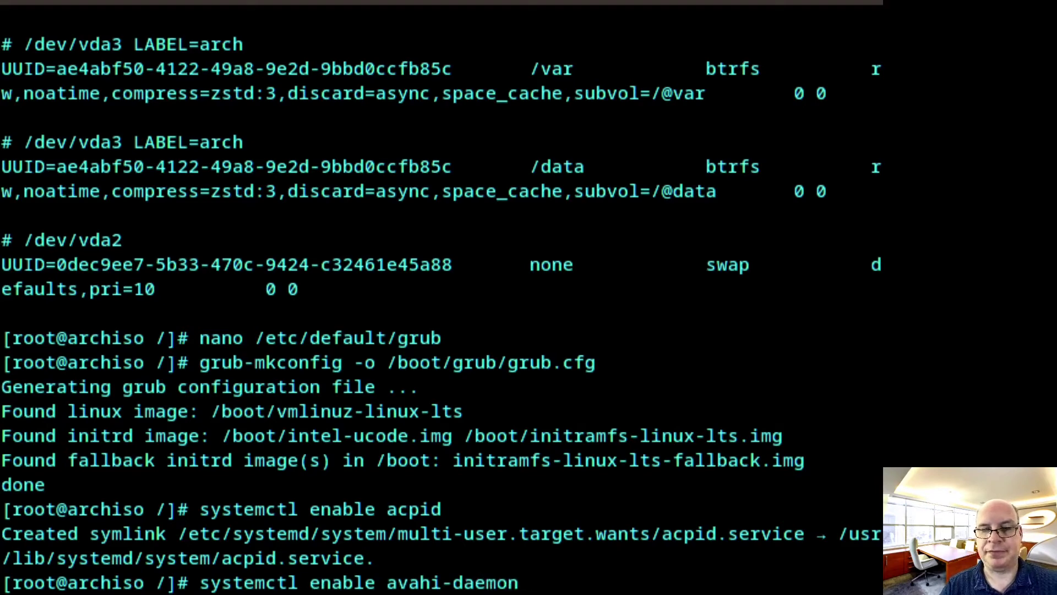
pyautogui.press('Return')
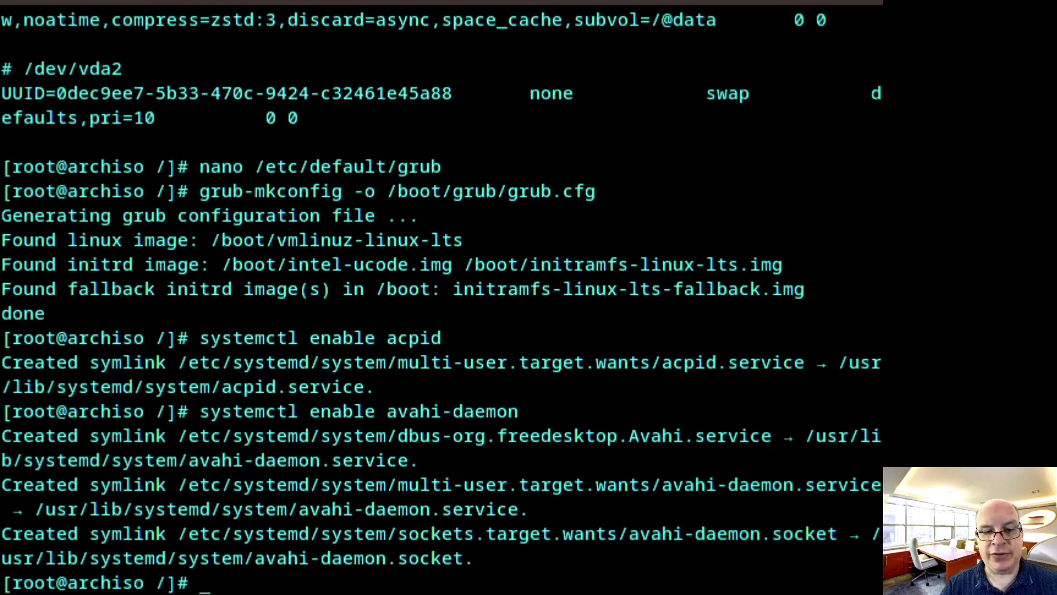
pyautogui.write('syst')
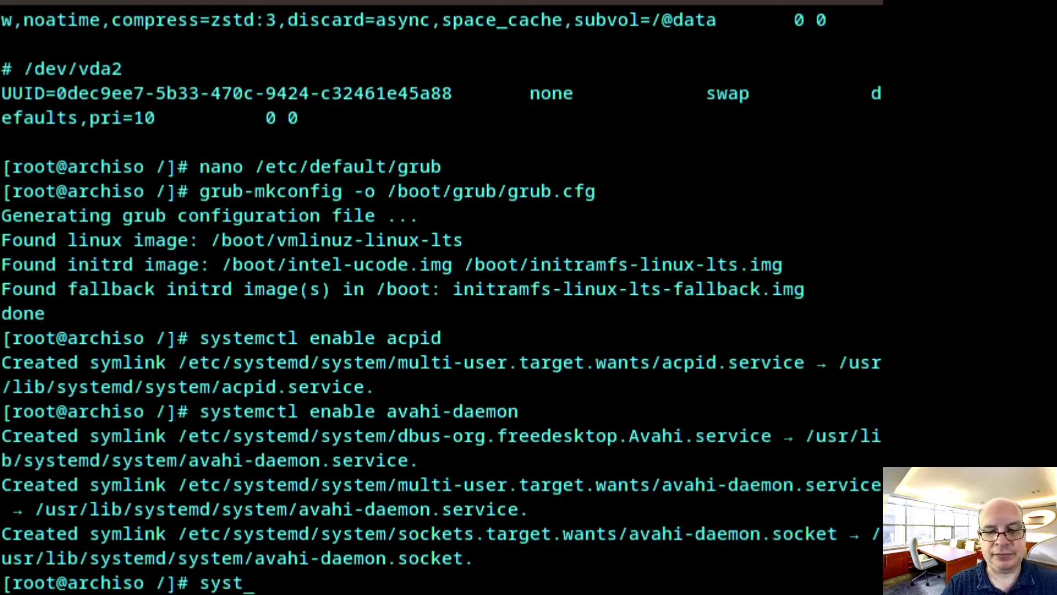
pyautogui.write('emctl en')
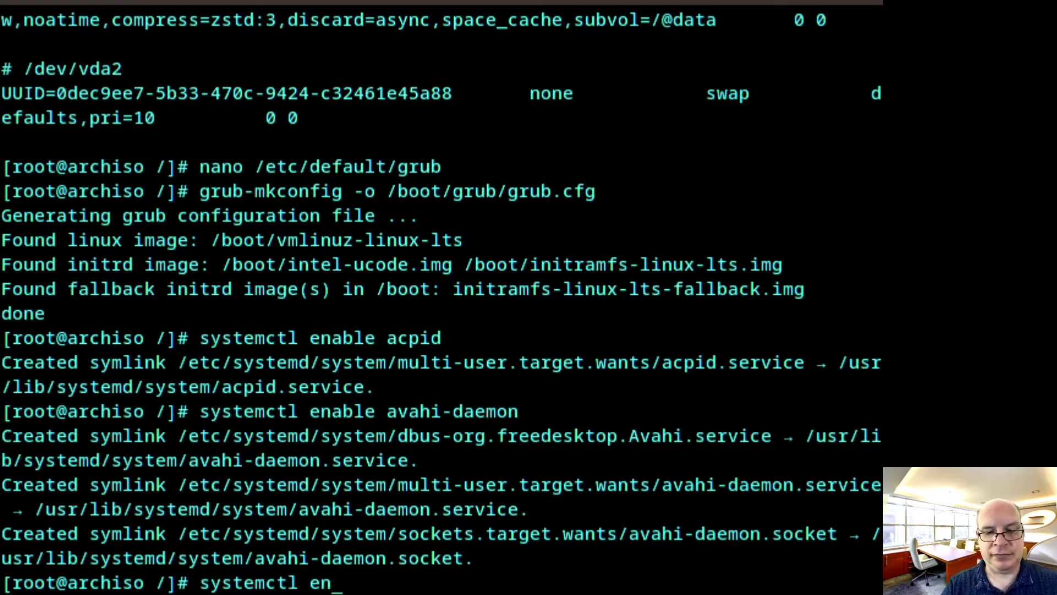
pyautogui.write('able bluetooth')
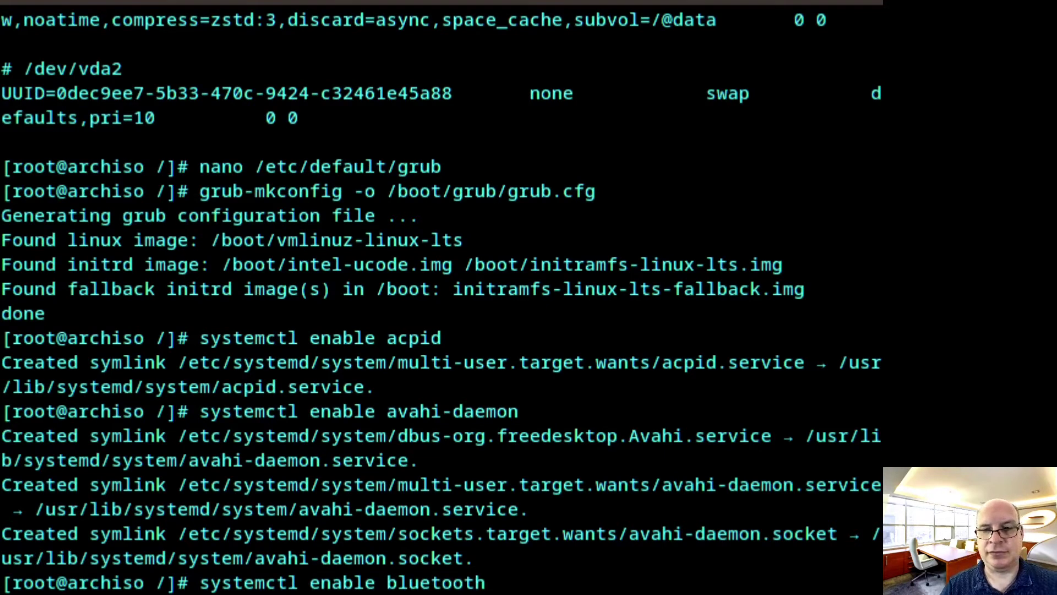
pyautogui.press('Return')
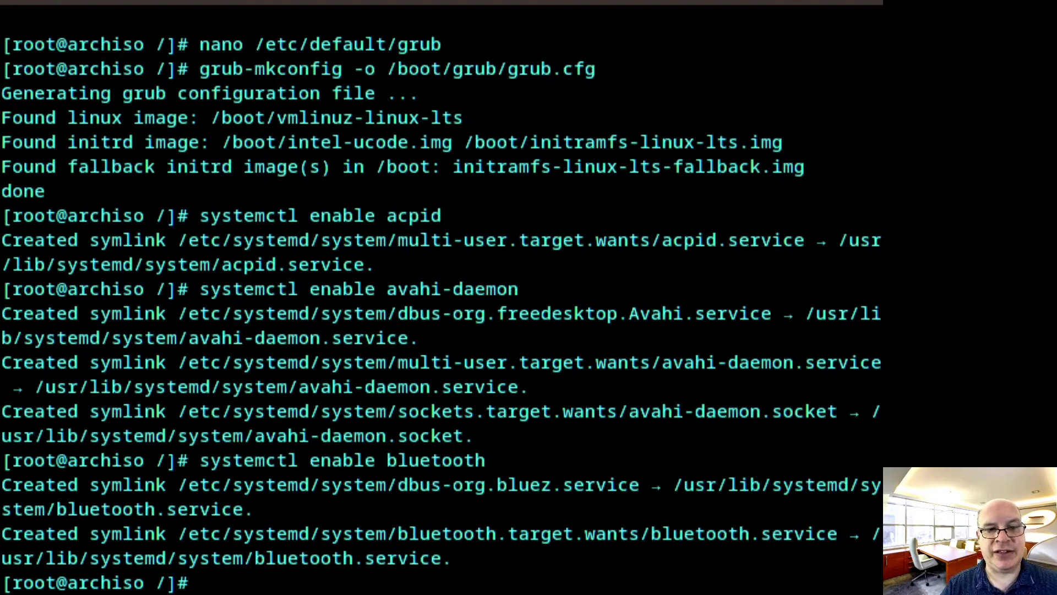
pyautogui.write('syst')
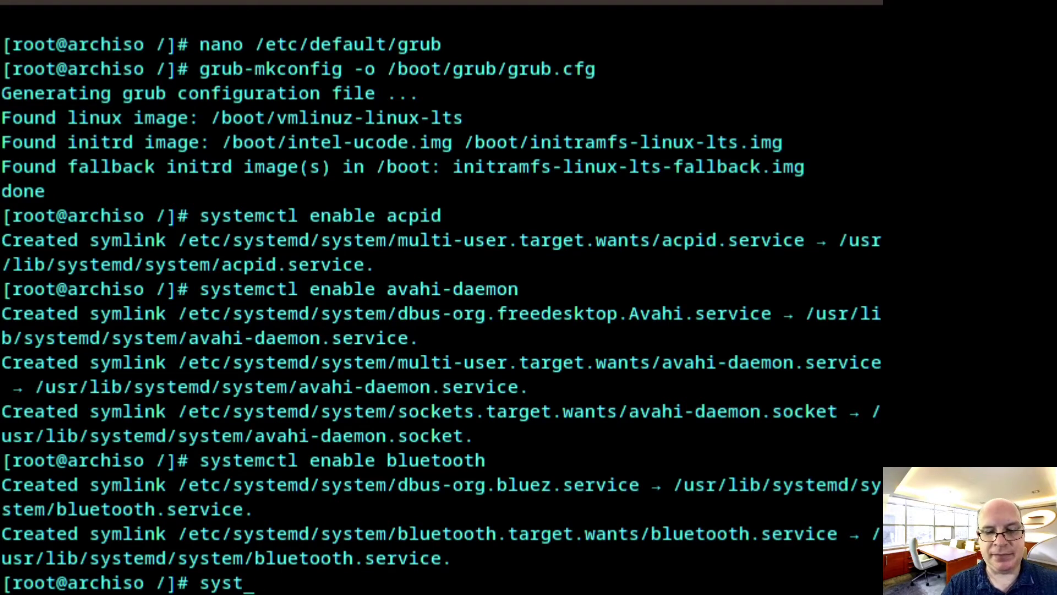
pyautogui.write('emctl ')
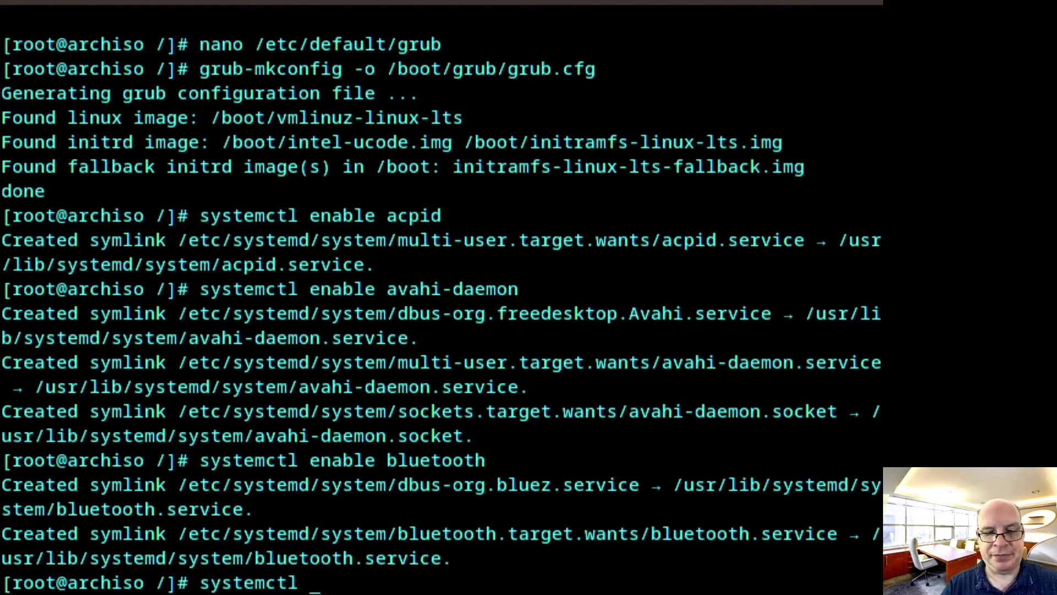
pyautogui.write('enable cups')
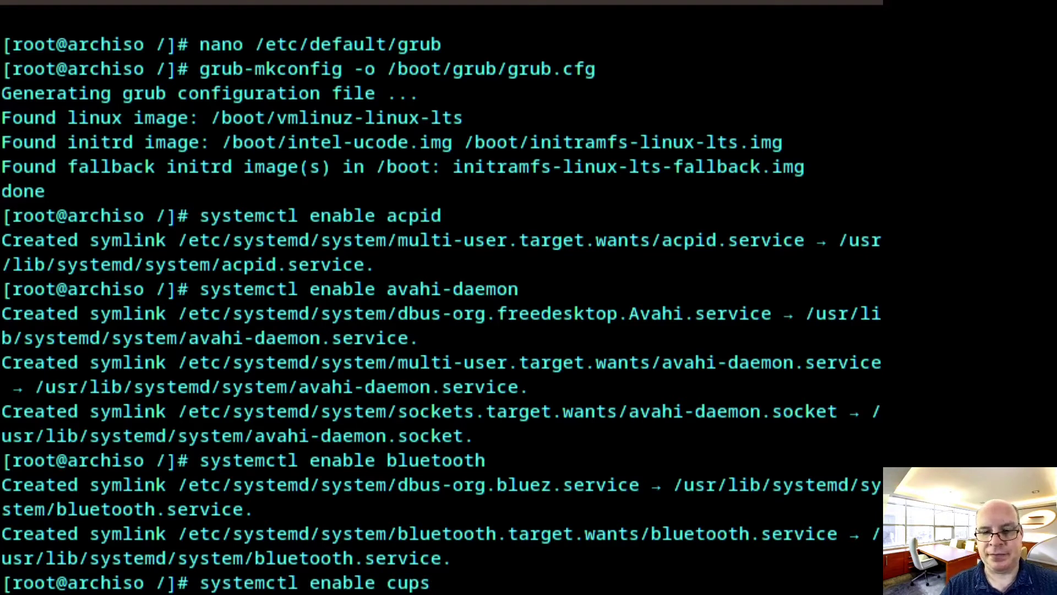
pyautogui.write('.serv')
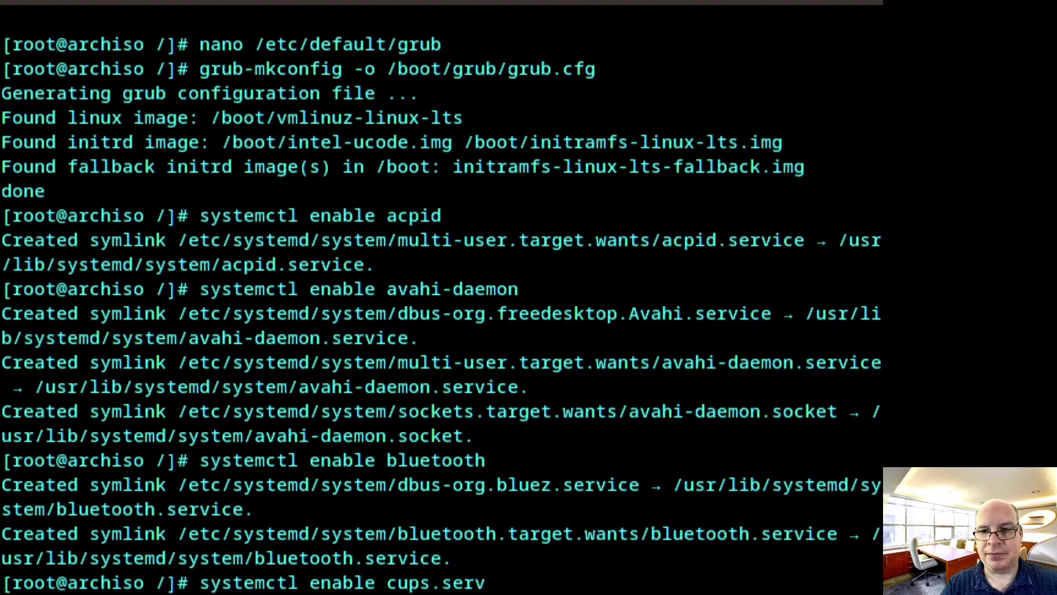
pyautogui.write('ice')
pyautogui.press('Return')
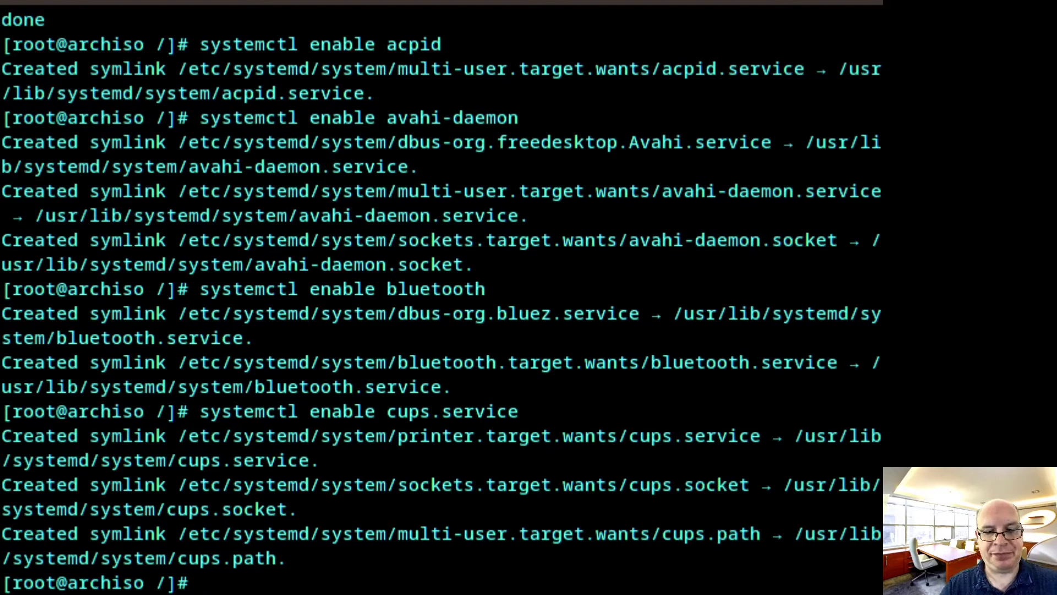
pyautogui.write('system')
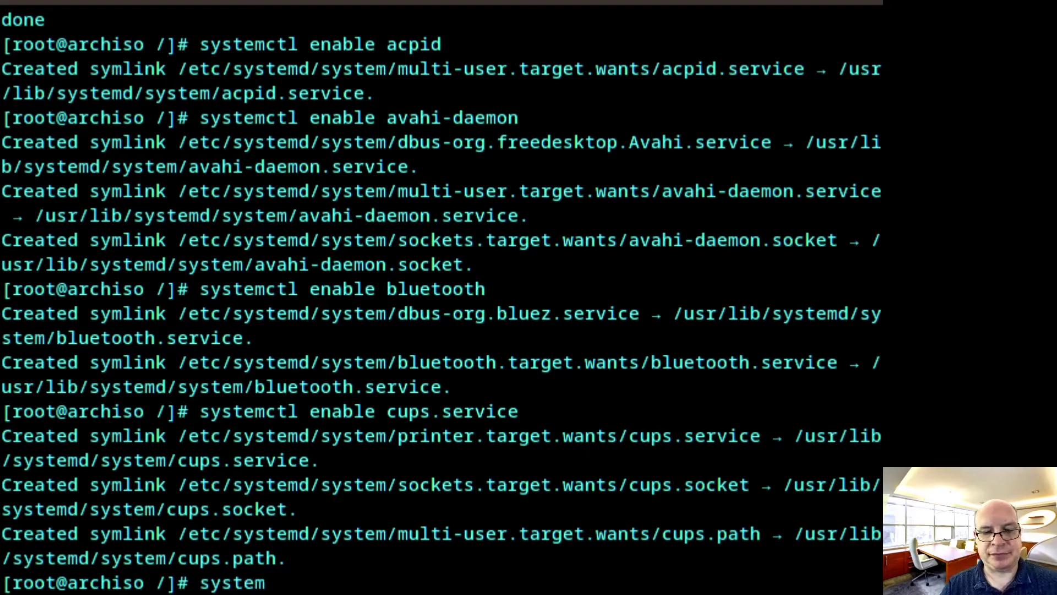
pyautogui.write('ctl enabl')
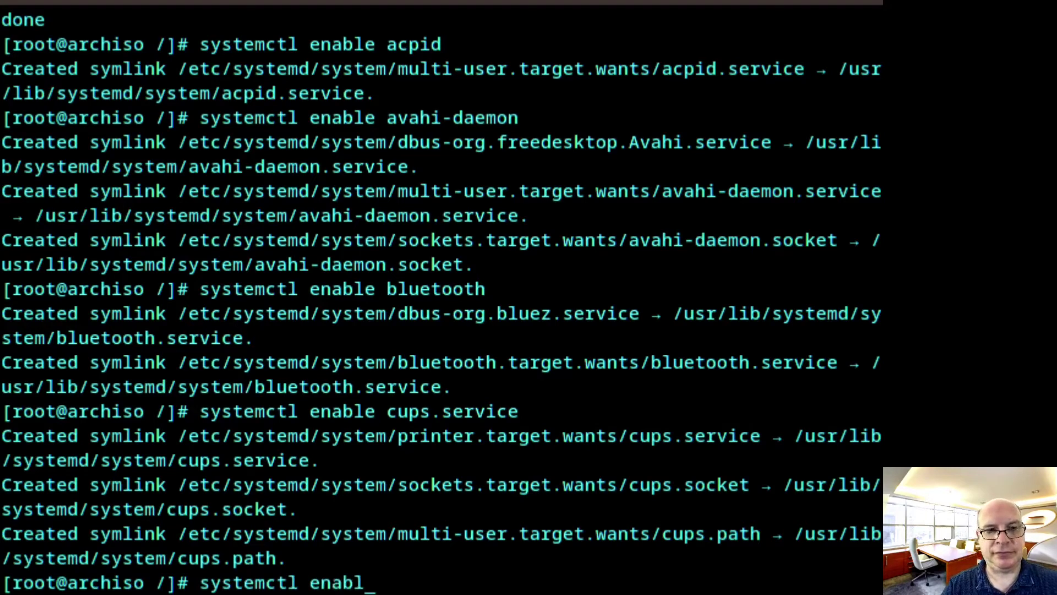
pyautogui.write('e fs')
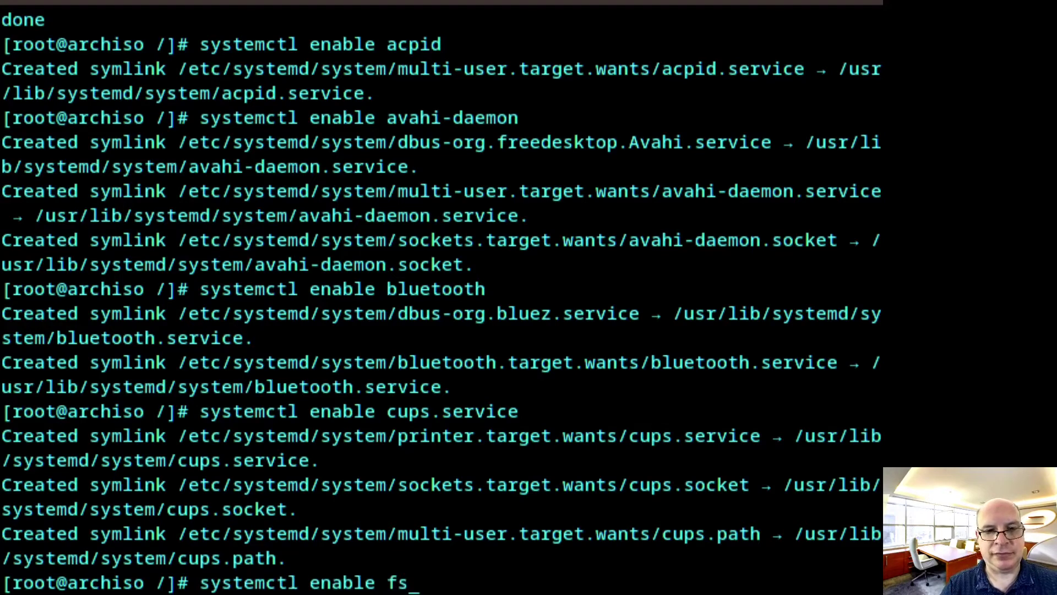
pyautogui.write('tri')
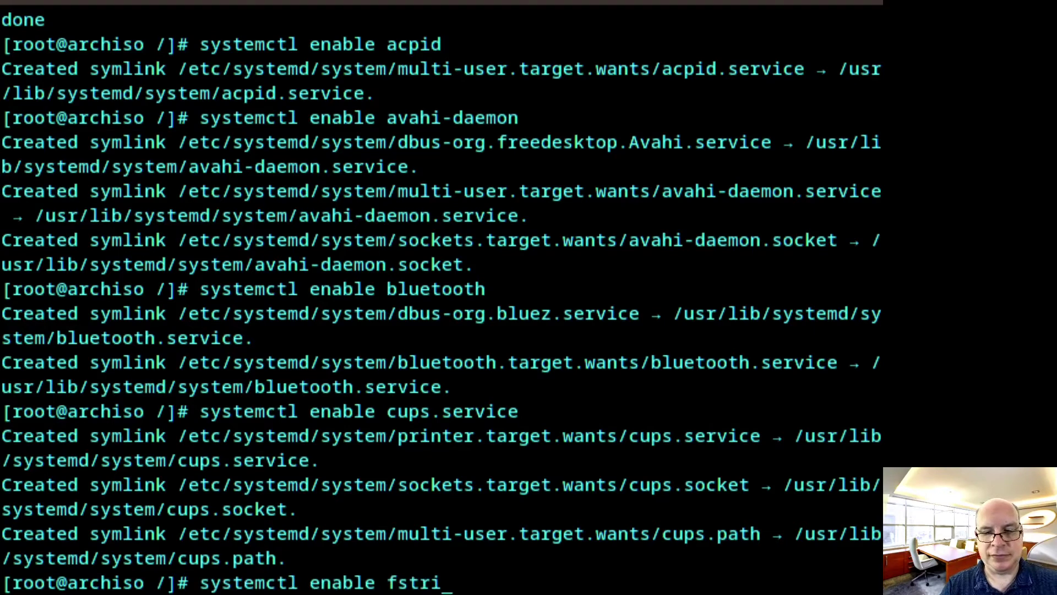
pyautogui.write('m.timer')
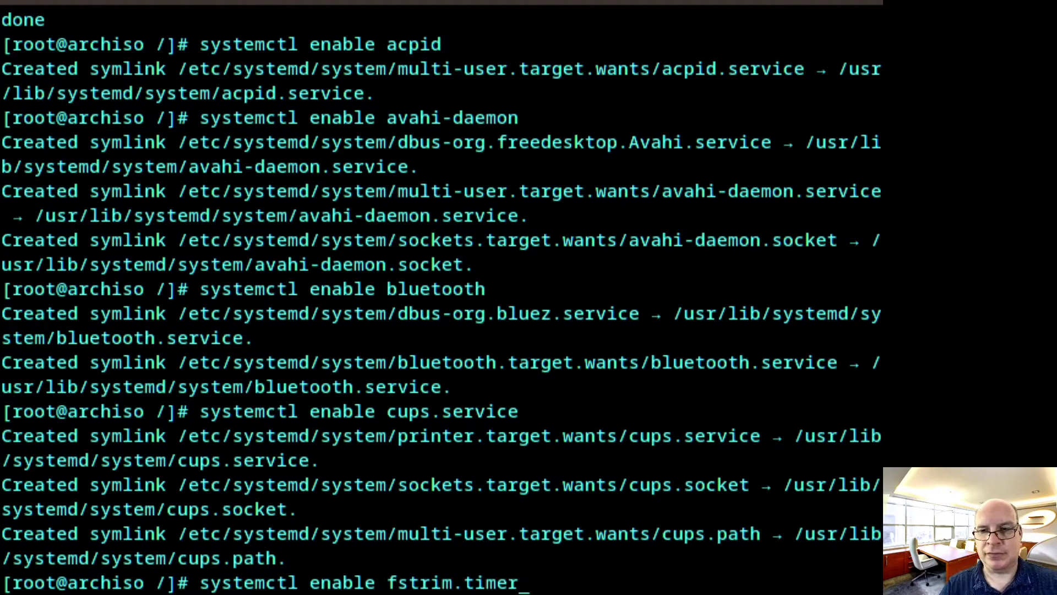
pyautogui.press('Return')
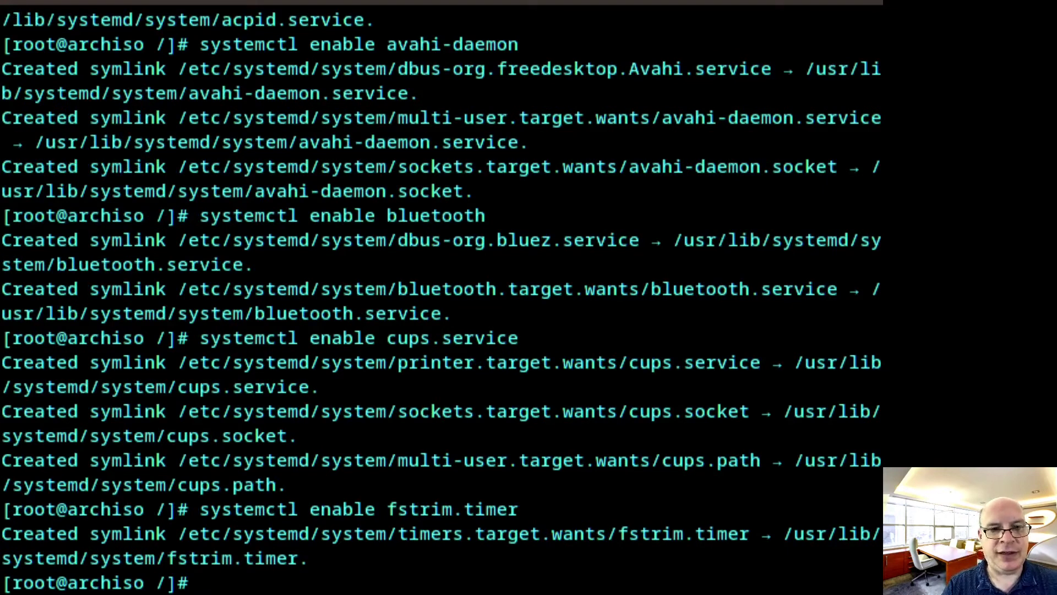
# Enable libvirtd, NetworkManager, reflector.timer, sshd and tlp at boot with systemctl
pyautogui.write('system')
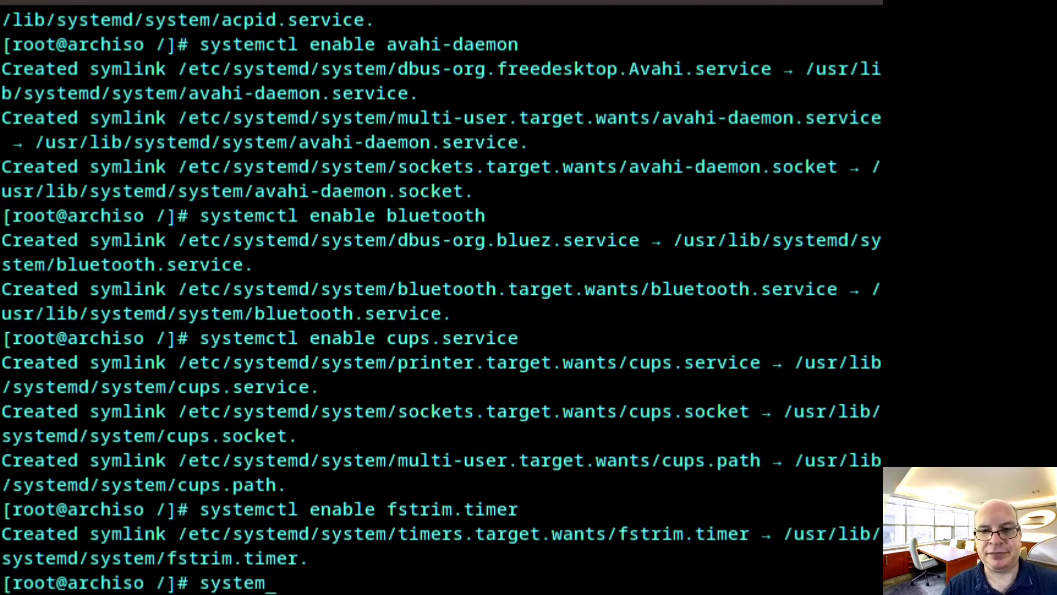
pyautogui.write('ctl enable libvirtd')
pyautogui.press('Return')
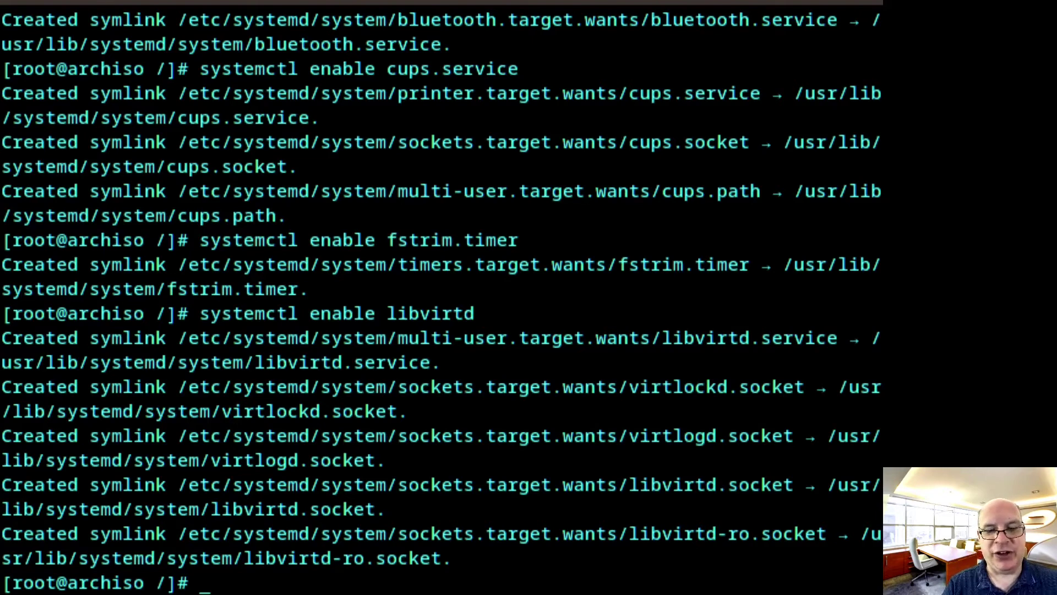
pyautogui.write('systemc')
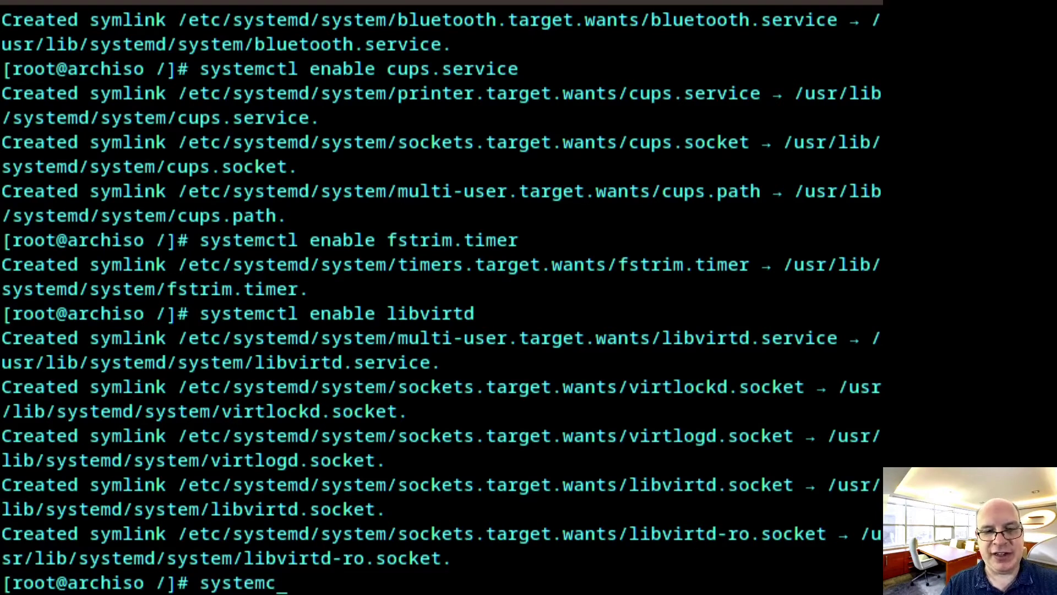
pyautogui.write('tl enable ')
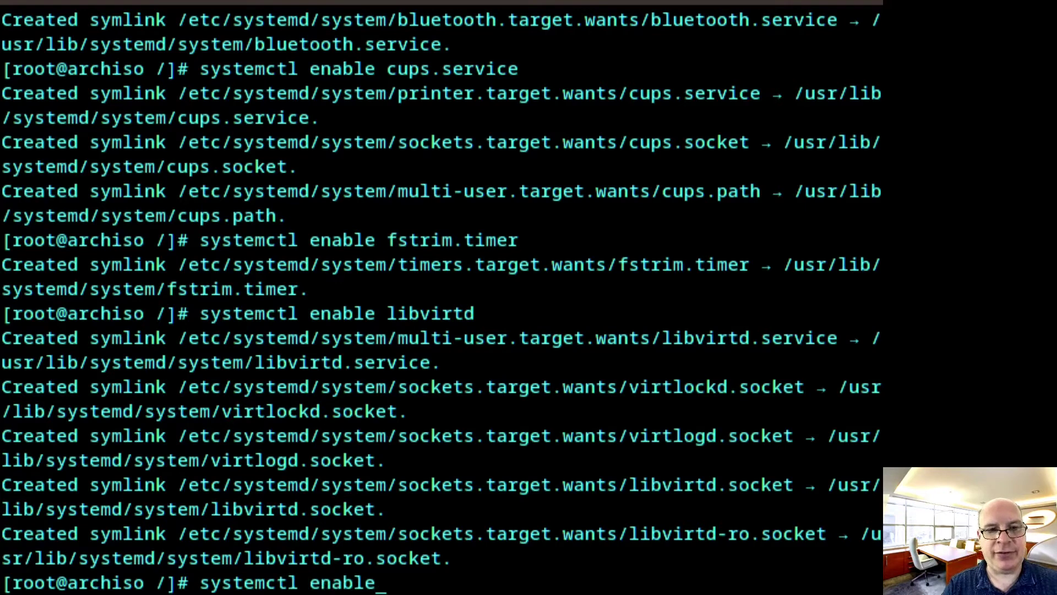
pyautogui.write('Network')
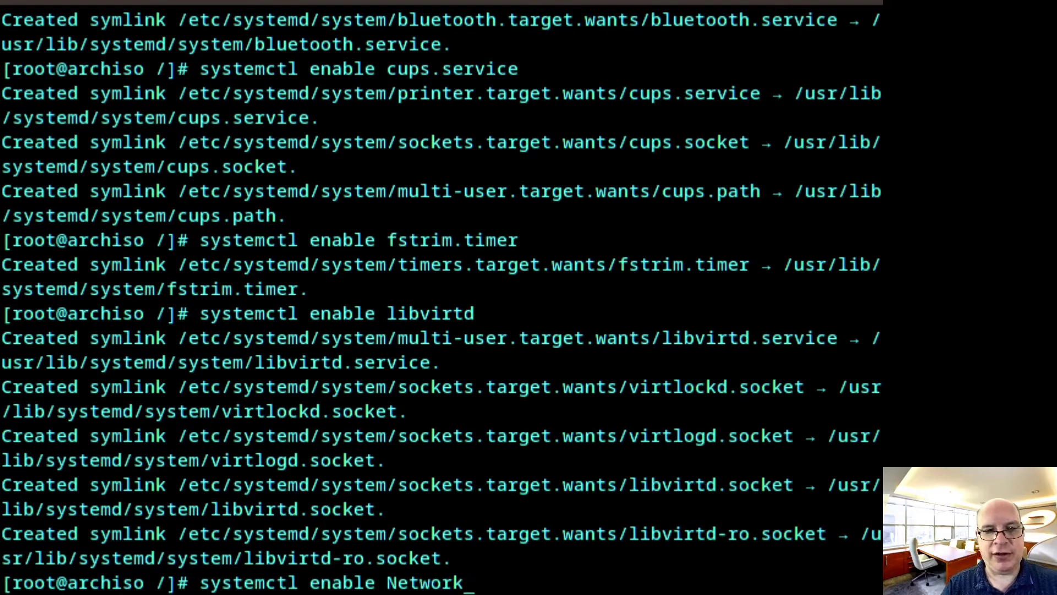
pyautogui.write('Manager')
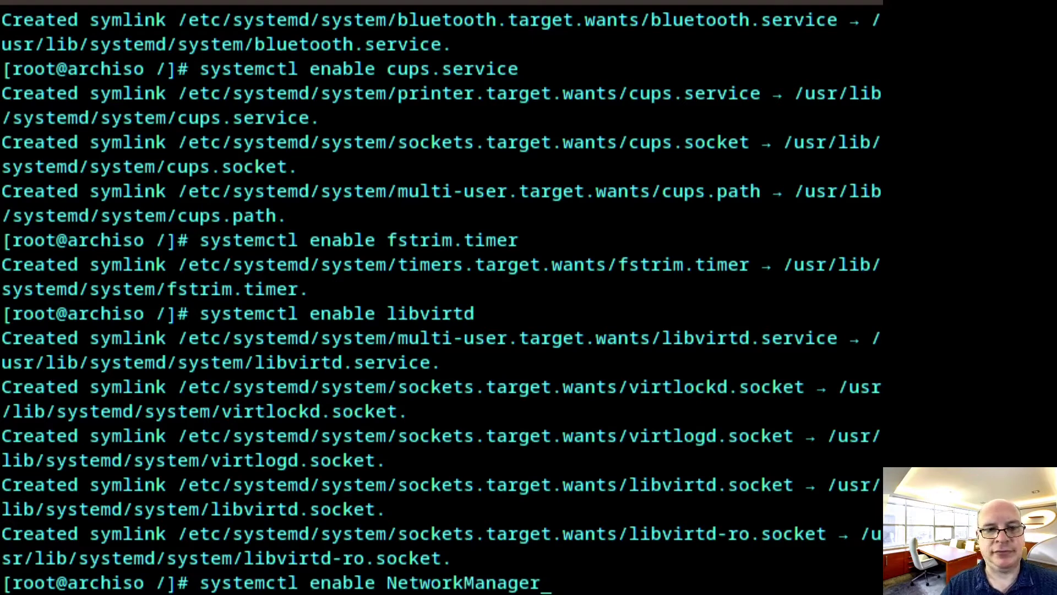
pyautogui.press('Return')
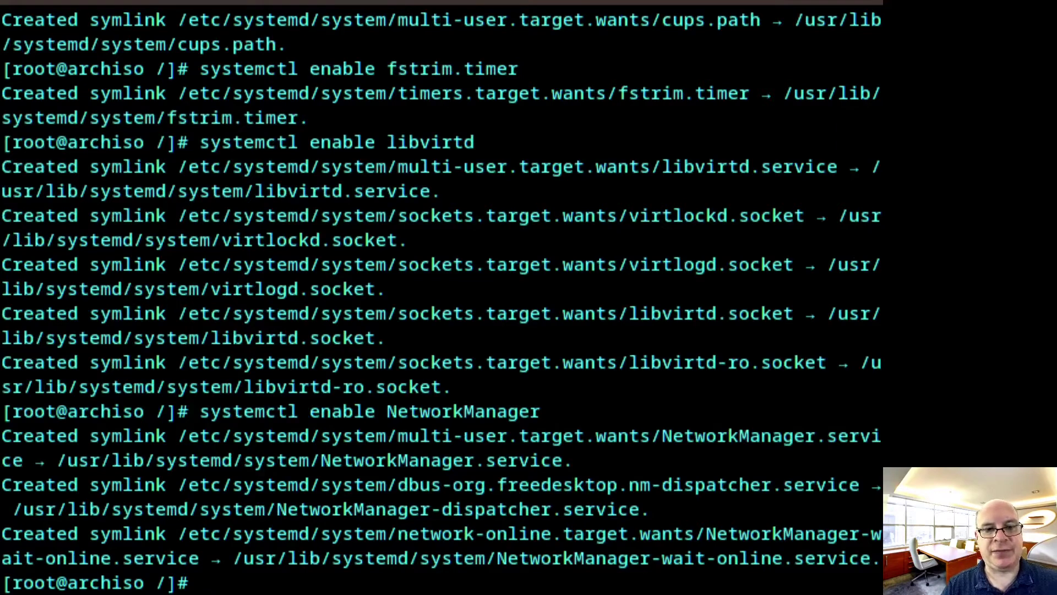
pyautogui.write('systemctl enable')
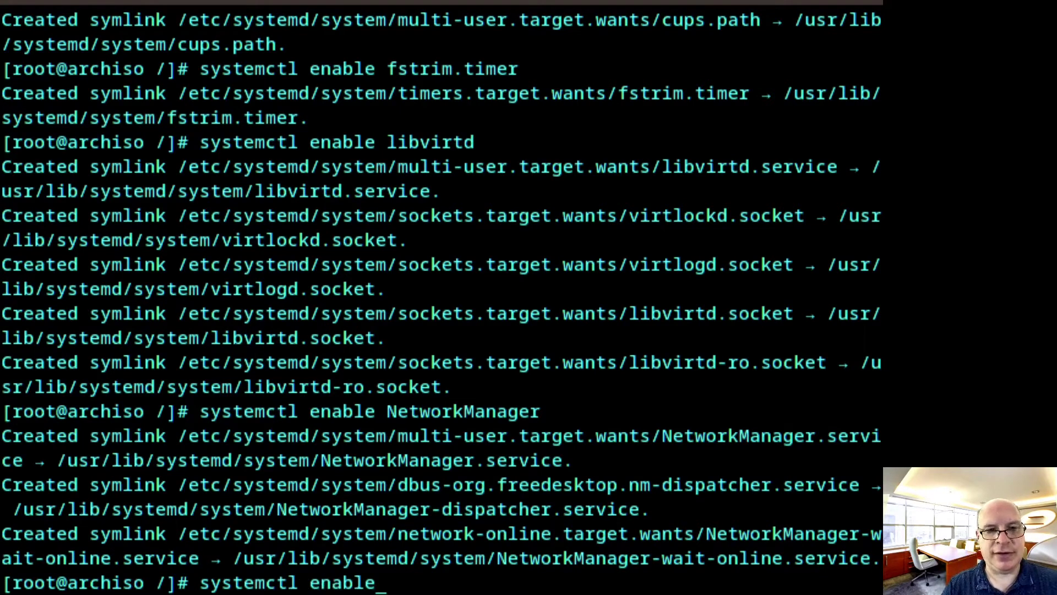
pyautogui.write('reflect')
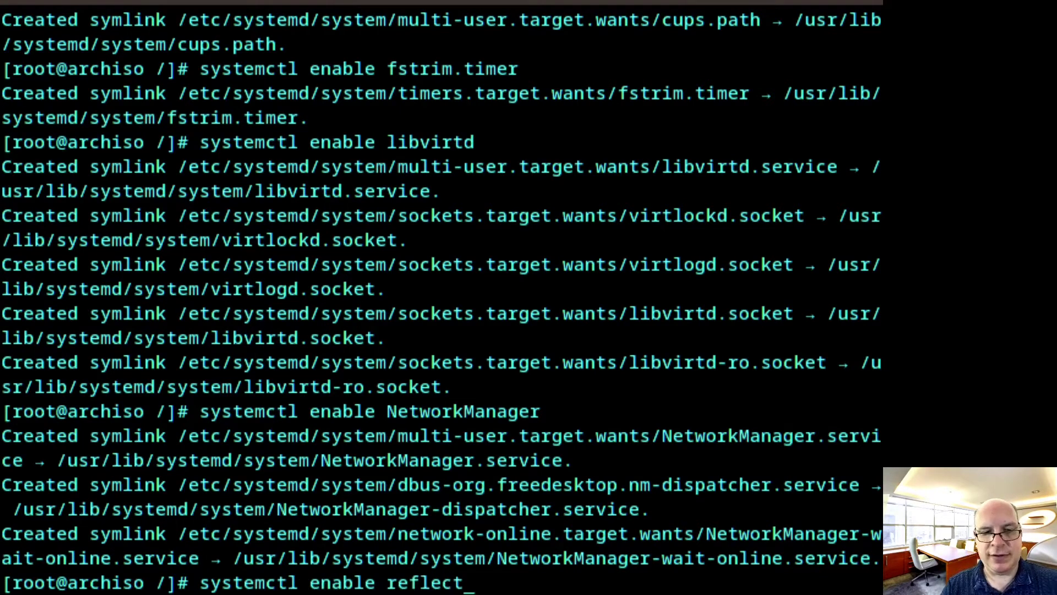
pyautogui.write('or.timer')
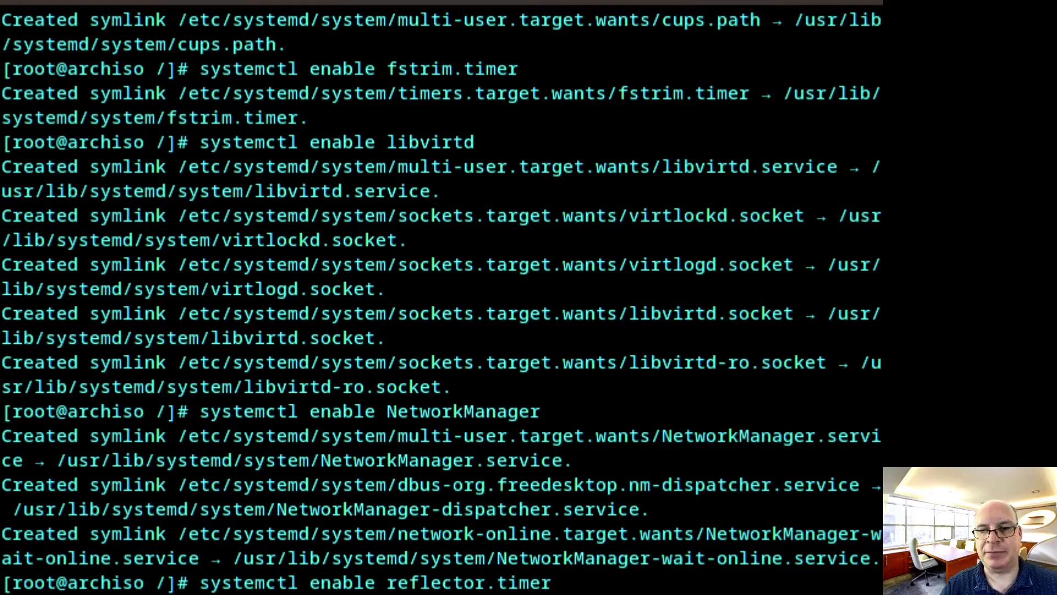
pyautogui.press('Return')
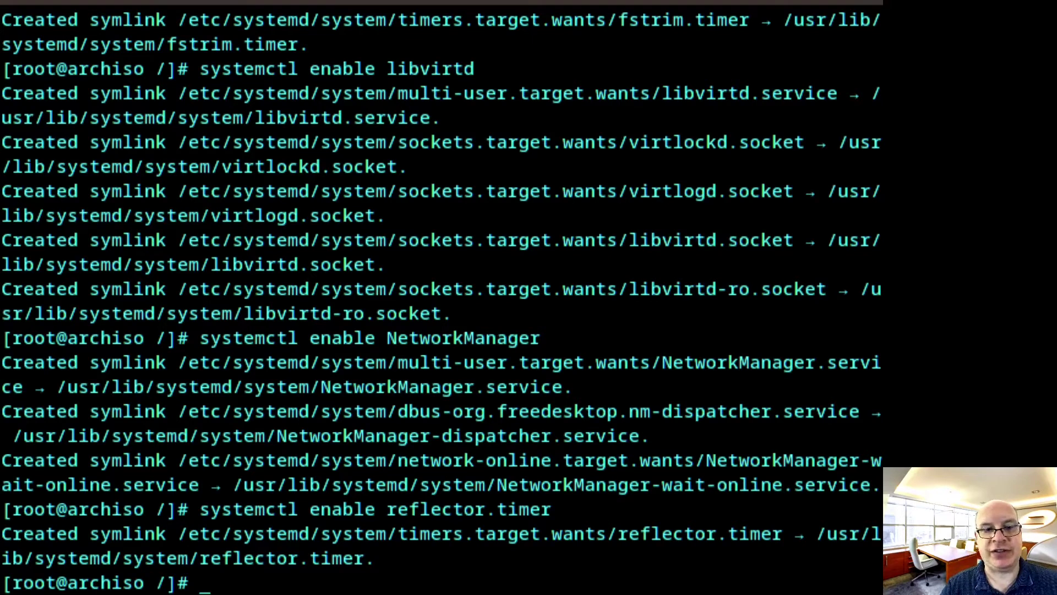
pyautogui.write('systemctl enable sshd')
pyautogui.press('Return')
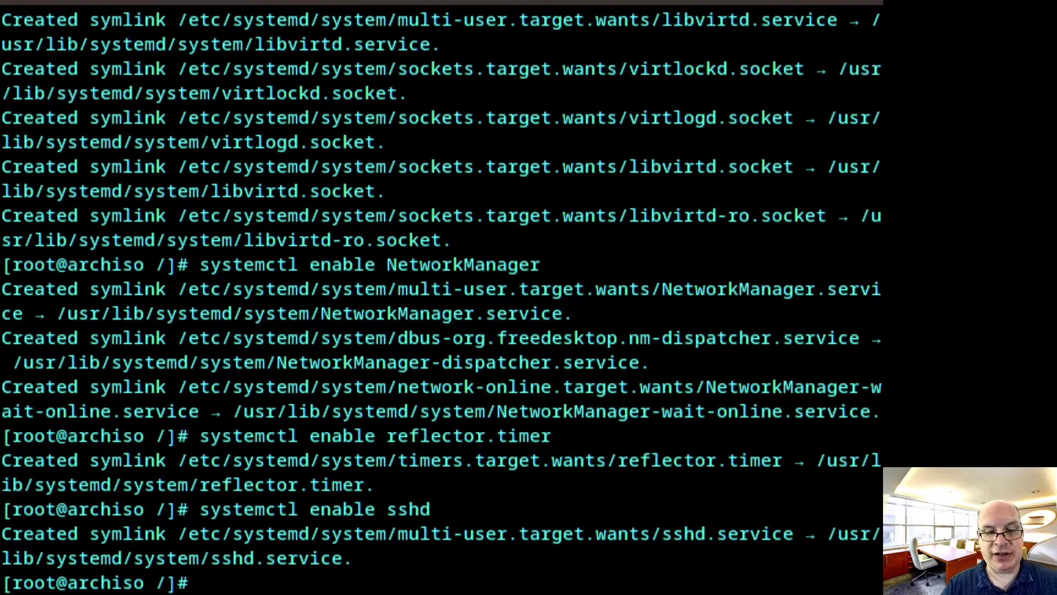
pyautogui.write('systemctl')
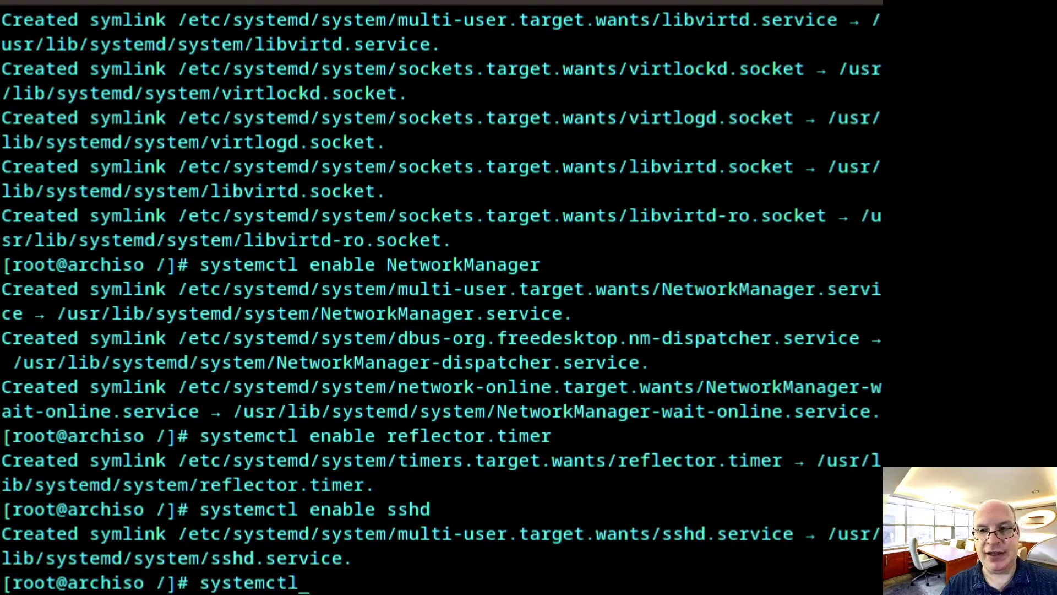
pyautogui.write(' e')
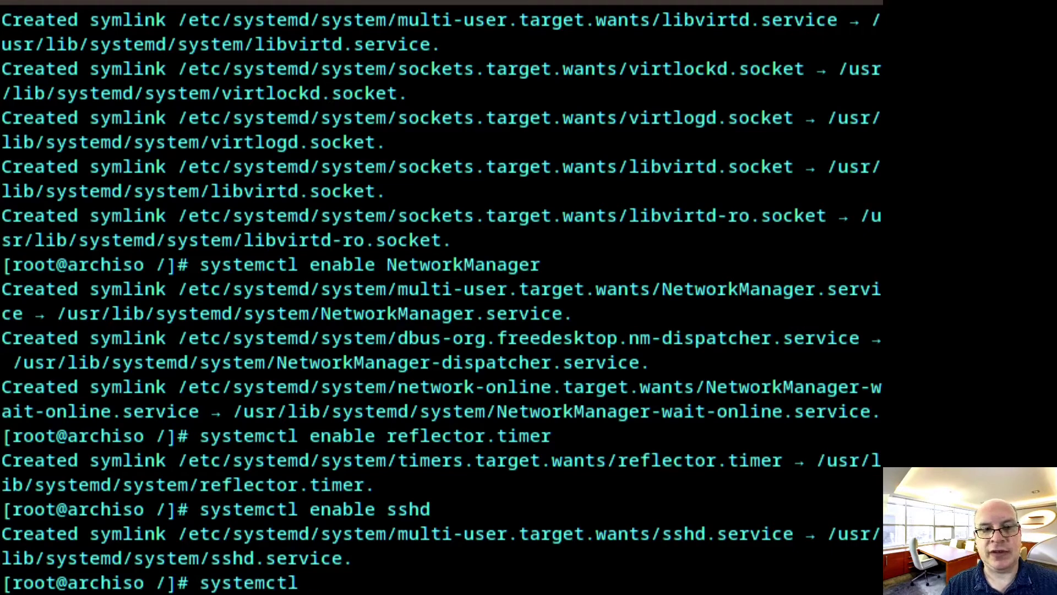
pyautogui.write('nable tlp')
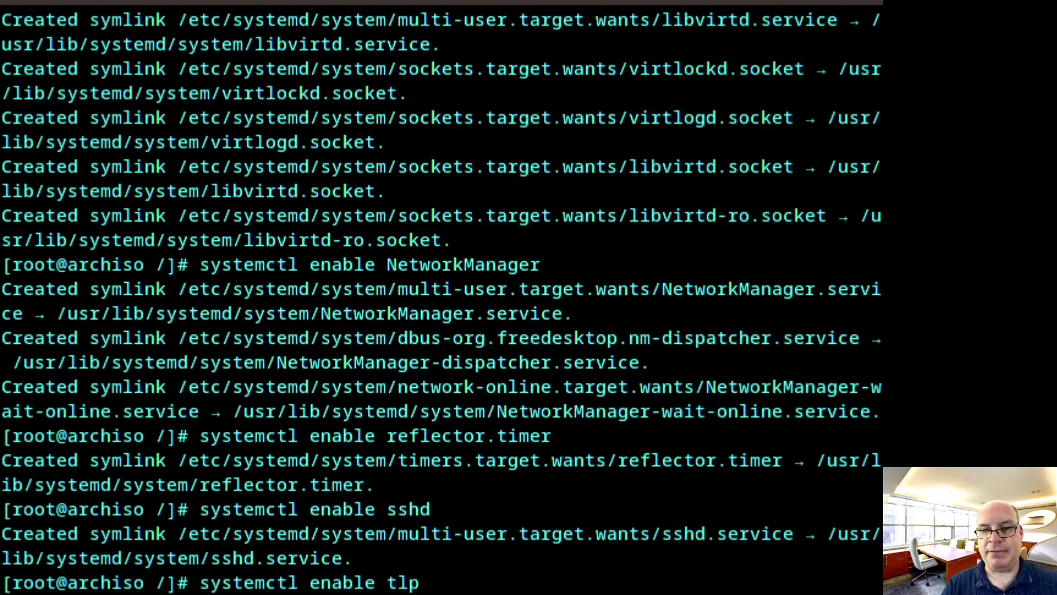
pyautogui.press('Return')
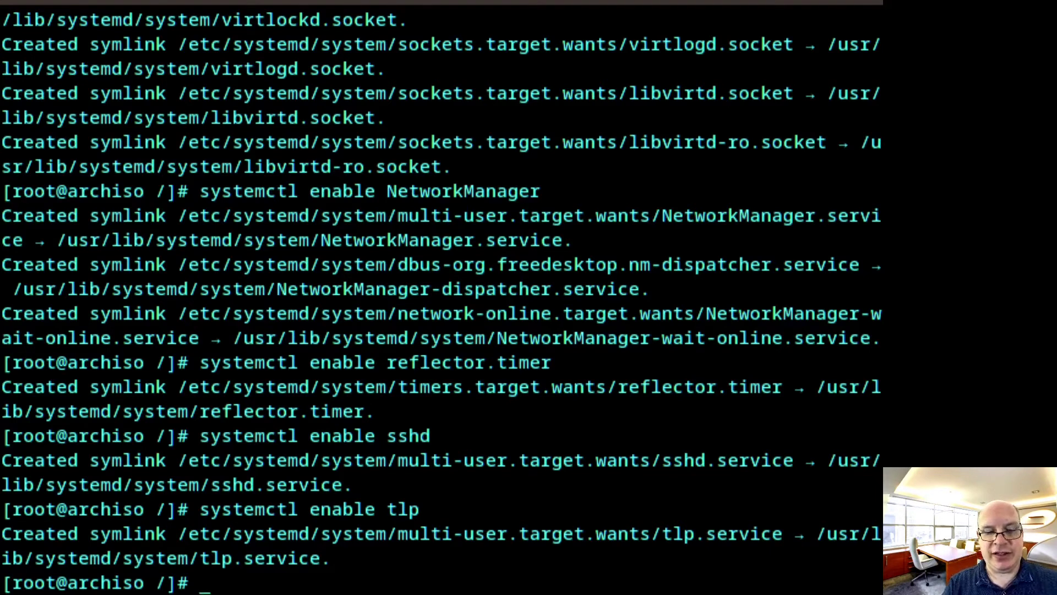
# Uncomment AutoEnable in /etc/bluetooth/main.conf and change its value from false to true
pyautogui.write('nano ')
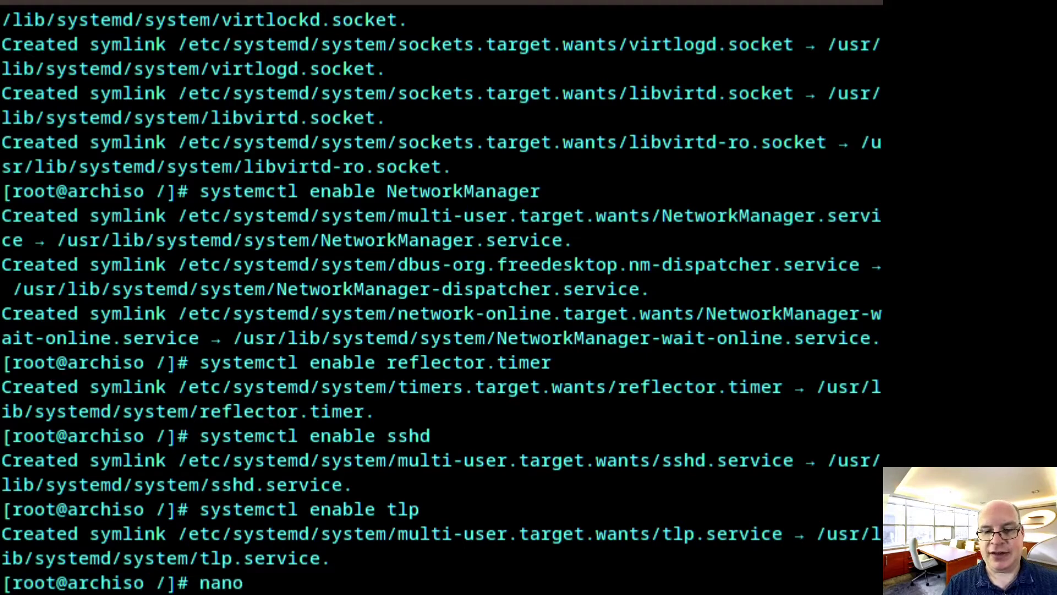
pyautogui.write('/etc/bluetooth/main.conf')
pyautogui.press('Return')
pyautogui.press('Down')
pyautogui.press('Down')
pyautogui.press('Down')
pyautogui.press('Down')
pyautogui.press('Down')
pyautogui.press('Down')
pyautogui.press('Down')
pyautogui.press('Down')
pyautogui.press('Down')
pyautogui.press('Down')
pyautogui.press('Down')
pyautogui.press('Down')
pyautogui.press('Down')
pyautogui.press('Down')
pyautogui.press('Down')
pyautogui.press('Down')
pyautogui.press('Down')
pyautogui.press('Down')
pyautogui.press('Down')
pyautogui.press('Down')
pyautogui.press('Down')
pyautogui.press('Down')
pyautogui.press('Down')
pyautogui.press('Down')
pyautogui.press('Down')
pyautogui.press('Down')
pyautogui.press('Down')
pyautogui.press('Down')
pyautogui.press('Down')
pyautogui.press('Down')
pyautogui.press('Down')
pyautogui.press('Down')
pyautogui.press('Down')
pyautogui.press('Down')
pyautogui.press('Down')
pyautogui.press('Down')
pyautogui.press('Down')
pyautogui.press('Down')
pyautogui.press('Down')
pyautogui.press('Down')
pyautogui.press('Down')
pyautogui.press('Down')
pyautogui.press('Down')
pyautogui.press('Down')
pyautogui.press('Down')
pyautogui.press('Down')
pyautogui.press('Down')
pyautogui.press('Down')
pyautogui.press('Down')
pyautogui.press('Down')
pyautogui.press('Down')
pyautogui.press('Down')
pyautogui.press('Down')
pyautogui.press('Down')
pyautogui.press('Down')
pyautogui.press('Down')
pyautogui.press('Down')
pyautogui.press('Down')
pyautogui.press('Down')
pyautogui.press('Down')
pyautogui.press('Down')
pyautogui.press('Down')
pyautogui.press('Down')
pyautogui.press('Down')
pyautogui.press('Down')
pyautogui.press('Down')
pyautogui.press('Down')
pyautogui.press('Down')
pyautogui.press('Down')
pyautogui.press('Down')
pyautogui.press('Down')
pyautogui.press('Down')
pyautogui.press('Down')
pyautogui.press('Down')
pyautogui.press('Down')
pyautogui.press('Down')
pyautogui.press('Down')
pyautogui.press('Down')
pyautogui.press('Down')
pyautogui.press('Down')
pyautogui.press('Down')
pyautogui.press('Down')
pyautogui.press('Down')
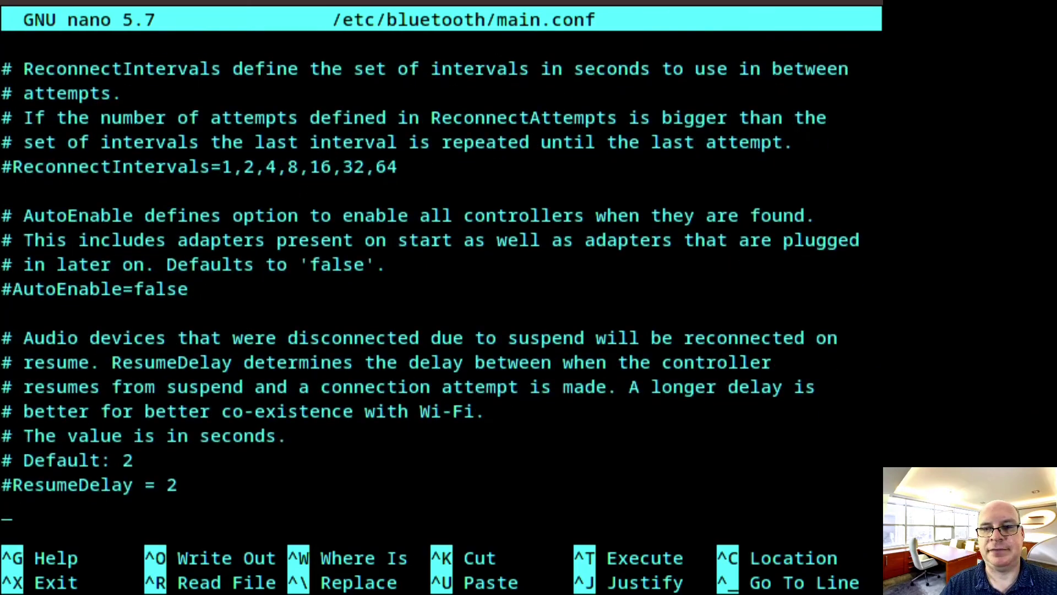
pyautogui.press('Up')
pyautogui.press('Up')
pyautogui.press('Up')
pyautogui.press('Up')
pyautogui.press('Up')
pyautogui.press('Up')
pyautogui.press('Up')
pyautogui.press('Up')
pyautogui.press('Up')
pyautogui.press('Up')
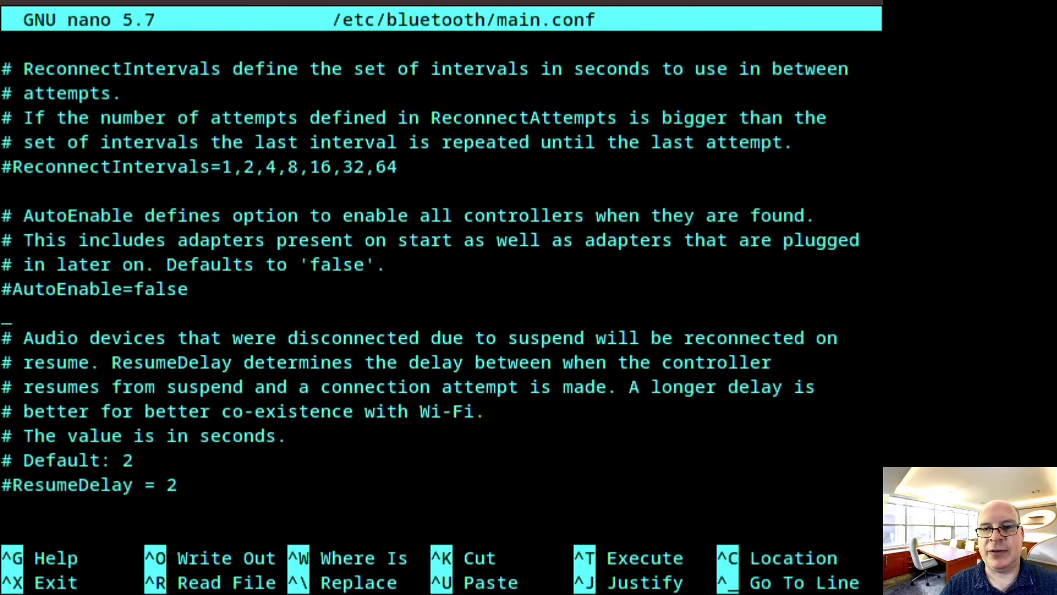
pyautogui.press('Down')
pyautogui.press('Right')
pyautogui.press('BackSpace')
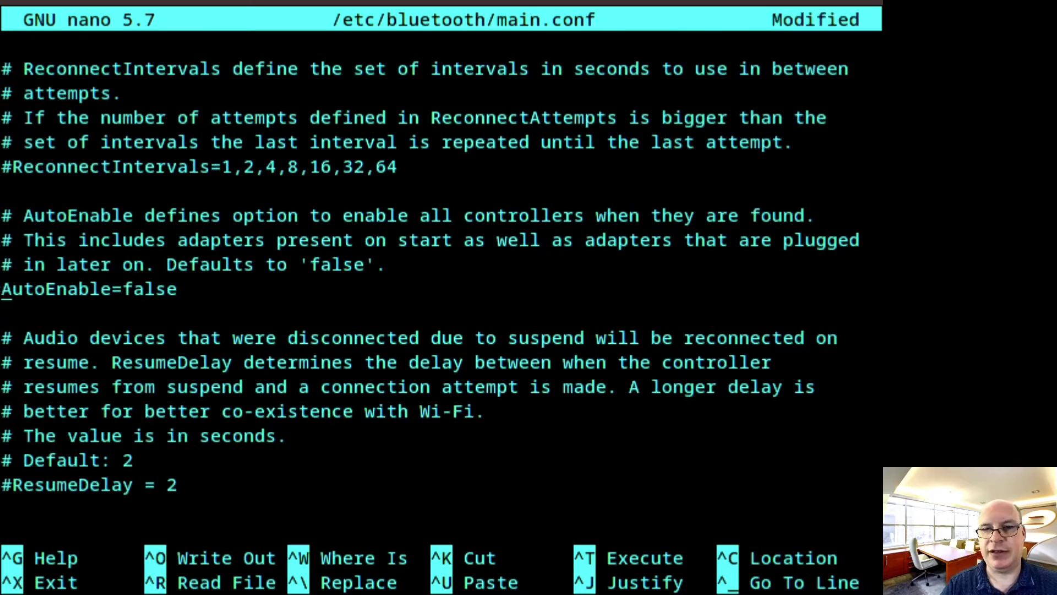
pyautogui.press('Right')
pyautogui.press('Right')
pyautogui.press('Right')
pyautogui.press('Right')
pyautogui.press('Right')
pyautogui.press('Right')
pyautogui.press('Right')
pyautogui.press('Right')
pyautogui.press('Right')
pyautogui.press('Right')
pyautogui.press('Right')
pyautogui.press('Right')
pyautogui.press('Right')
pyautogui.press('Right')
pyautogui.press('Right')
pyautogui.press('Right')
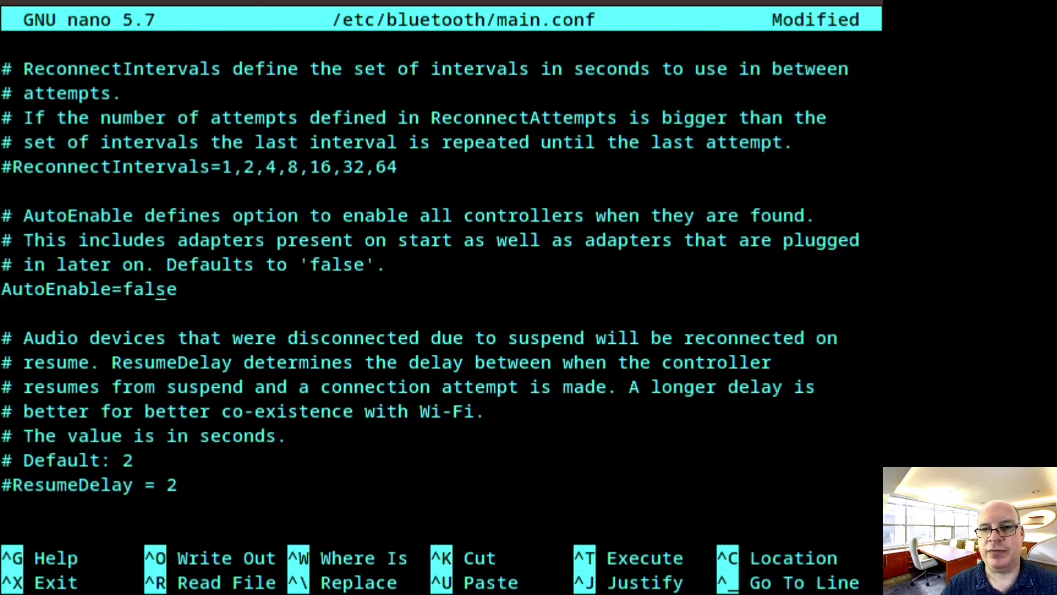
pyautogui.press('BackSpace')
pyautogui.press('BackSpace')
pyautogui.press('BackSpace')
pyautogui.press('BackSpace')
pyautogui.press('BackSpace')
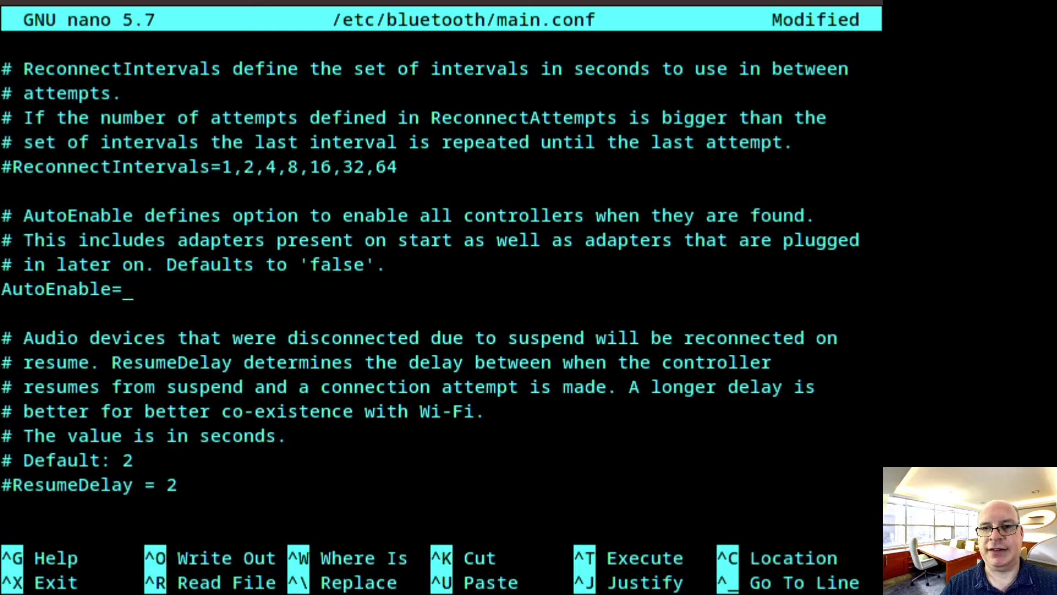
pyautogui.write('true')
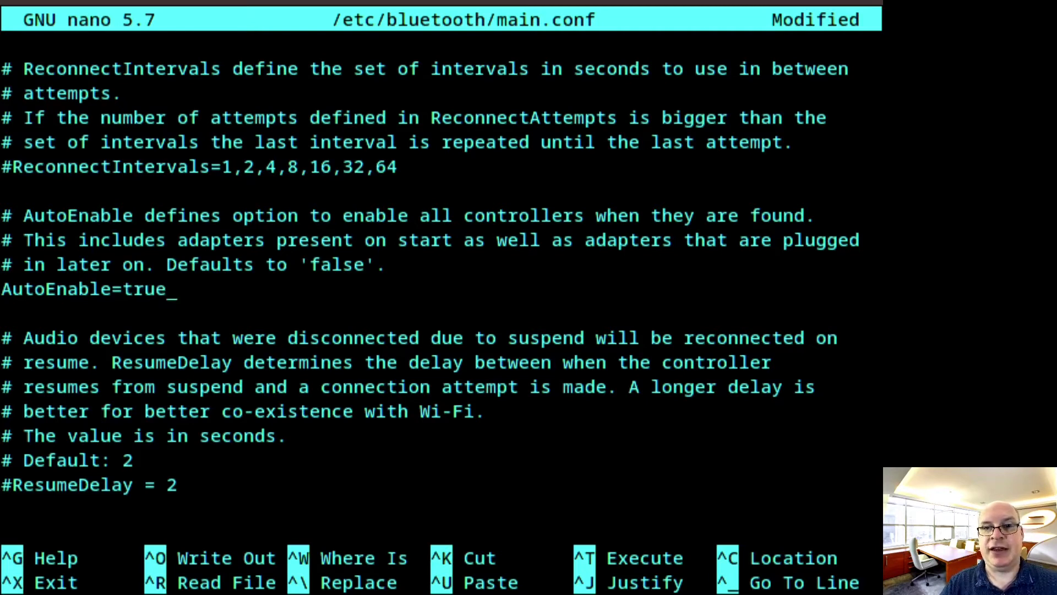
# Save the edited main.conf and exit nano back to the shell
pyautogui.press('Left')
pyautogui.press('Left')
pyautogui.press('Left')
pyautogui.press('Left')
pyautogui.press('Left')
pyautogui.press('Left')
pyautogui.press('Left')
pyautogui.press('Left')
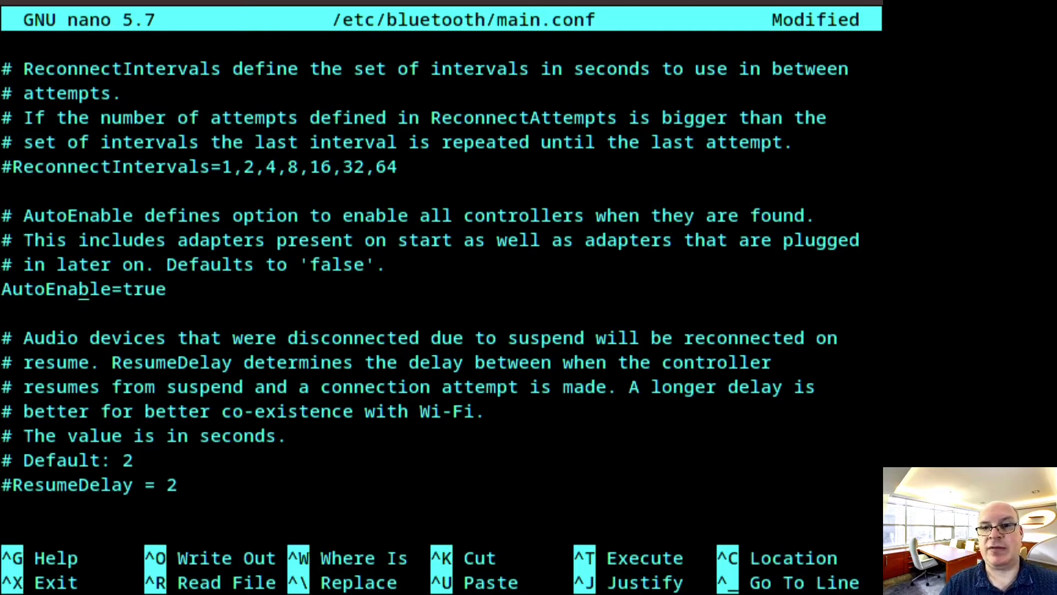
pyautogui.press('Up')
pyautogui.press('Up')
pyautogui.press('Down')
pyautogui.press('Down')
pyautogui.press('Up')
pyautogui.press('Up')
pyautogui.press('Up')
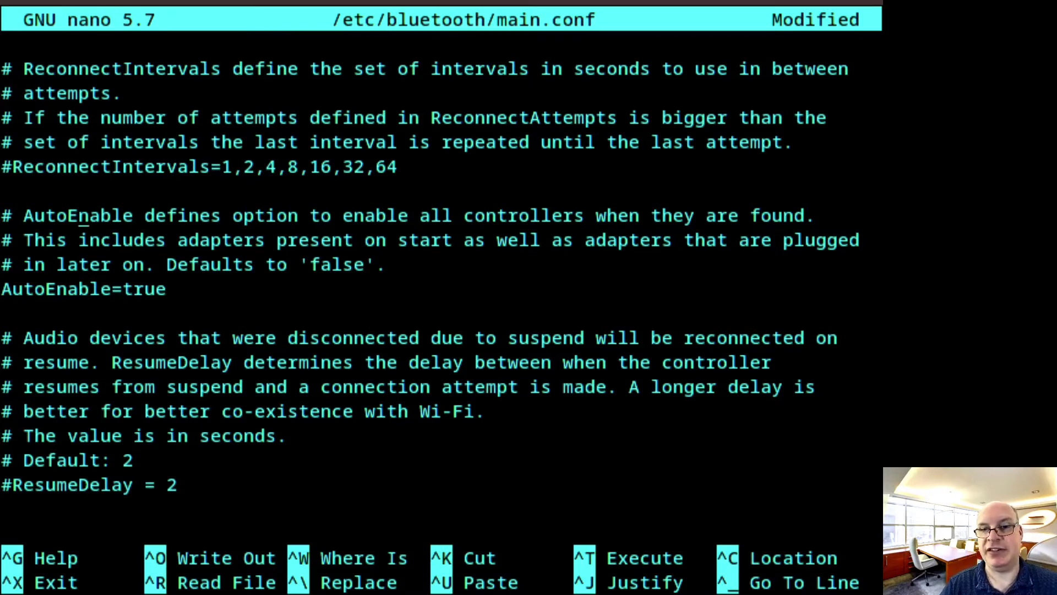
pyautogui.press('Down')
pyautogui.press('Down')
pyautogui.press('Down')
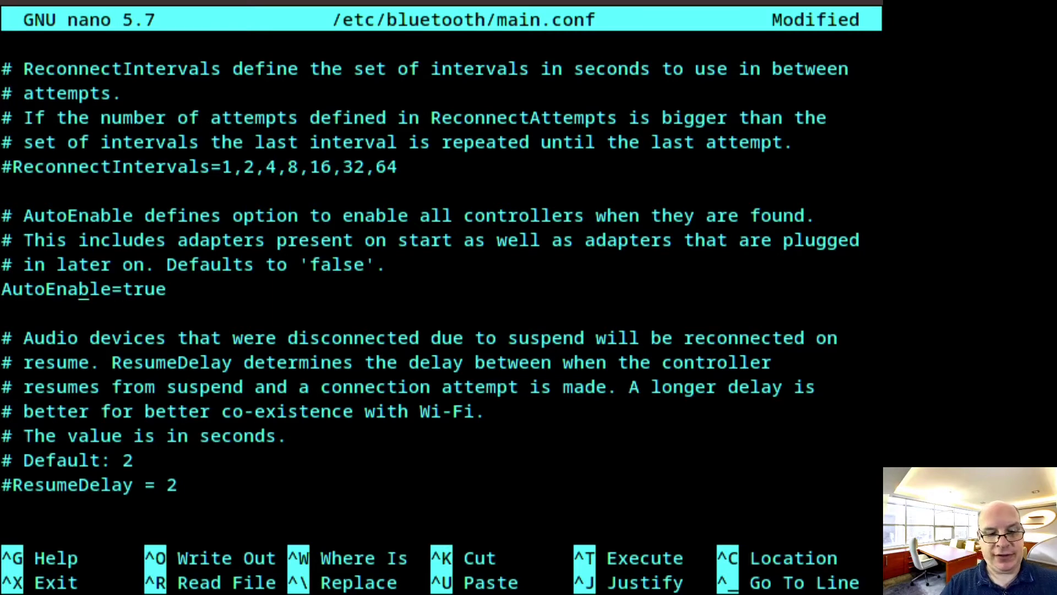
pyautogui.hotkey('ctrl', 'x')
pyautogui.press('y')
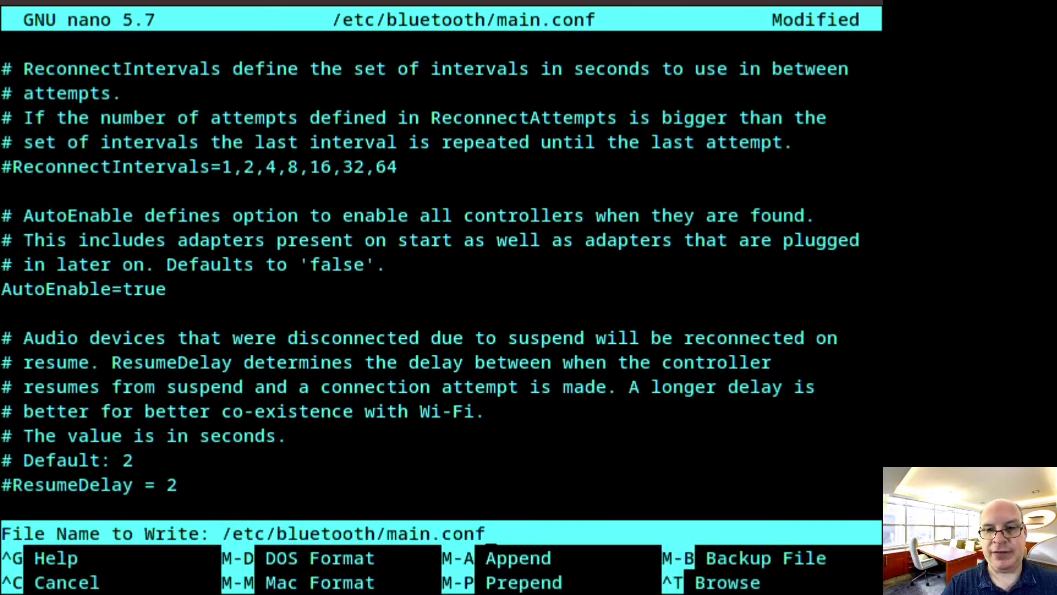
pyautogui.press('Return')
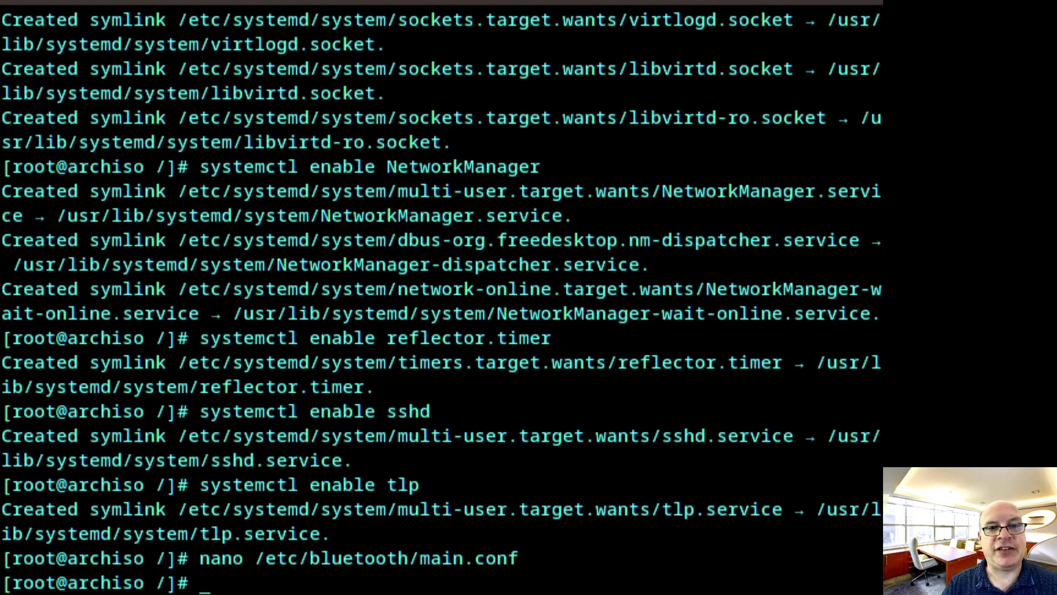
# Create the new user with a zsh shell and wheel, audio, libvirt groups, then set its password
pyautogui.hotkey('ctrl', 'shift', 'v')
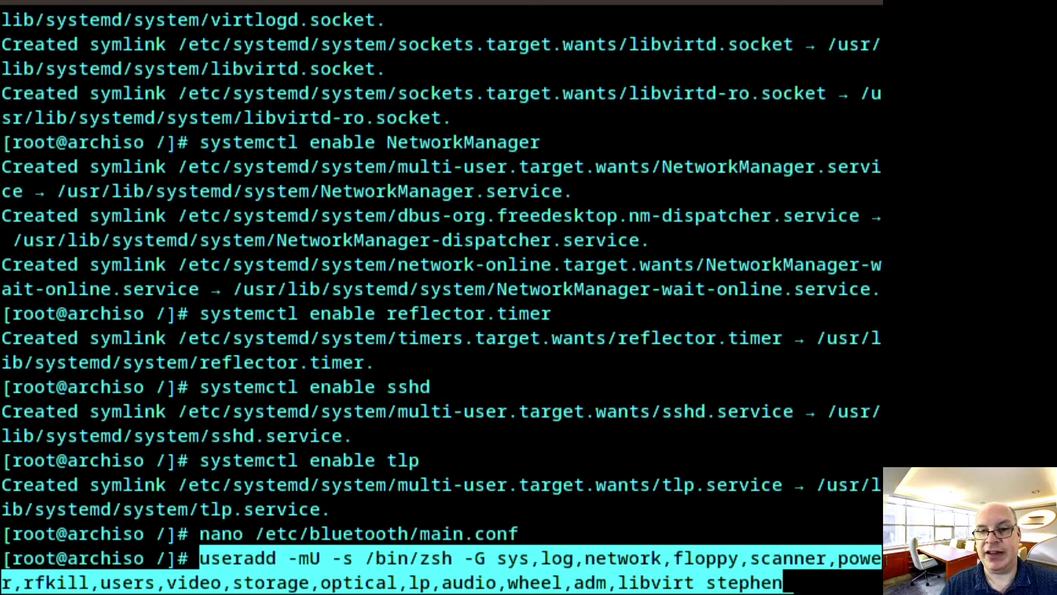
pyautogui.press('Return')
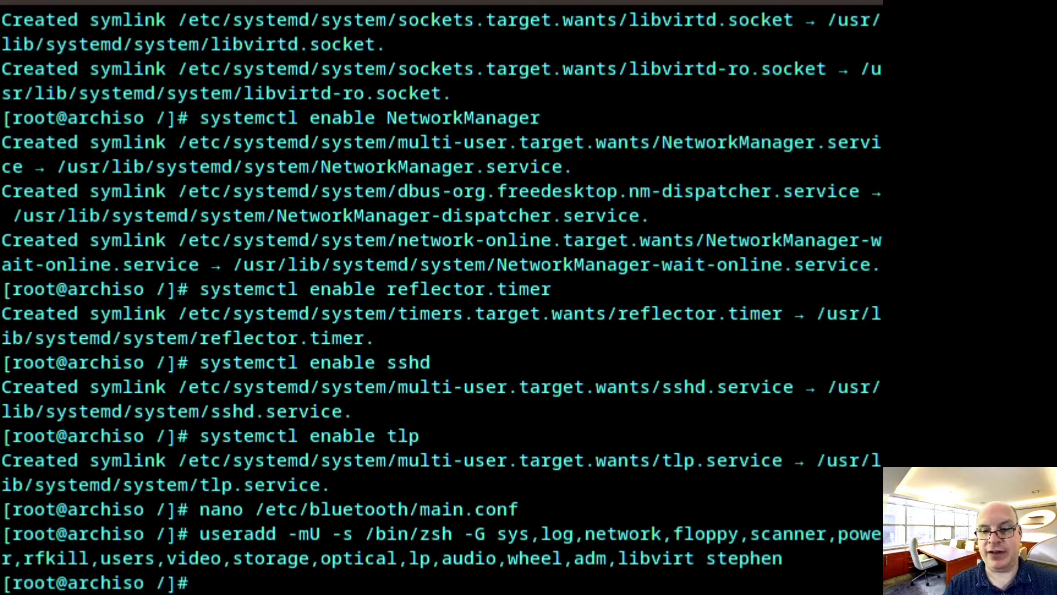
pyautogui.write('pass')
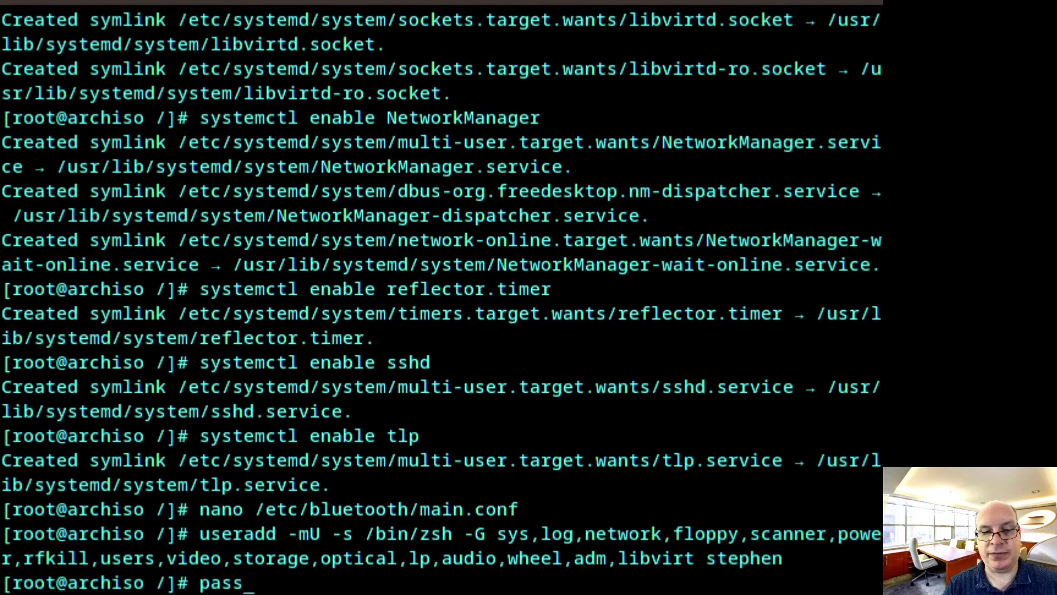
pyautogui.write('wd stephen')
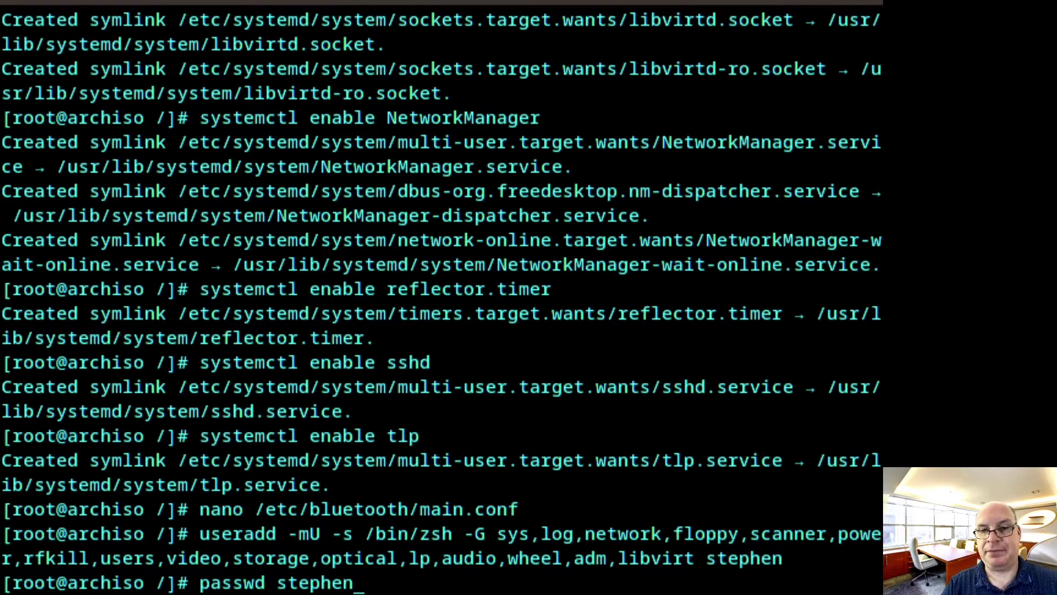
pyautogui.press('Return')
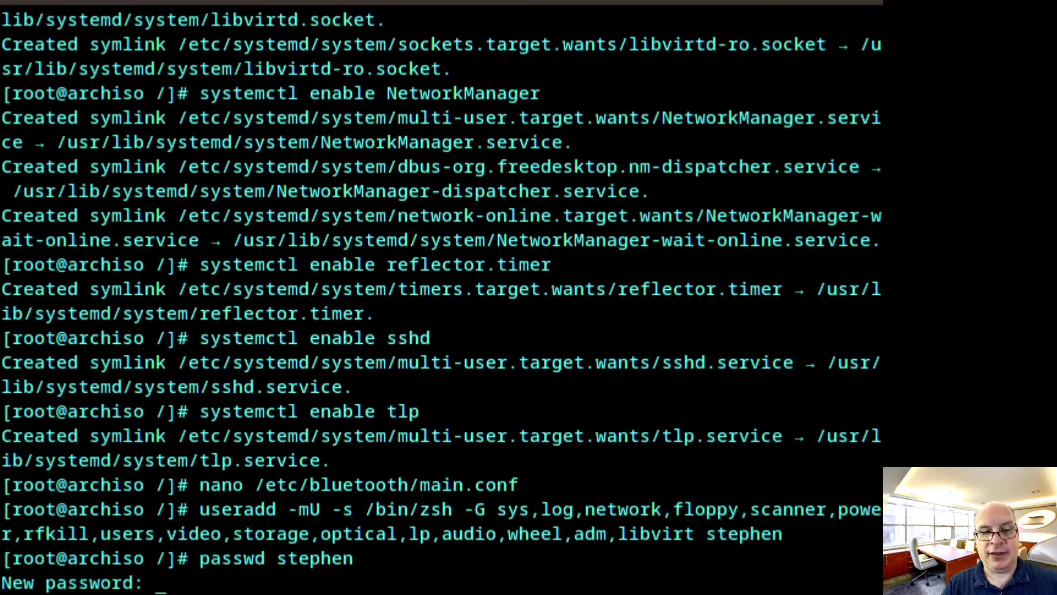
pyautogui.press('Return')
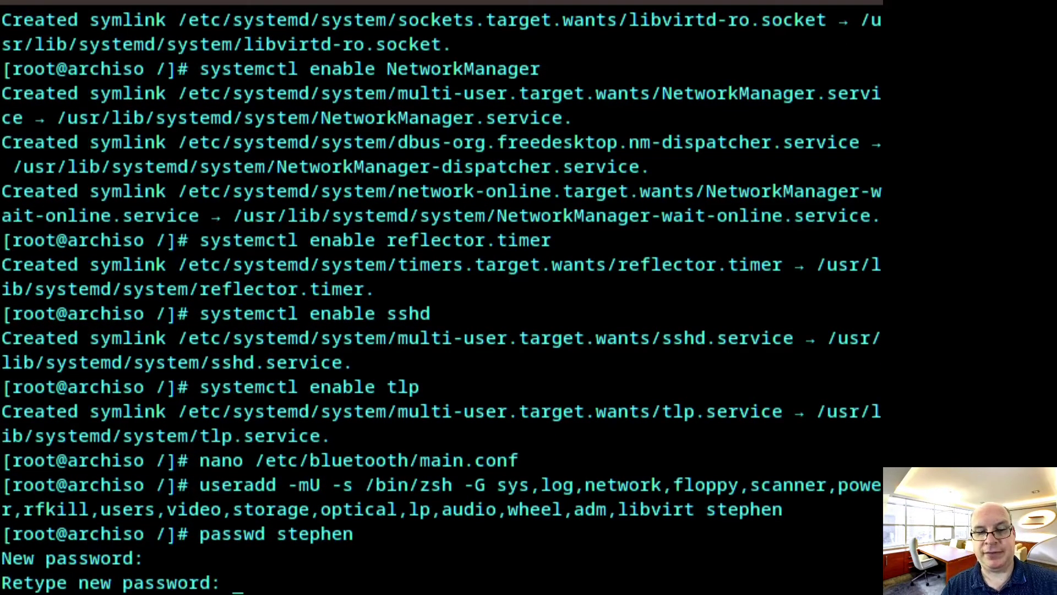
pyautogui.press('Return')
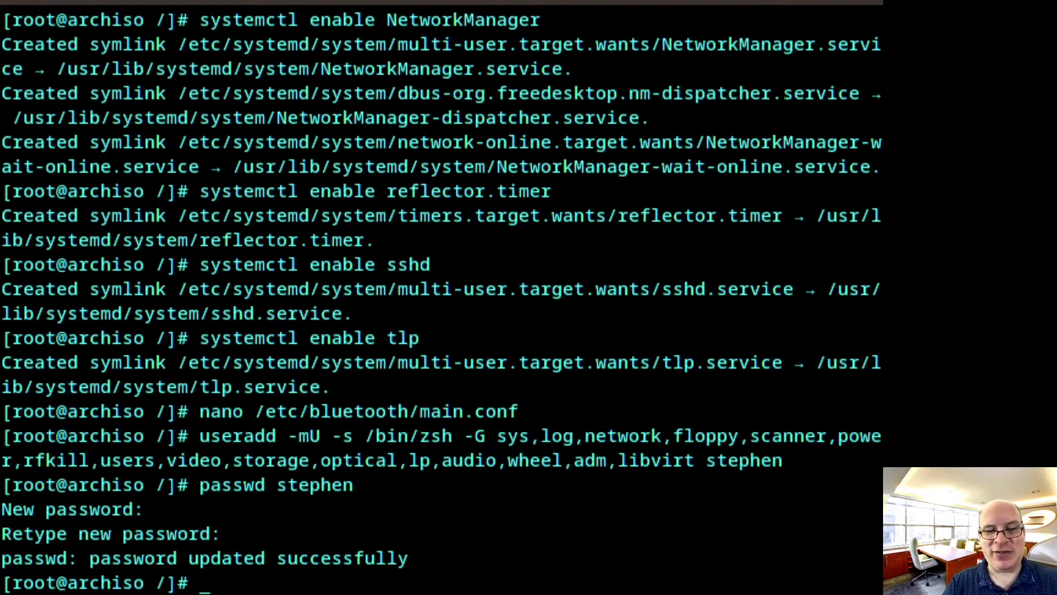
# Uncomment the %wheel ALL=(ALL) ALL rule via EDITOR=nano visudo and save the sudoers file
pyautogui.write('EDITOR')
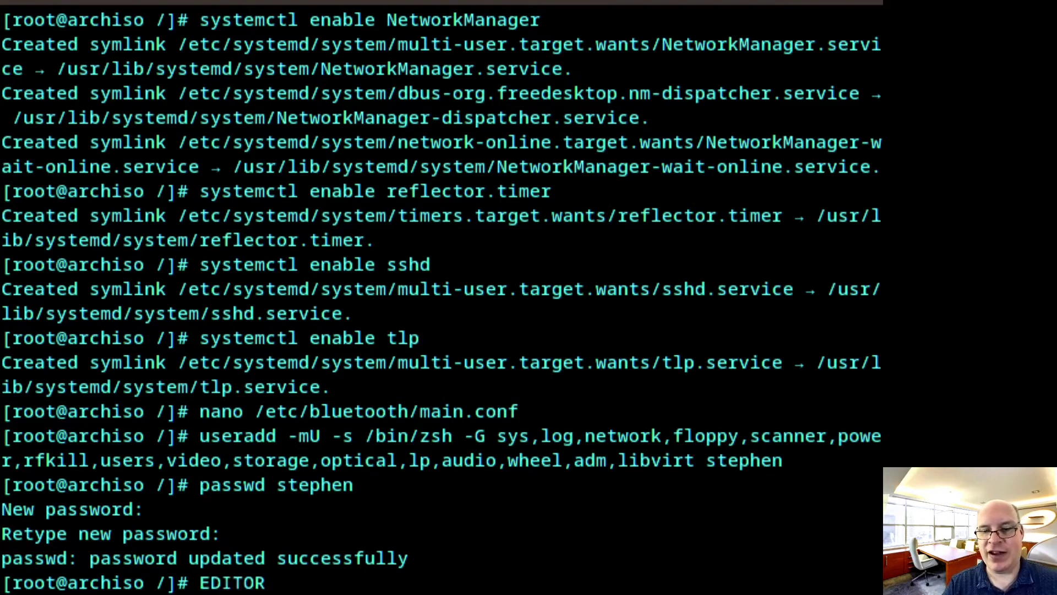
pyautogui.write('=')
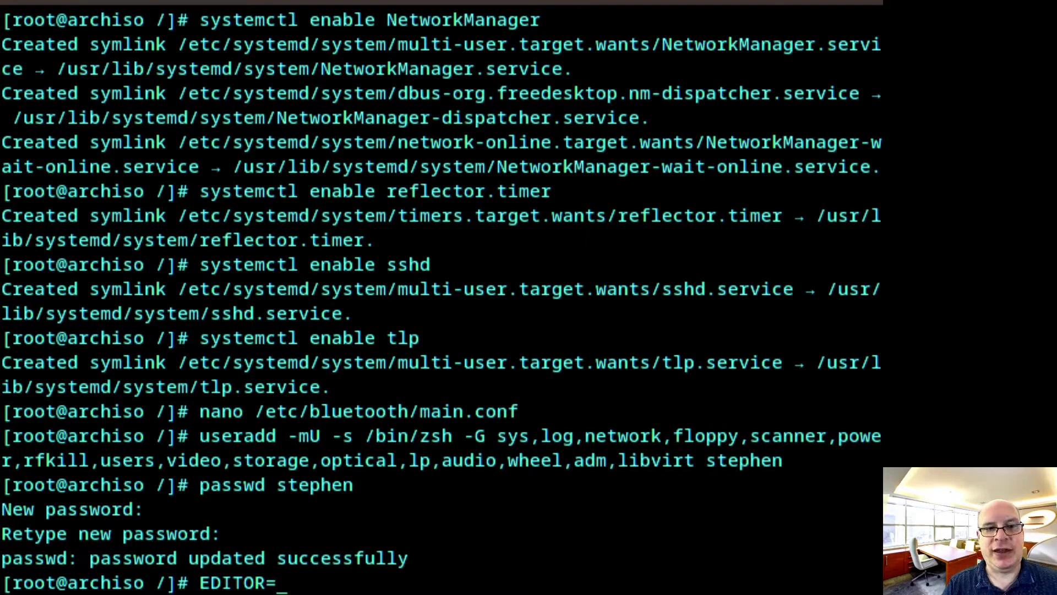
pyautogui.write('nano')
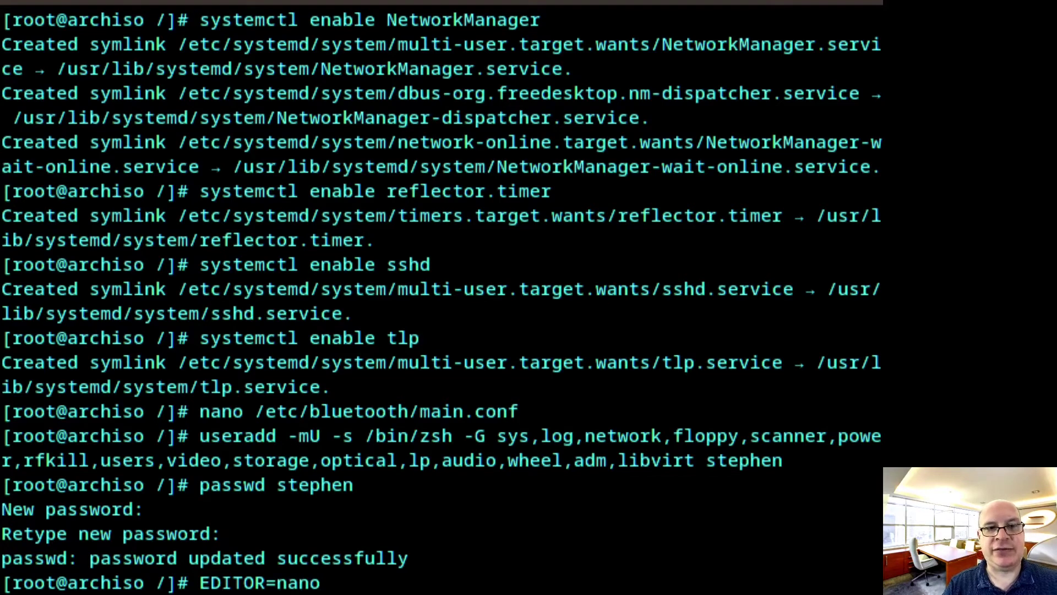
pyautogui.write(' vis')
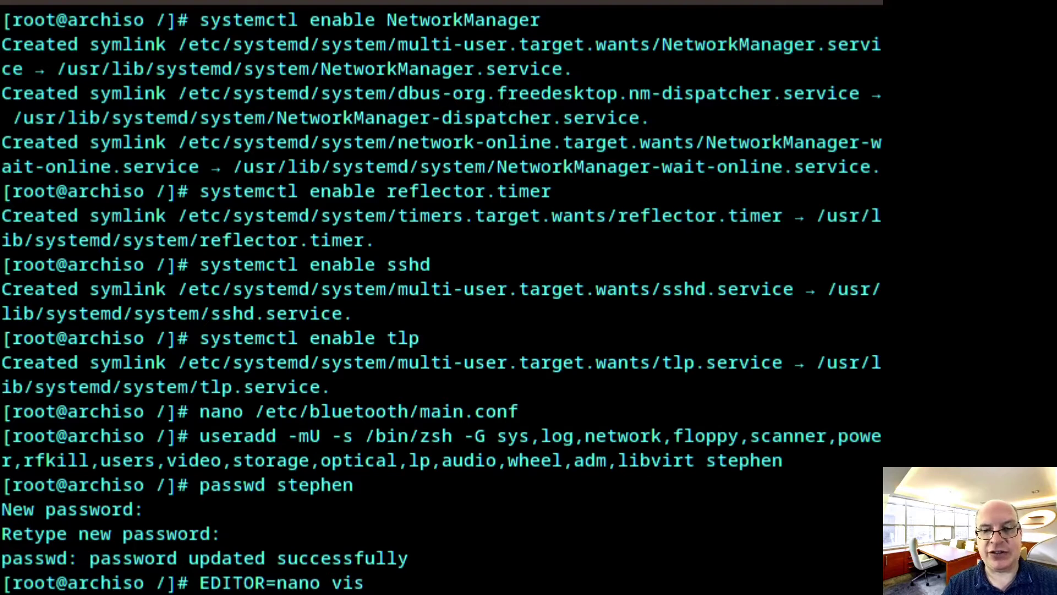
pyautogui.write('udo')
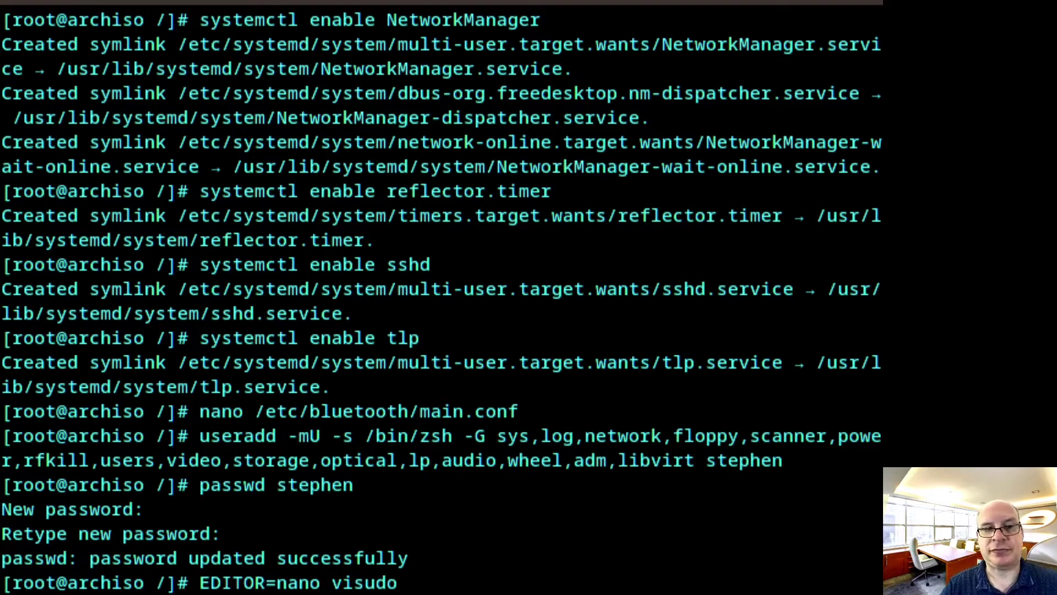
pyautogui.press('Return')
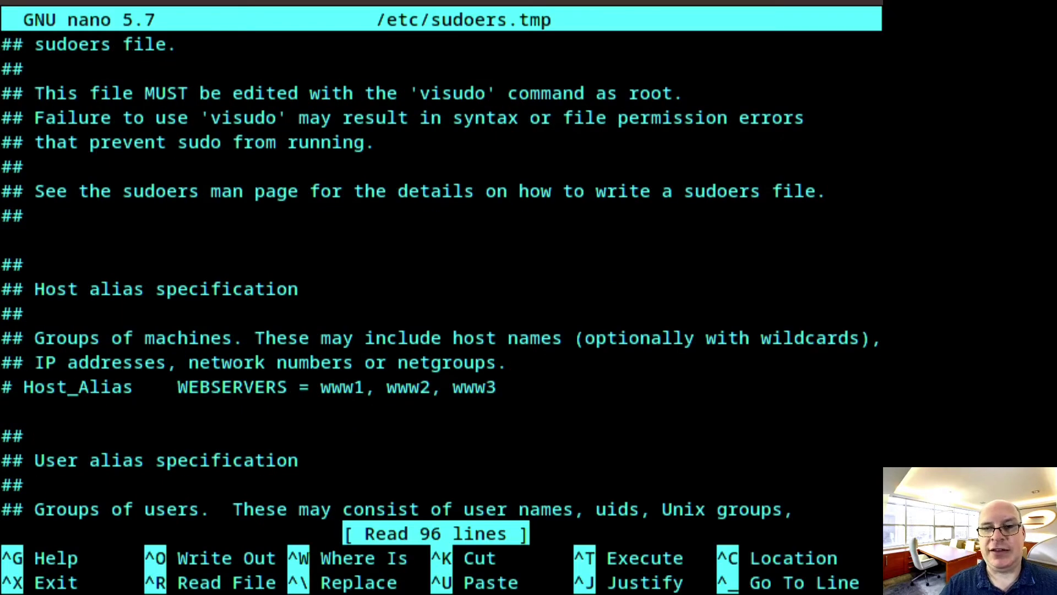
pyautogui.press('Down')
pyautogui.press('Down')
pyautogui.press('Down')
pyautogui.press('Down')
pyautogui.press('Down')
pyautogui.press('Down')
pyautogui.press('Down')
pyautogui.press('Down')
pyautogui.press('Down')
pyautogui.press('Down')
pyautogui.press('Down')
pyautogui.press('Down')
pyautogui.press('Down')
pyautogui.press('Down')
pyautogui.press('Down')
pyautogui.press('Down')
pyautogui.press('Down')
pyautogui.press('Down')
pyautogui.press('Down')
pyautogui.press('Down')
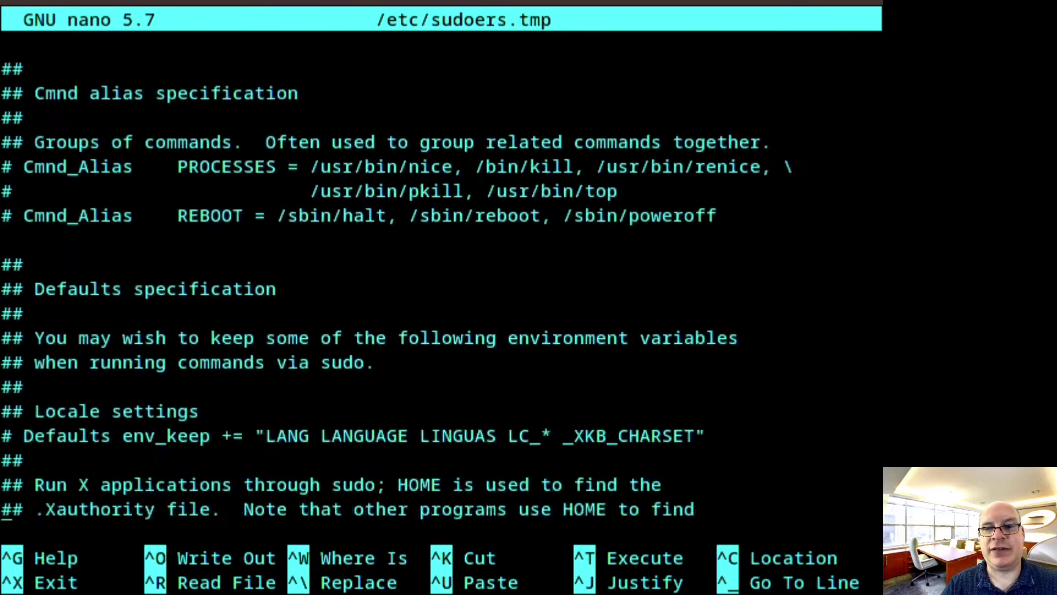
pyautogui.press('Down')
pyautogui.press('Down')
pyautogui.press('Down')
pyautogui.press('Down')
pyautogui.press('Down')
pyautogui.press('Down')
pyautogui.press('Down')
pyautogui.press('Down')
pyautogui.press('Down')
pyautogui.press('Down')
pyautogui.press('Down')
pyautogui.press('Down')
pyautogui.press('Down')
pyautogui.press('Down')
pyautogui.press('Down')
pyautogui.press('Down')
pyautogui.press('Down')
pyautogui.press('Down')
pyautogui.press('Down')
pyautogui.press('Down')
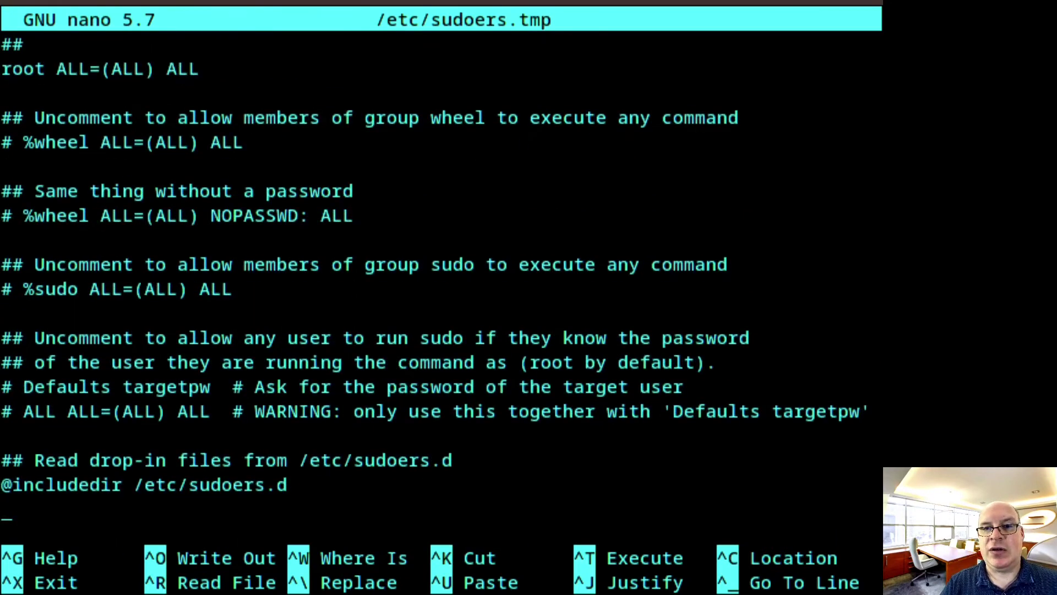
pyautogui.press('Up')
pyautogui.press('Up')
pyautogui.press('Up')
pyautogui.press('Up')
pyautogui.press('Up')
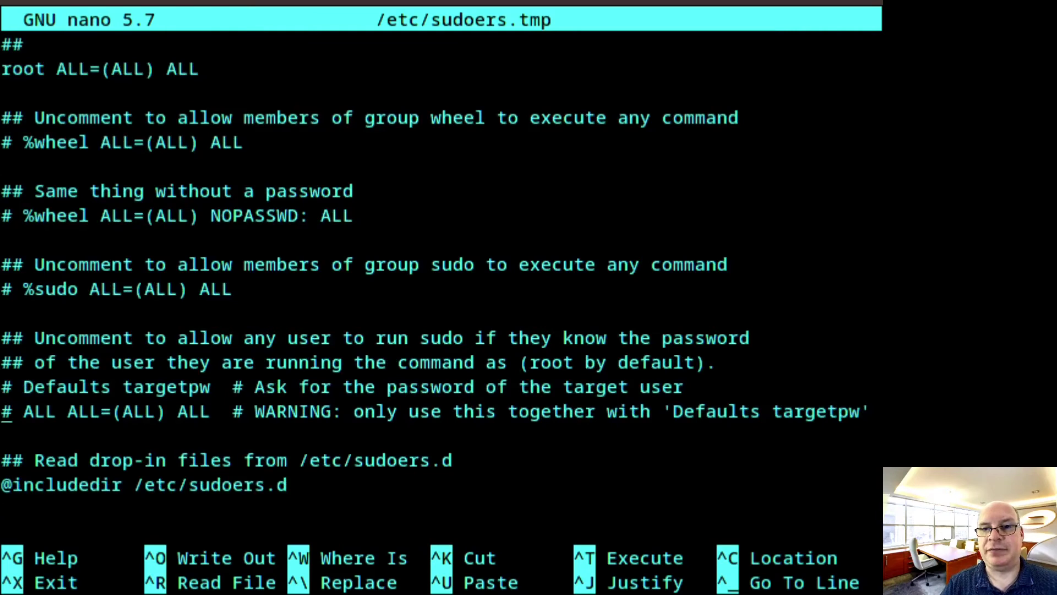
pyautogui.press('Up')
pyautogui.press('Up')
pyautogui.press('Up')
pyautogui.press('Up')
pyautogui.press('Up')
pyautogui.press('Up')
pyautogui.press('Up')
pyautogui.press('Up')
pyautogui.press('Up')
pyautogui.press('Up')
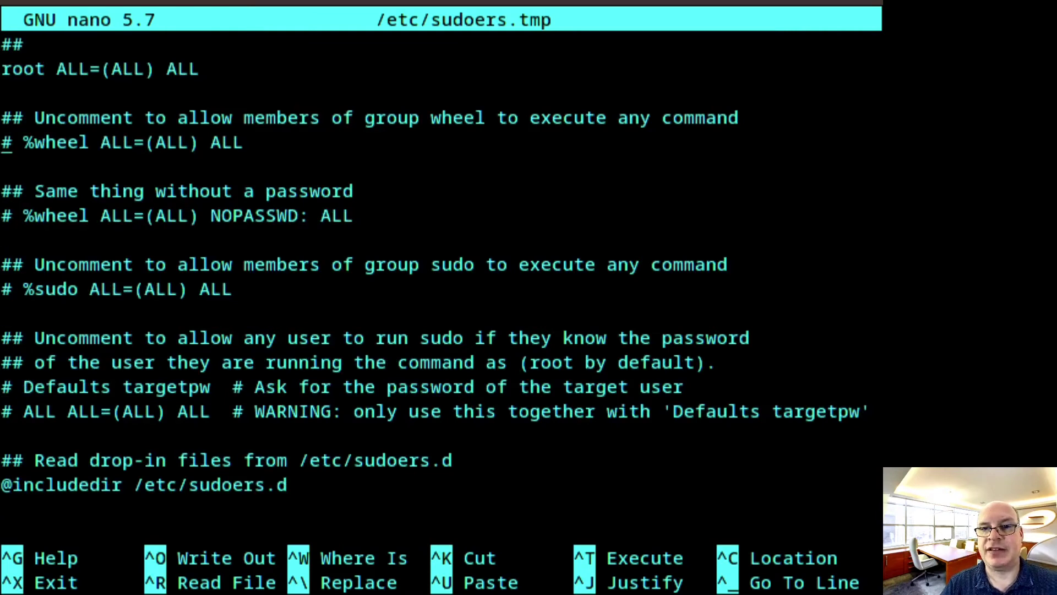
pyautogui.press('Right')
pyautogui.press('Right')
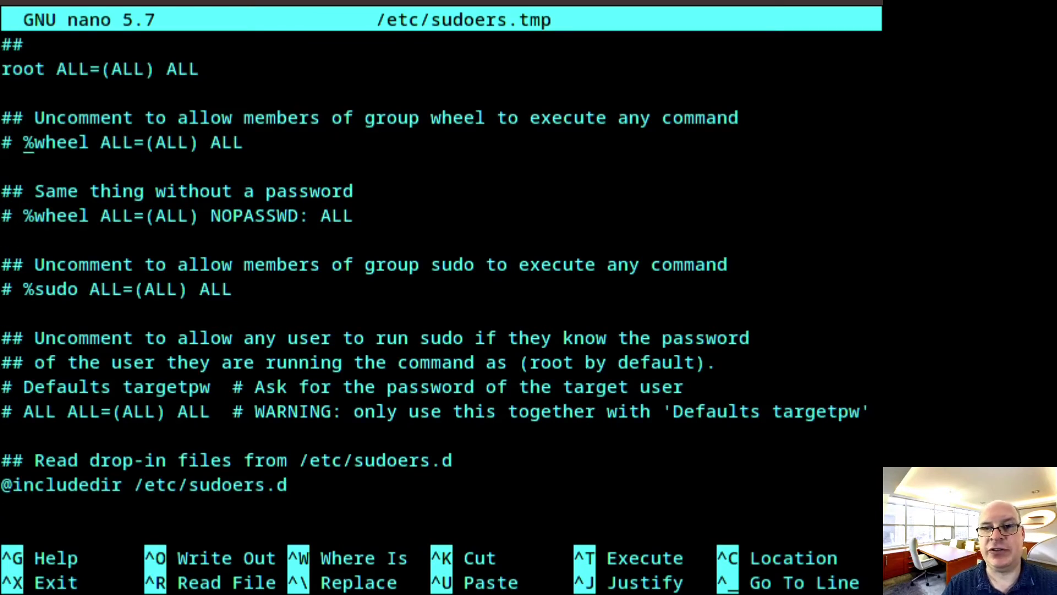
pyautogui.press('BackSpace')
pyautogui.press('BackSpace')
pyautogui.press('Down')
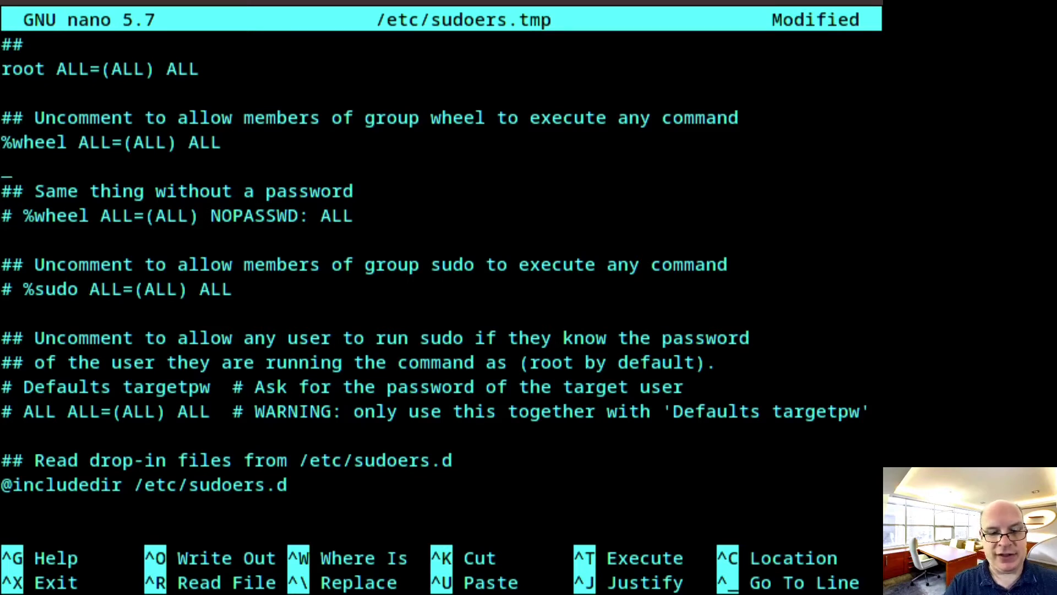
pyautogui.hotkey('ctrl', 'x')
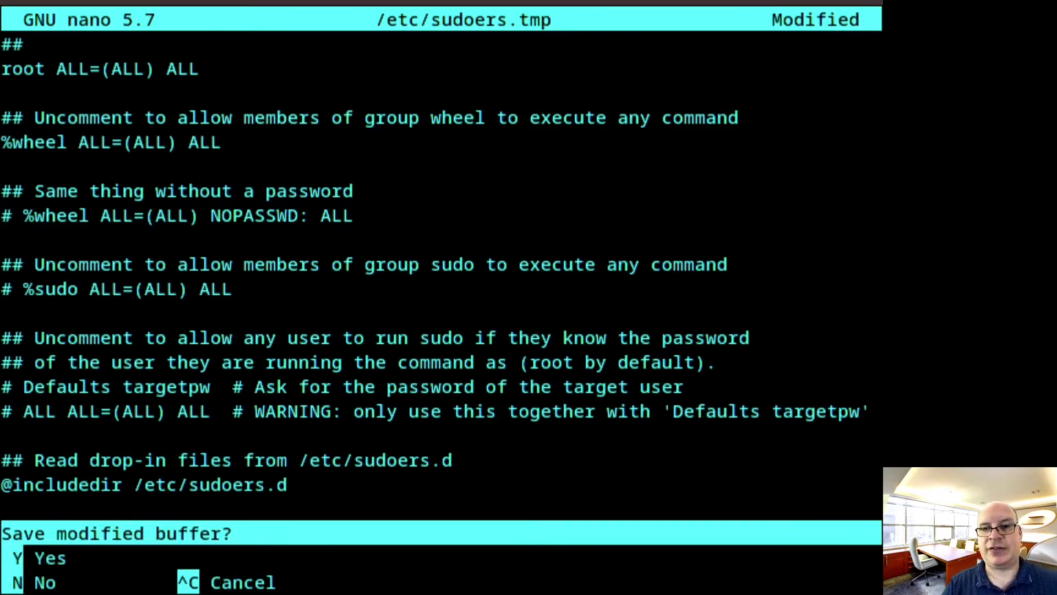
pyautogui.press('y')
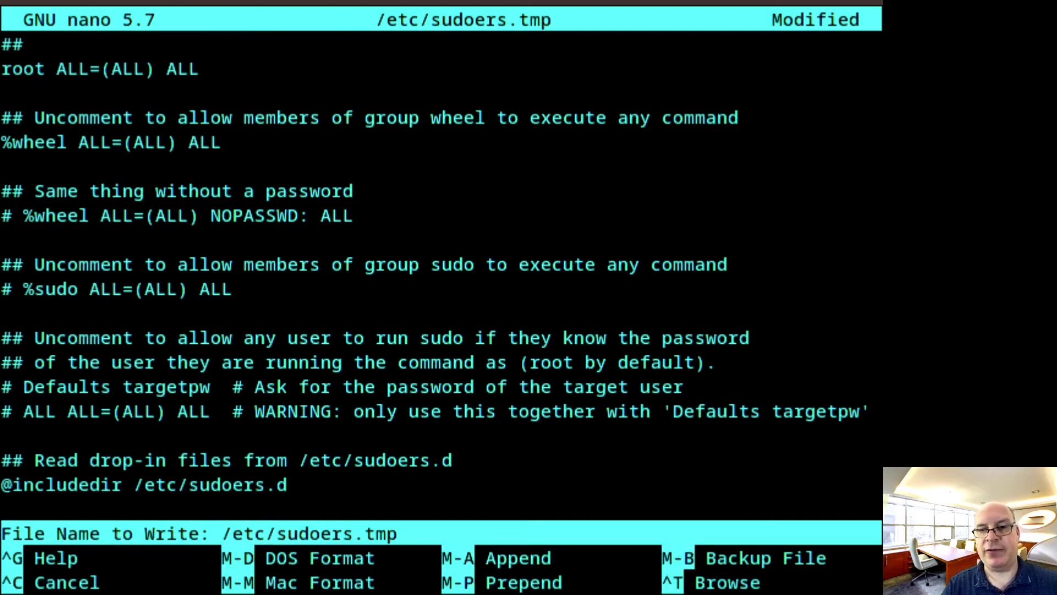
pyautogui.press('Return')
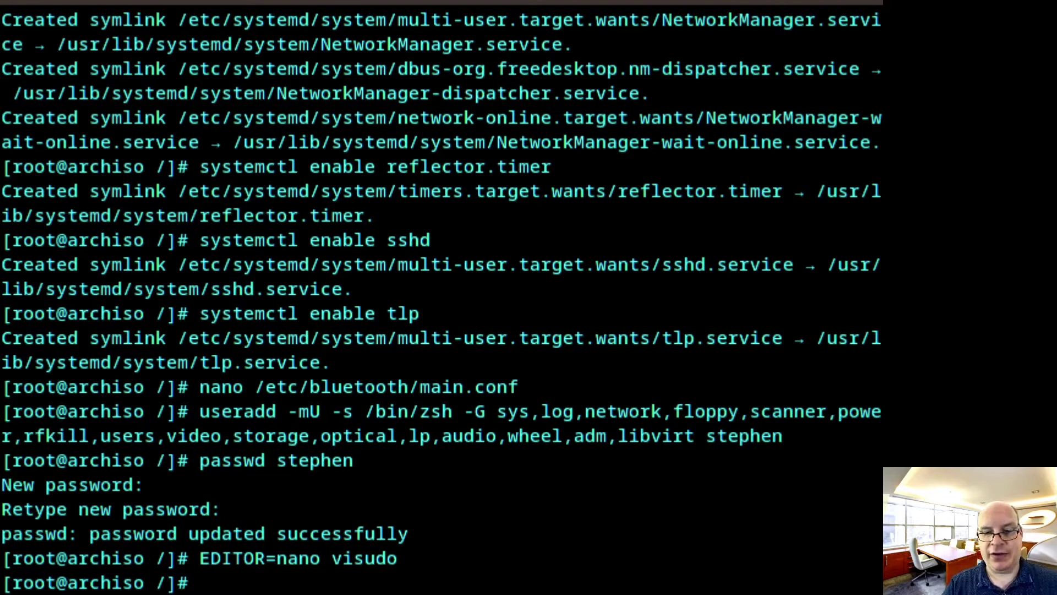
# Open /etc/mkinitcpio.conf in nano, positioned at the MODULES=() line
pyautogui.write('nano /')
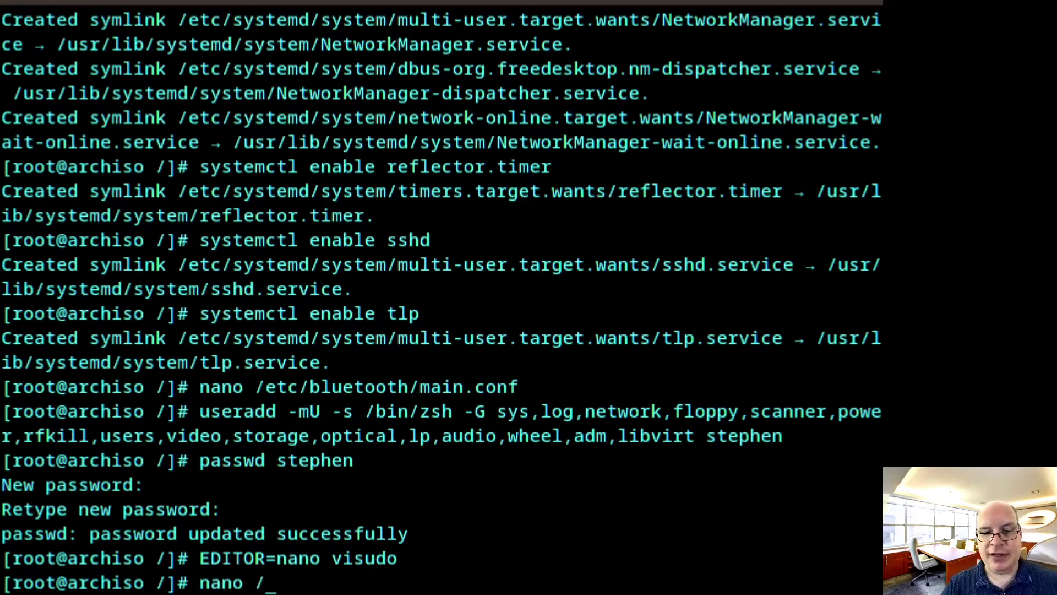
pyautogui.write('etc/')
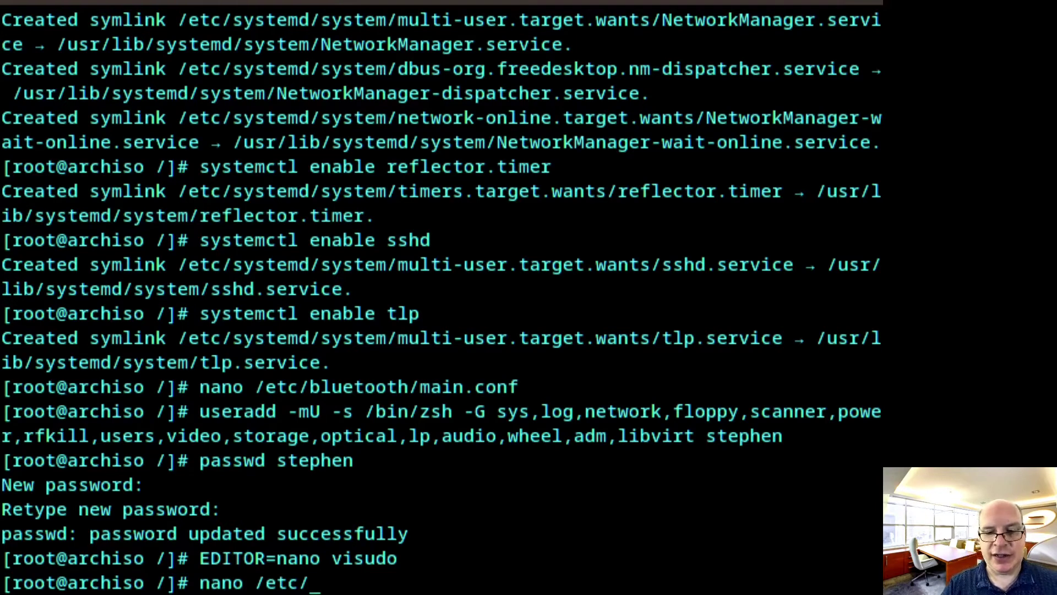
pyautogui.write('mkinitc')
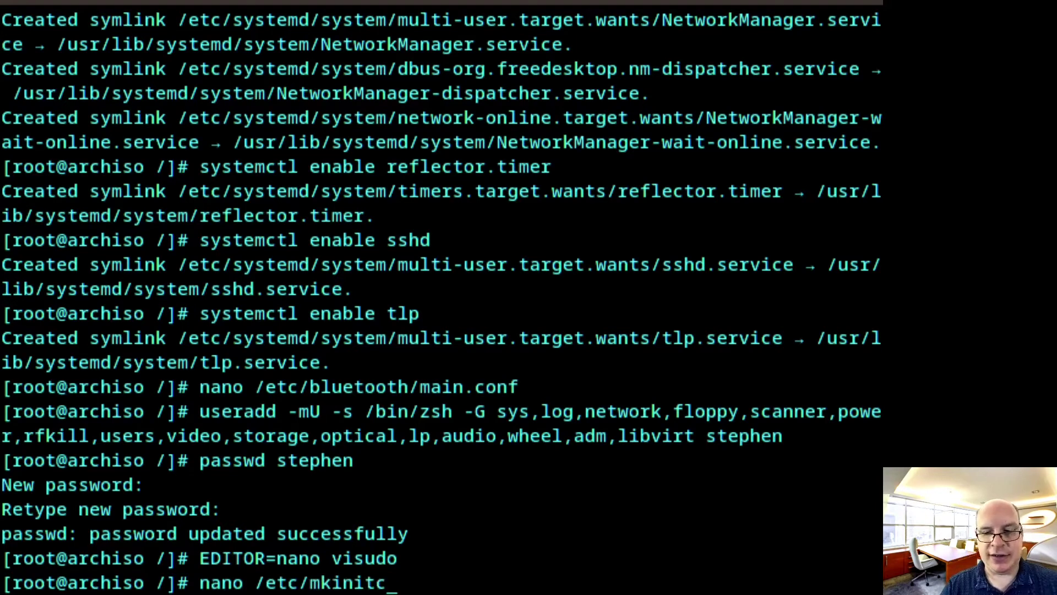
pyautogui.write('pio.')
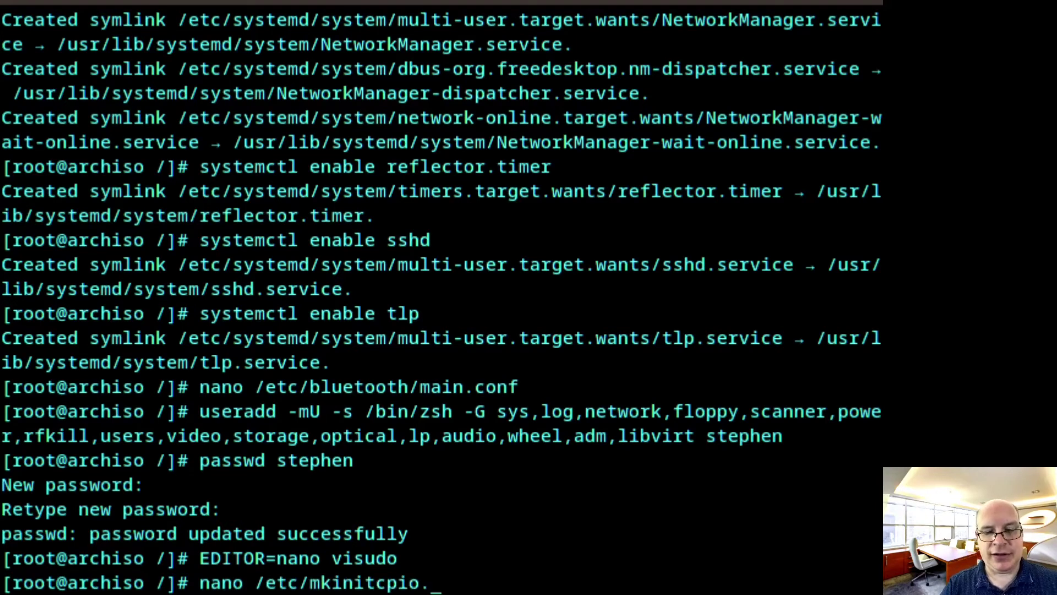
pyautogui.write('conf')
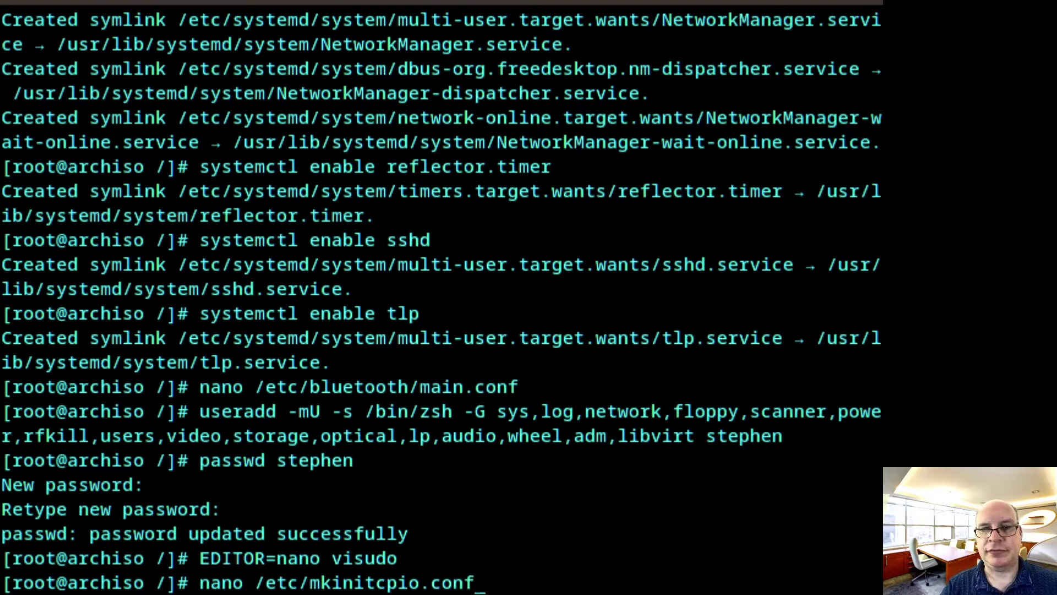
pyautogui.press('Return')
pyautogui.press('Down')
pyautogui.press('Down')
pyautogui.press('Down')
pyautogui.press('Down')
pyautogui.press('Down')
pyautogui.press('Down')
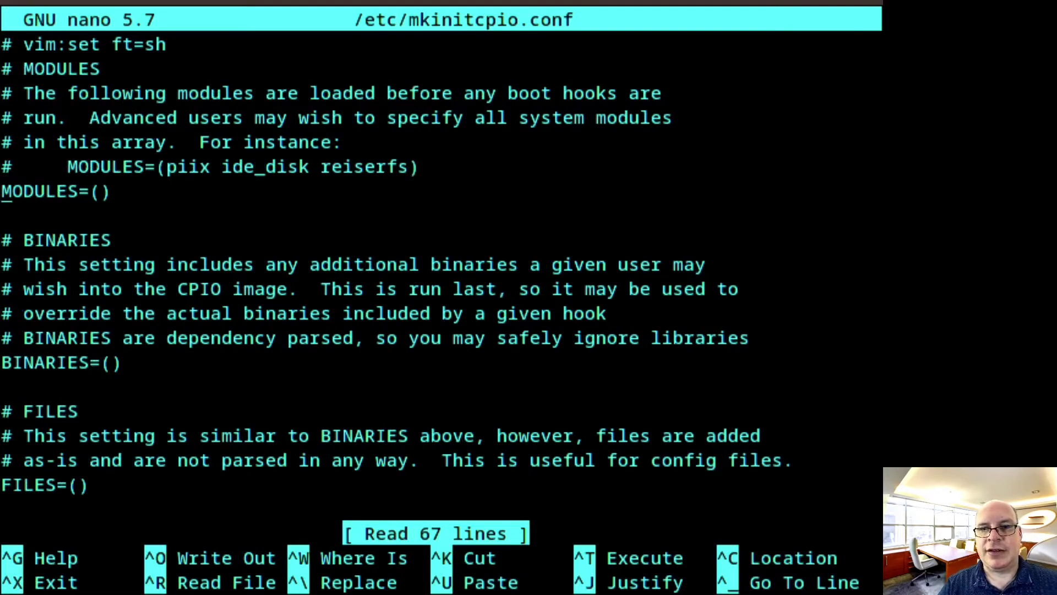
# Add i915 to the modules array so it reads MODULES=(i915)
pyautogui.press('Right')
pyautogui.press('Right')
pyautogui.press('Right')
pyautogui.press('Right')
pyautogui.press('Right')
pyautogui.press('Right')
pyautogui.press('Right')
pyautogui.press('Right')
pyautogui.press('Right')
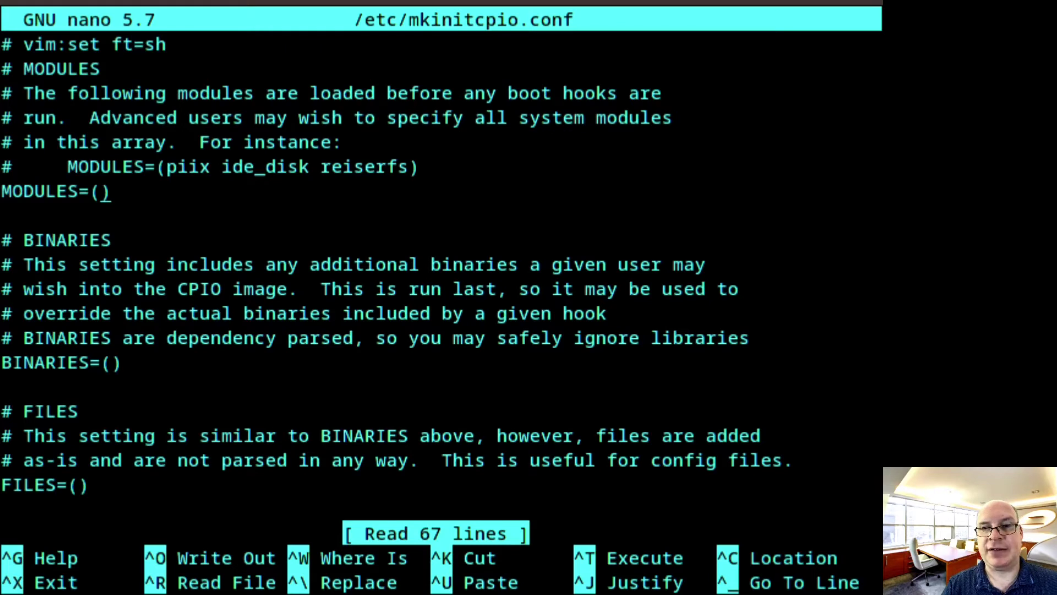
pyautogui.write('i915')
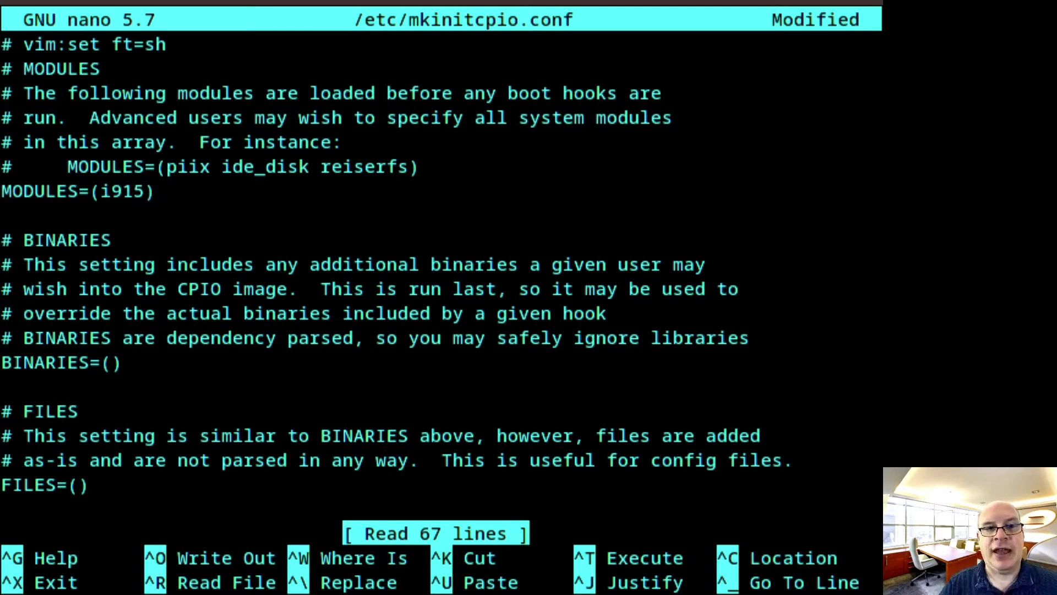
pyautogui.press('Down')
pyautogui.press('Down')
pyautogui.press('Down')
pyautogui.press('Down')
pyautogui.press('Down')
pyautogui.press('Down')
pyautogui.press('Down')
pyautogui.press('Down')
pyautogui.press('Down')
pyautogui.press('Down')
pyautogui.press('Down')
pyautogui.press('Down')
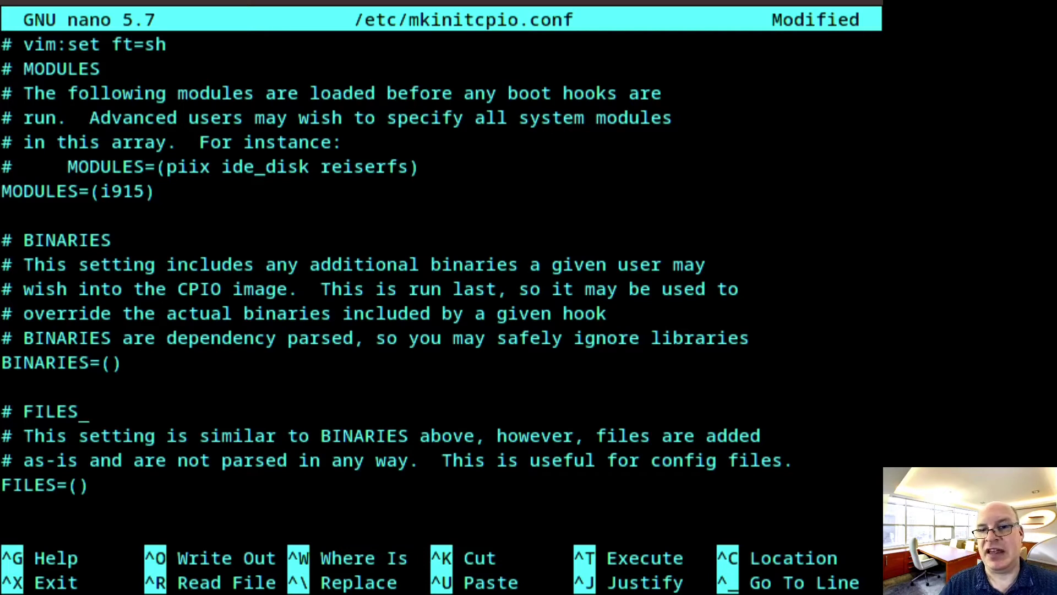
pyautogui.press('Down')
pyautogui.press('Down')
pyautogui.press('Down')
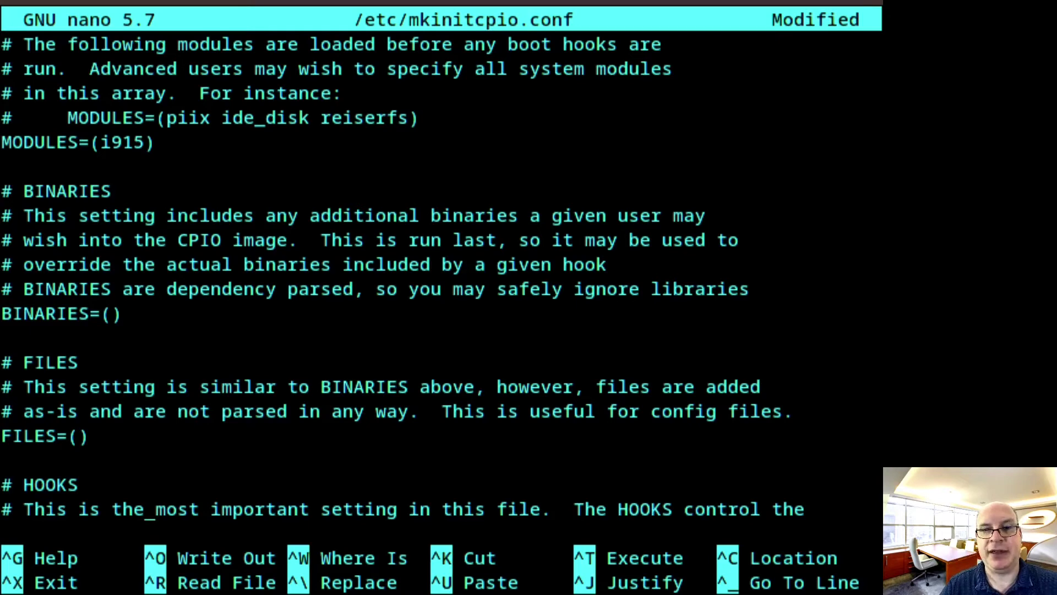
# Append the resume hook at the end of the HOOKS line
pyautogui.press('Down')
pyautogui.press('Down')
pyautogui.press('Down')
pyautogui.press('Down')
pyautogui.press('Down')
pyautogui.press('Down')
pyautogui.press('Down')
pyautogui.press('Down')
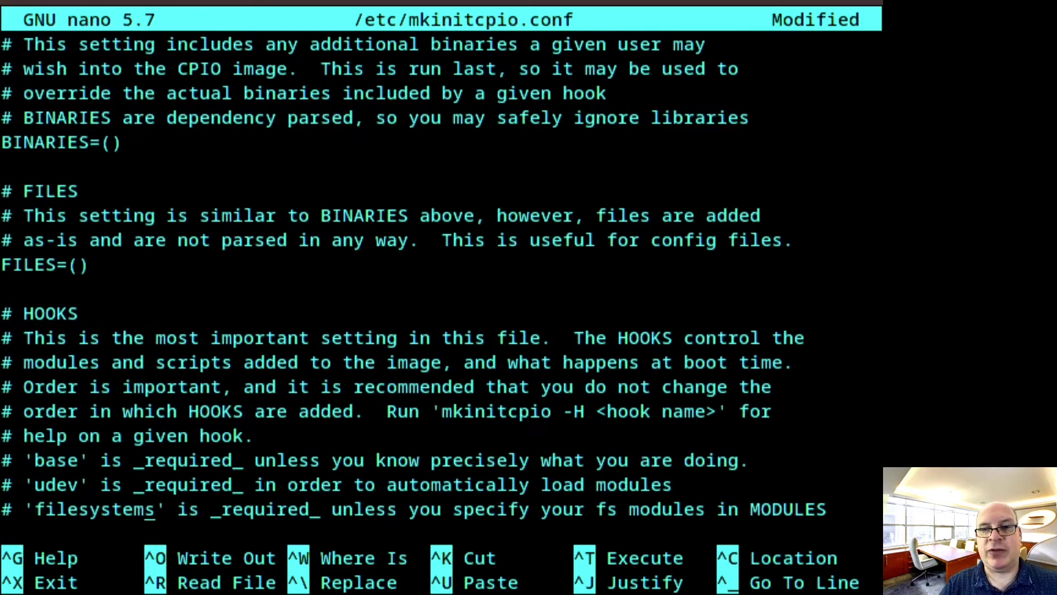
pyautogui.press('Down')
pyautogui.press('Down')
pyautogui.press('Down')
pyautogui.press('Down')
pyautogui.press('Down')
pyautogui.press('Down')
pyautogui.press('Down')
pyautogui.press('Down')
pyautogui.press('Down')
pyautogui.press('Down')
pyautogui.press('Down')
pyautogui.press('Down')
pyautogui.press('Down')
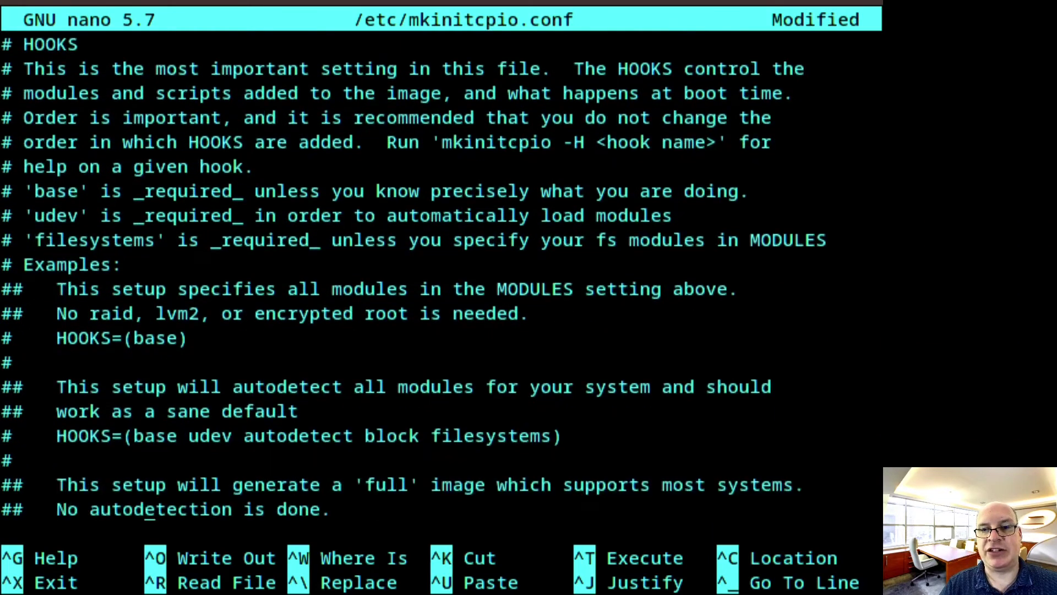
pyautogui.press('Down')
pyautogui.press('Down')
pyautogui.press('Down')
pyautogui.press('Down')
pyautogui.press('Down')
pyautogui.press('Down')
pyautogui.press('Down')
pyautogui.press('Down')
pyautogui.press('Down')
pyautogui.press('Down')
pyautogui.press('Down')
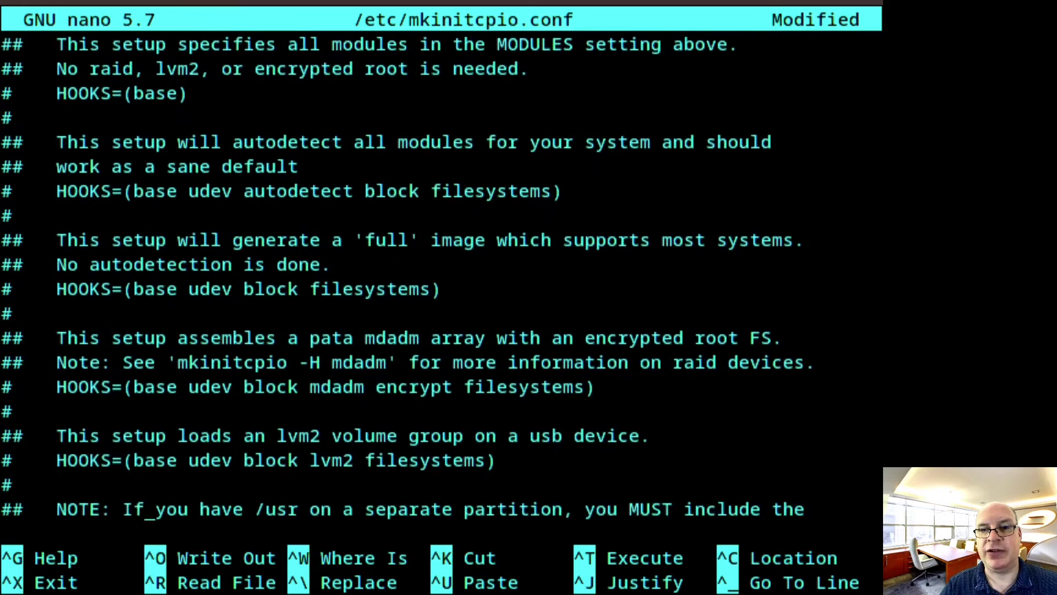
pyautogui.press('Down')
pyautogui.press('Down')
pyautogui.press('Down')
pyautogui.press('Down')
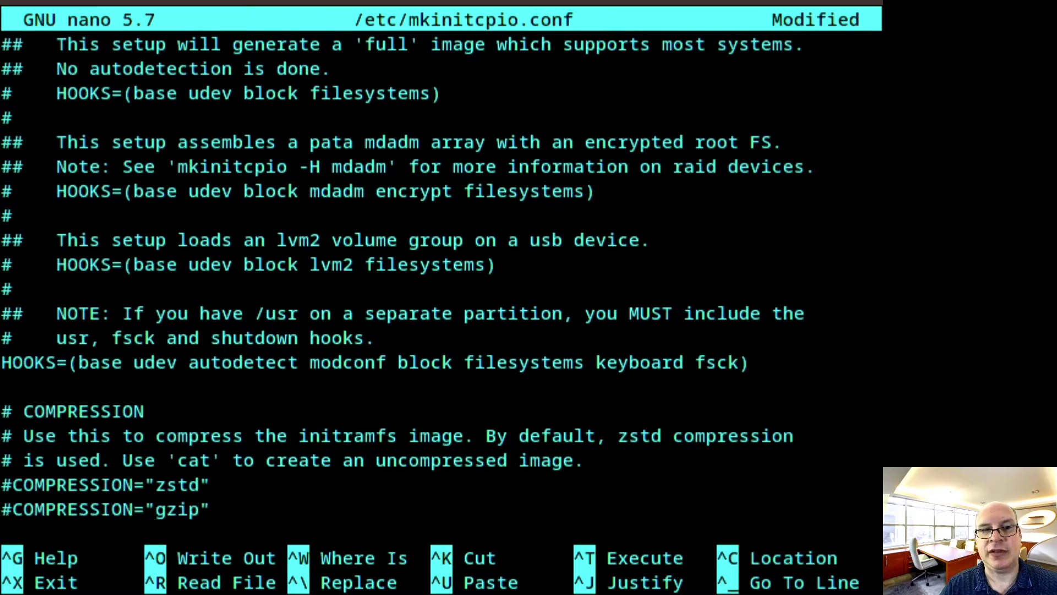
pyautogui.press('Down')
pyautogui.press('Down')
pyautogui.press('Down')
pyautogui.press('Down')
pyautogui.press('Down')
pyautogui.press('Down')
pyautogui.press('Down')
pyautogui.press('Down')
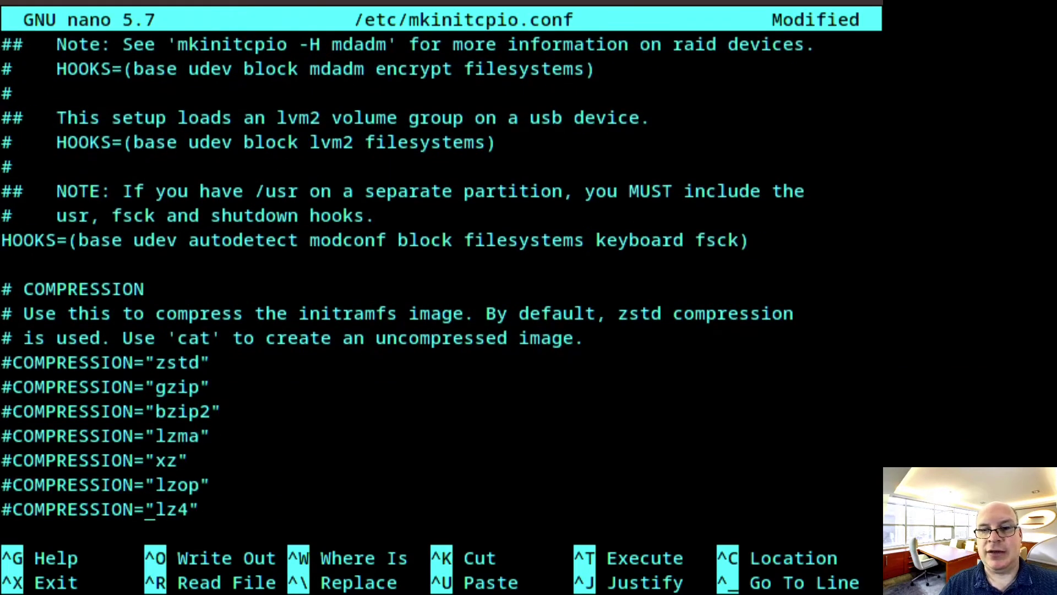
pyautogui.press('Down')
pyautogui.press('Down')
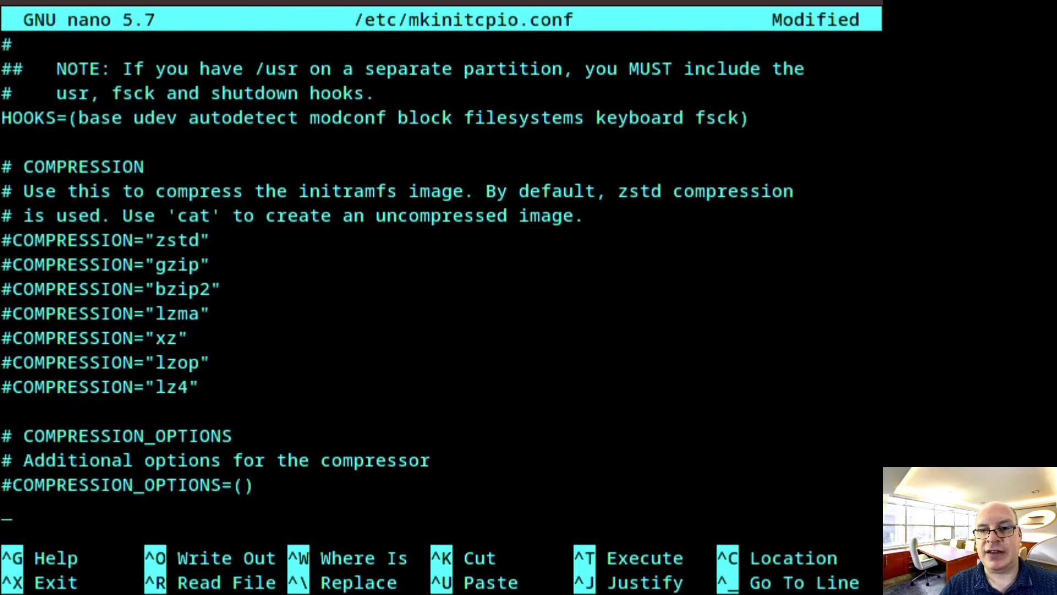
pyautogui.press('Up')
pyautogui.press('Up')
pyautogui.press('Up')
pyautogui.press('Up')
pyautogui.press('Up')
pyautogui.press('Up')
pyautogui.press('Up')
pyautogui.press('Up')
pyautogui.press('Up')
pyautogui.press('Up')
pyautogui.press('Up')
pyautogui.press('Up')
pyautogui.press('Up')
pyautogui.press('Up')
pyautogui.press('Up')
pyautogui.press('Up')
pyautogui.press('Up')
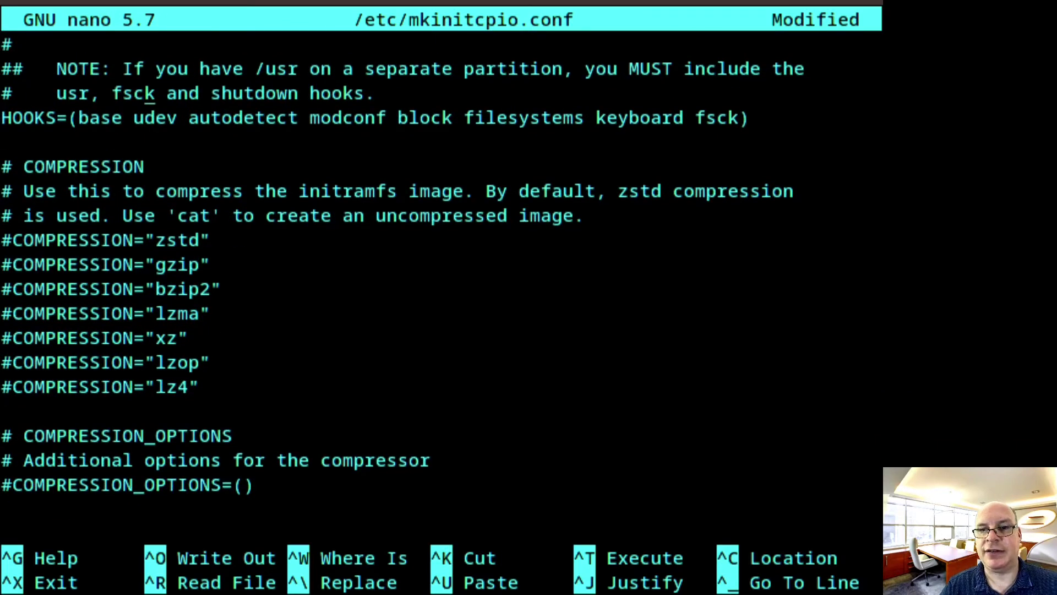
pyautogui.press('Down')
pyautogui.press('Right')
pyautogui.press('Right')
pyautogui.press('Right')
pyautogui.press('Right')
pyautogui.press('Right')
pyautogui.press('Right')
pyautogui.press('Right')
pyautogui.press('Right')
pyautogui.press('Right')
pyautogui.press('Right')
pyautogui.press('Right')
pyautogui.press('Right')
pyautogui.press('Right')
pyautogui.press('Right')
pyautogui.press('Right')
pyautogui.press('Right')
pyautogui.press('Right')
pyautogui.press('Right')
pyautogui.press('Right')
pyautogui.press('Right')
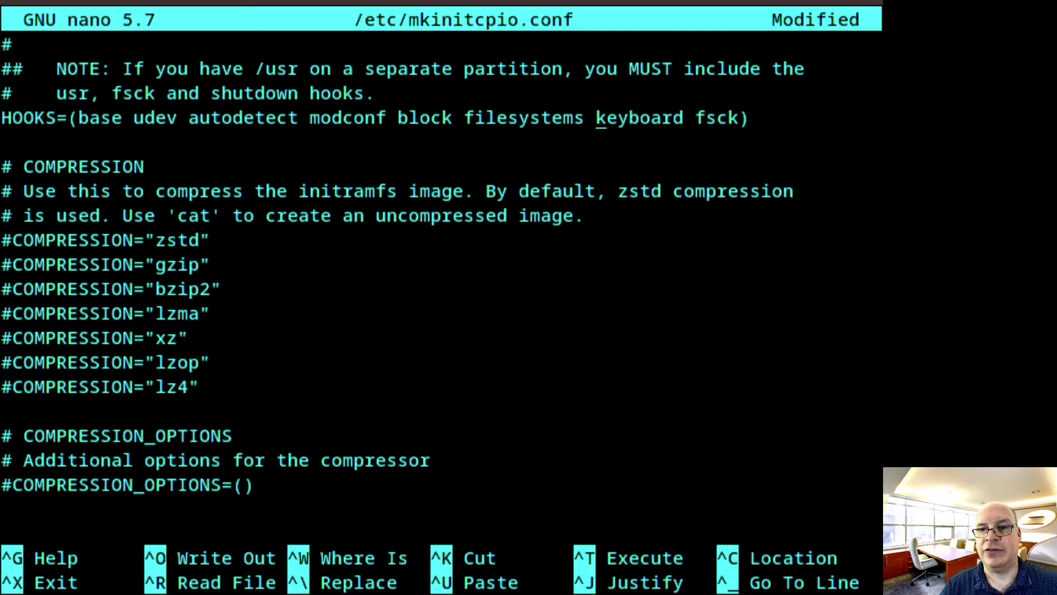
pyautogui.press('Right')
pyautogui.press('Right')
pyautogui.press('Right')
pyautogui.press('Right')
pyautogui.press('Right')
pyautogui.press('Right')
pyautogui.press('Right')
pyautogui.press('Right')
pyautogui.press('Right')
pyautogui.press('Right')
pyautogui.press('Right')
pyautogui.press('Right')
pyautogui.write('resume')
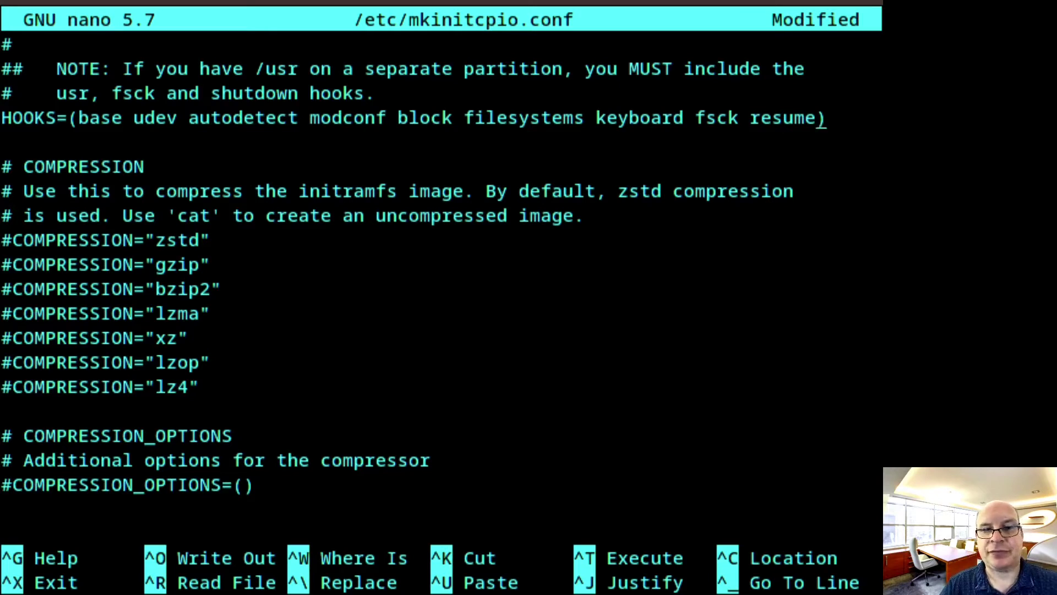
pyautogui.click(7, 150)
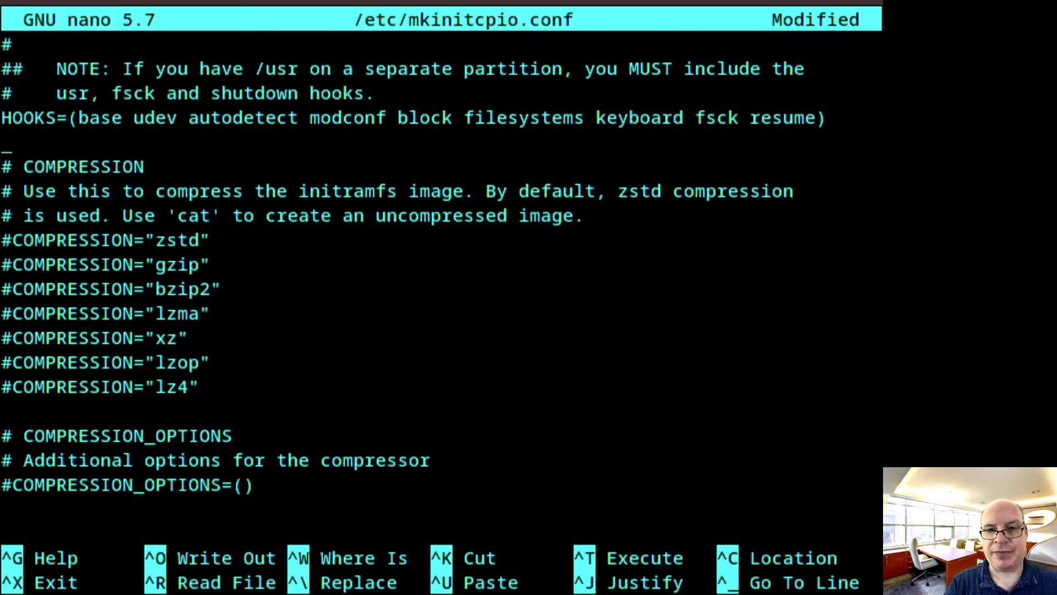
# Save mkinitcpio.conf and exit nano to the chroot prompt
pyautogui.hotkey('ctrl', 'x')
pyautogui.press('y')
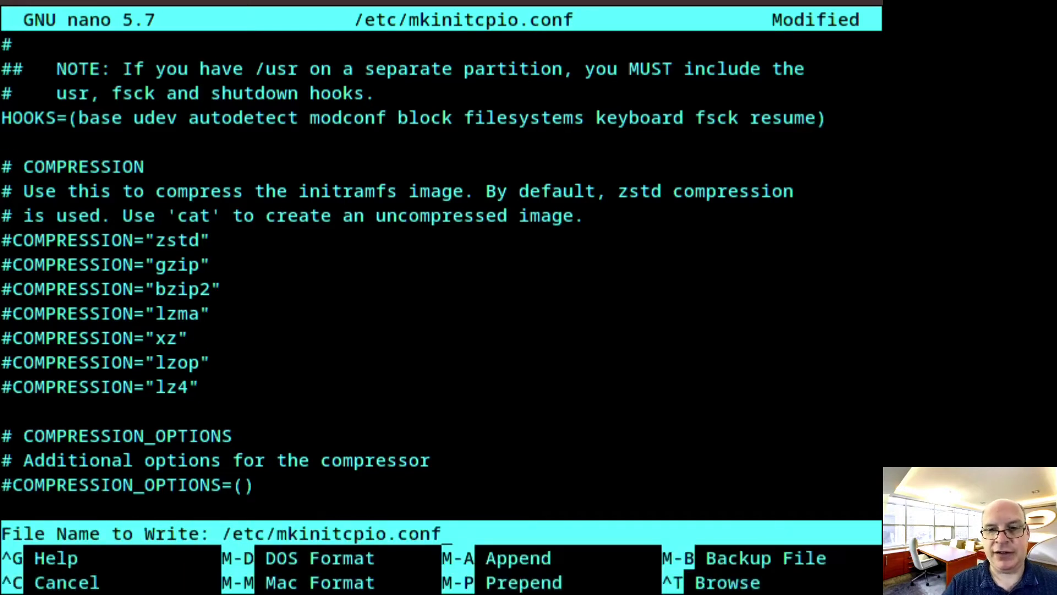
pyautogui.press('Return')
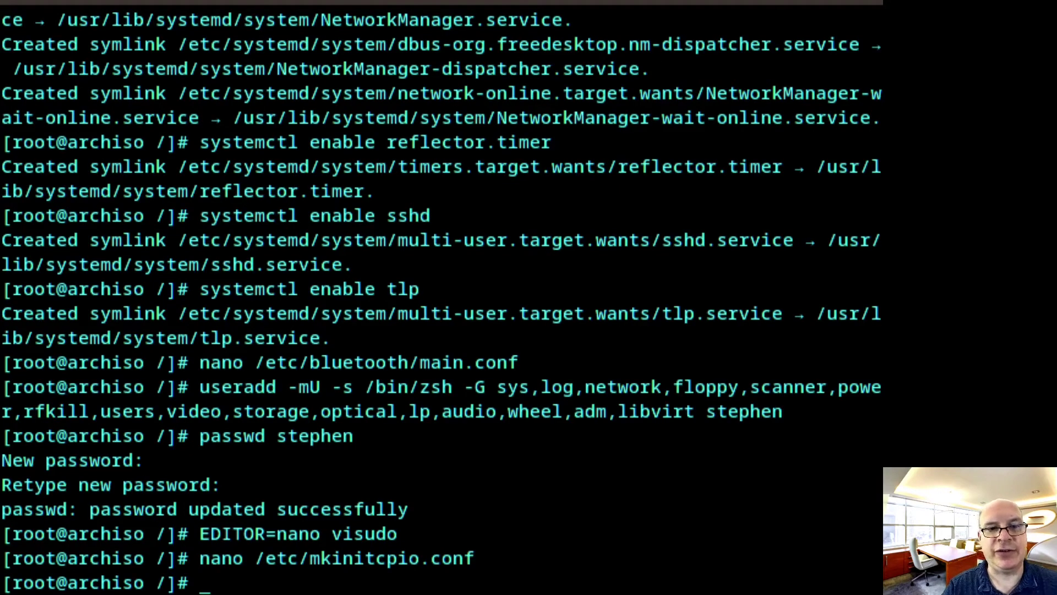
# Rebuild the linux-lts initramfs images with 'mkinitcpio -p linux-lts', then clear the screen
pyautogui.write('mkinit')
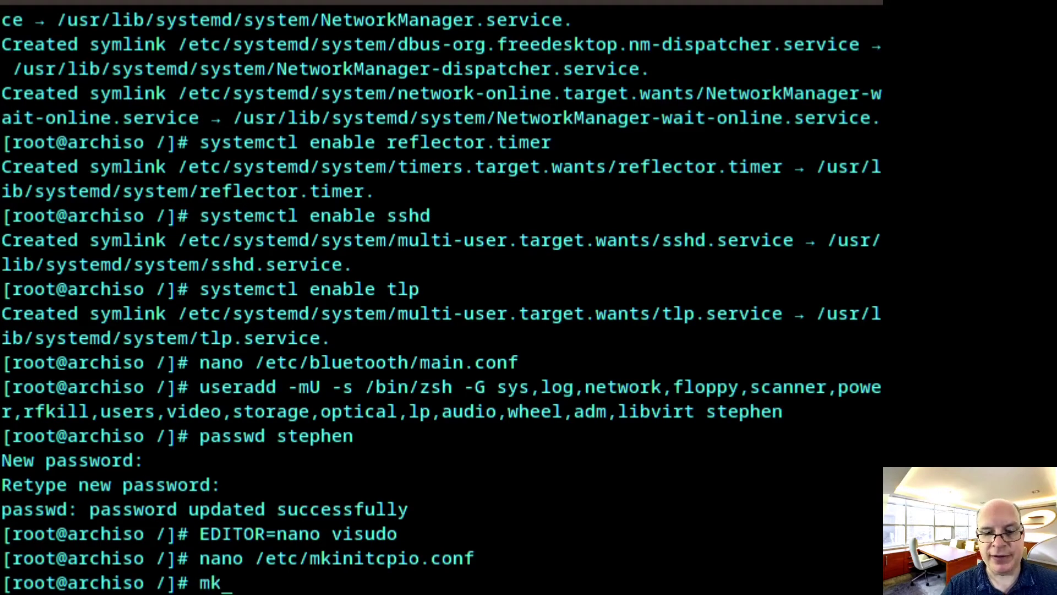
pyautogui.write('cpio ')
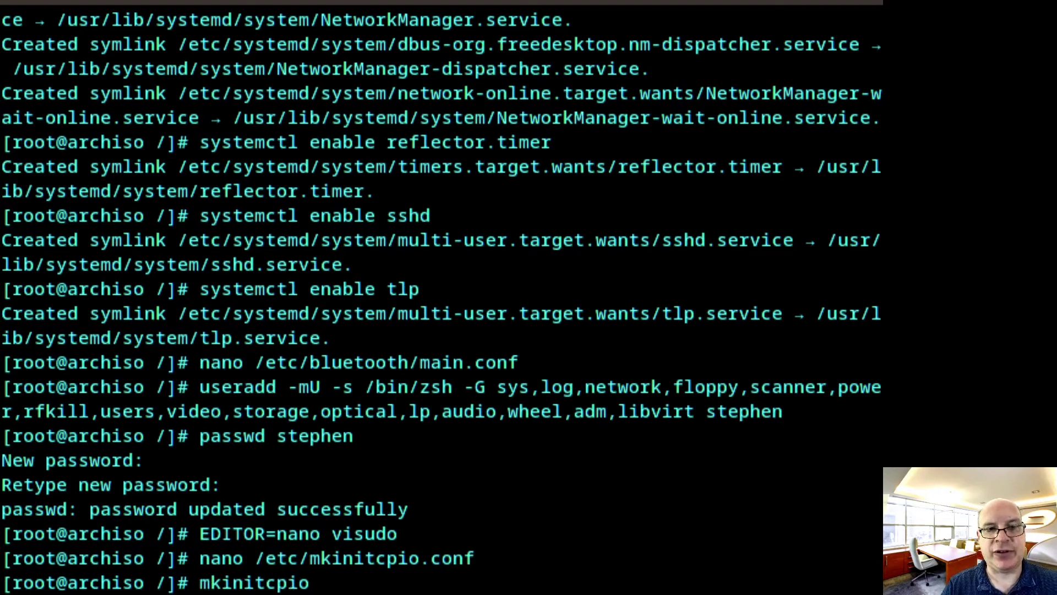
pyautogui.write('-p')
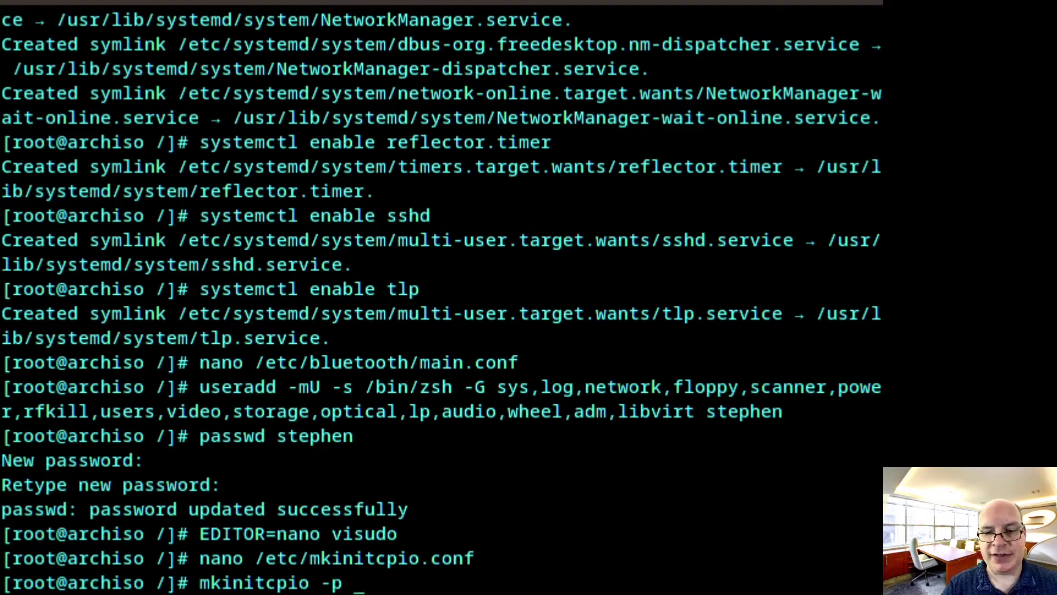
pyautogui.write(' linux')
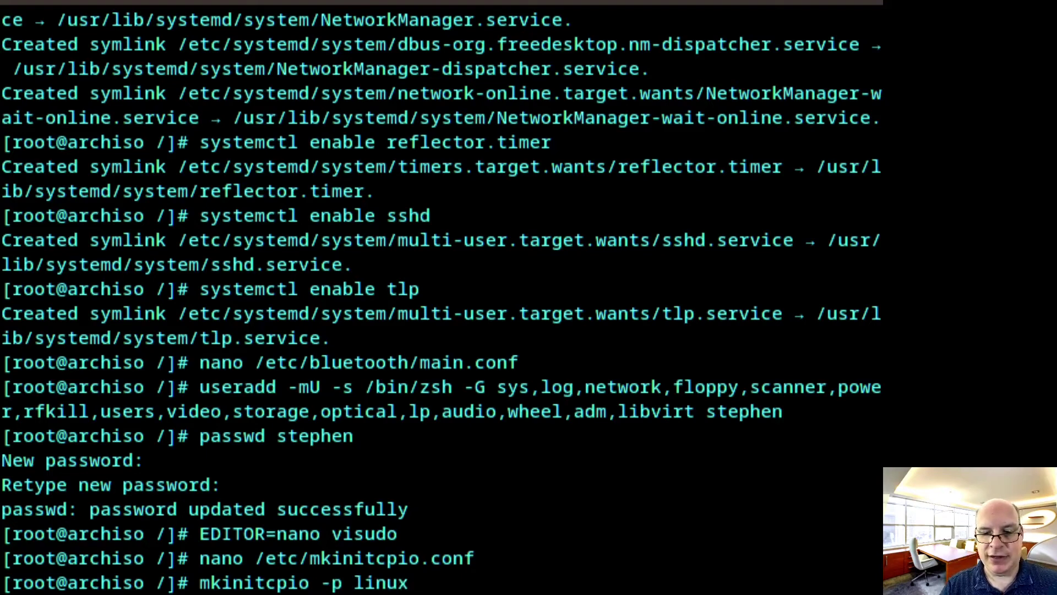
pyautogui.write('-lts')
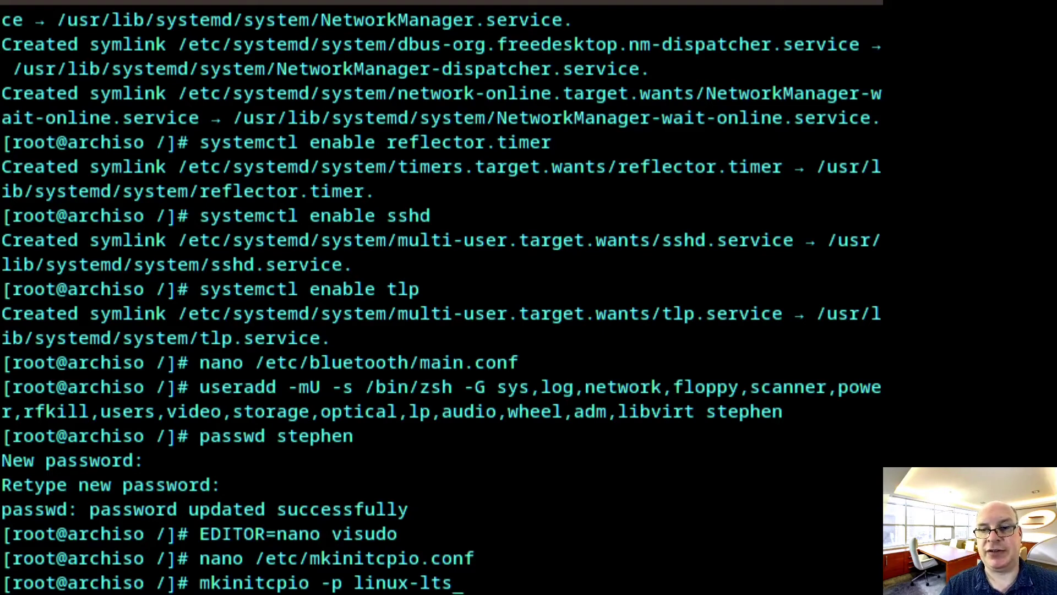
pyautogui.press('Return')
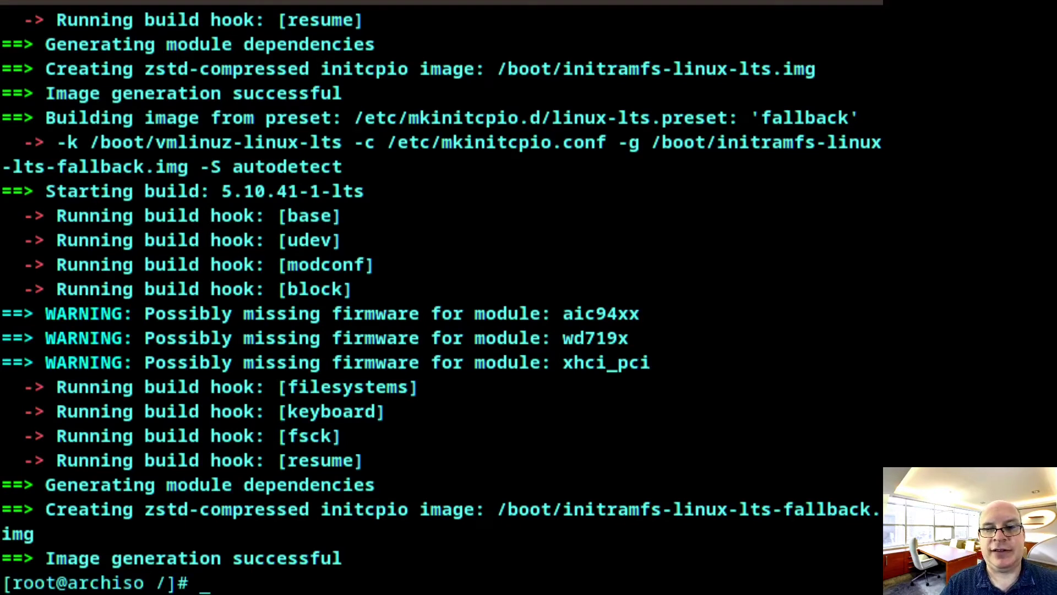
pyautogui.hotkey('ctrl', 'l')
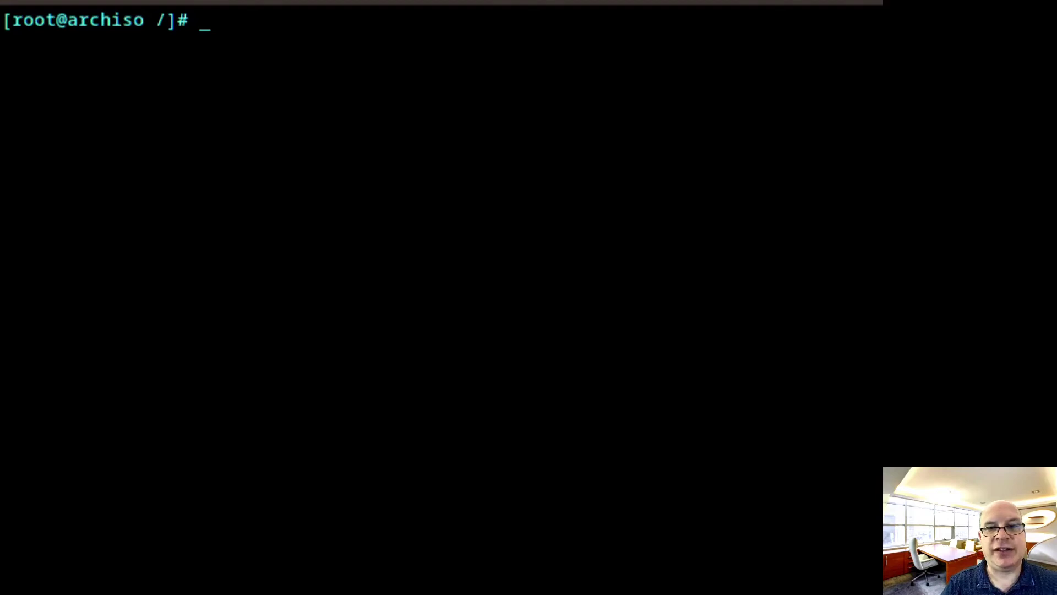
# In /etc/xdg/reflector, rename reflector.conf to reflector.conf.orig and begin 'nano reflector.conf'
pyautogui.hotkey('ctrl', 'shift', 'v')
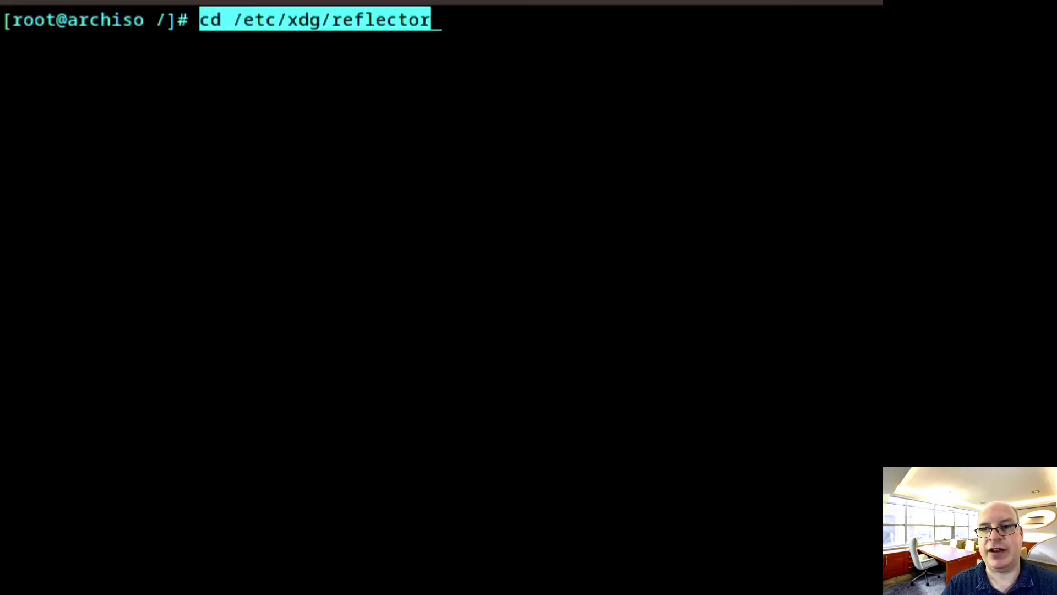
pyautogui.press('Return')
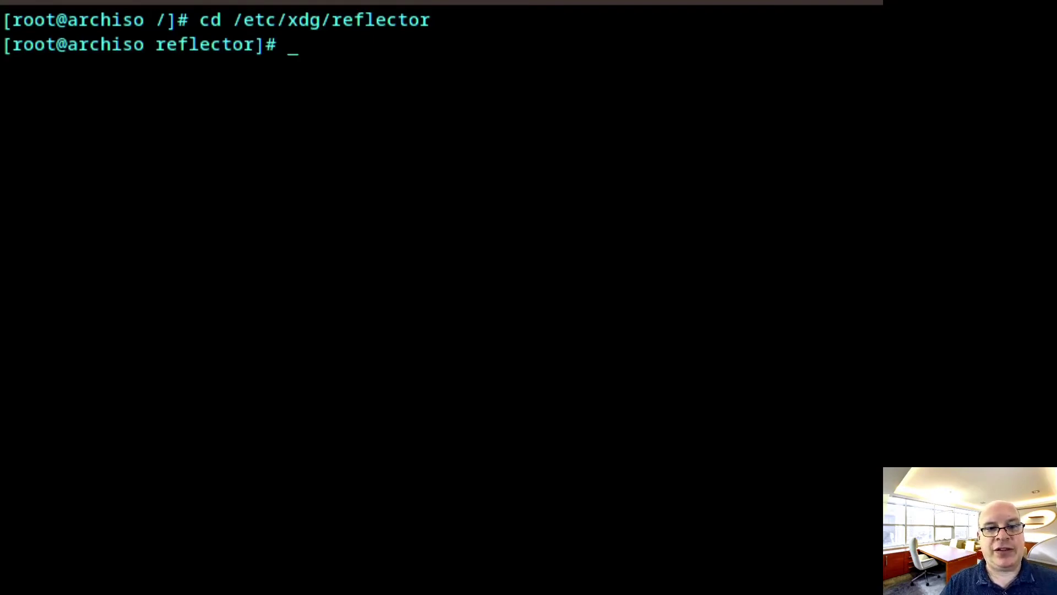
pyautogui.write('mv refl')
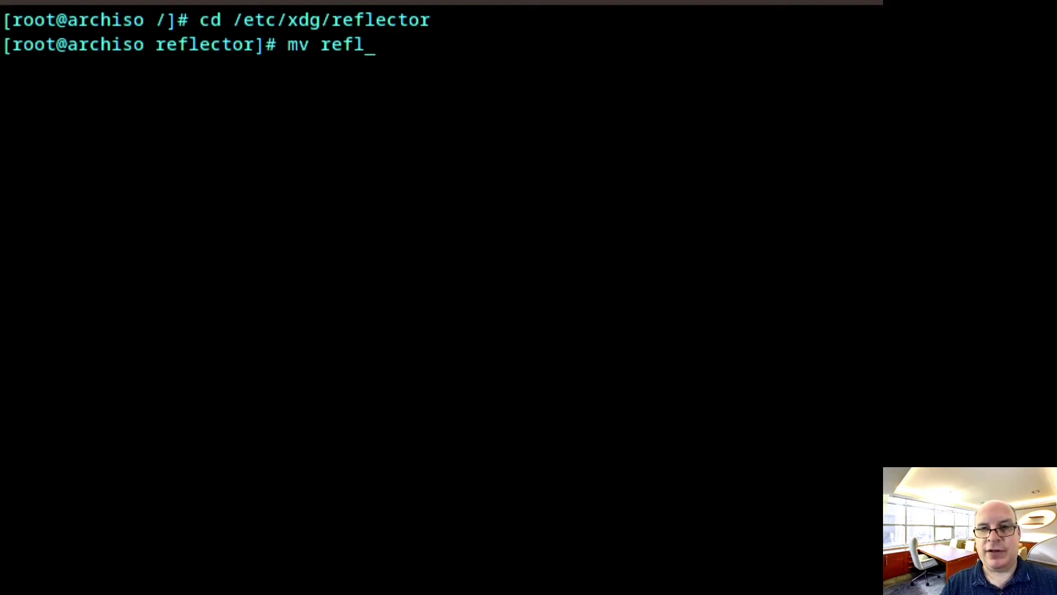
pyautogui.press('Tab')
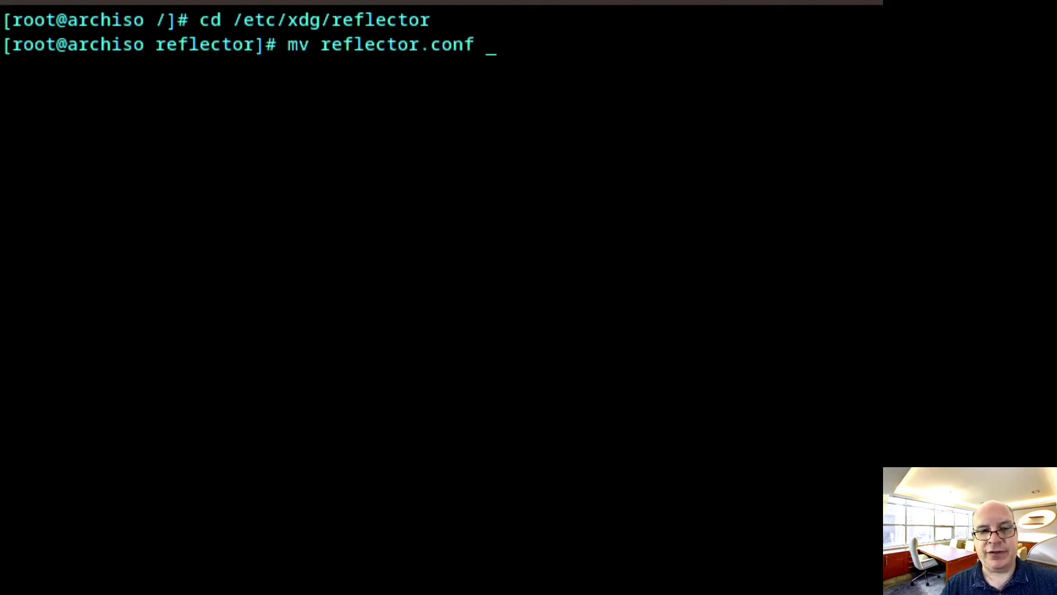
pyautogui.write('refl')
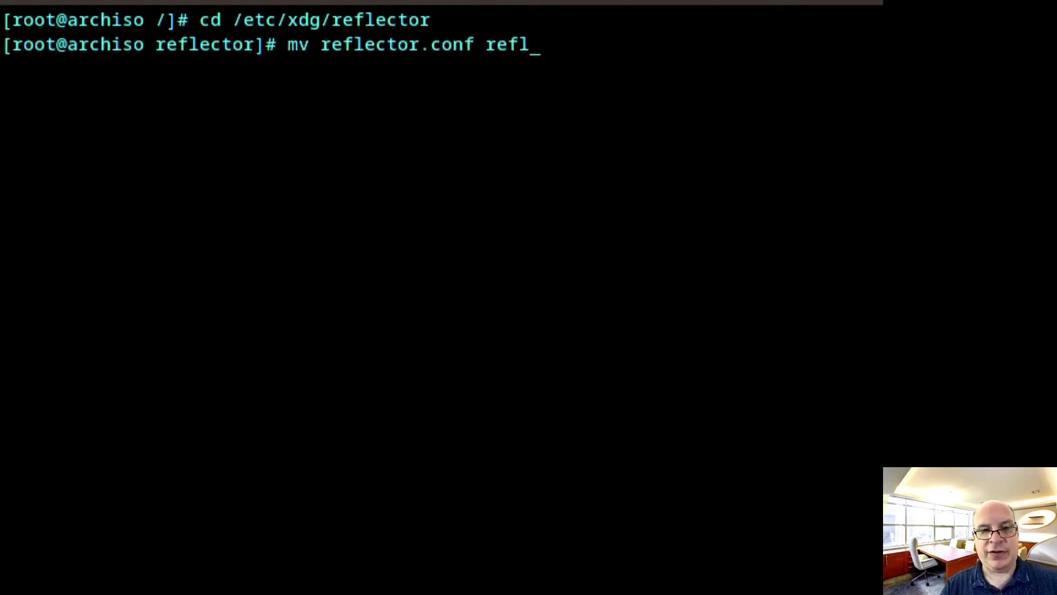
pyautogui.press('Tab')
pyautogui.press('BackSpace')
pyautogui.write('.orig')
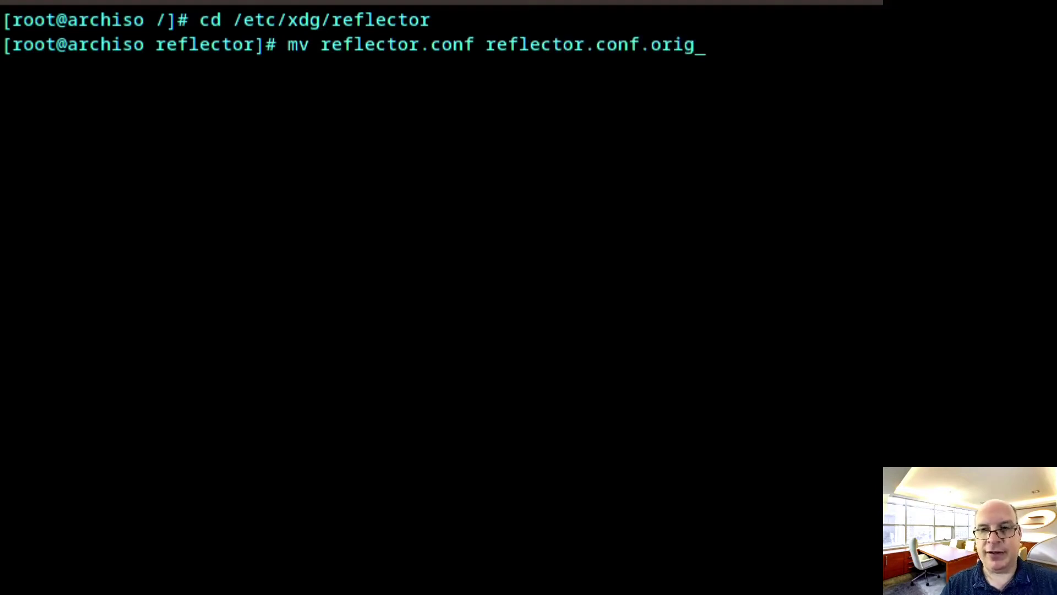
pyautogui.press('Return')
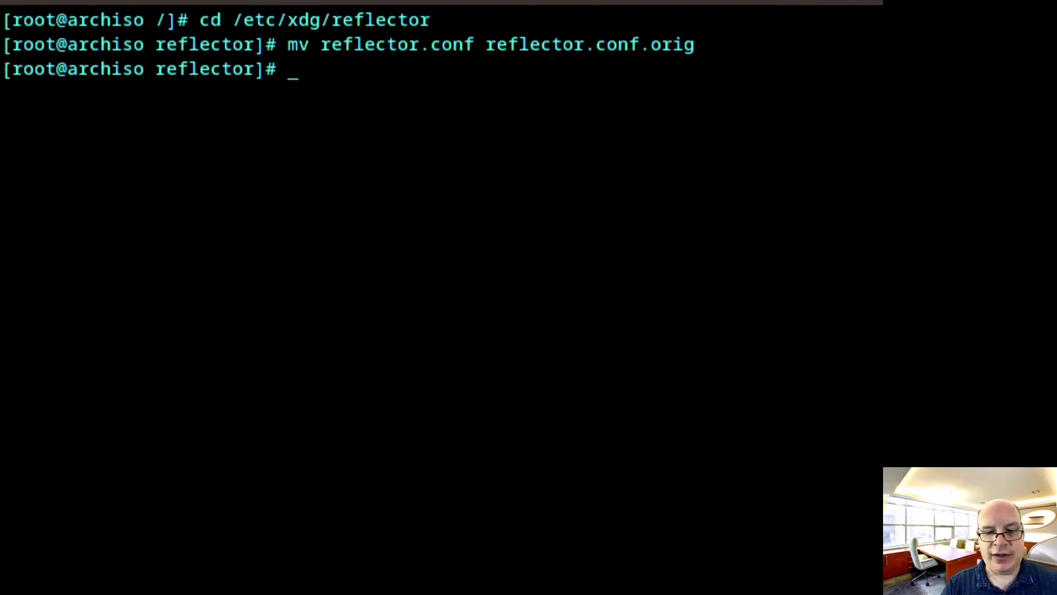
pyautogui.write('nano re')
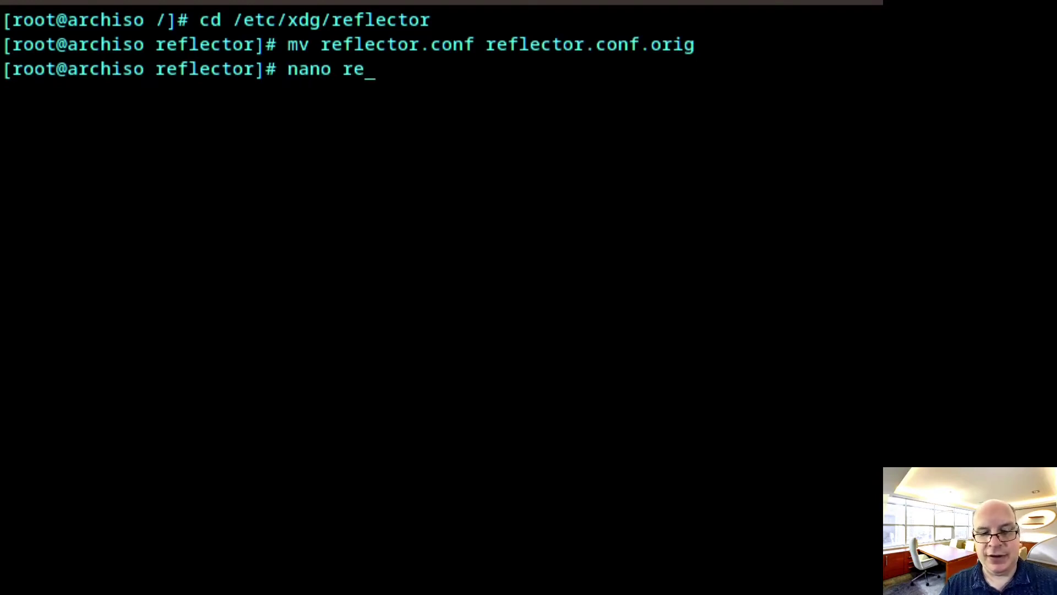
pyautogui.write('flect')
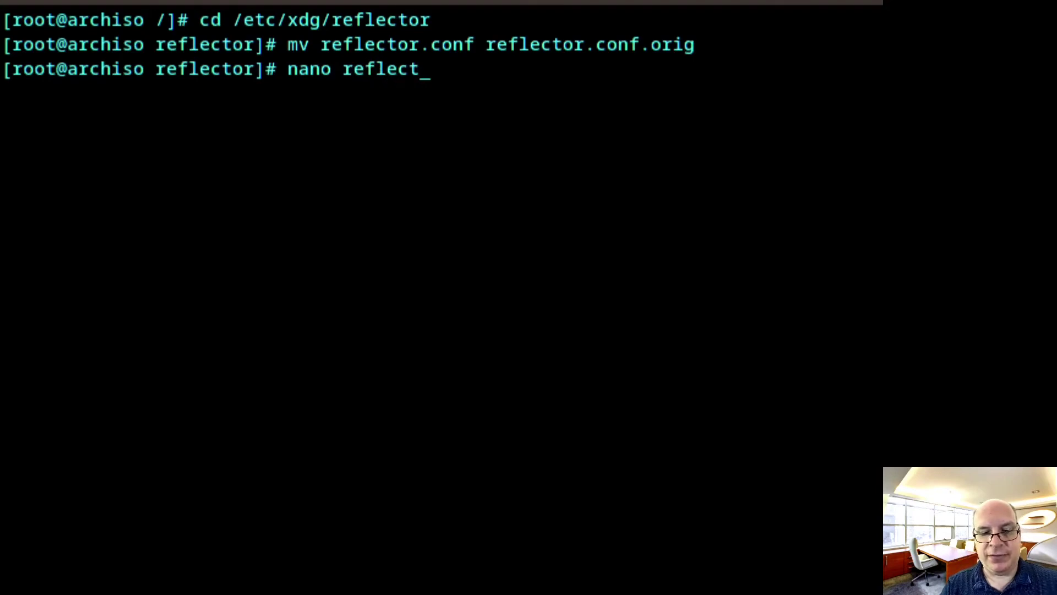
pyautogui.write('or.')
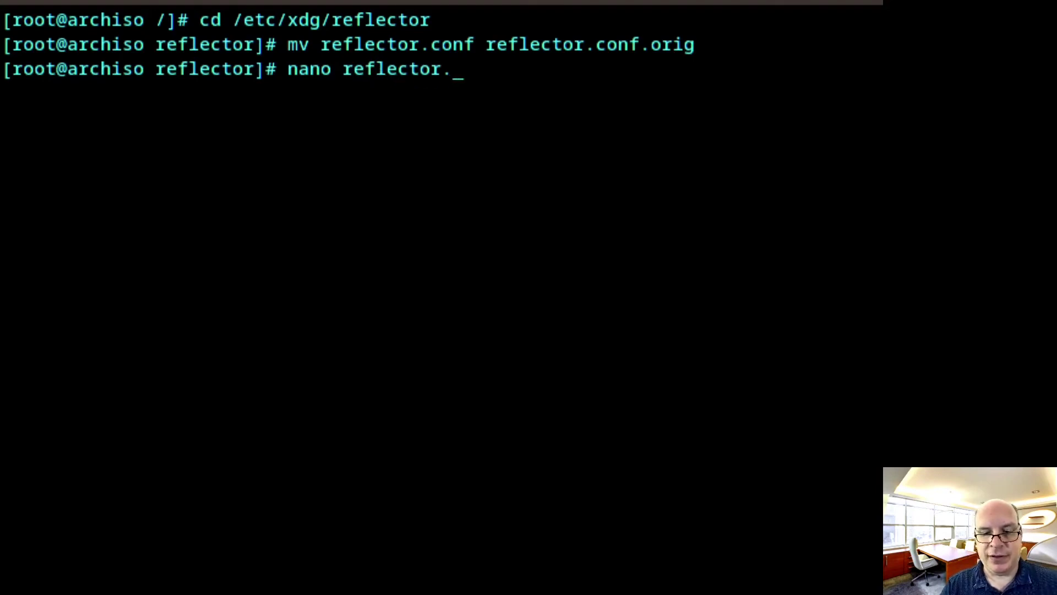
pyautogui.write('conf')
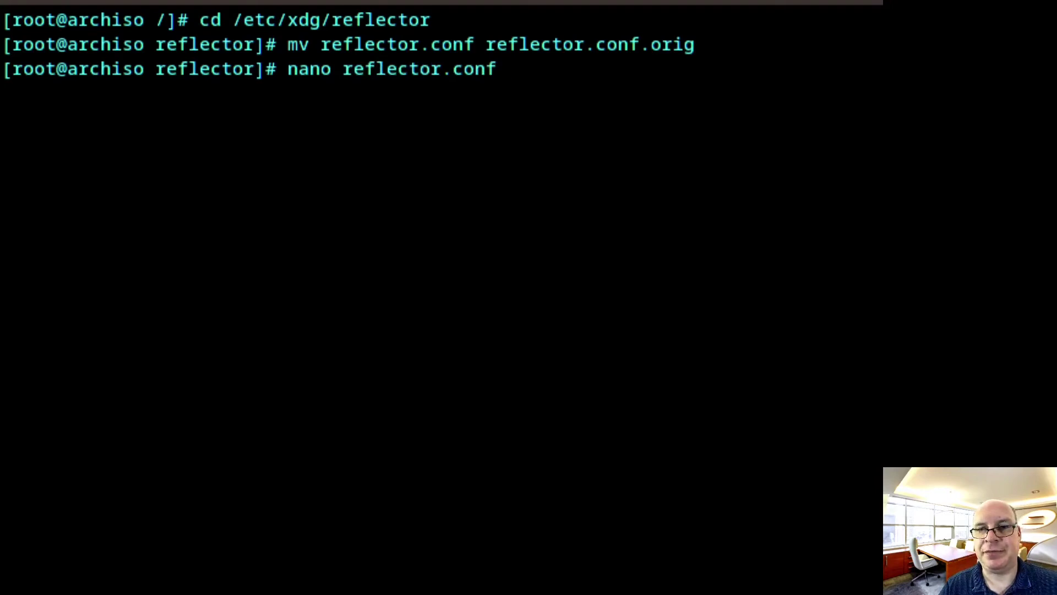
# Write reflector.conf with --country US, --age 6, --protocol https, --latest 5, --sort rate, --save /etc/pacman.d/mirrorlist
pyautogui.press('Return')
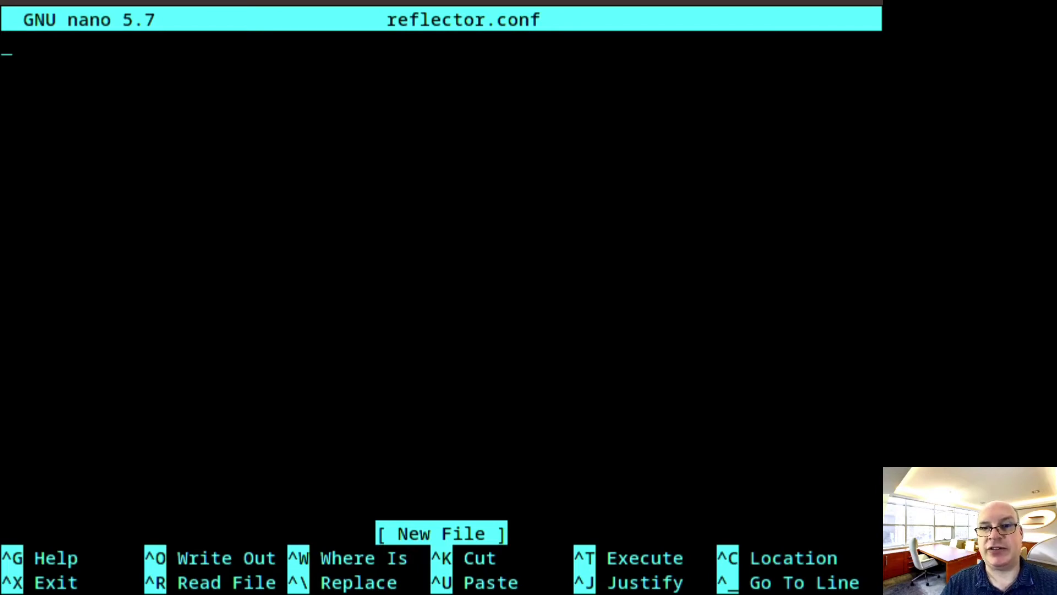
pyautogui.write('--country US --age 6 --protocol https --latest 5 --sort rate --save /etc/pacman.d/mirrorlist')
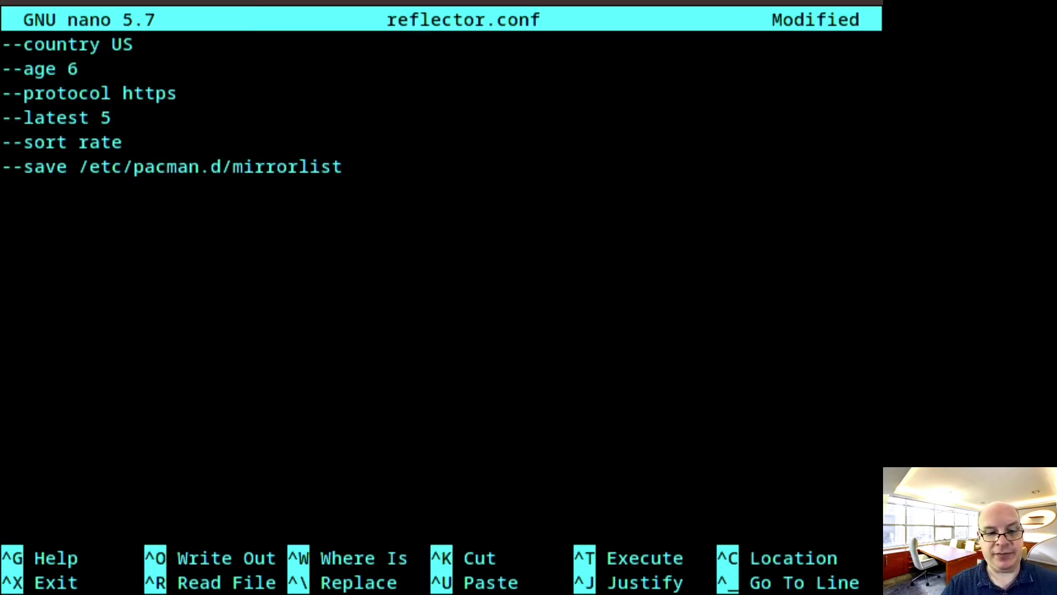
pyautogui.hotkey('ctrl', 'x')
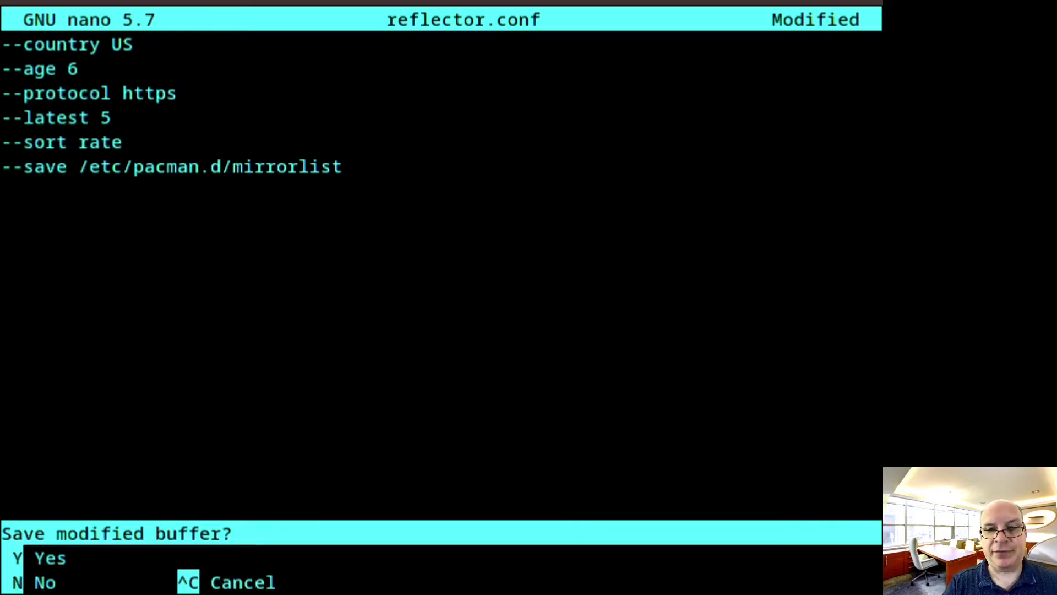
pyautogui.press('y')
pyautogui.press('Return')
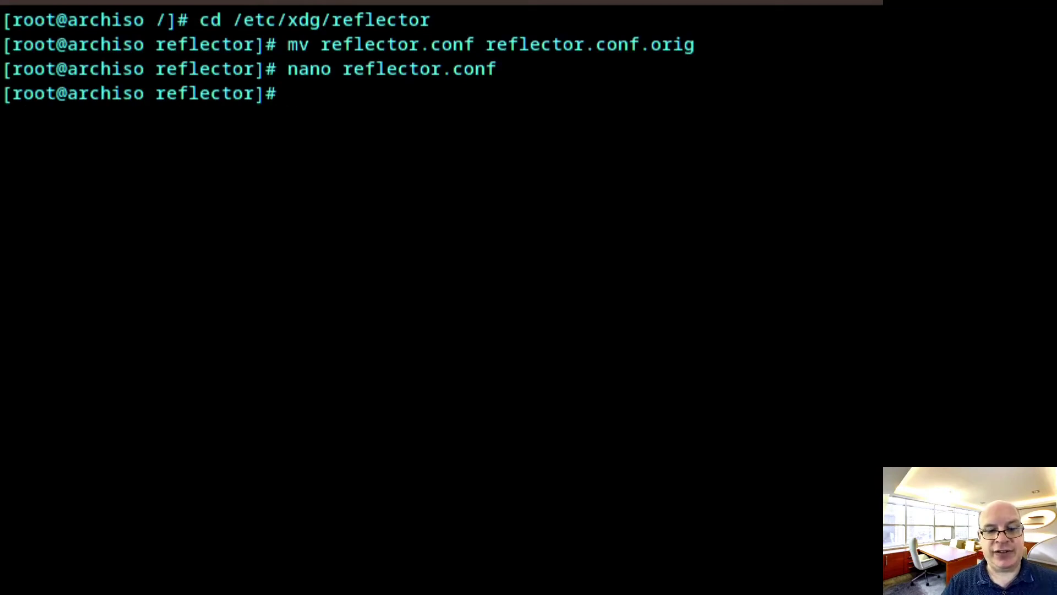
# Enable reflector.service at boot with systemctl enable reflector.service
pyautogui.write('system')
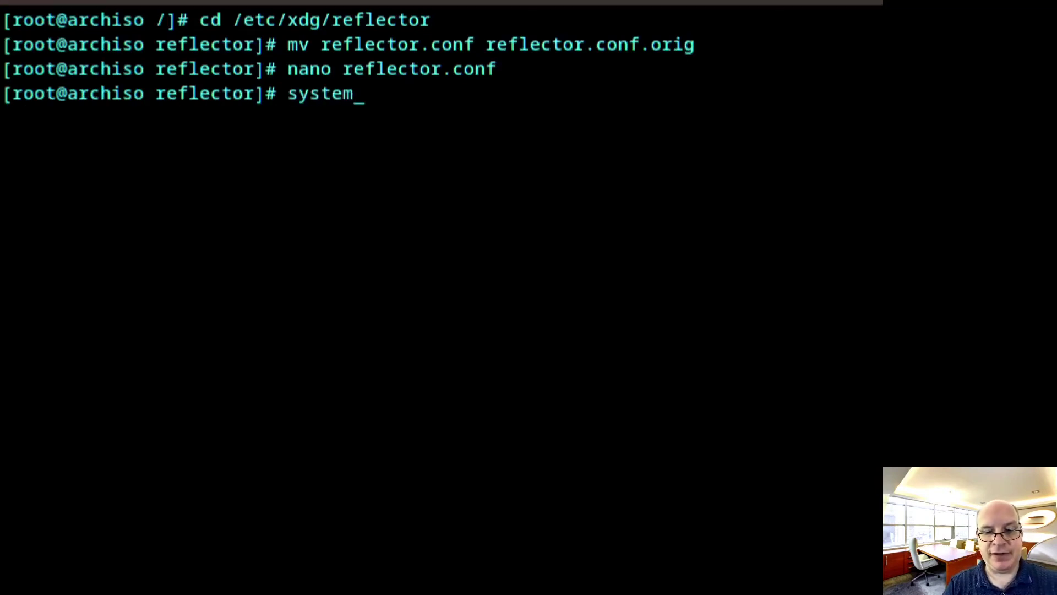
pyautogui.write('ctl en')
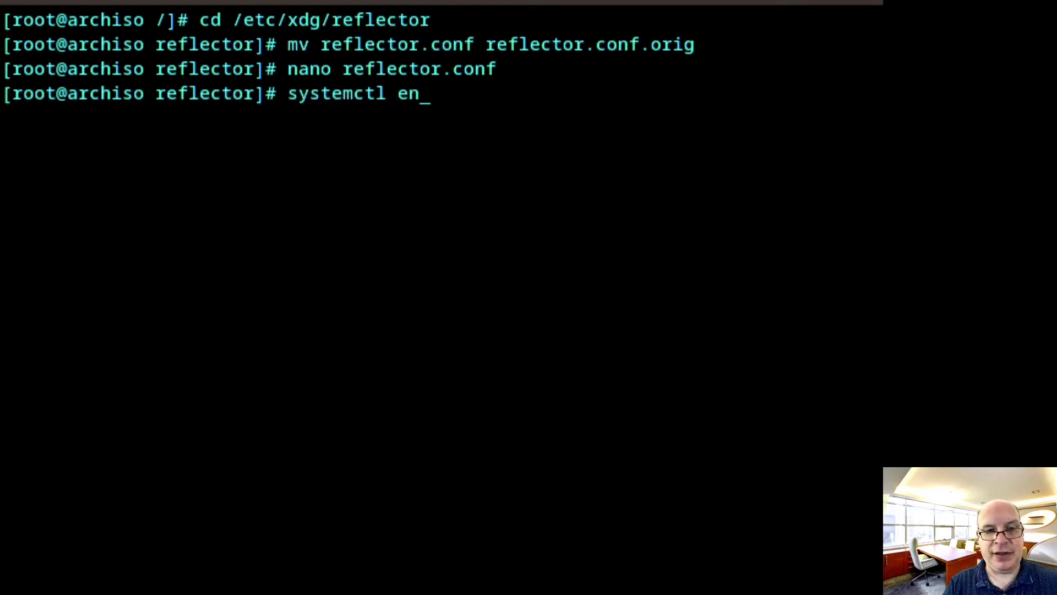
pyautogui.write('able ')
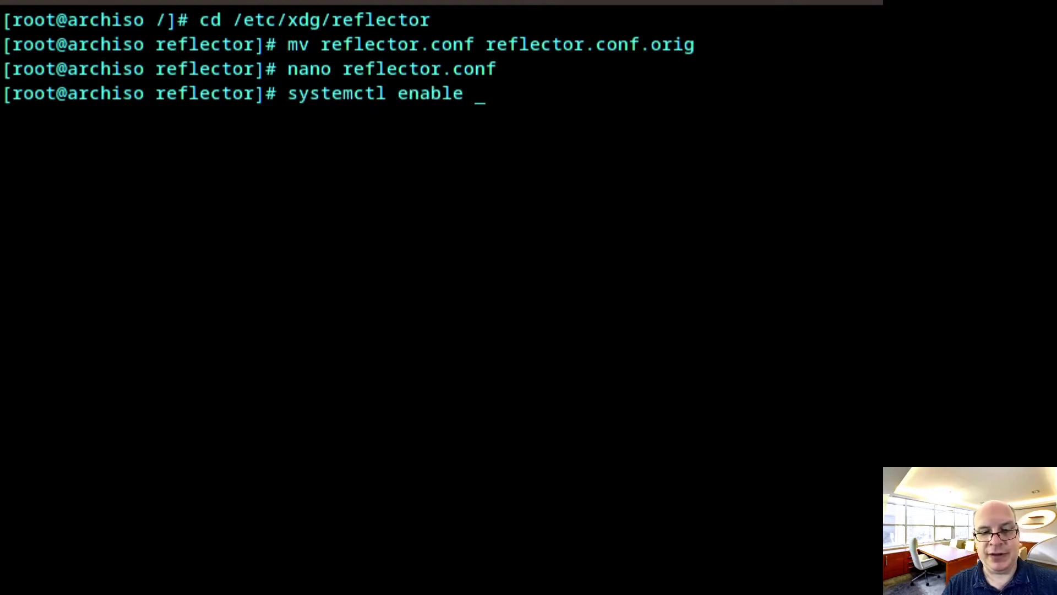
pyautogui.write('reflector')
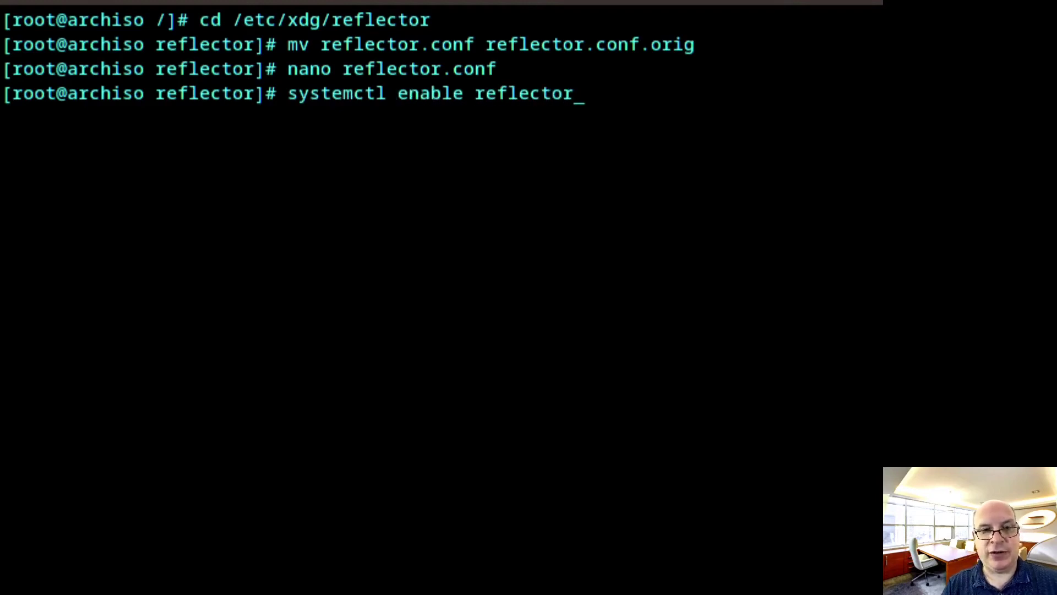
pyautogui.write('.service')
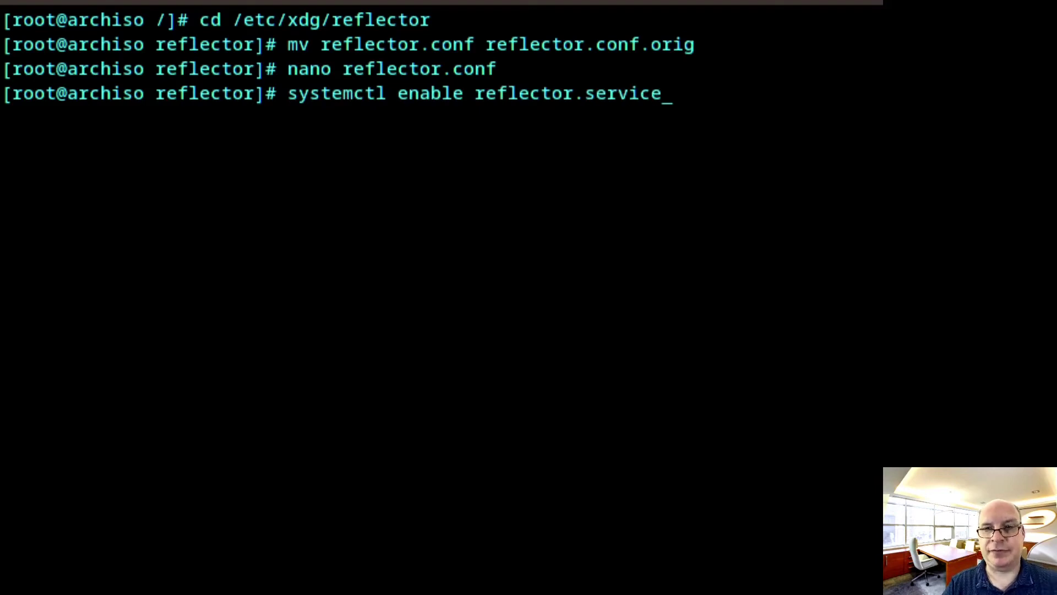
pyautogui.press('Return')
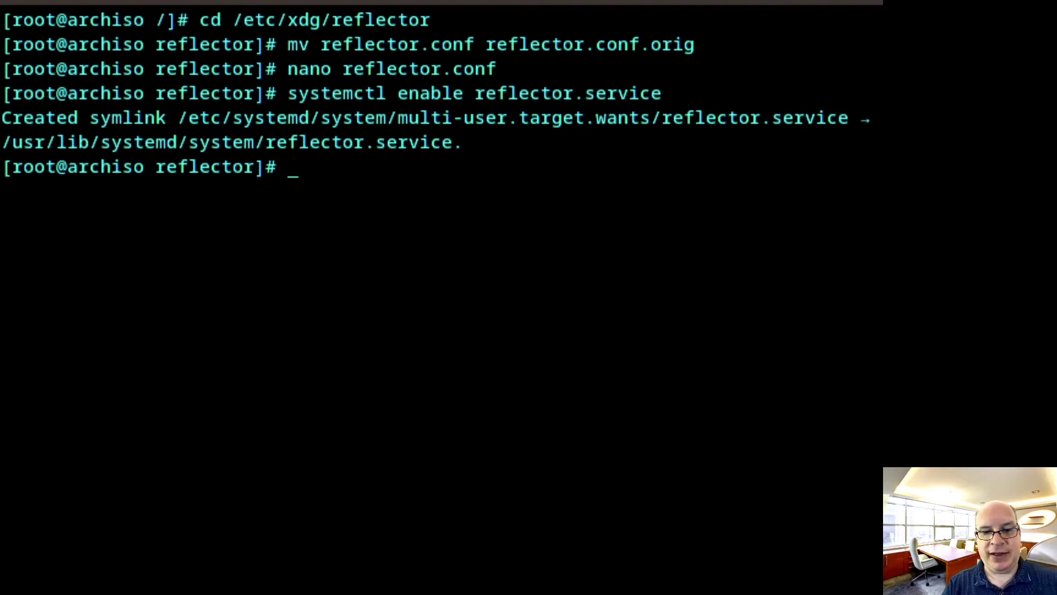
# Create /etc/pacman.d/hooks with mkdir and enter the nano command for 50-bootbackup.hook
pyautogui.write('mkdir')
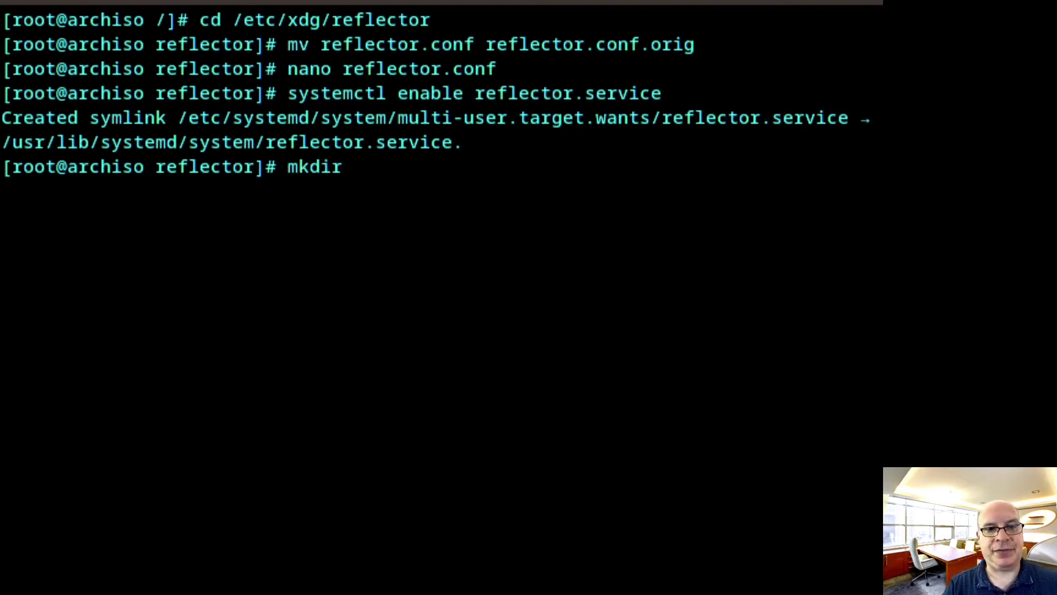
pyautogui.write(' /etc')
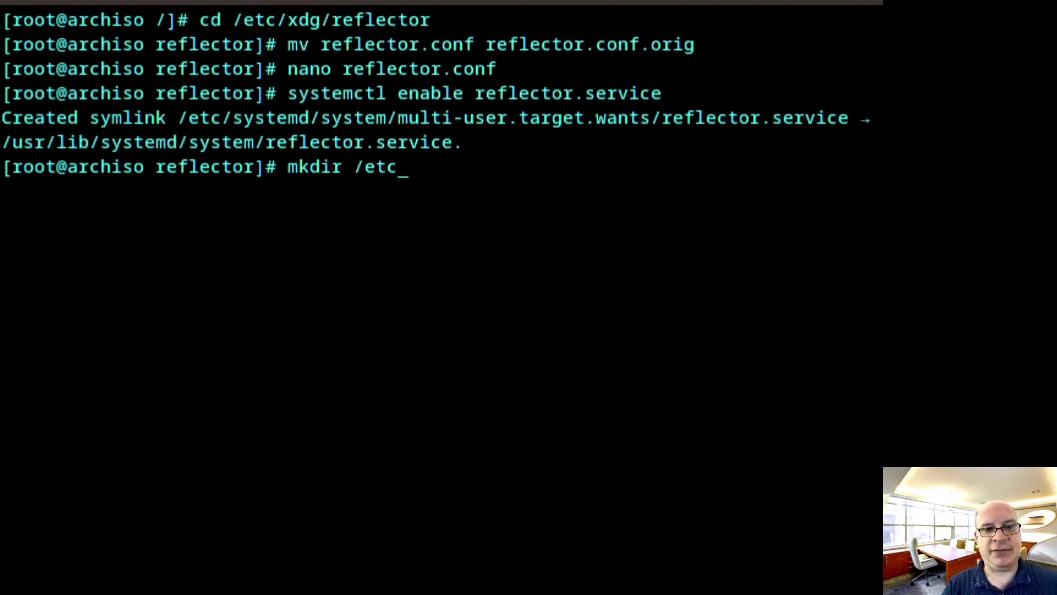
pyautogui.write('/pacman')
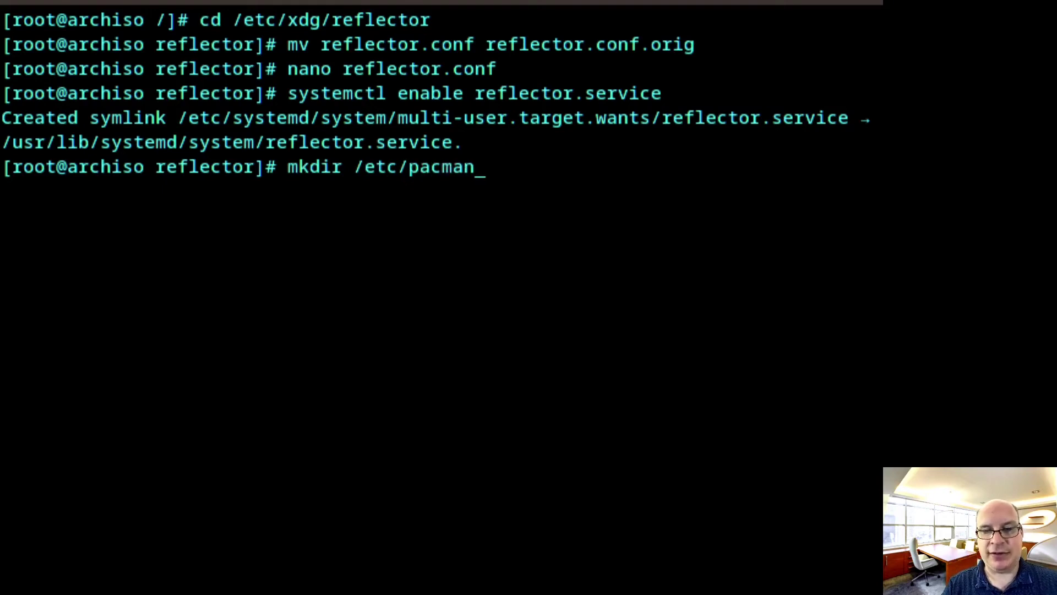
pyautogui.write('.')
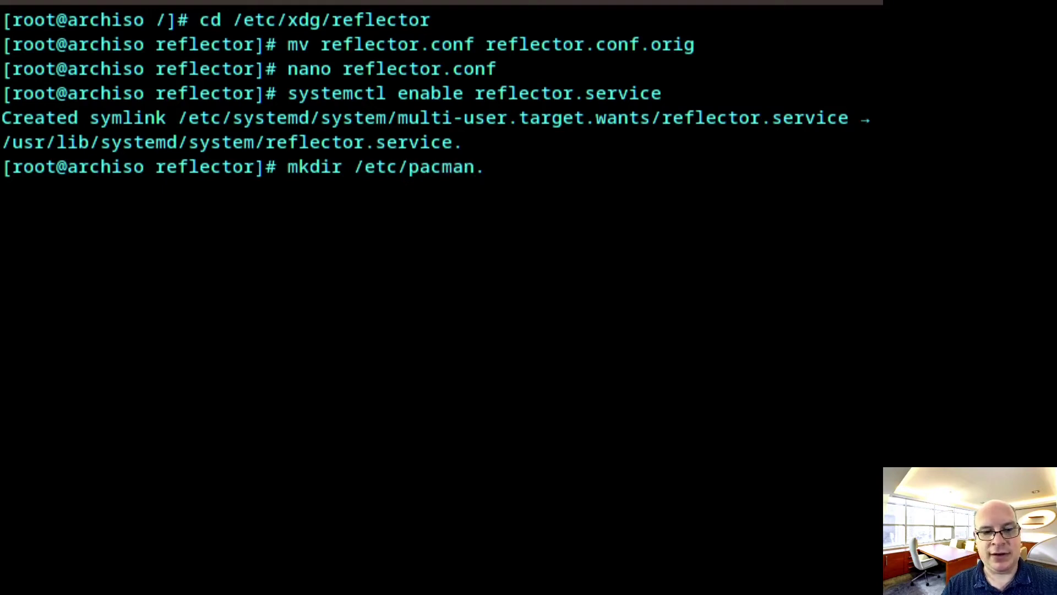
pyautogui.write('d')
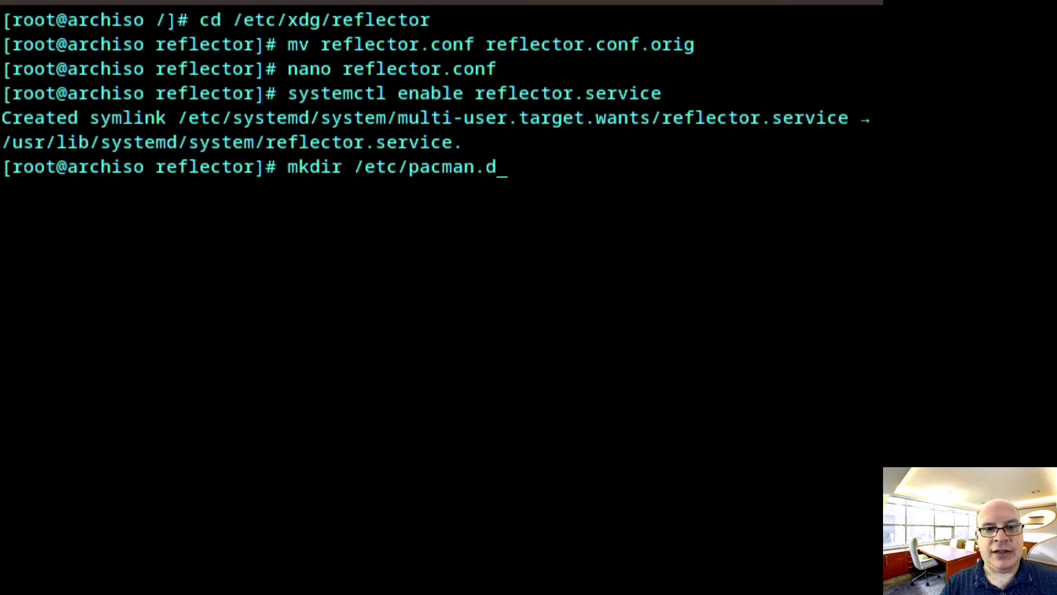
pyautogui.write('/ho')
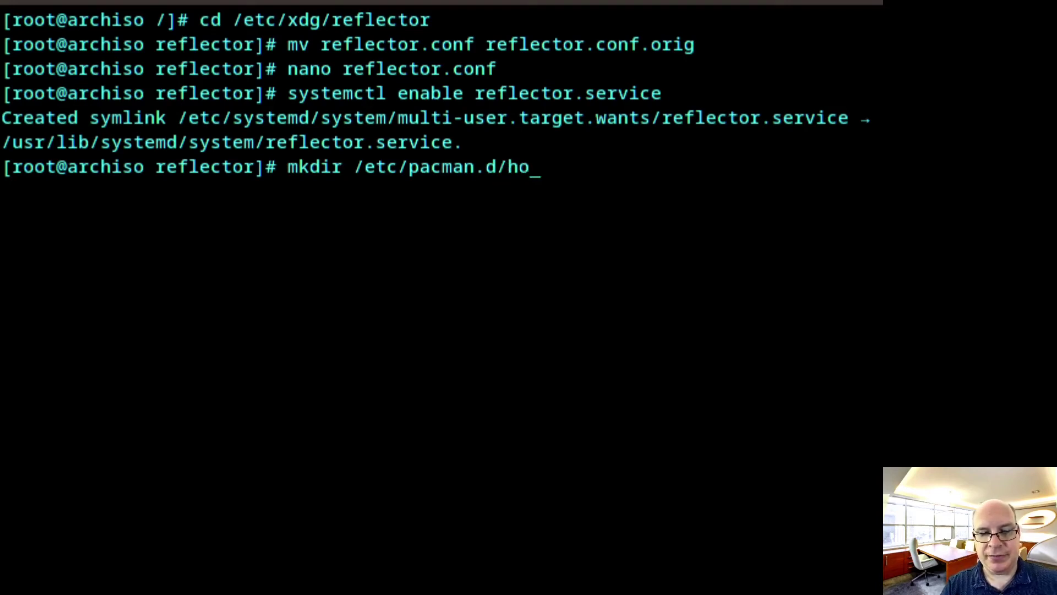
pyautogui.write('oks')
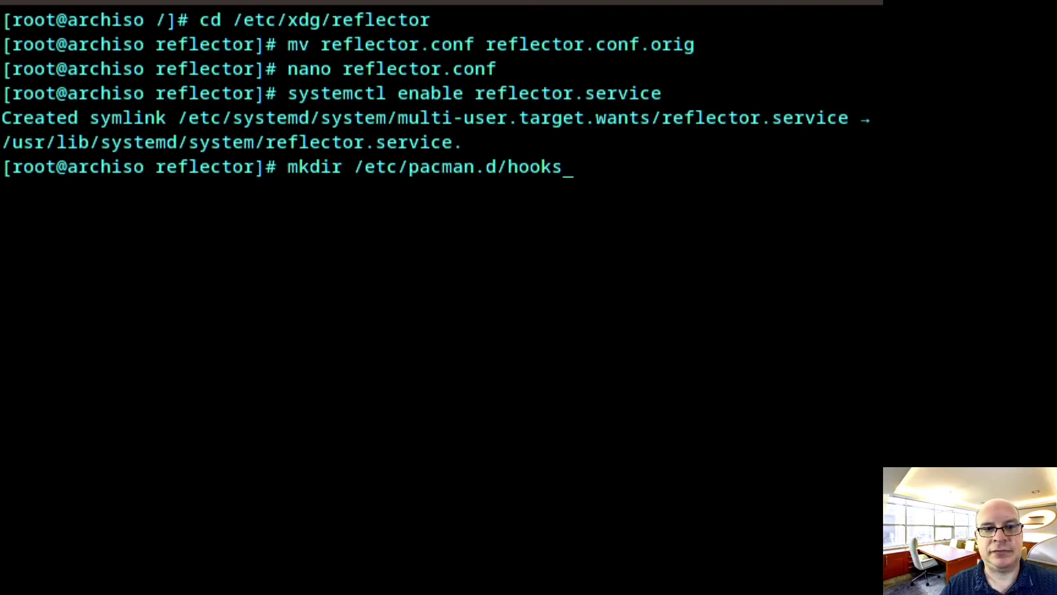
pyautogui.press('Return')
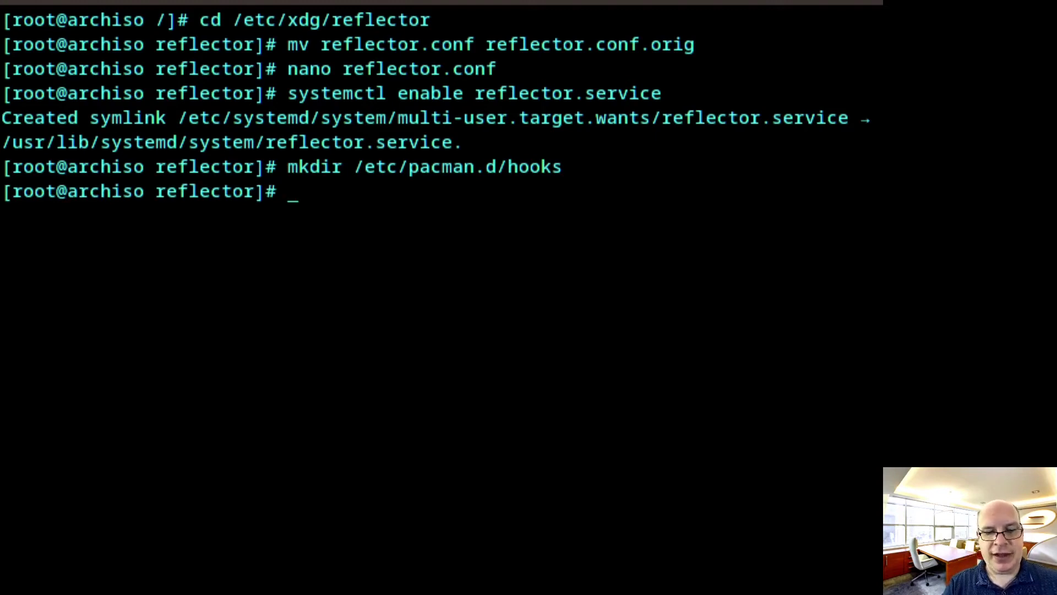
pyautogui.write('nano ')
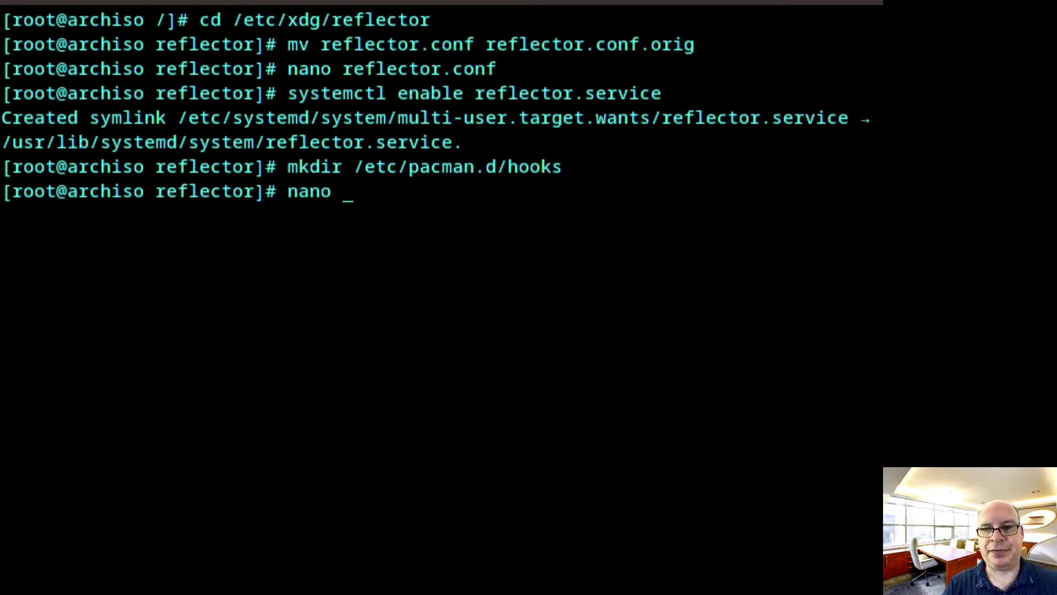
pyautogui.write('/etc')
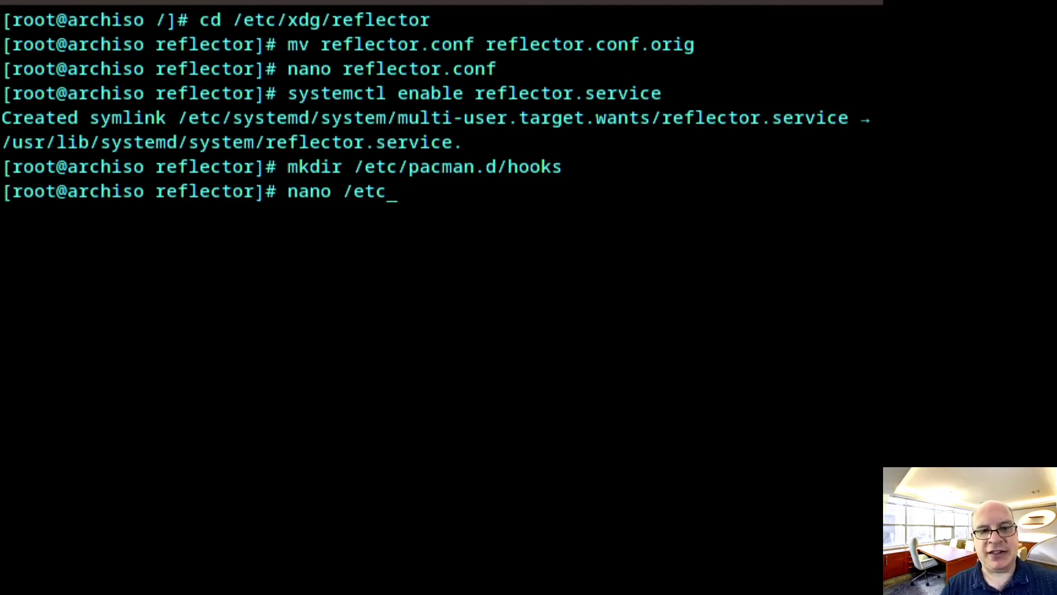
pyautogui.write('/pacman')
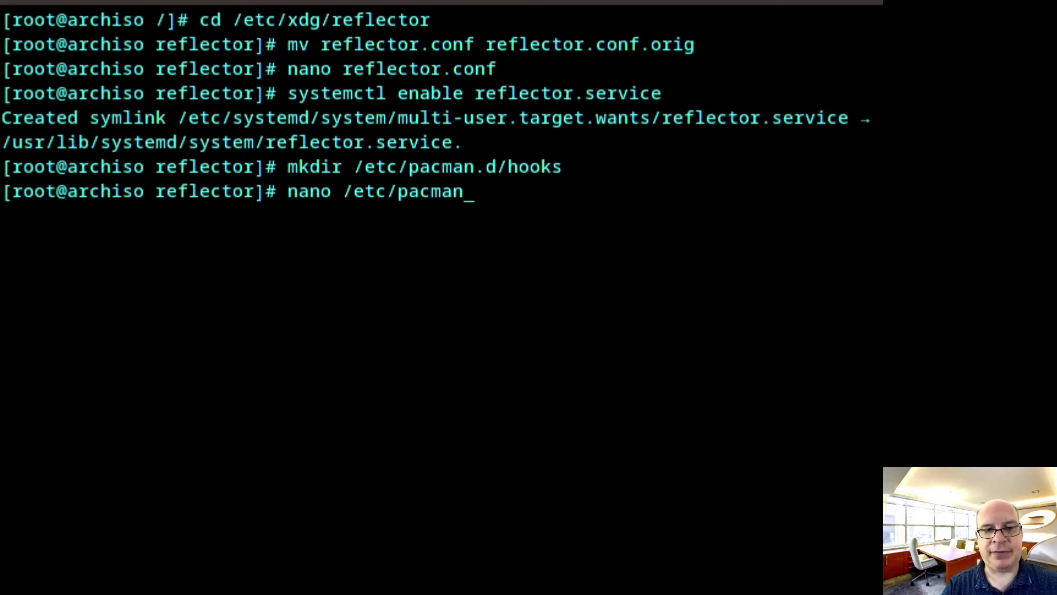
pyautogui.write('.d/hooks')
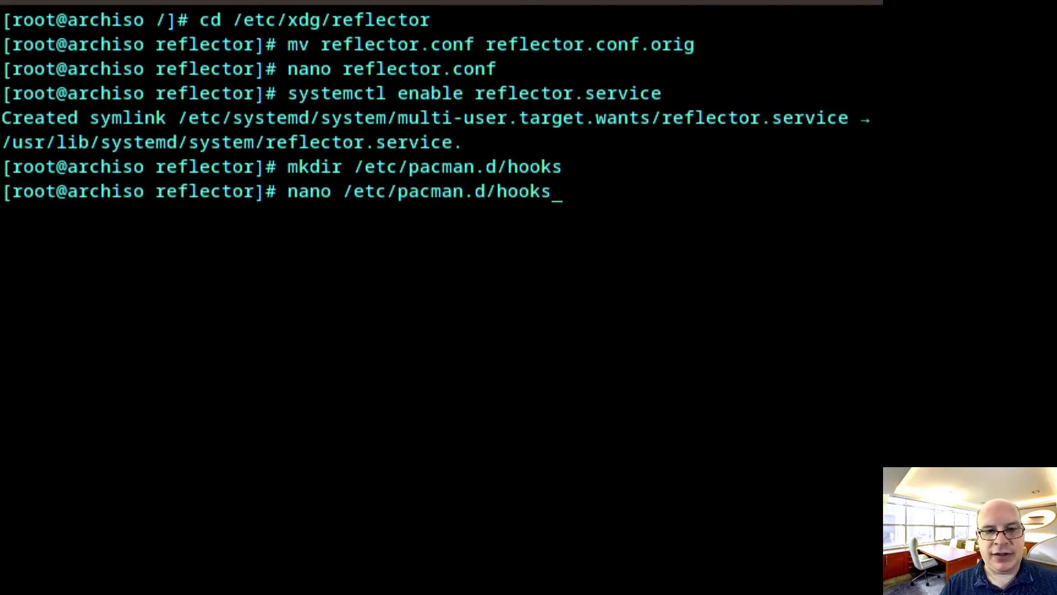
pyautogui.write('/50')
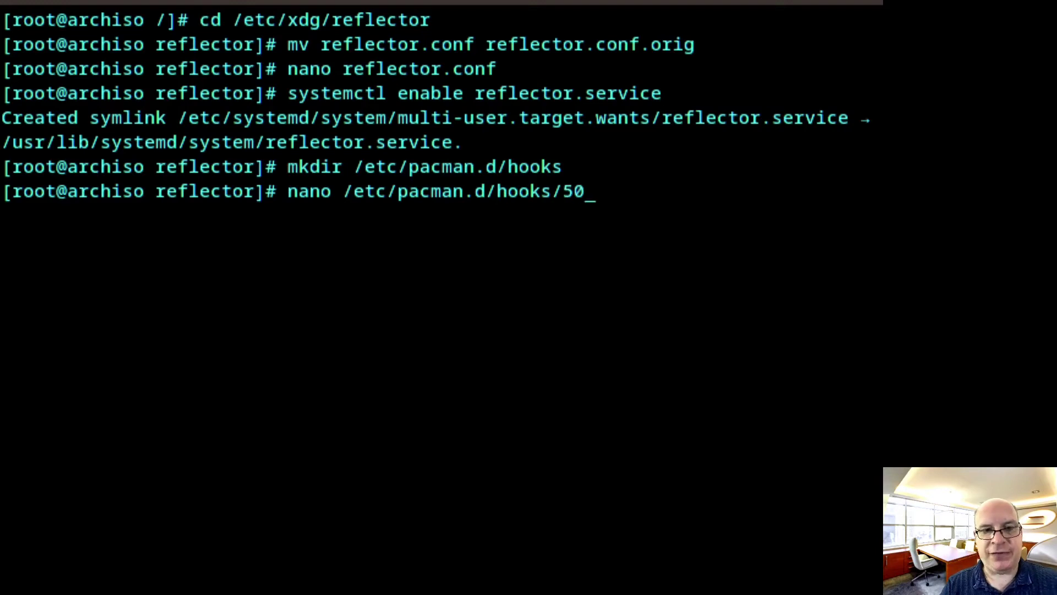
pyautogui.write('-b')
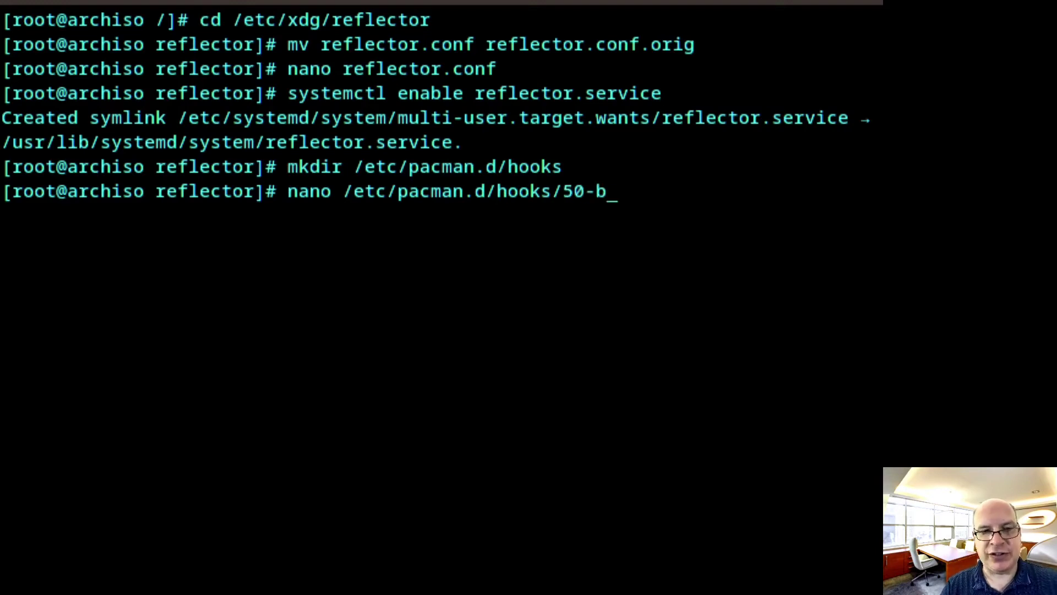
pyautogui.write('ootbac')
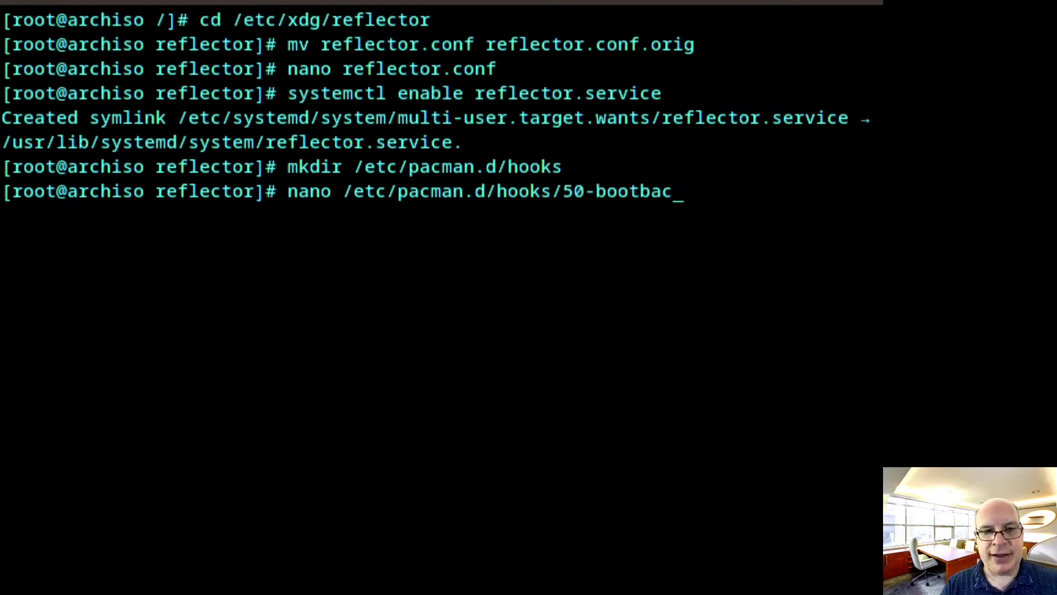
pyautogui.write('kup.')
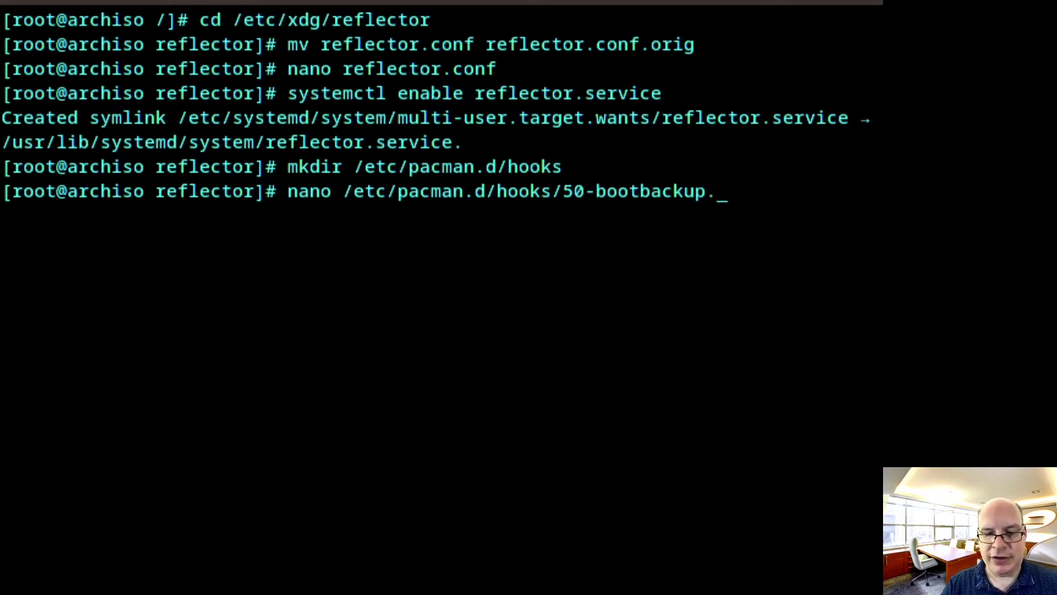
pyautogui.write('hook')
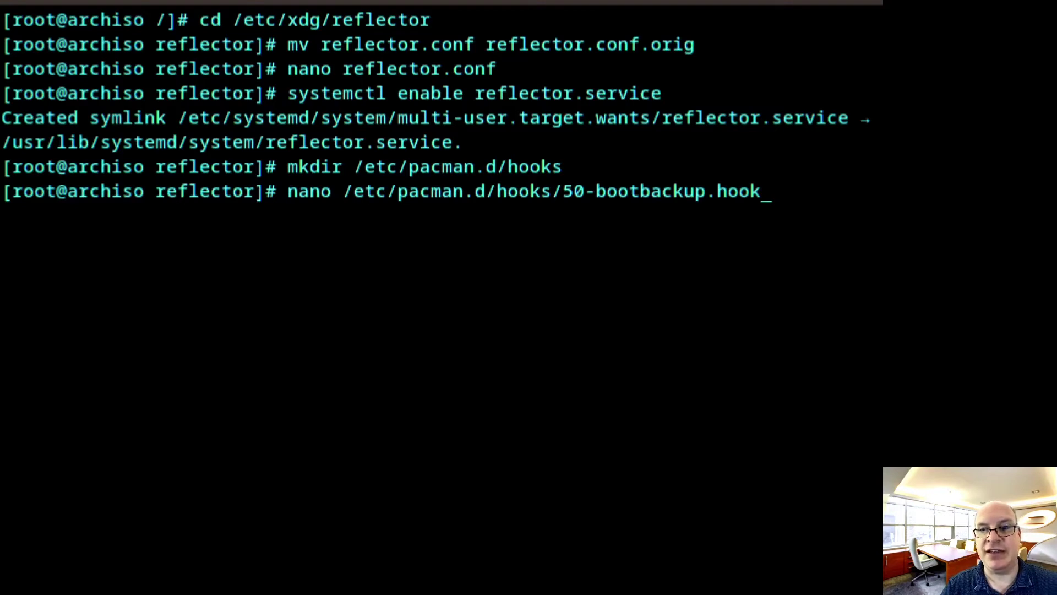
# Open 50-bootbackup.hook in nano and paste the Trigger and Action sections running rsync /boot to /boot-backup
pyautogui.press('Return')
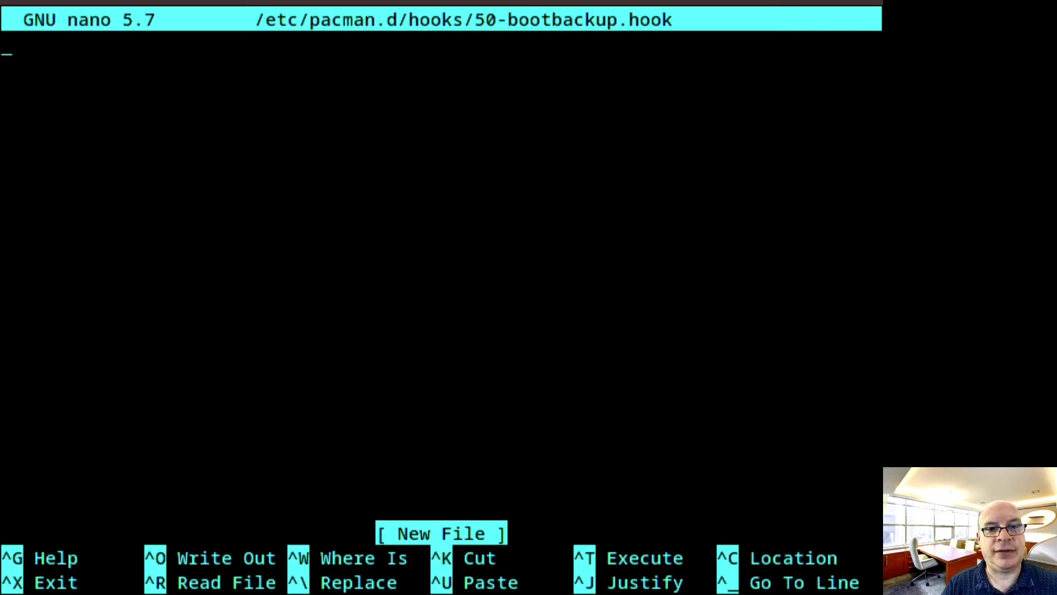
pyautogui.write('[Trigger] Operation = Upgrade Operation = Install Operation = Remove Type = Path Target = usr/lib/modules/*/vmlinuz  [Action] Depends = rsync Description = Backing up /boot... When = PreTransaction Exec = /usr/bin/rsync -a --delete /boot /boot-backup')
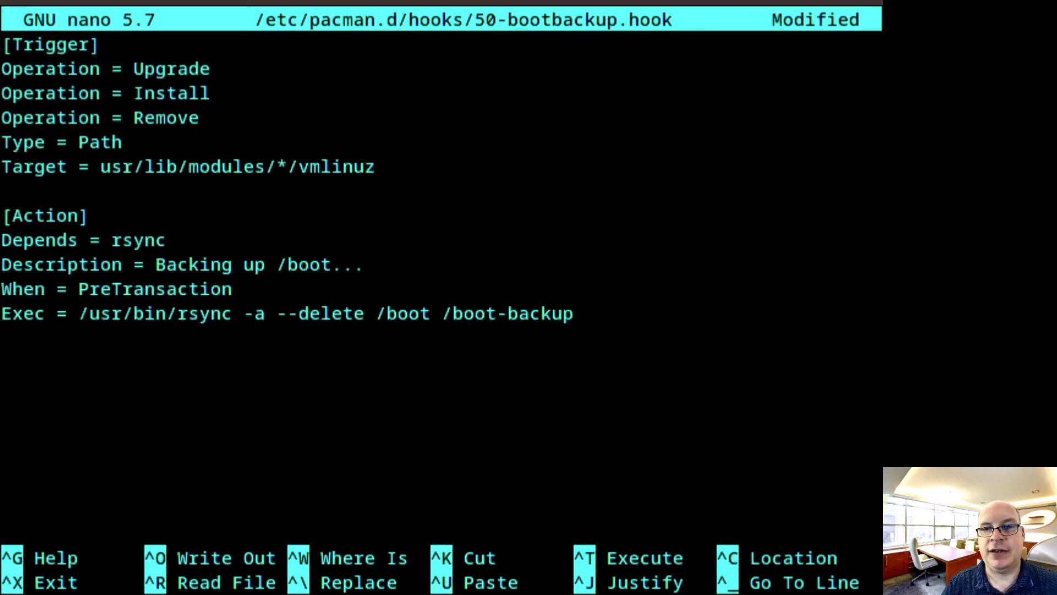
pyautogui.press('Return')
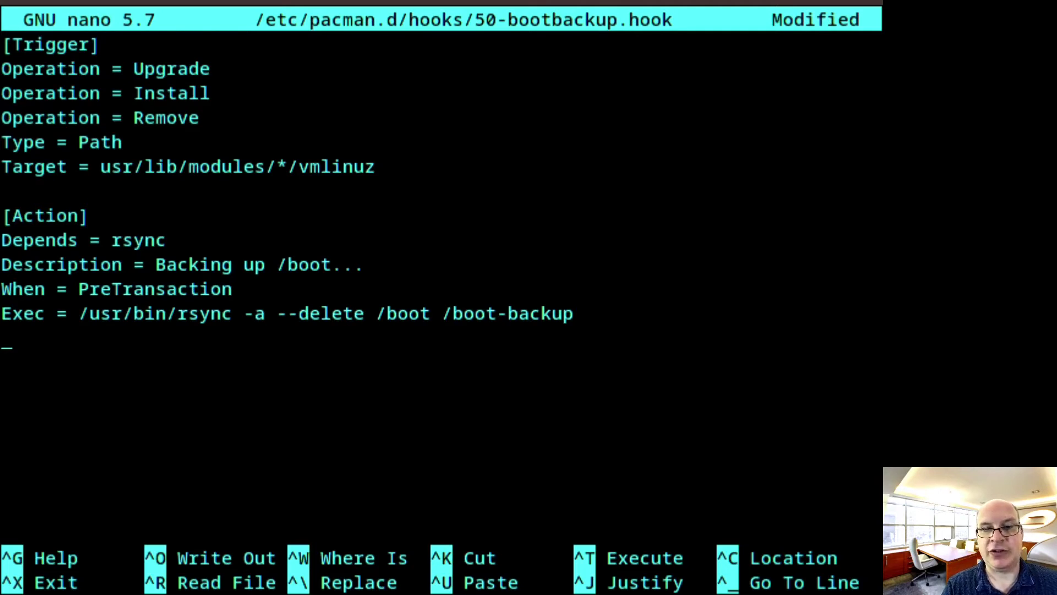
# Save 50-bootbackup.hook and exit nano
pyautogui.hotkey('ctrl', 'x')
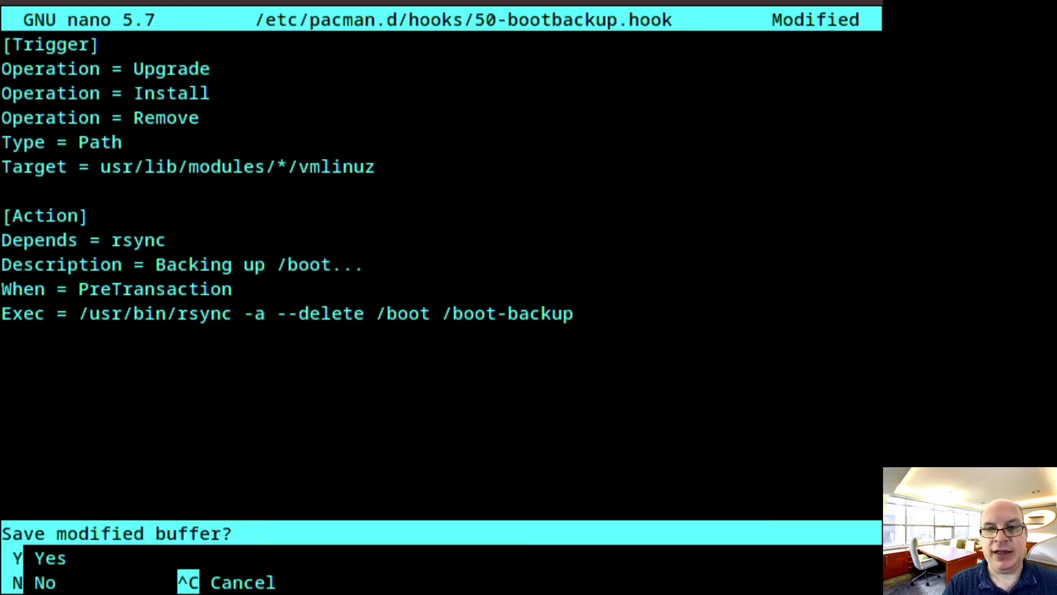
pyautogui.press('y')
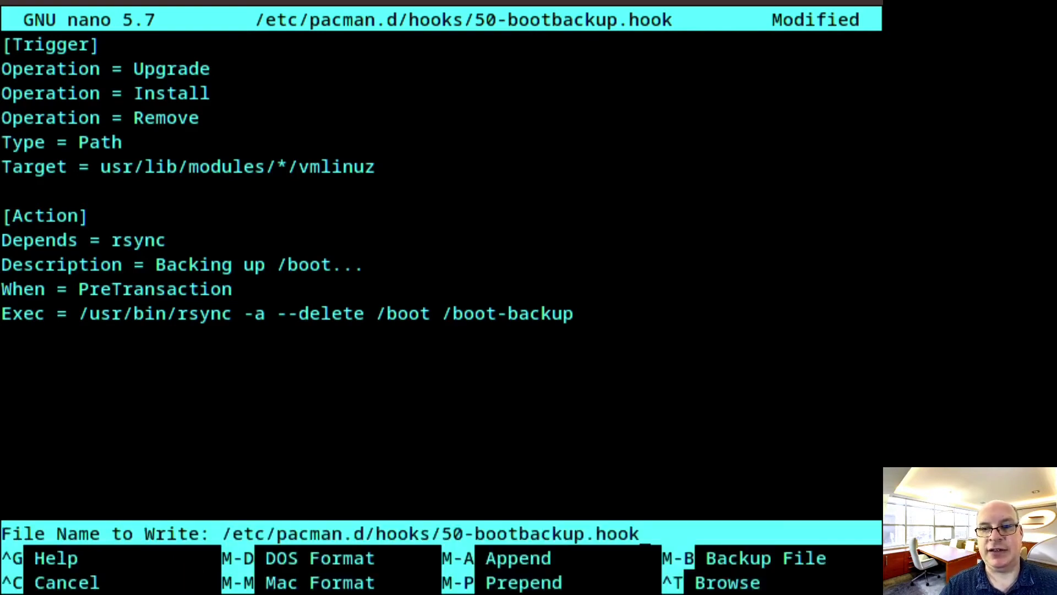
pyautogui.press('Return')
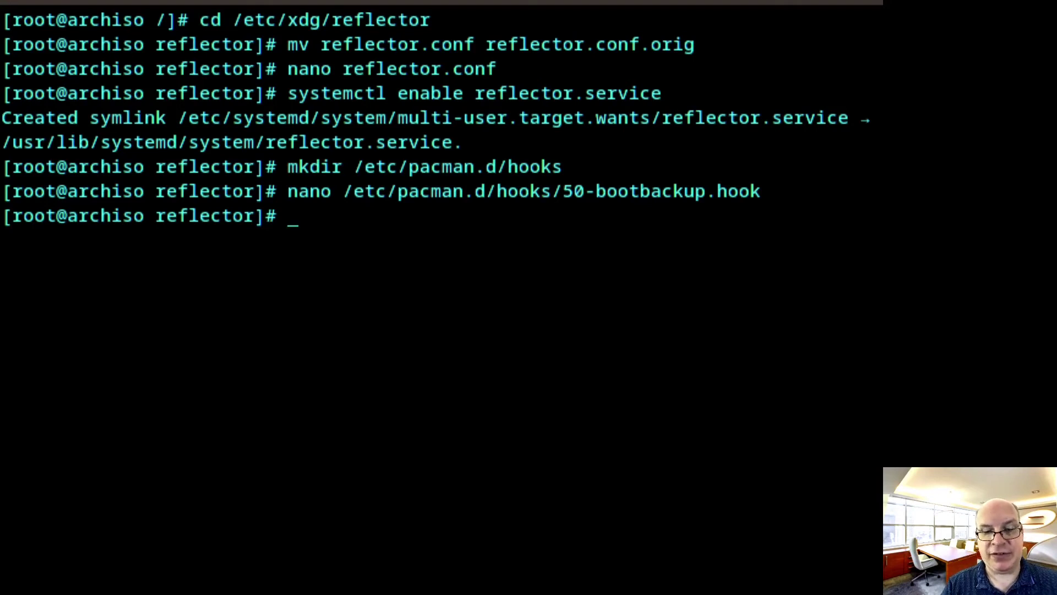
# Leave the chroot, unmount everything with umount -a, and reboot the live machine
pyautogui.write('exit')
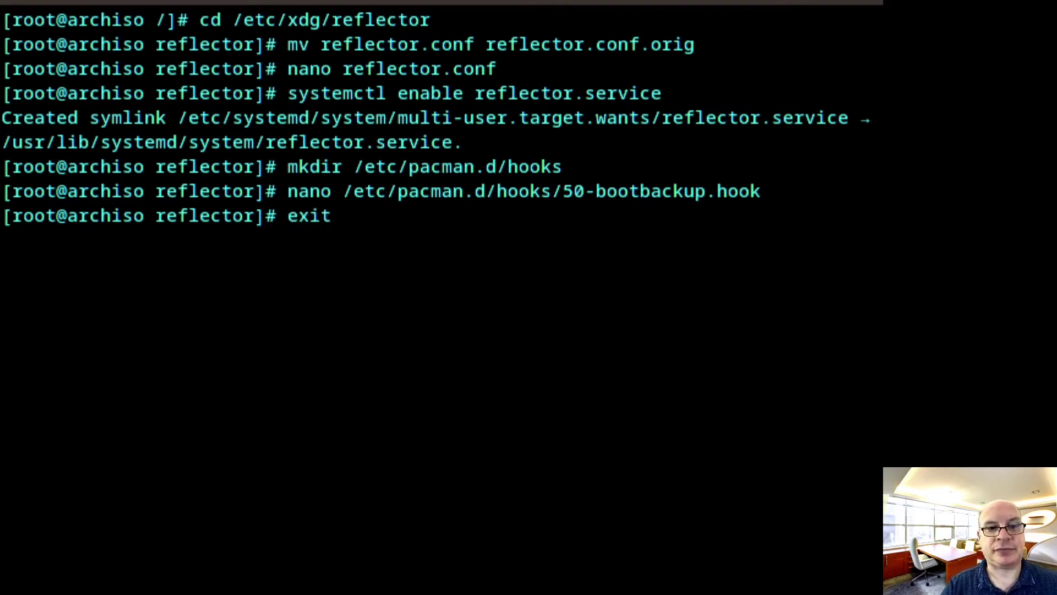
pyautogui.press('Return')
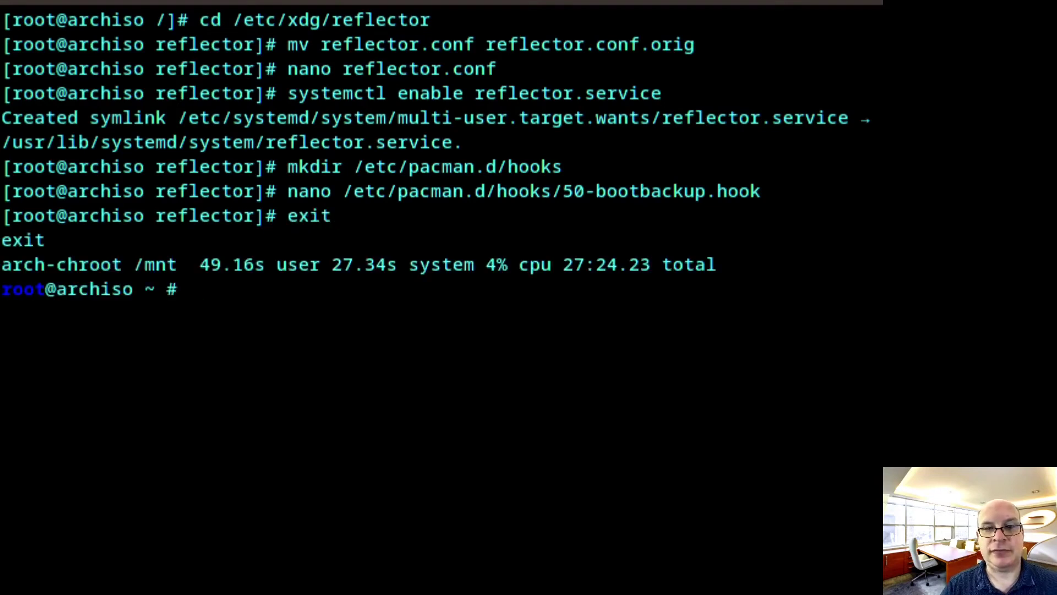
pyautogui.write('umou')
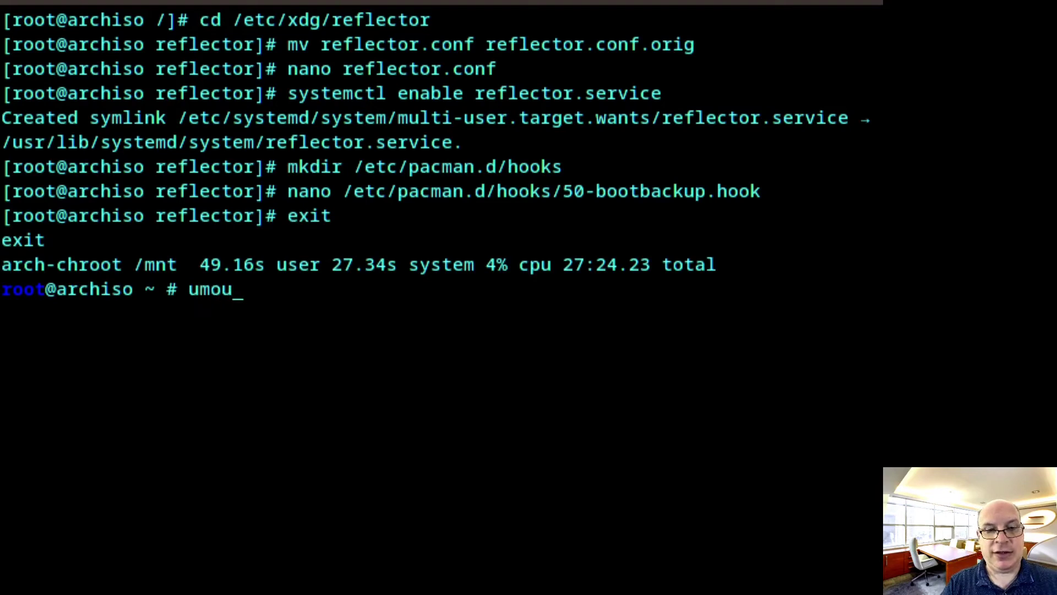
pyautogui.write('nt ')
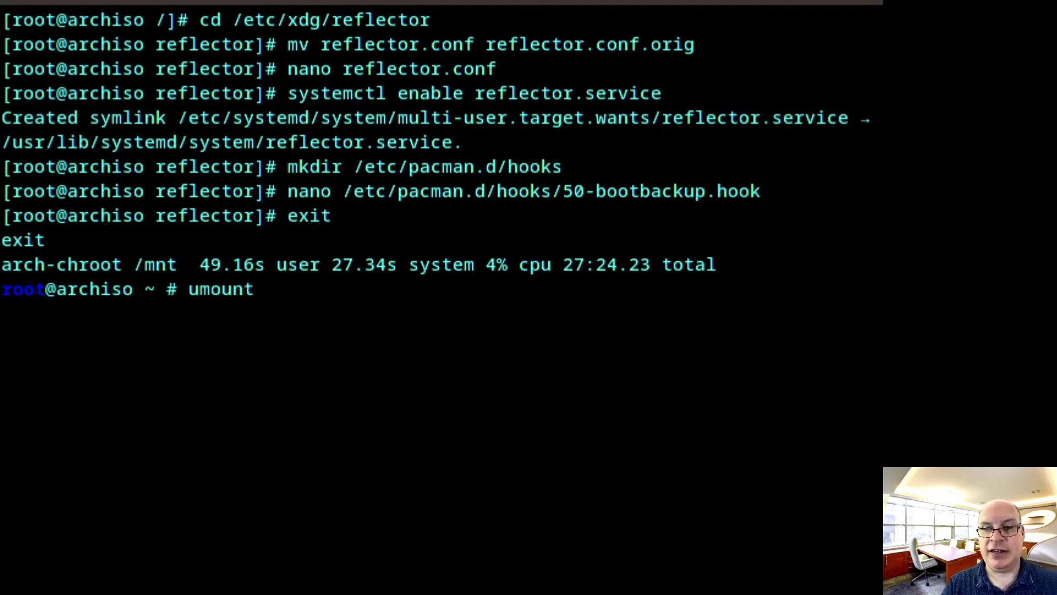
pyautogui.write('-a')
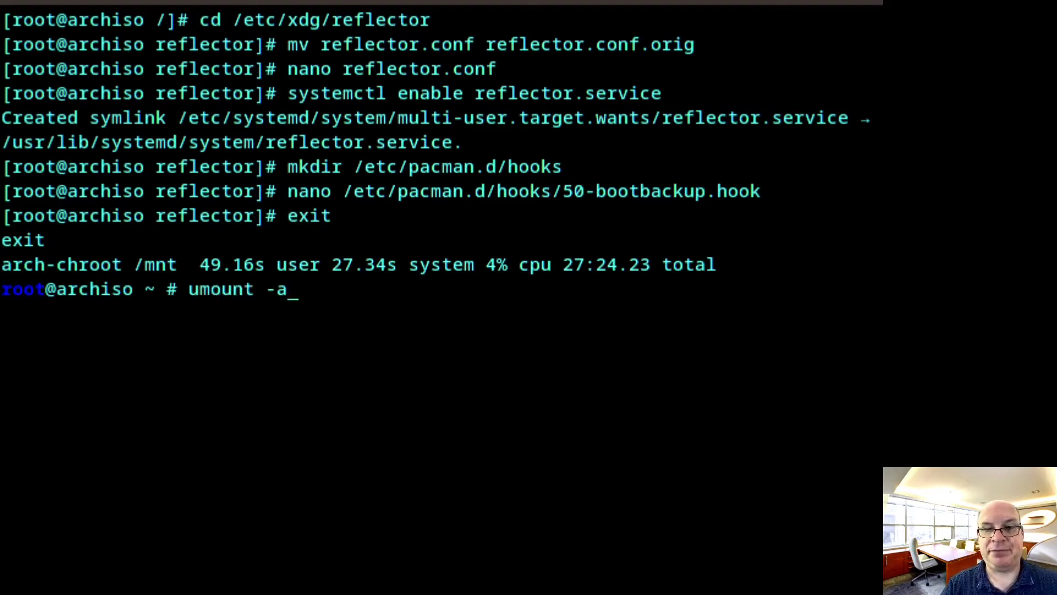
pyautogui.press('Return')
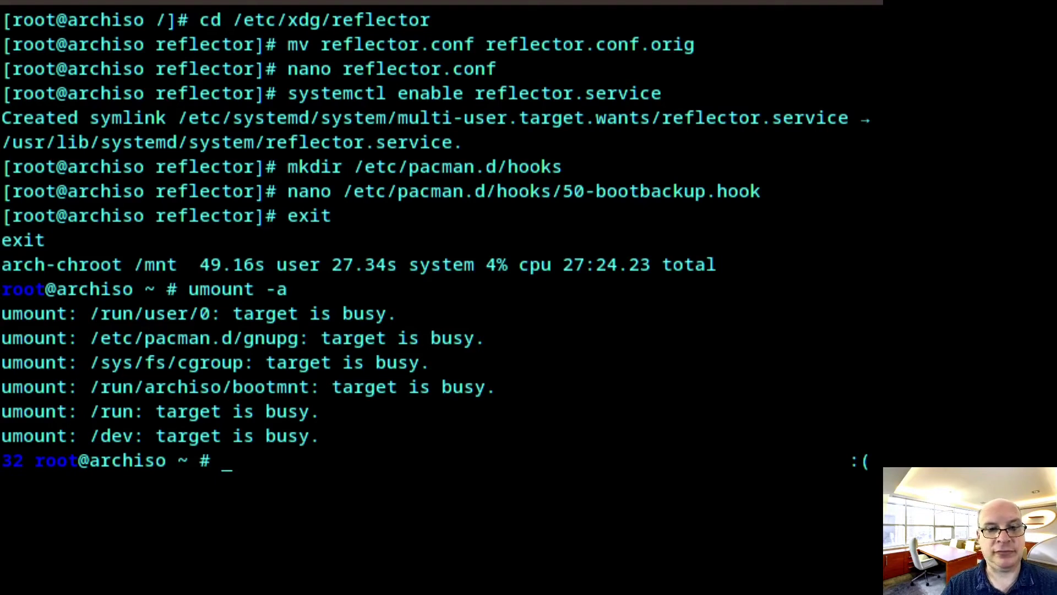
pyautogui.write('reboot')
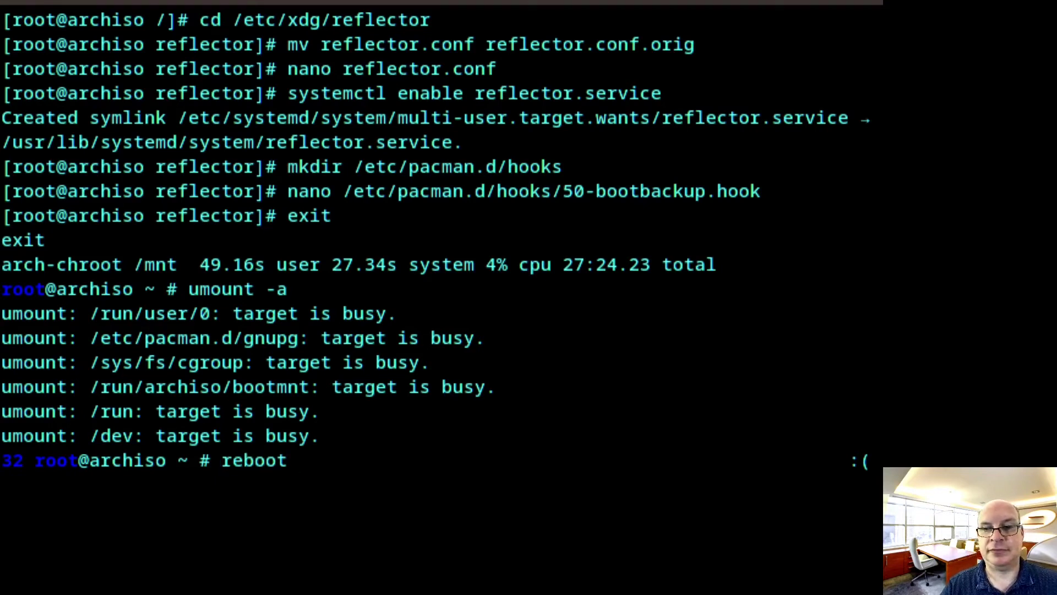
pyautogui.press('Return')
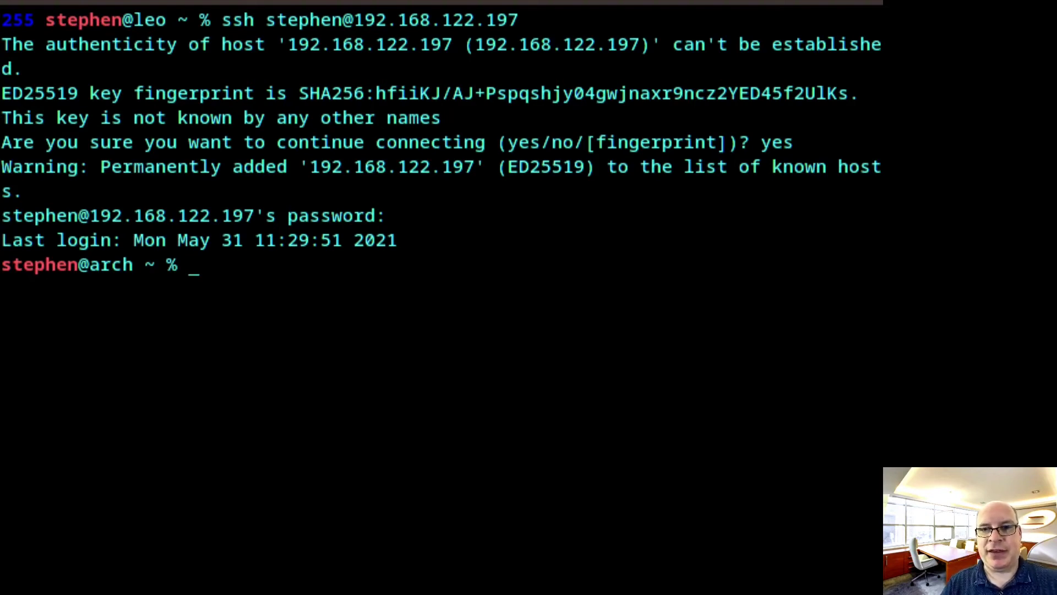
# Draft a sudo nmtui command, then erase it to leave an empty prompt
pyautogui.write('nmtui')
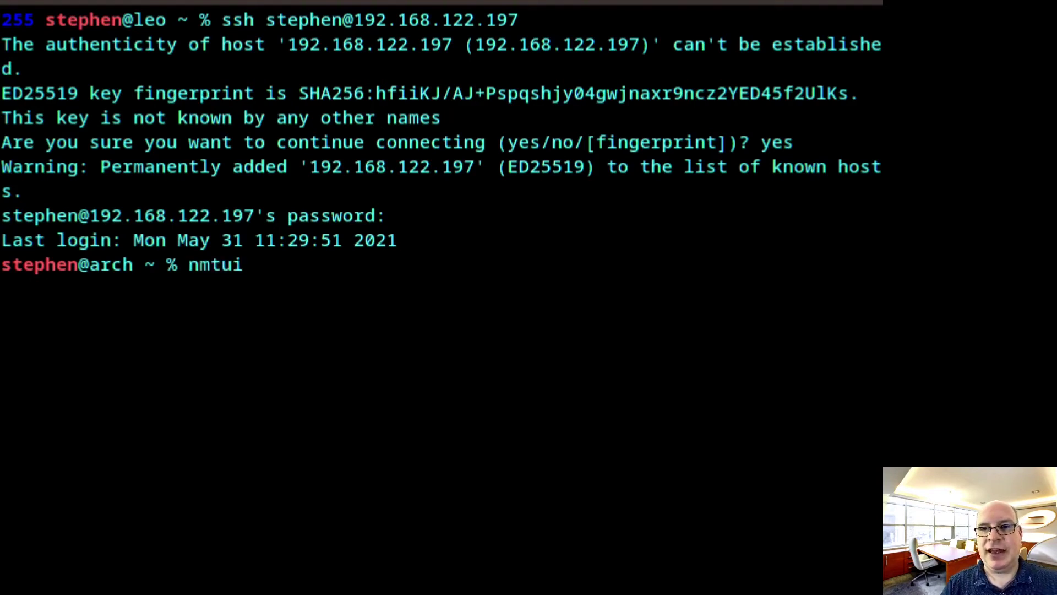
pyautogui.press('Left')
pyautogui.press('Left')
pyautogui.press('Left')
pyautogui.press('Left')
pyautogui.press('Left')
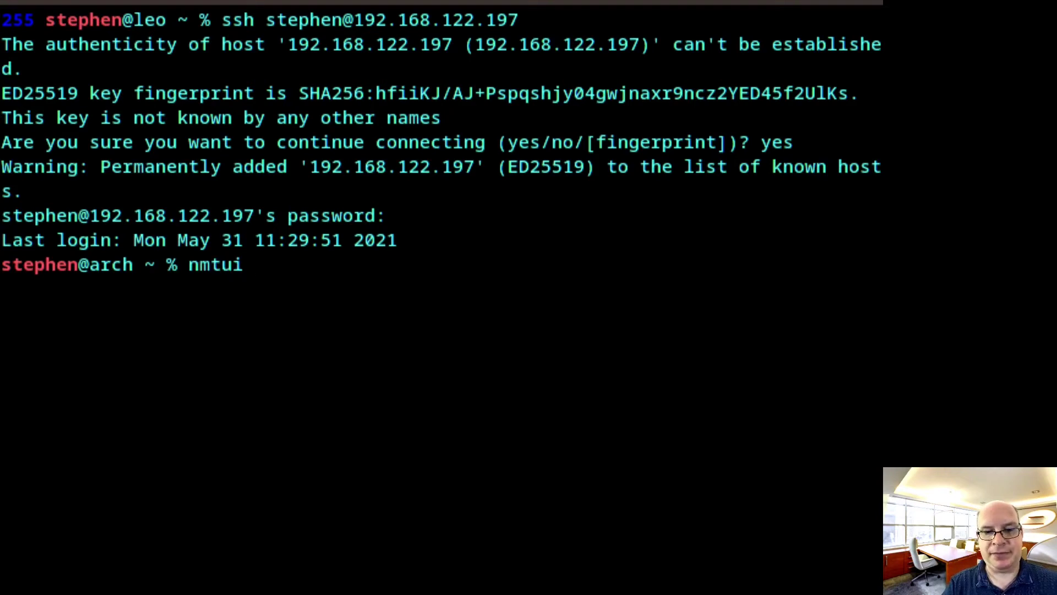
pyautogui.write('sudo')
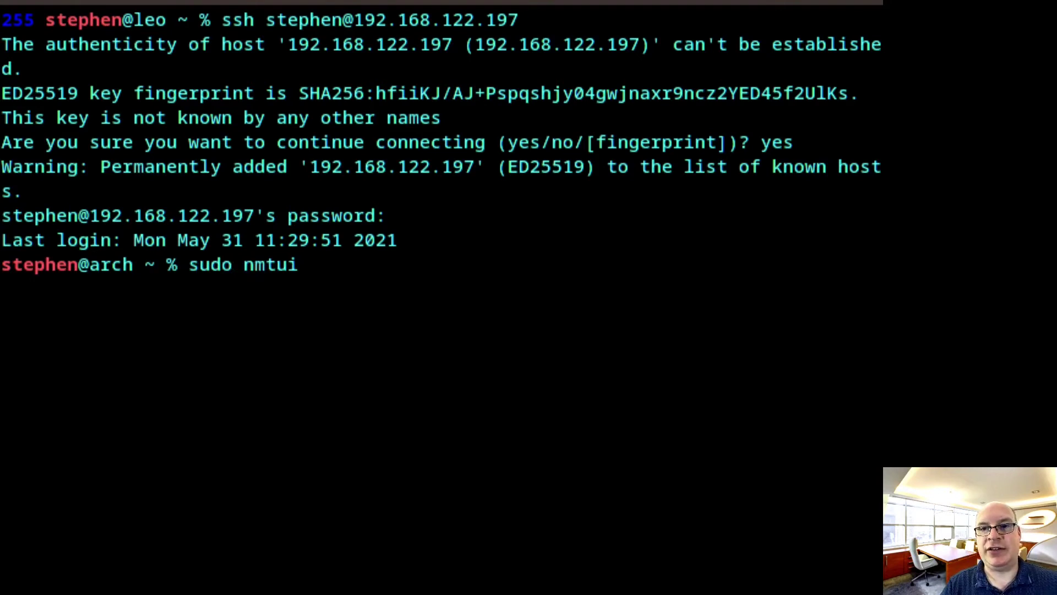
pyautogui.press('Right')
pyautogui.press('Right')
pyautogui.press('Right')
pyautogui.press('Right')
pyautogui.press('Right')
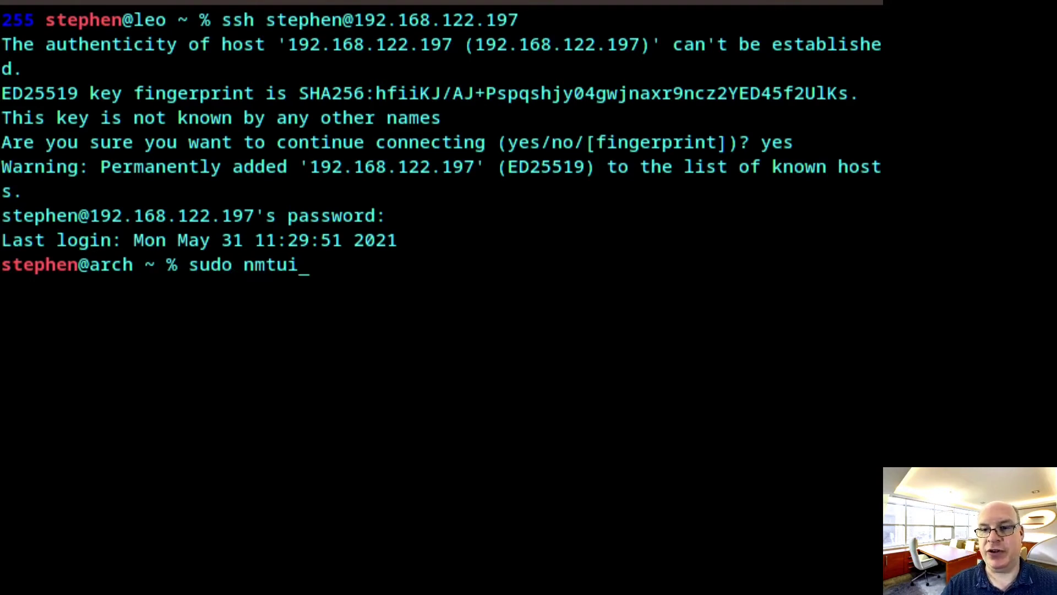
pyautogui.press('BackSpace')
pyautogui.press('BackSpace')
pyautogui.press('BackSpace')
pyautogui.press('BackSpace')
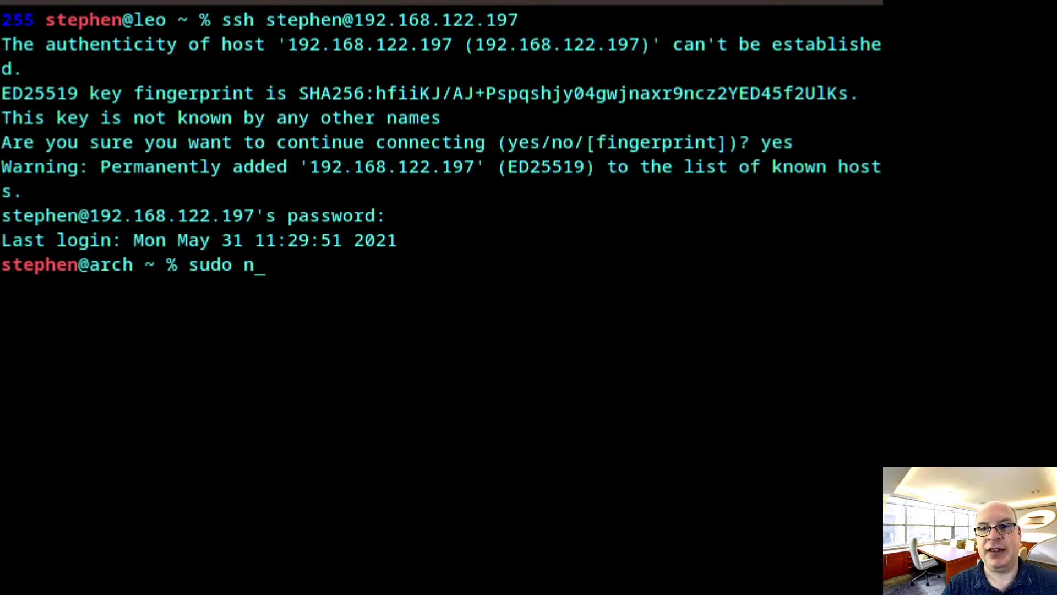
pyautogui.press('BackSpace')
pyautogui.press('BackSpace')
pyautogui.press('BackSpace')
pyautogui.press('BackSpace')
pyautogui.press('BackSpace')
pyautogui.press('BackSpace')
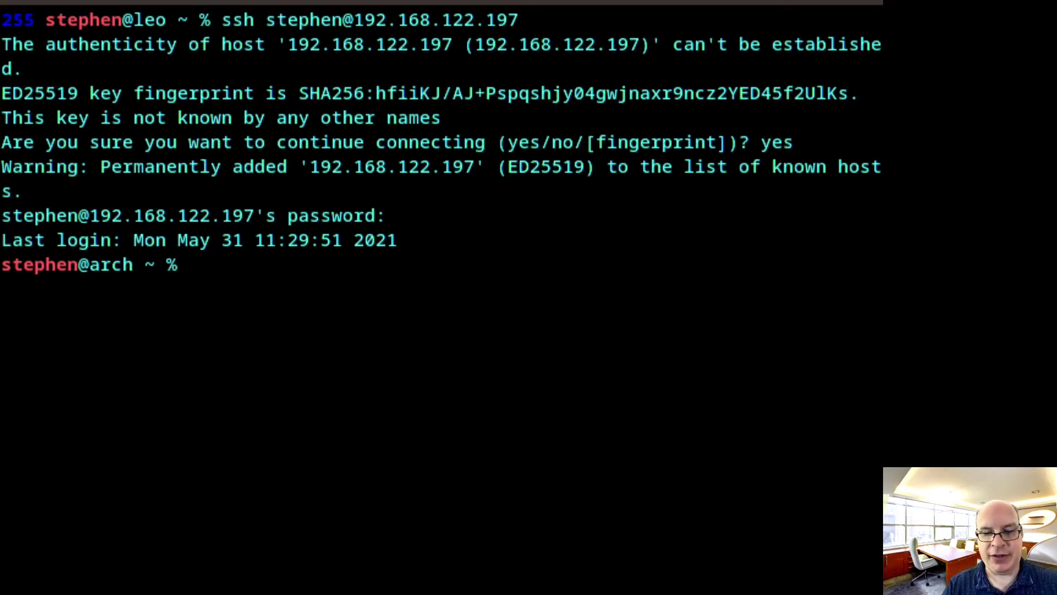
# Clone yay from the AUR and install it with makepkg -si PKGBUILD, authorizing with the sudo password
pyautogui.write('git ')
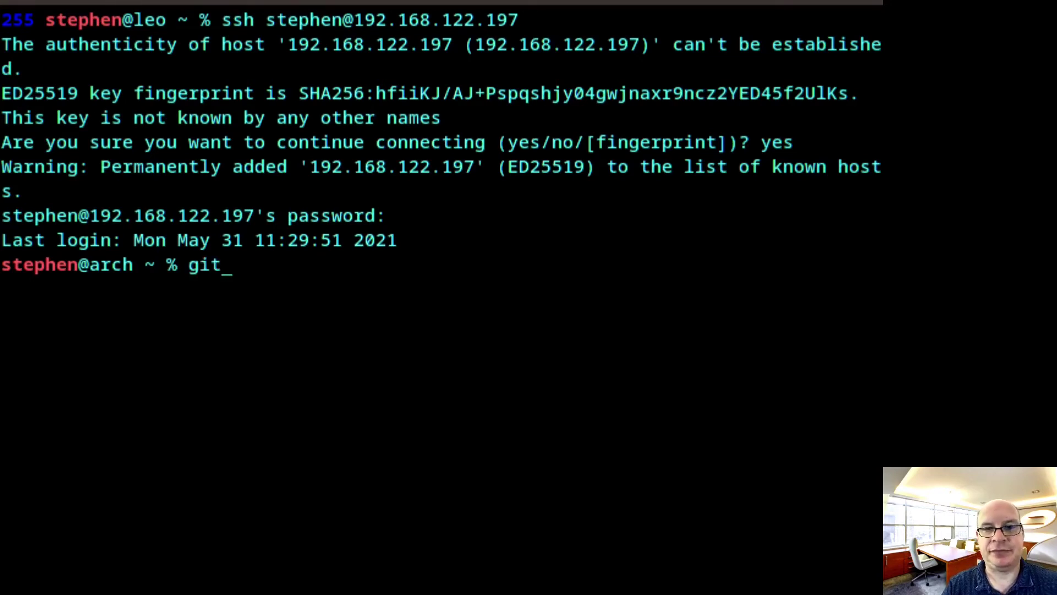
pyautogui.write('clone')
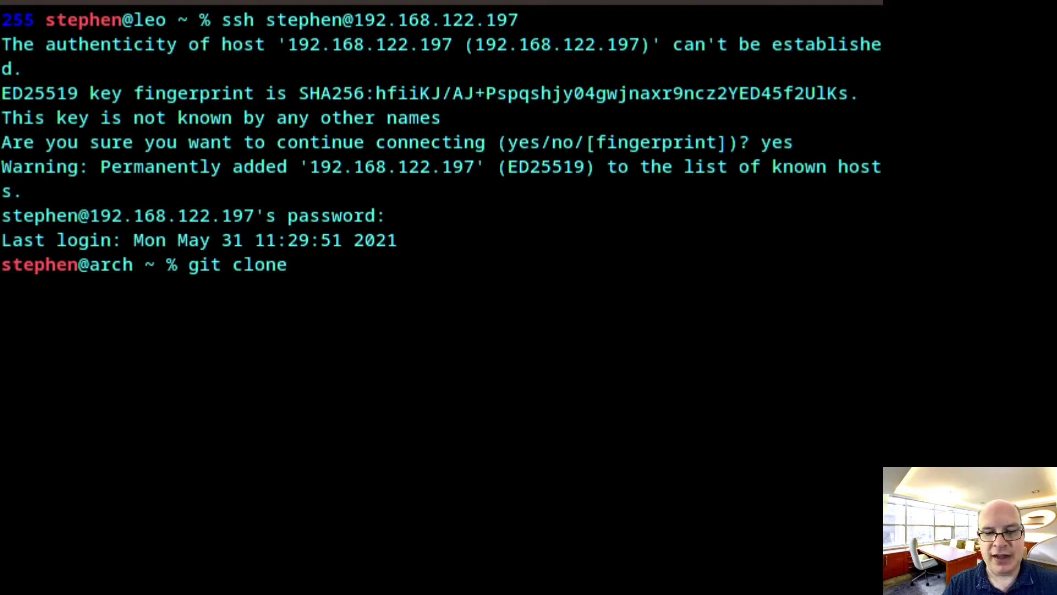
pyautogui.write(' https:')
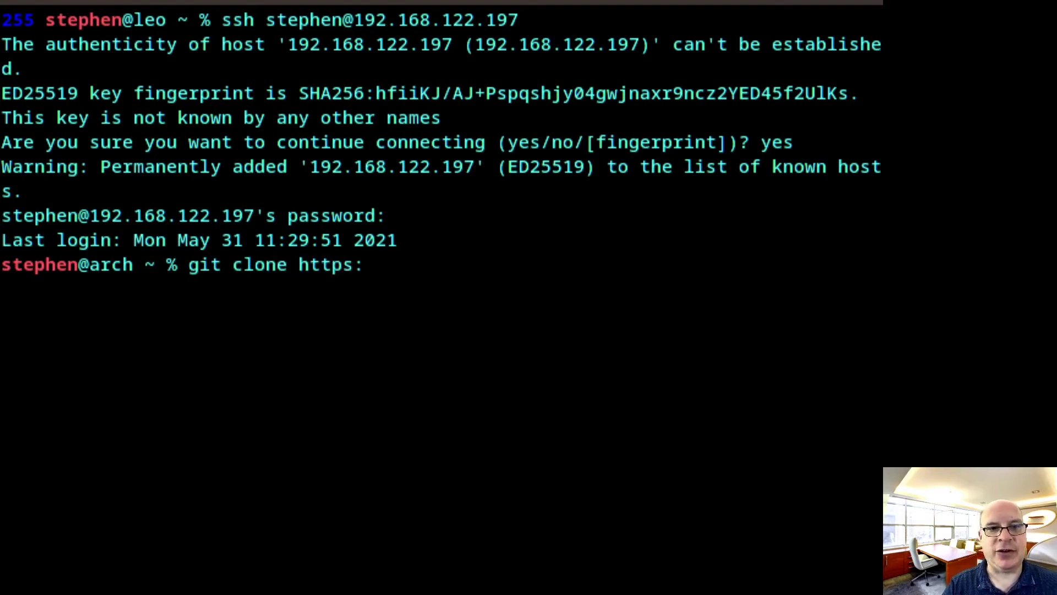
pyautogui.write('//aur.arc')
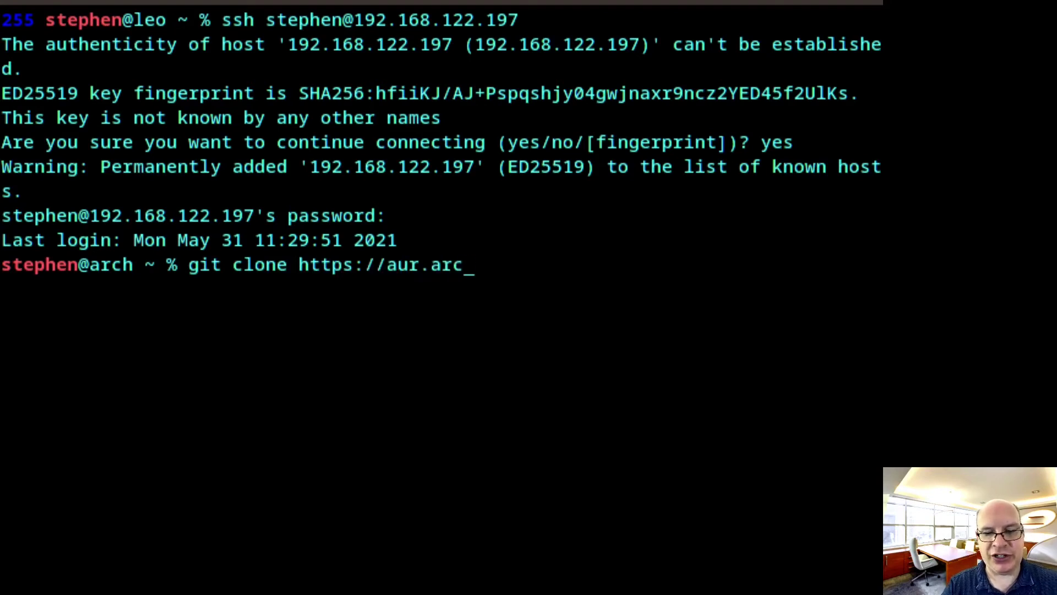
pyautogui.write('hlinux.')
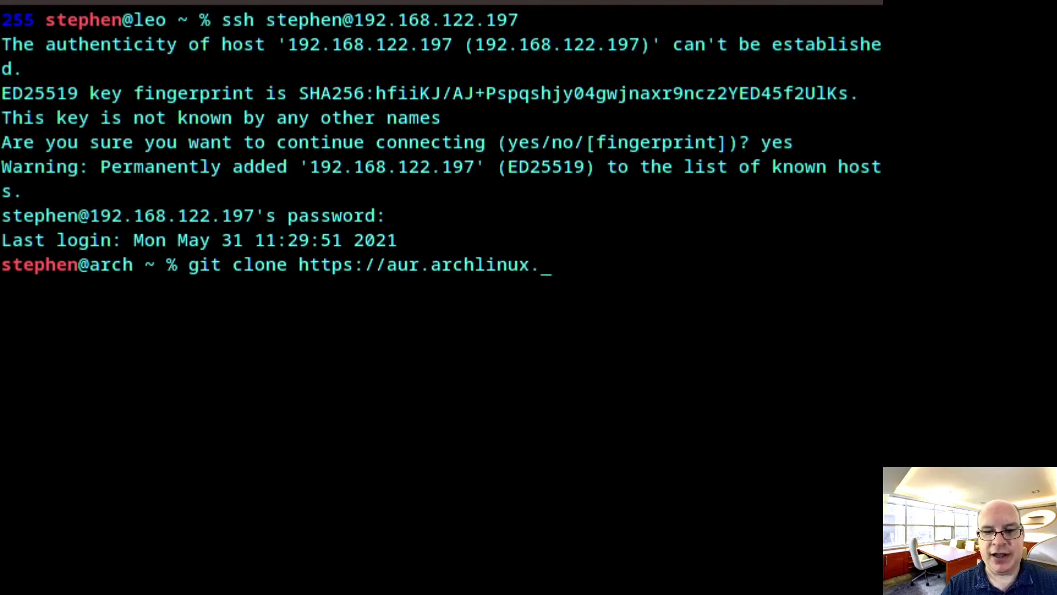
pyautogui.write('org/yay')
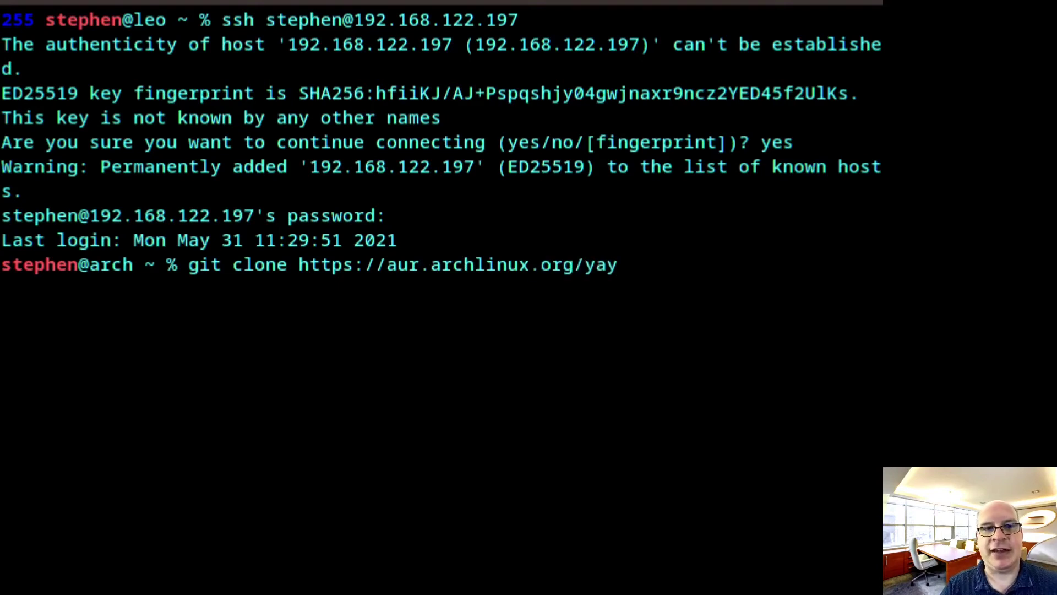
pyautogui.press('Return')
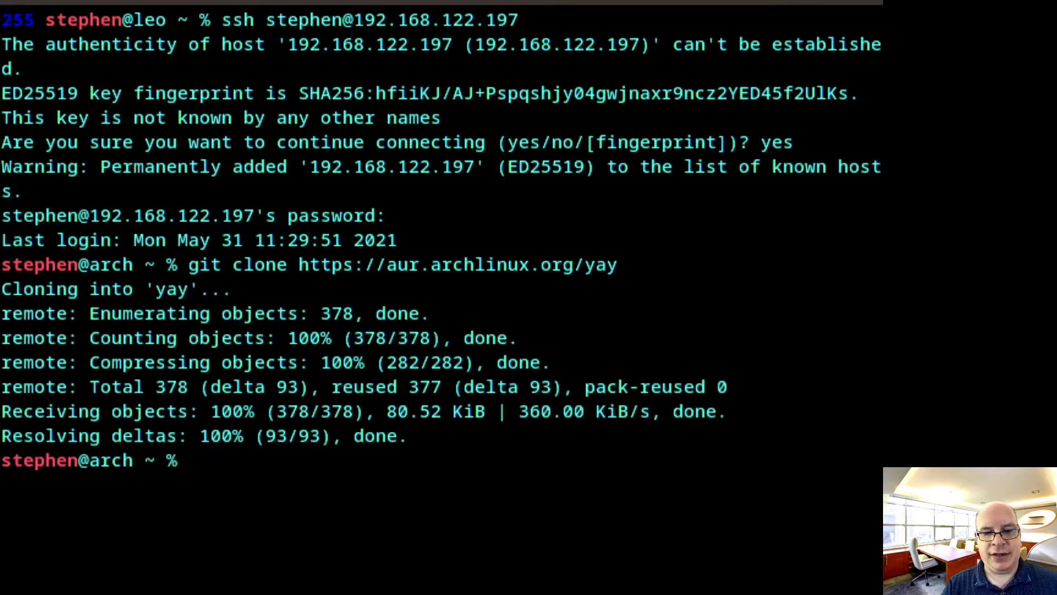
pyautogui.write('cd yay')
pyautogui.press('Return')
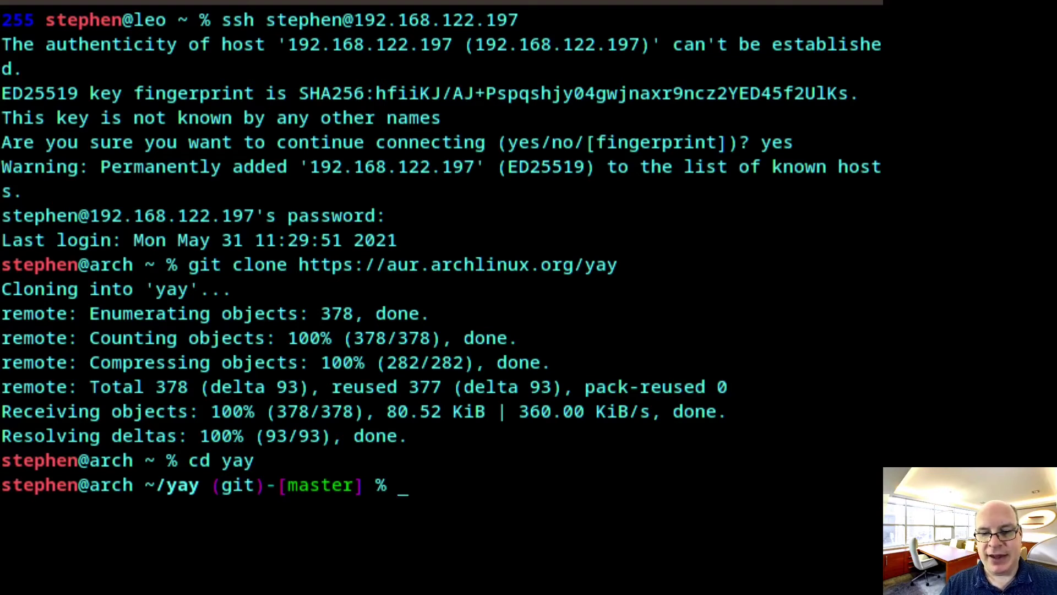
pyautogui.write('makepkg ')
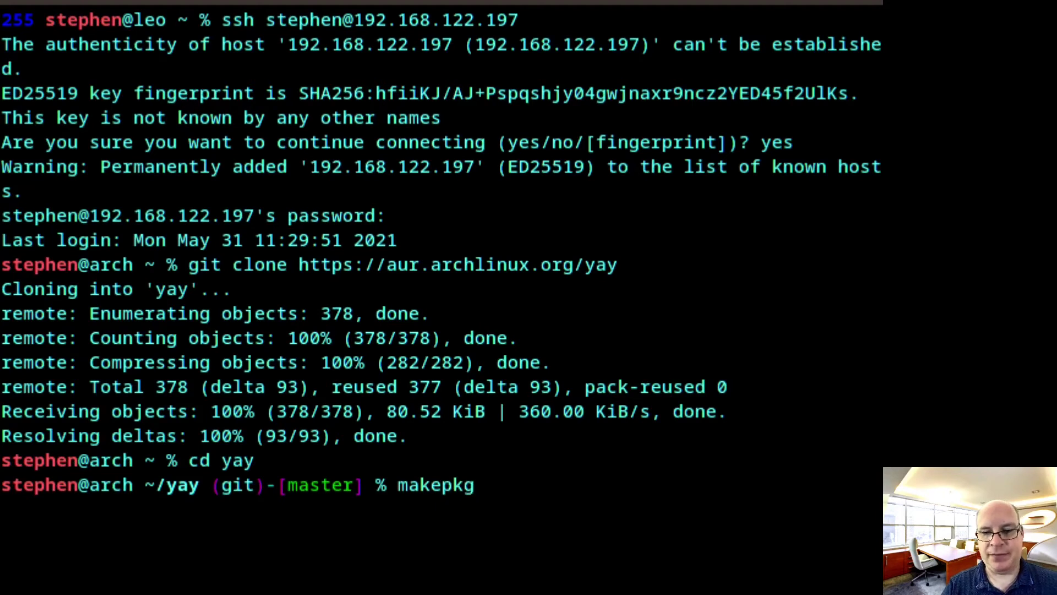
pyautogui.write('-s')
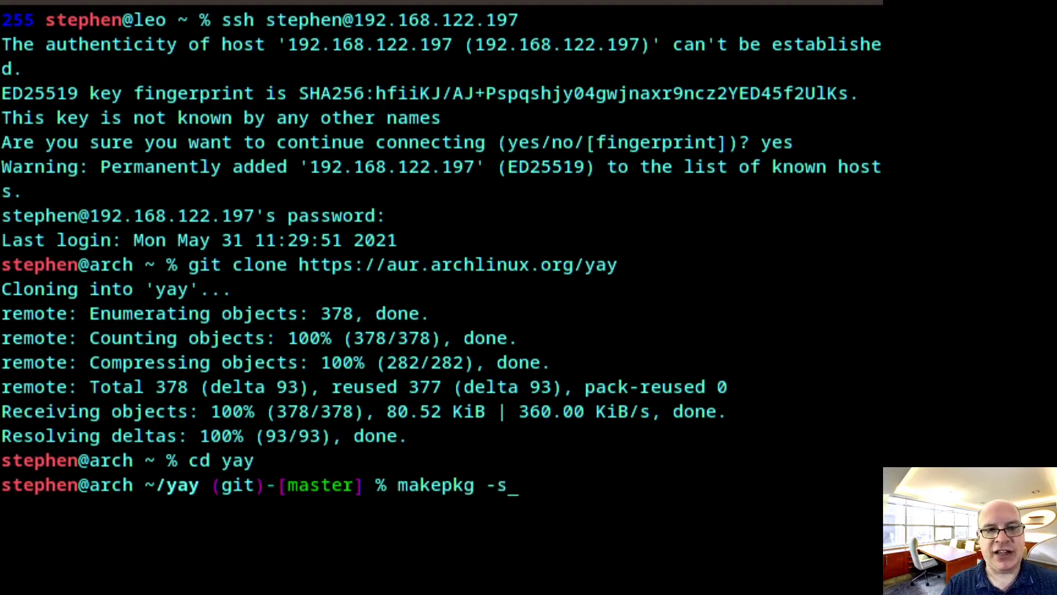
pyautogui.write('i PKGBU')
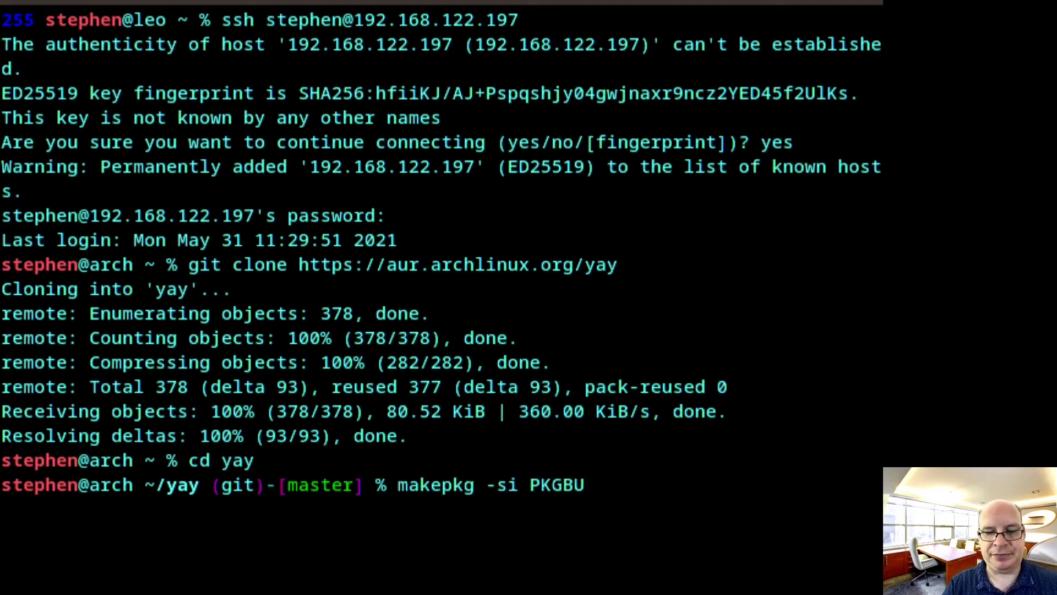
pyautogui.write('ILD')
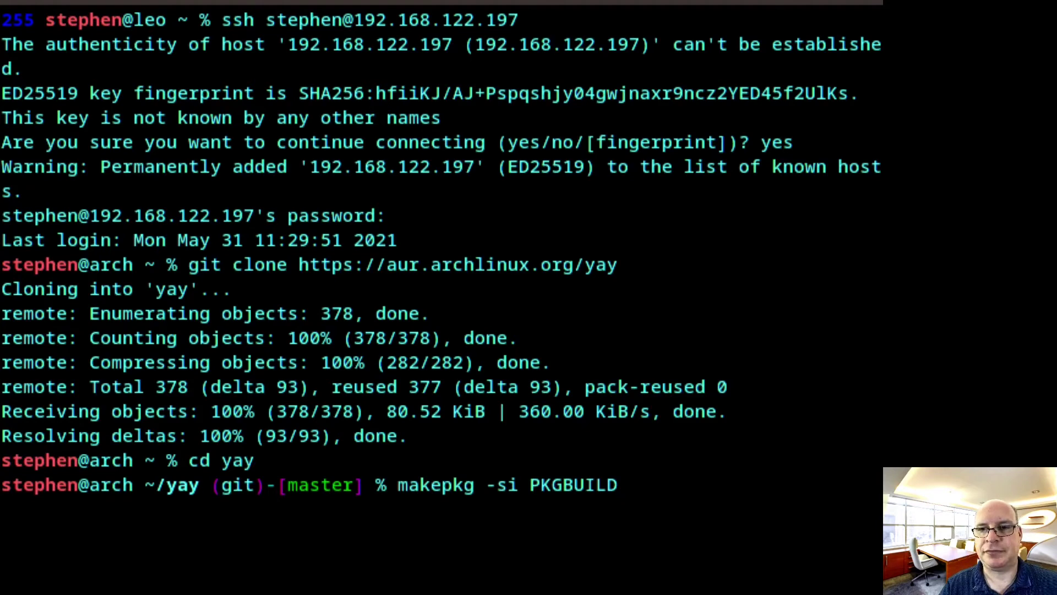
pyautogui.press('Return')
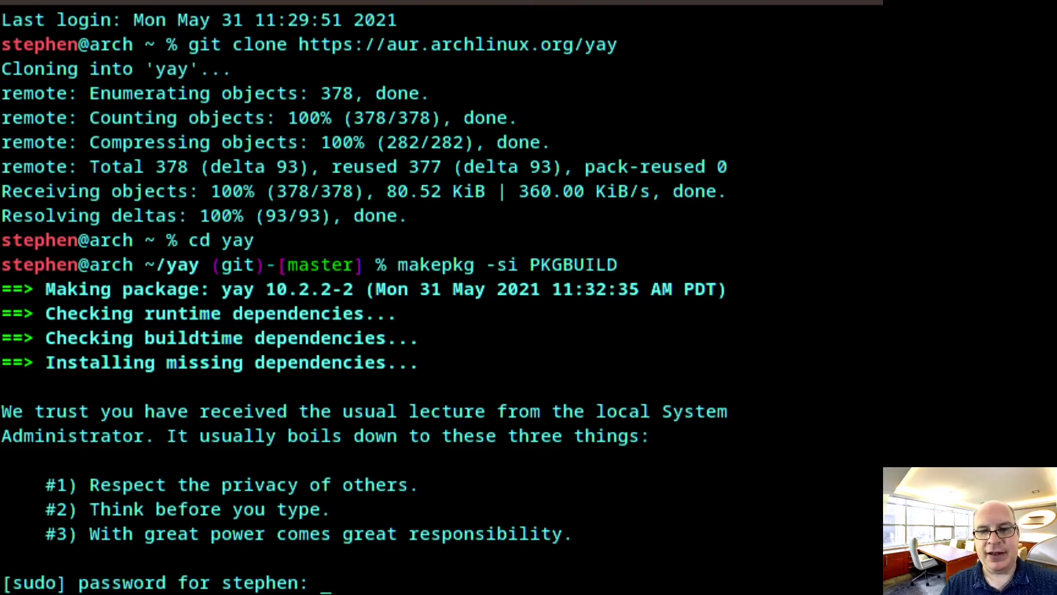
pyautogui.press('Return')
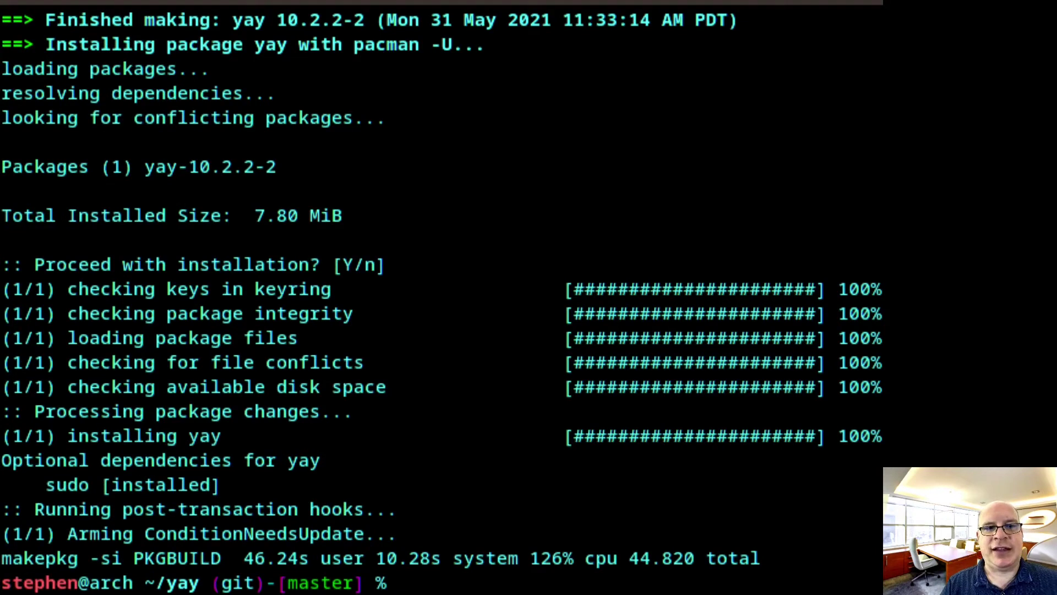
# Return to the home folder and delete the yay build folder with rm -fr yay
pyautogui.write('cd ..')
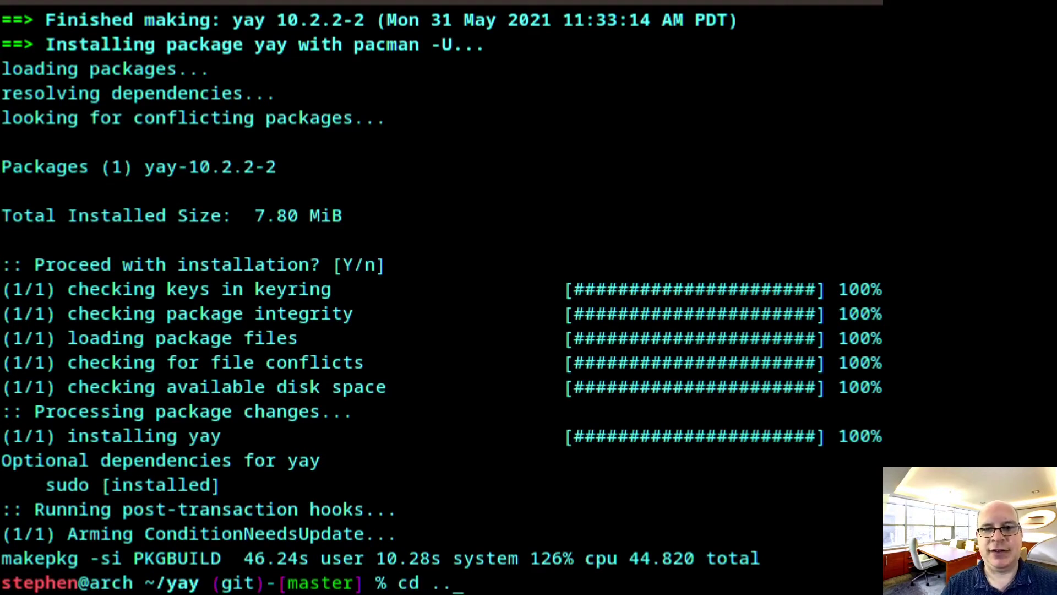
pyautogui.press('Return')
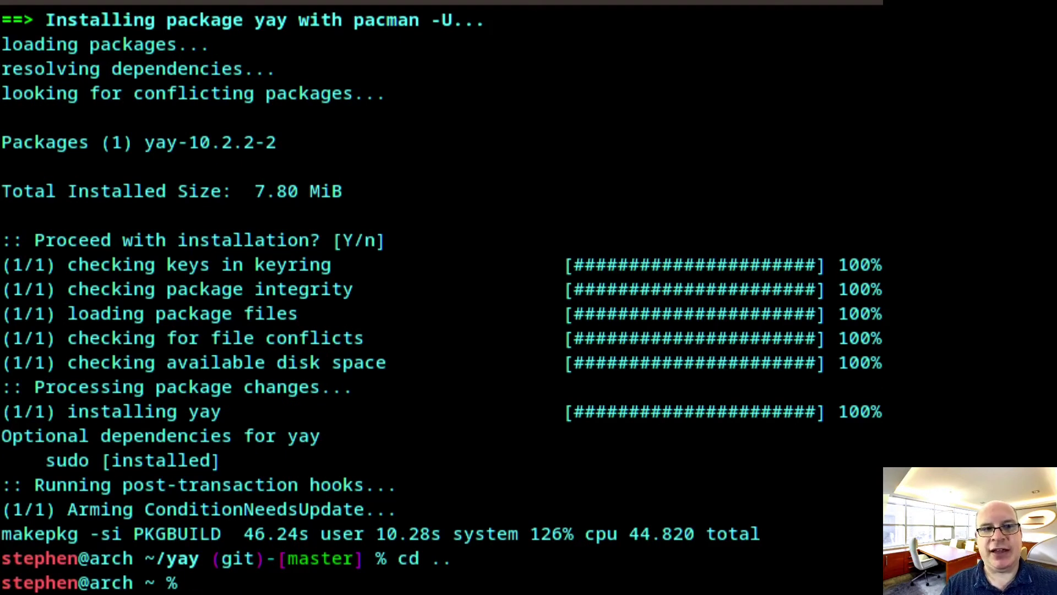
pyautogui.write('rm -fr ')
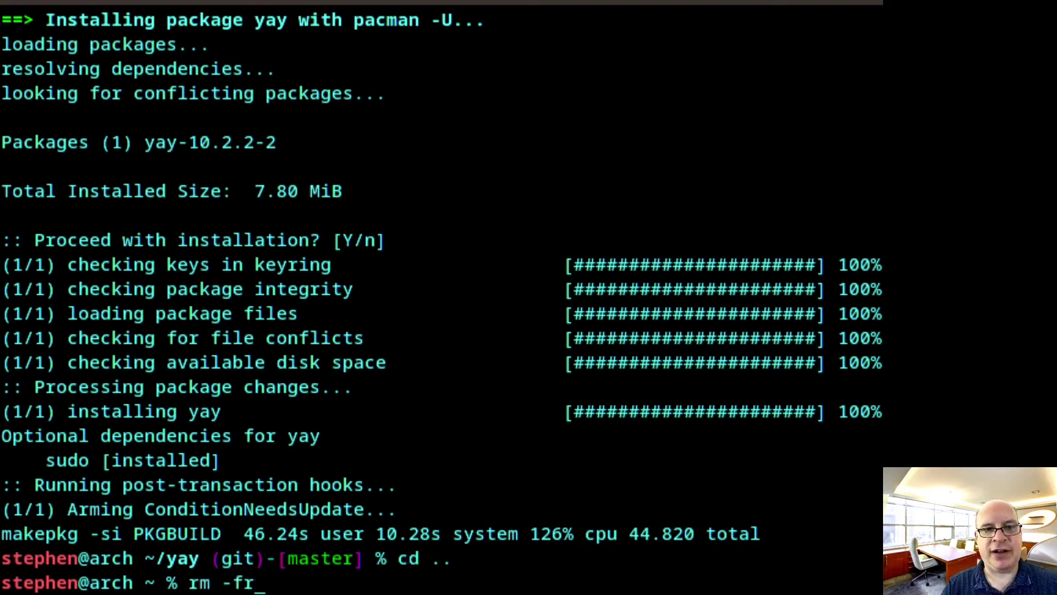
pyautogui.write('yay')
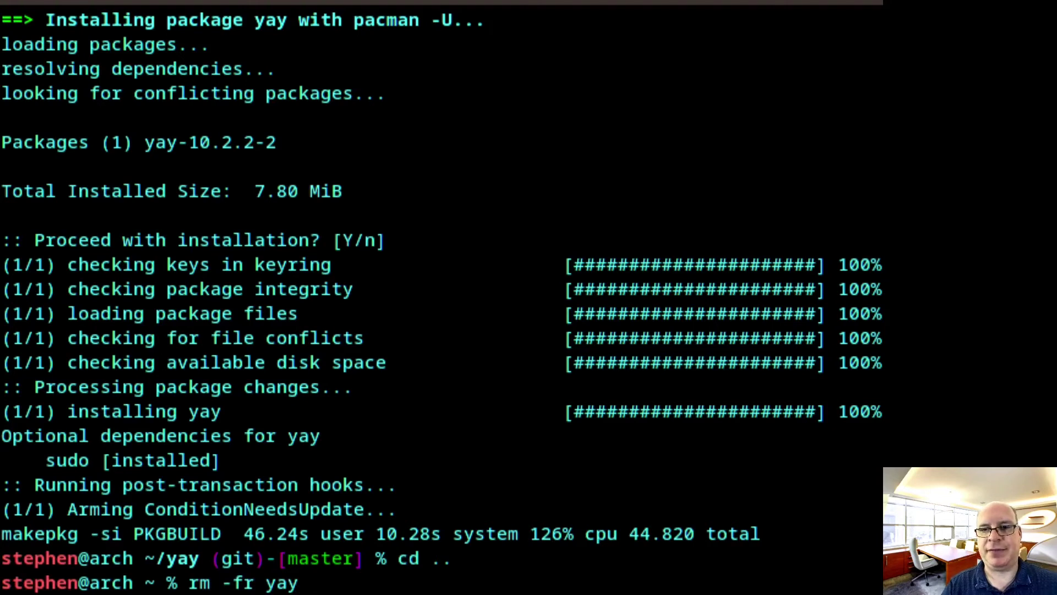
pyautogui.press('Return')
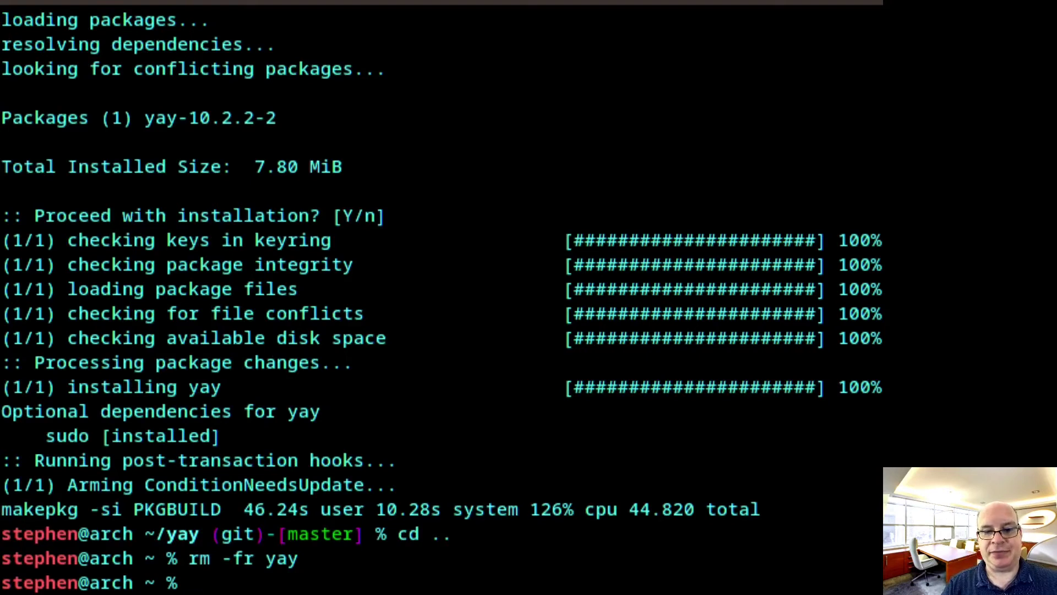
# Install zramd with yay -S zramd, answering N to skip showing diffs
pyautogui.write('yay ')
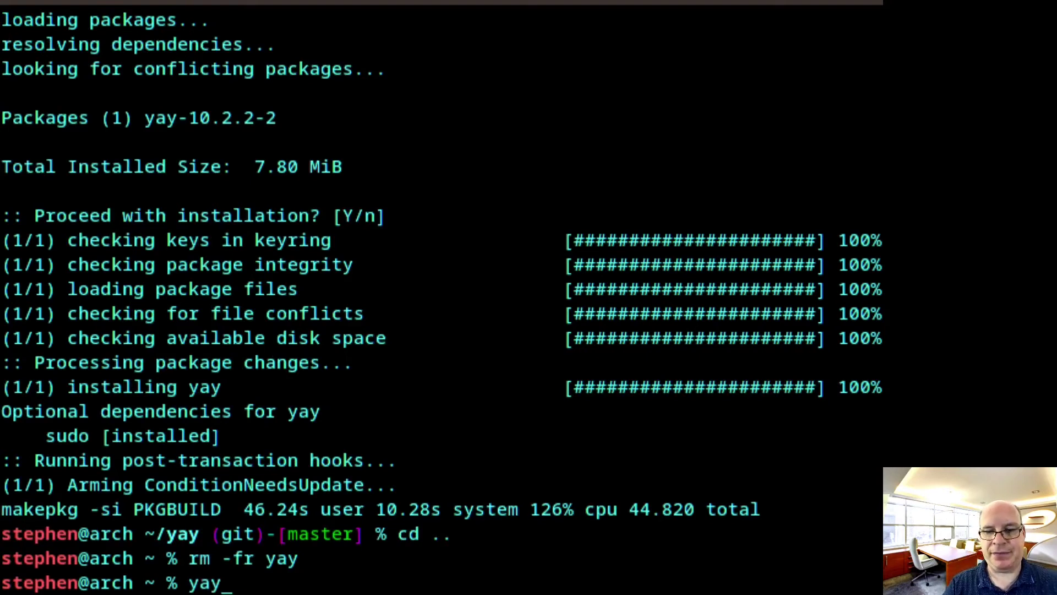
pyautogui.write('-S ')
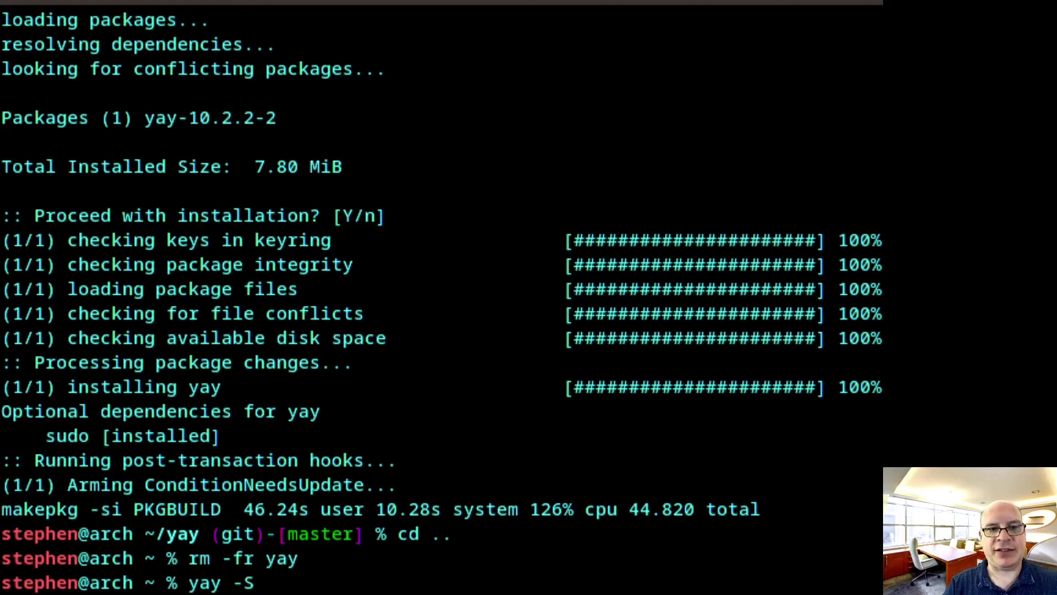
pyautogui.write('zramd')
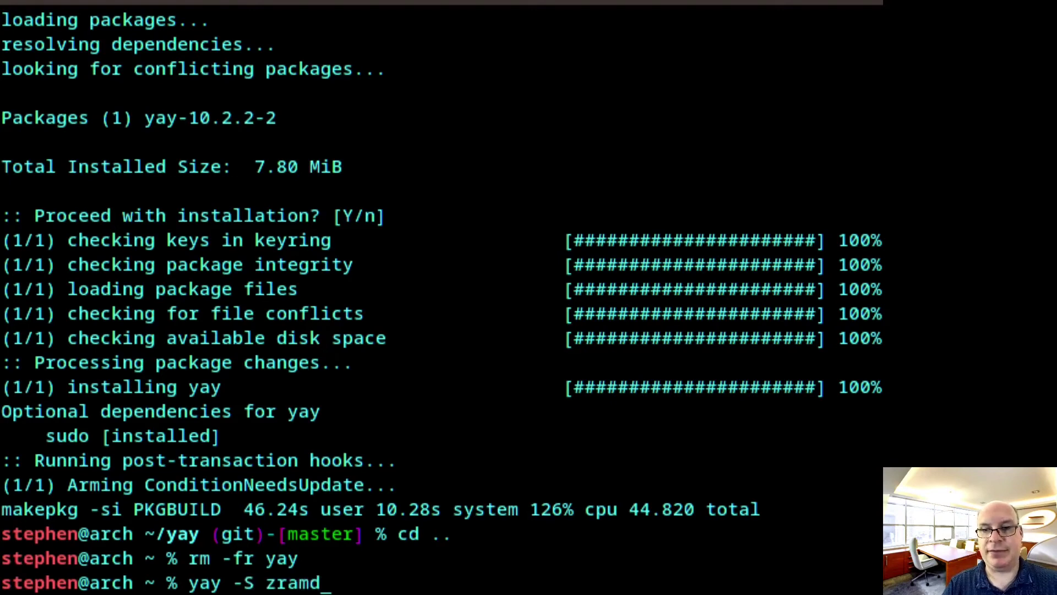
pyautogui.press('Return')
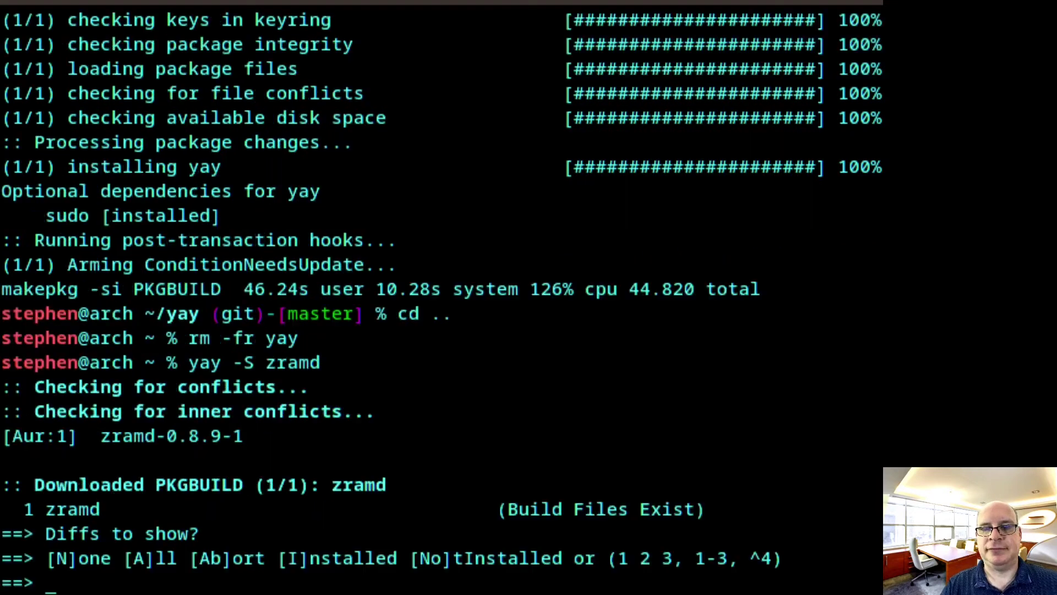
pyautogui.write('N')
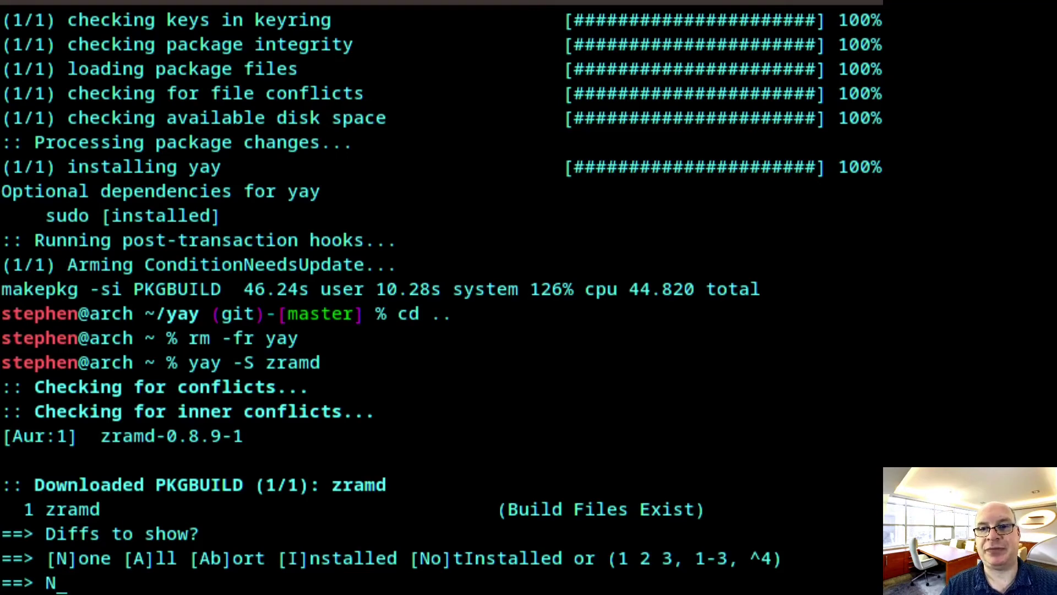
pyautogui.press('Return')
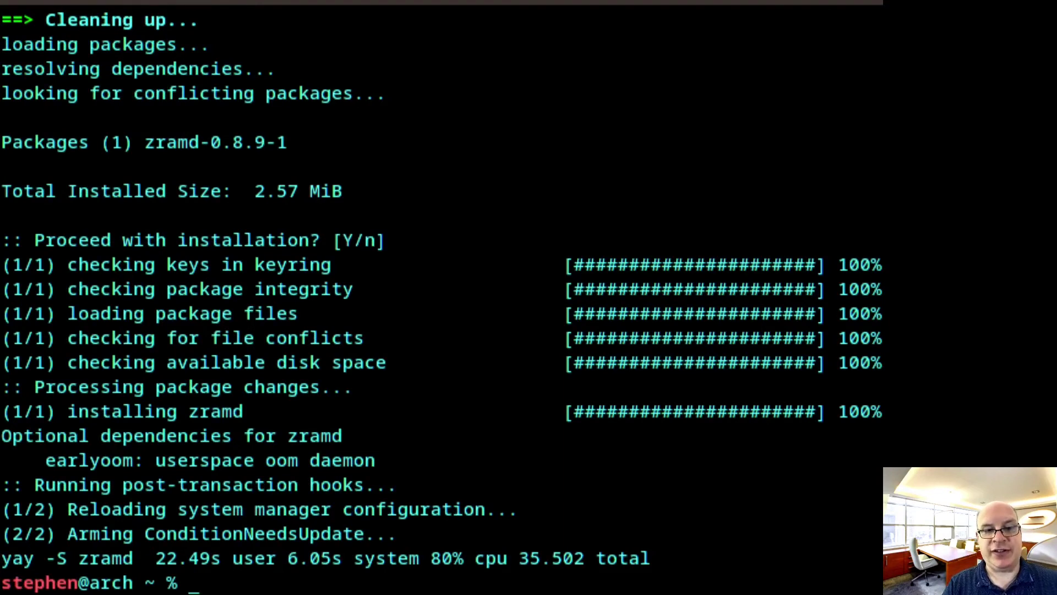
# Enable and start zramd with sudo systemctl enable --now zramd.service
pyautogui.write('sudo')
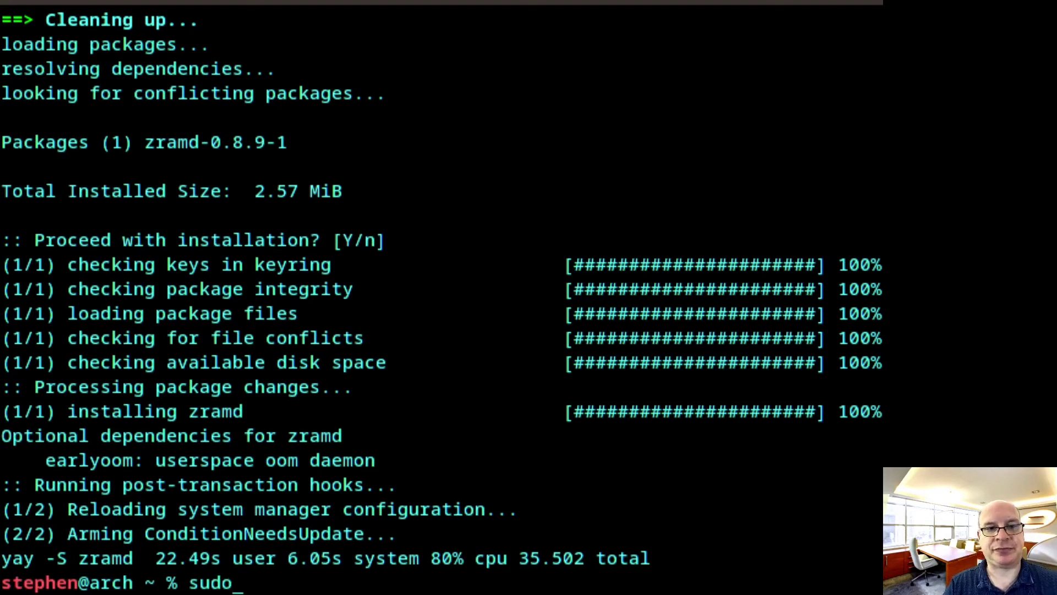
pyautogui.write(' system')
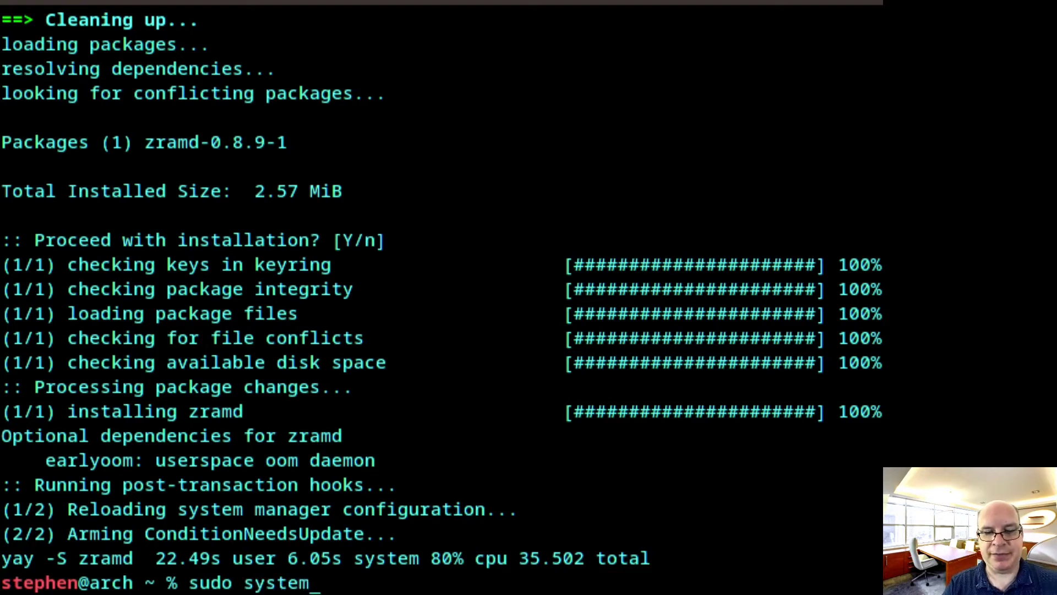
pyautogui.write('ctl en')
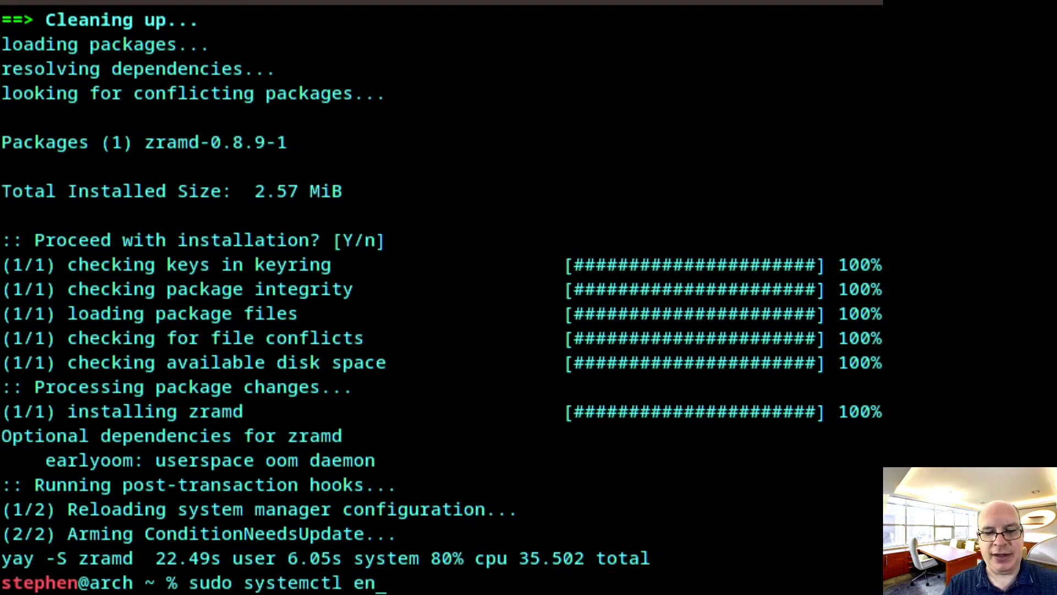
pyautogui.write('able --')
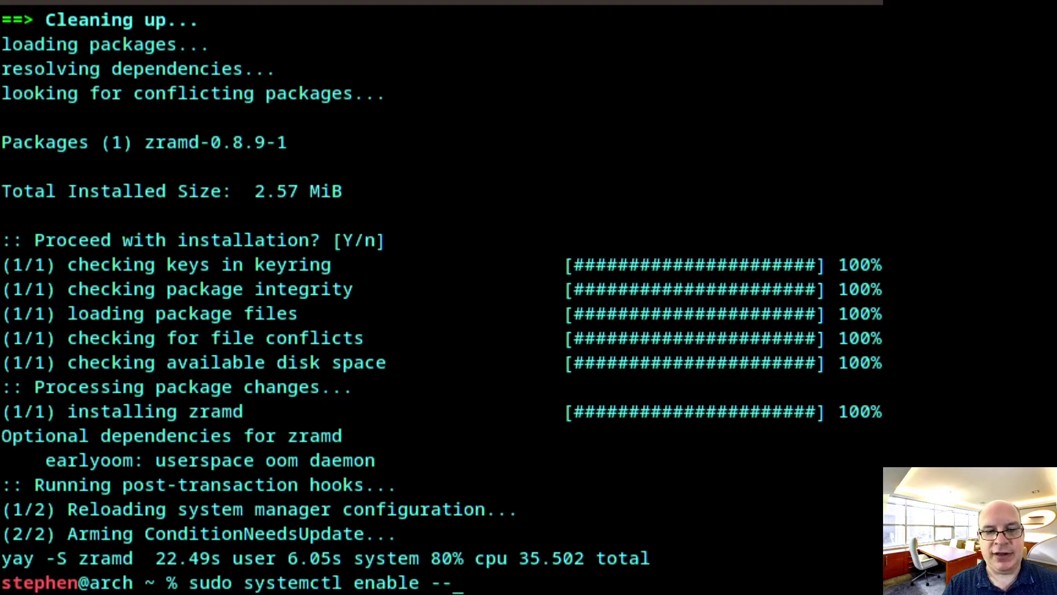
pyautogui.write('now z')
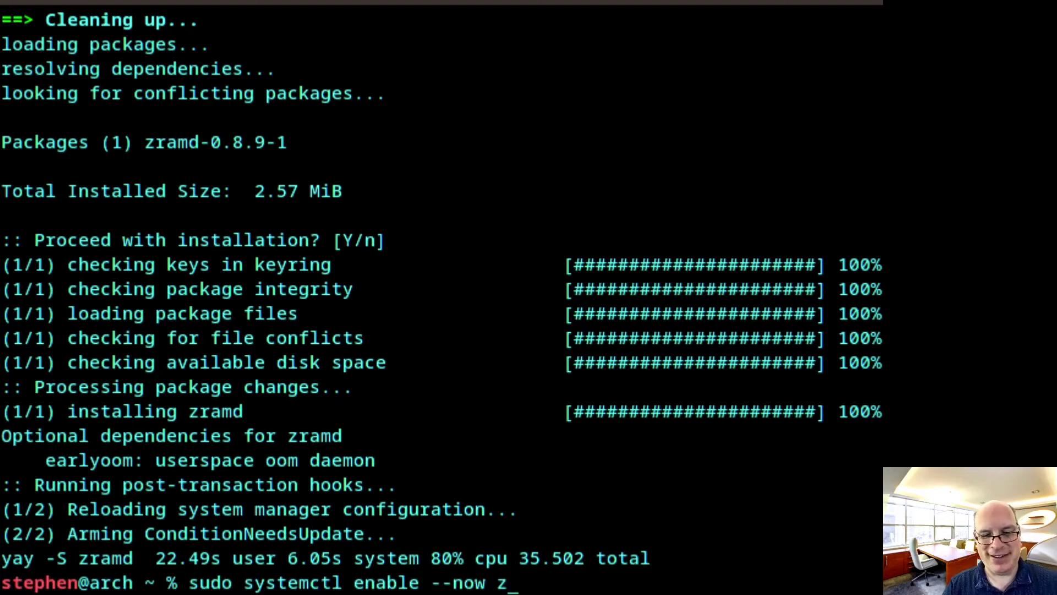
pyautogui.write('ramd.s')
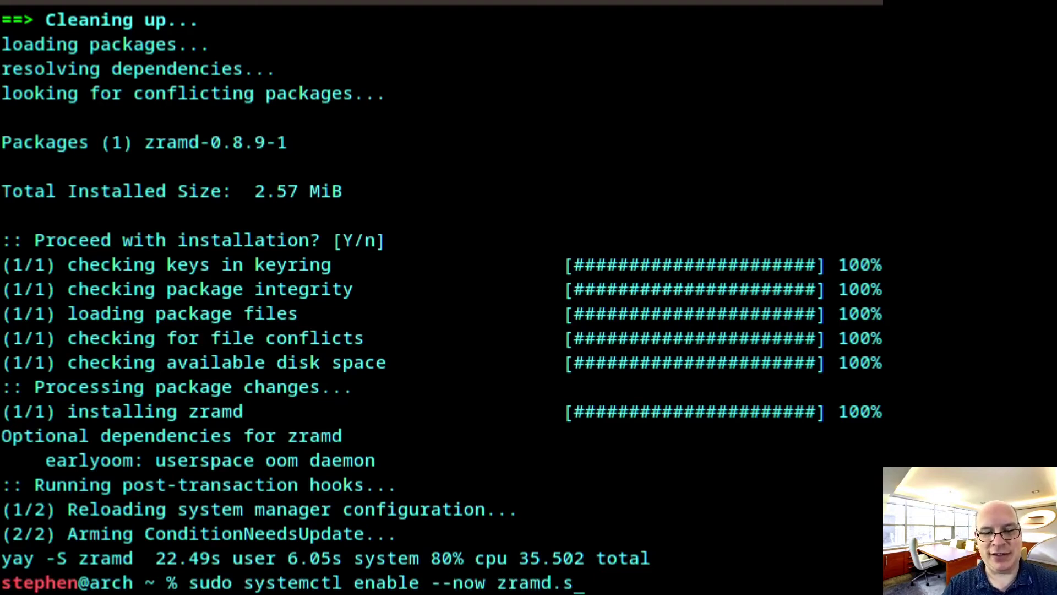
pyautogui.write('ervice')
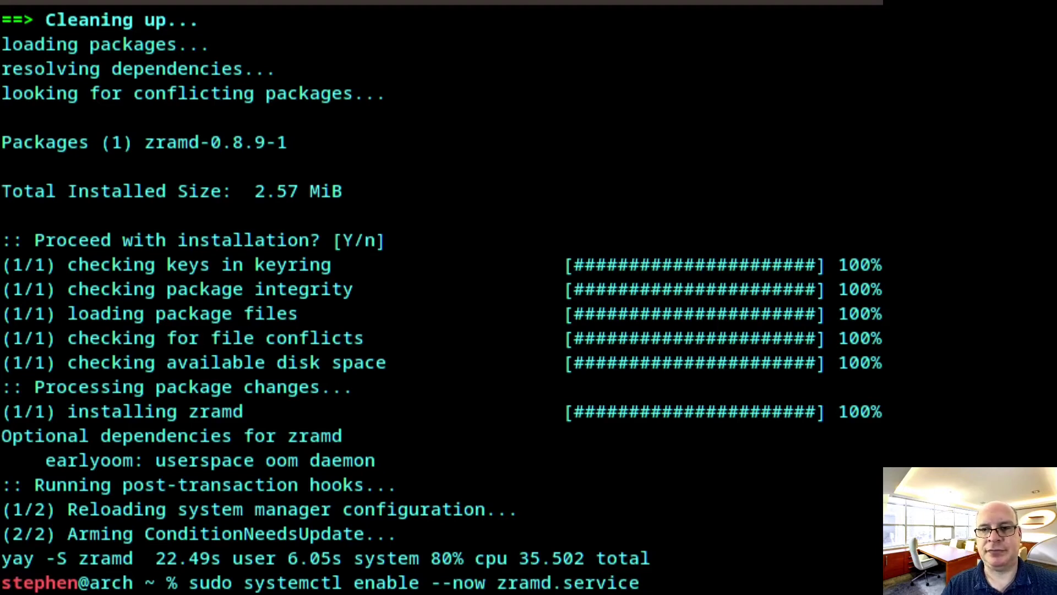
pyautogui.press('Return')
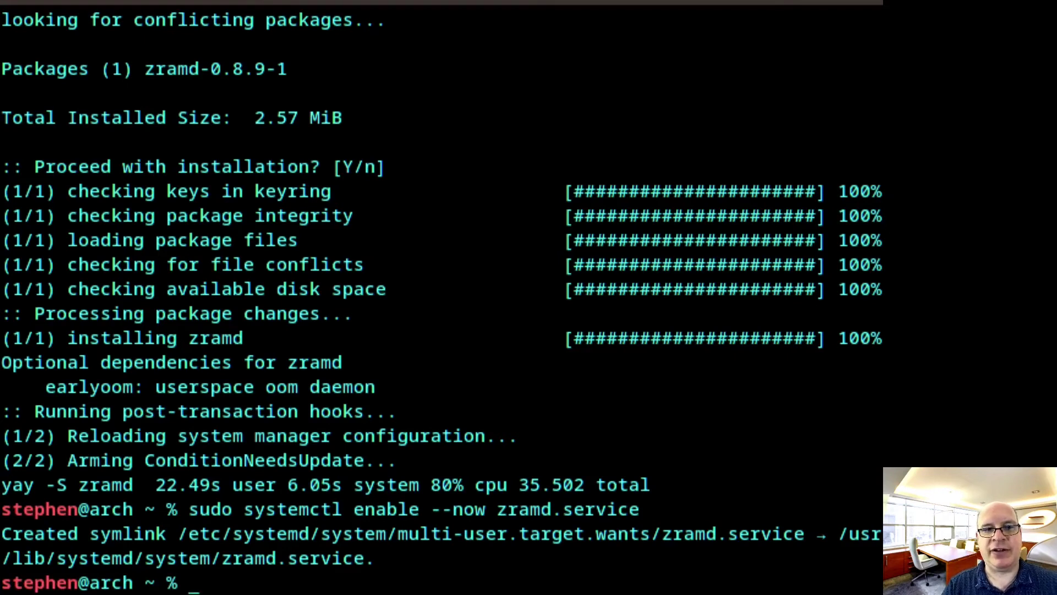
# Check memory with free -h (3.8Gi RAM, 12Gi swap), then enter swapon -s
pyautogui.write('free ')
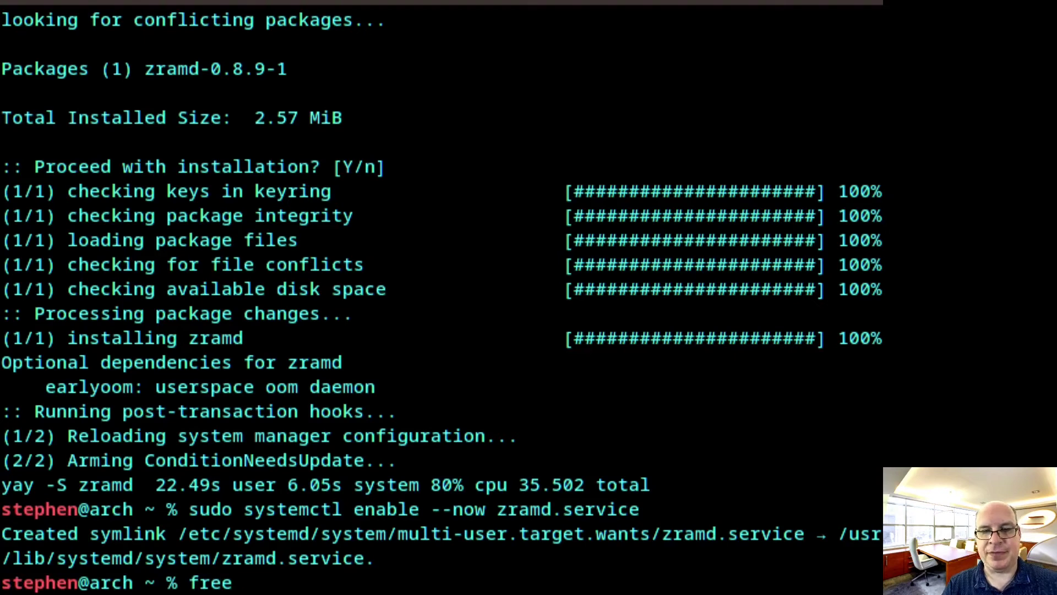
pyautogui.write('-h')
pyautogui.press('Return')
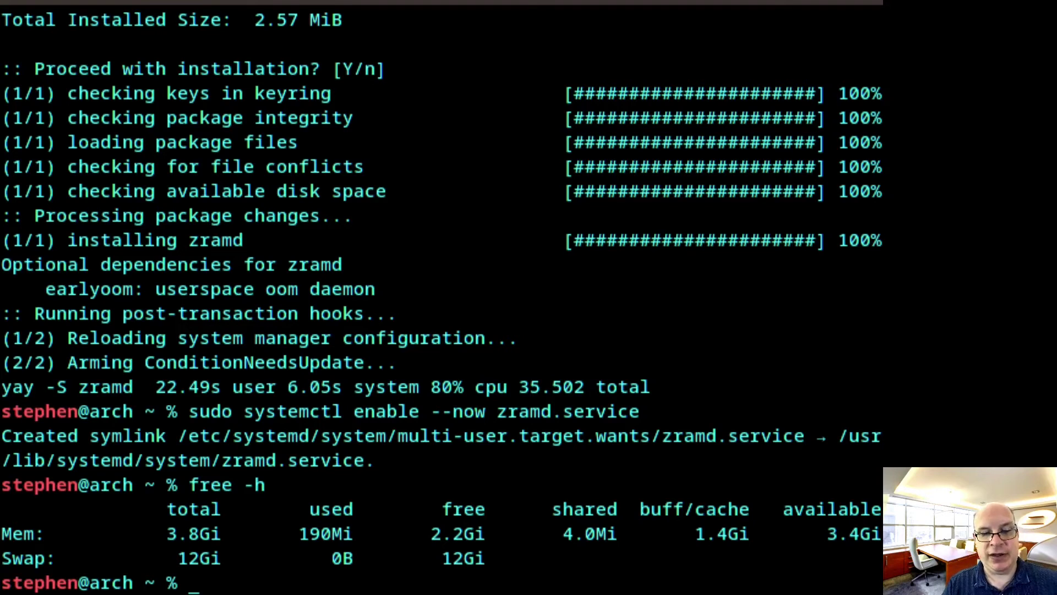
pyautogui.write('swap')
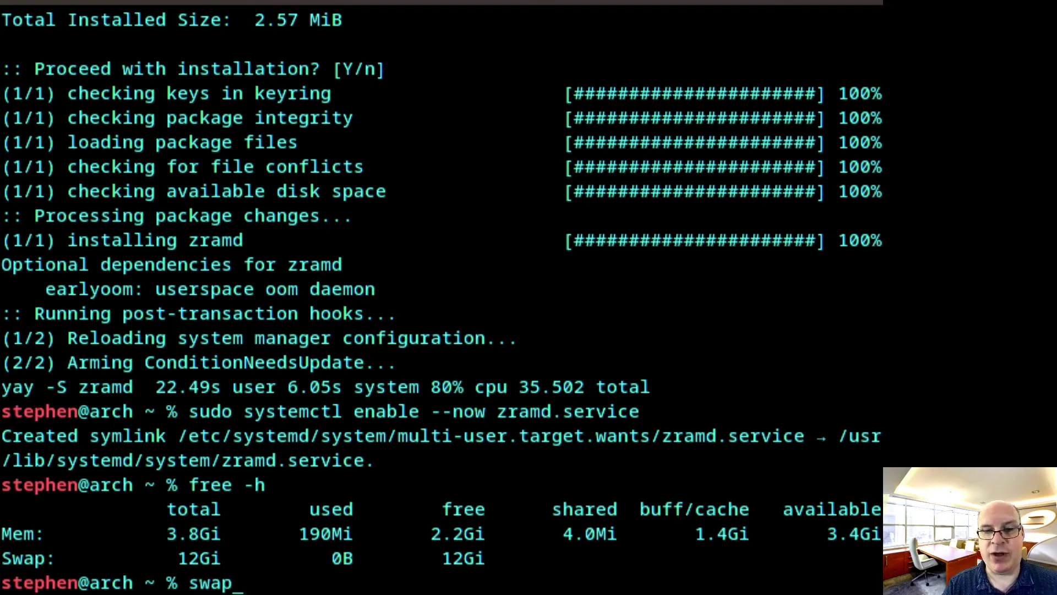
pyautogui.write('on ')
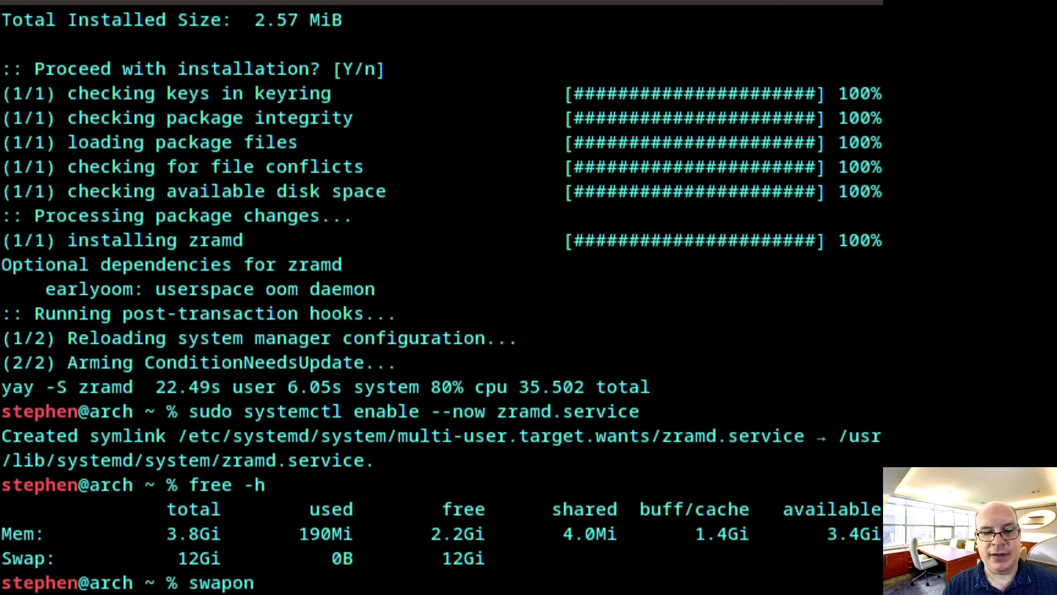
pyautogui.write('-s')
# List the active swap devices with swapon -s, showing /dev/vda2 and /zram0
pyautogui.press('Return')
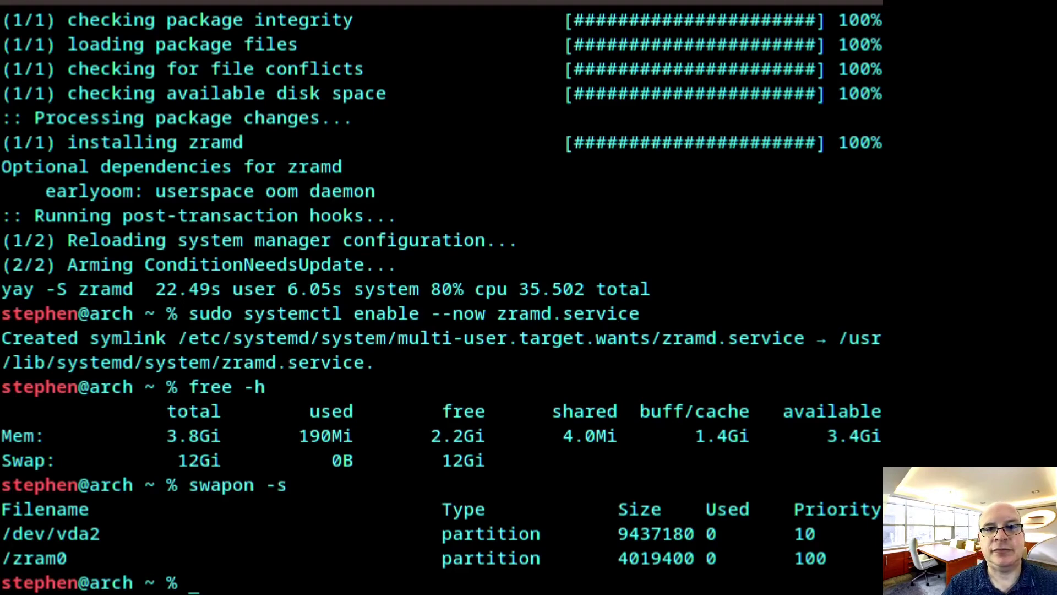
# Install xorg, xorg-apps, xorg-server, xorg-drivers, xorg-xkill, xorg-xinit, xterm and mesa with pacman, accepting all group members
pyautogui.write('sudo pacman -S xorg xorg-apps xorg-server xorg-drivers xorg-xkill xorg-xinit xterm mesa')
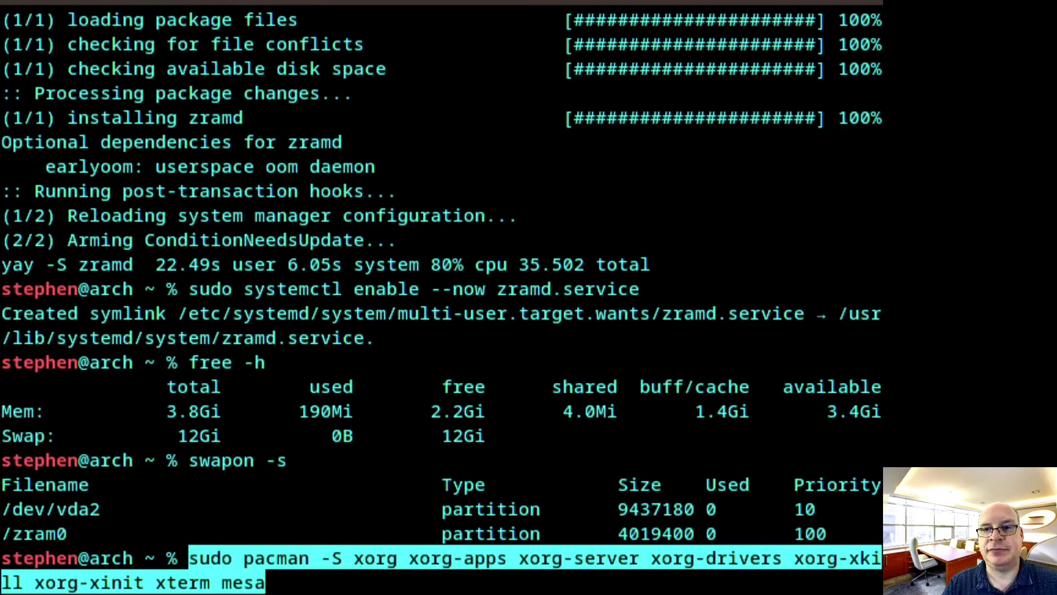
pyautogui.press('Return')
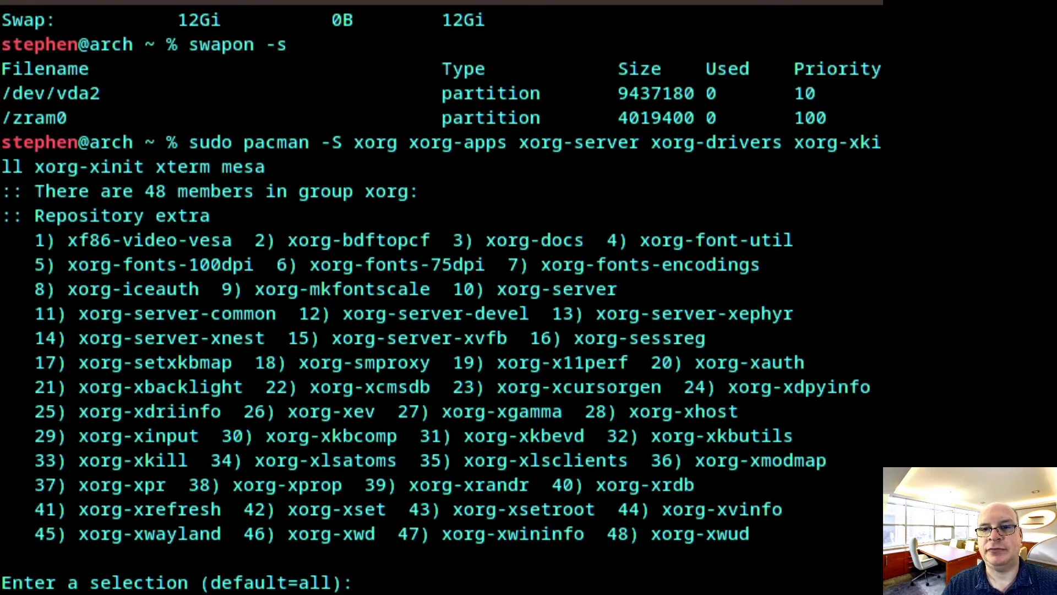
pyautogui.press('Return')
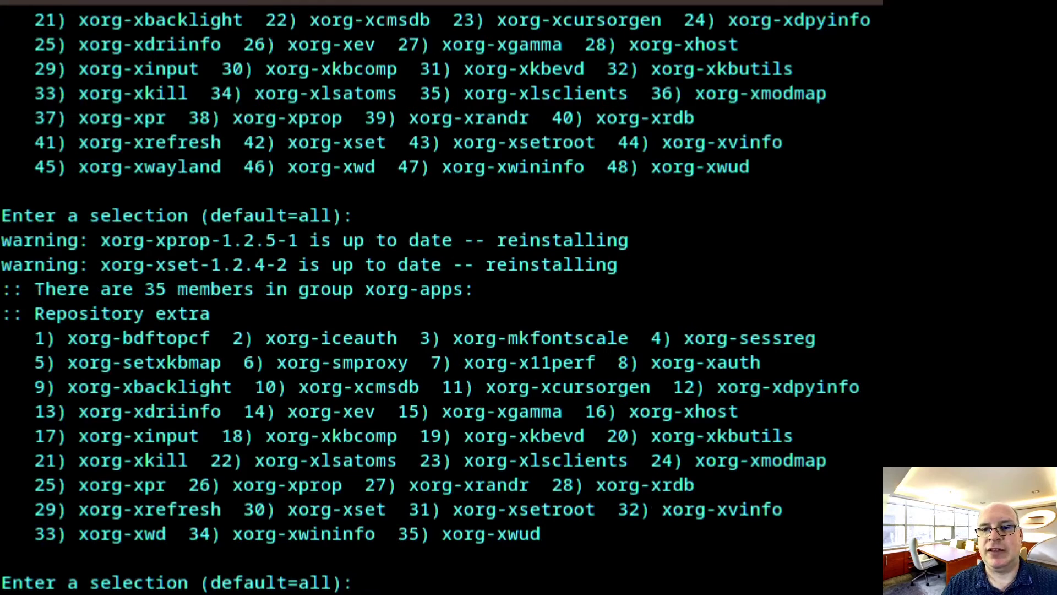
pyautogui.press('Return')
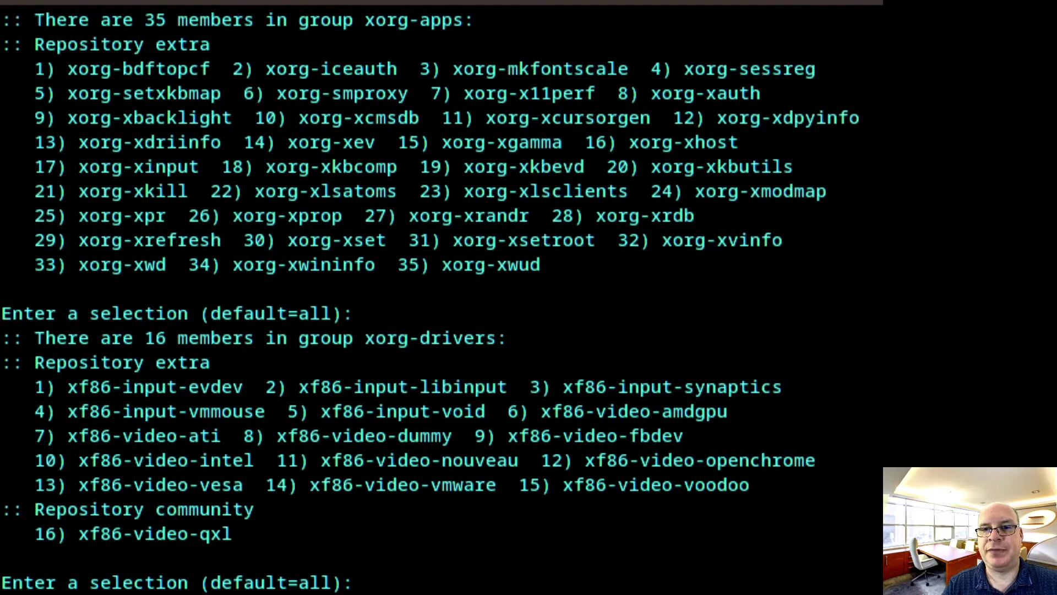
pyautogui.press('Return')
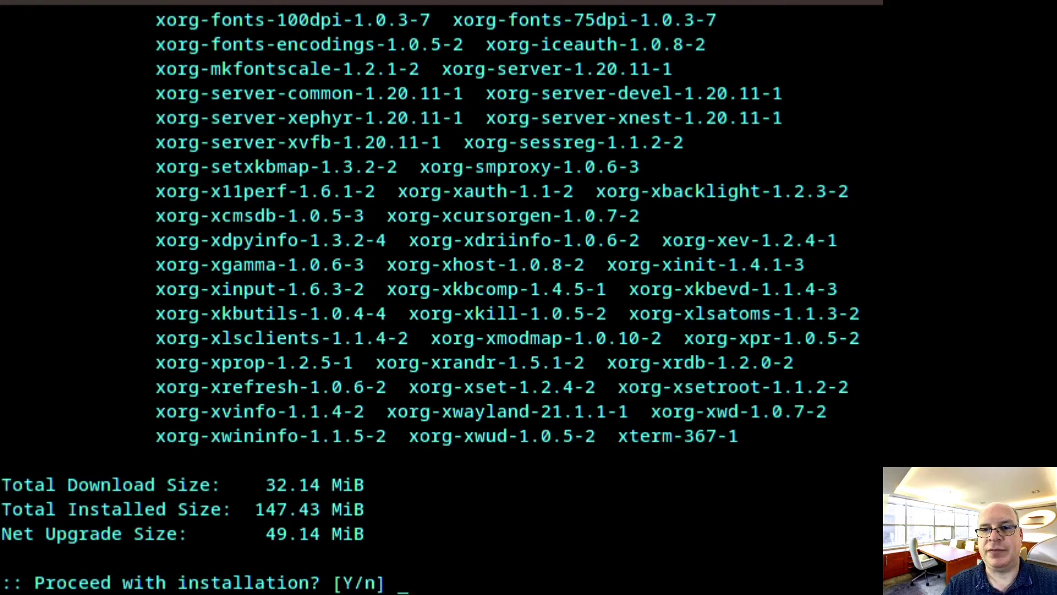
pyautogui.press('Return')
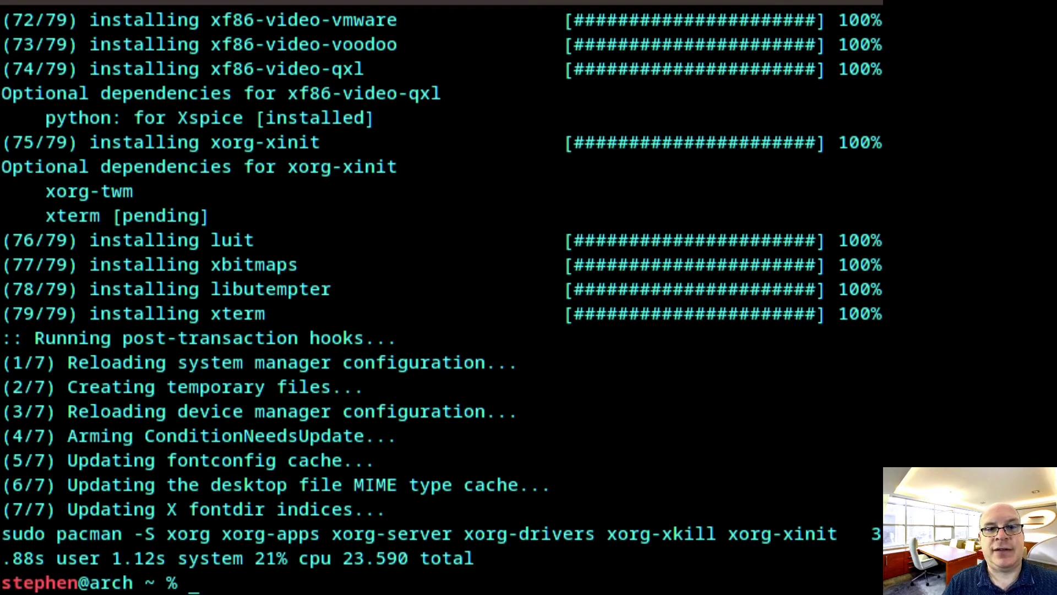
pyautogui.write('sudo pacman -R xf86-video-intel xf86-input-synaptics')
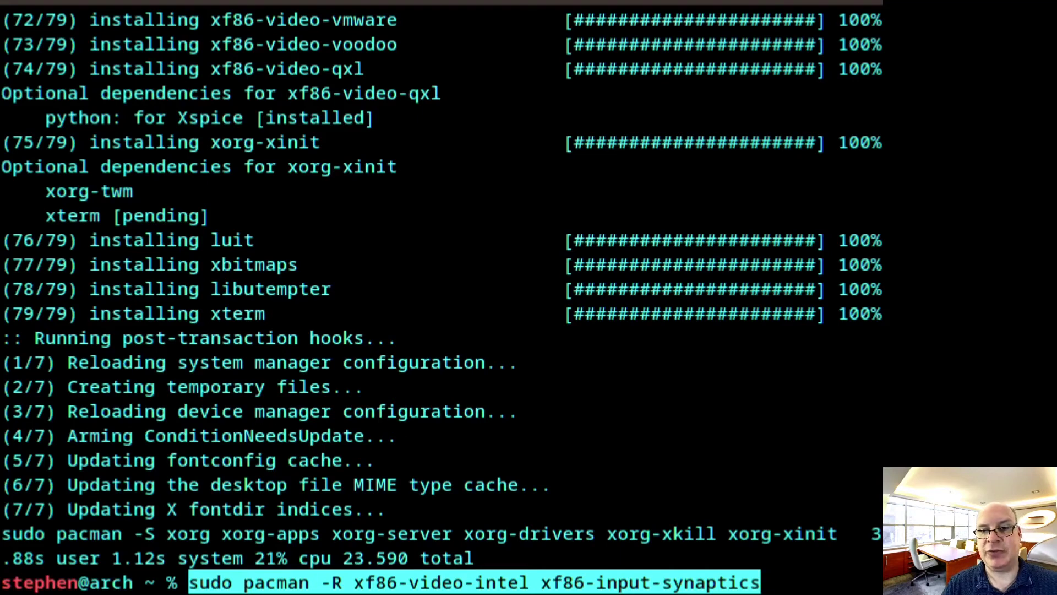
# Remove the xf86-video-intel and xf86-input-synaptics packages, then clear the terminal screen
pyautogui.press('Return')
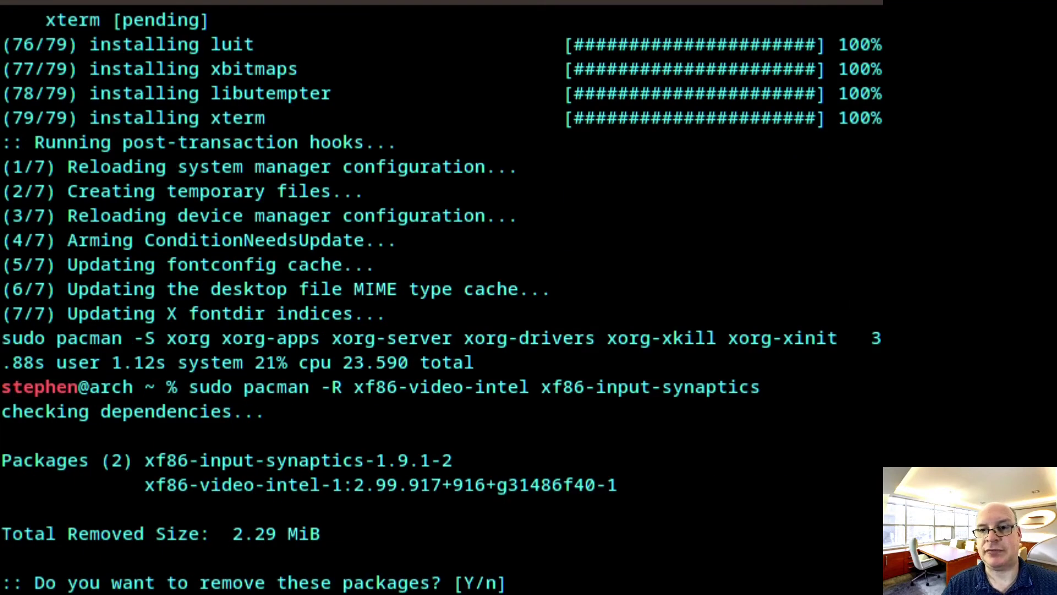
pyautogui.press('Return')
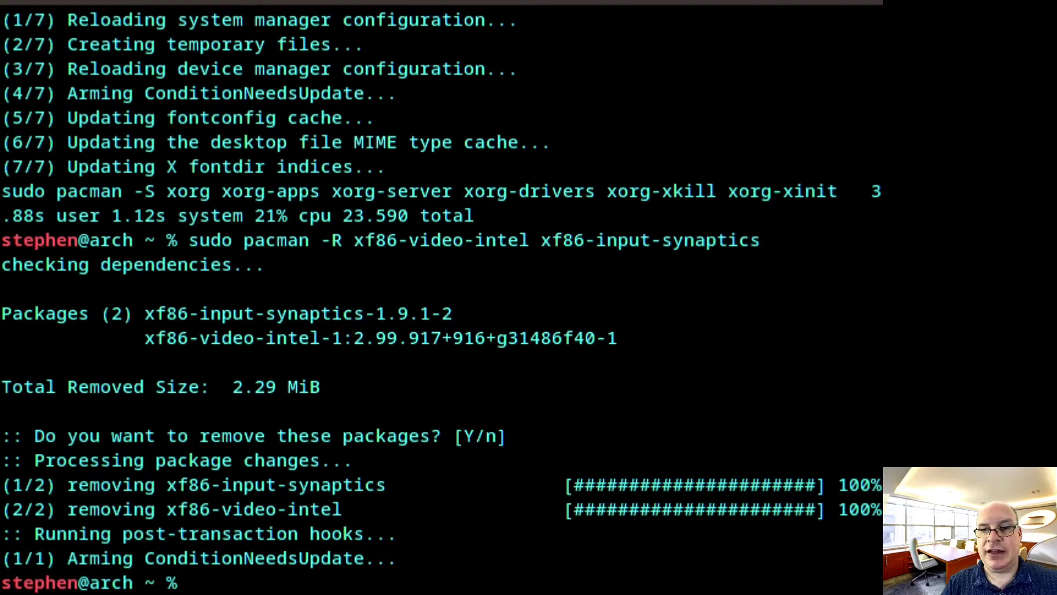
pyautogui.hotkey('ctrl', 'l')
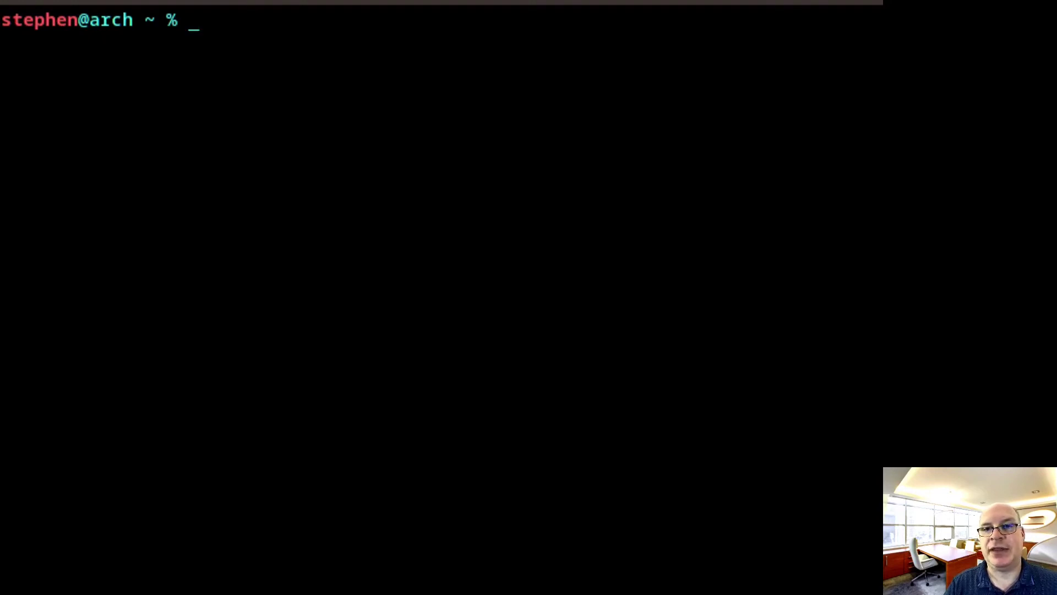
# Install Cinnamon, LightDM, Firefox, Thunderbird, themes, fonts and utilities with the prepared pacman command
pyautogui.write('sudo pacman -S cinnamon cinnamon-translations blueberry gnome-terminal firefox thunderbird adwaita-icon-theme adapta-gtk-theme arc-gtk-theme arc-icon-theme papirus-icon-theme gtk-engine-murrine gnome-keyring nemo nemo-share xed file-roller nemo-fileroller tmux tldr transmission-gtk brasero asunder quodlibet gnome-disk-utility polkit-gnome gnome-packagekit evince viewnior lightdm lightdm-gtk-greeter lightdm-gtk-greeter-settings accountsservice dconf-editor metacity ttf-bitstream-vera ttf-dejavu ttf-droid gnu-free-fonts ttf-liberation ttf-linux-libertine noto-fonts ttf-roboto ttf-ubuntu-font-family ttf-cascadia-code ttf-hack ttf-inconsolata ttf-jetbrains-mono adobe-source-code-pro-fonts cantarell-fonts ttf-opensans noto-fonts-emoji libva-utils intel-media-driver')
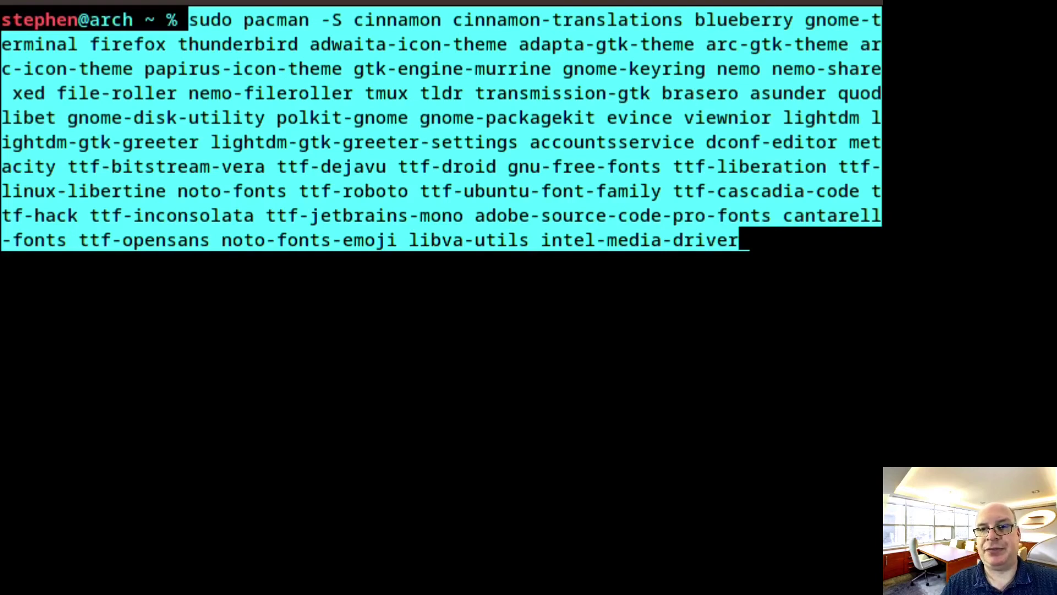
pyautogui.press('Return')
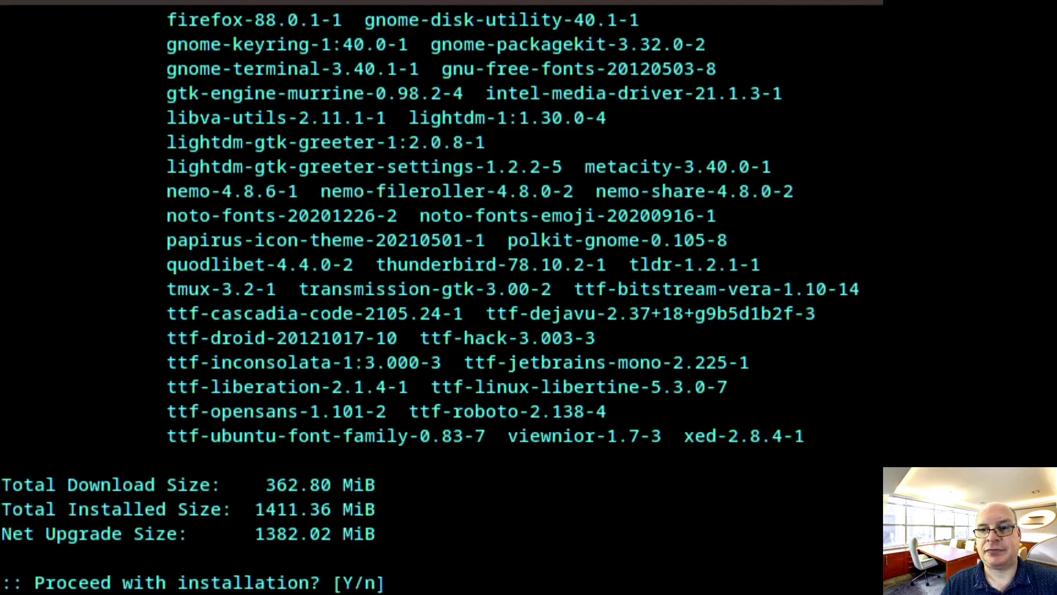
pyautogui.press('Return')
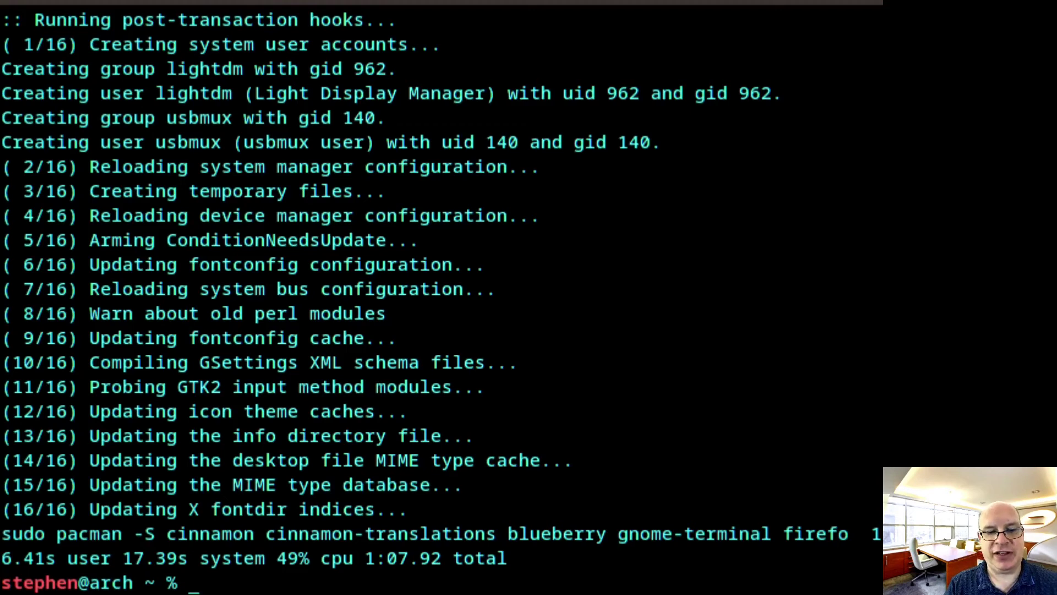
# Enable lightdm.service with sudo systemctl enable so LightDM starts at boot
pyautogui.write('su')
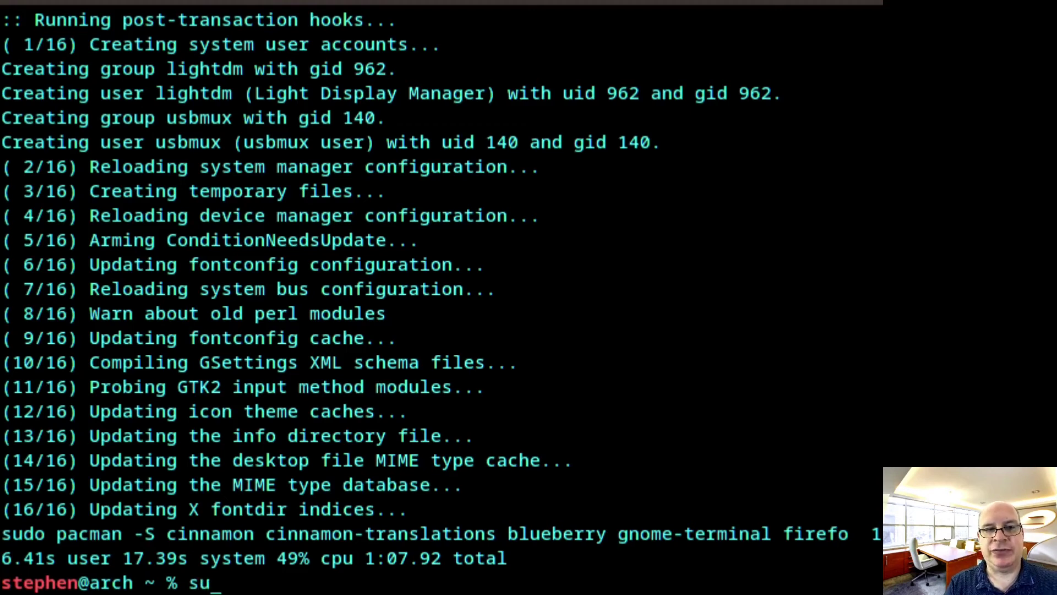
pyautogui.write('do systemctl')
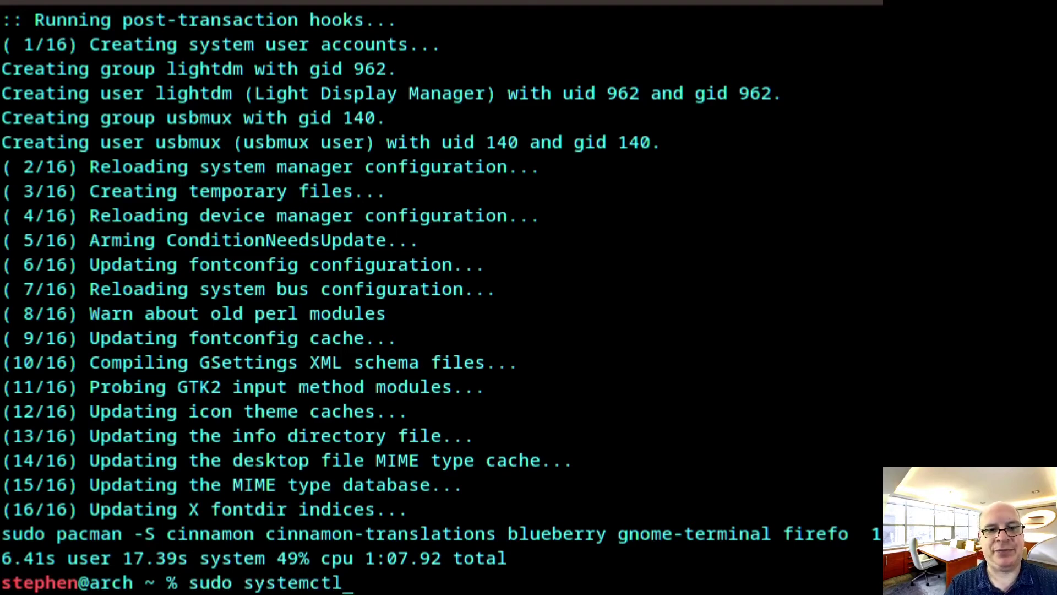
pyautogui.write(' enable')
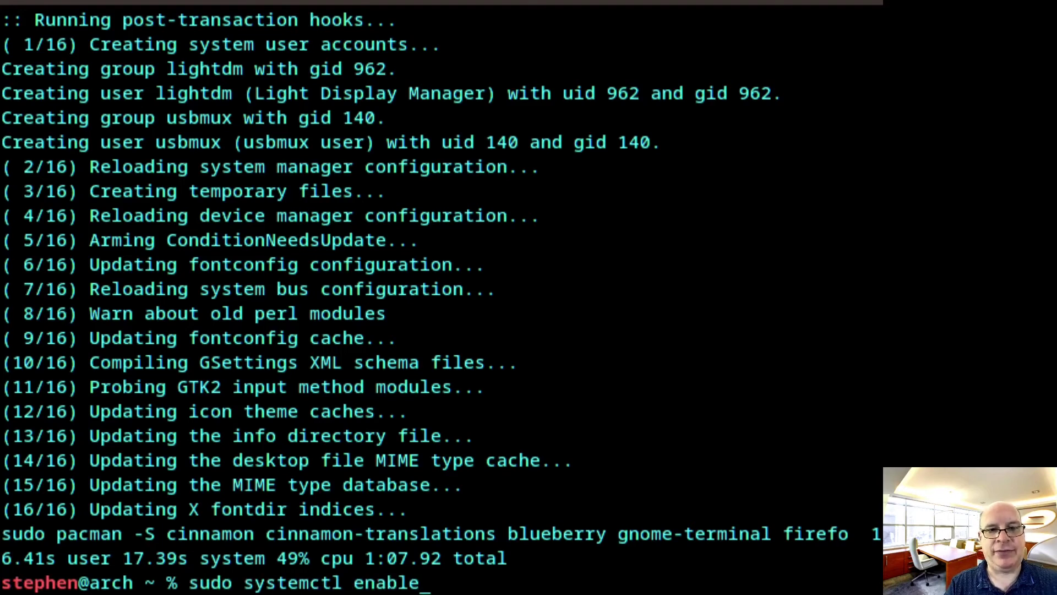
pyautogui.write(' lightdm')
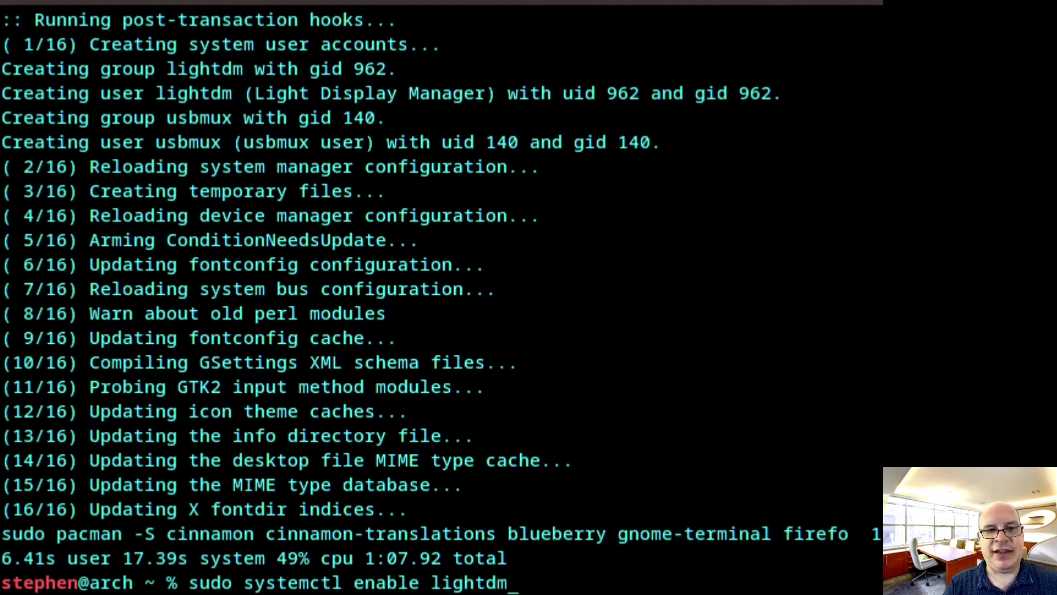
pyautogui.write('.service')
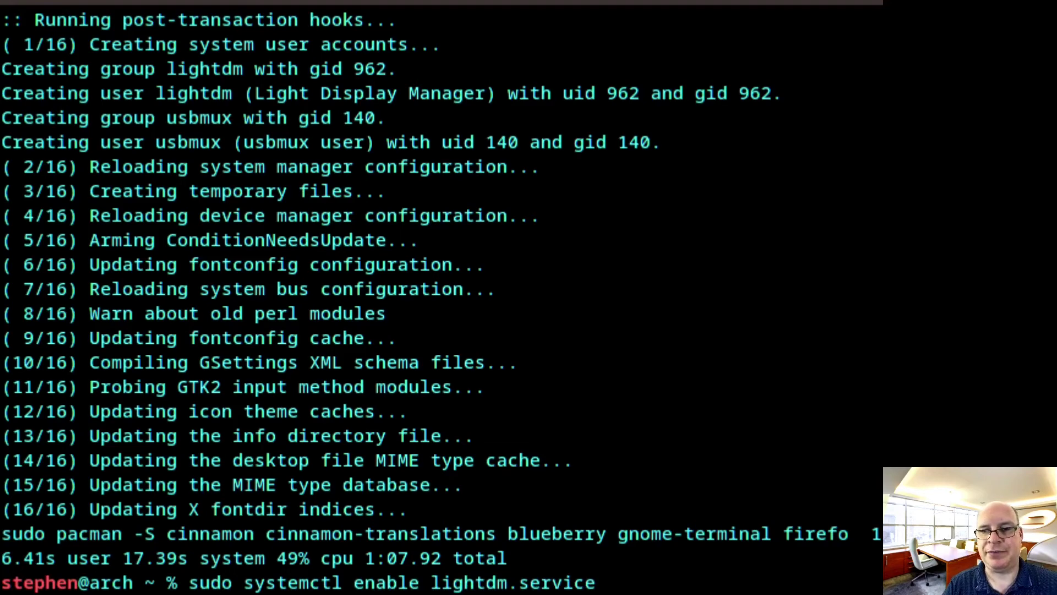
pyautogui.press('Return')
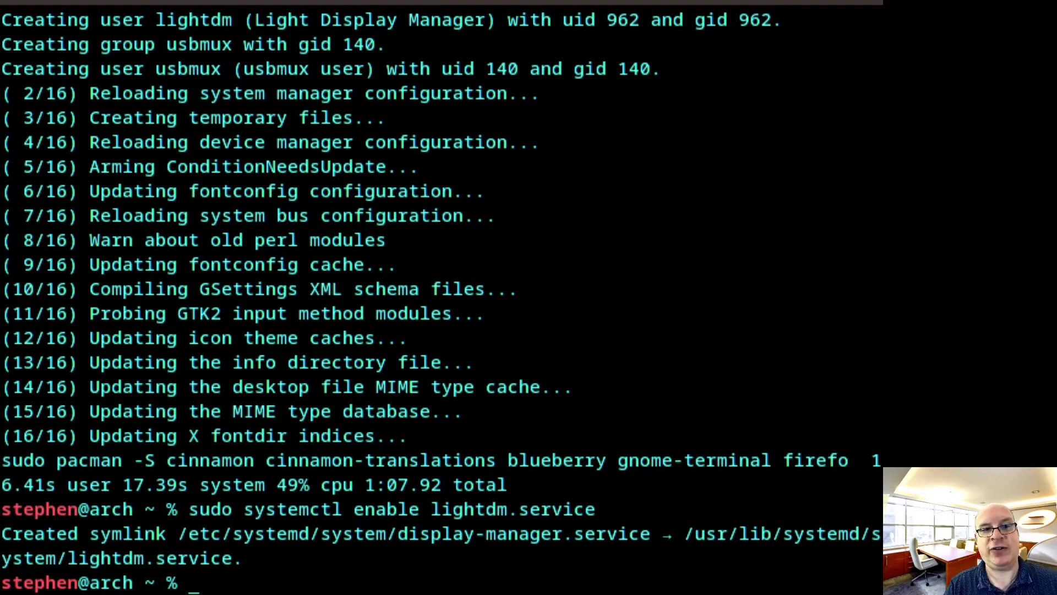
# Open /etc/lightdm/lightdm.conf in nano and uncomment the logind-check-graphical line
pyautogui.write('sudo ')
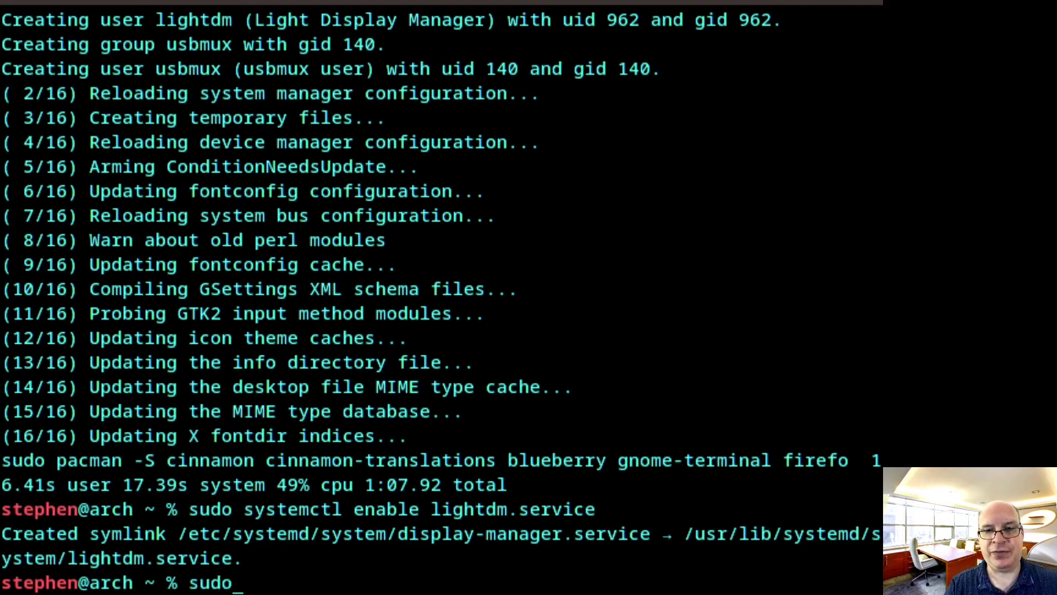
pyautogui.write('nano ')
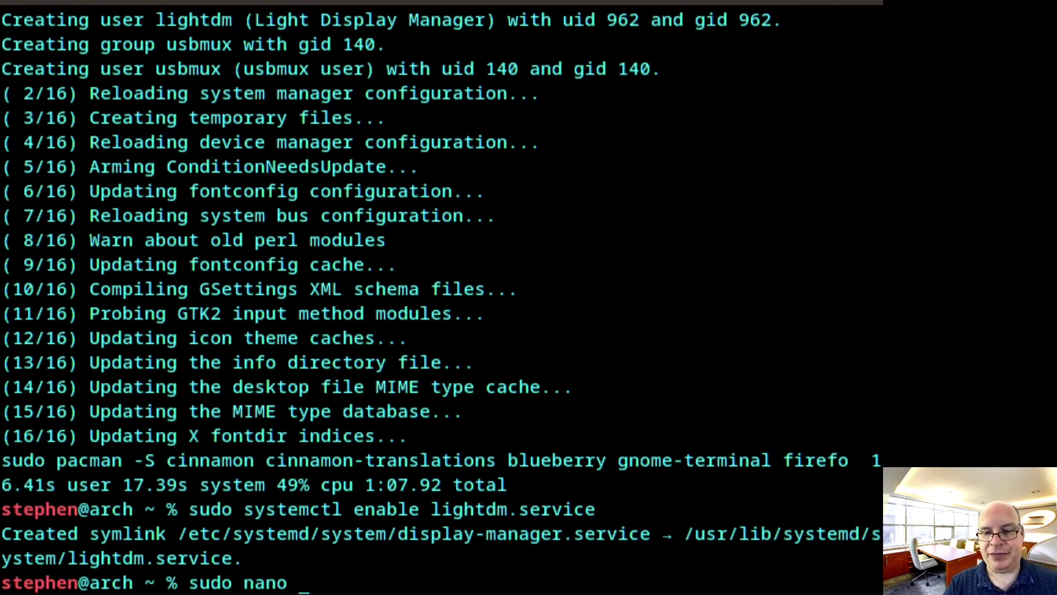
pyautogui.write('/etc/')
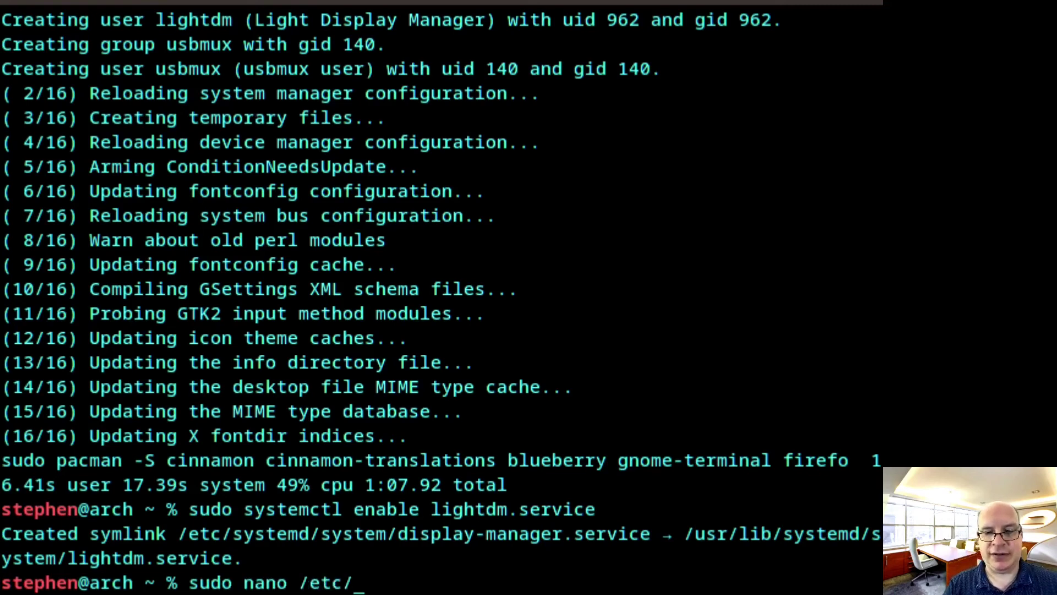
pyautogui.write('lightdm')
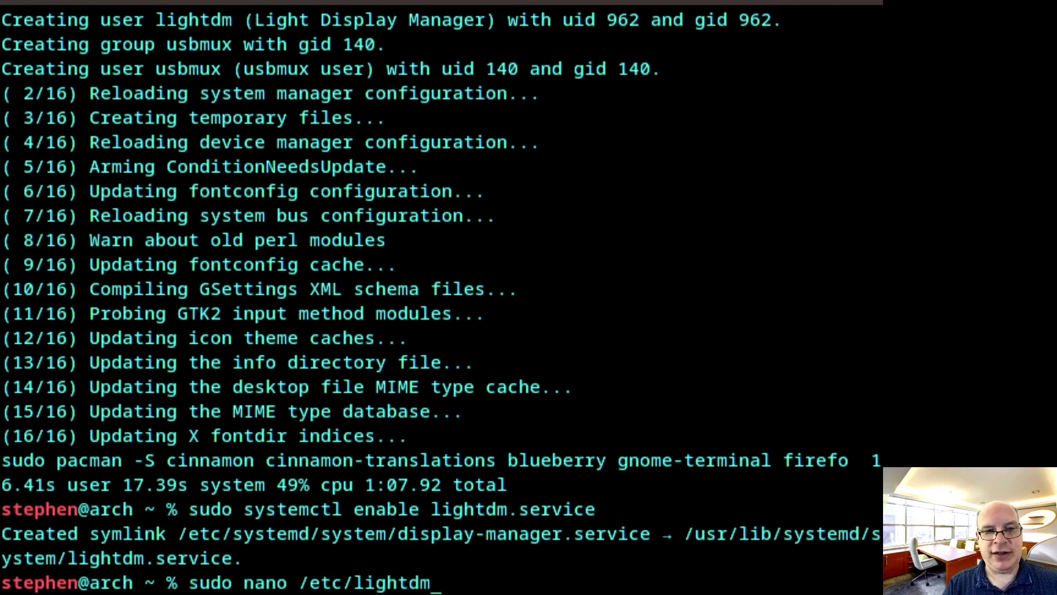
pyautogui.write('/light')
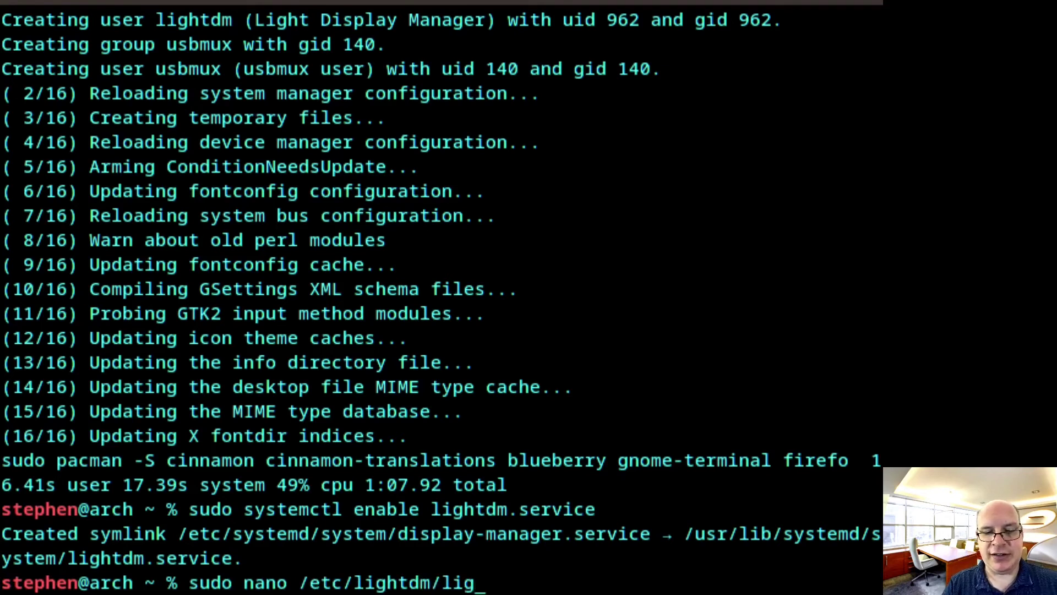
pyautogui.write('dm.conf')
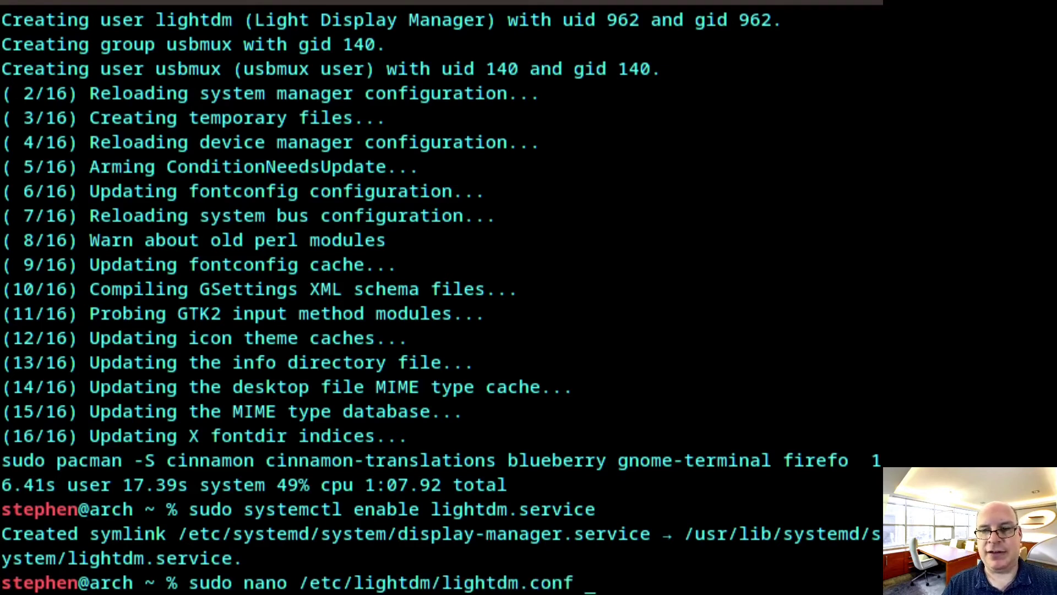
pyautogui.press('Return')
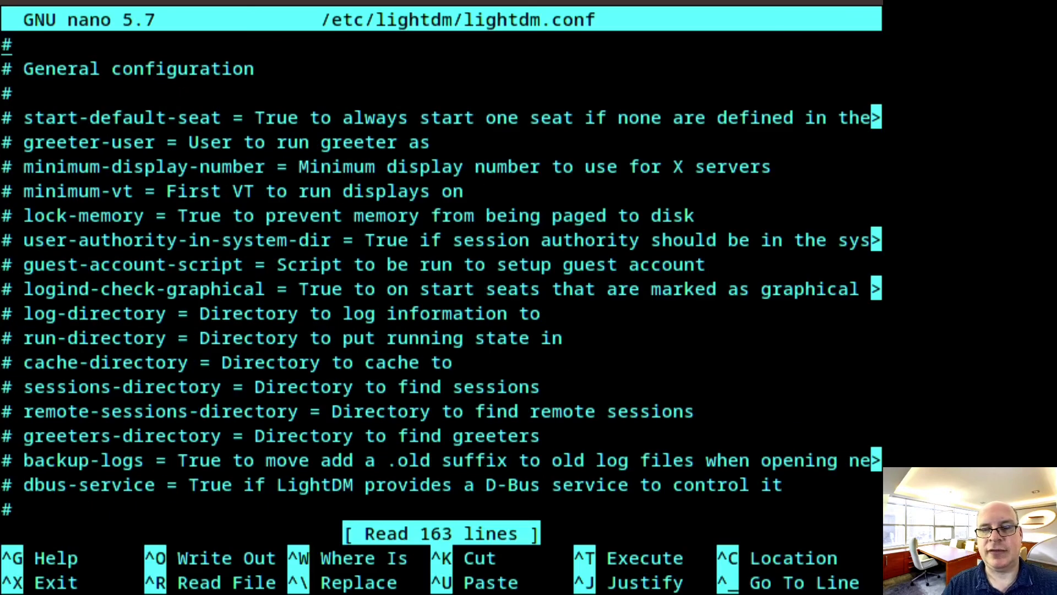
pyautogui.press('Down')
pyautogui.press('Down')
pyautogui.press('Down')
pyautogui.press('Down')
pyautogui.press('Down')
pyautogui.press('Down')
pyautogui.press('Down')
pyautogui.press('Down')
pyautogui.press('Down')
pyautogui.press('Down')
pyautogui.press('Down')
pyautogui.press('Down')
pyautogui.press('Down')
pyautogui.press('Down')
pyautogui.press('Down')
pyautogui.press('Down')
pyautogui.press('Down')
pyautogui.press('Down')
pyautogui.press('Down')
pyautogui.press('Down')
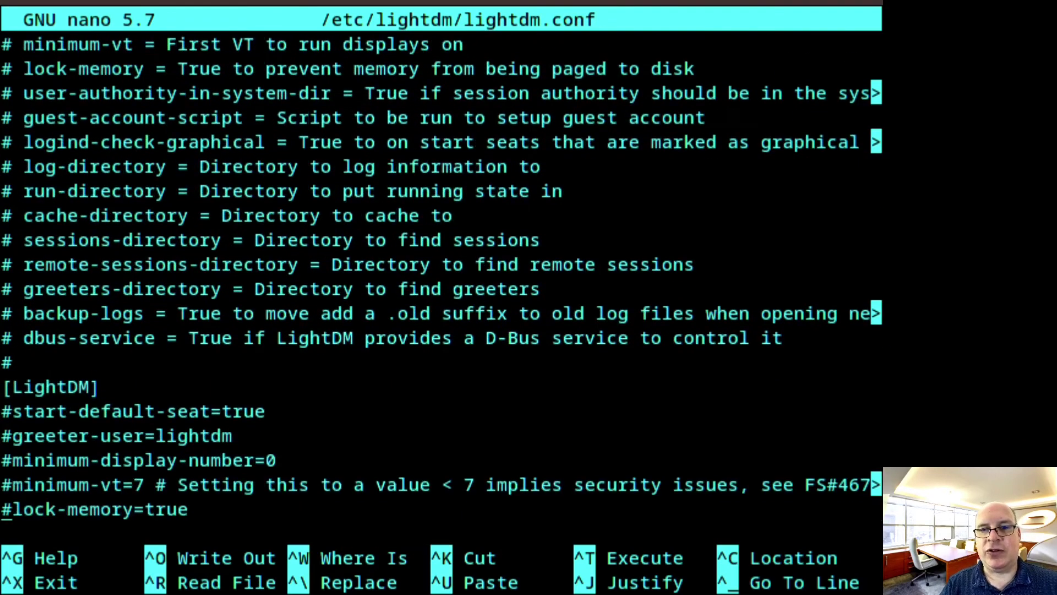
pyautogui.press('Down')
pyautogui.press('Down')
pyautogui.press('Down')
pyautogui.press('Down')
pyautogui.press('Down')
pyautogui.press('Down')
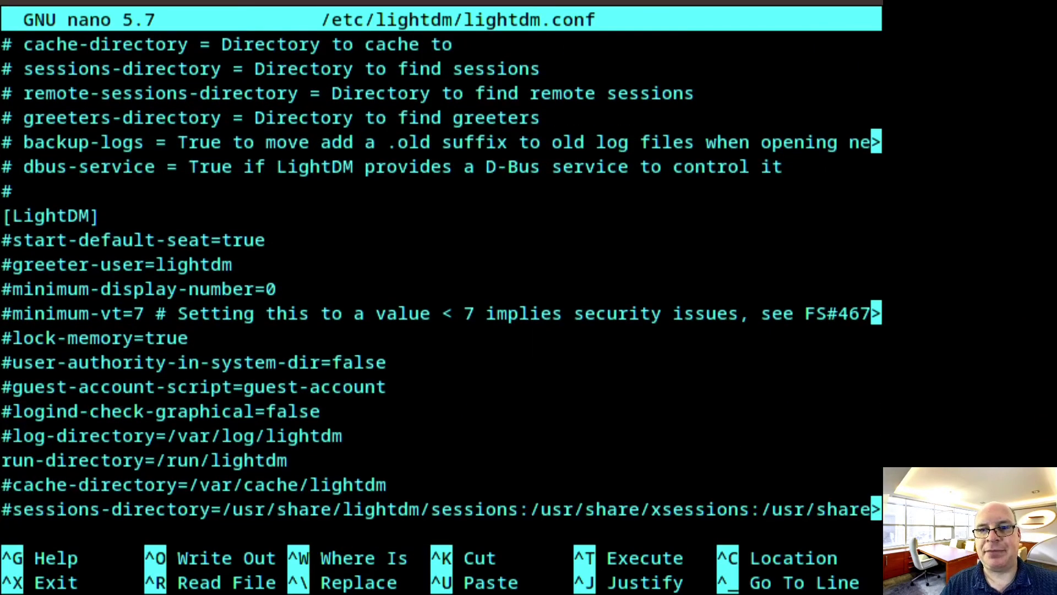
pyautogui.press('Down')
pyautogui.press('Up')
pyautogui.press('Up')
pyautogui.press('Up')
pyautogui.press('Up')
pyautogui.press('Up')
pyautogui.press('Up')
pyautogui.press('Right')
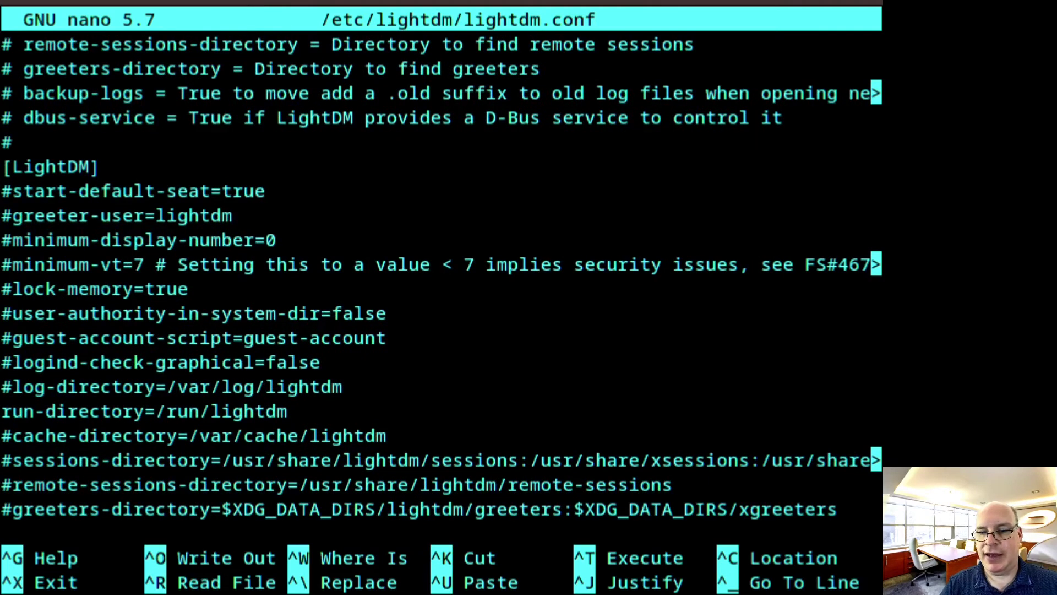
pyautogui.press('BackSpace')
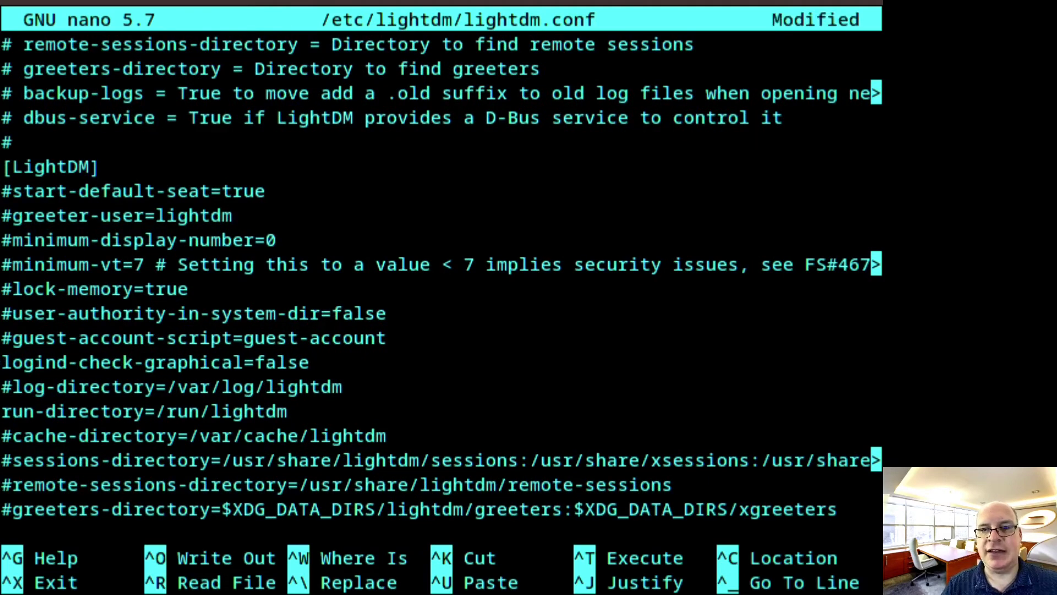
# Change logind-check-graphical from false to true and save the file
pyautogui.press('Right')
pyautogui.press('Right')
pyautogui.press('Right')
pyautogui.press('Right')
pyautogui.press('Right')
pyautogui.press('Right')
pyautogui.press('Right')
pyautogui.press('Right')
pyautogui.press('Right')
pyautogui.press('Right')
pyautogui.press('Right')
pyautogui.press('Right')
pyautogui.press('Right')
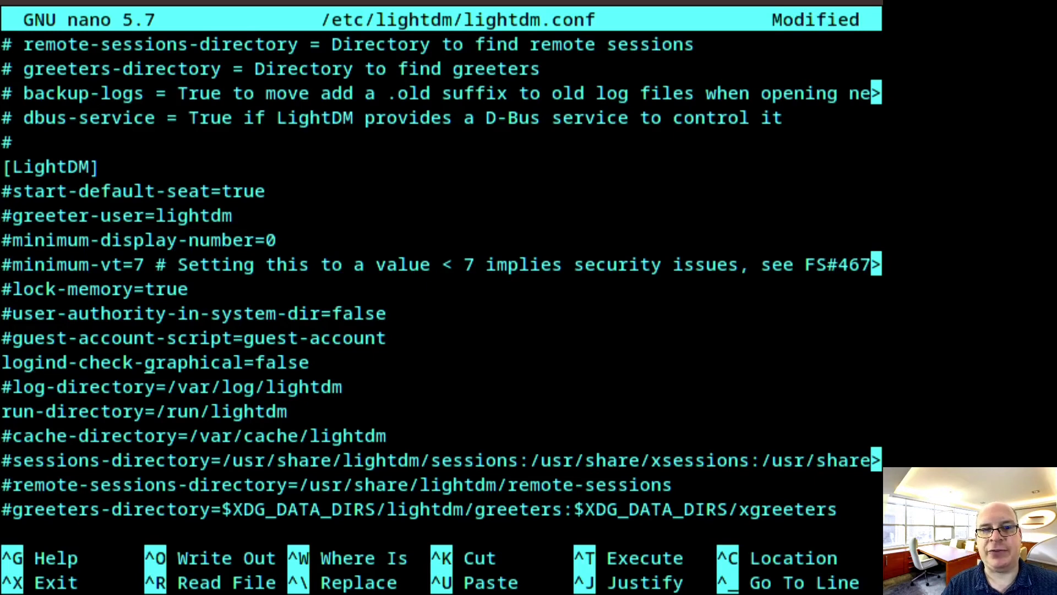
pyautogui.press('Right')
pyautogui.press('Right')
pyautogui.press('Right')
pyautogui.press('Right')
pyautogui.press('Right')
pyautogui.press('Right')
pyautogui.press('Right')
pyautogui.press('Right')
pyautogui.press('Right')
pyautogui.press('Right')
pyautogui.press('Right')
pyautogui.press('Right')
pyautogui.press('Right')
pyautogui.press('Right')
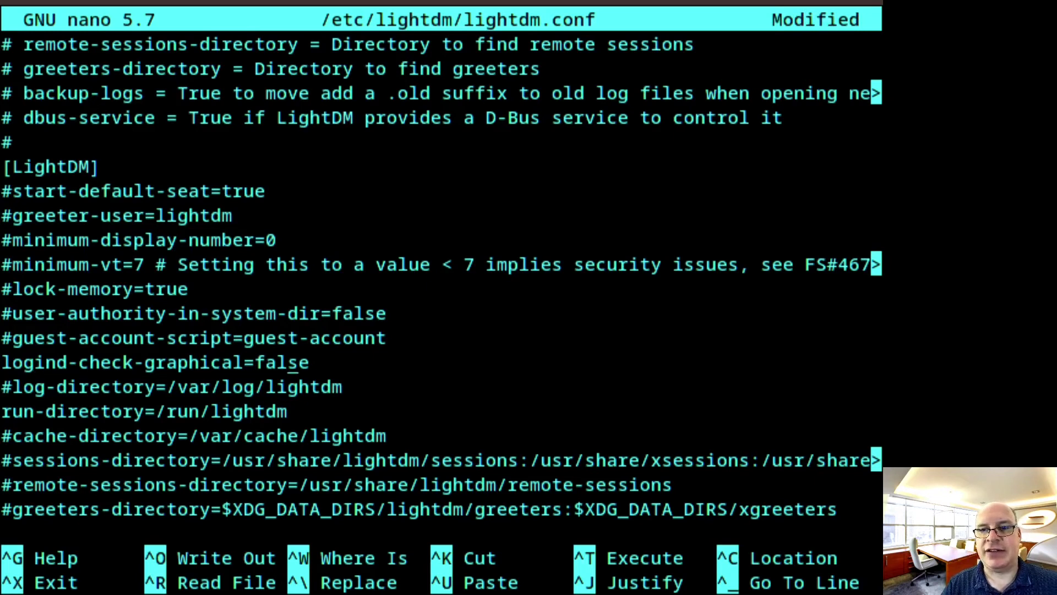
pyautogui.press('Right')
pyautogui.press('BackSpace')
pyautogui.press('BackSpace')
pyautogui.press('BackSpace')
pyautogui.press('BackSpace')
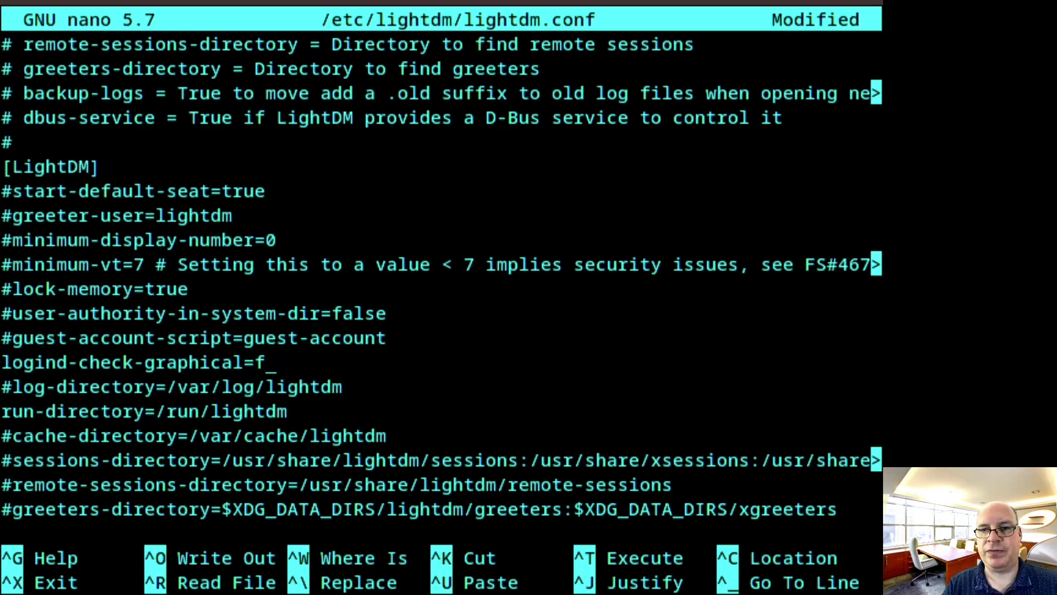
pyautogui.press('BackSpace')
pyautogui.write('true')
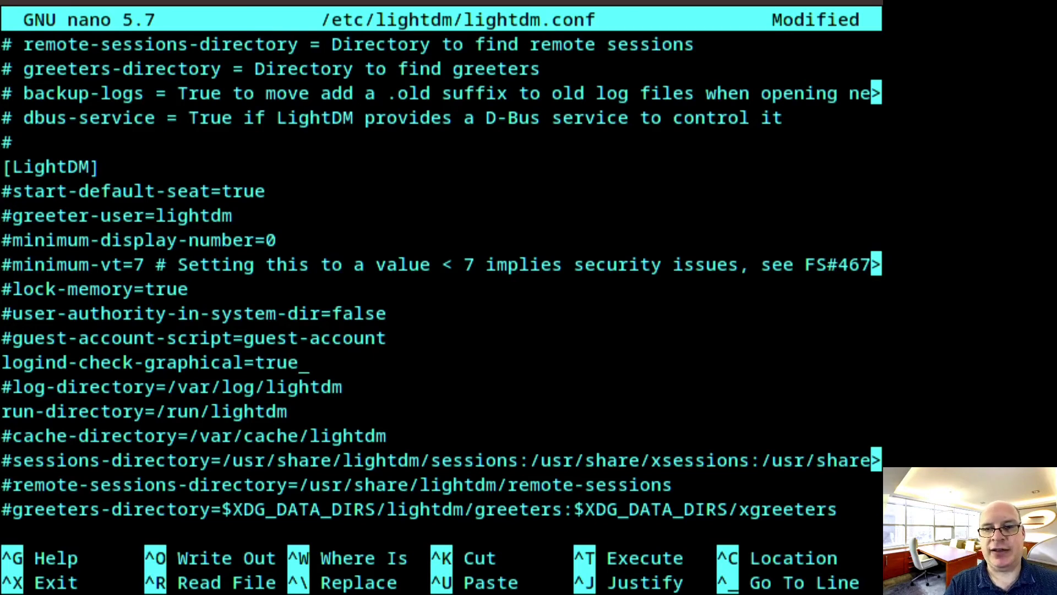
pyautogui.hotkey('ctrl', 'x')
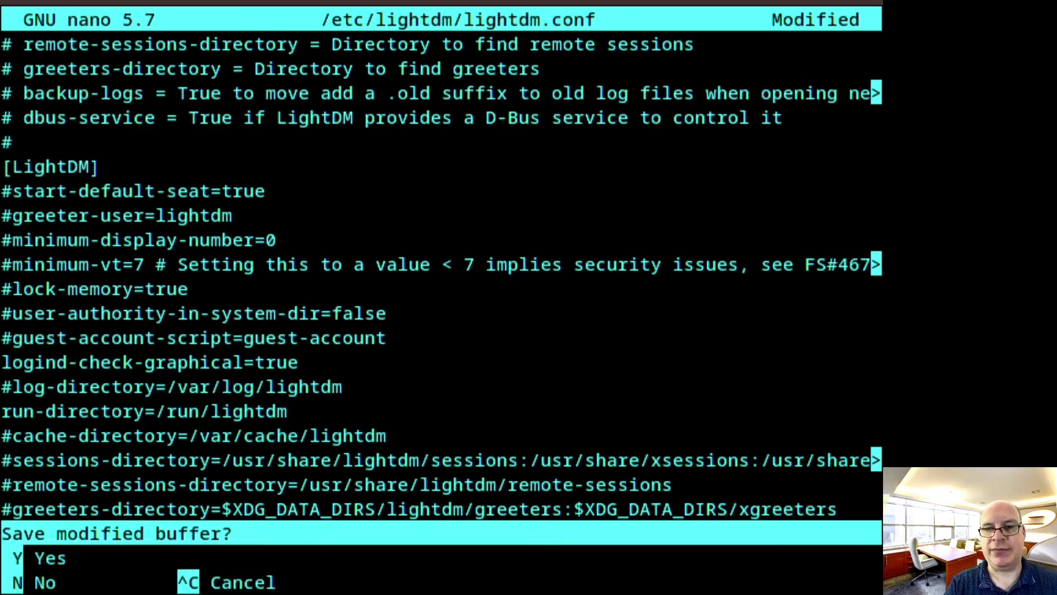
pyautogui.press('y')
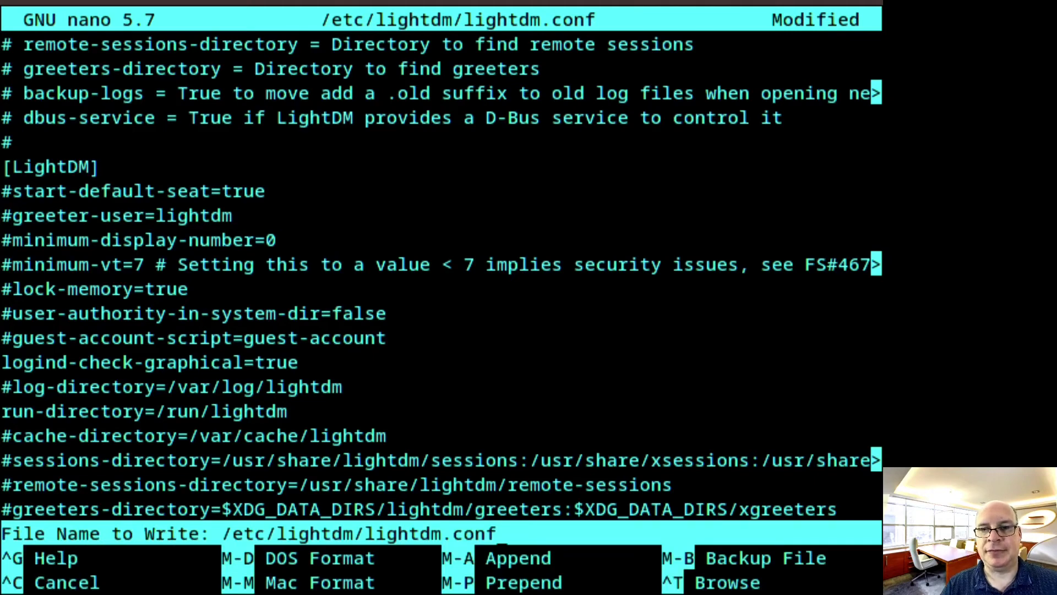
pyautogui.press('Return')
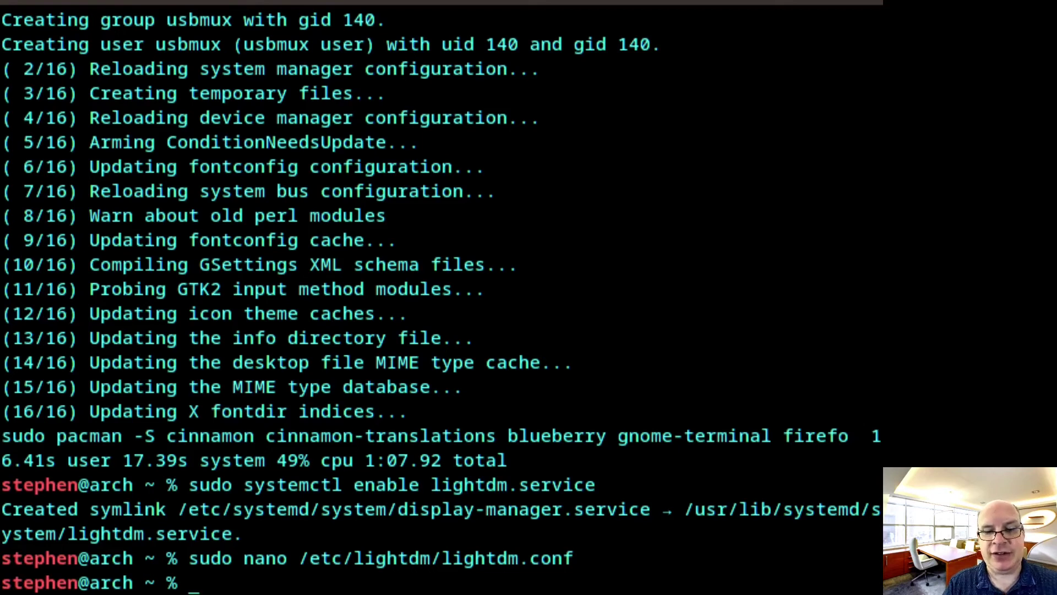
# Install Kdenlive from Flathub with sudo flatpak install -y kdenlive
pyautogui.write('sudo')
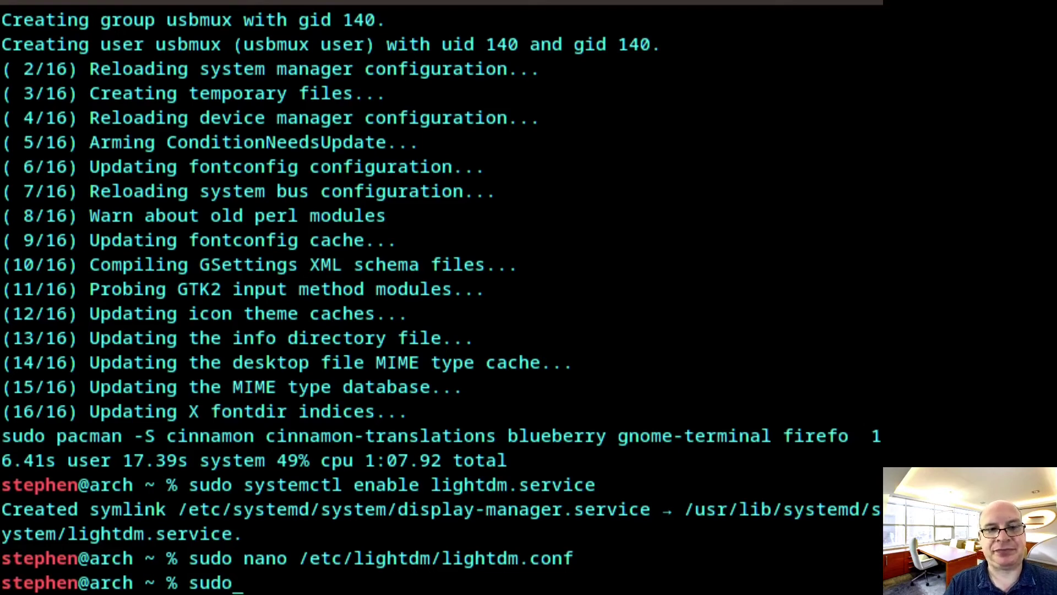
pyautogui.write(' flatp')
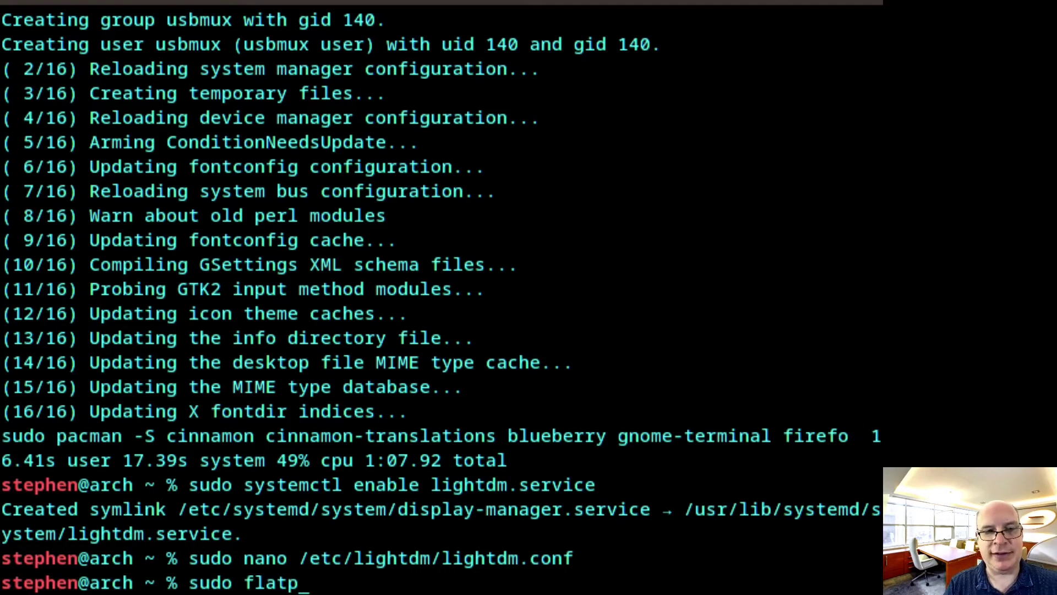
pyautogui.write('ak install ')
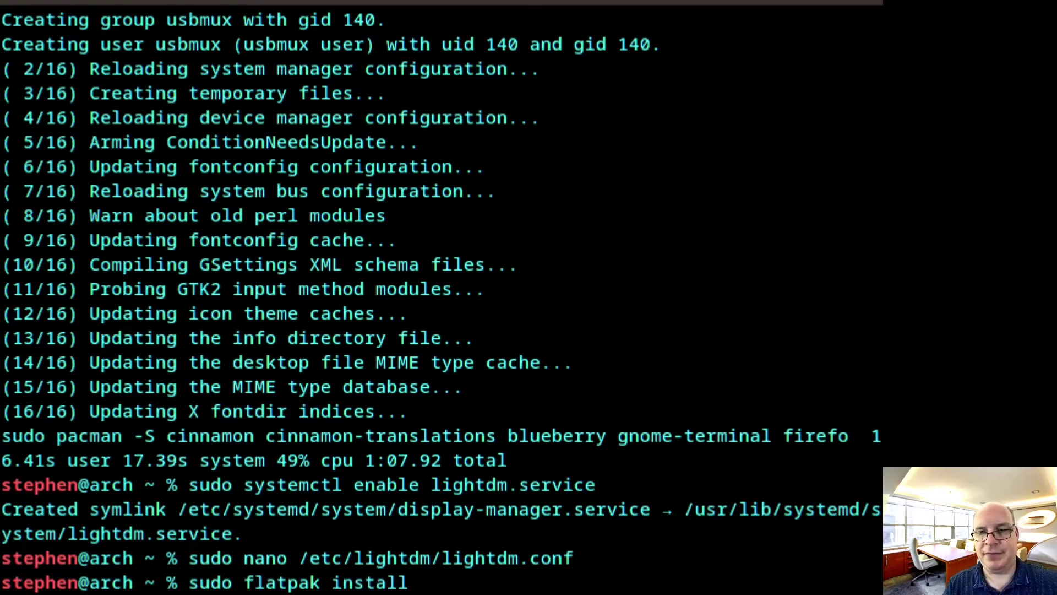
pyautogui.write('-y')
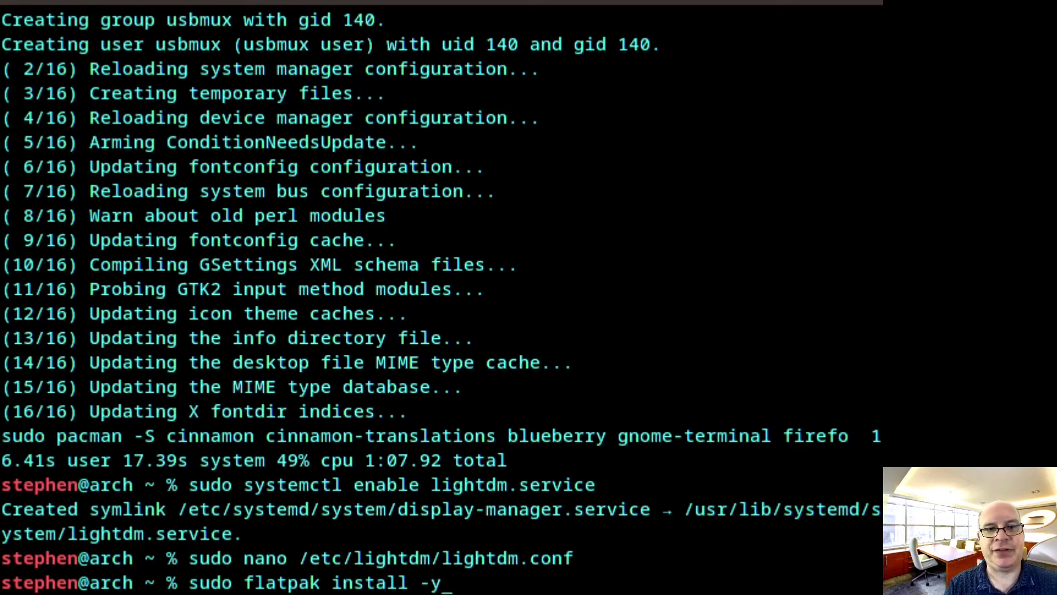
pyautogui.write(' kdenlive')
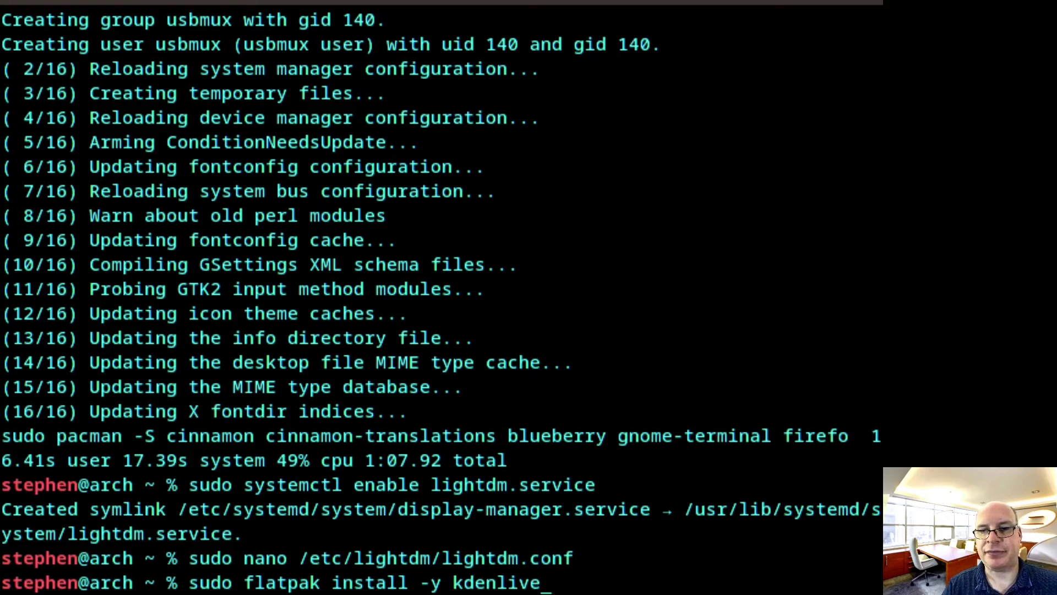
pyautogui.press('Return')
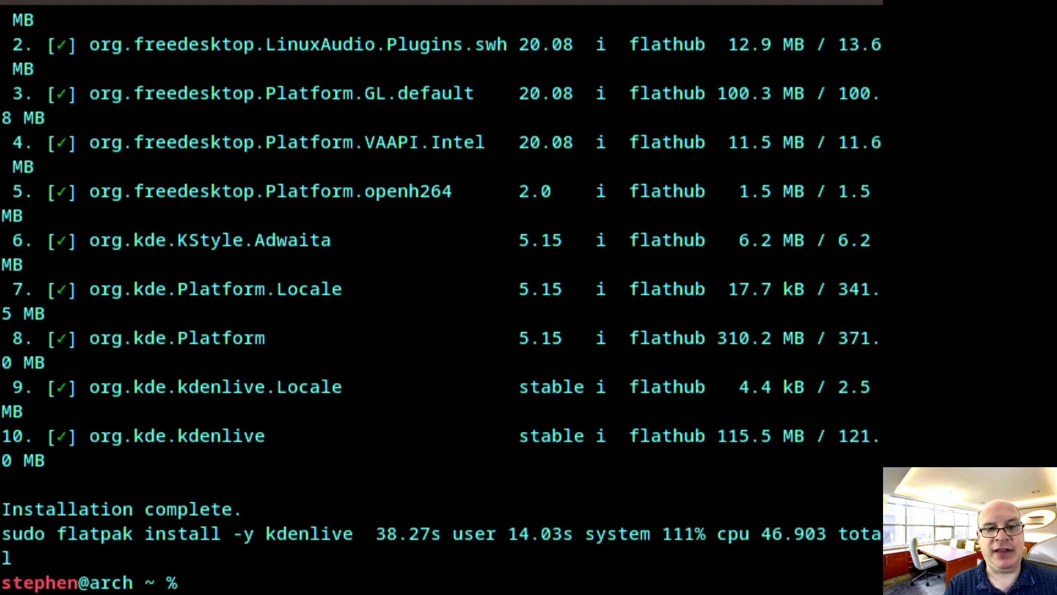
# Install timeshift-bin and timeshift-autosnap with yay, answering N to show diffs
pyautogui.write('yay ')
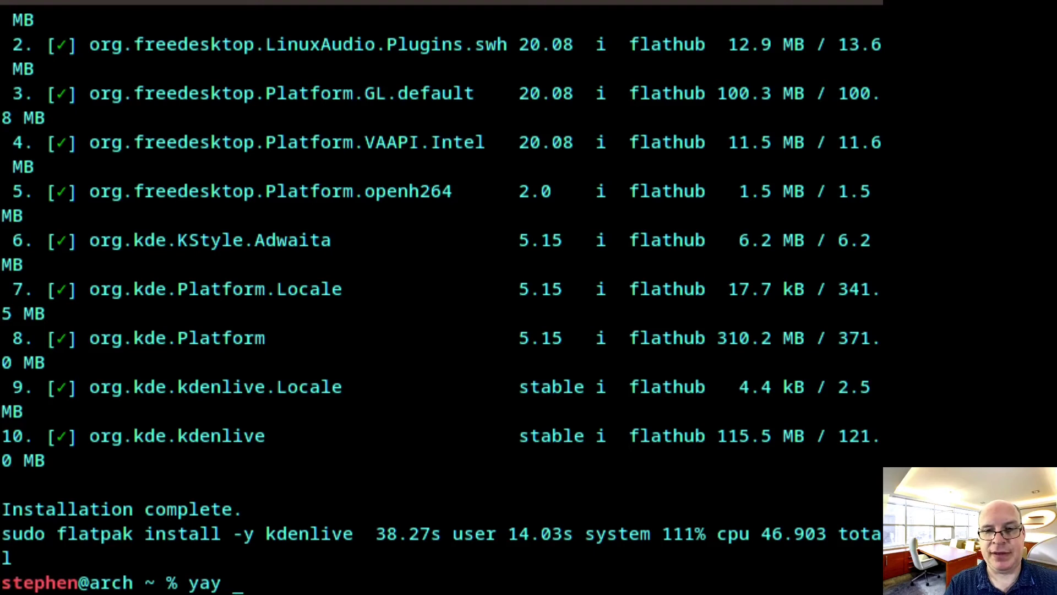
pyautogui.write('-S ')
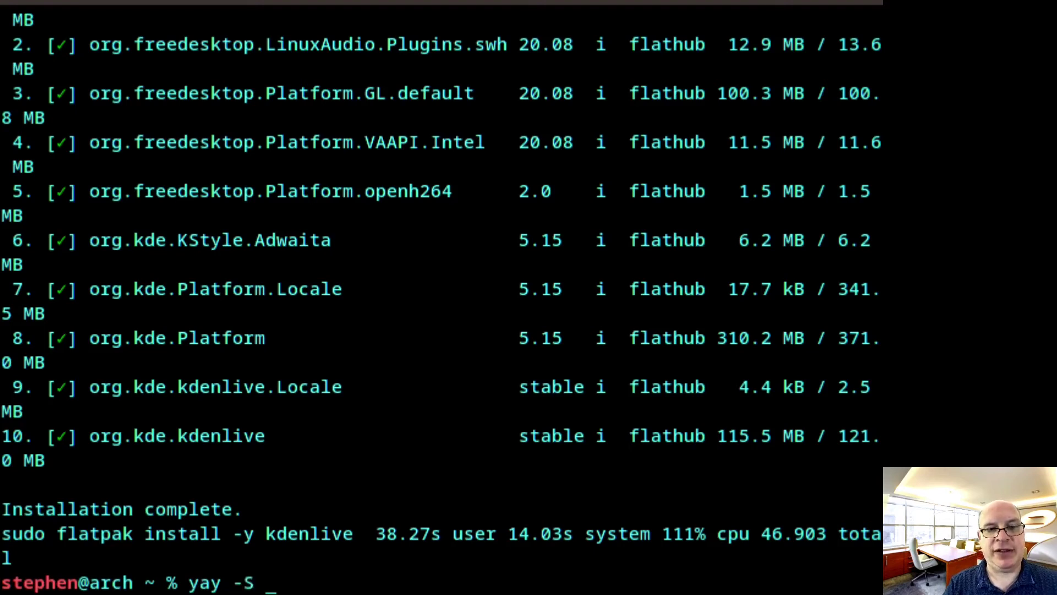
pyautogui.write('time')
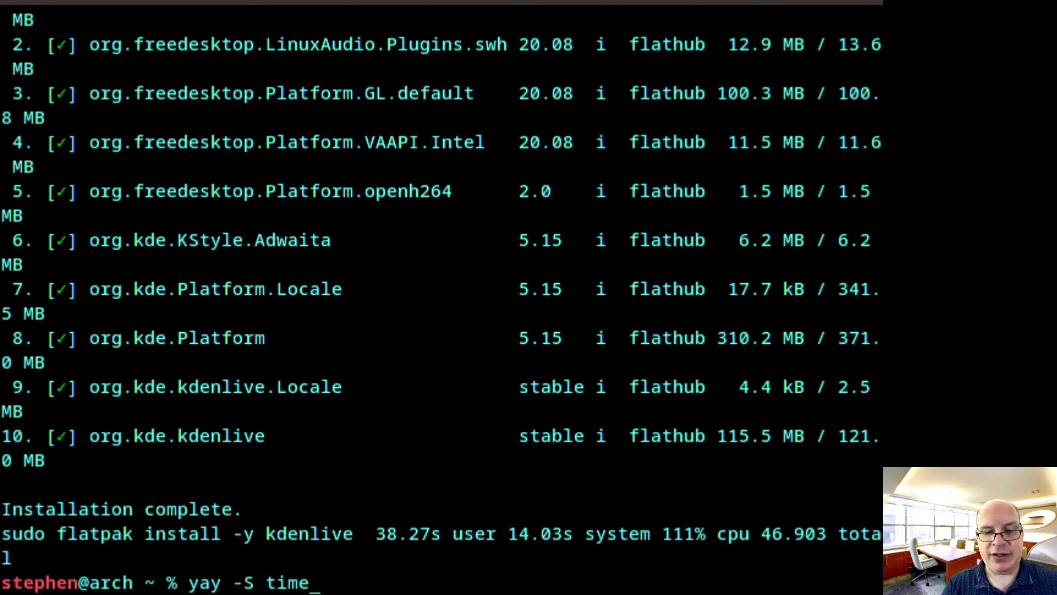
pyautogui.write('shift-bin')
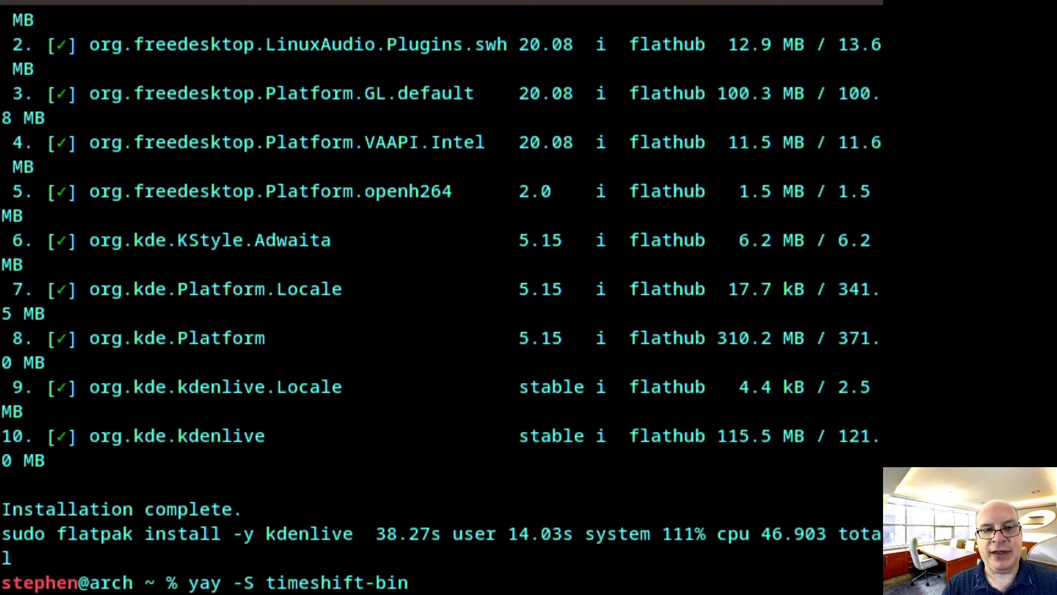
pyautogui.write(' timesh')
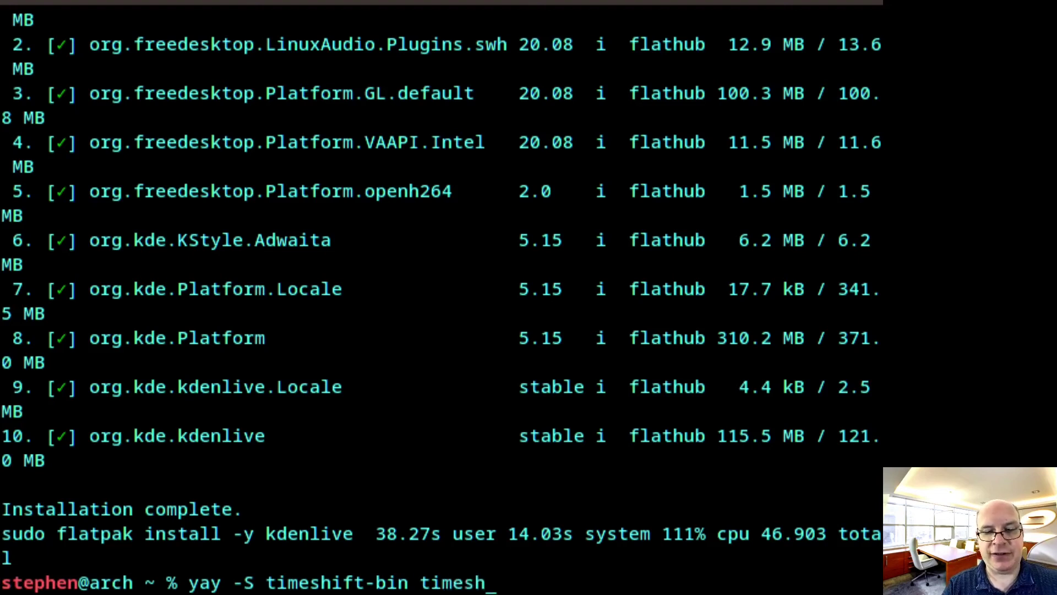
pyautogui.write('ift')
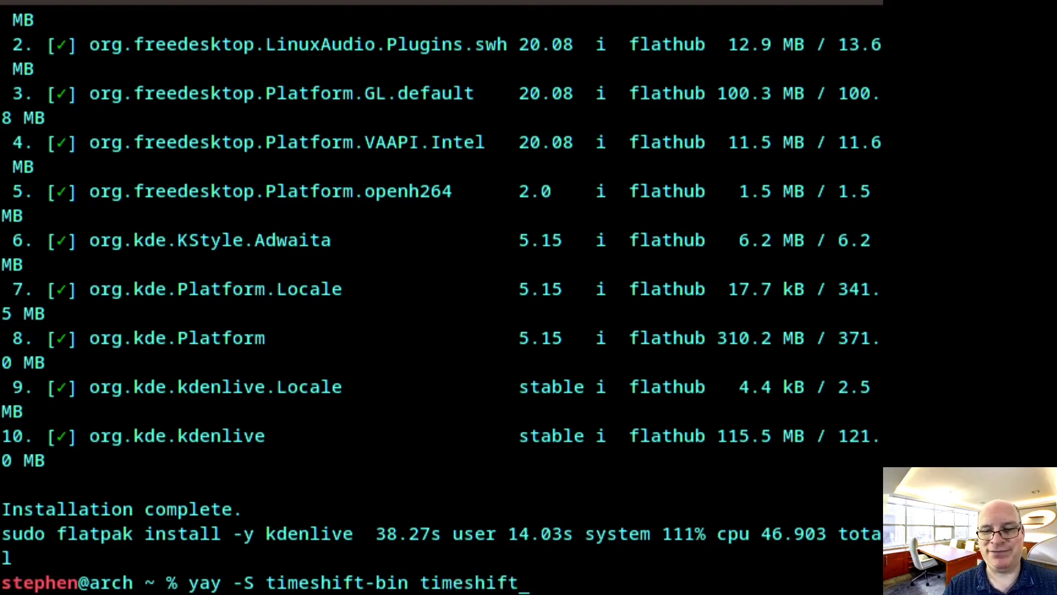
pyautogui.write('-')
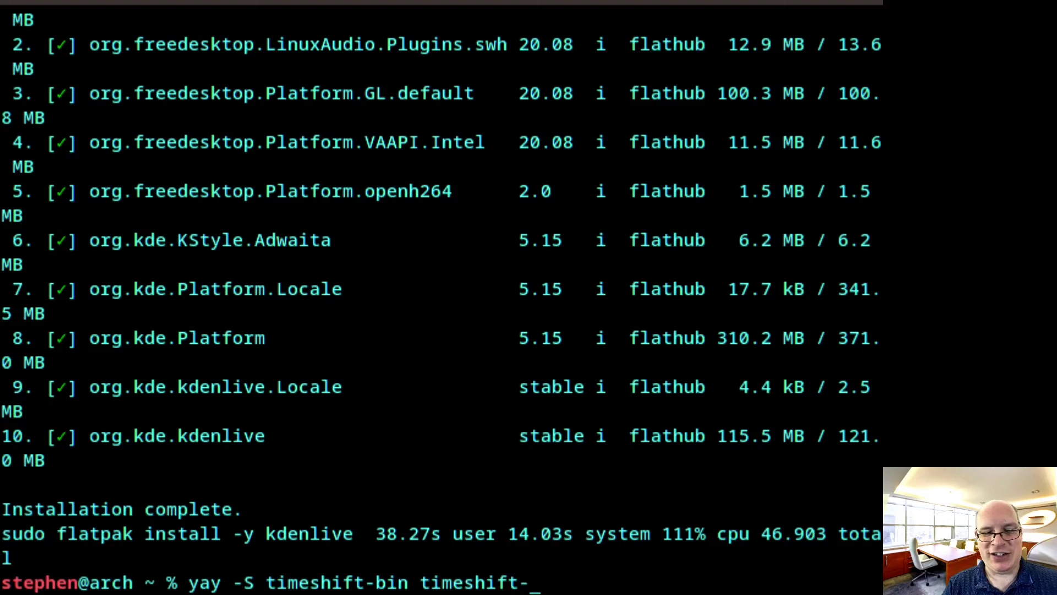
pyautogui.write('autosnap')
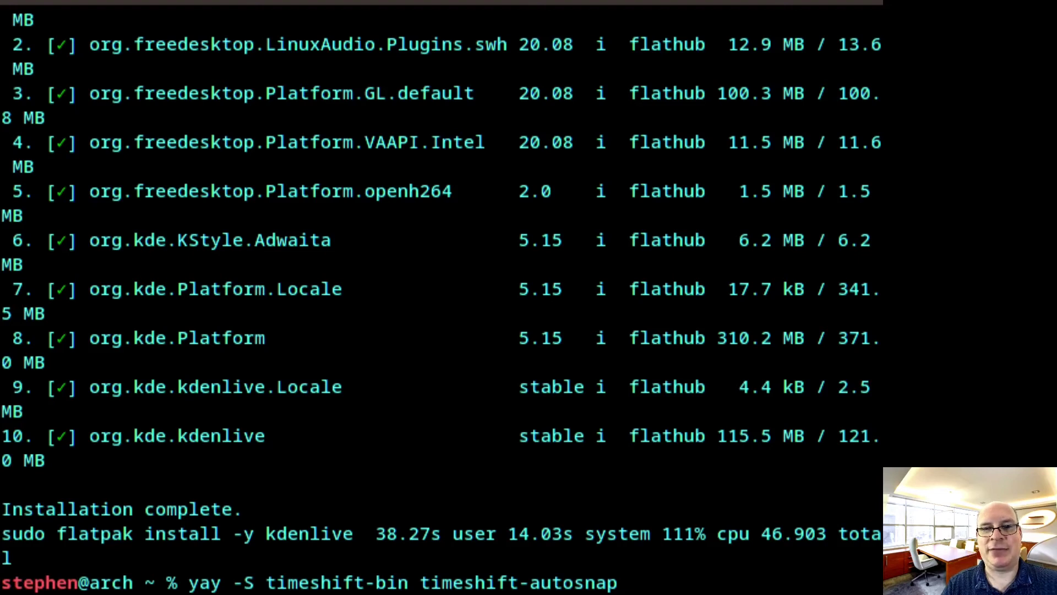
pyautogui.press('Return')
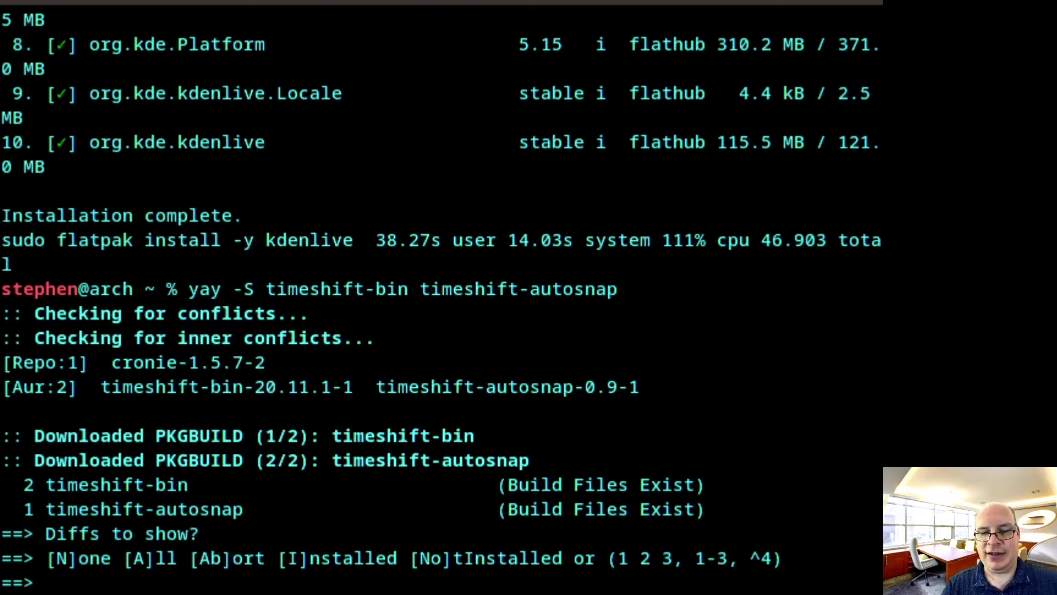
pyautogui.write('N')
pyautogui.press('Return')
pyautogui.press('Return')
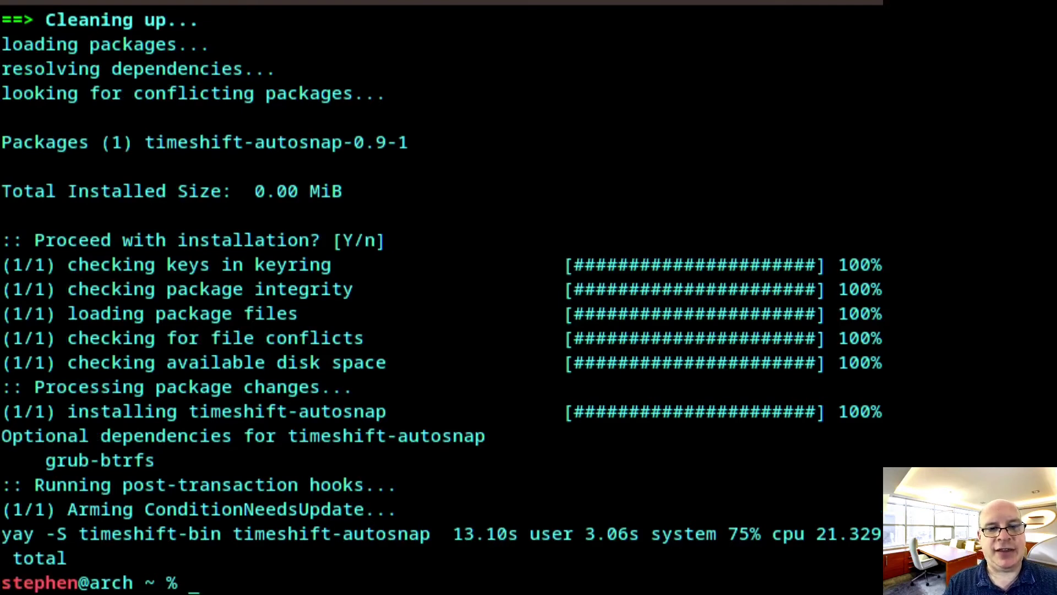
# Run yay -S ttf-ms-fonts pamac-all gufw tlpui to install fonts and tools
pyautogui.write('yay -S')
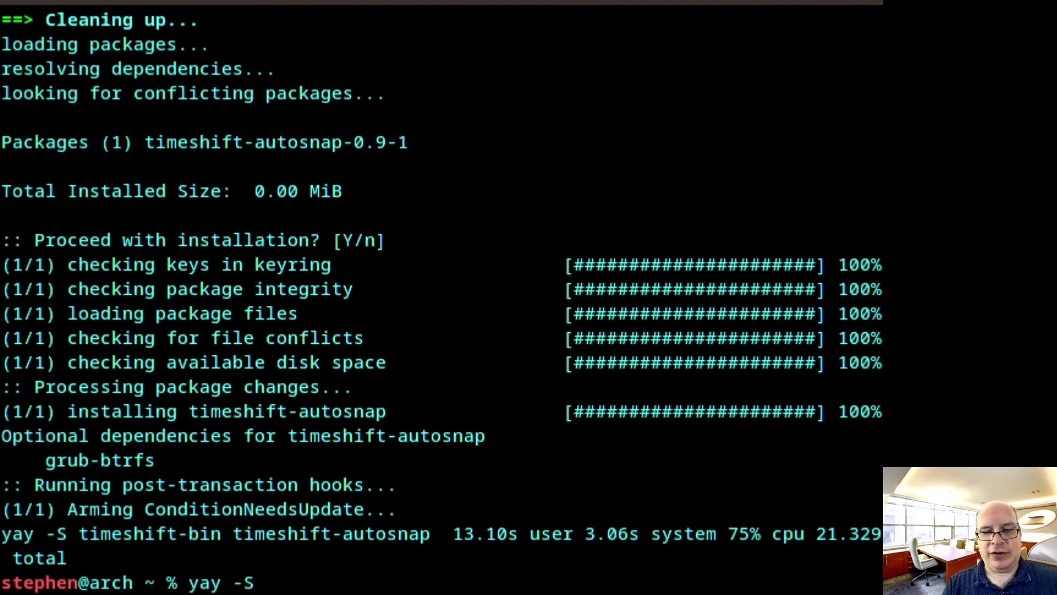
pyautogui.write(' ttf')
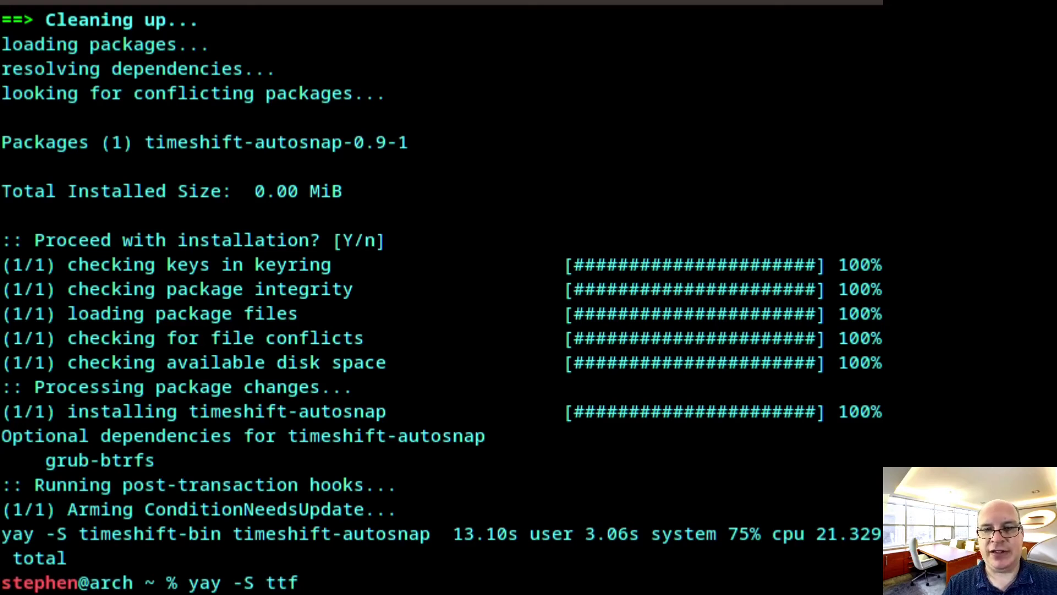
pyautogui.write('-ms')
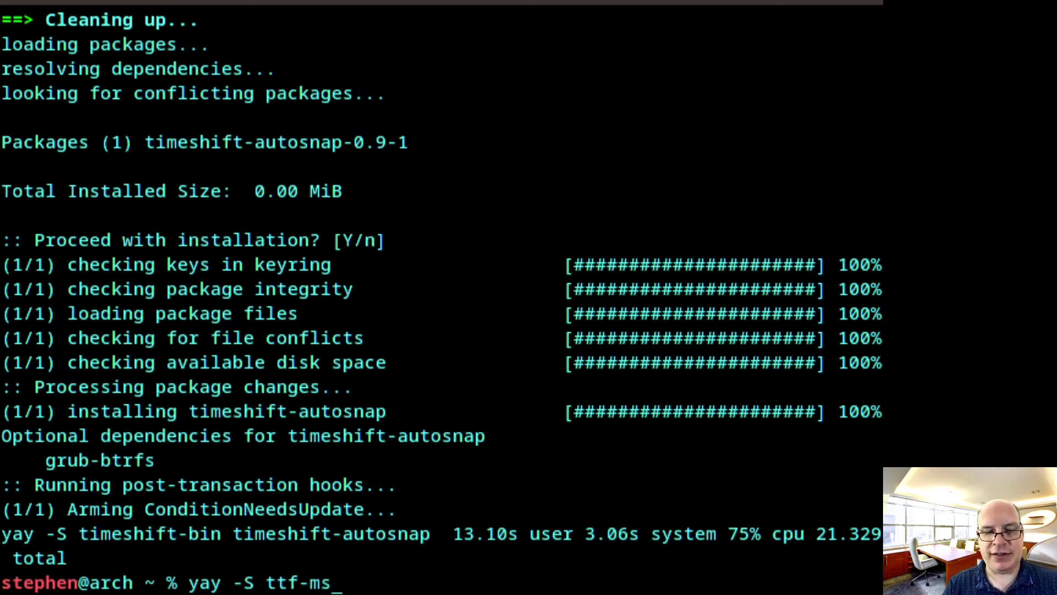
pyautogui.write('-fonts')
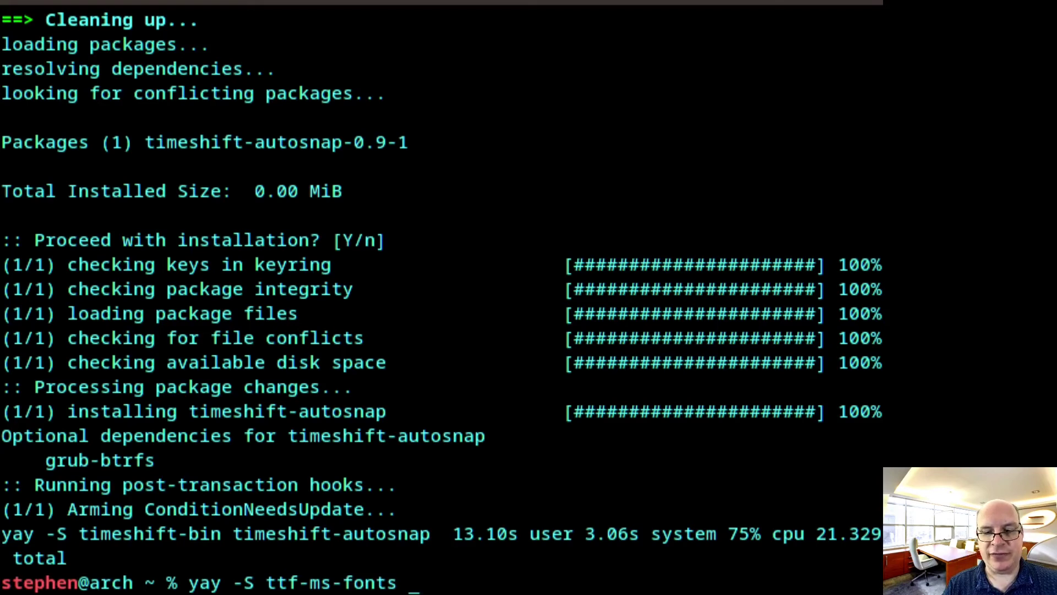
pyautogui.write('pama')
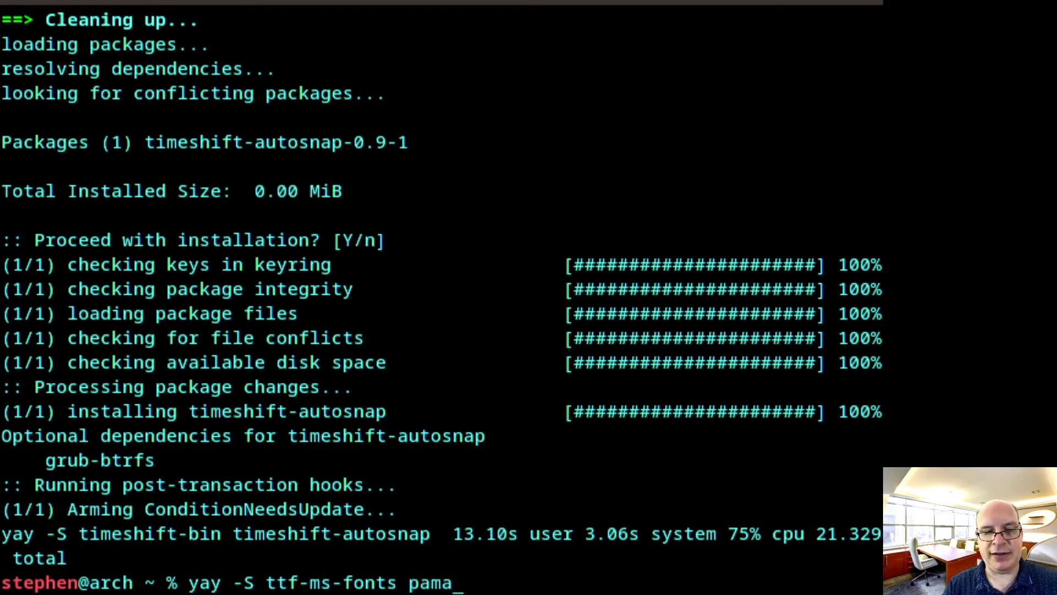
pyautogui.write('c-a')
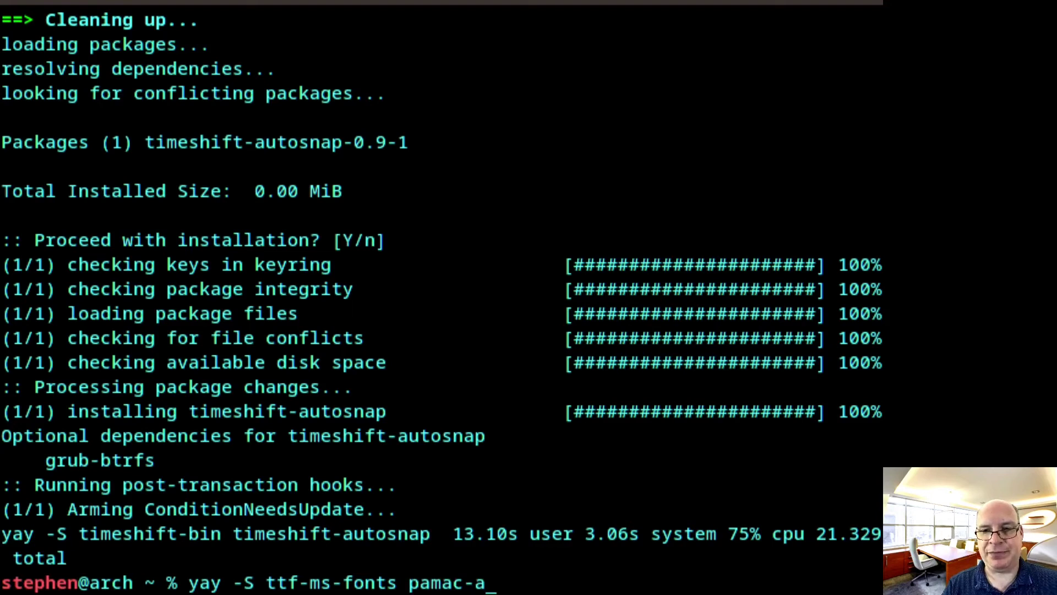
pyautogui.write('ll ')
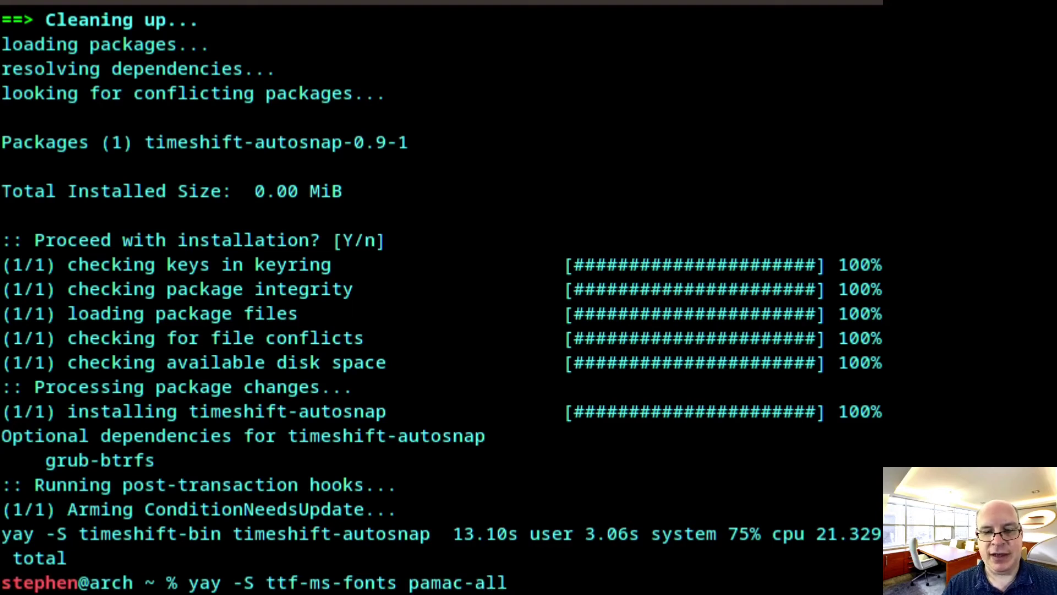
pyautogui.write('g')
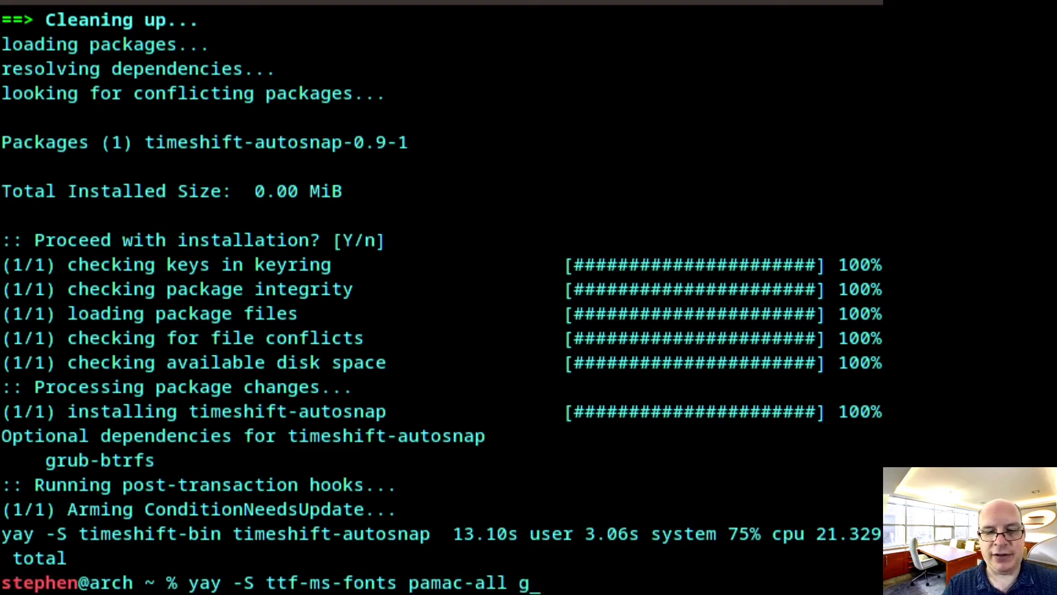
pyautogui.write('uf')
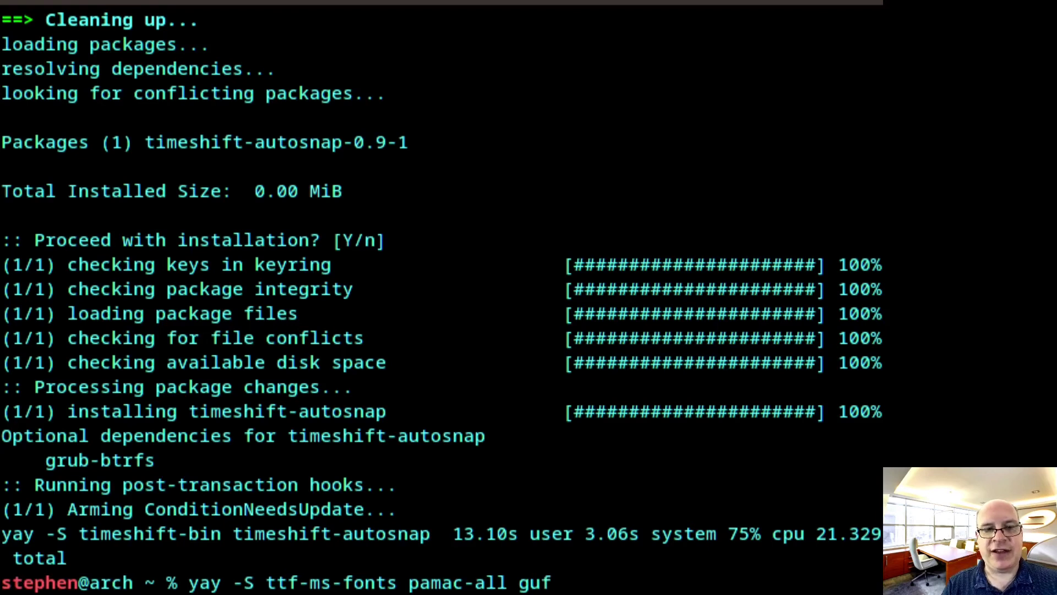
pyautogui.write('w ')
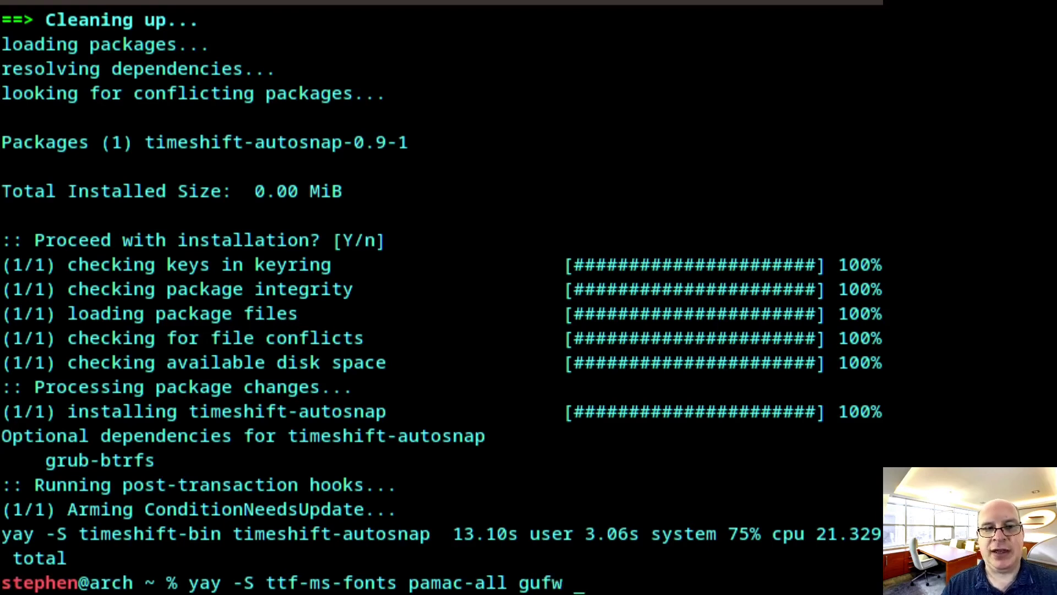
pyautogui.write('tlp')
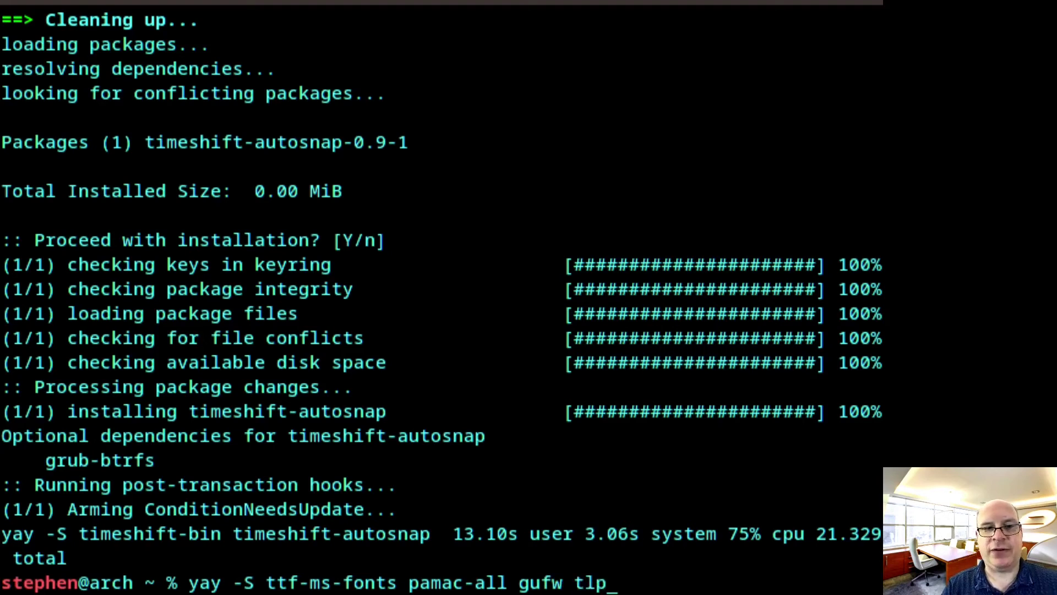
pyautogui.write('ui')
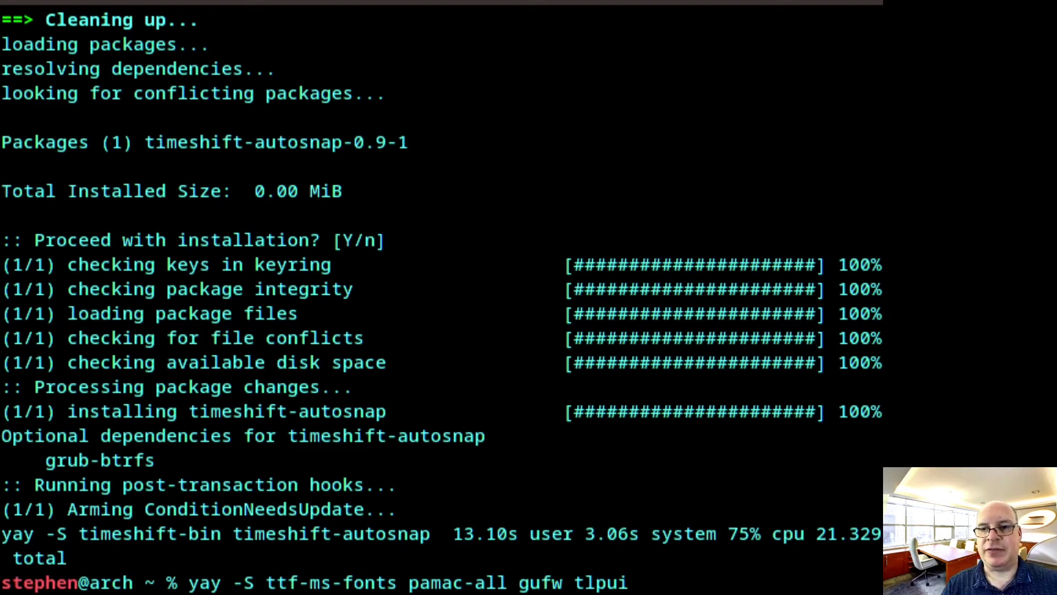
pyautogui.press('Return')
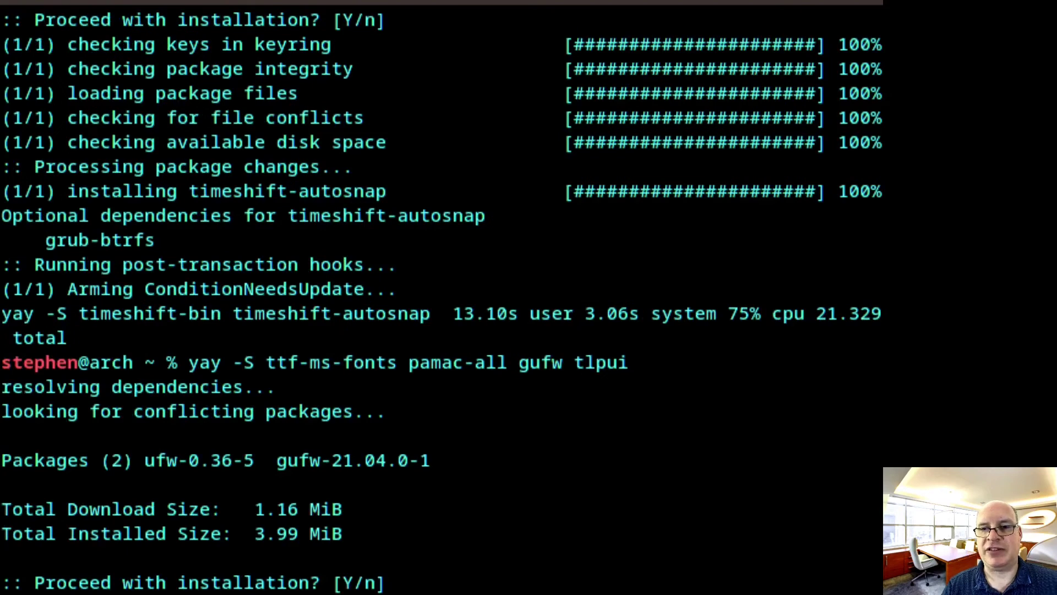
# Accept default providers and prompts, skip diffs with N, and confirm the 25 dependency packages
pyautogui.press('Return')
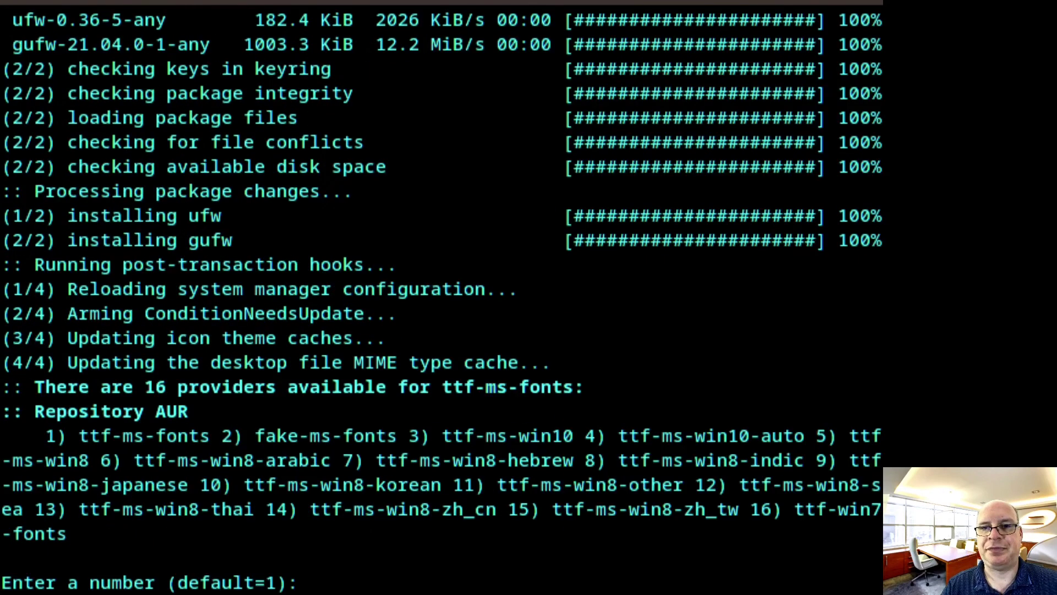
pyautogui.press('Return')
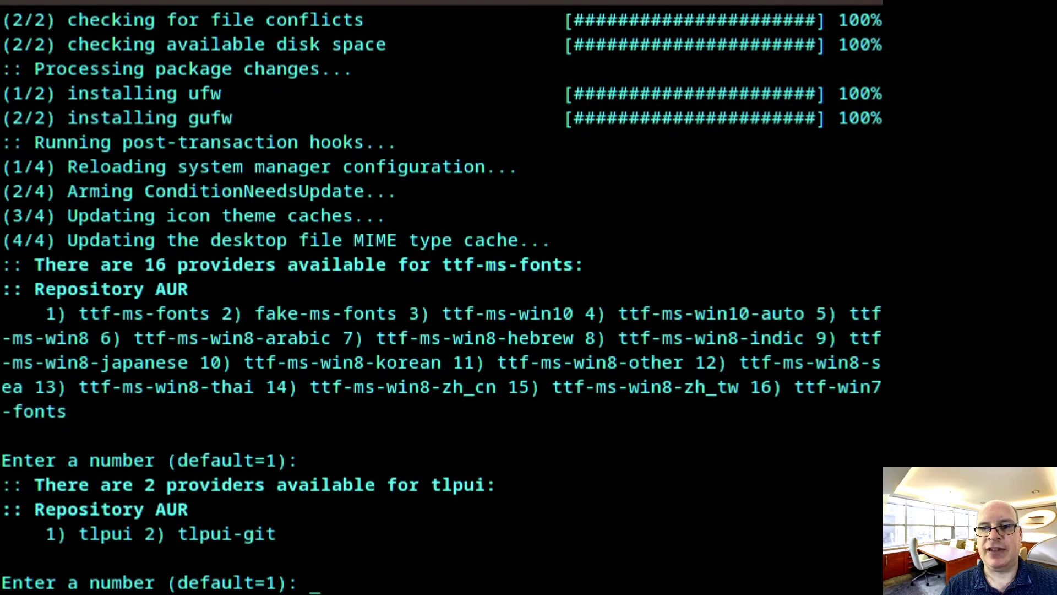
pyautogui.press('Return')
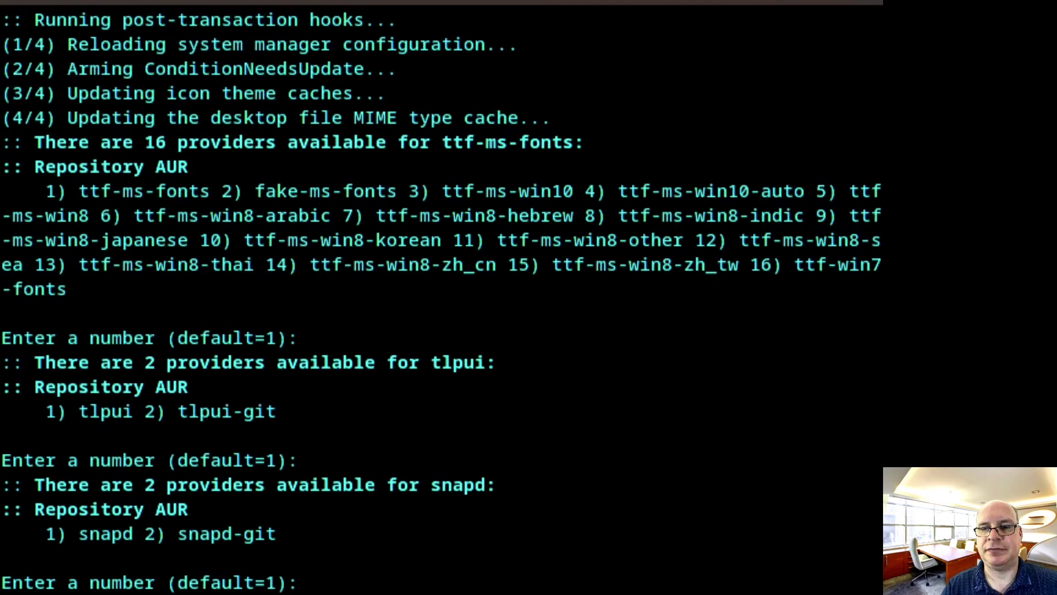
pyautogui.press('Return')
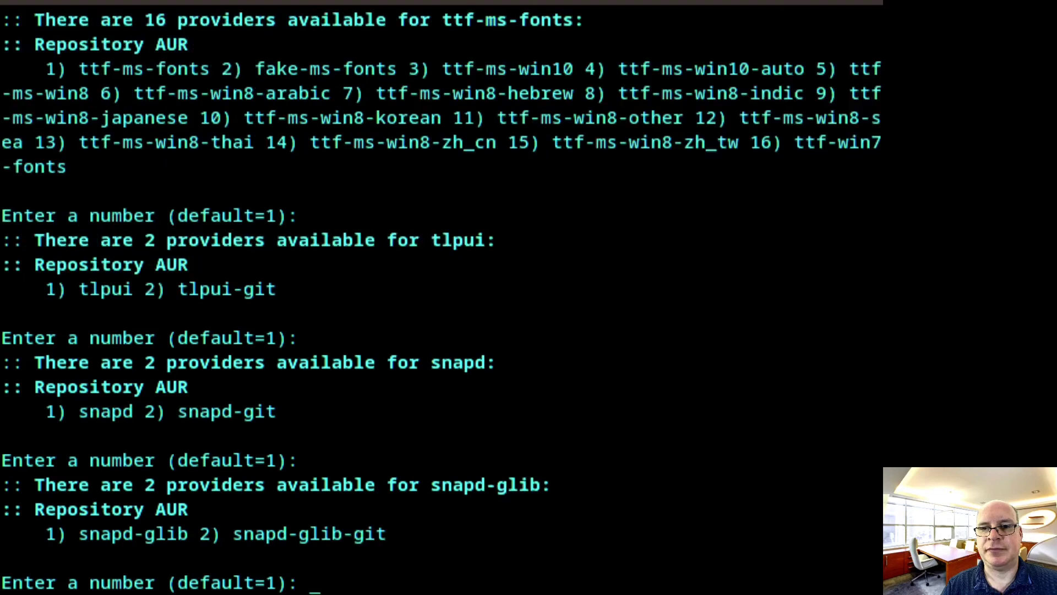
pyautogui.press('Return')
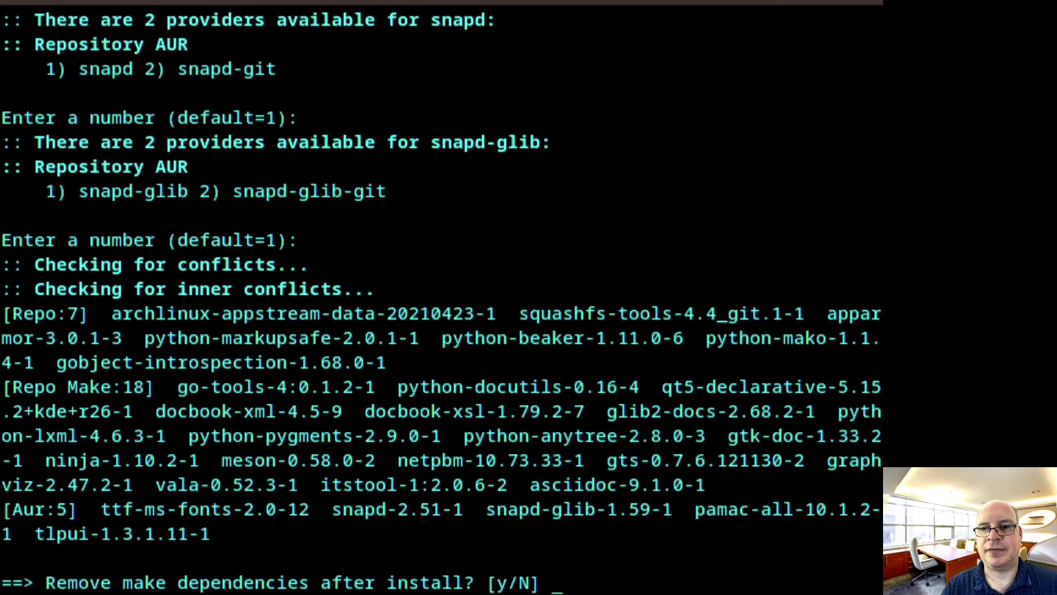
pyautogui.press('Return')
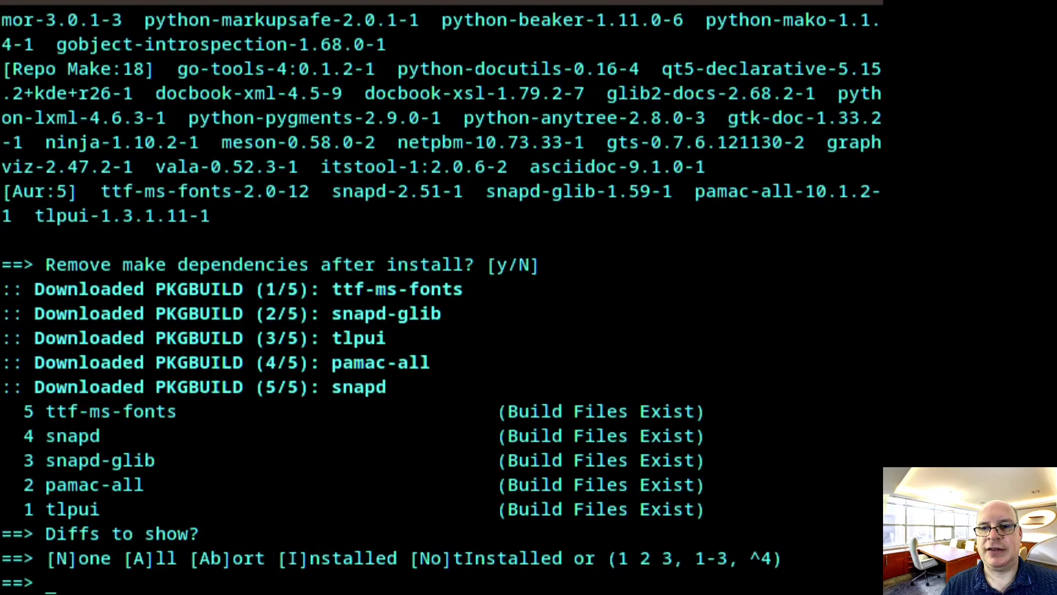
pyautogui.write('N')
pyautogui.press('Return')
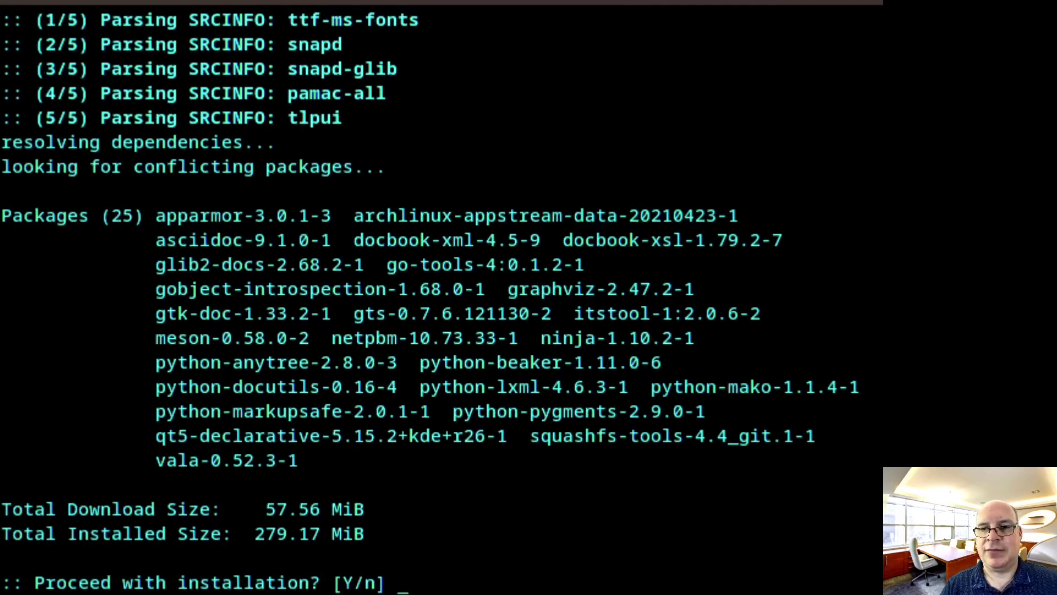
pyautogui.press('Return')
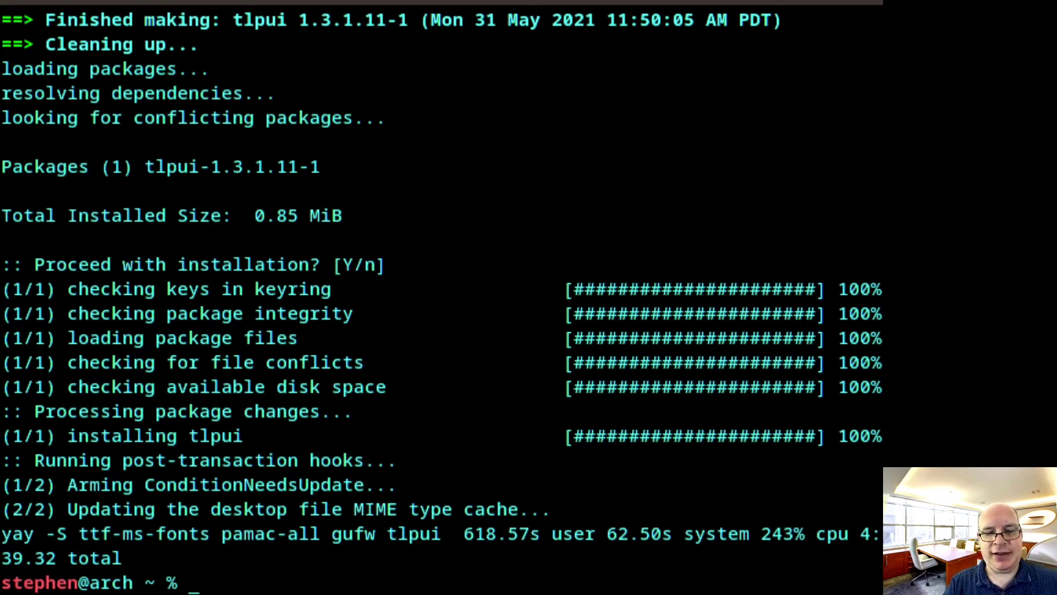
# Install acpi_call-dkms and xf86-input-wacom with sudo pacman -S
pyautogui.write('sudo ')
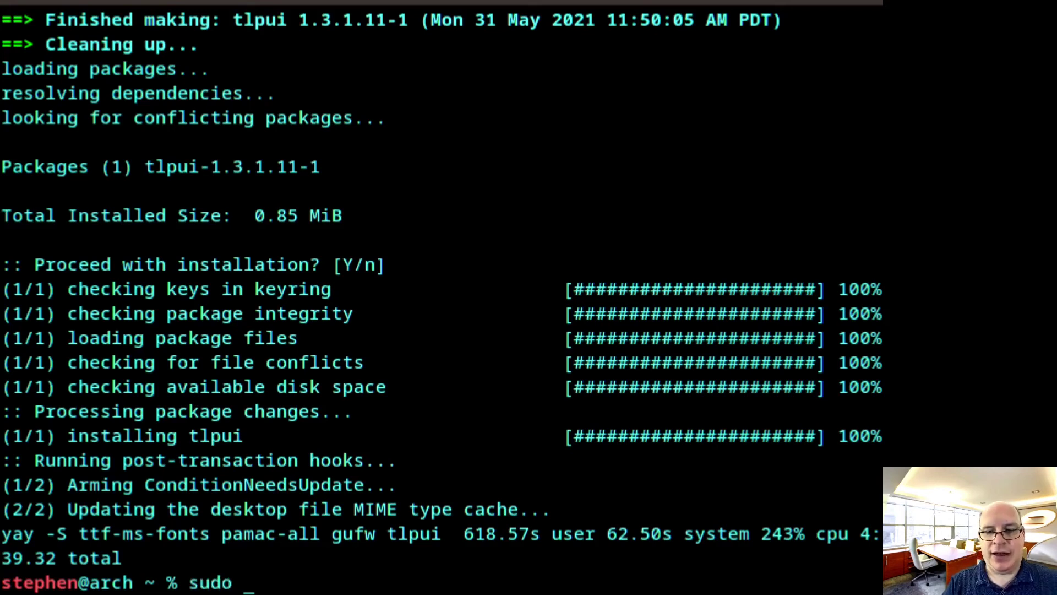
pyautogui.write('pacman')
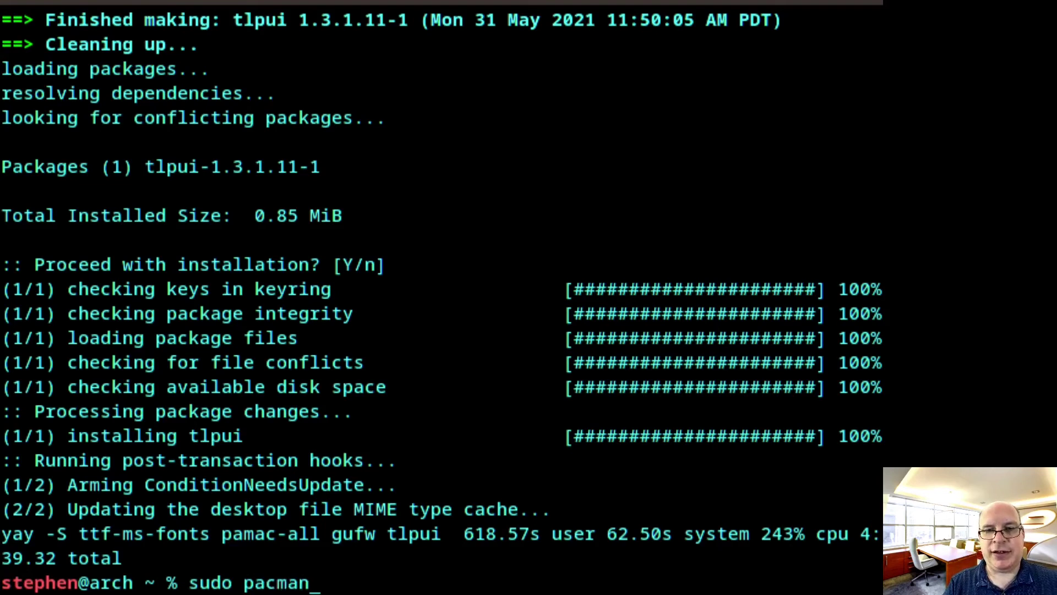
pyautogui.write(' -')
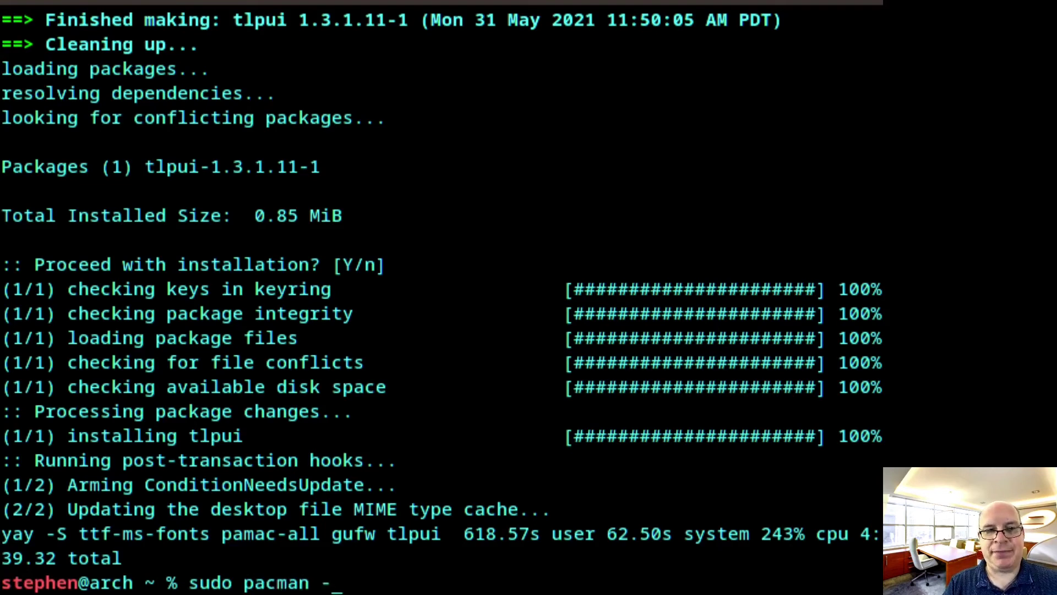
pyautogui.write('S')
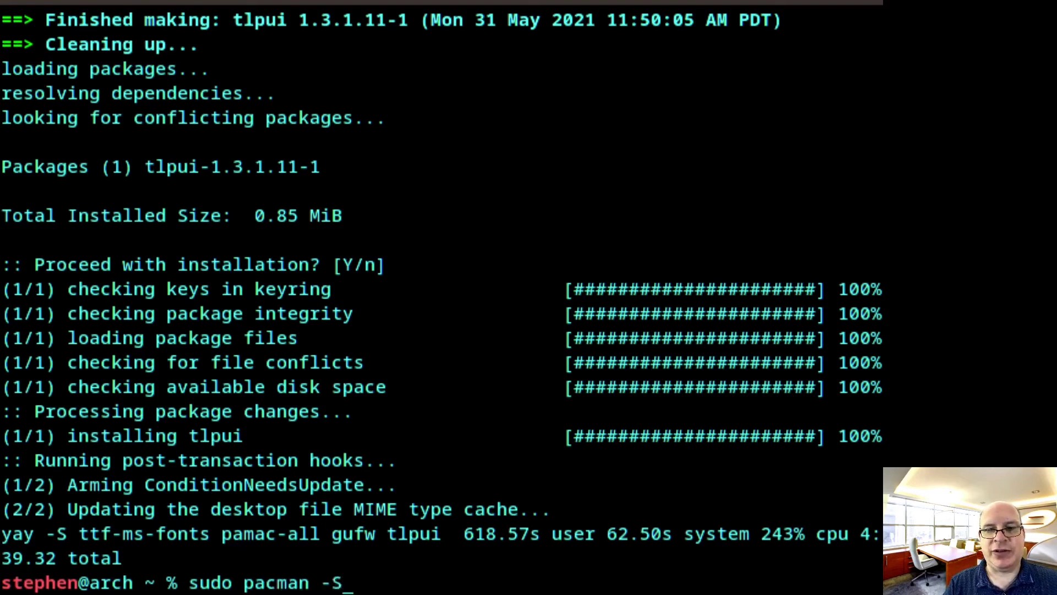
pyautogui.write(' acp')
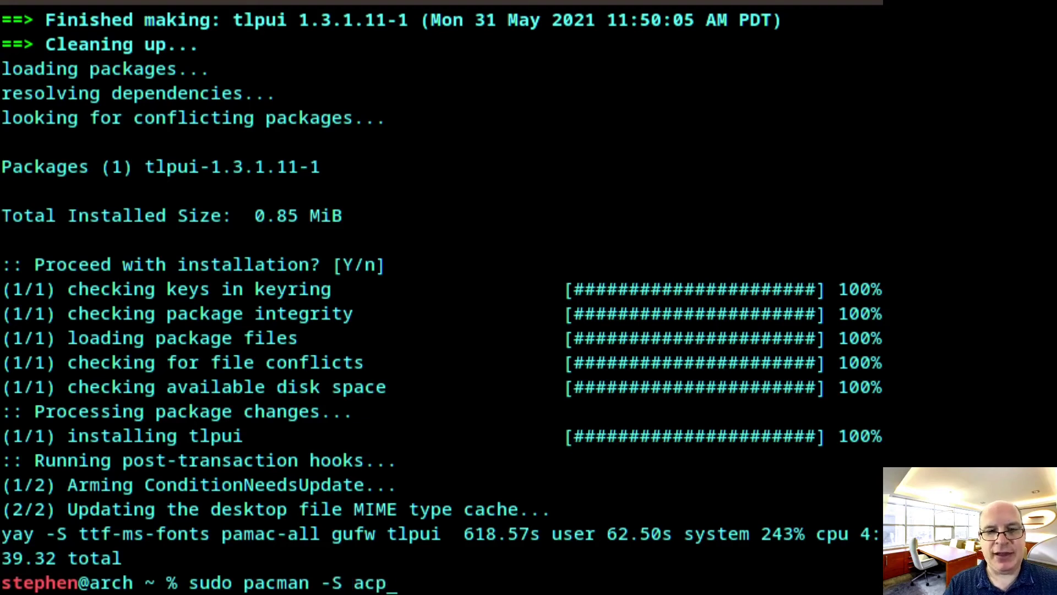
pyautogui.write('i_call-')
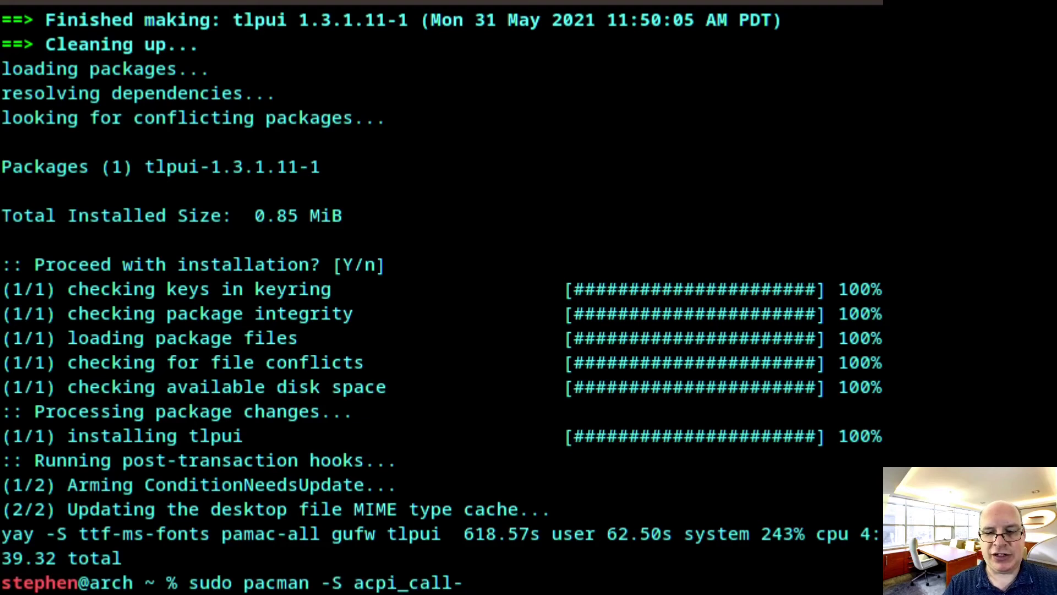
pyautogui.write('dkms')
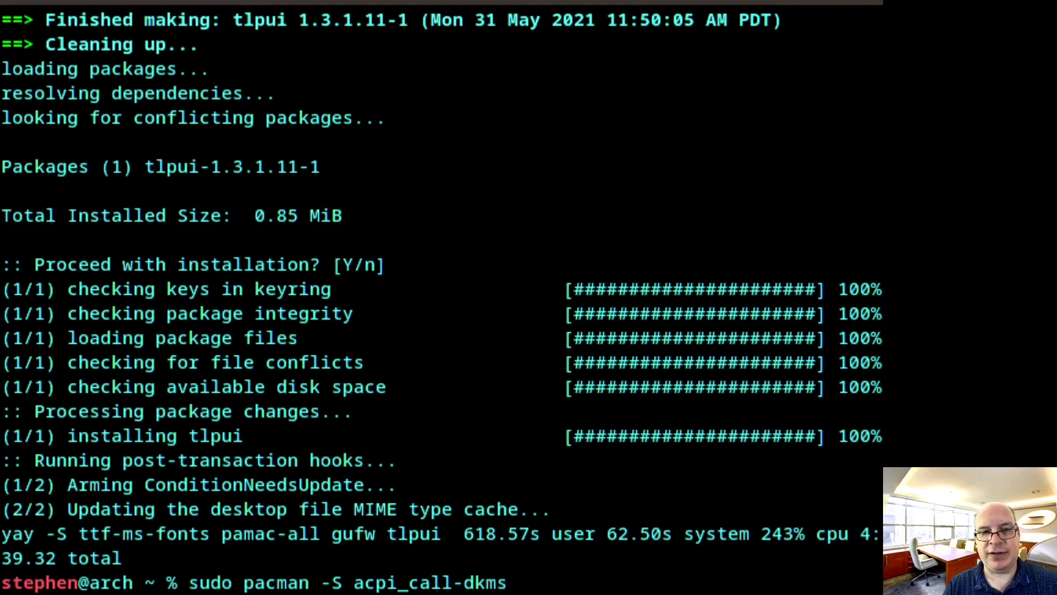
pyautogui.write(' xf')
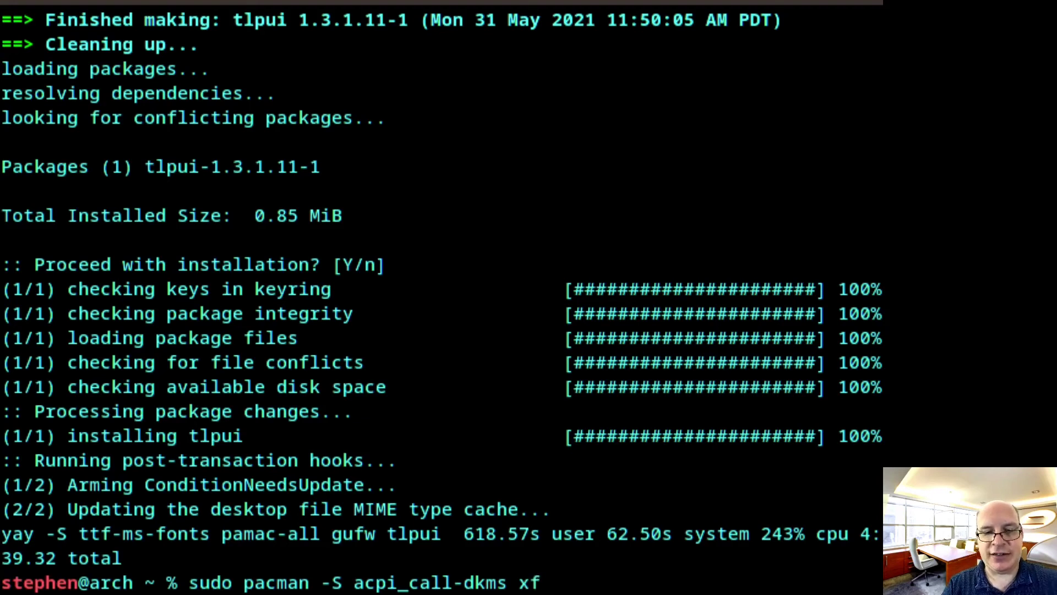
pyautogui.write('86-input-wacom')
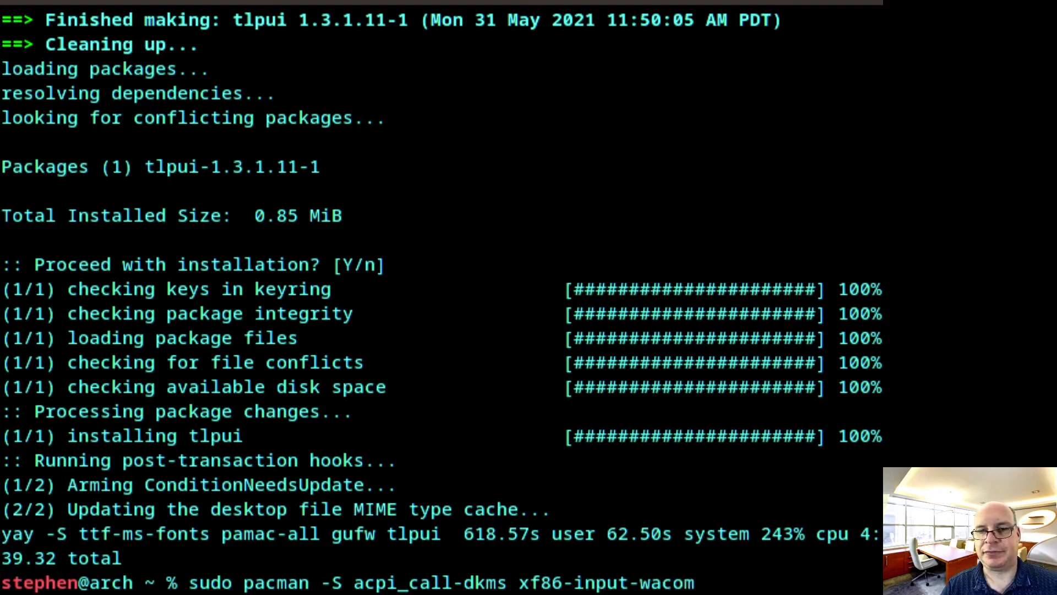
pyautogui.press('Return')
pyautogui.press('Return')
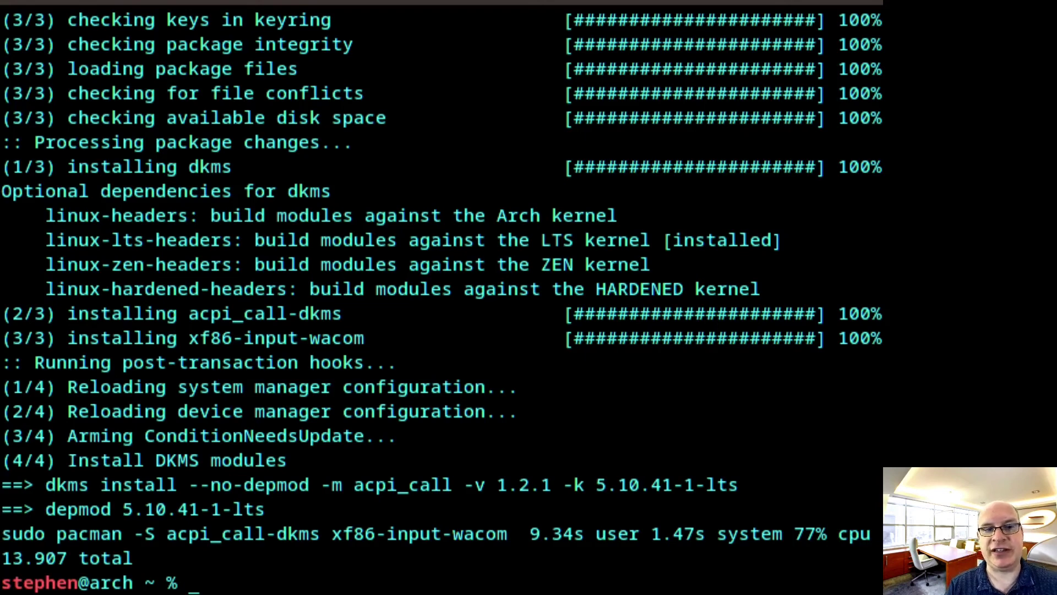
# Install iio-sensor-proxy 3.0-1 with sudo pacman -S and confirm the installation
pyautogui.write('sudo pacman -S iio-sensor-proxy')
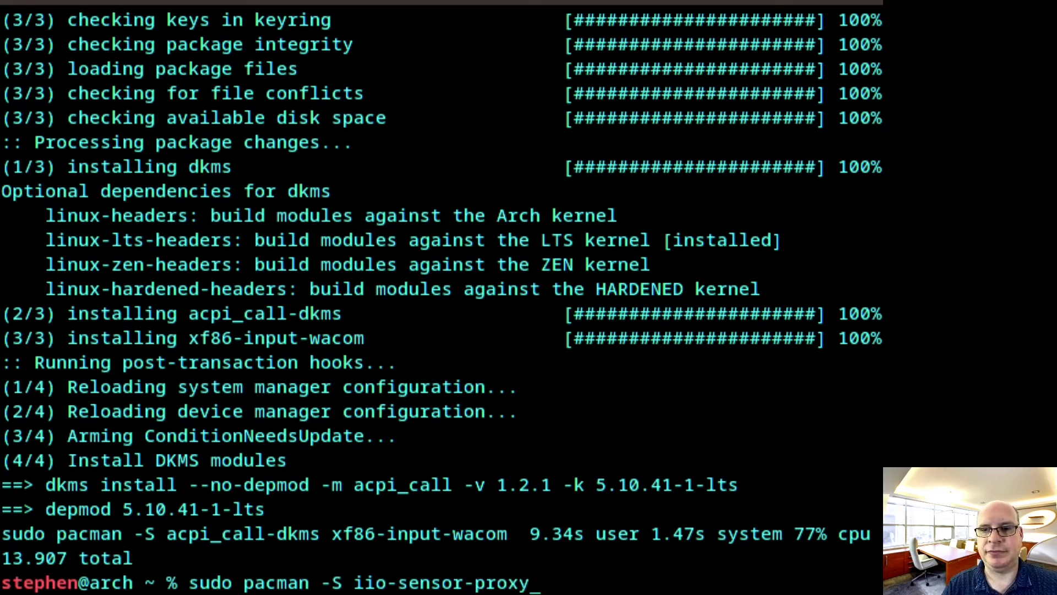
pyautogui.press('Return')
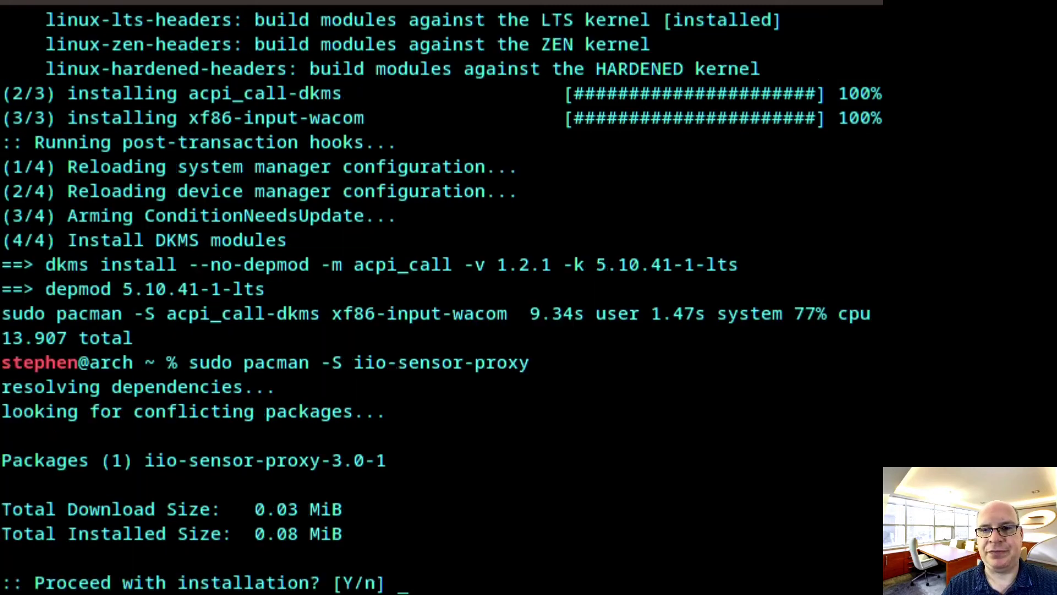
pyautogui.press('Return')
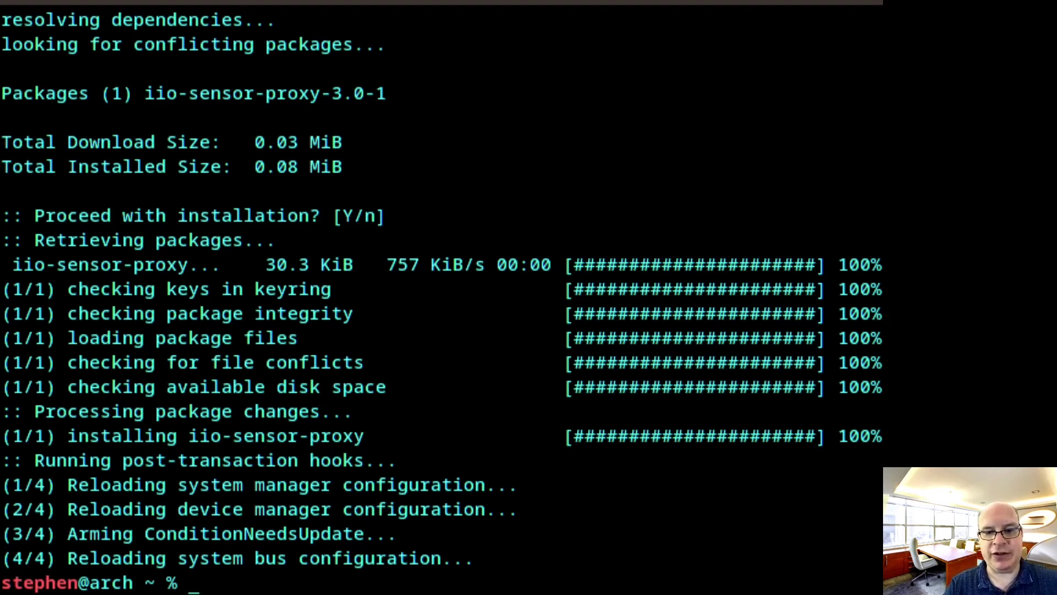
# Install screenrotator-git from the AUR with yay, keeping make dependencies and skipping diffs
pyautogui.write('yay -S screen')
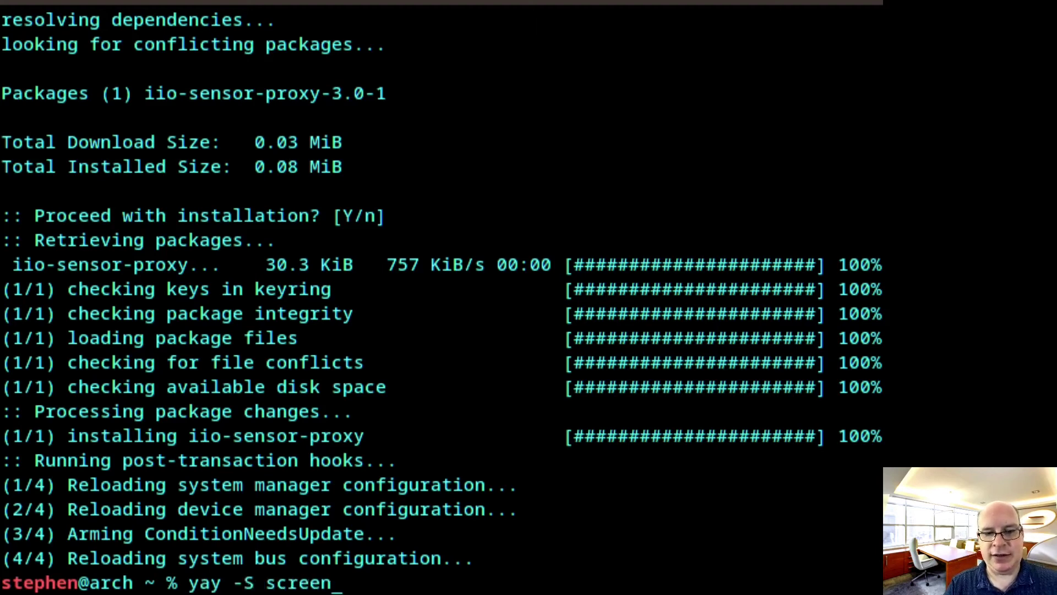
pyautogui.write('rotator')
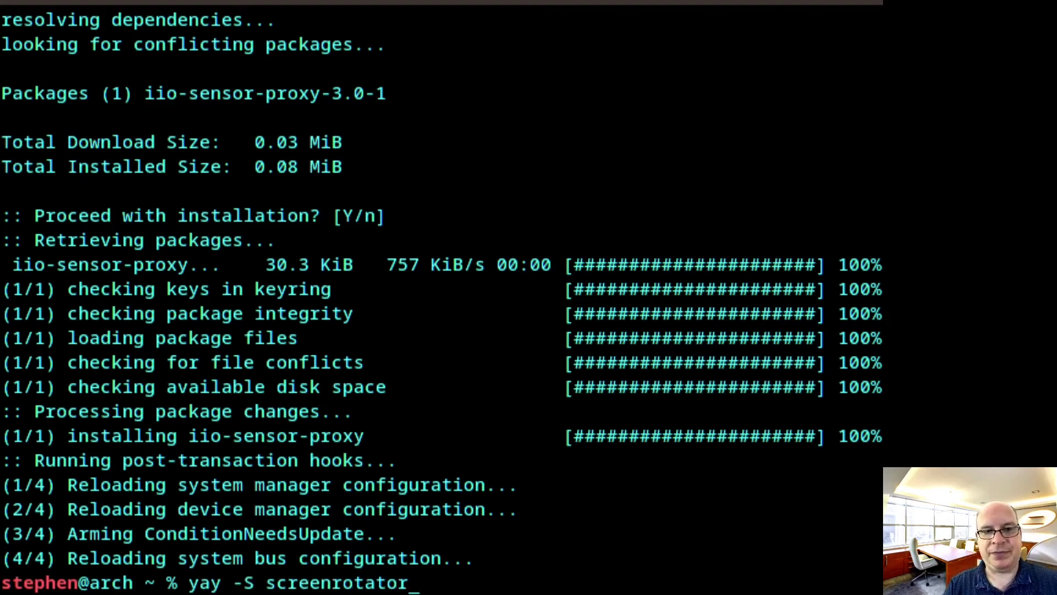
pyautogui.write('-git')
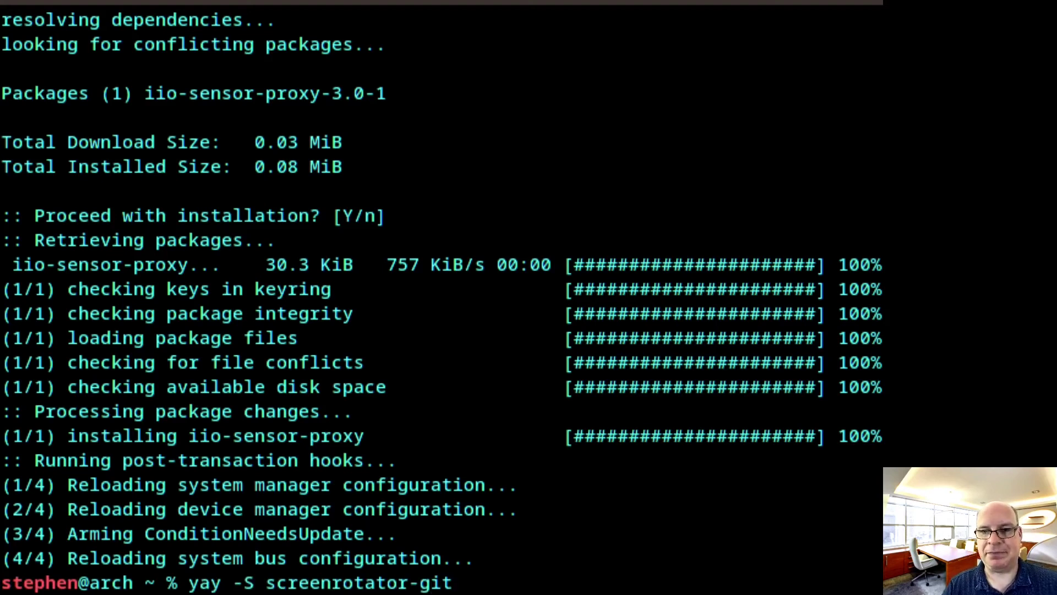
pyautogui.press('Return')
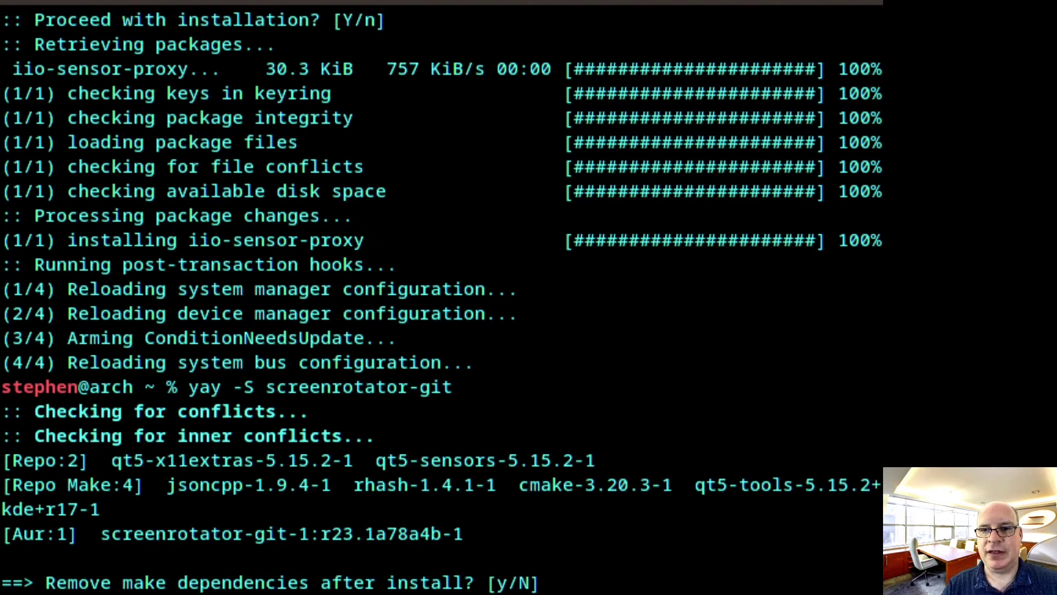
pyautogui.press('Return')
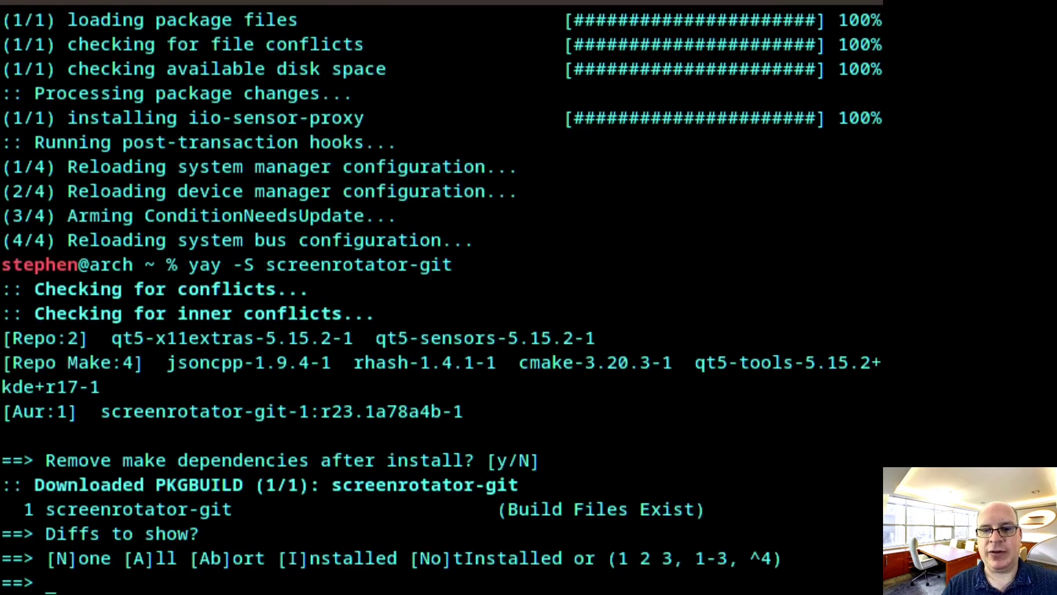
pyautogui.write('N')
pyautogui.press('Return')
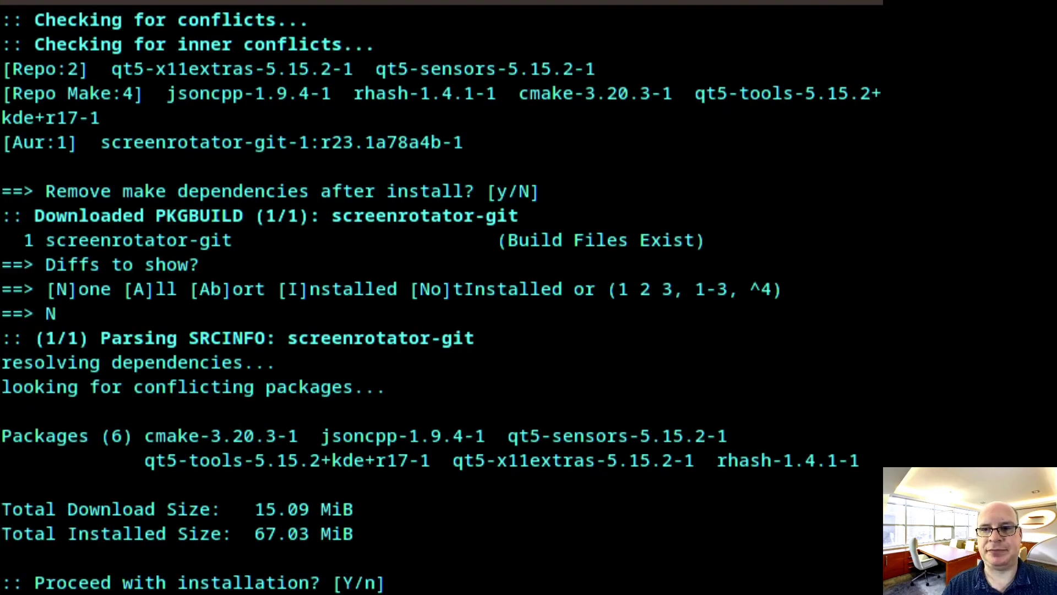
pyautogui.press('Return')
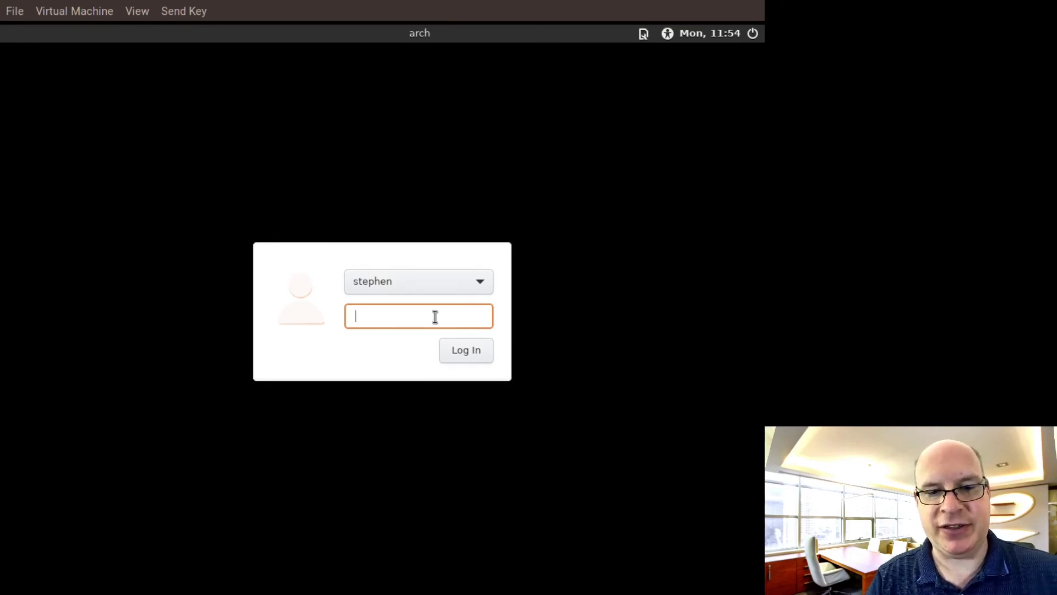
# Log in to the Cinnamon desktop with the account password and close the video-driver warning
pyautogui.write('********')
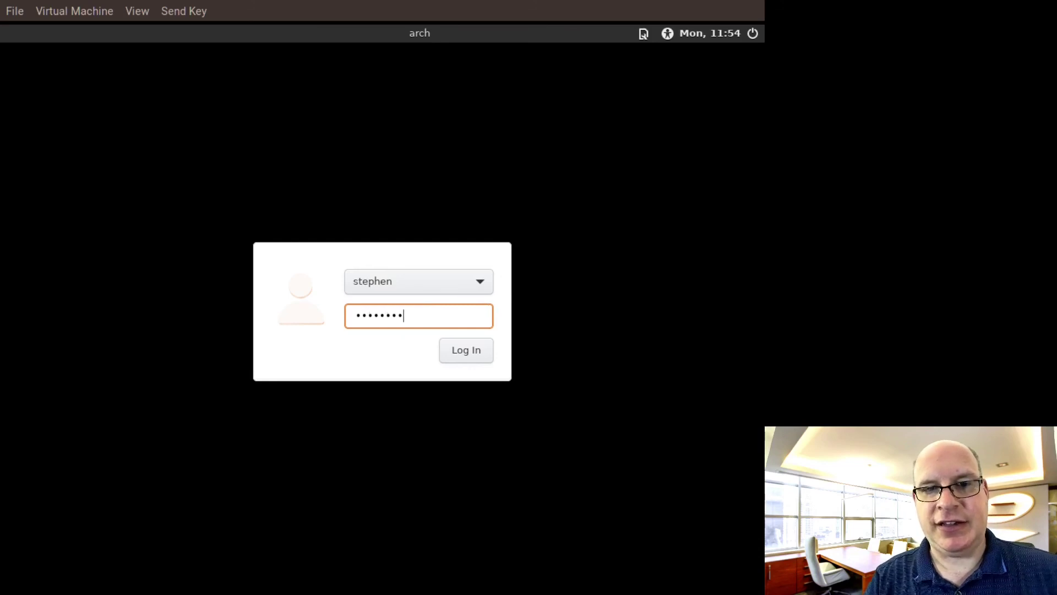
pyautogui.press('Return')
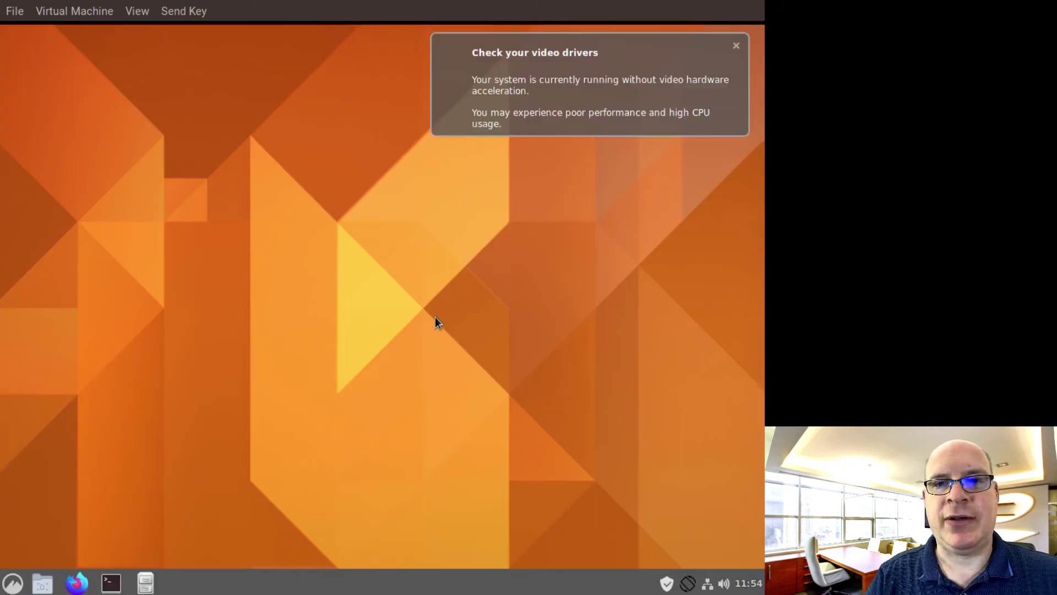
pyautogui.click(736, 46)
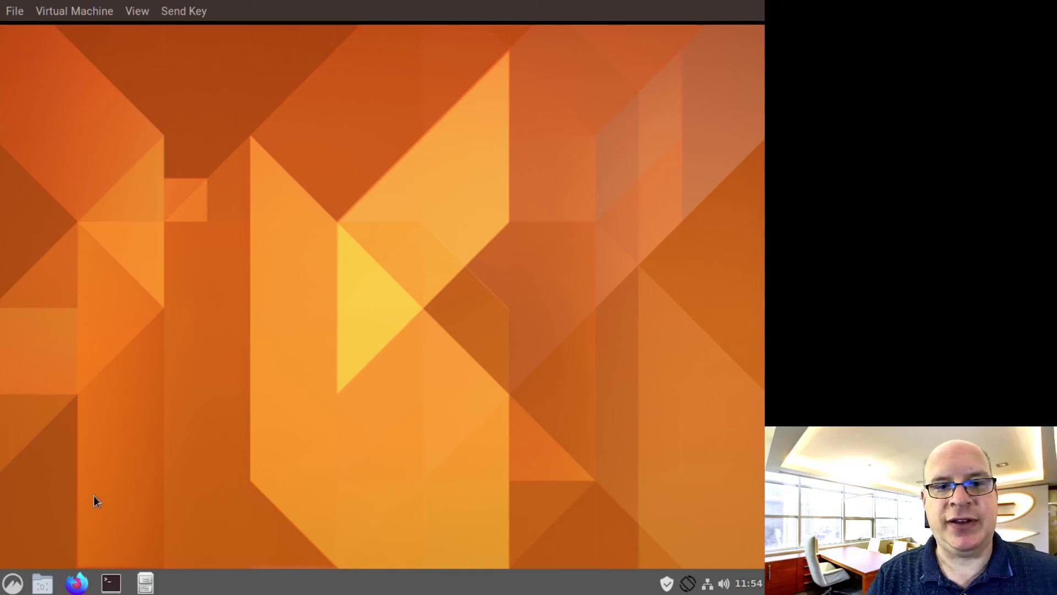
# In System Settings > Display, switch off 'Disable automatic screen rotation' and return to the overview
pyautogui.click(12, 586)
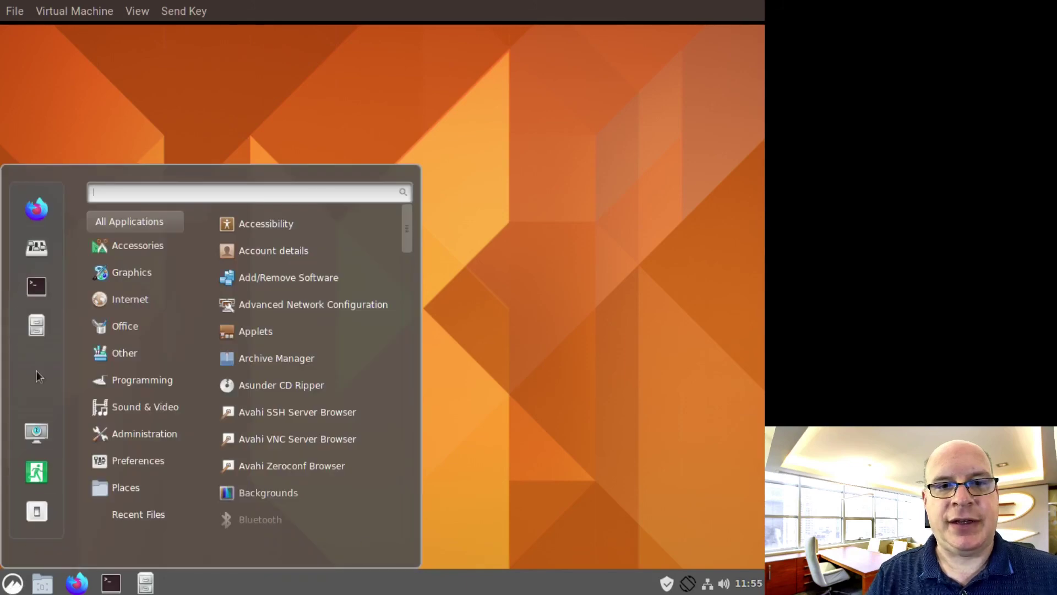
pyautogui.click(35, 251)
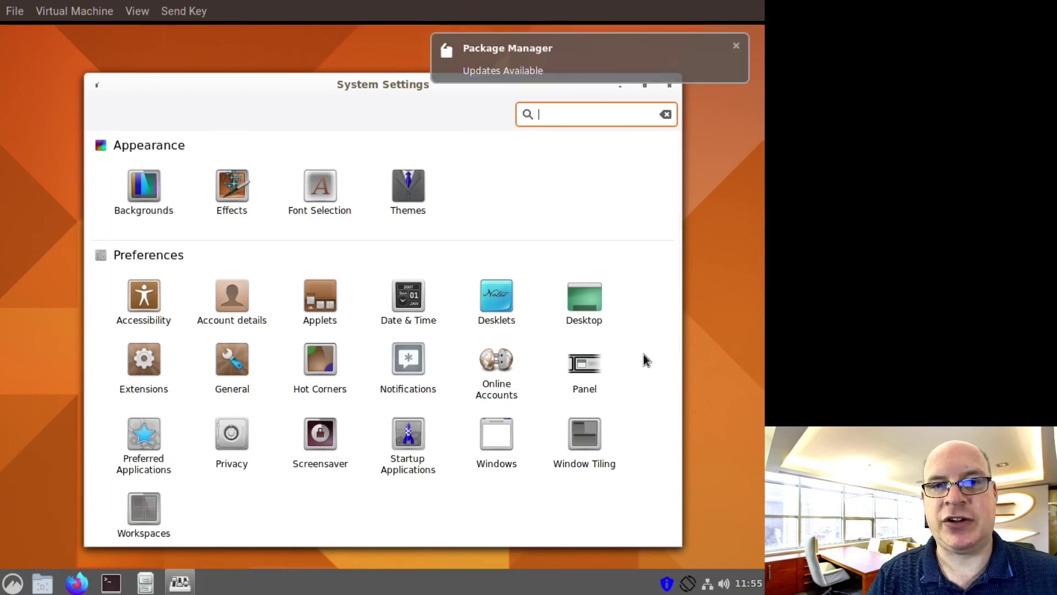
pyautogui.click(640, 320)
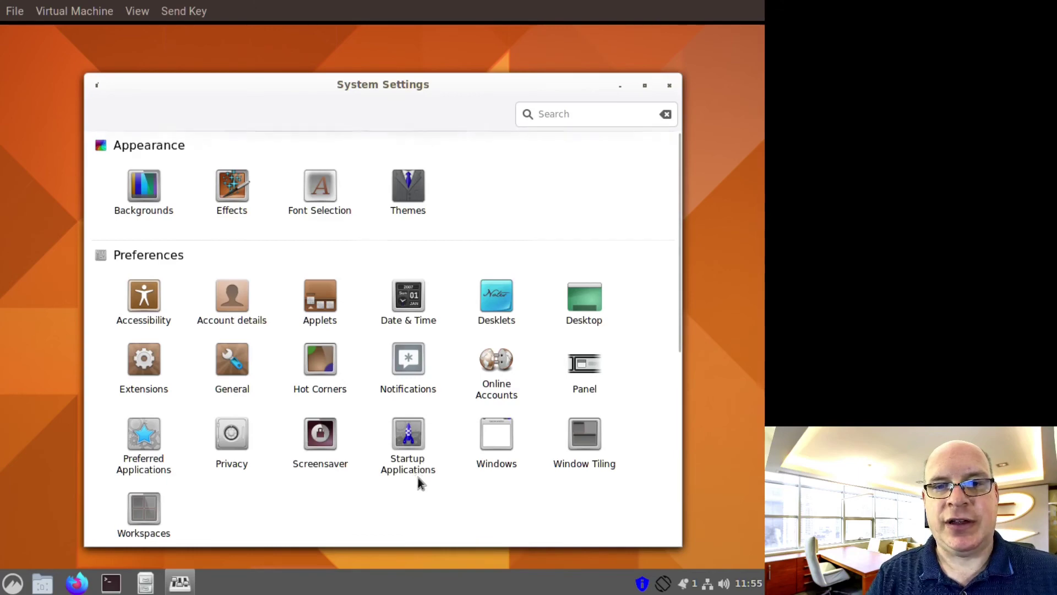
pyautogui.scroll(-5, 422, 482)
pyautogui.click(406, 329)
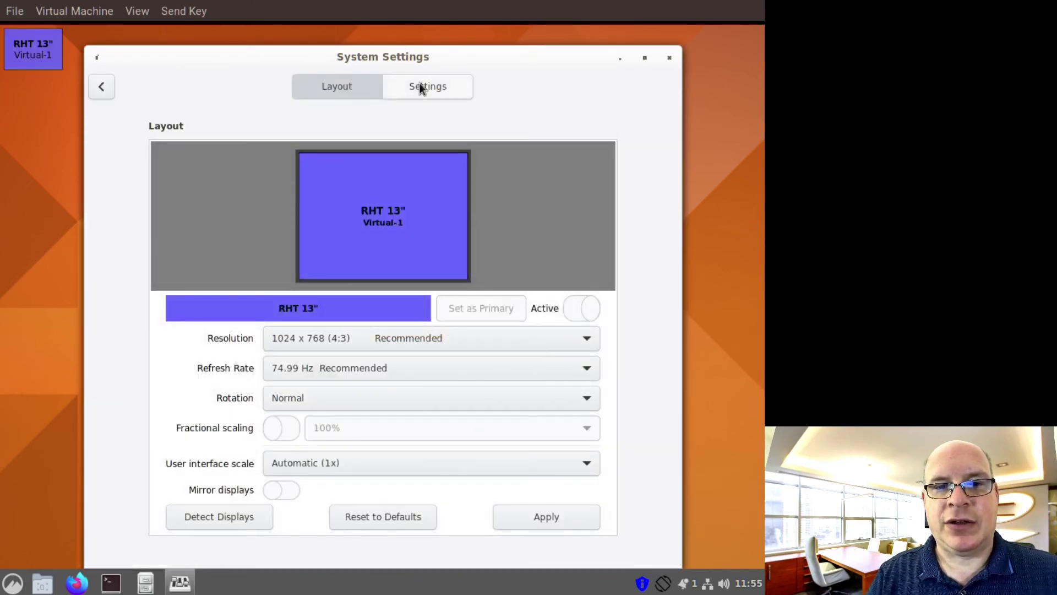
pyautogui.click(420, 88)
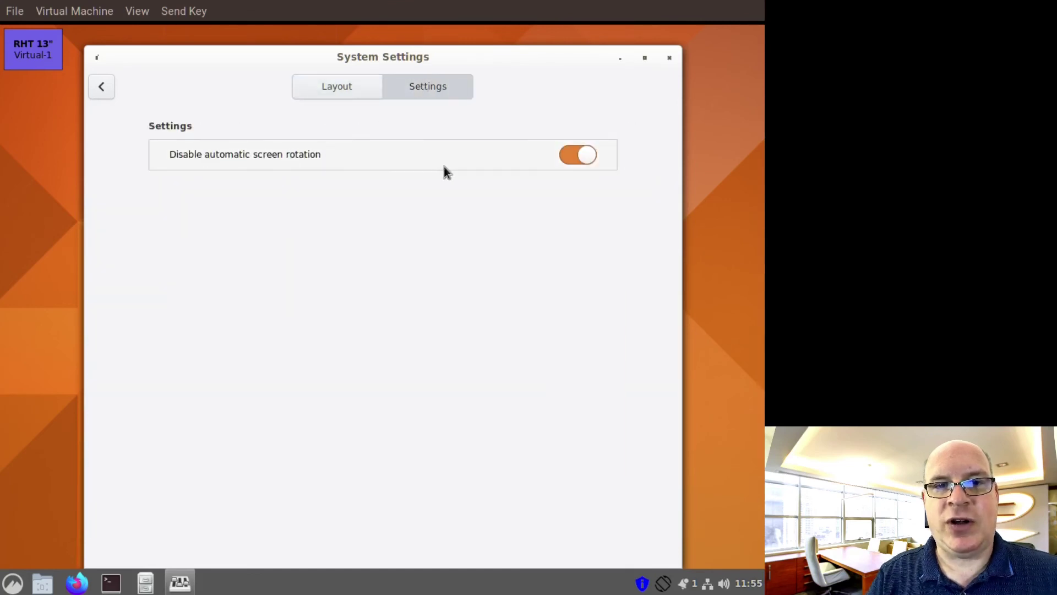
pyautogui.click(566, 158)
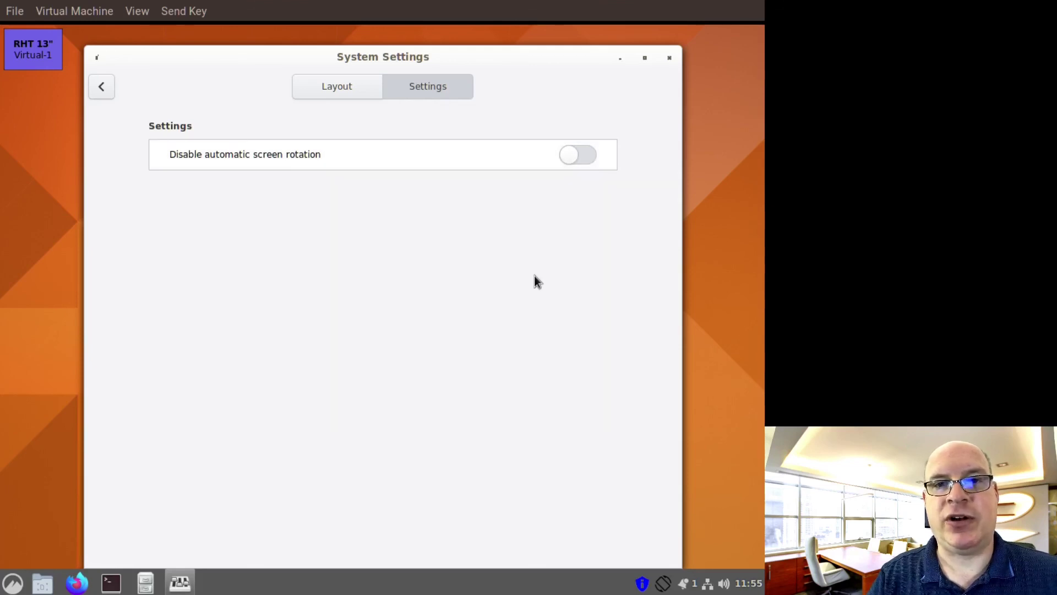
pyautogui.click(100, 89)
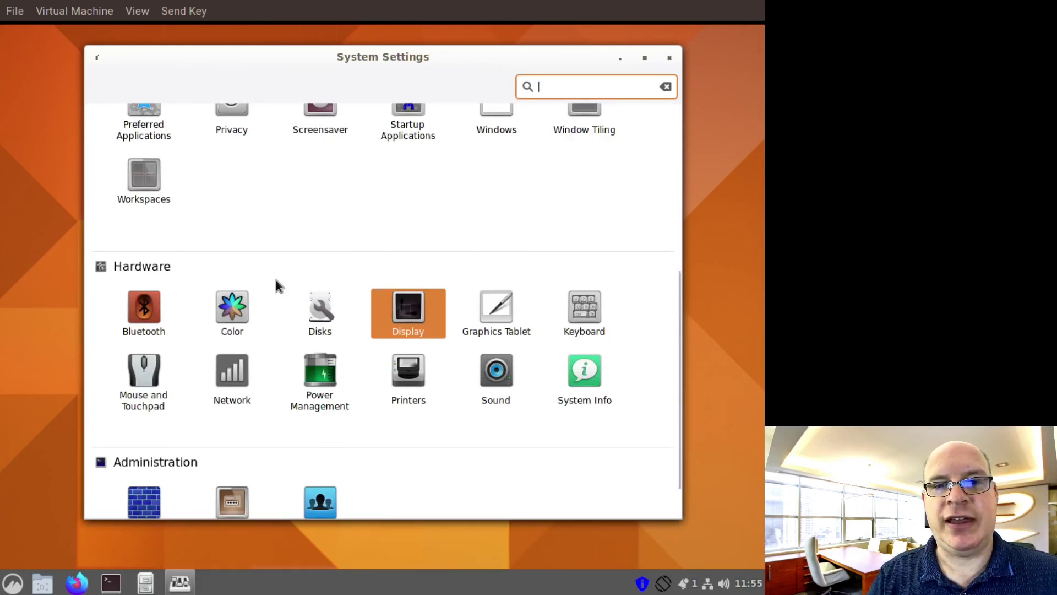
# Open Power Management and leave the power button action set to Suspend
pyautogui.scroll(-2, 276, 281)
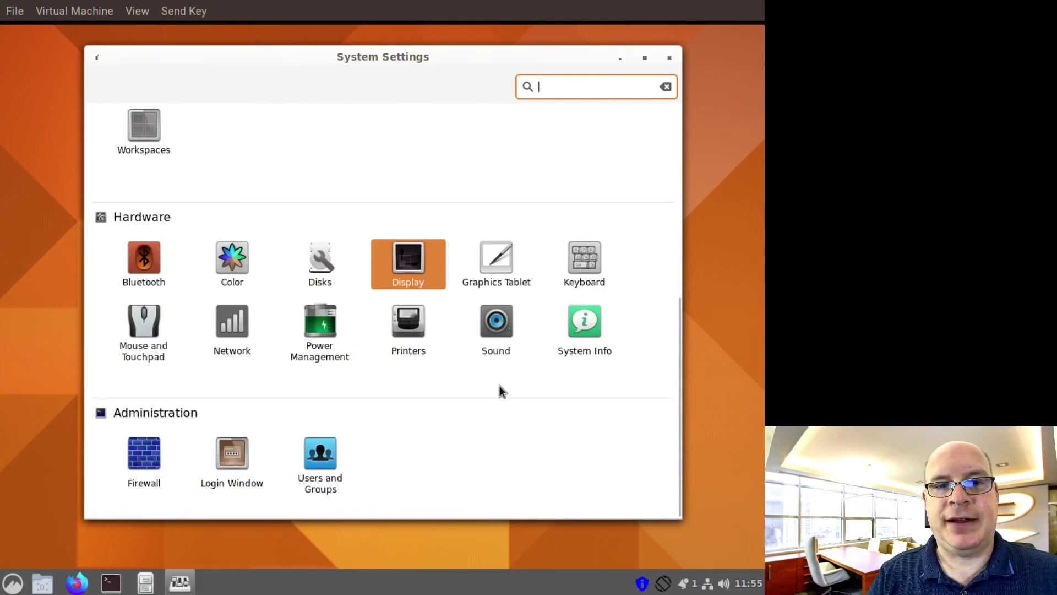
pyautogui.click(320, 326)
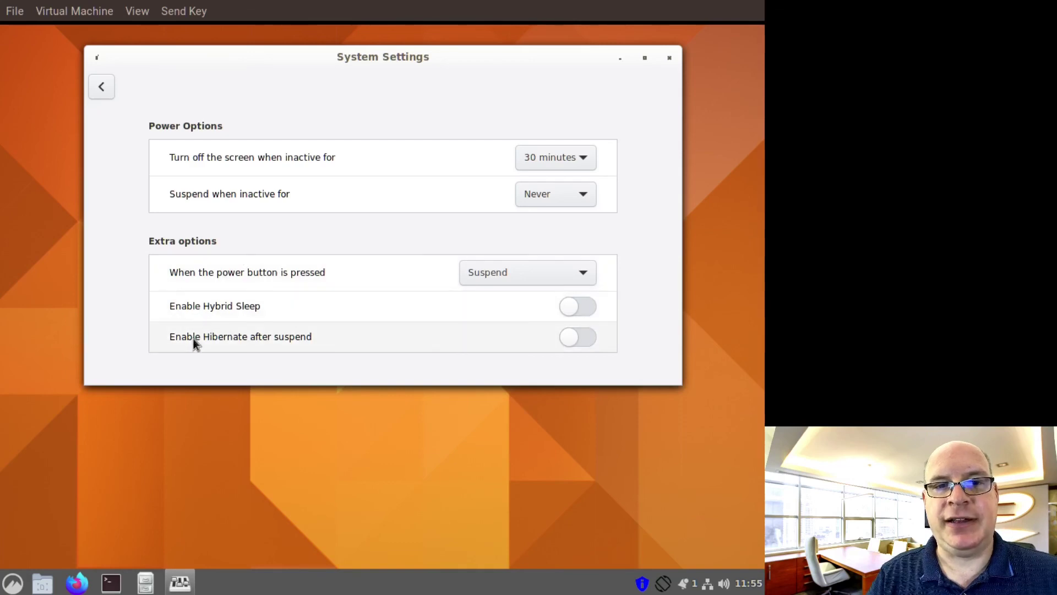
pyautogui.moveTo(192, 341)
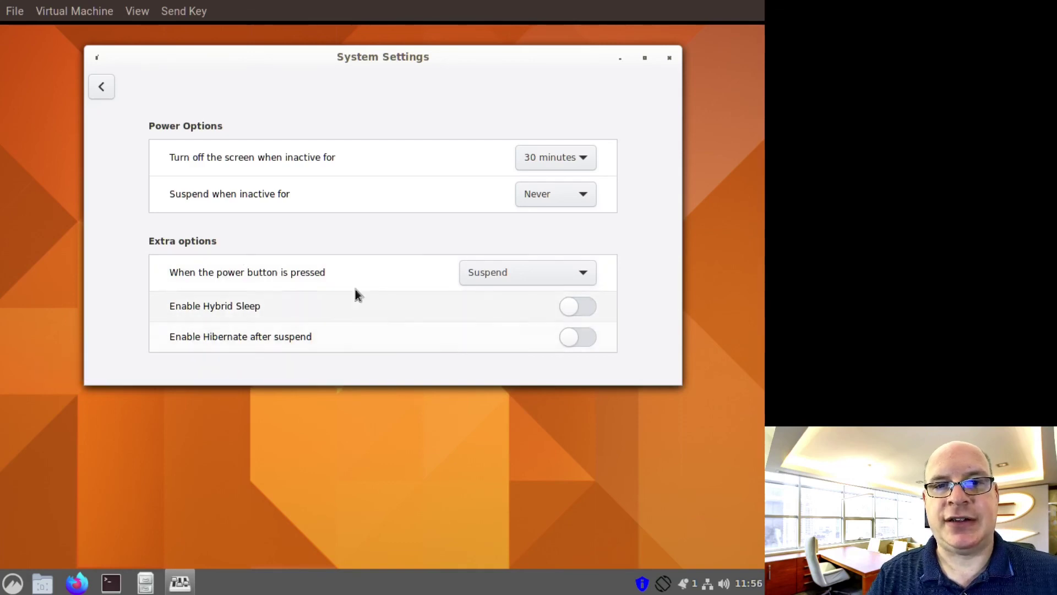
pyautogui.click(562, 272)
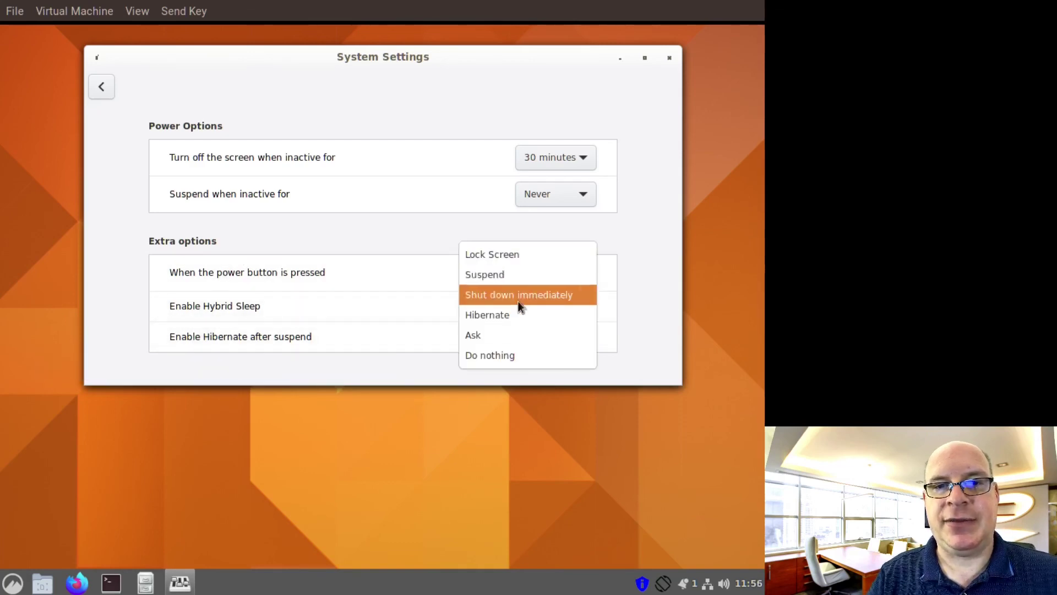
pyautogui.click(667, 273)
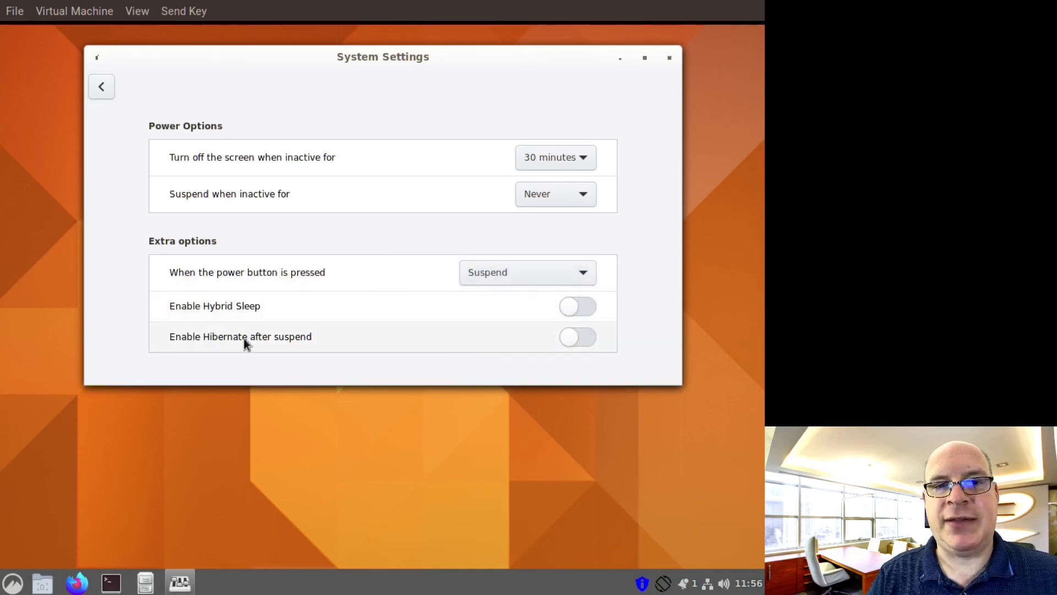
# Switch on 'Enable Hibernate after suspend', leaving Hybrid Sleep off
pyautogui.click(579, 341)
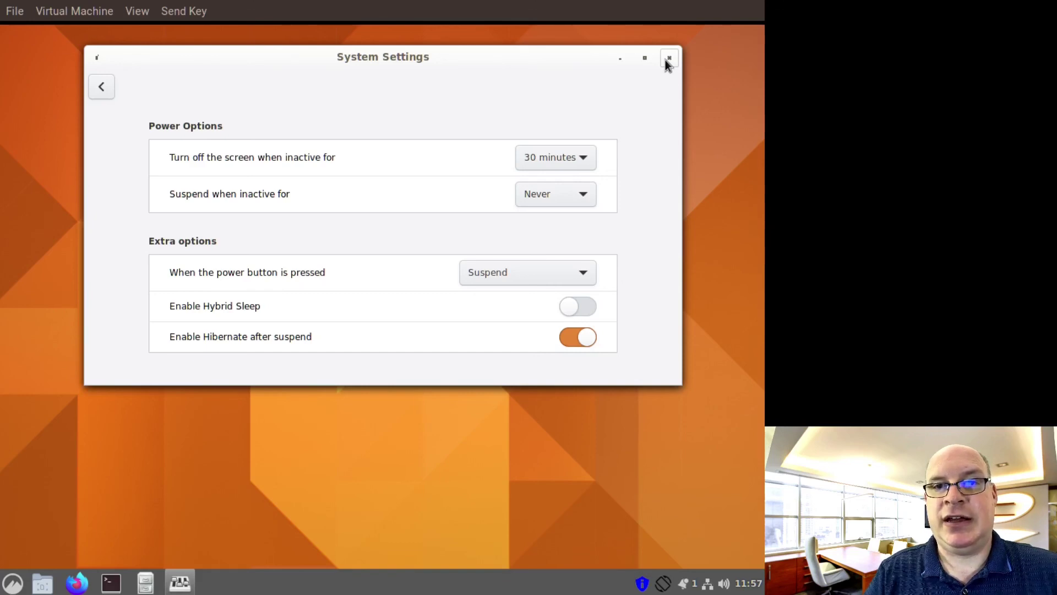
# Close System Settings, review the single mtools 1:4.0.29-1 update in Pamac, then close Pamac
pyautogui.click(668, 59)
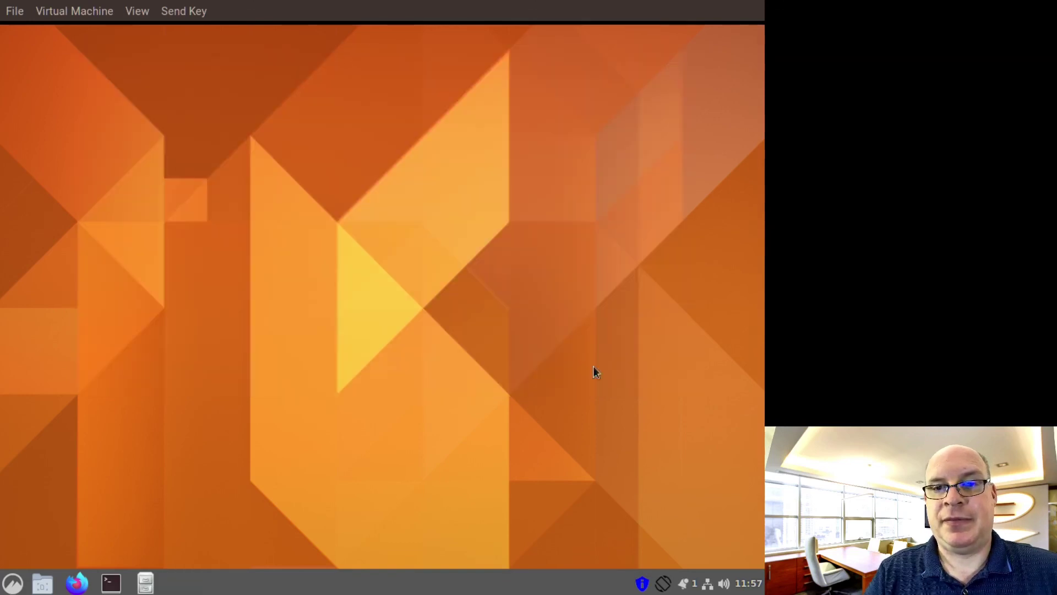
pyautogui.click(641, 589)
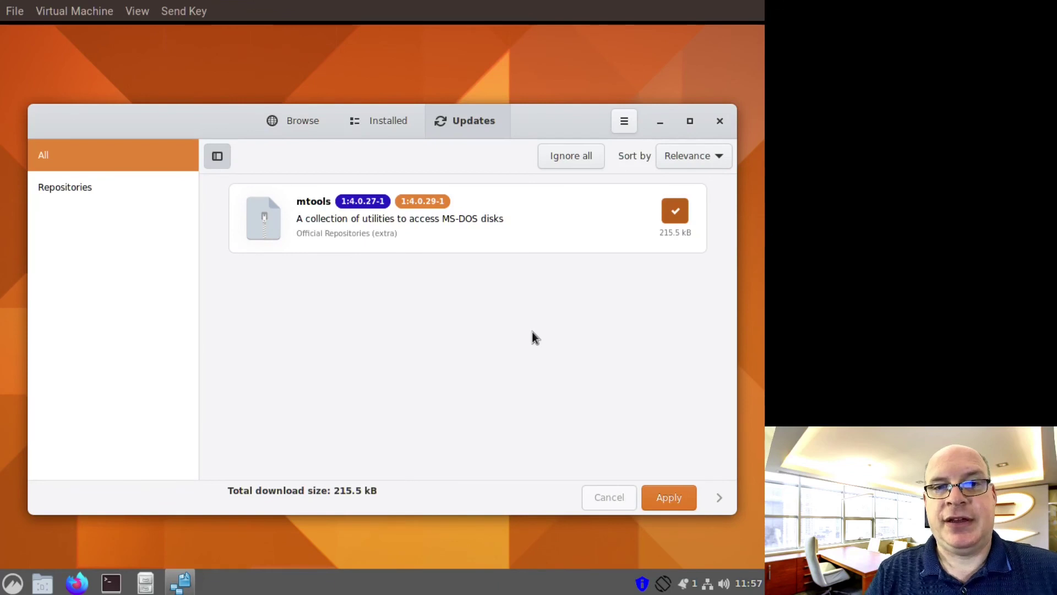
pyautogui.click(719, 122)
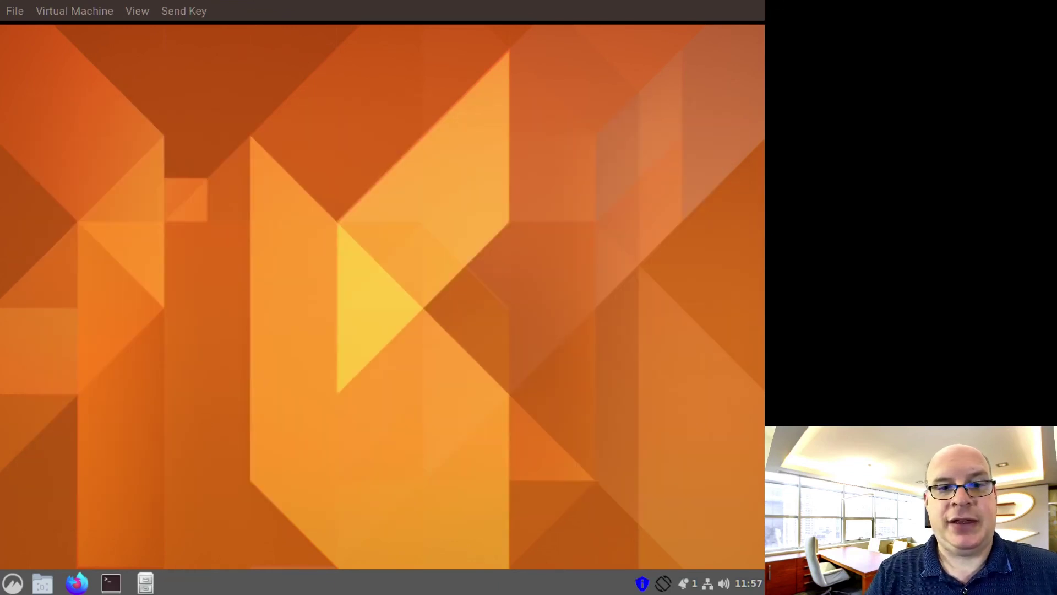
# Launch Timeshift from the menu search 'time' and authenticate with the administrator password
pyautogui.click(15, 579)
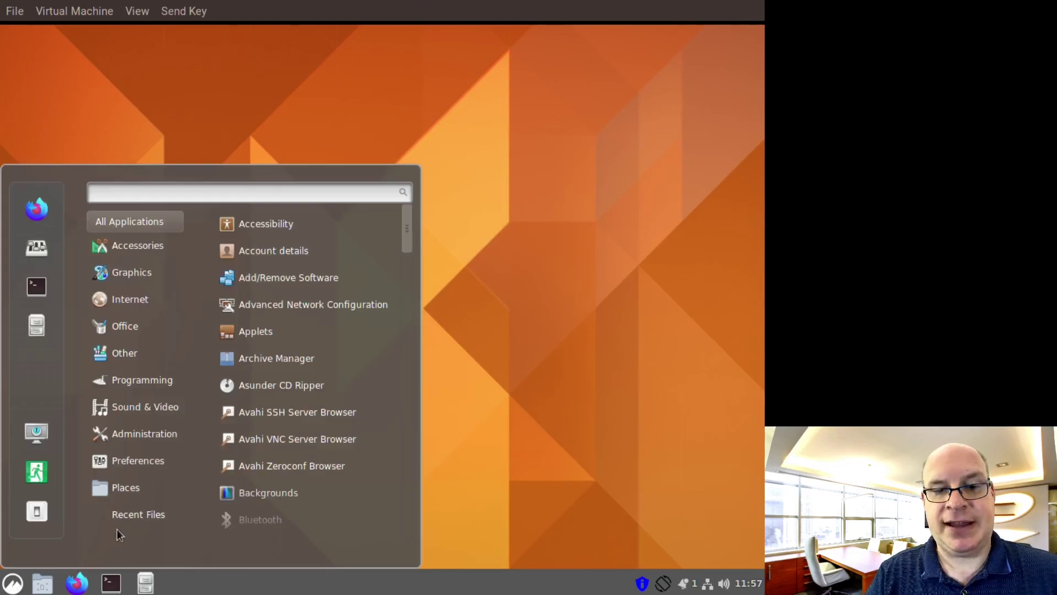
pyautogui.write('time')
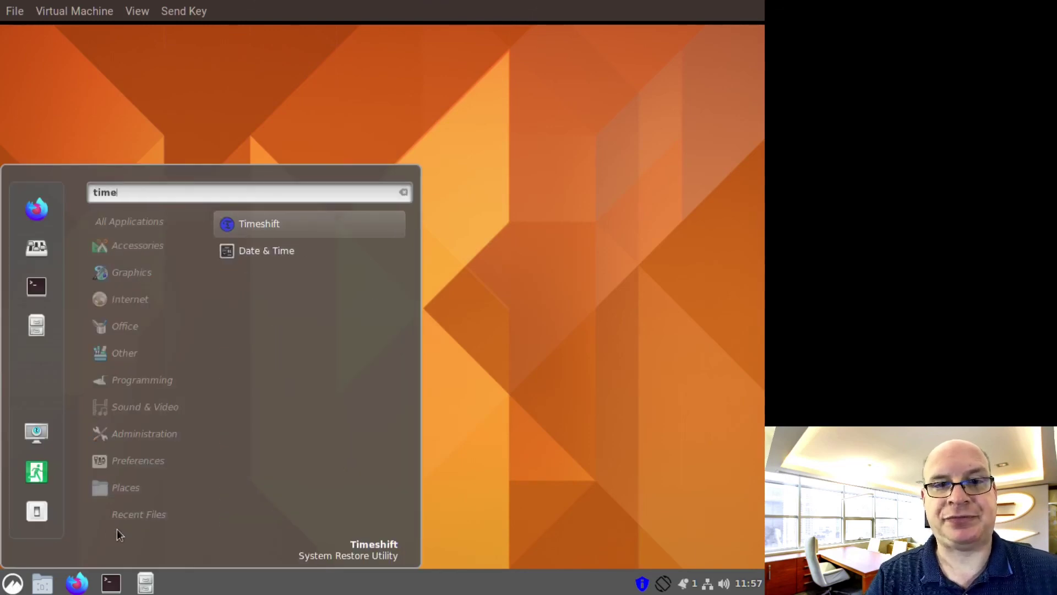
pyautogui.press('Return')
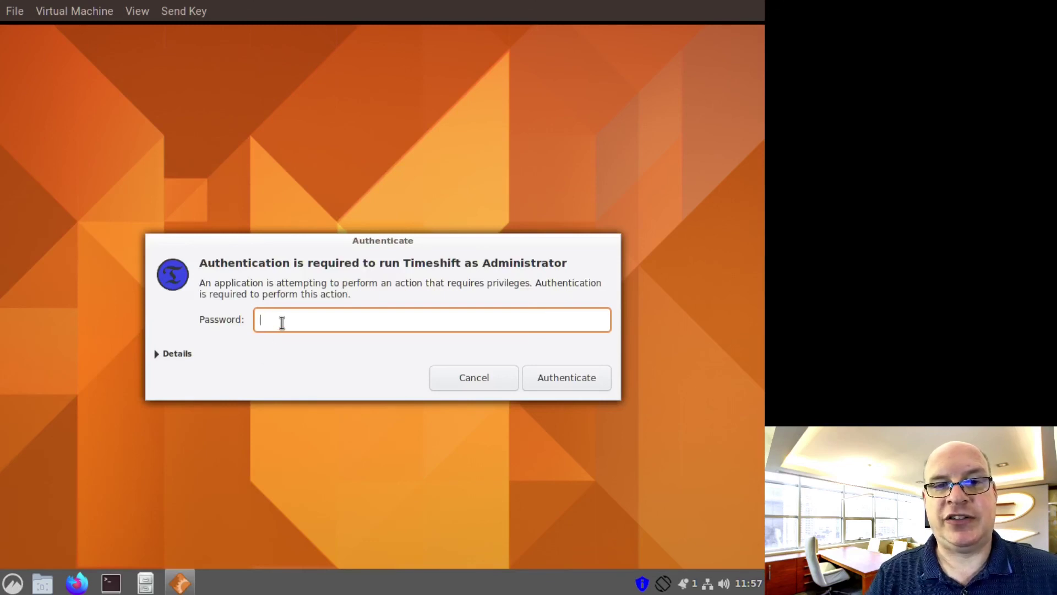
pyautogui.write('********')
pyautogui.press('Return')
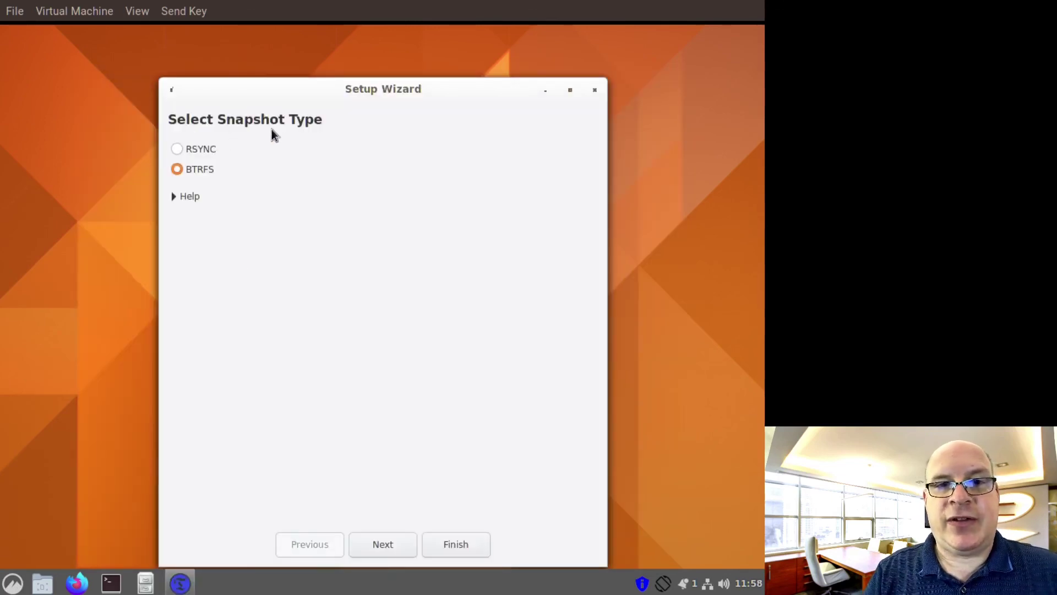
# Complete the Timeshift wizard with BTRFS snapshots on vda3 and a daily schedule
pyautogui.click(392, 544)
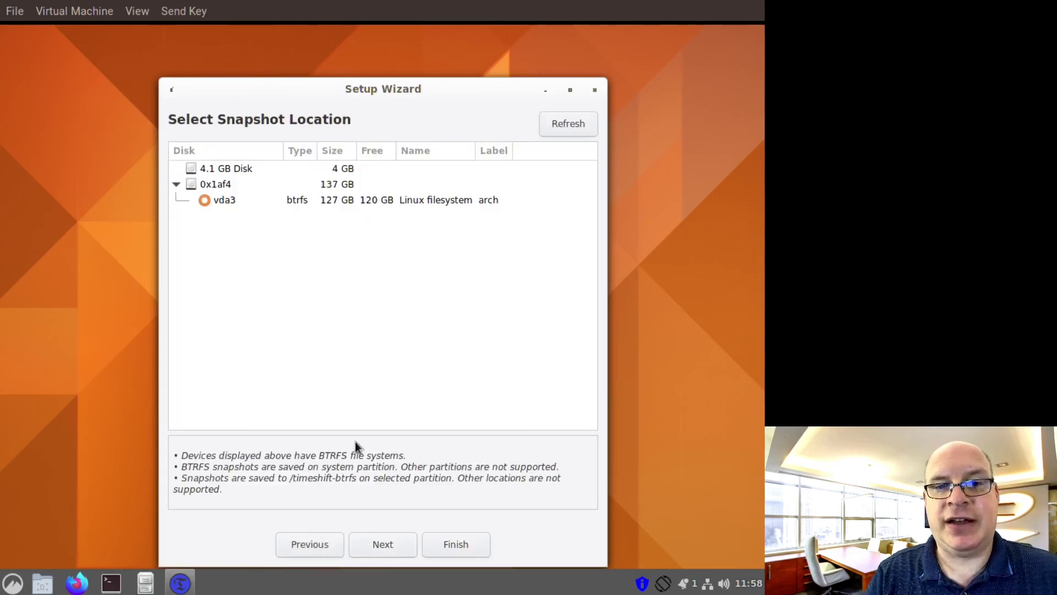
pyautogui.click(380, 545)
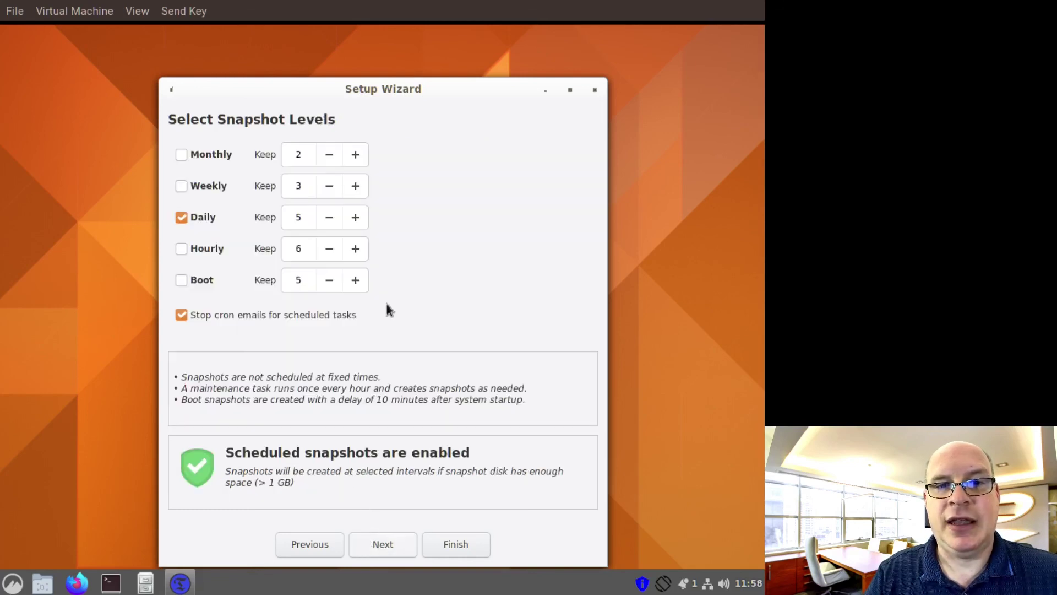
pyautogui.click(379, 546)
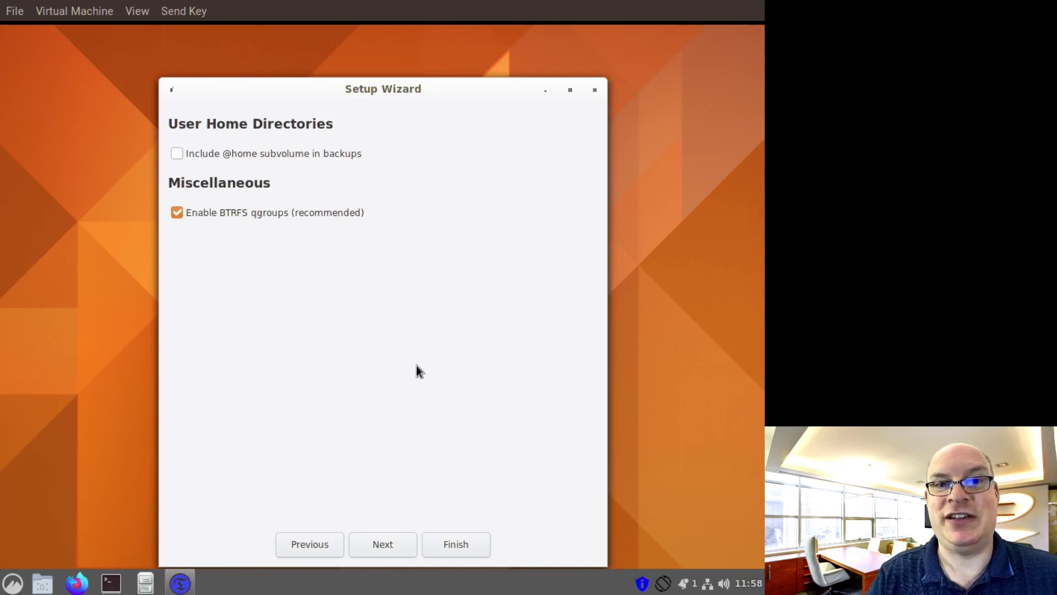
pyautogui.click(449, 543)
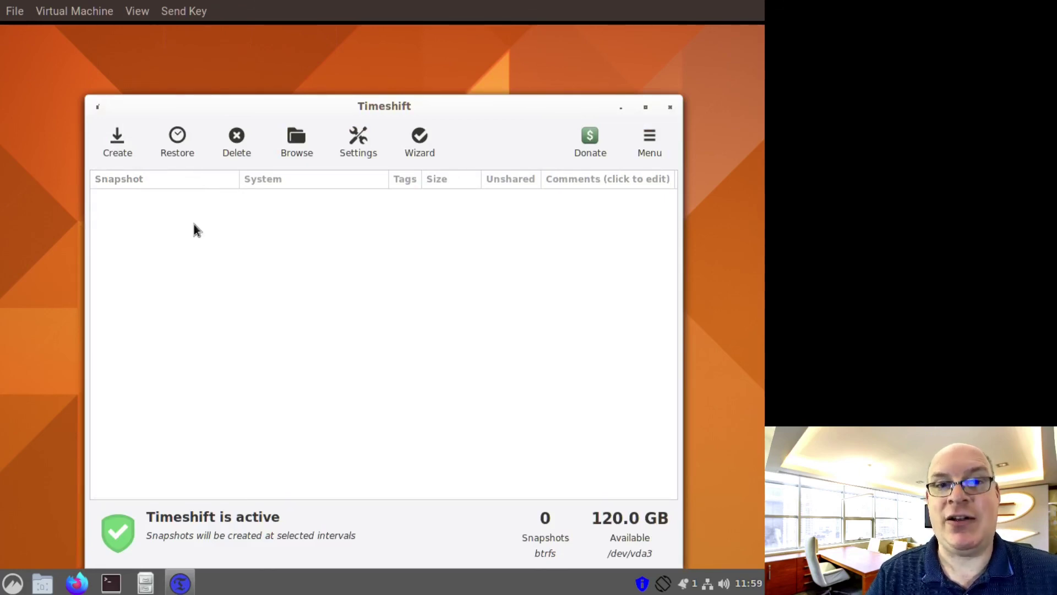
pyautogui.click(118, 138)
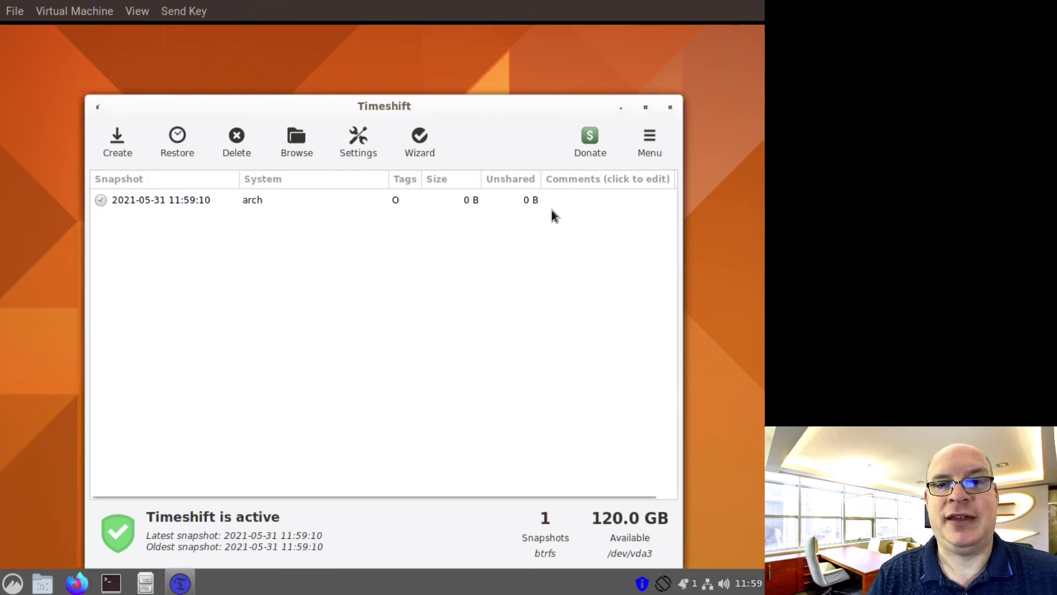
# Close the Timeshift window and open the panel Menu showing All Applications
pyautogui.click(671, 108)
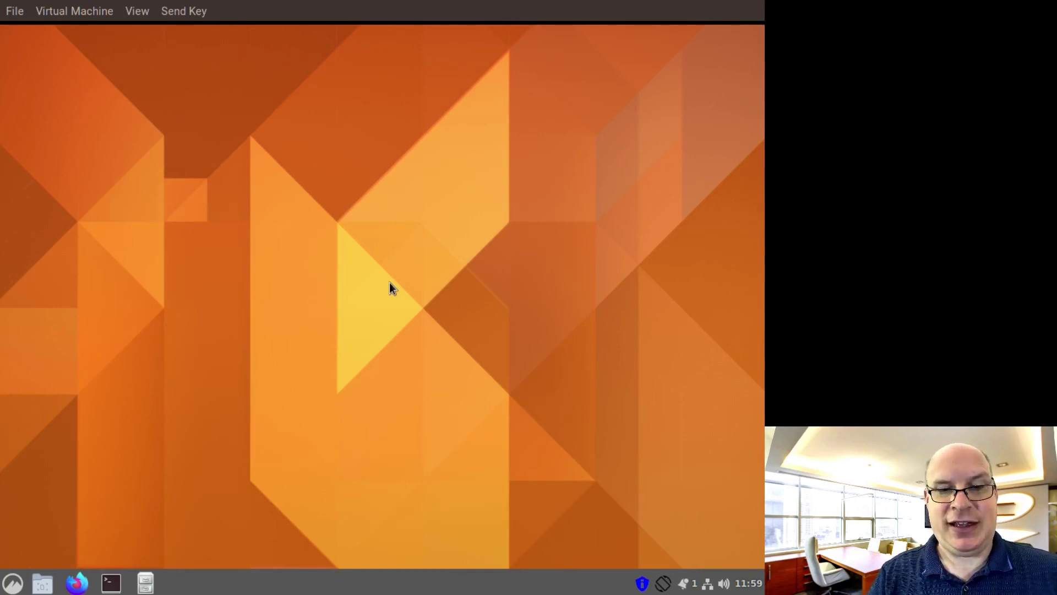
pyautogui.click(13, 584)
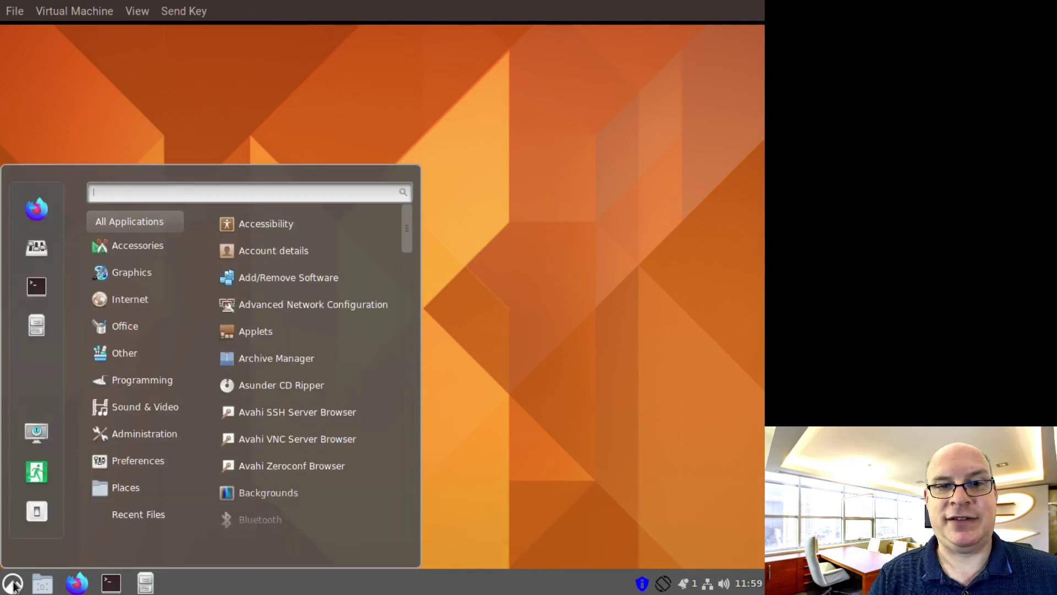